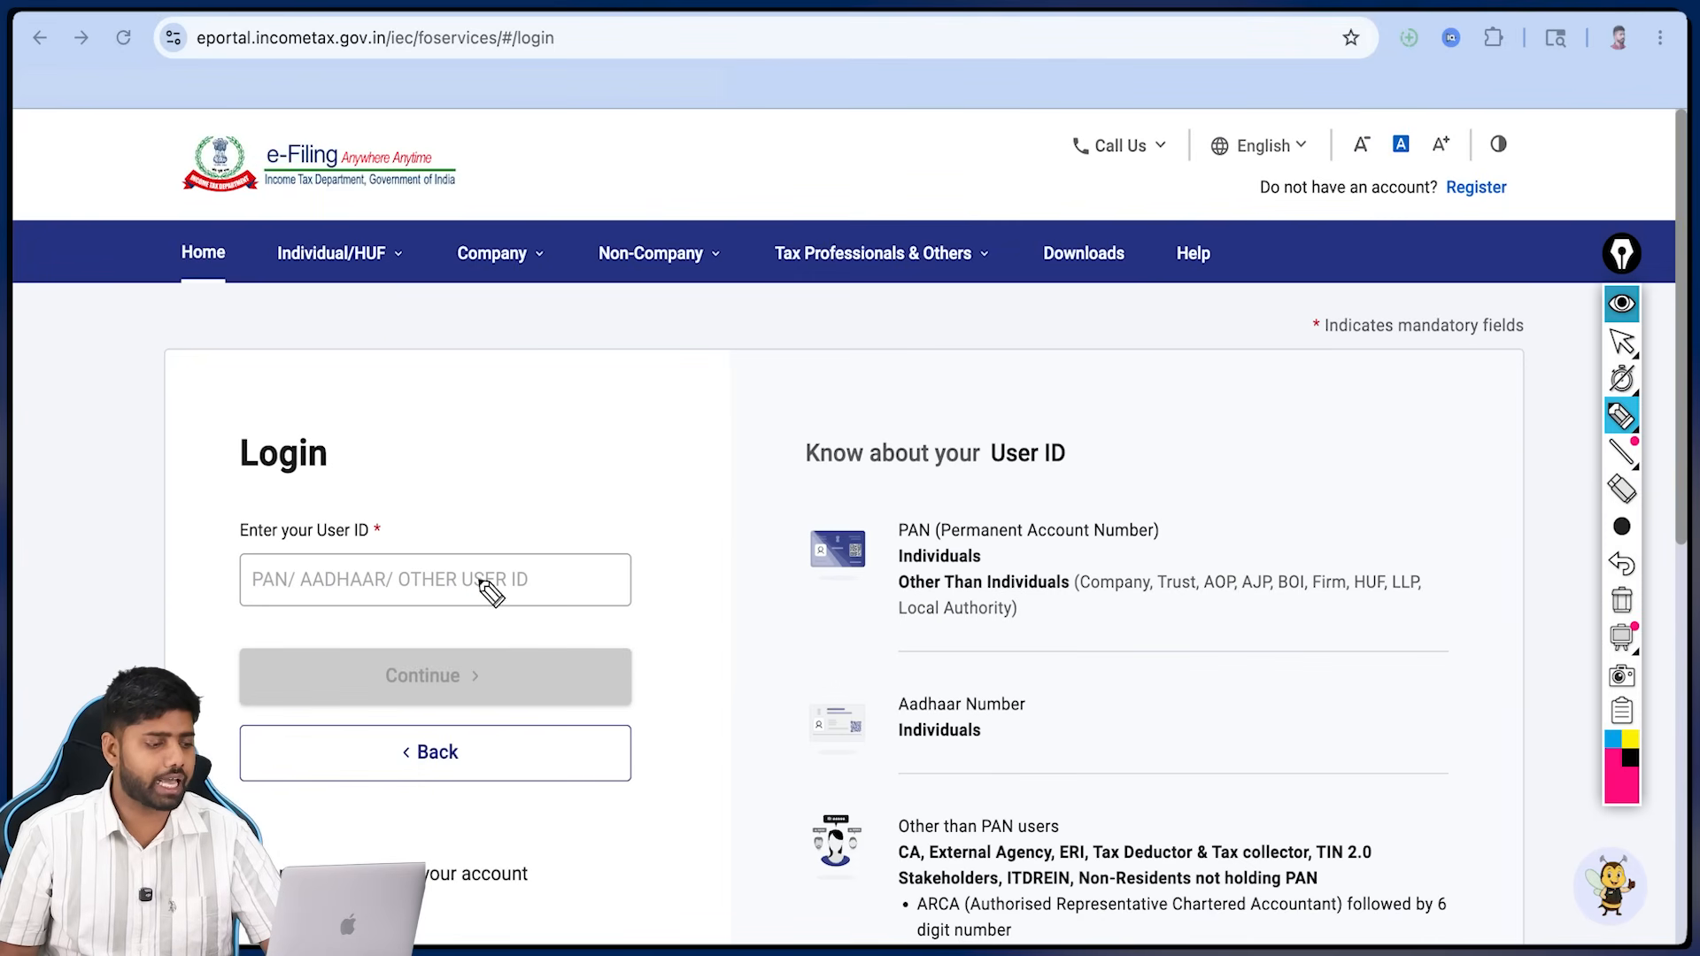
- Mark the User ID field, the Continue option, the password field and the secure access message checkbox with pen check marks
{"action": "left_click_drag", "start_coordinate": [478, 581], "coordinate": [520, 557]}
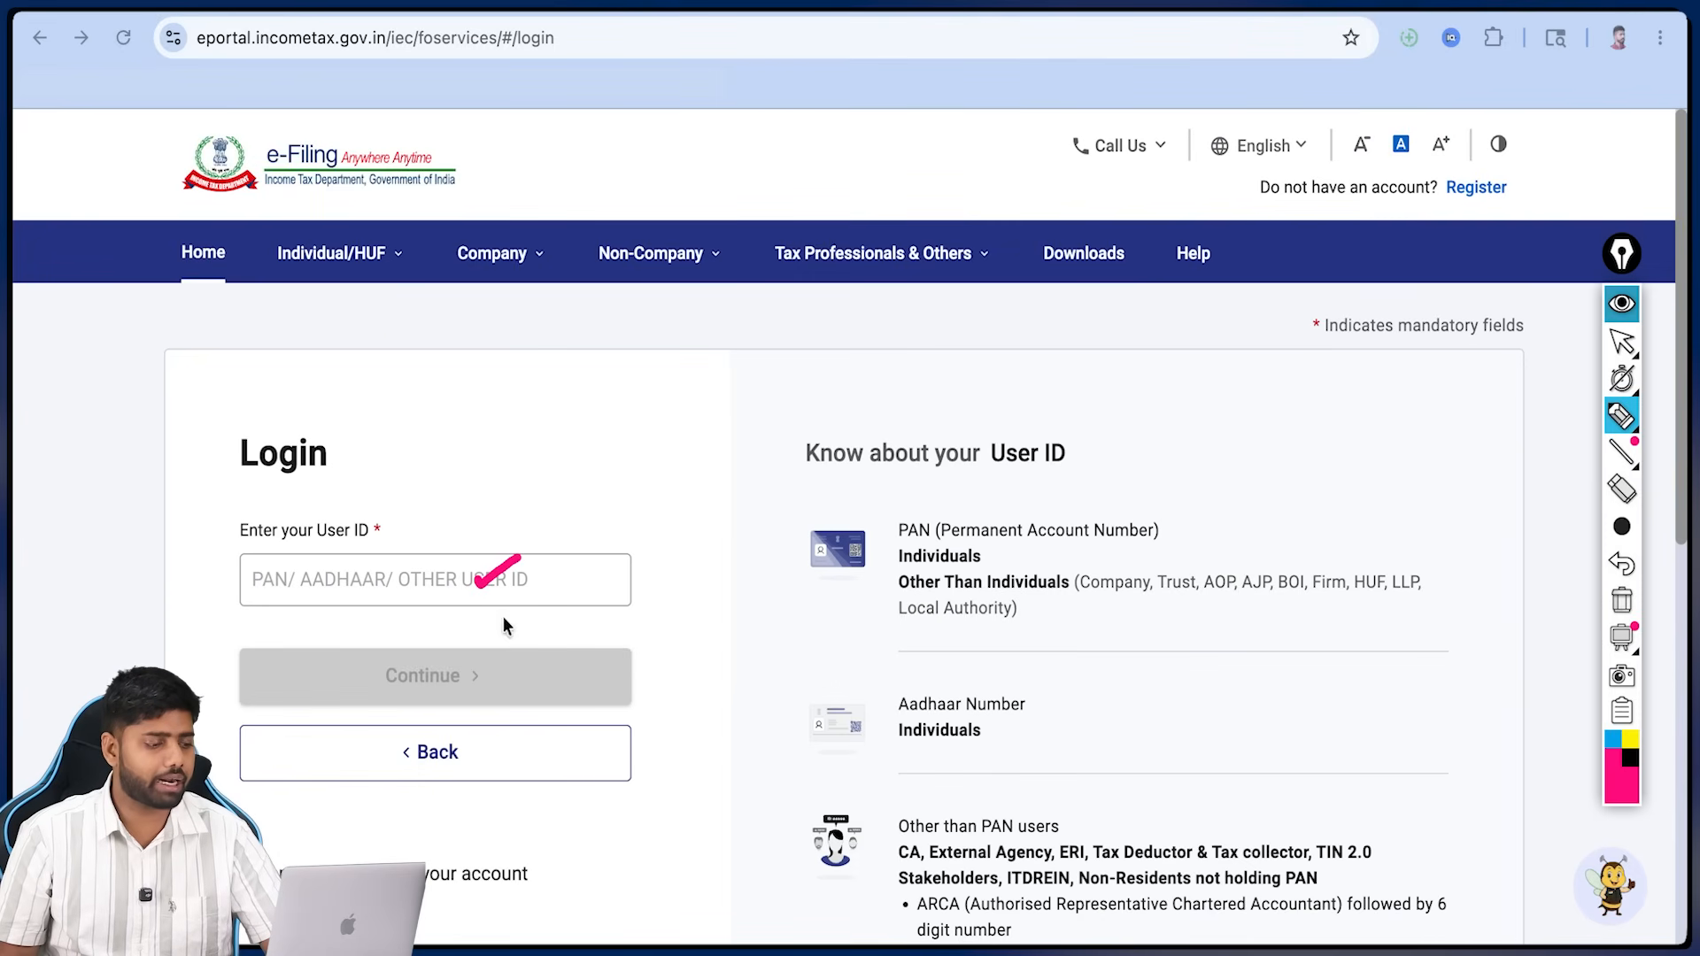
{"action": "left_click_drag", "start_coordinate": [485, 678], "coordinate": [522, 640]}
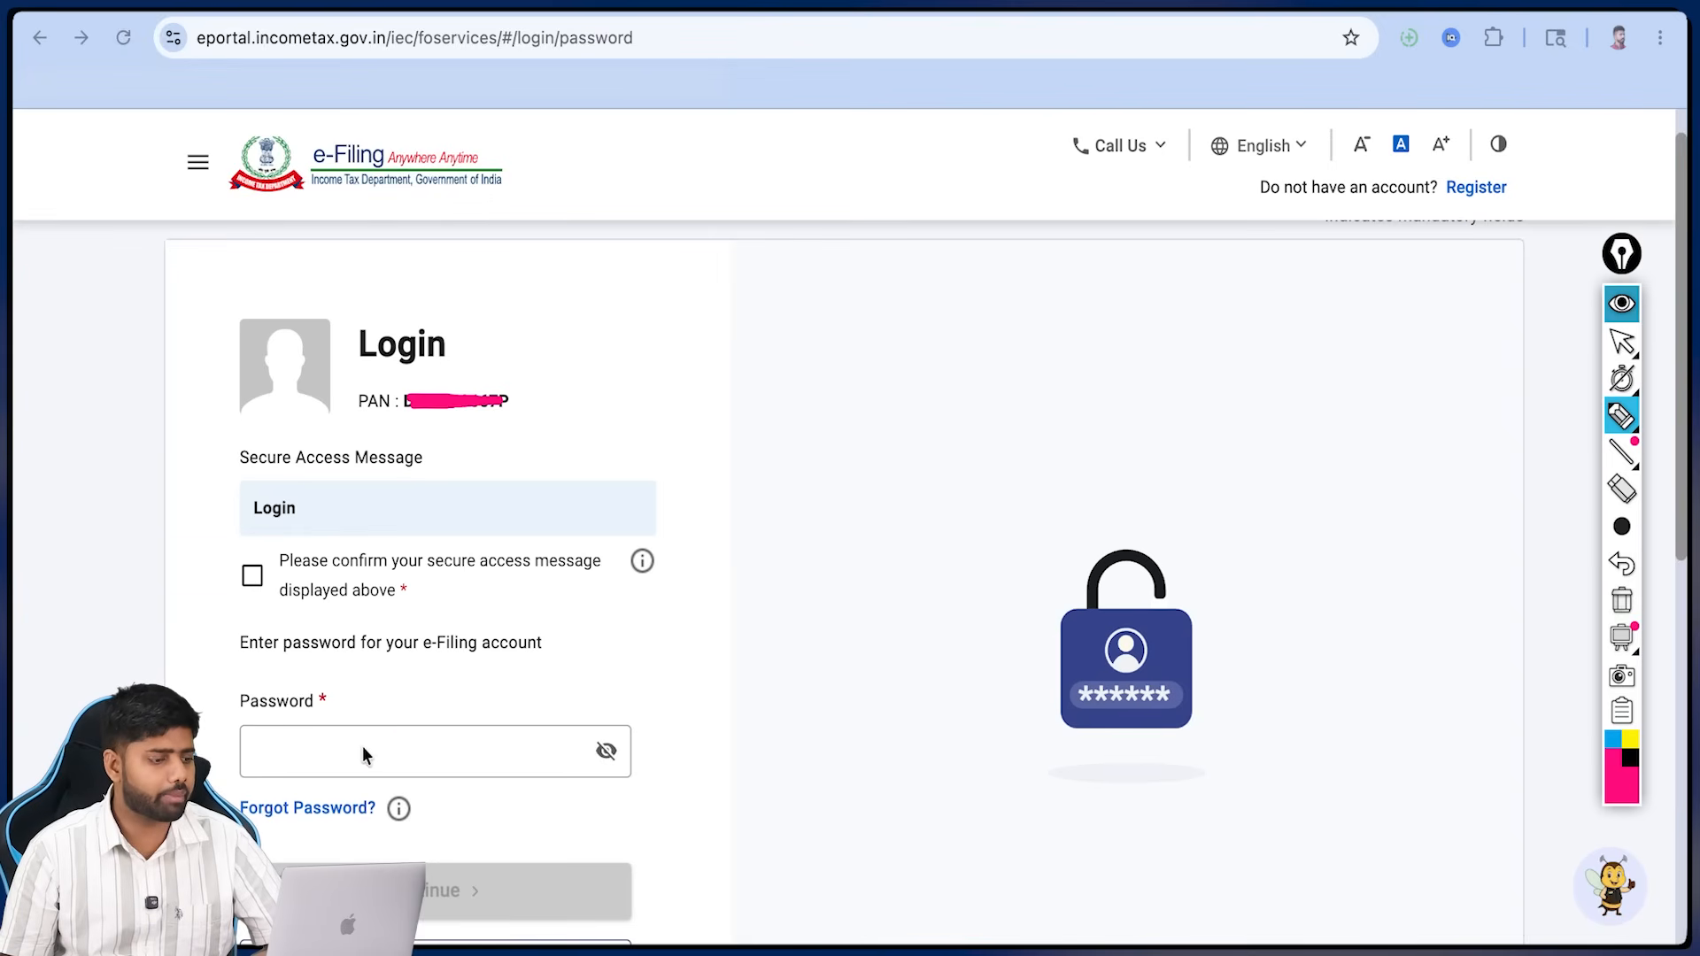
{"action": "left_click_drag", "start_coordinate": [363, 751], "coordinate": [414, 728]}
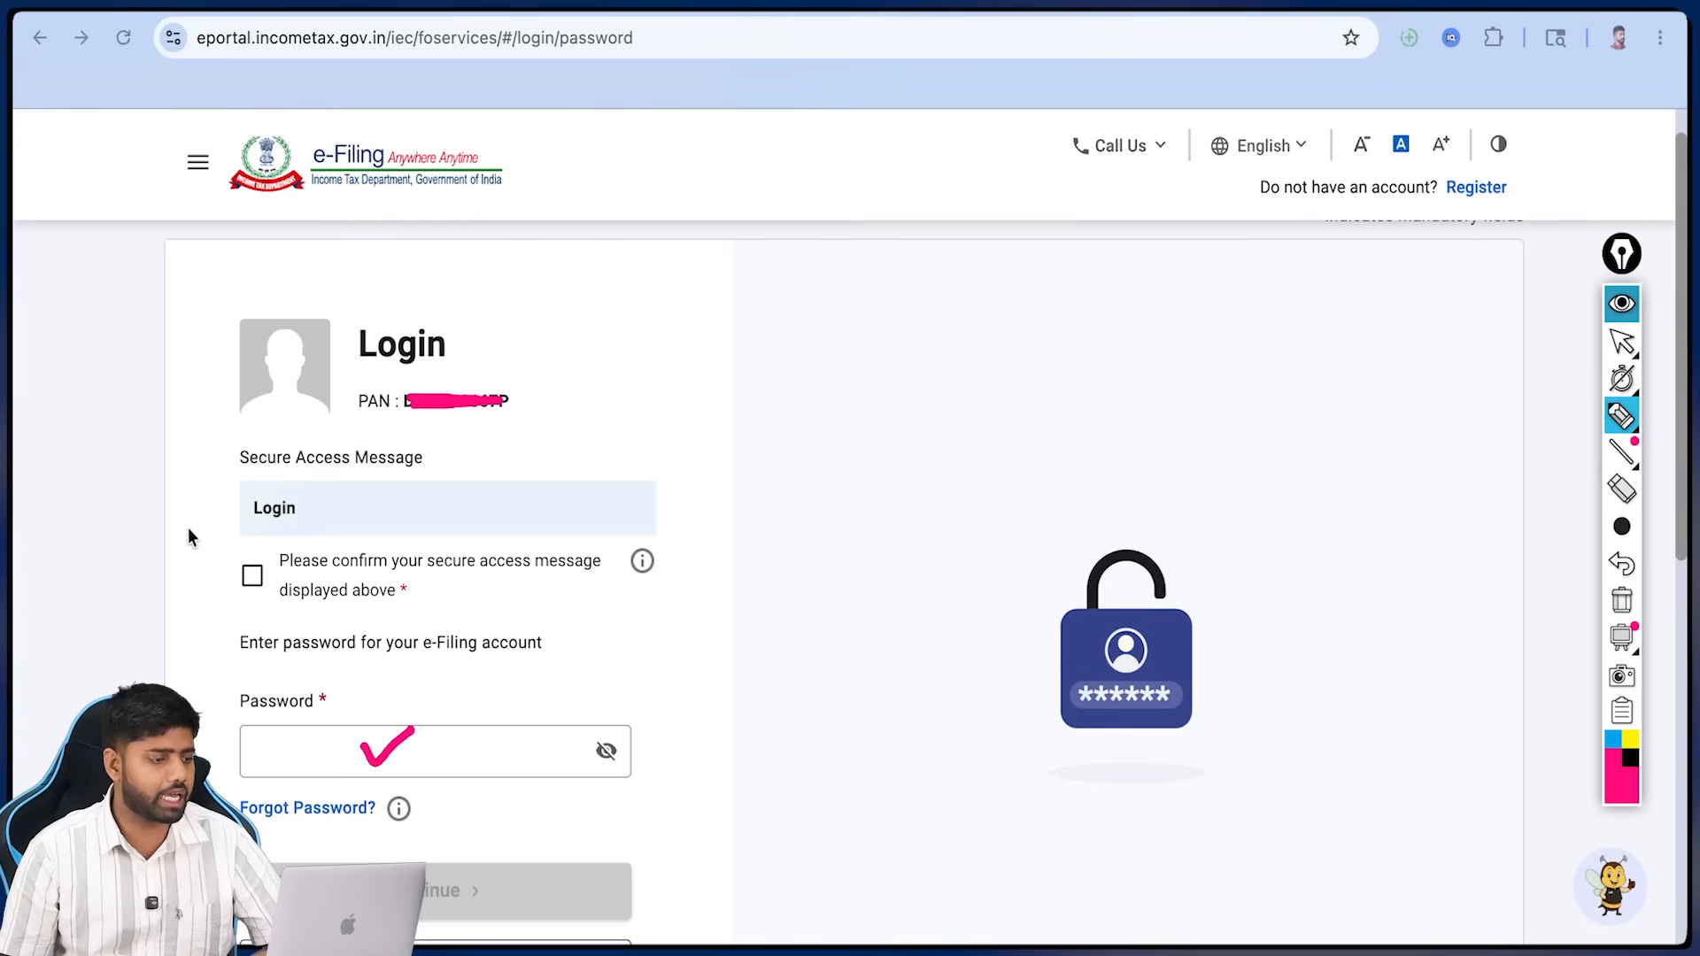
{"action": "left_click_drag", "start_coordinate": [221, 575], "coordinate": [240, 570]}
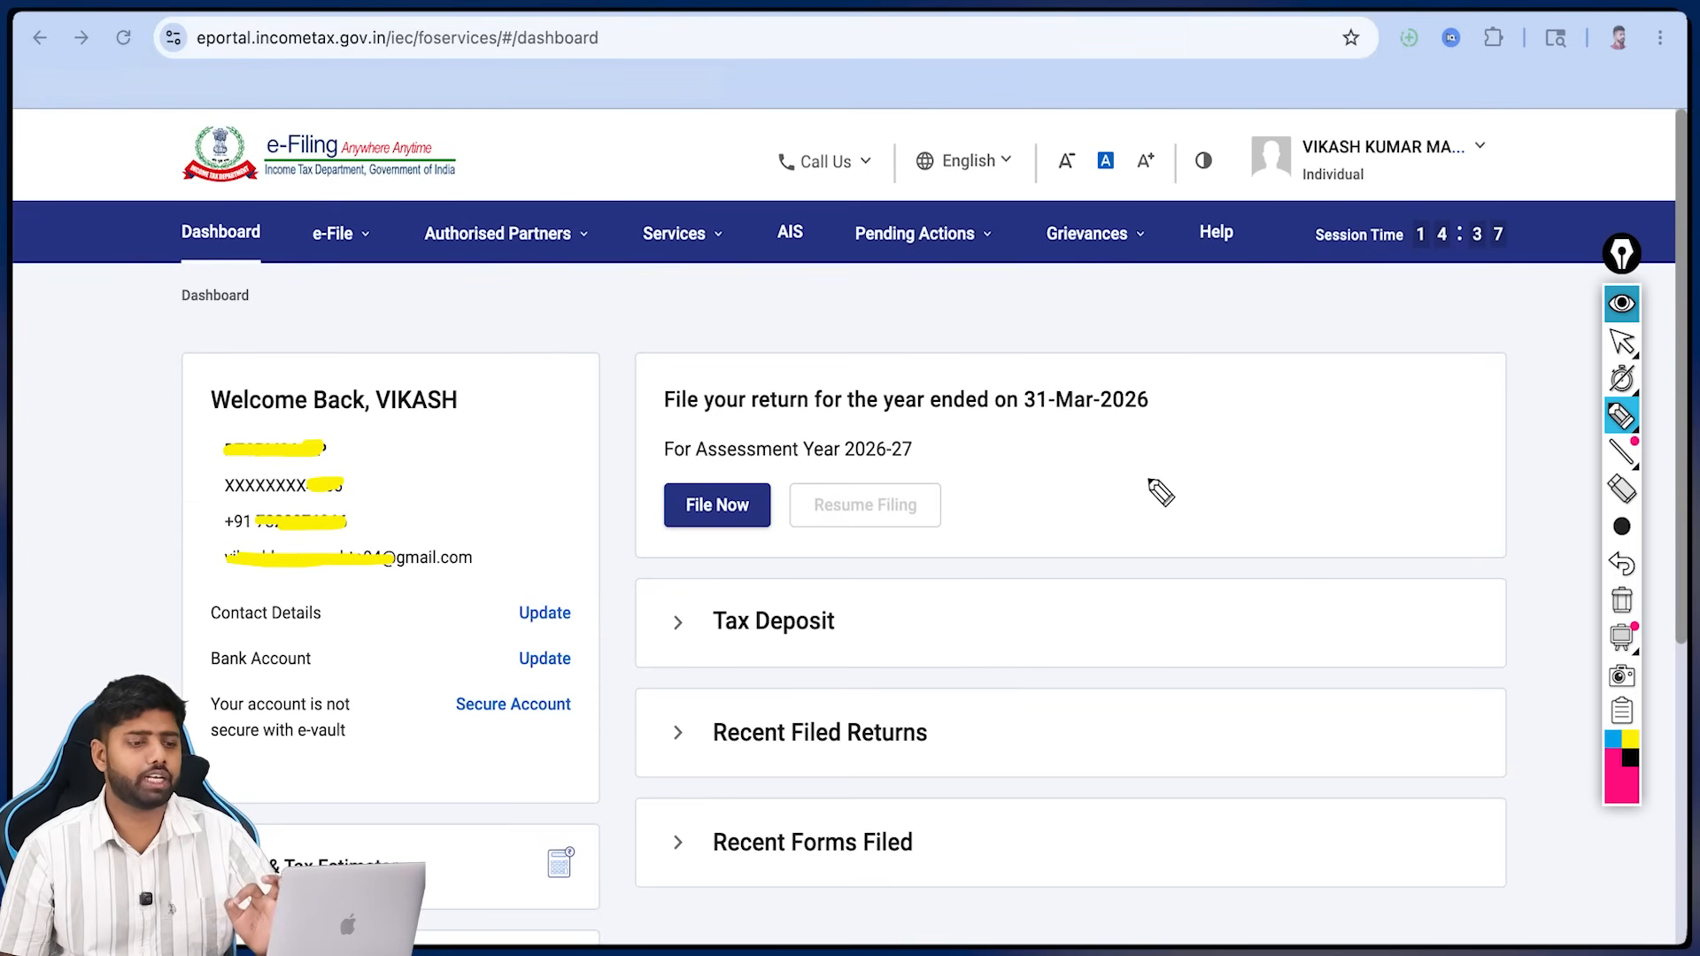
- Tick the return-filing card for Assessment Year 2026-27 and File Now with the pen, and draw an arrow to the Contact Details update link
{"action": "left_click_drag", "start_coordinate": [1151, 483], "coordinate": [1322, 335]}
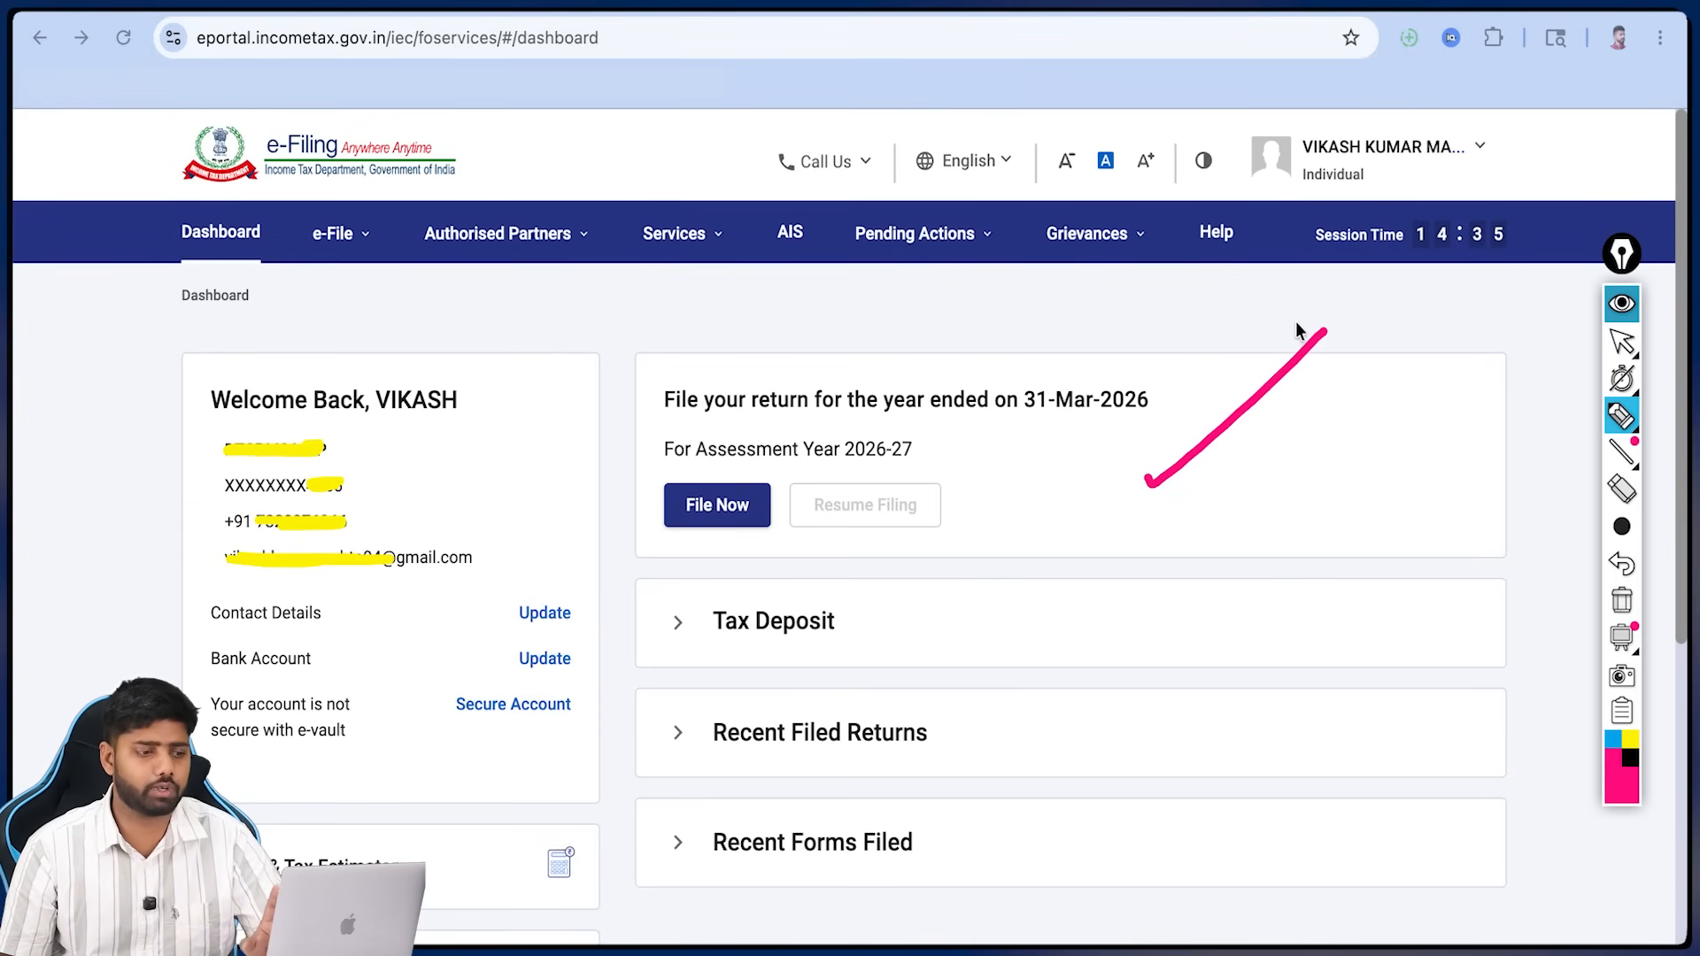
{"action": "left_click_drag", "start_coordinate": [746, 537], "coordinate": [767, 527]}
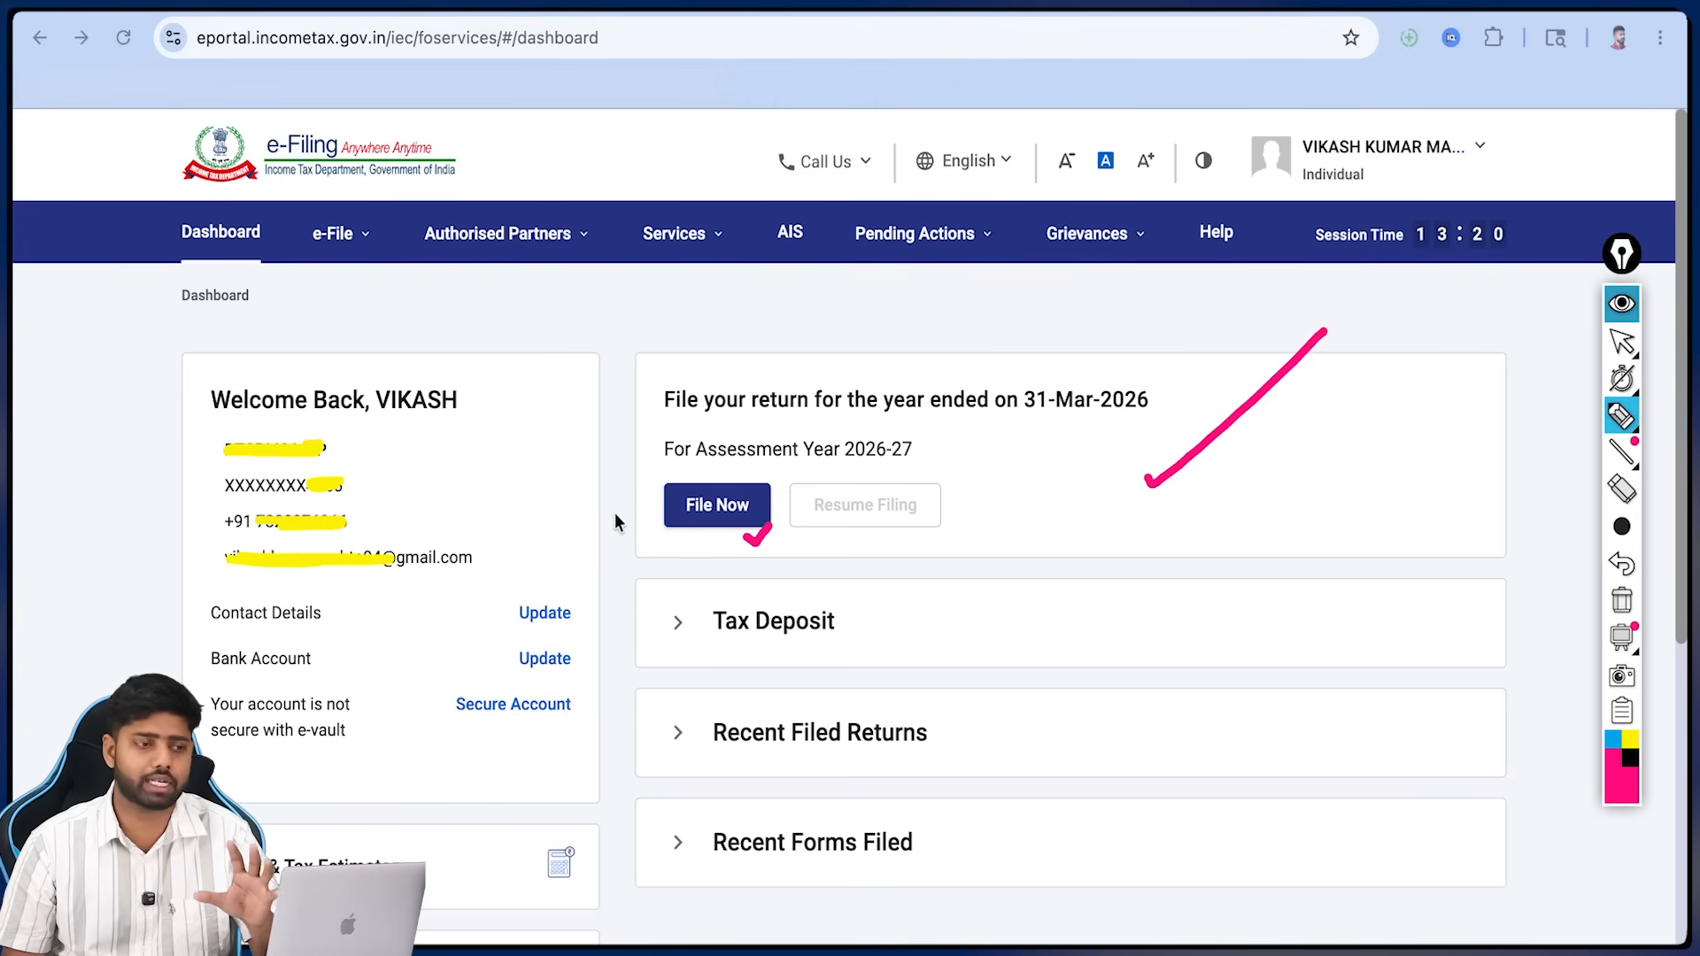
{"action": "left_click_drag", "start_coordinate": [381, 608], "coordinate": [458, 641]}
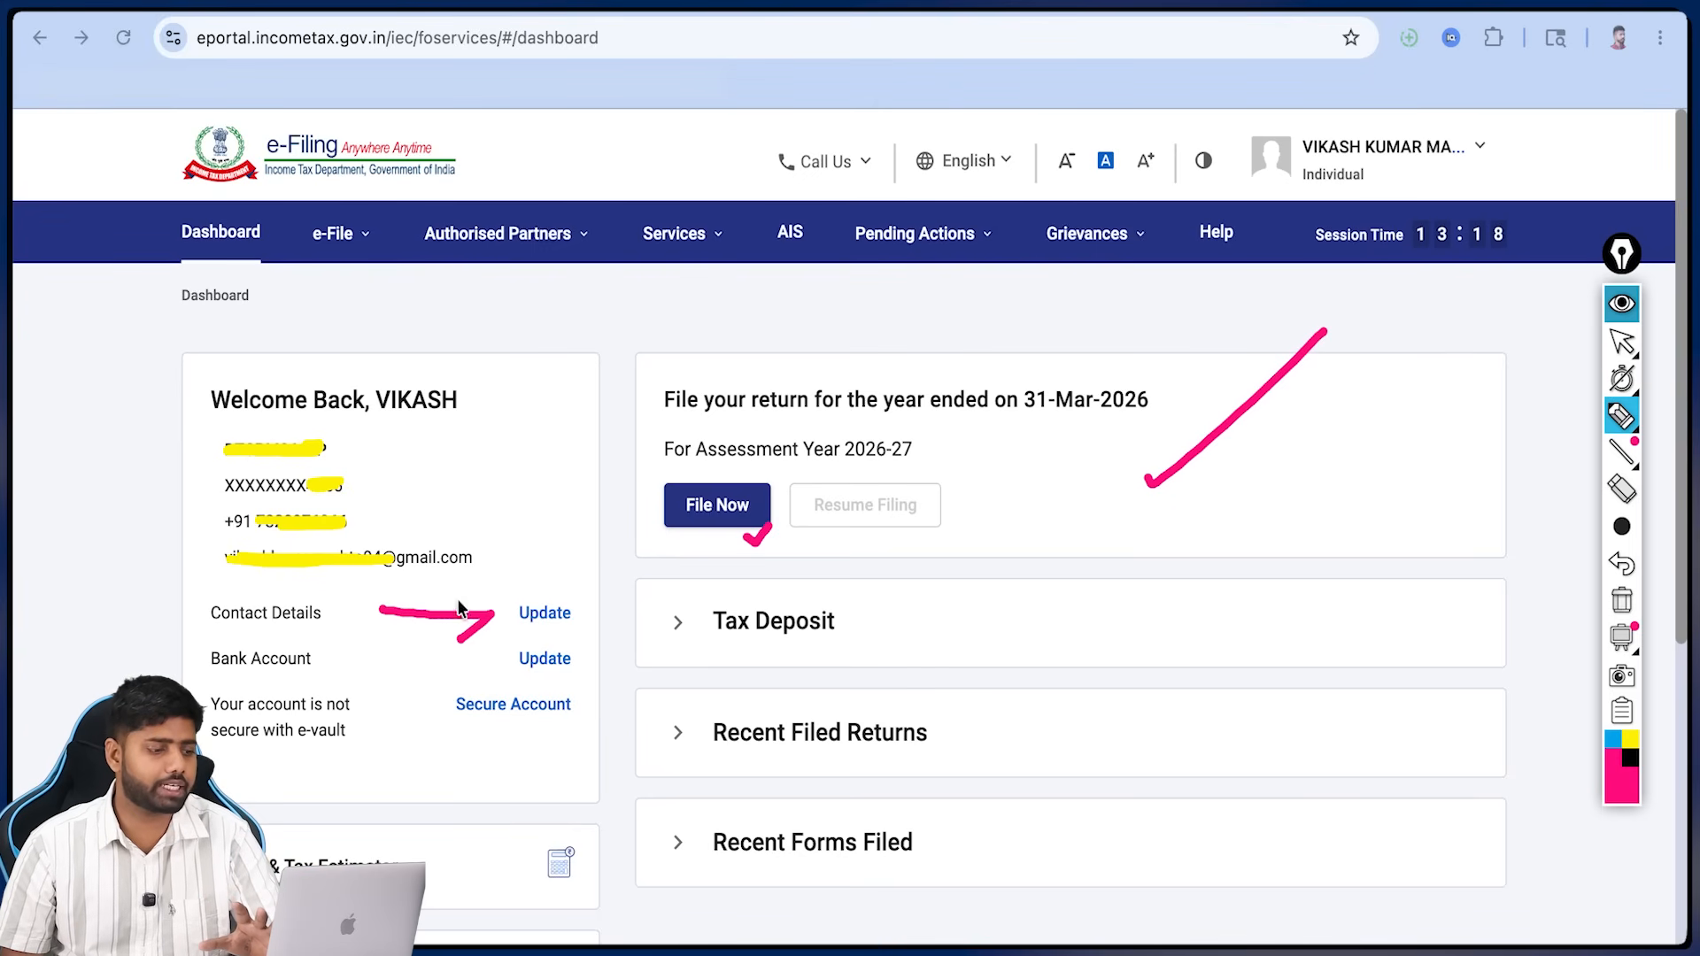
- Open the contact details for updating and review the mobile, email and address fields
{"action": "left_click", "coordinate": [531, 620]}
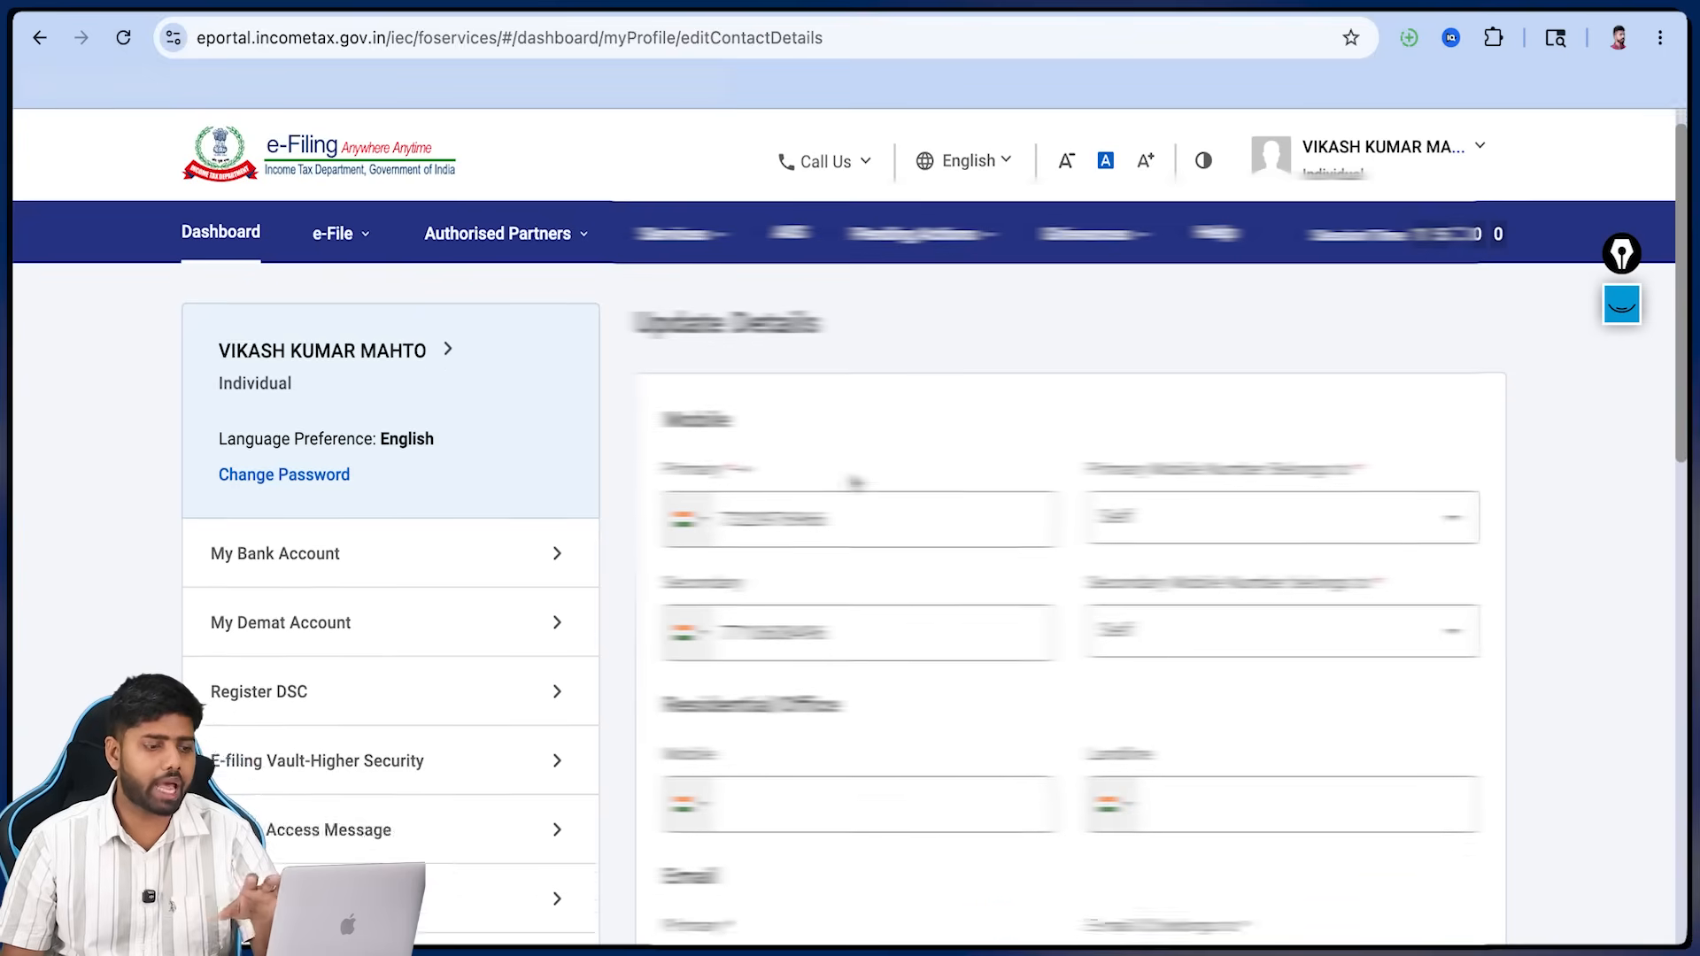
{"action": "scroll", "coordinate": [854, 478], "scroll_direction": "down", "scroll_amount": 5}
{"action": "scroll", "coordinate": [855, 475], "scroll_direction": "down", "scroll_amount": 10}
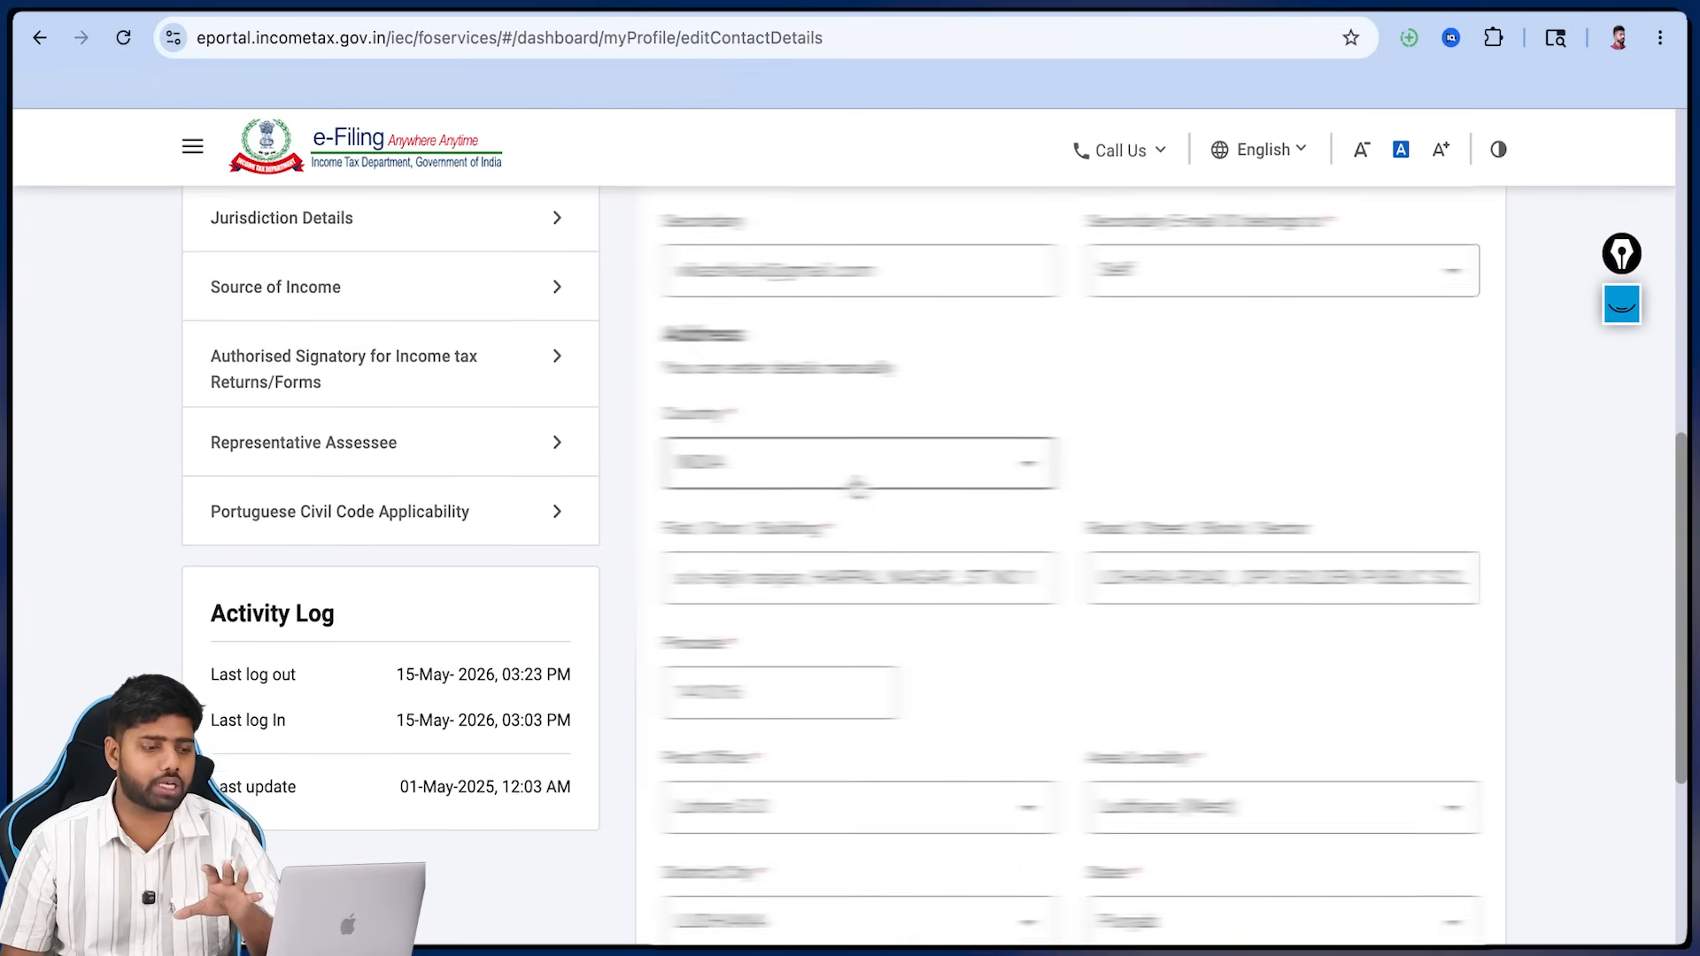
{"action": "scroll", "coordinate": [857, 486], "scroll_direction": "up", "scroll_amount": 15}
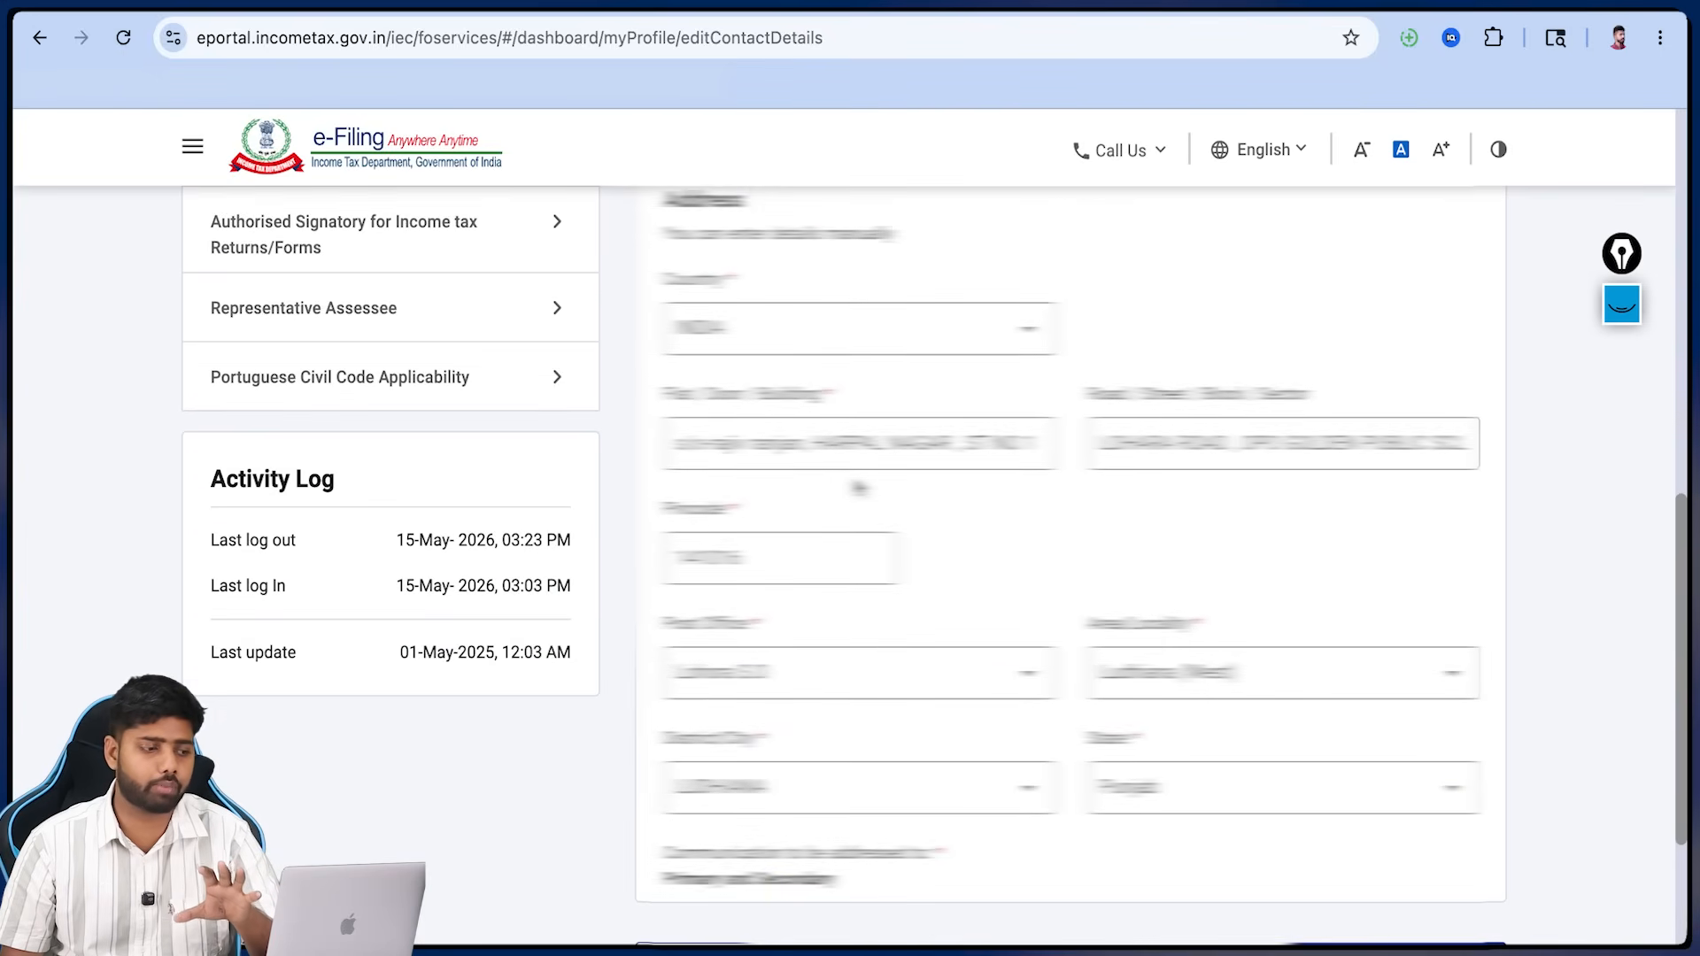
{"action": "scroll", "coordinate": [260, 634], "scroll_direction": "up", "scroll_amount": 2}
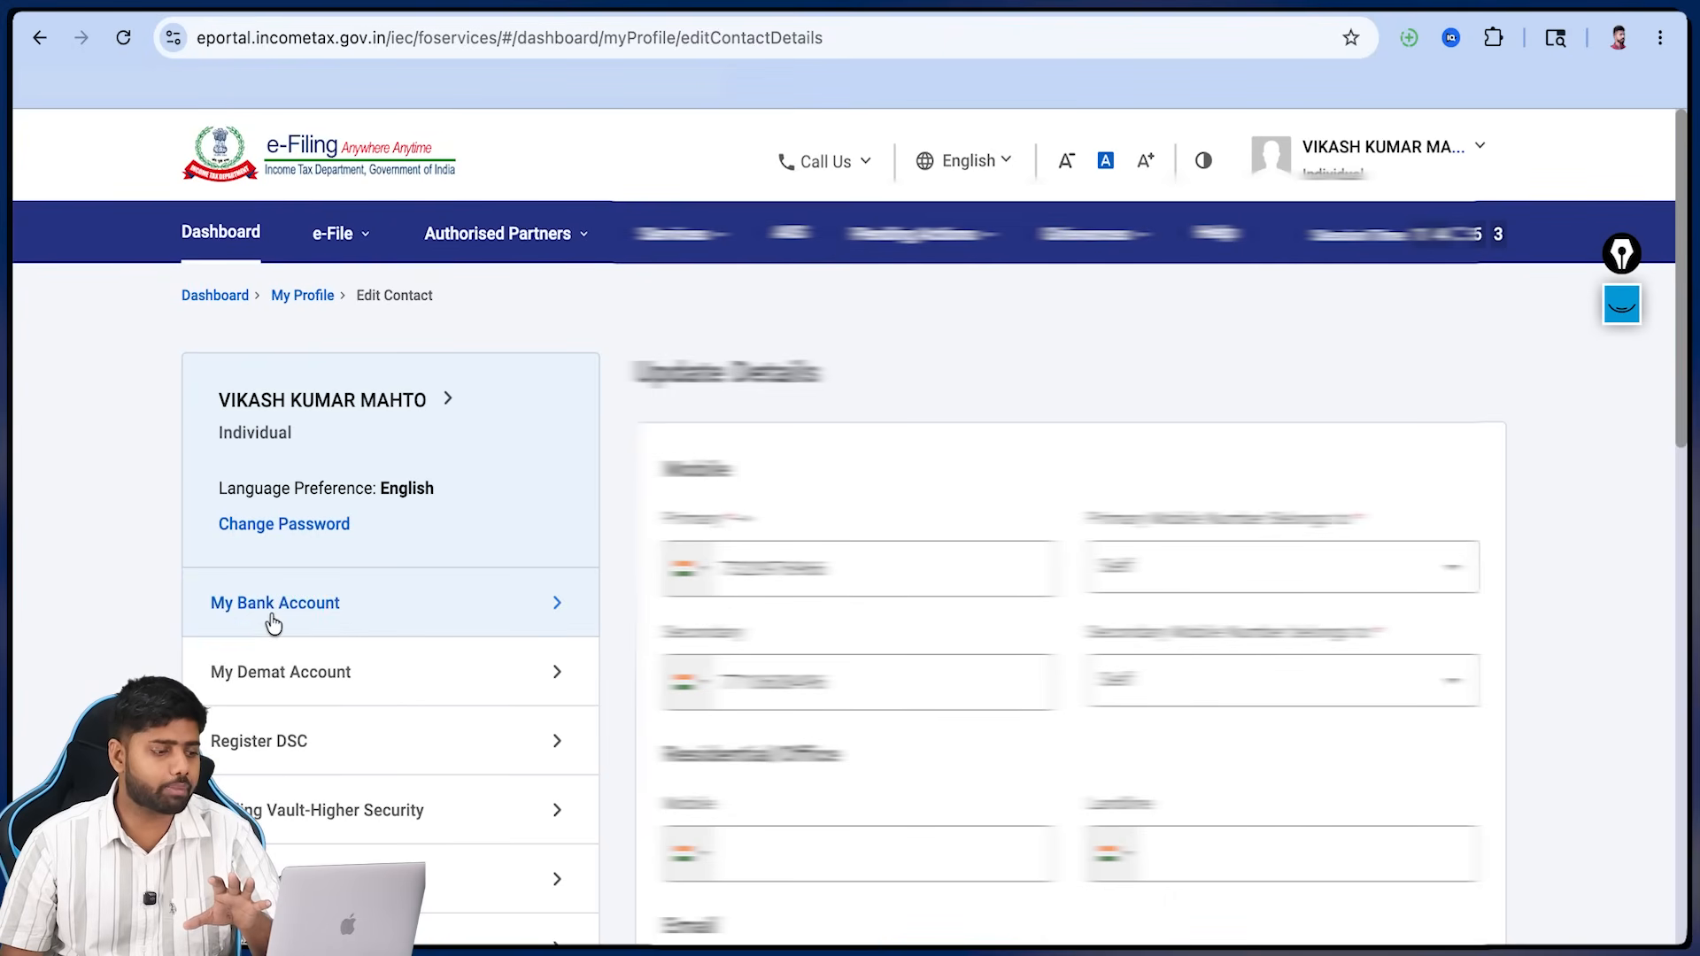
- Open the My Bank Accounts page and point out the second account's refund nomination with a pen arrow and check mark
{"action": "left_click", "coordinate": [274, 620]}
{"action": "scroll", "coordinate": [277, 614], "scroll_direction": "down", "scroll_amount": 3}
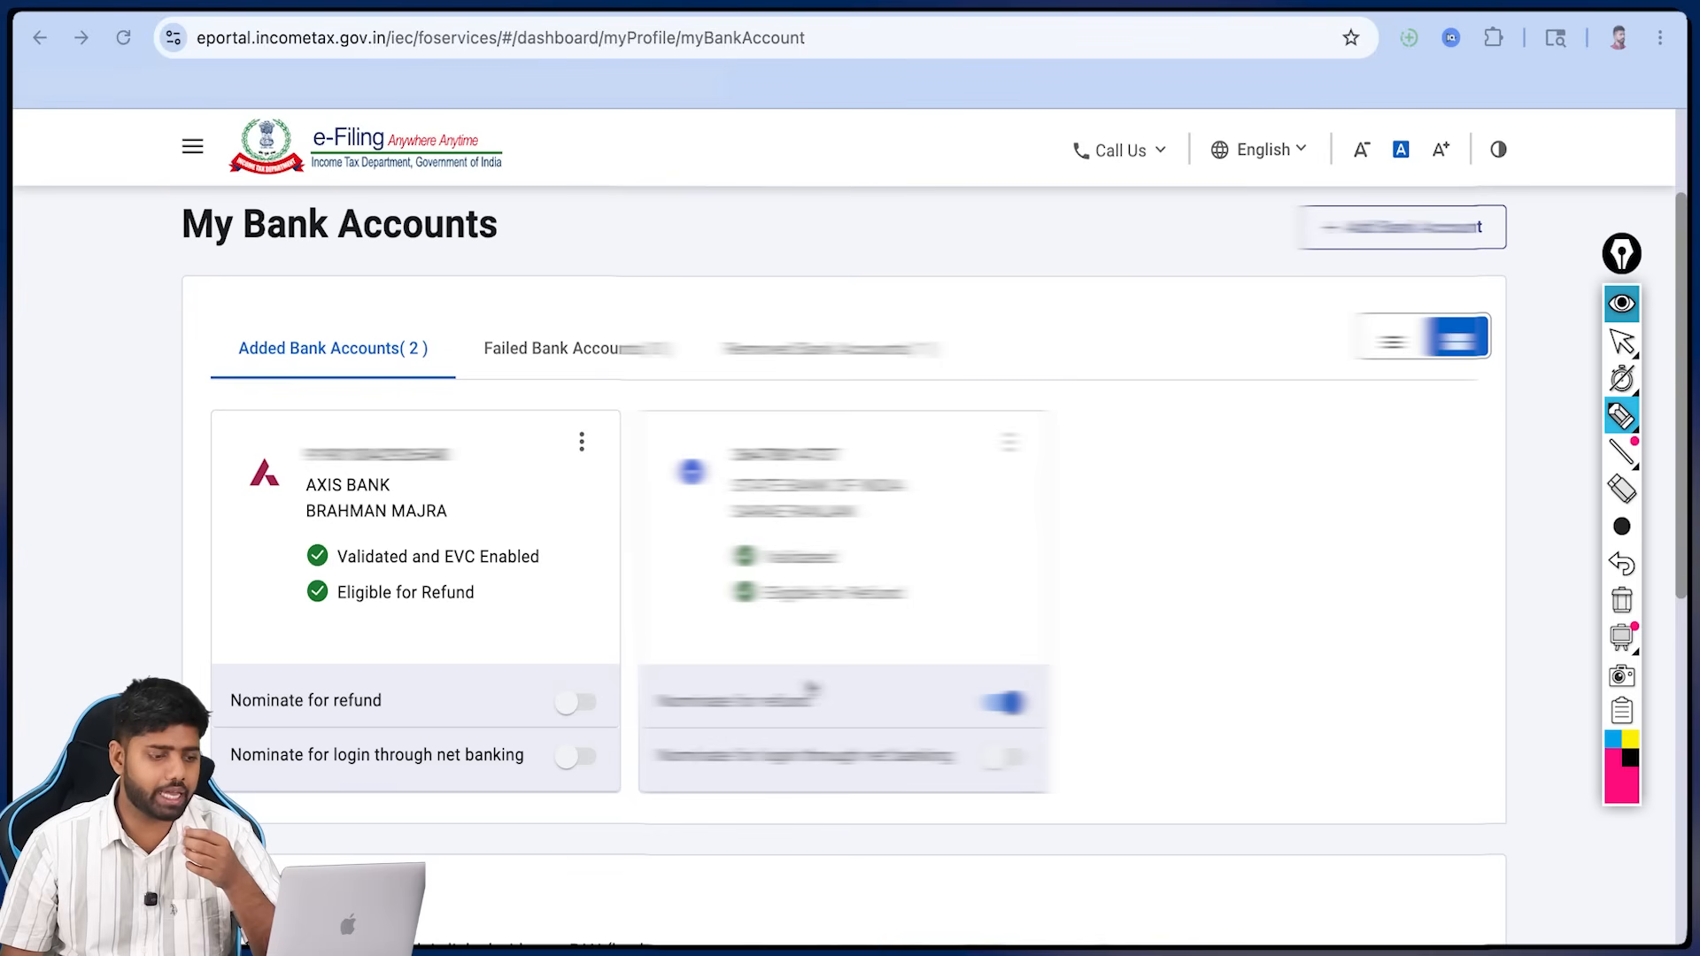
{"action": "mouse_move", "coordinate": [818, 678]}
{"action": "left_mouse_down"}
{"action": "mouse_move", "coordinate": [957, 695]}
{"action": "mouse_move", "coordinate": [930, 707]}
{"action": "left_mouse_up"}
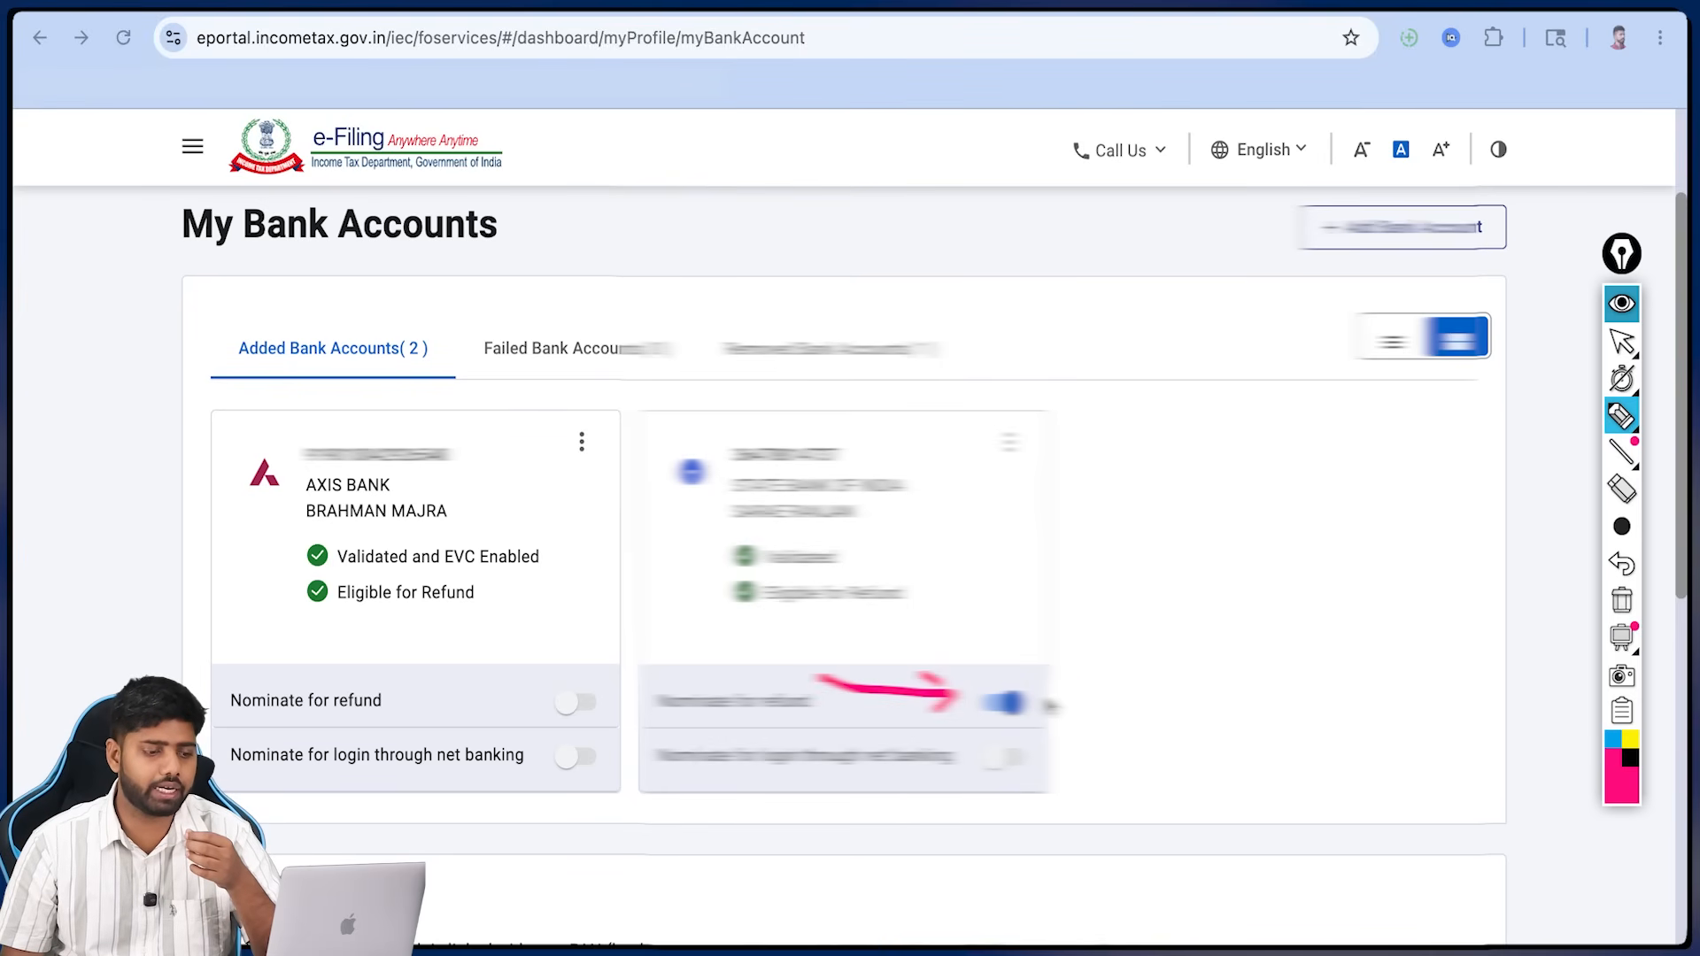
{"action": "left_click_drag", "start_coordinate": [1043, 698], "coordinate": [1073, 688]}
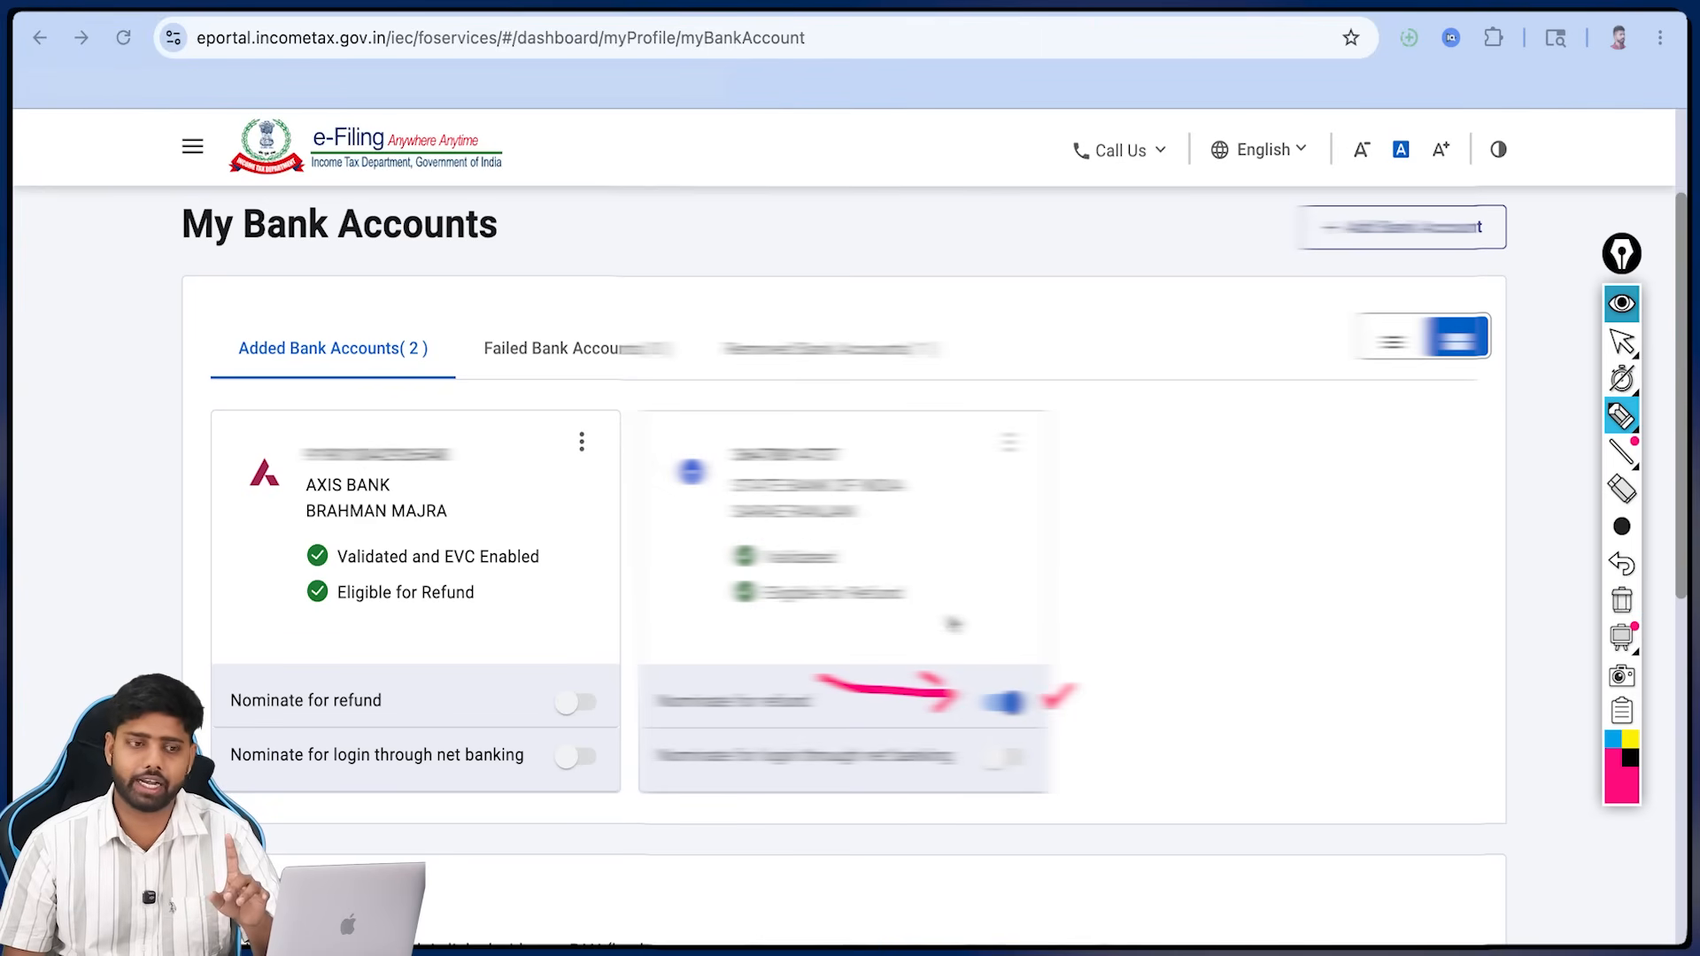
{"action": "left_click_drag", "start_coordinate": [971, 614], "coordinate": [983, 678]}
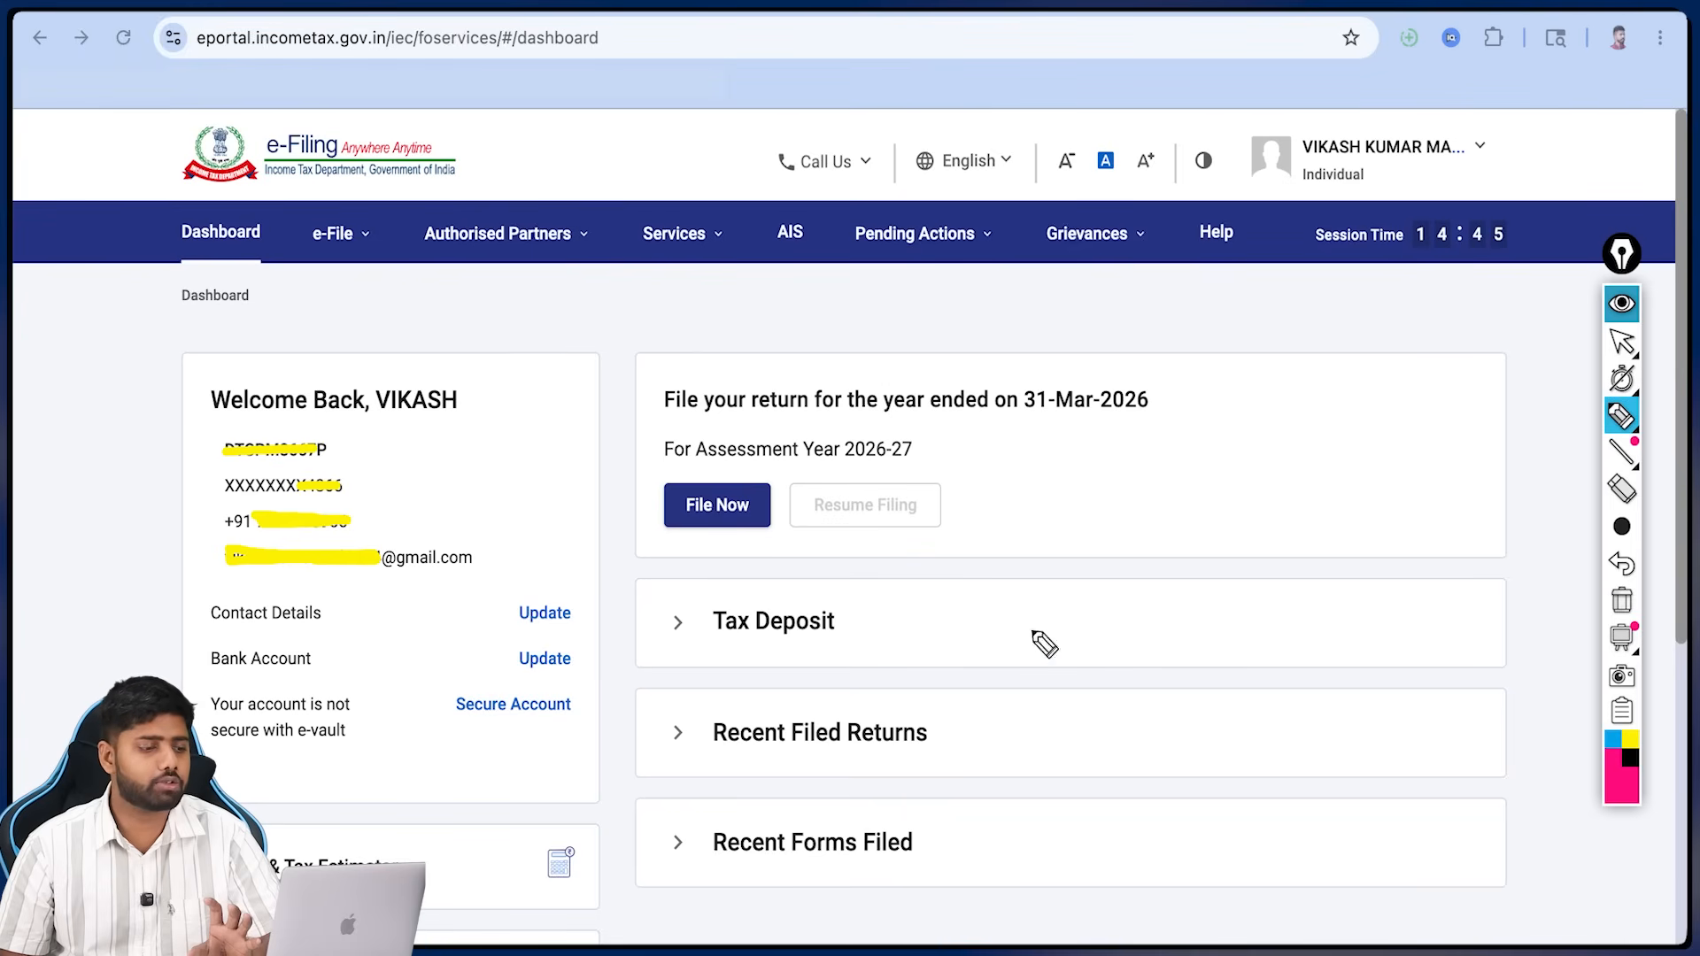
- Mark File Now and e-File on the dashboard with the pen, and open the File Income Tax Return page
{"action": "left_click_drag", "start_coordinate": [712, 540], "coordinate": [757, 516]}
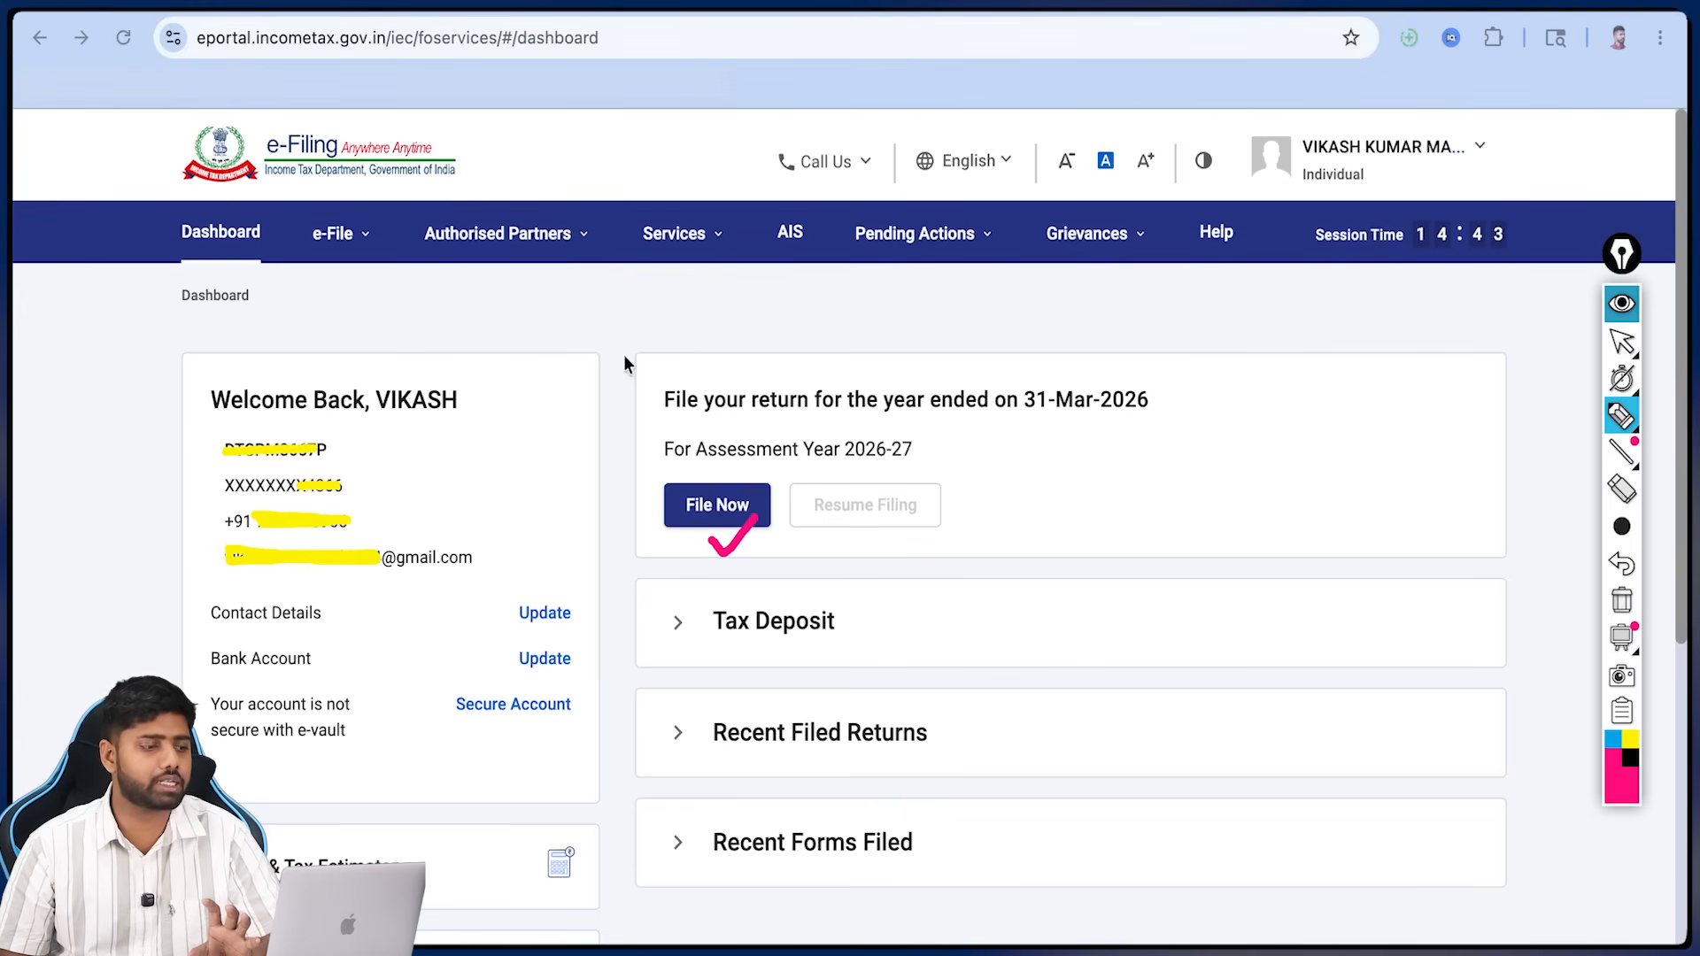
{"action": "left_click_drag", "start_coordinate": [362, 255], "coordinate": [383, 310]}
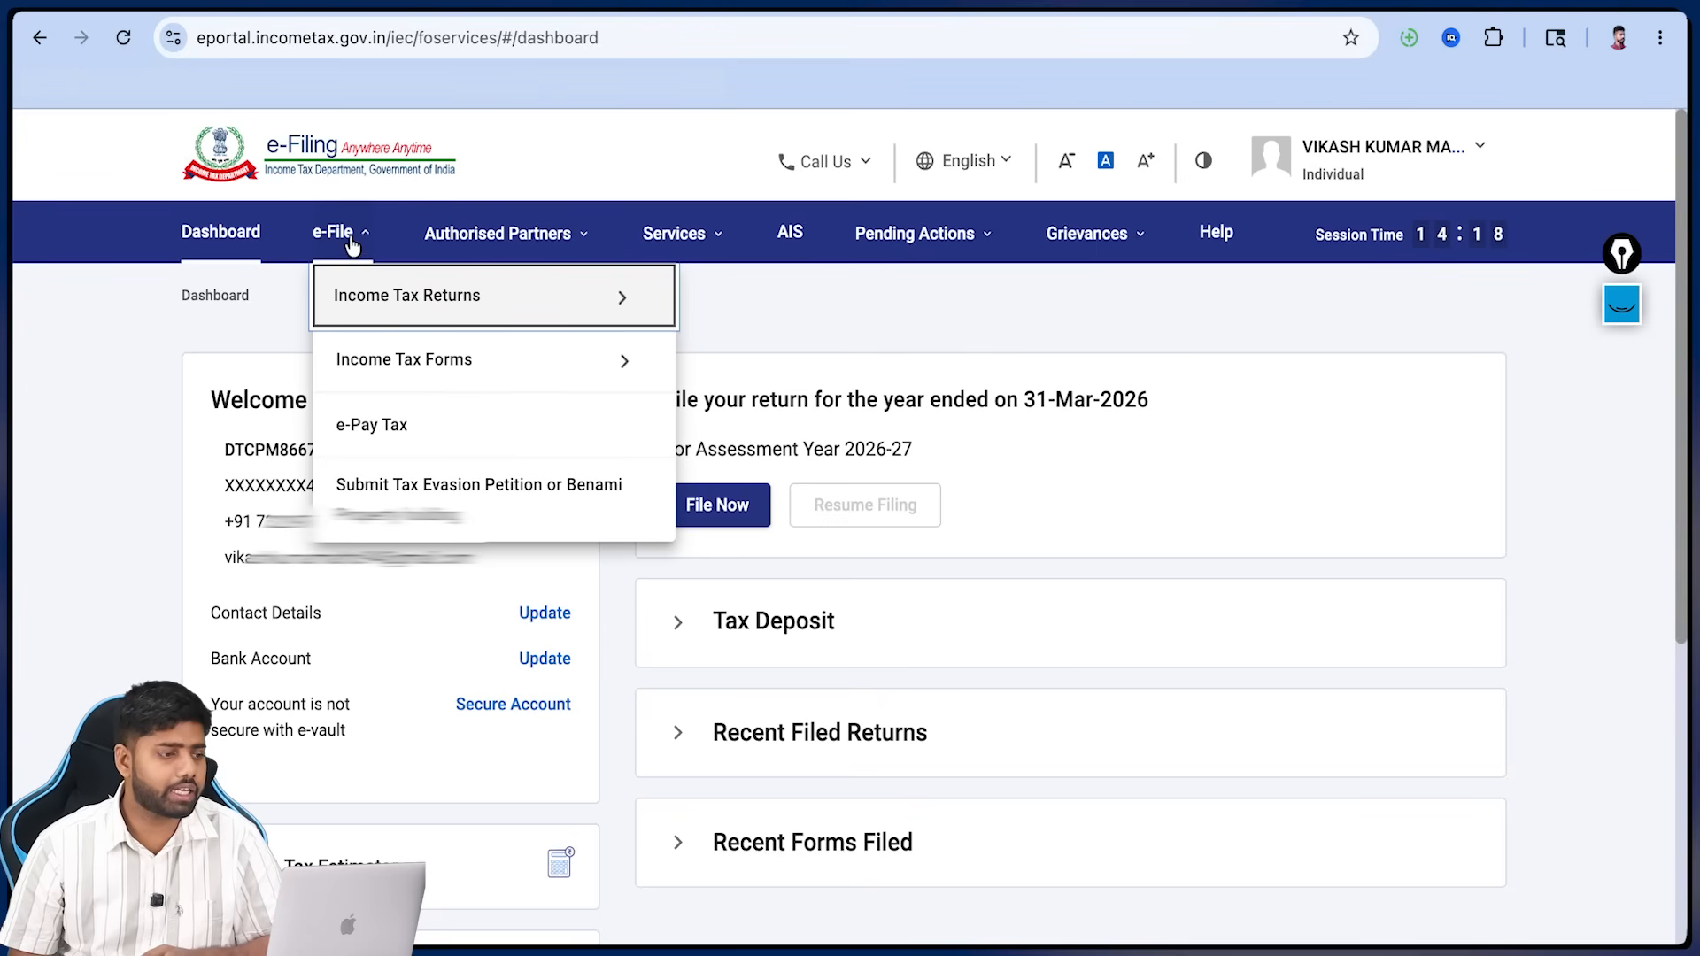
{"action": "mouse_move", "coordinate": [364, 321]}
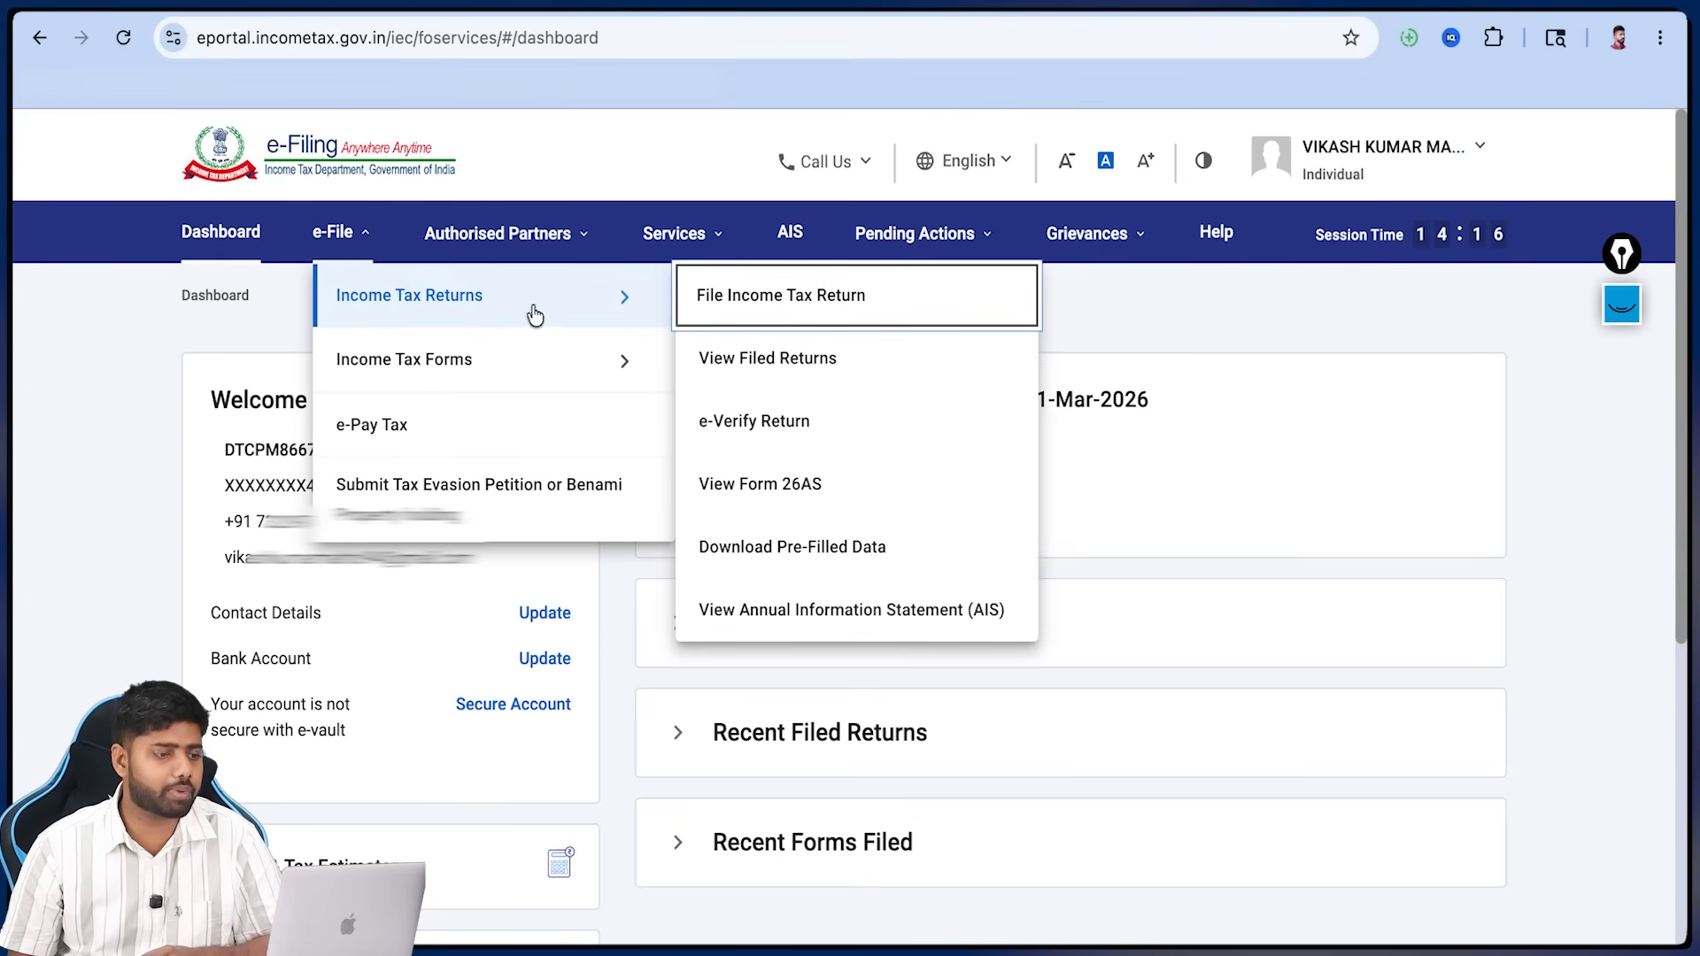
{"action": "left_click", "coordinate": [768, 319]}
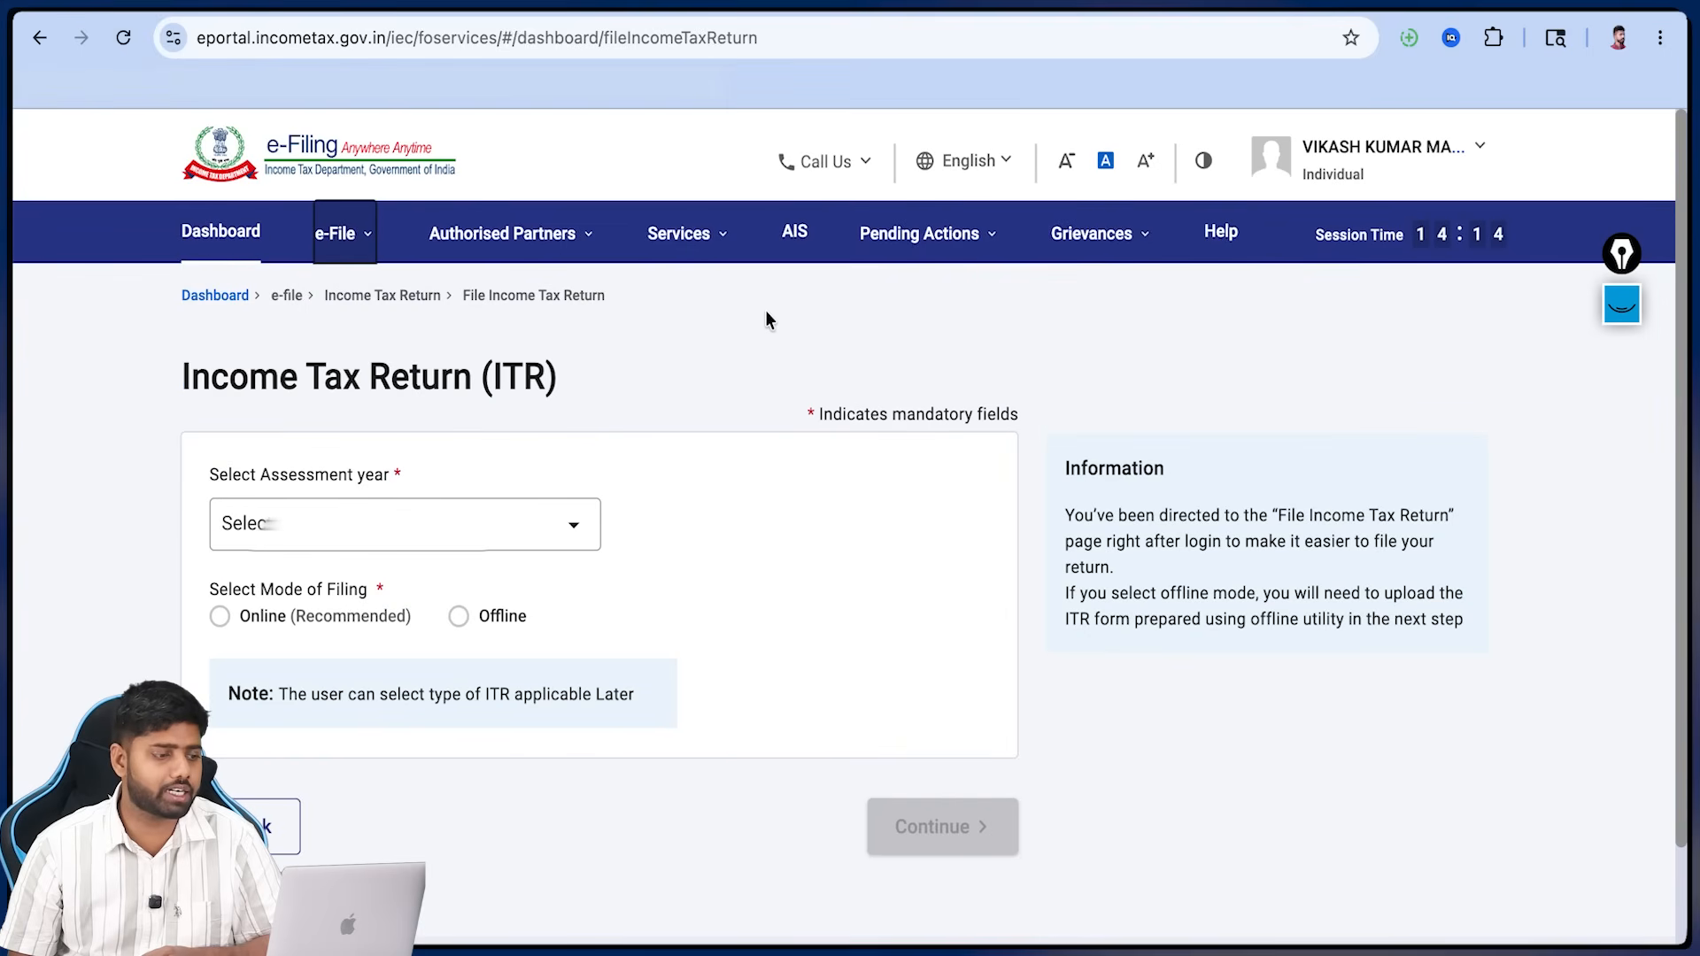
- Choose assessment year 2026-27 (Current A.Y.) with the Online filing mode for the income tax return and continue
{"action": "triple_click", "coordinate": [379, 370]}
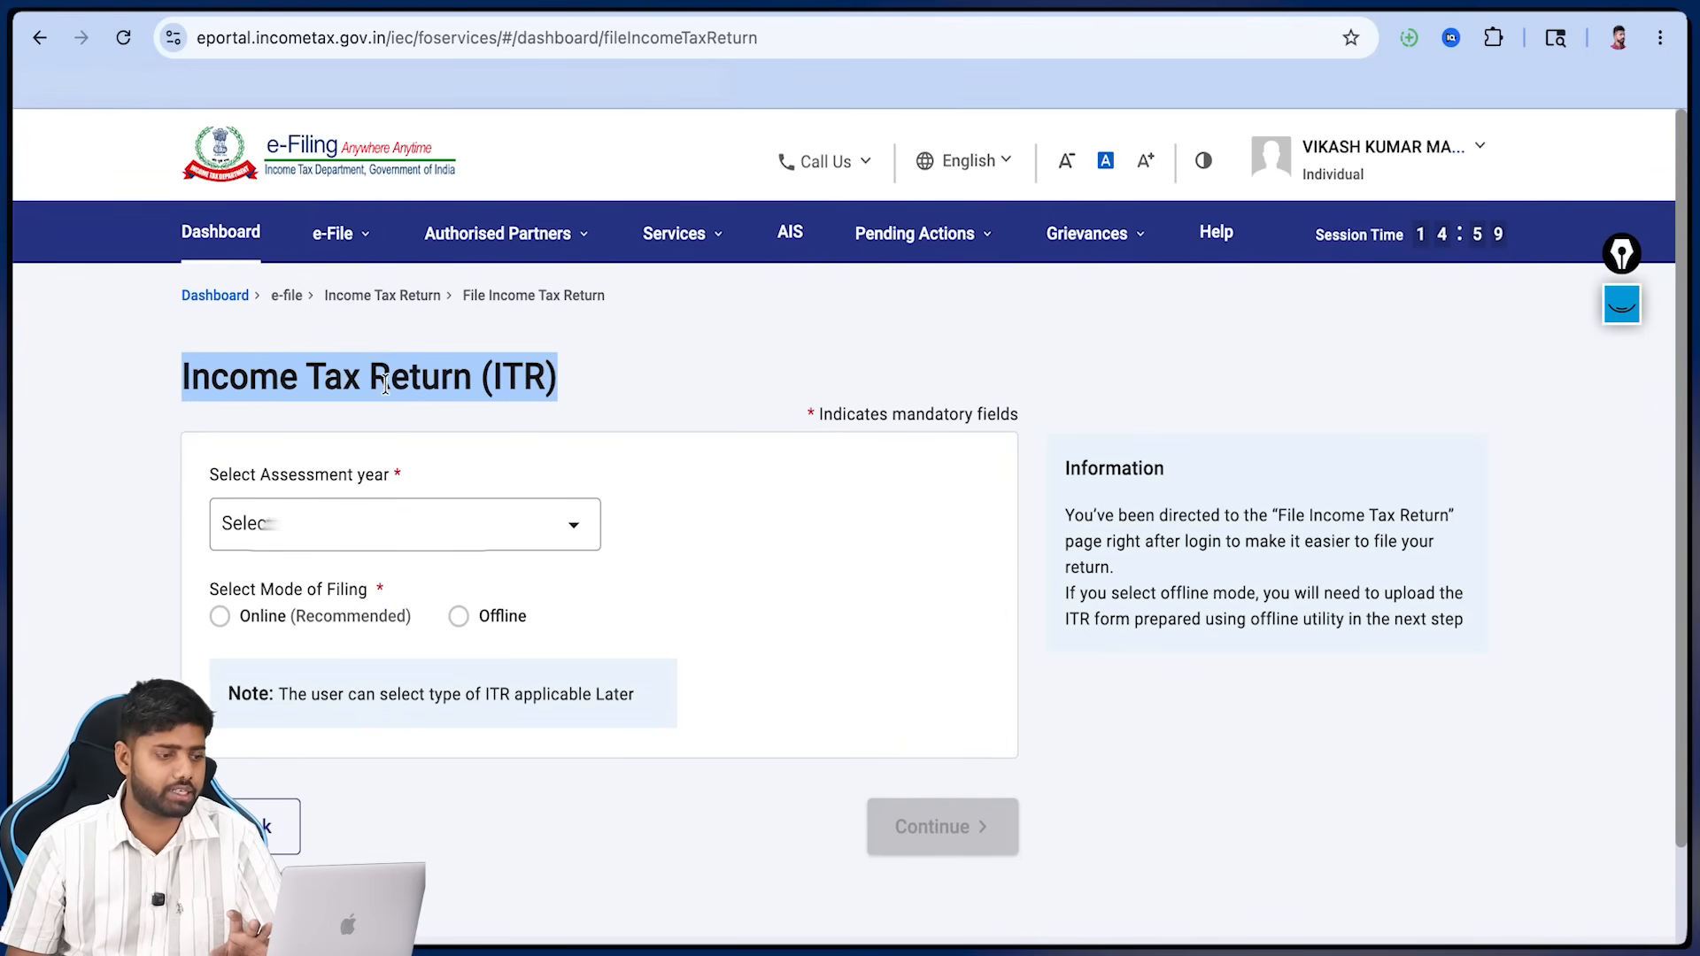
{"action": "left_click", "coordinate": [533, 416]}
{"action": "left_click", "coordinate": [265, 523]}
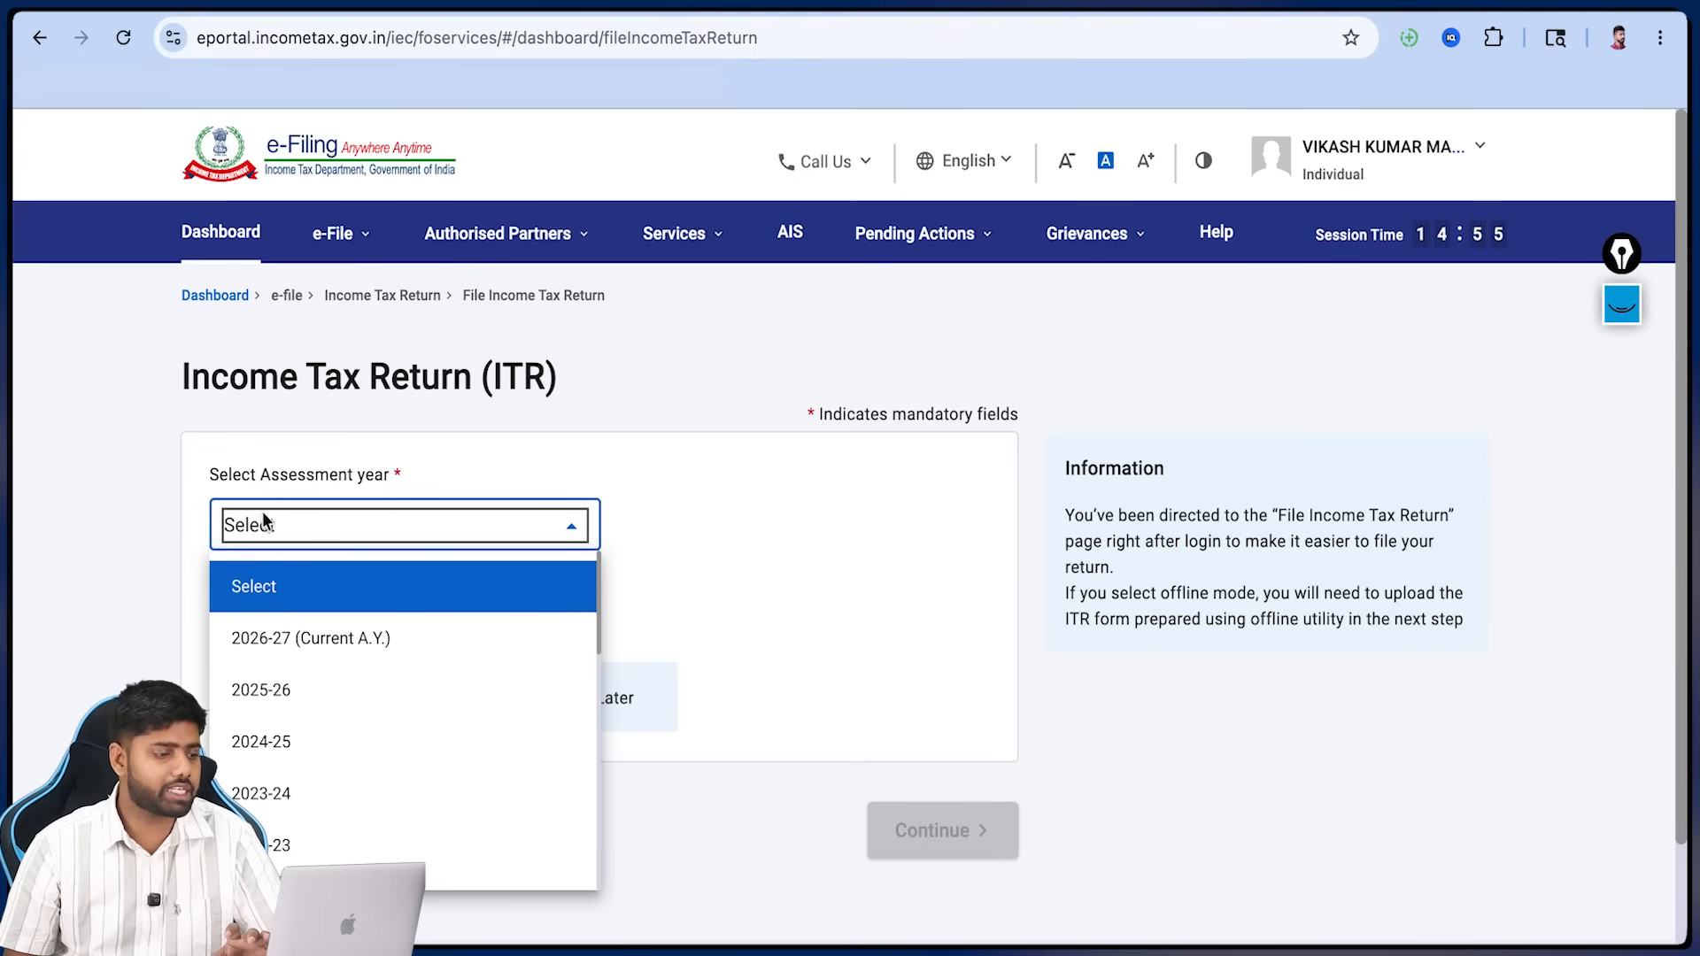
{"action": "left_click", "coordinate": [297, 654]}
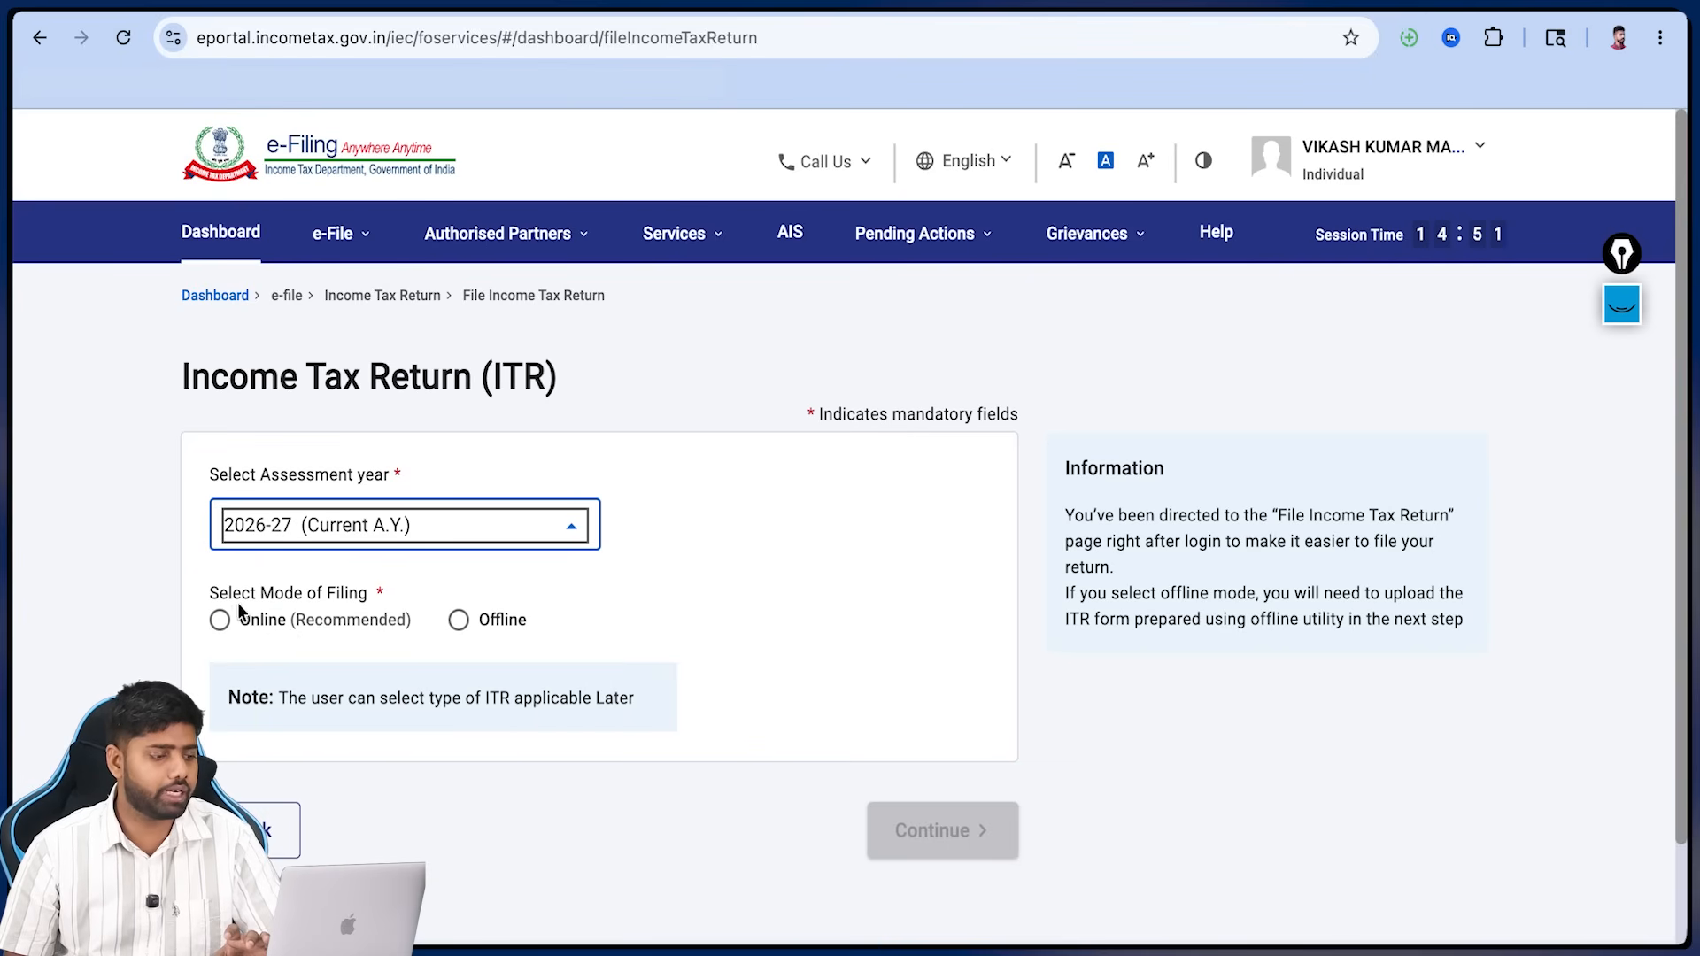
{"action": "left_click", "coordinate": [218, 619]}
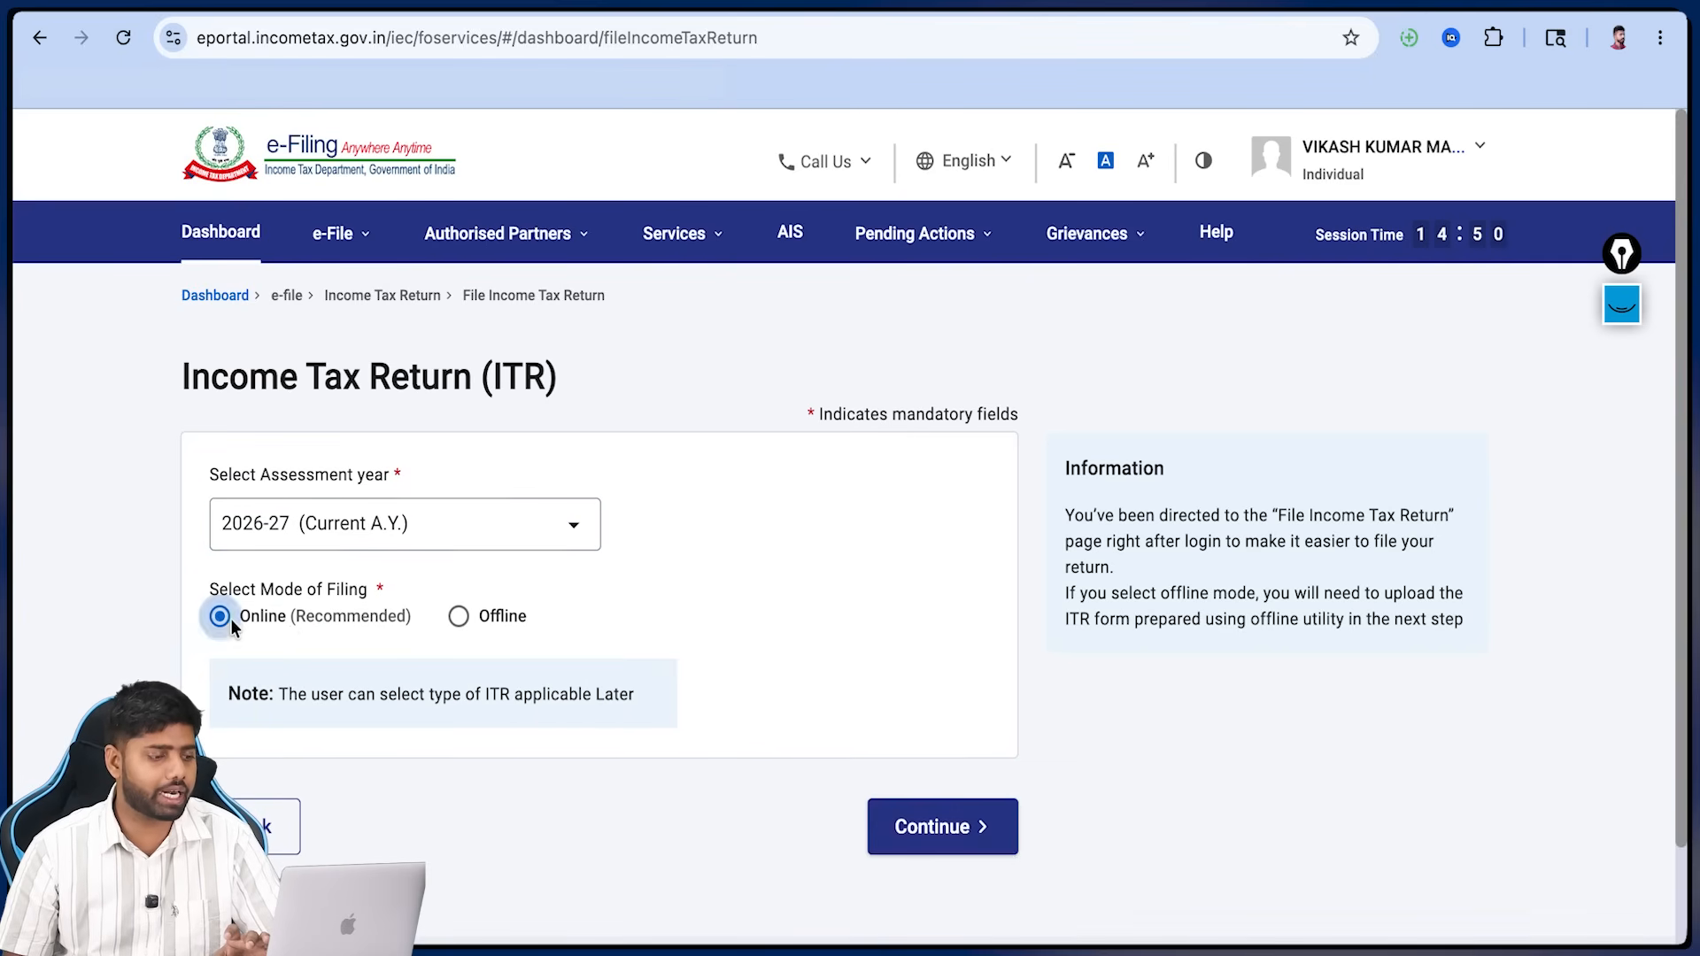
{"action": "left_click", "coordinate": [972, 830]}
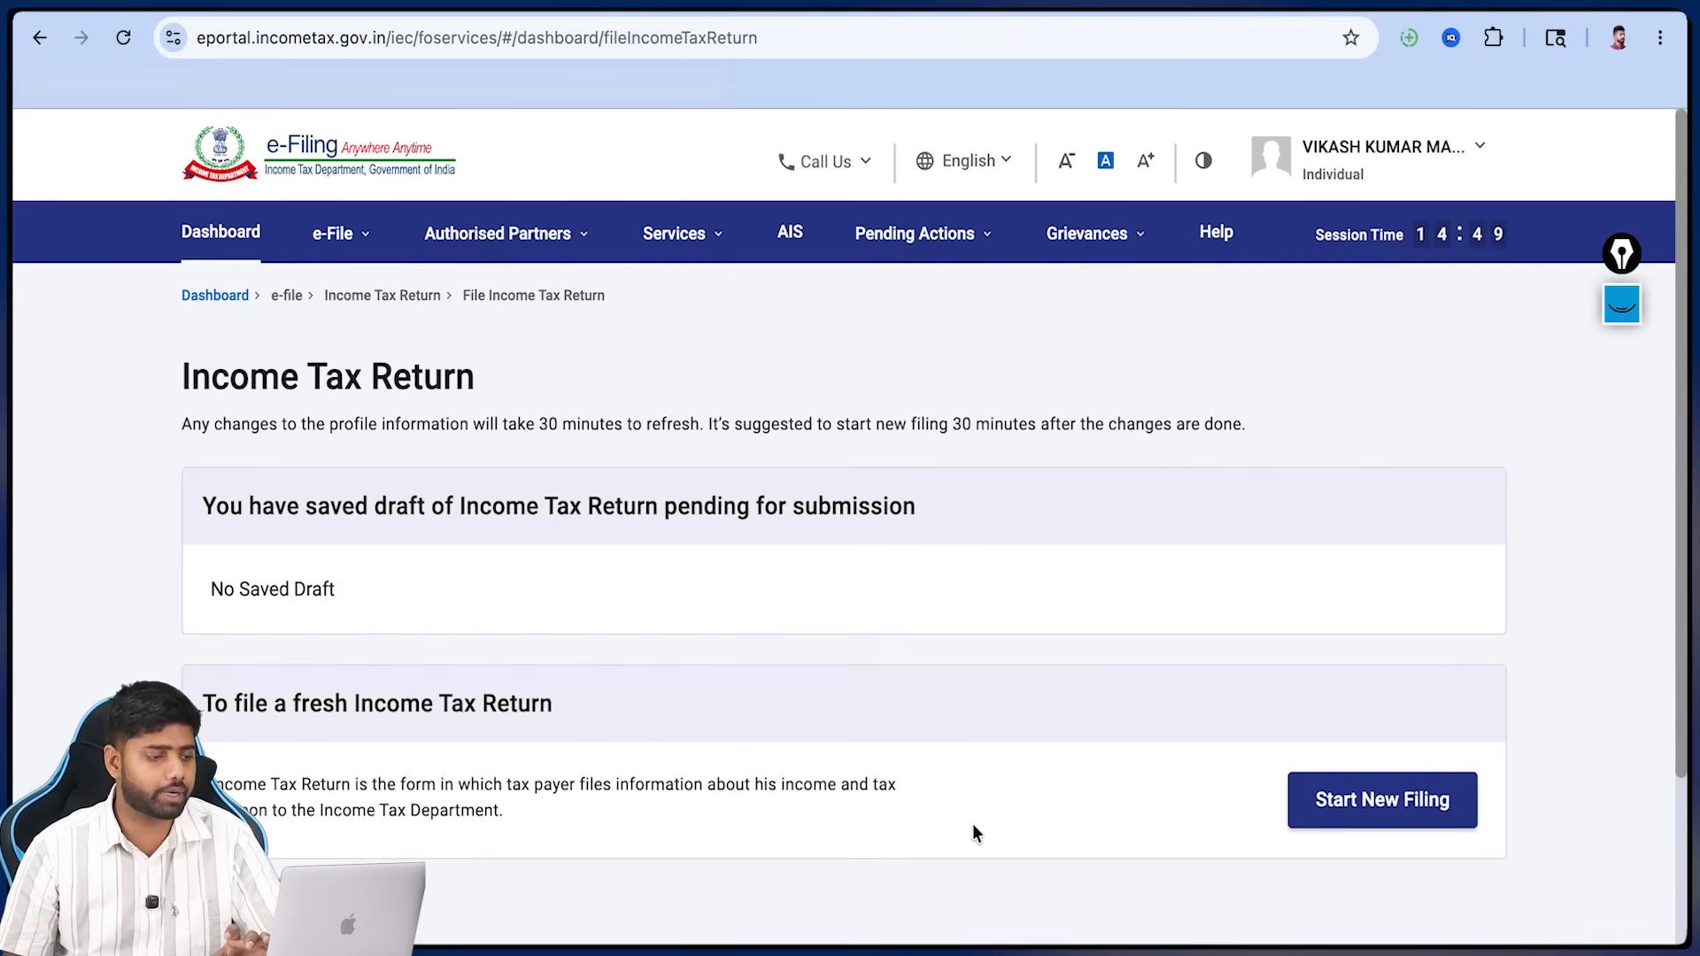
- Start a new filing with the Individual status and open the list of ITR forms
{"action": "left_click", "coordinate": [1361, 806]}
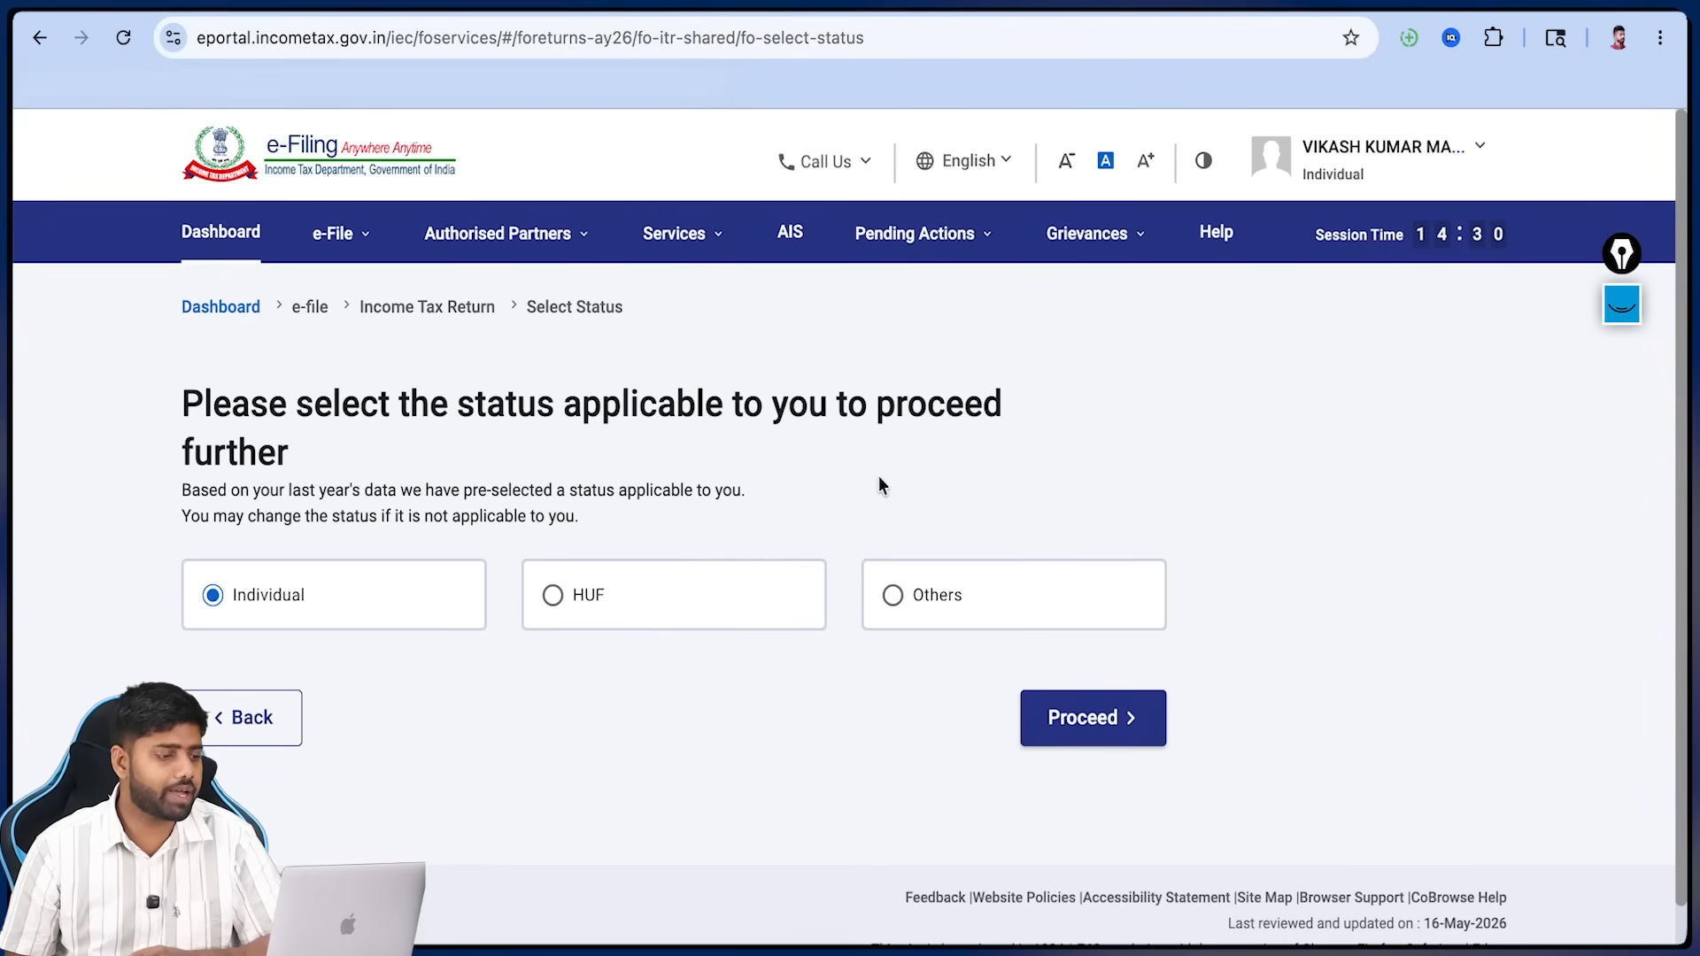
{"action": "left_click", "coordinate": [263, 597]}
{"action": "left_click", "coordinate": [1047, 725]}
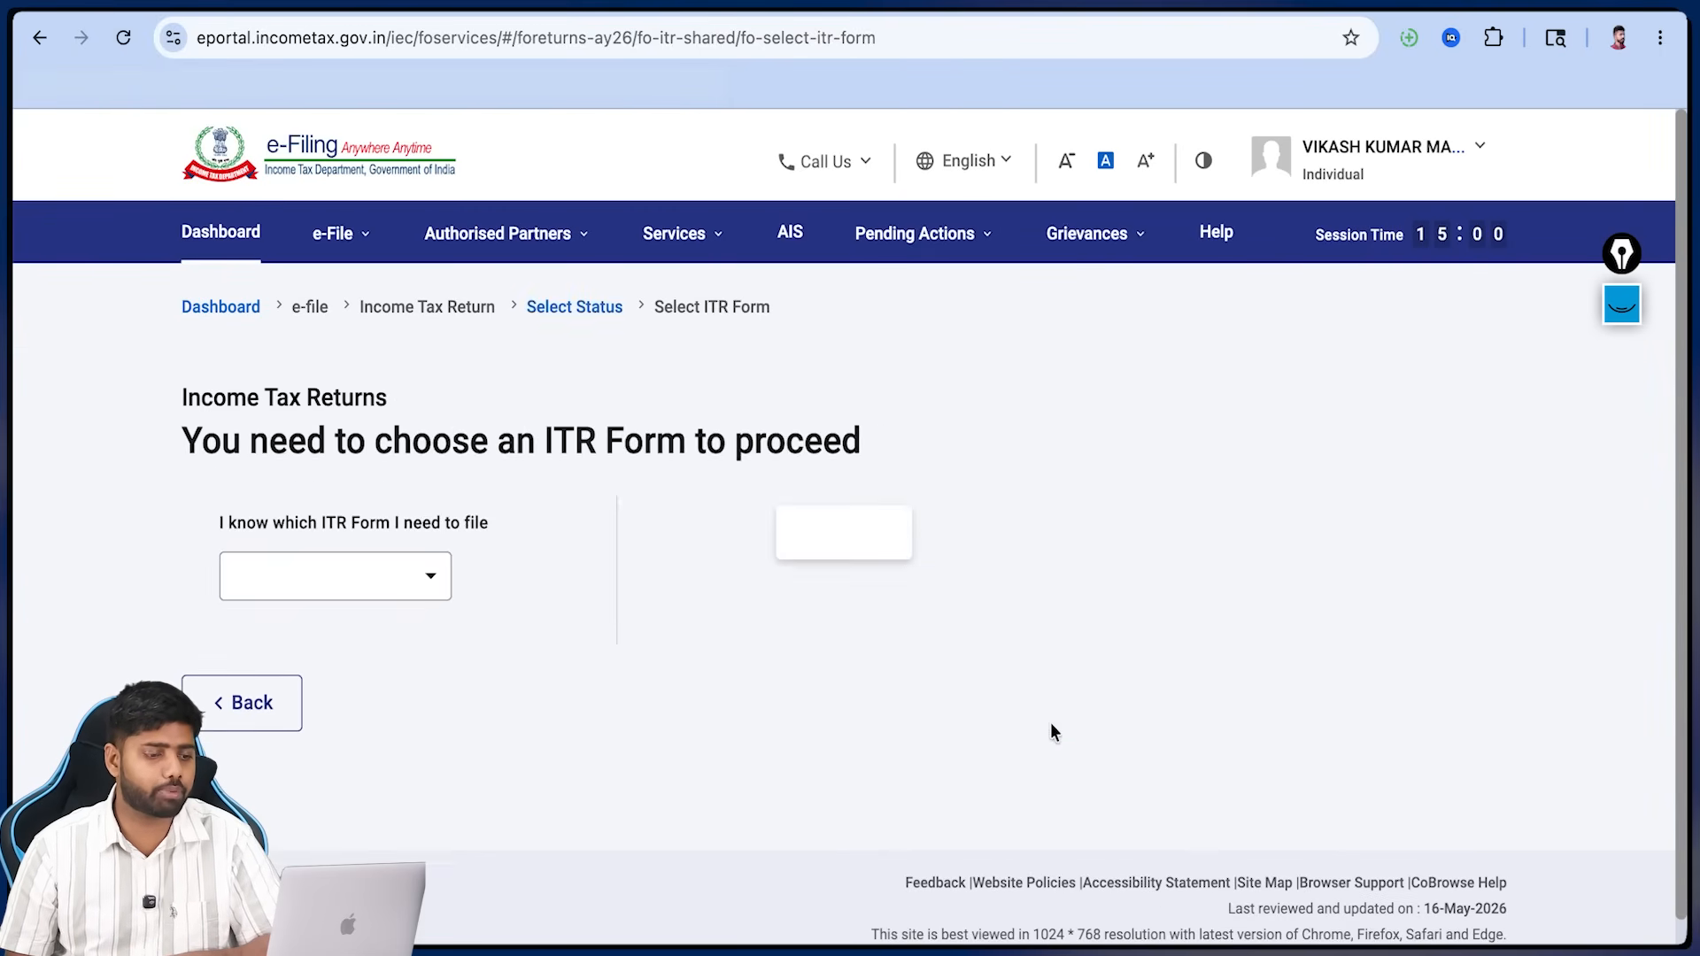
{"action": "left_click", "coordinate": [429, 576]}
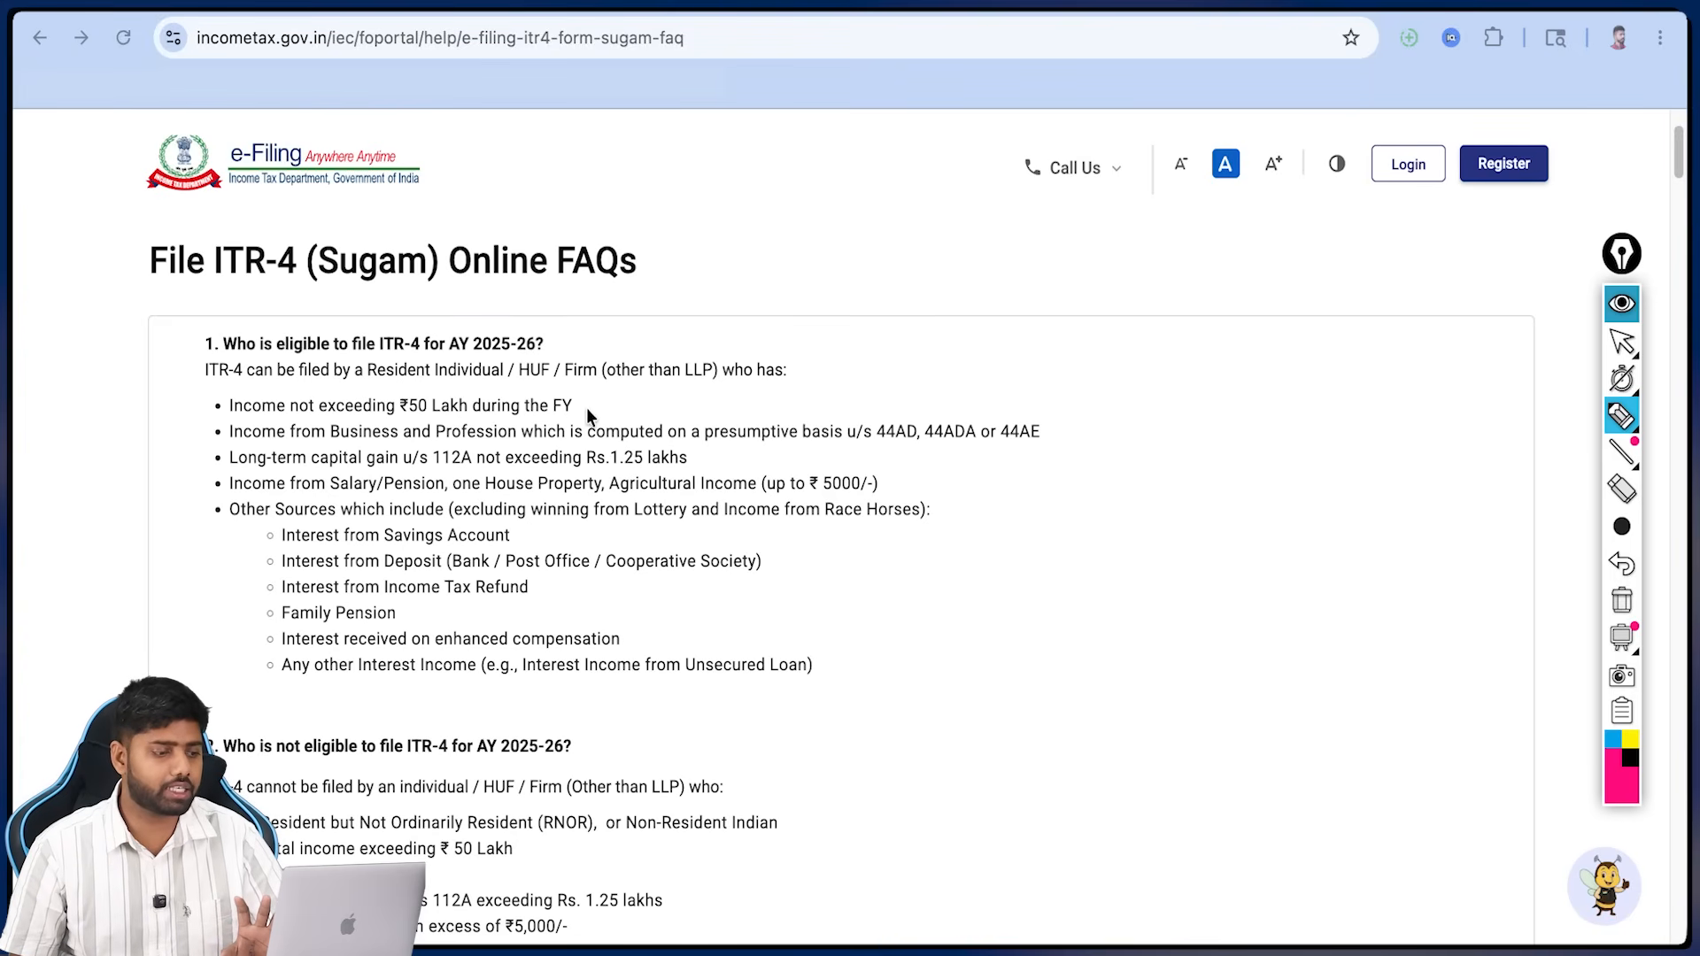
- Mark the ITR-4 eligibility conditions on income, capital gain and salary with pen ticks, and bracket the list of other income sources
{"action": "left_click_drag", "start_coordinate": [580, 405], "coordinate": [602, 399]}
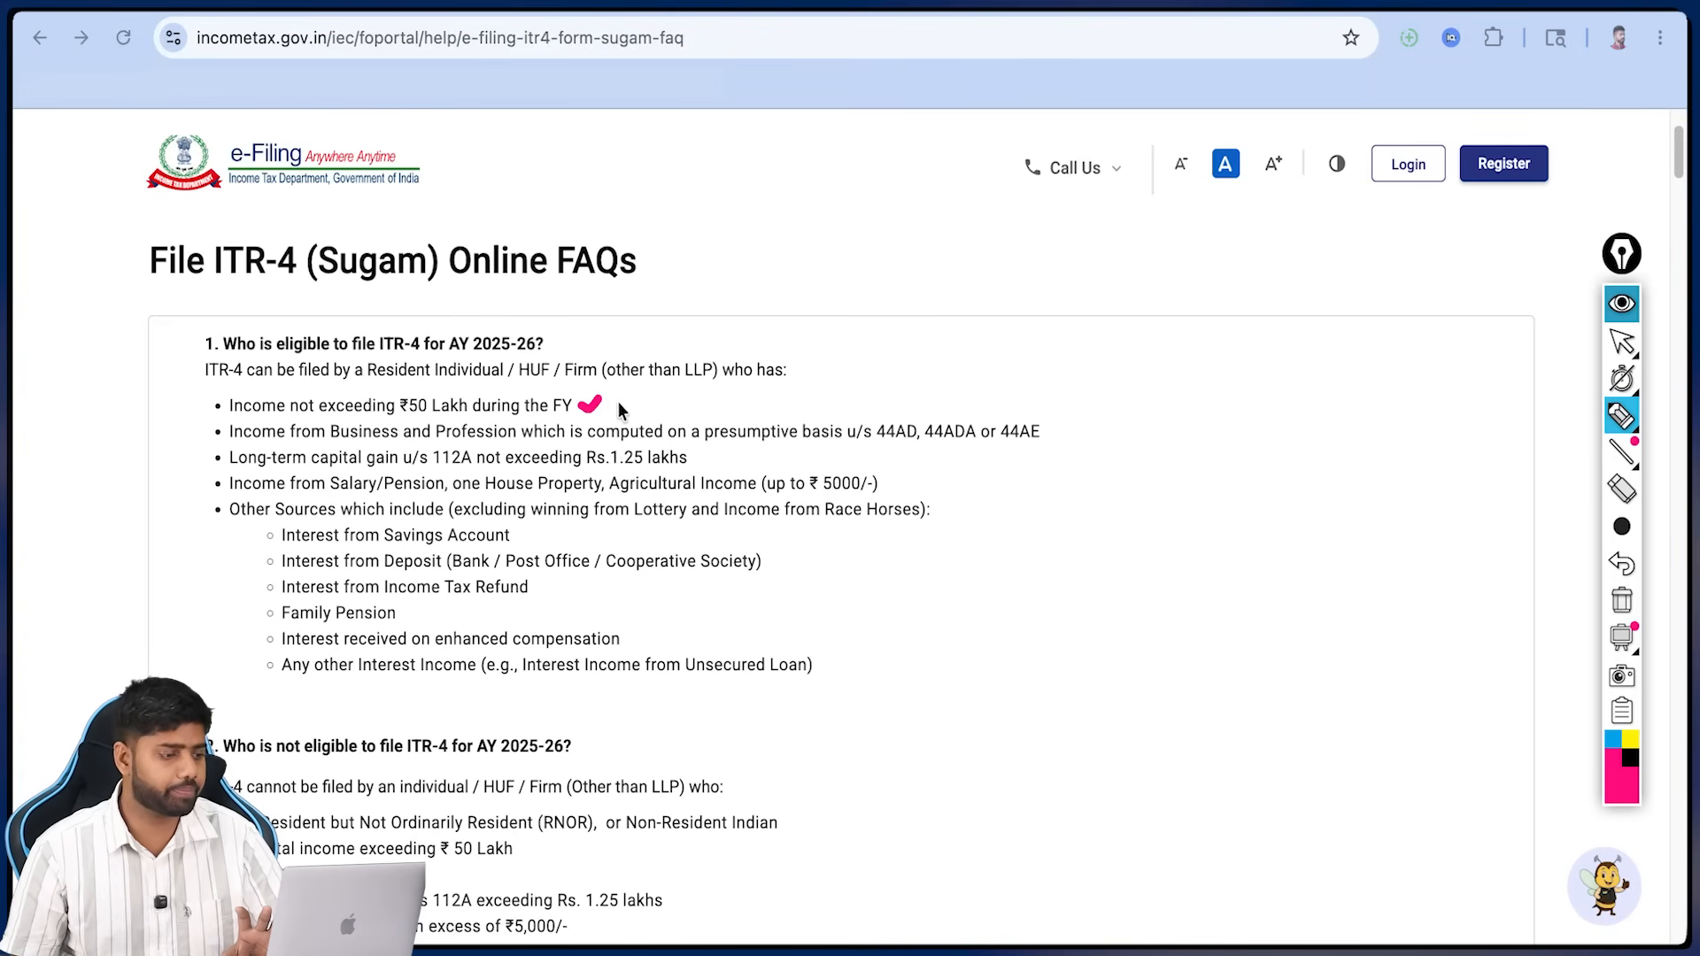
{"action": "left_click_drag", "start_coordinate": [695, 453], "coordinate": [714, 445]}
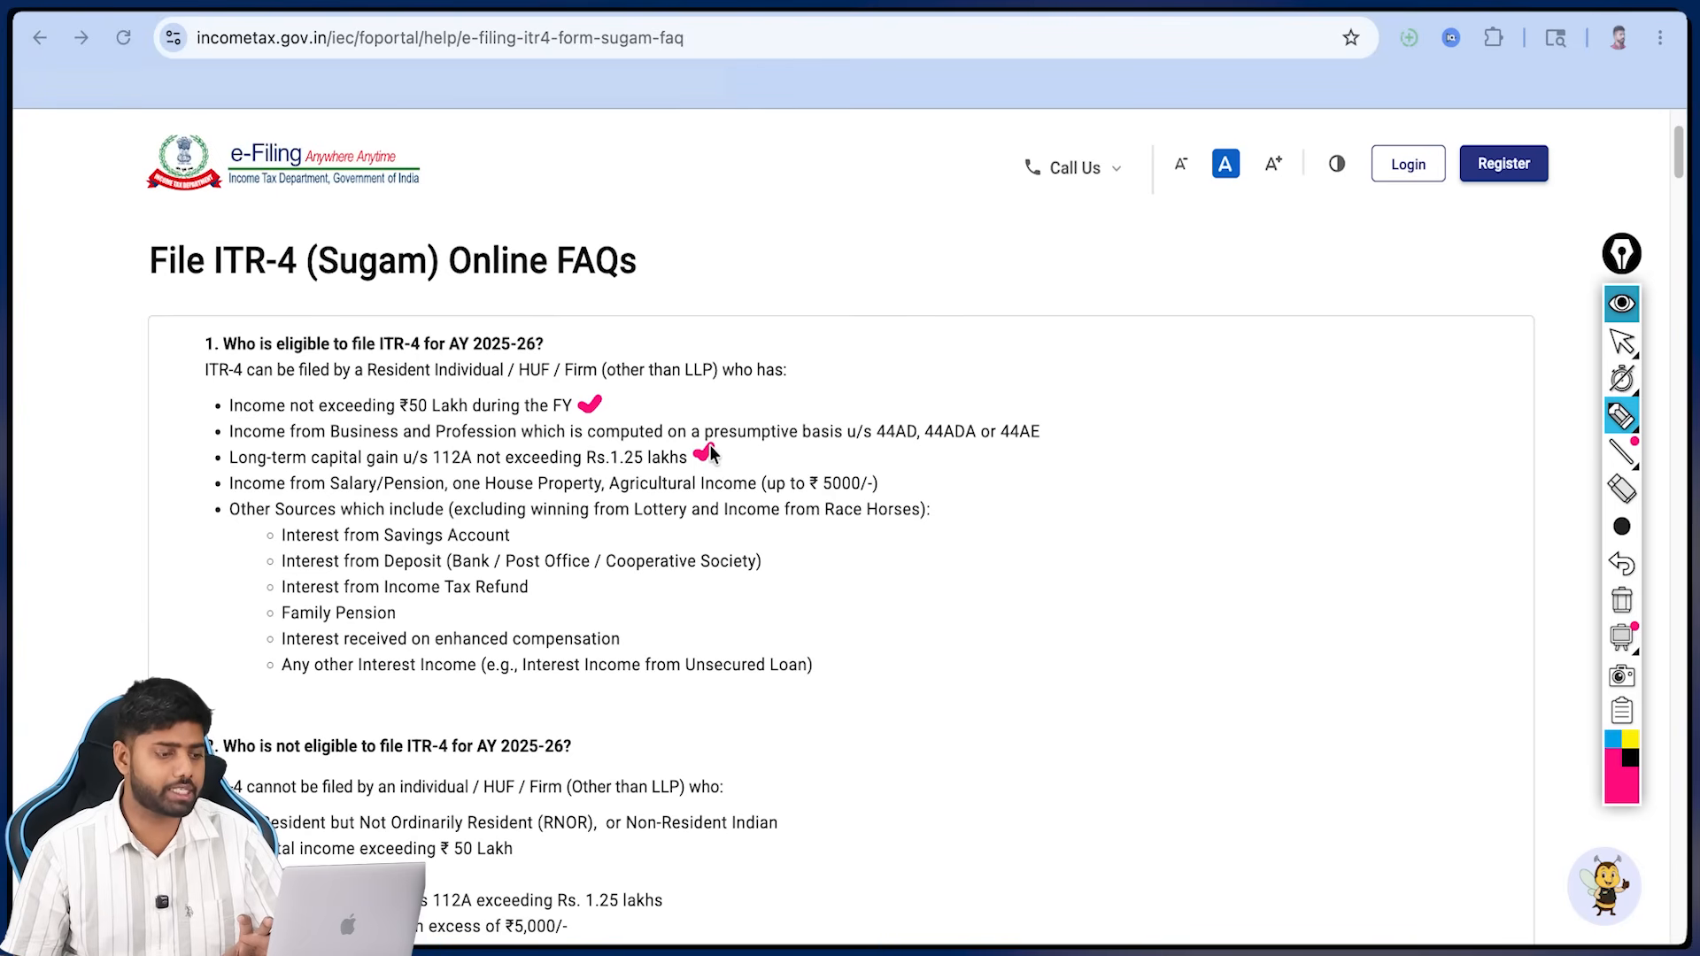
{"action": "left_click_drag", "start_coordinate": [892, 478], "coordinate": [899, 476]}
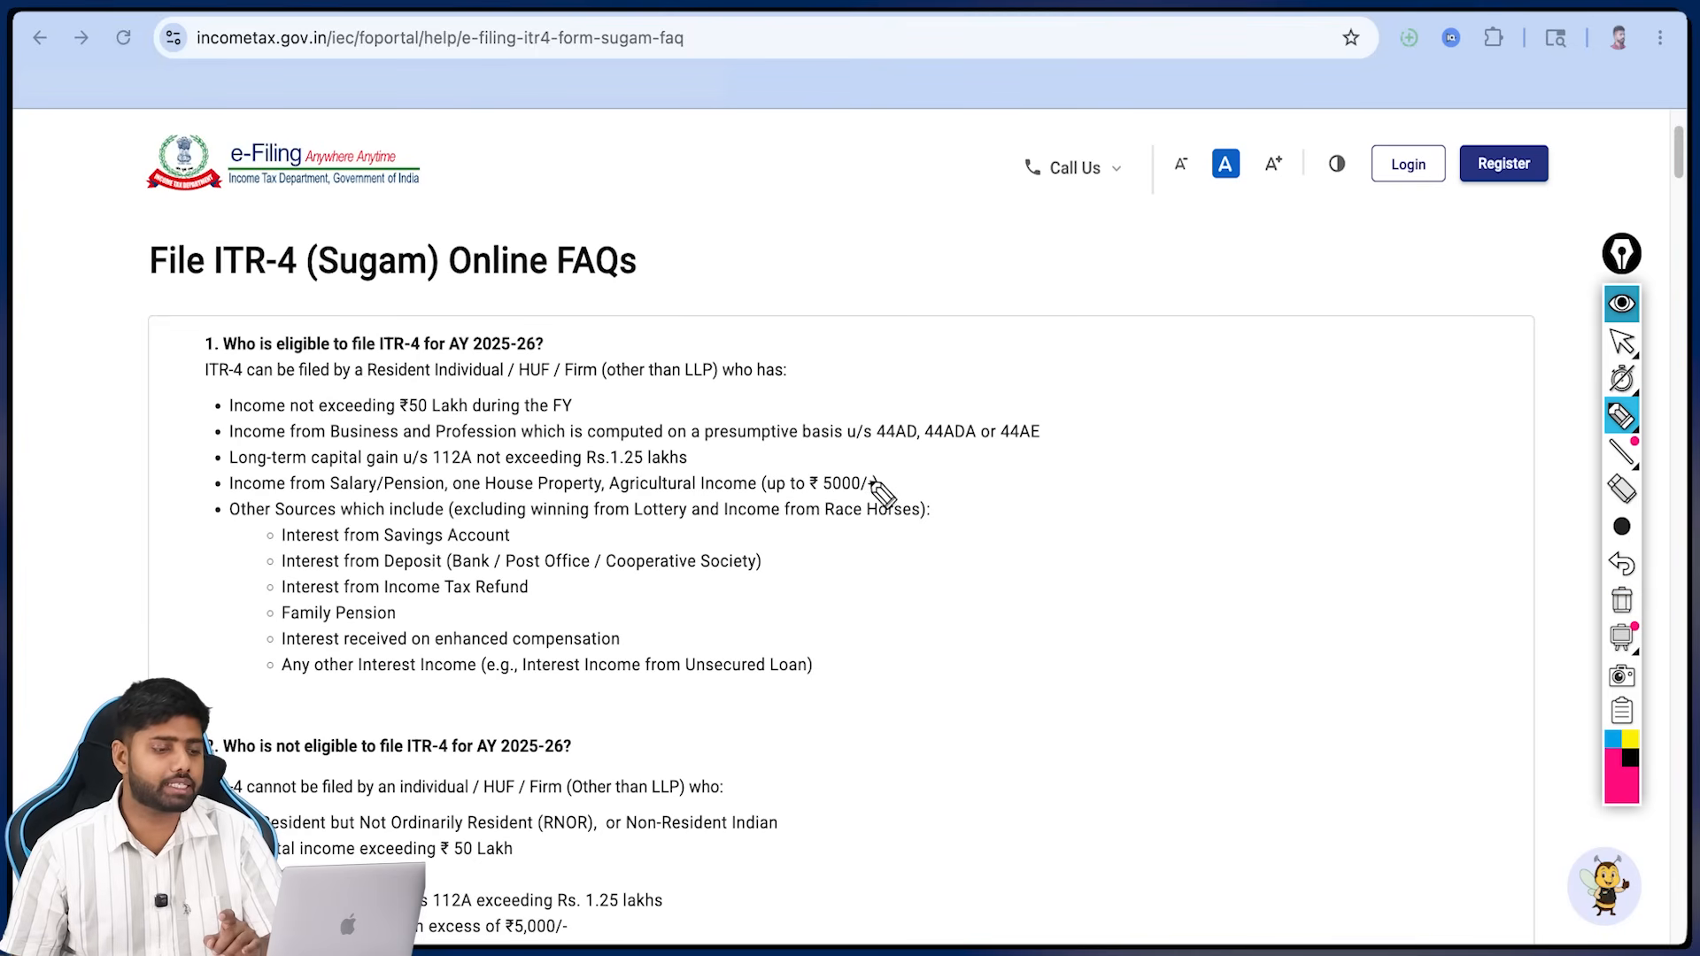
{"action": "left_click_drag", "start_coordinate": [882, 481], "coordinate": [895, 476]}
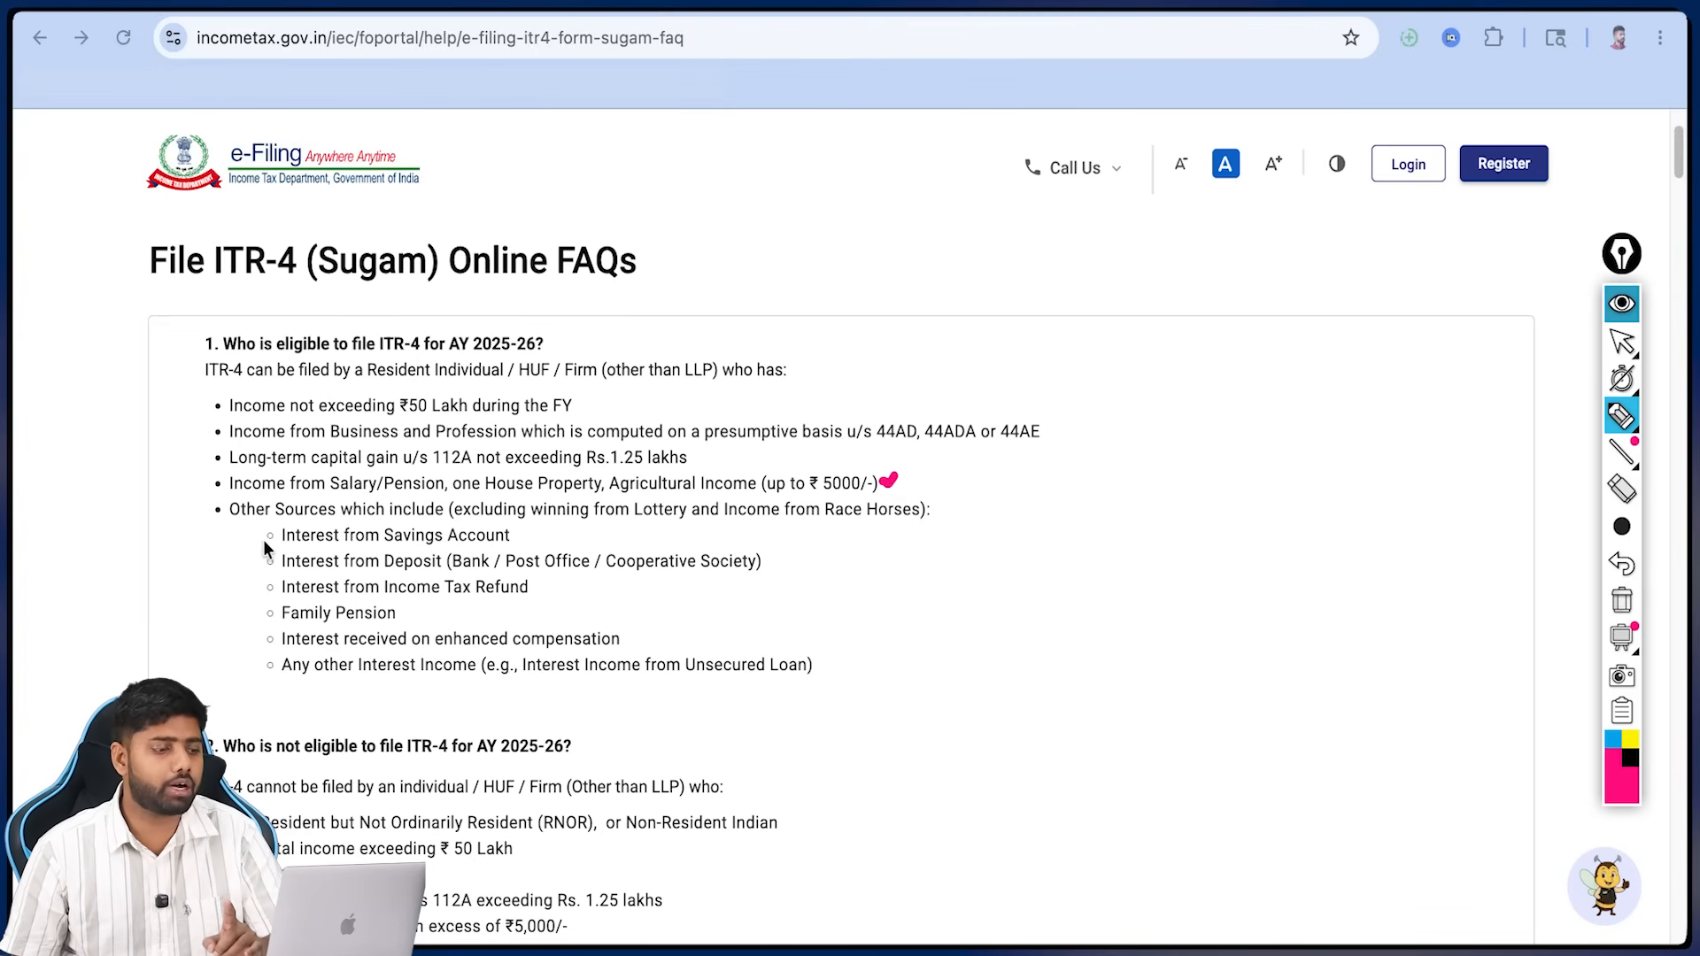
{"action": "left_click_drag", "start_coordinate": [515, 535], "coordinate": [529, 528]}
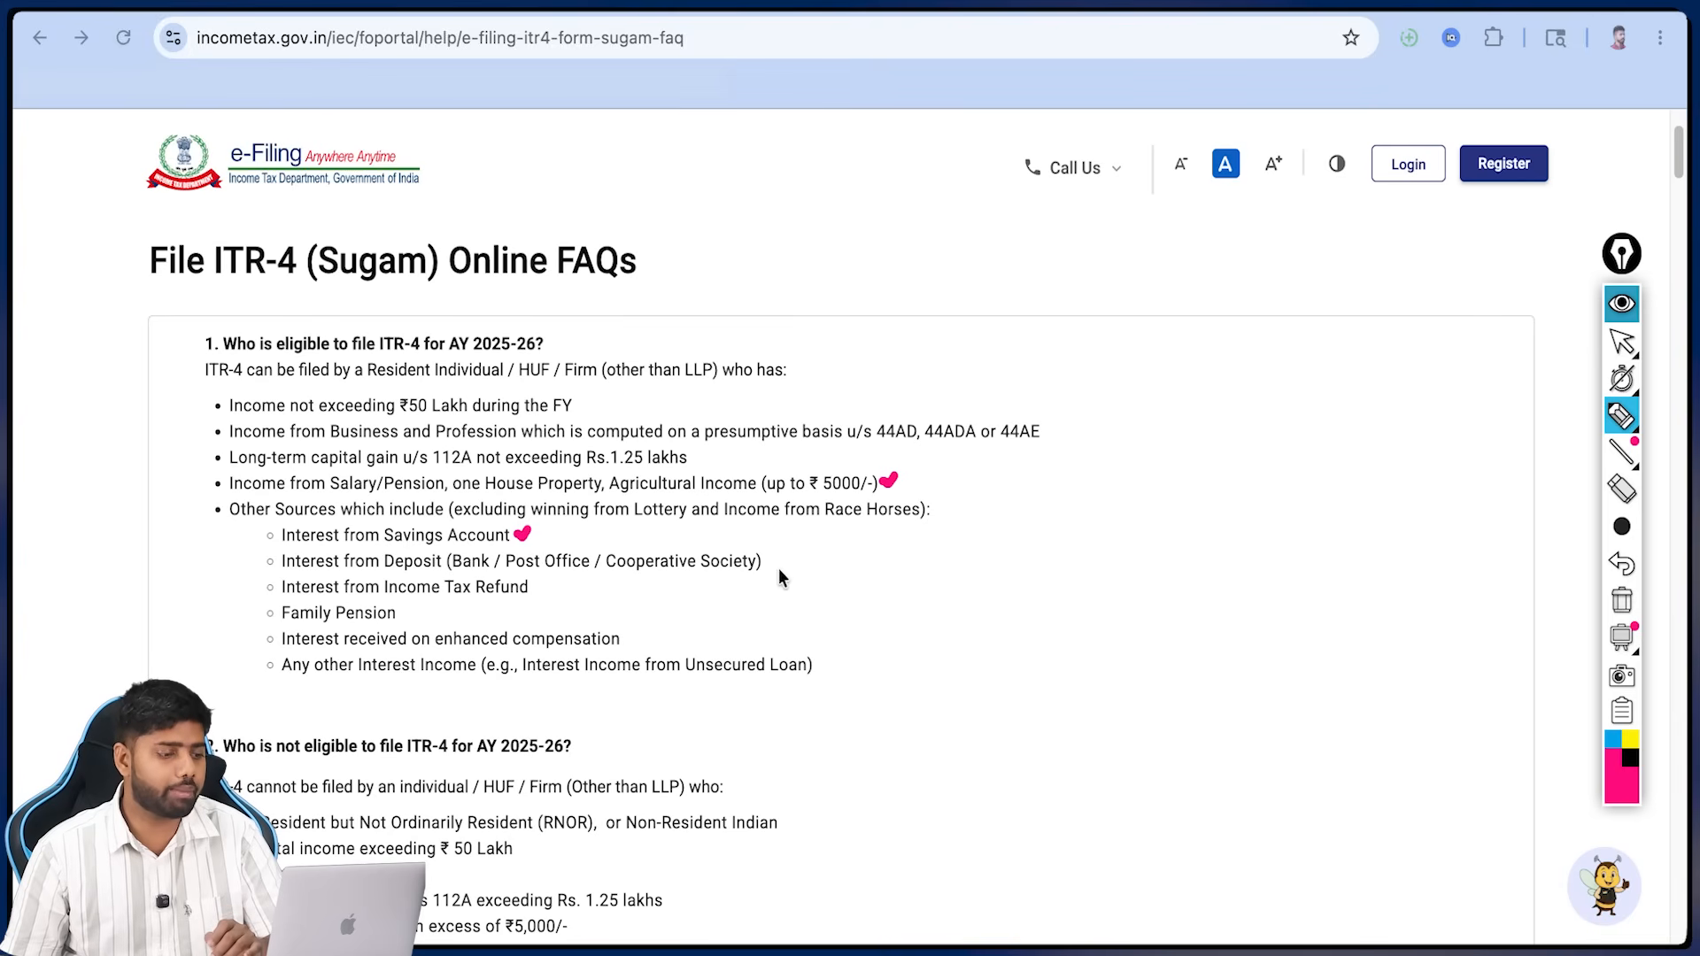
{"action": "left_click_drag", "start_coordinate": [778, 567], "coordinate": [784, 576]}
{"action": "mouse_move", "coordinate": [264, 533]}
{"action": "left_mouse_down"}
{"action": "mouse_move", "coordinate": [241, 684]}
{"action": "mouse_move", "coordinate": [316, 681]}
{"action": "left_mouse_up"}
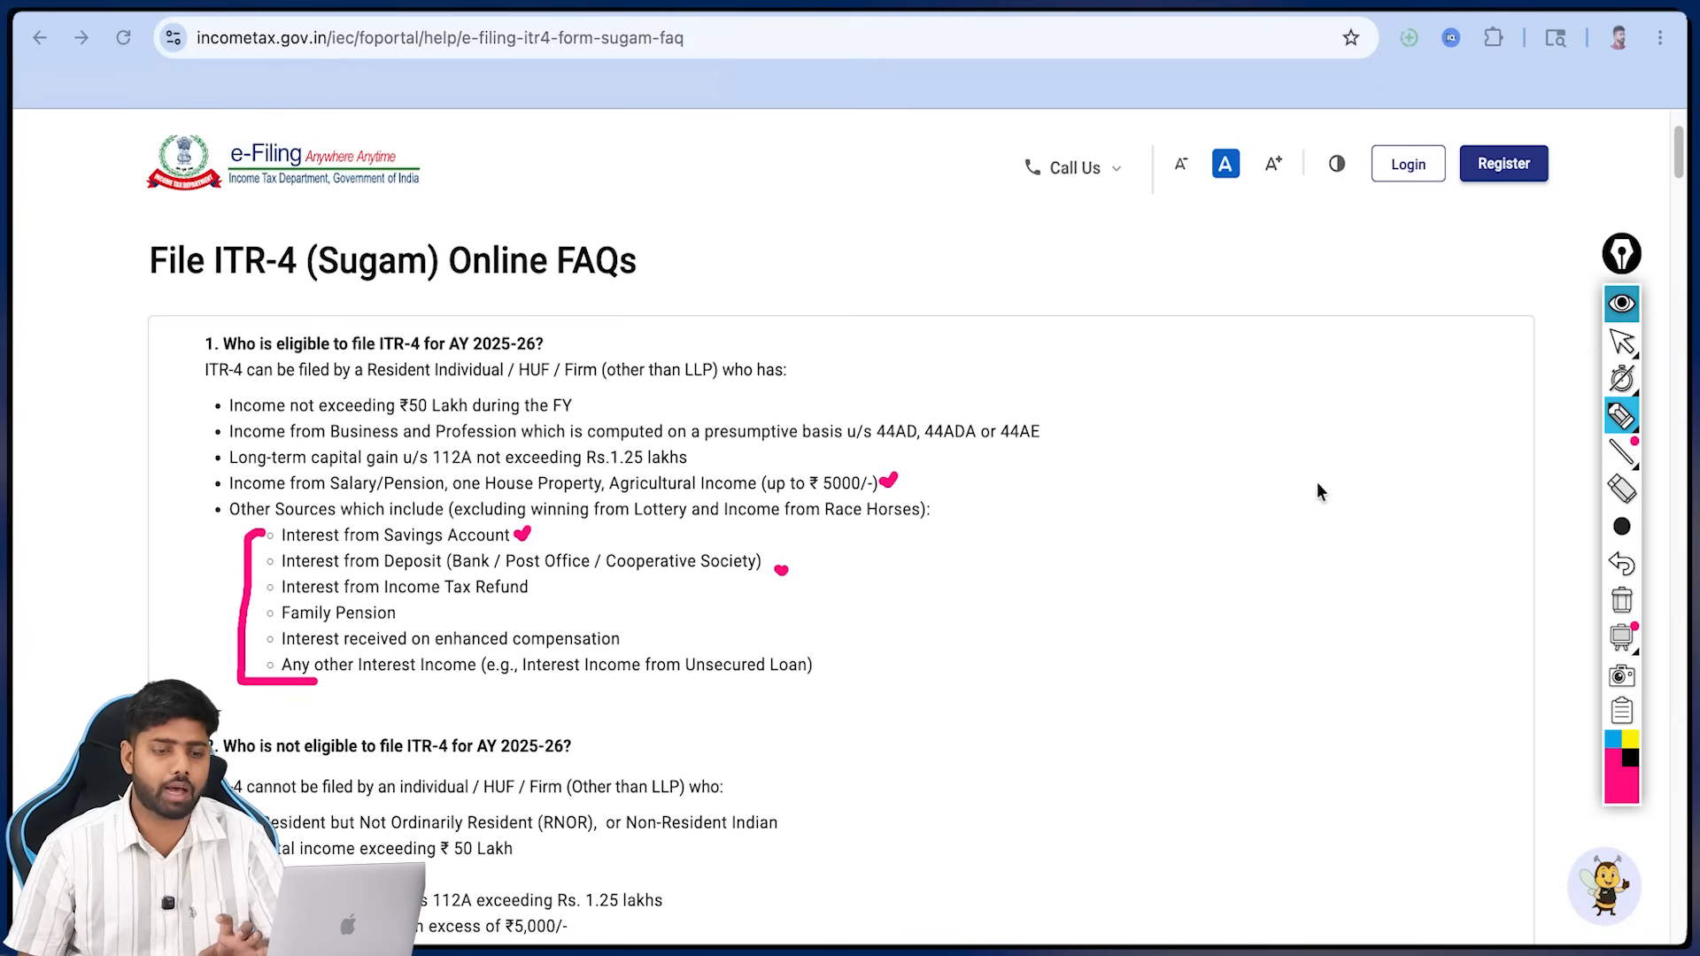
- Tick the ITR-4 condition on presumptive business and profession income under 44AD, 44ADA or 44AE with the pen
{"action": "left_click", "coordinate": [1621, 304]}
{"action": "scroll", "coordinate": [1128, 554], "scroll_direction": "down", "scroll_amount": 1}
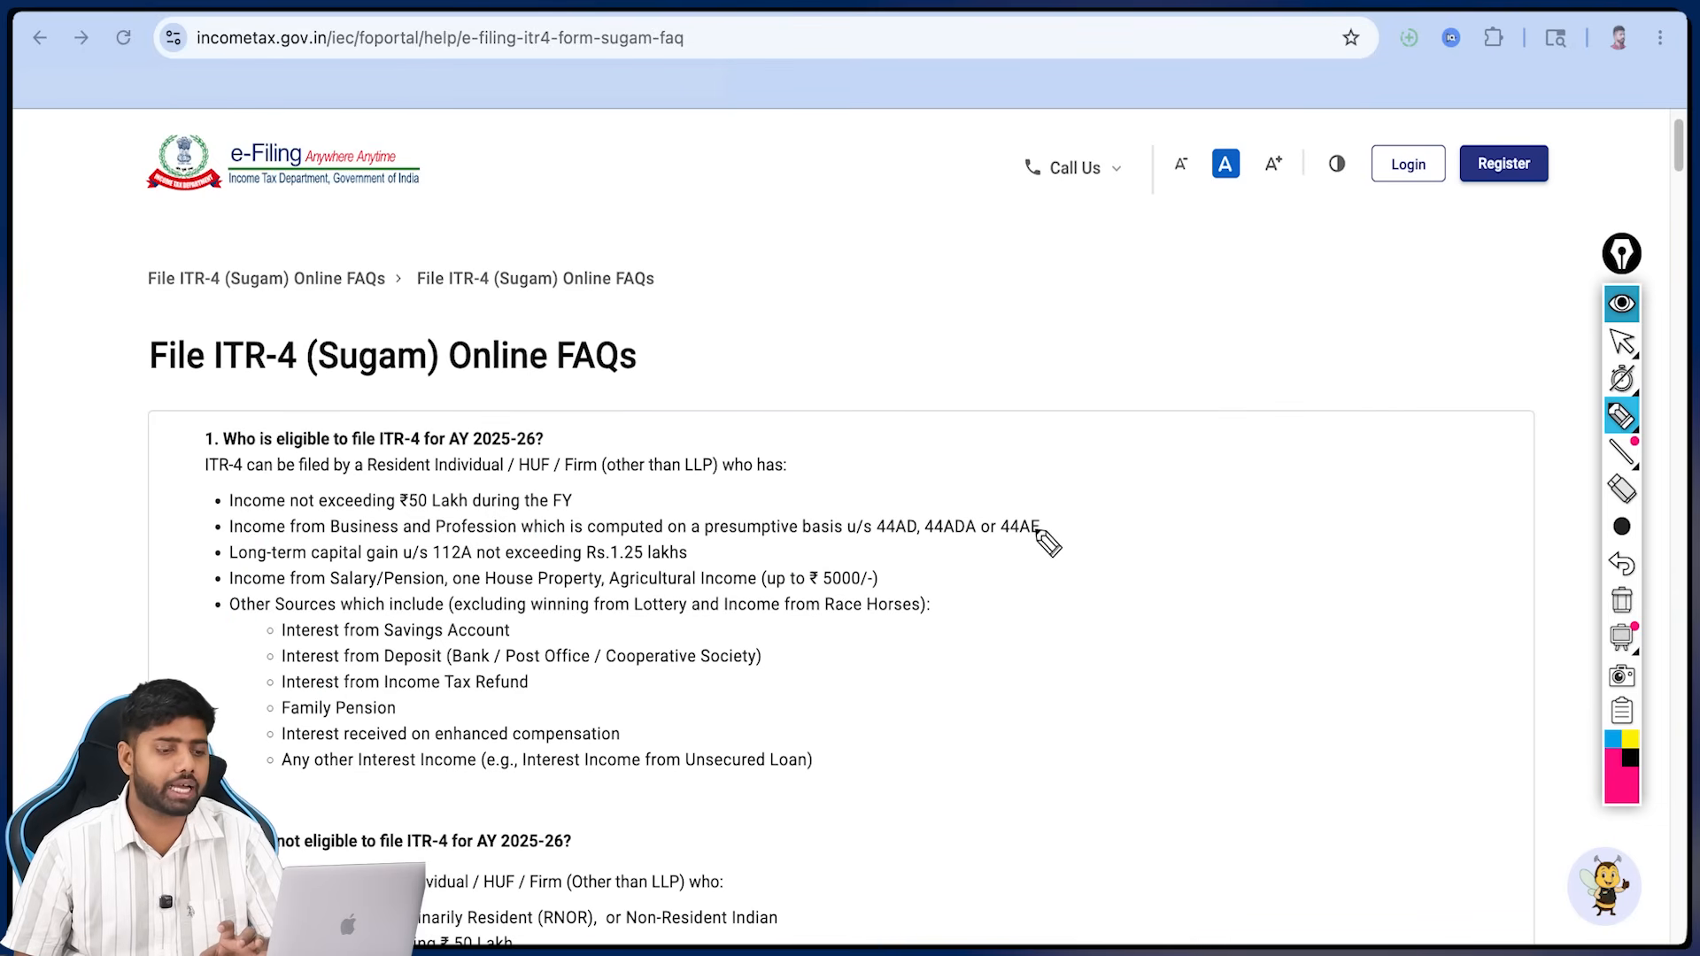
{"action": "left_click_drag", "start_coordinate": [1046, 529], "coordinate": [1087, 486]}
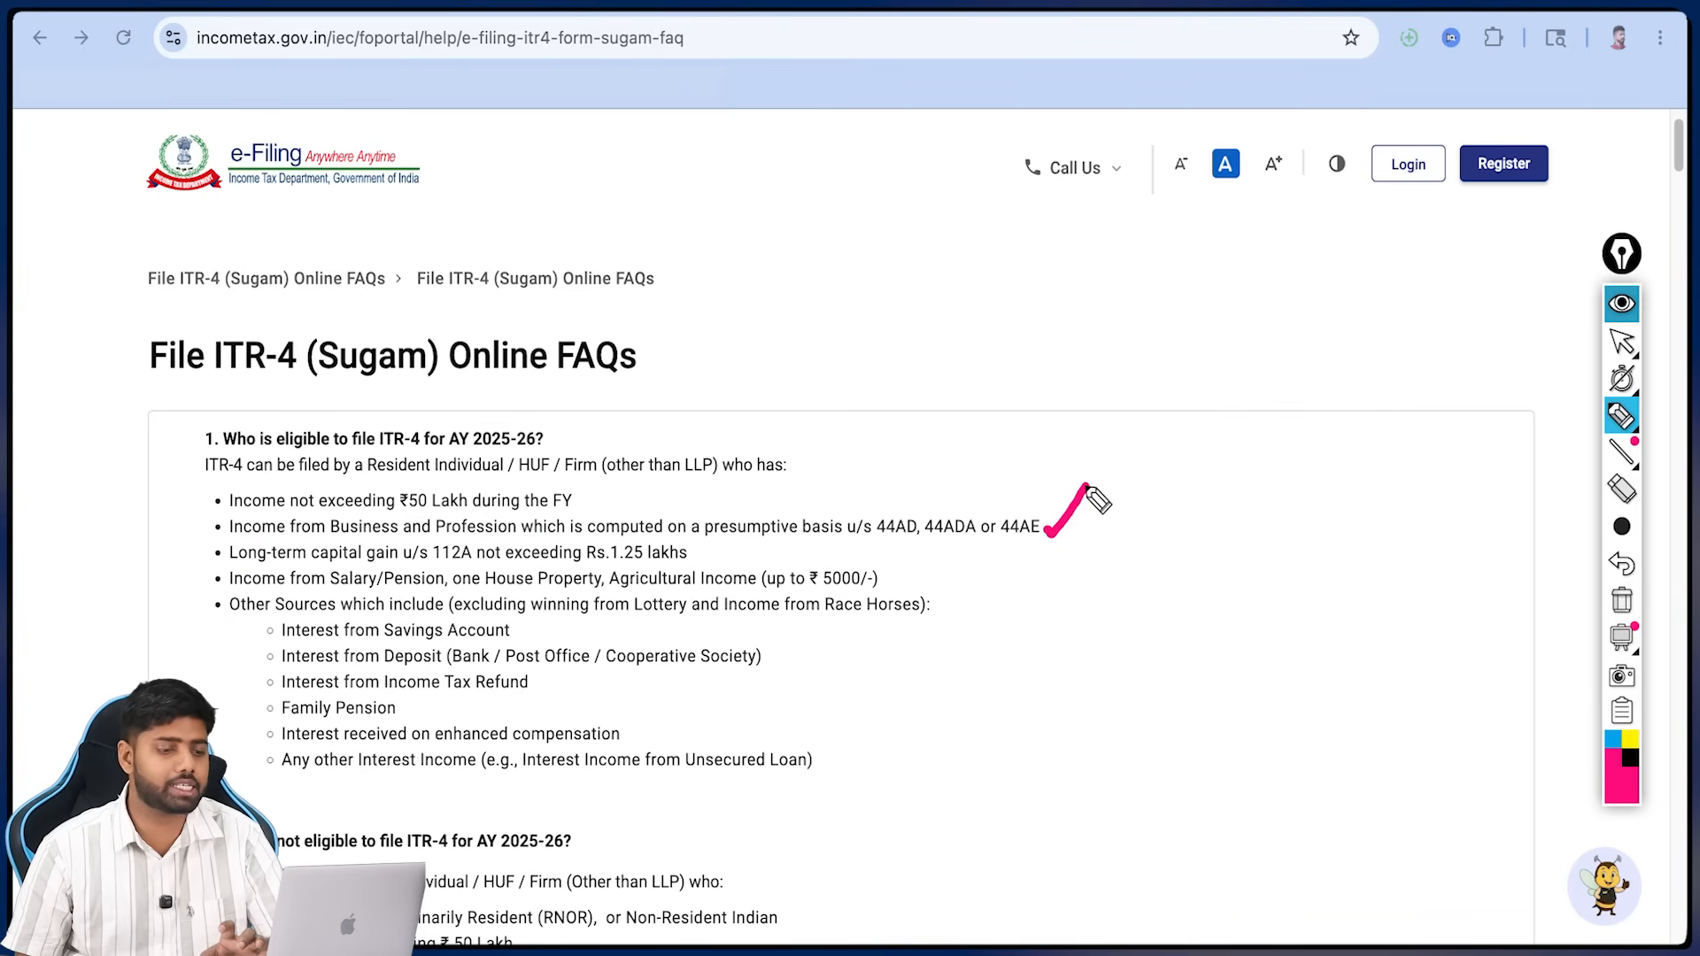
- Select ITR-4 as the income tax return form and proceed with it
{"action": "left_click", "coordinate": [1622, 305]}
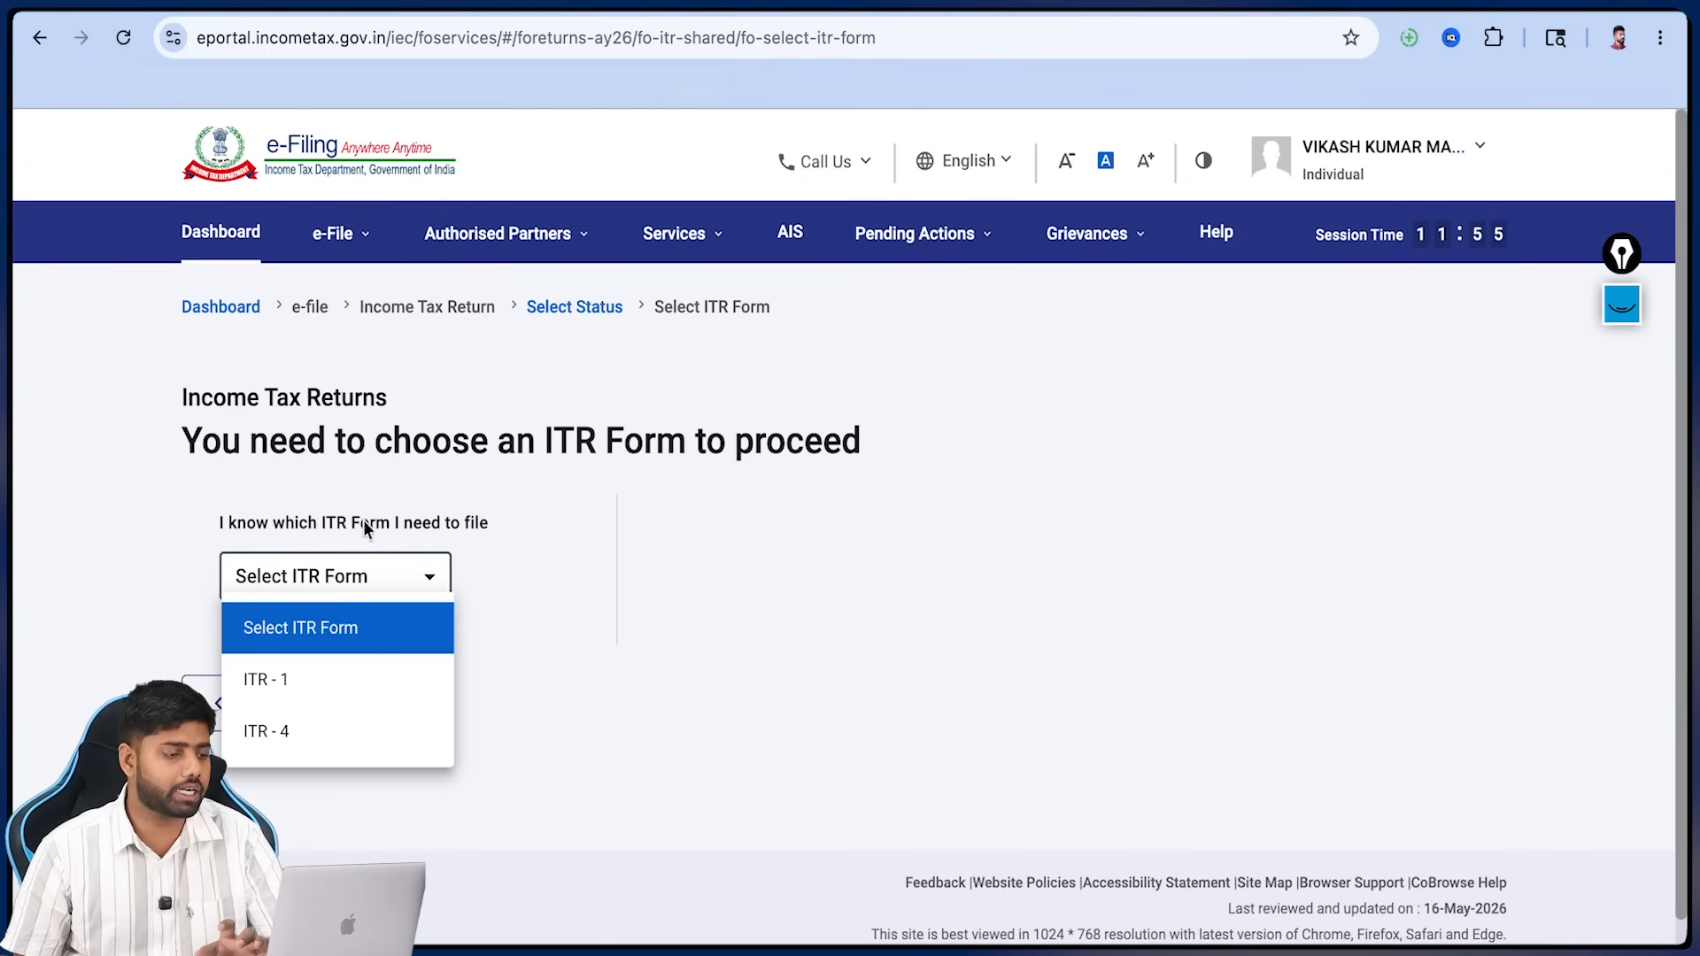
{"action": "left_click", "coordinate": [285, 733]}
{"action": "scroll", "coordinate": [332, 741], "scroll_direction": "down", "scroll_amount": 3}
{"action": "left_click_drag", "start_coordinate": [217, 370], "coordinate": [441, 668]}
{"action": "left_click", "coordinate": [362, 740]}
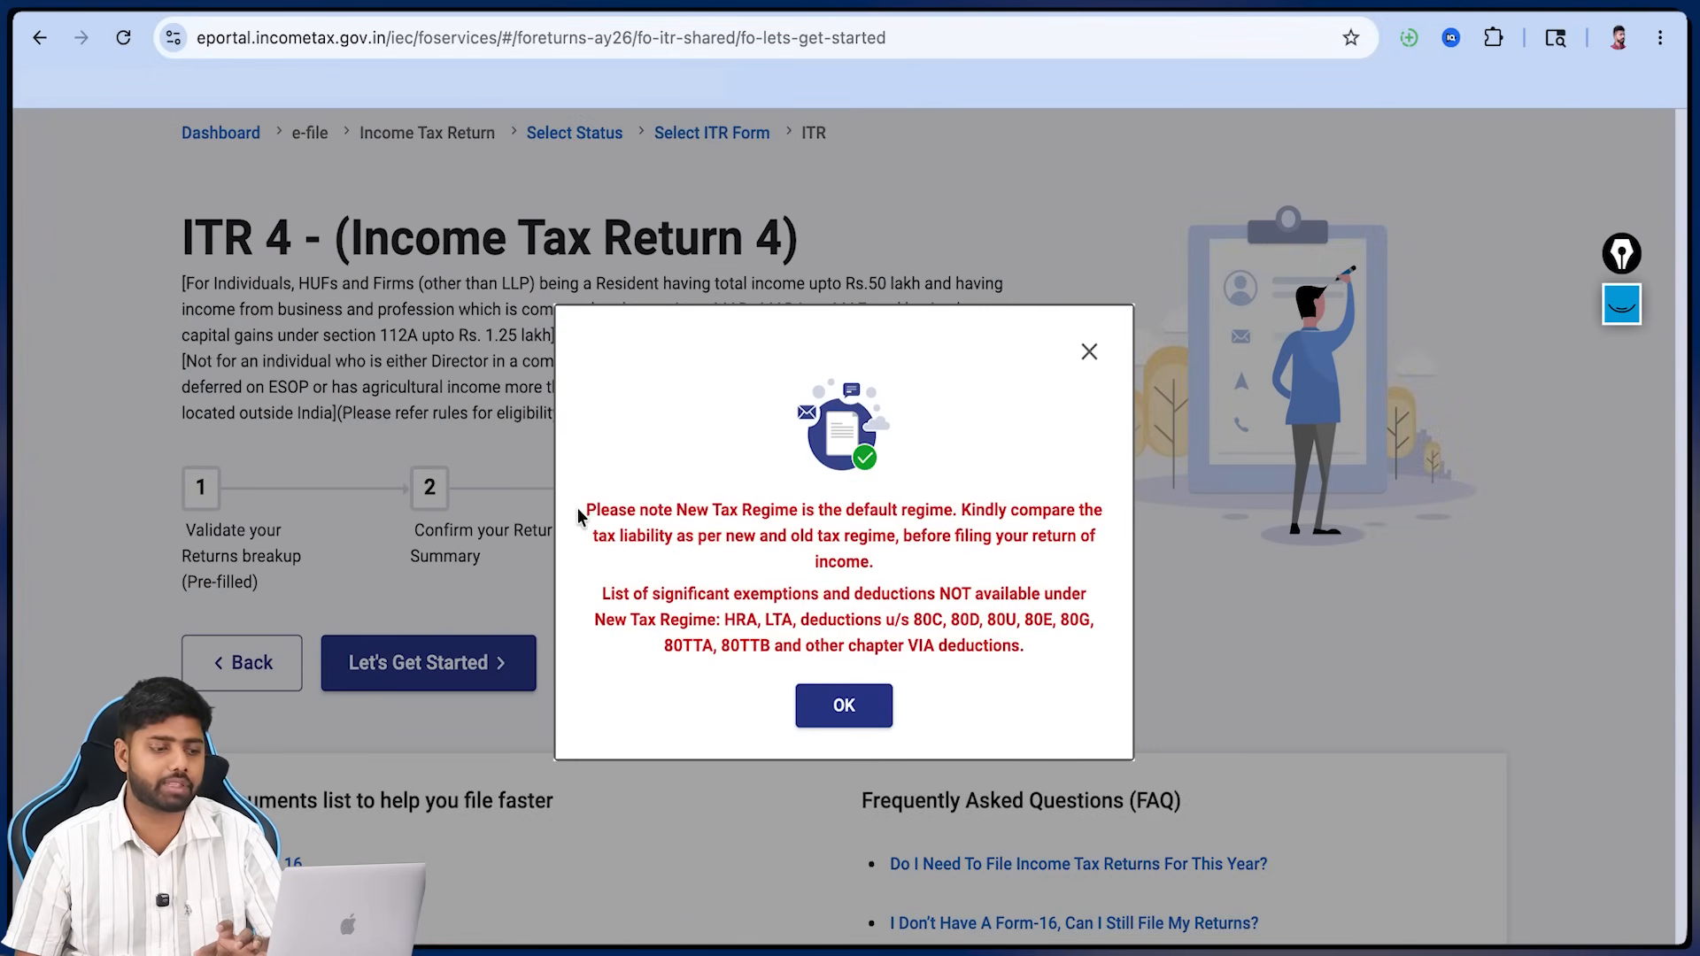
- Accept the notice on the default New Tax Regime and get started with the ITR-4 return
{"action": "left_click_drag", "start_coordinate": [583, 510], "coordinate": [787, 503]}
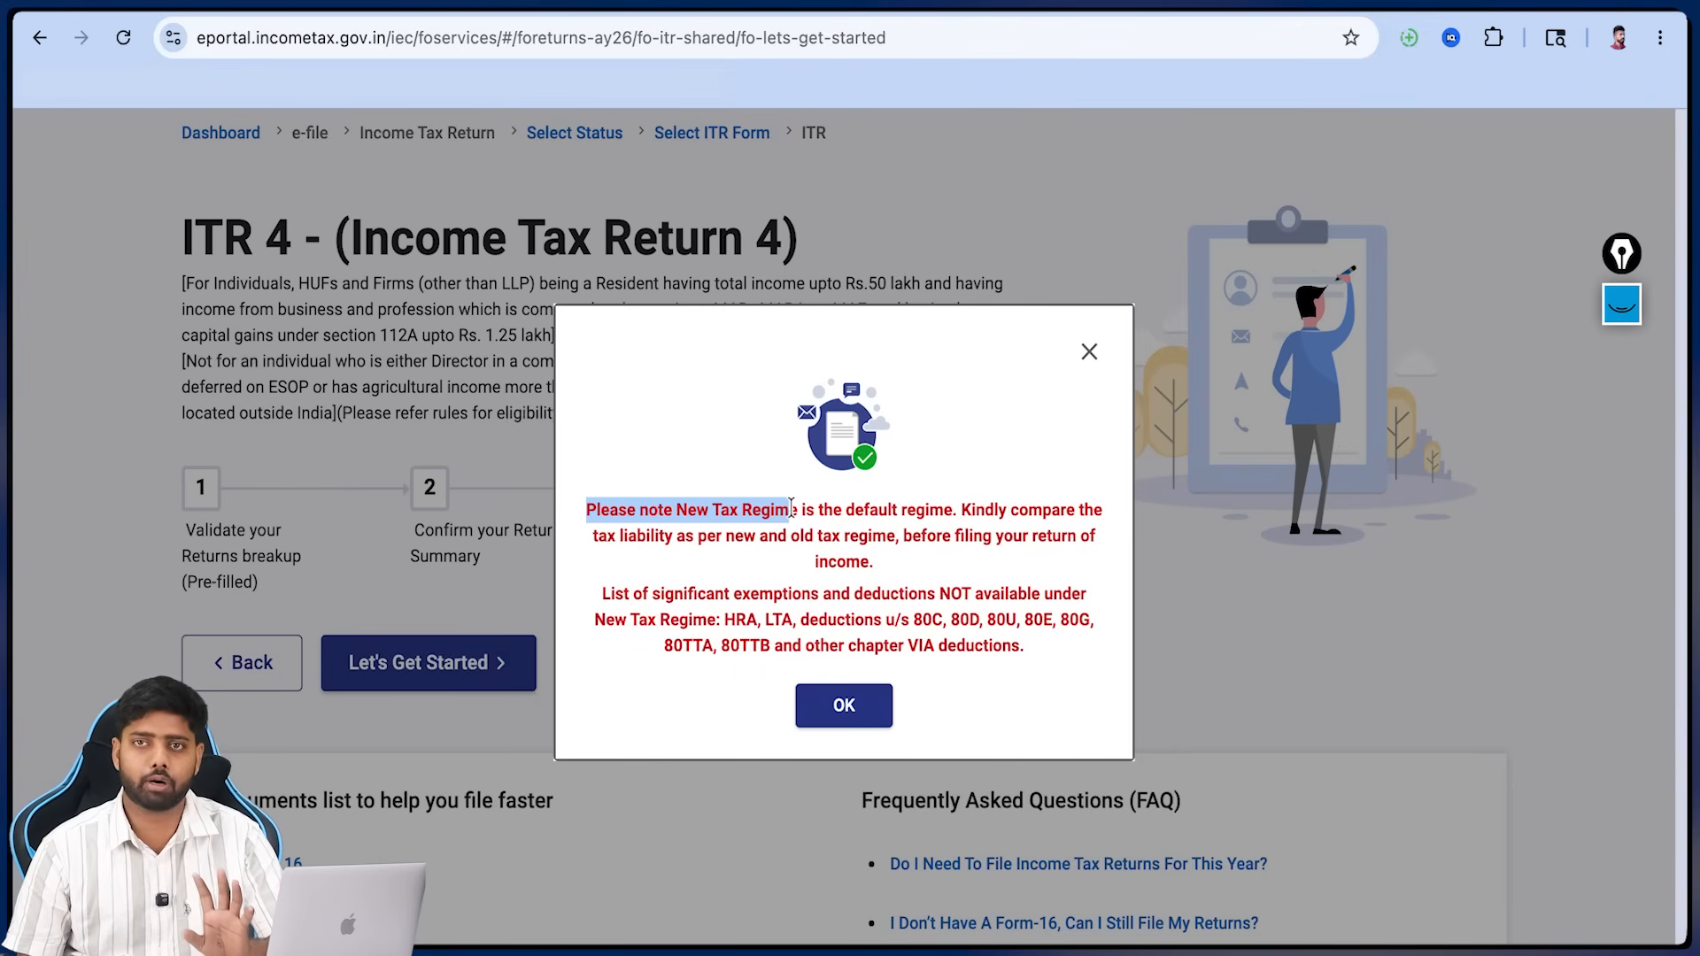
{"action": "left_click", "coordinate": [827, 714]}
{"action": "scroll", "coordinate": [827, 719], "scroll_direction": "down", "scroll_amount": 1}
{"action": "scroll", "coordinate": [434, 617], "scroll_direction": "up", "scroll_amount": 3}
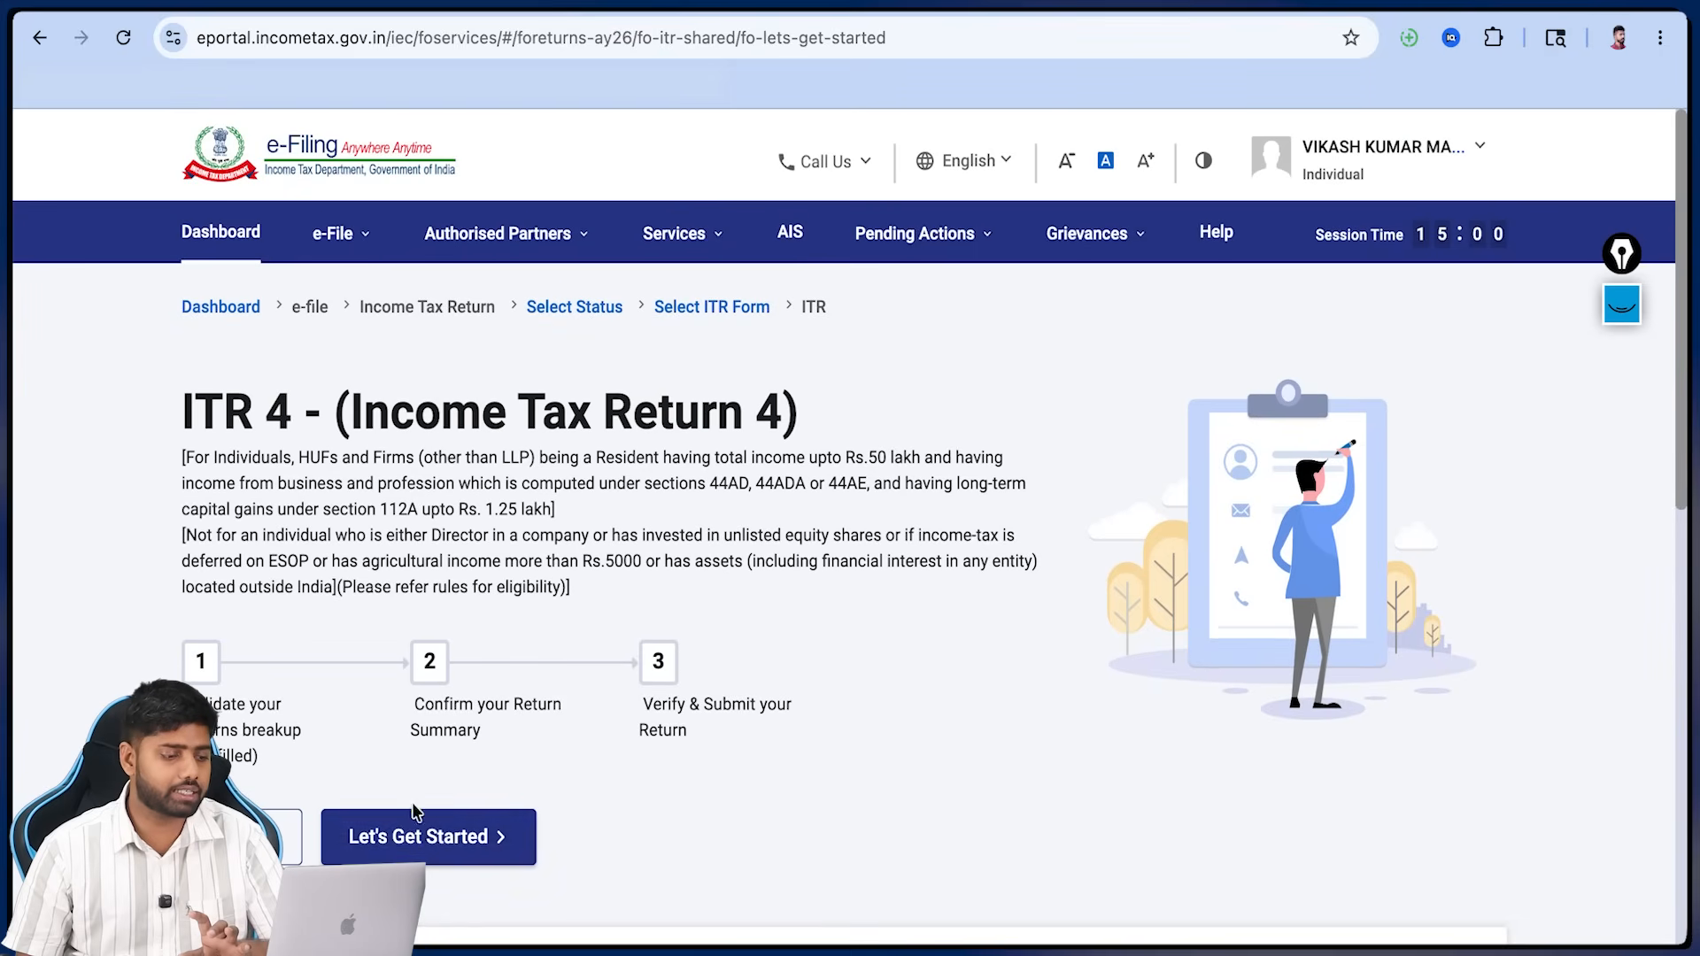
{"action": "left_click", "coordinate": [409, 832]}
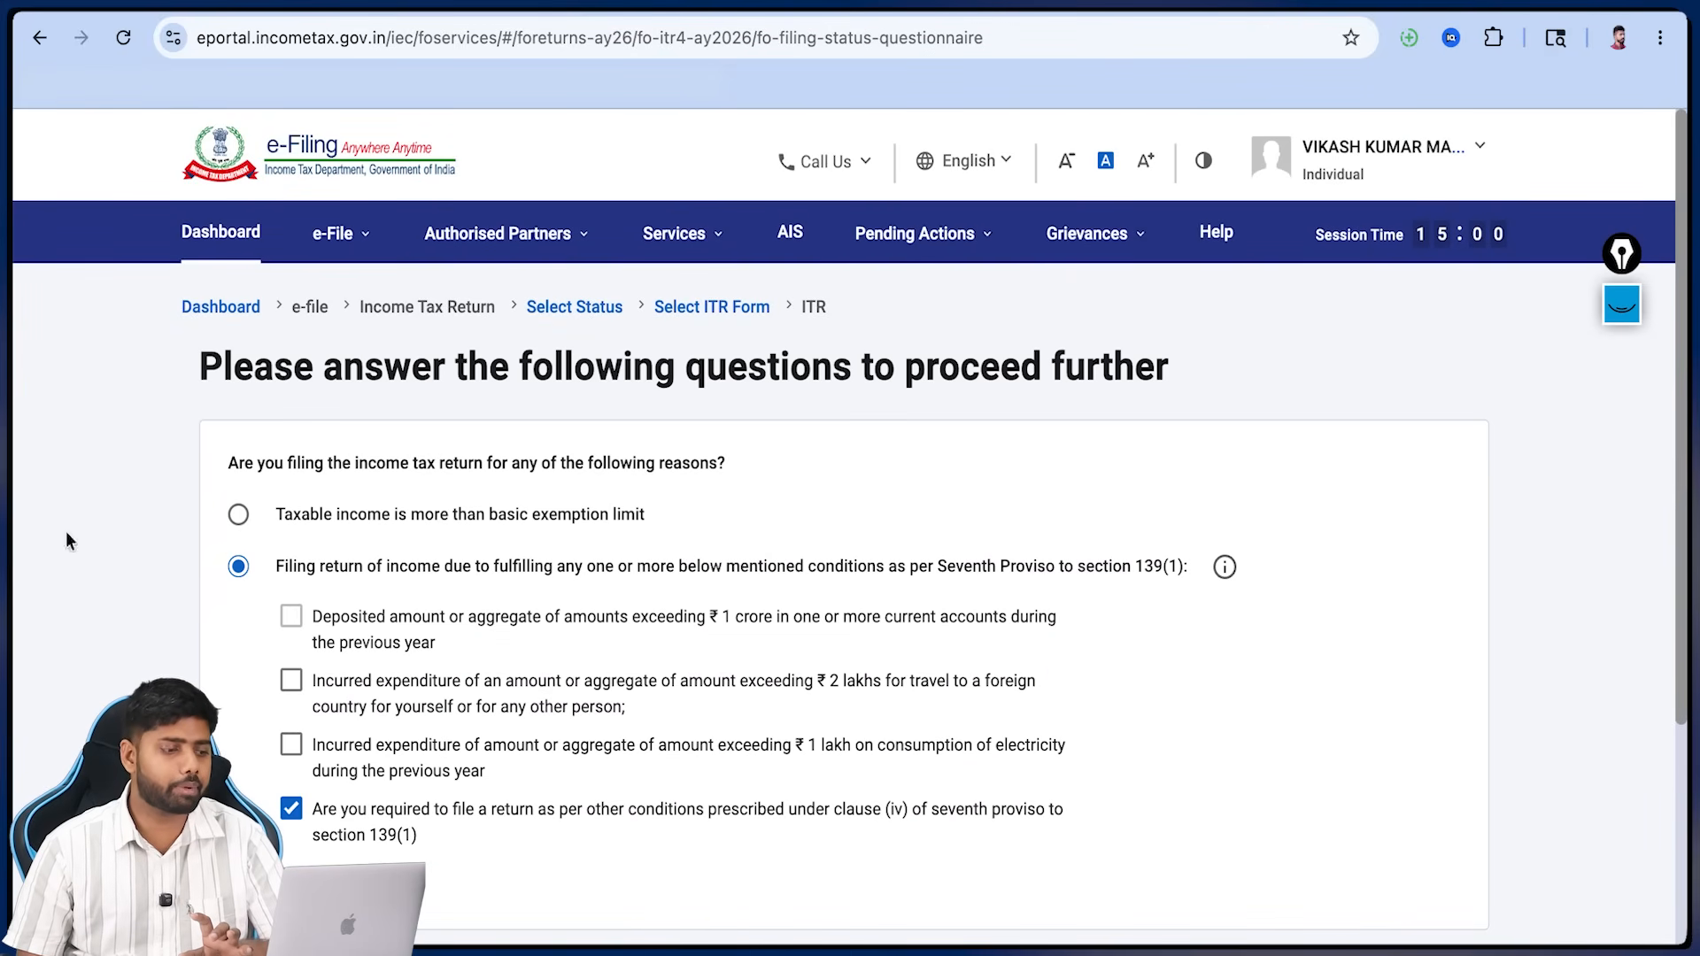
- Mark the filing reason "Taxable income is more than basic exemption limit" and the notice about pre-filled return data with the pen
{"action": "left_click", "coordinate": [1609, 309]}
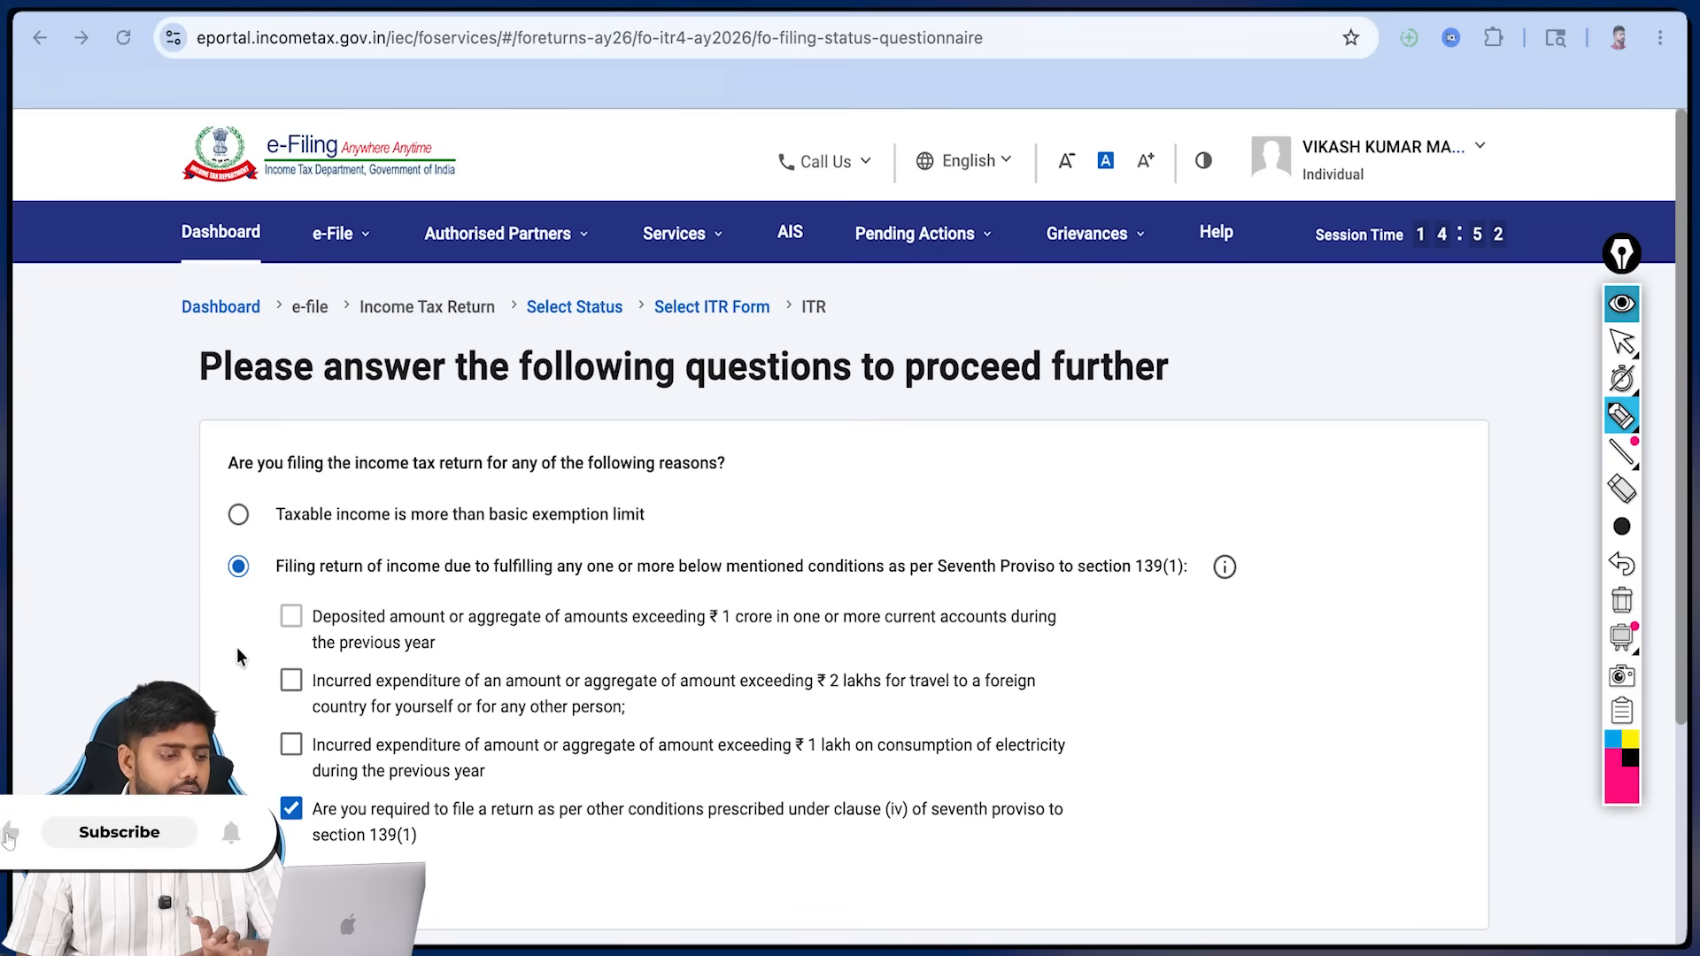
{"action": "left_click_drag", "start_coordinate": [658, 514], "coordinate": [685, 507]}
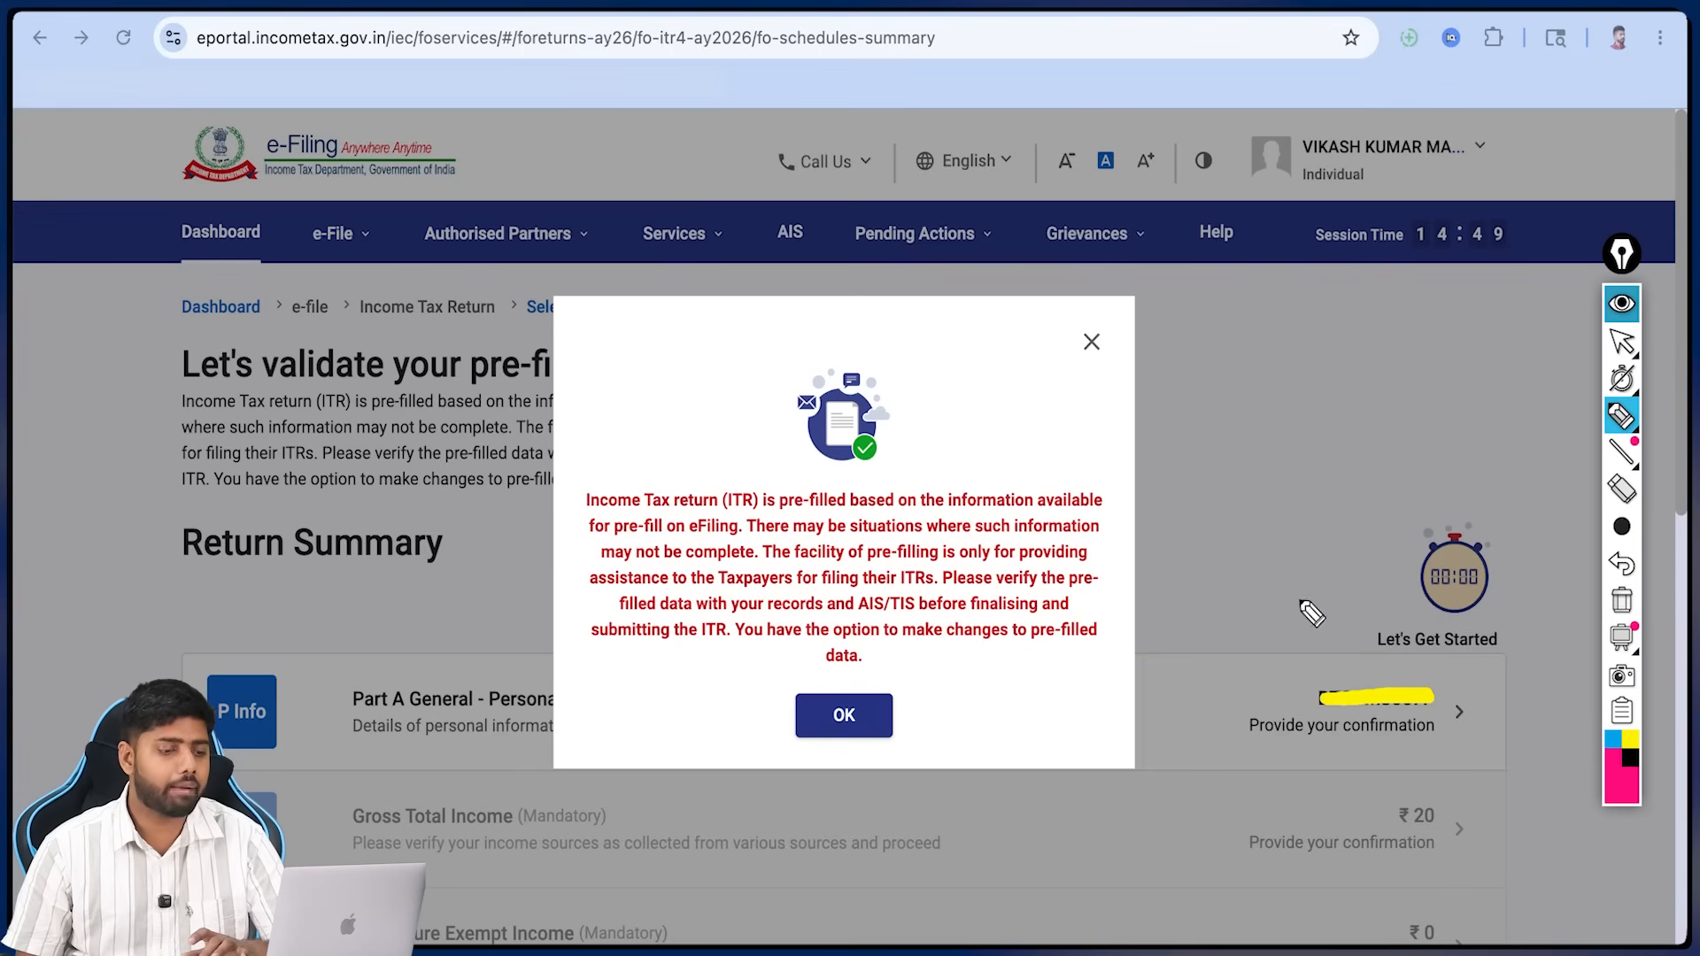
{"action": "mouse_move", "coordinate": [981, 693]}
{"action": "left_mouse_down"}
{"action": "mouse_move", "coordinate": [1032, 713]}
{"action": "mouse_move", "coordinate": [1098, 660]}
{"action": "left_mouse_up"}
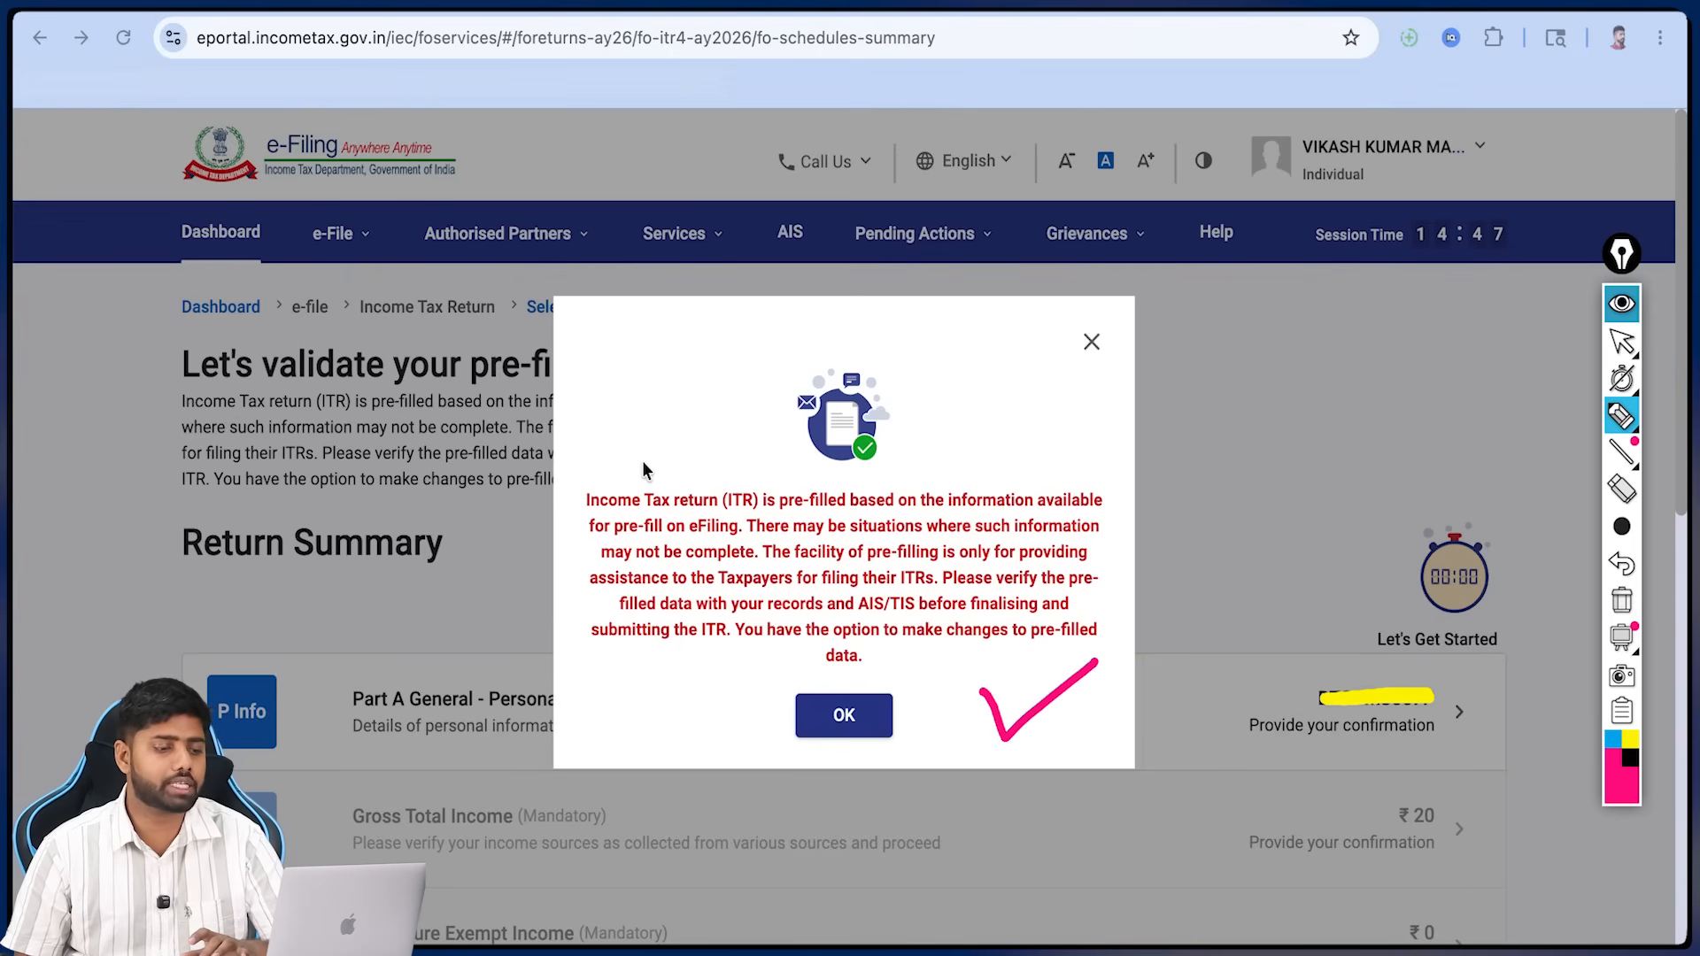
{"action": "mouse_move", "coordinate": [638, 432]}
{"action": "left_mouse_down"}
{"action": "mouse_move", "coordinate": [660, 475]}
{"action": "mouse_move", "coordinate": [662, 434]}
{"action": "left_mouse_up"}
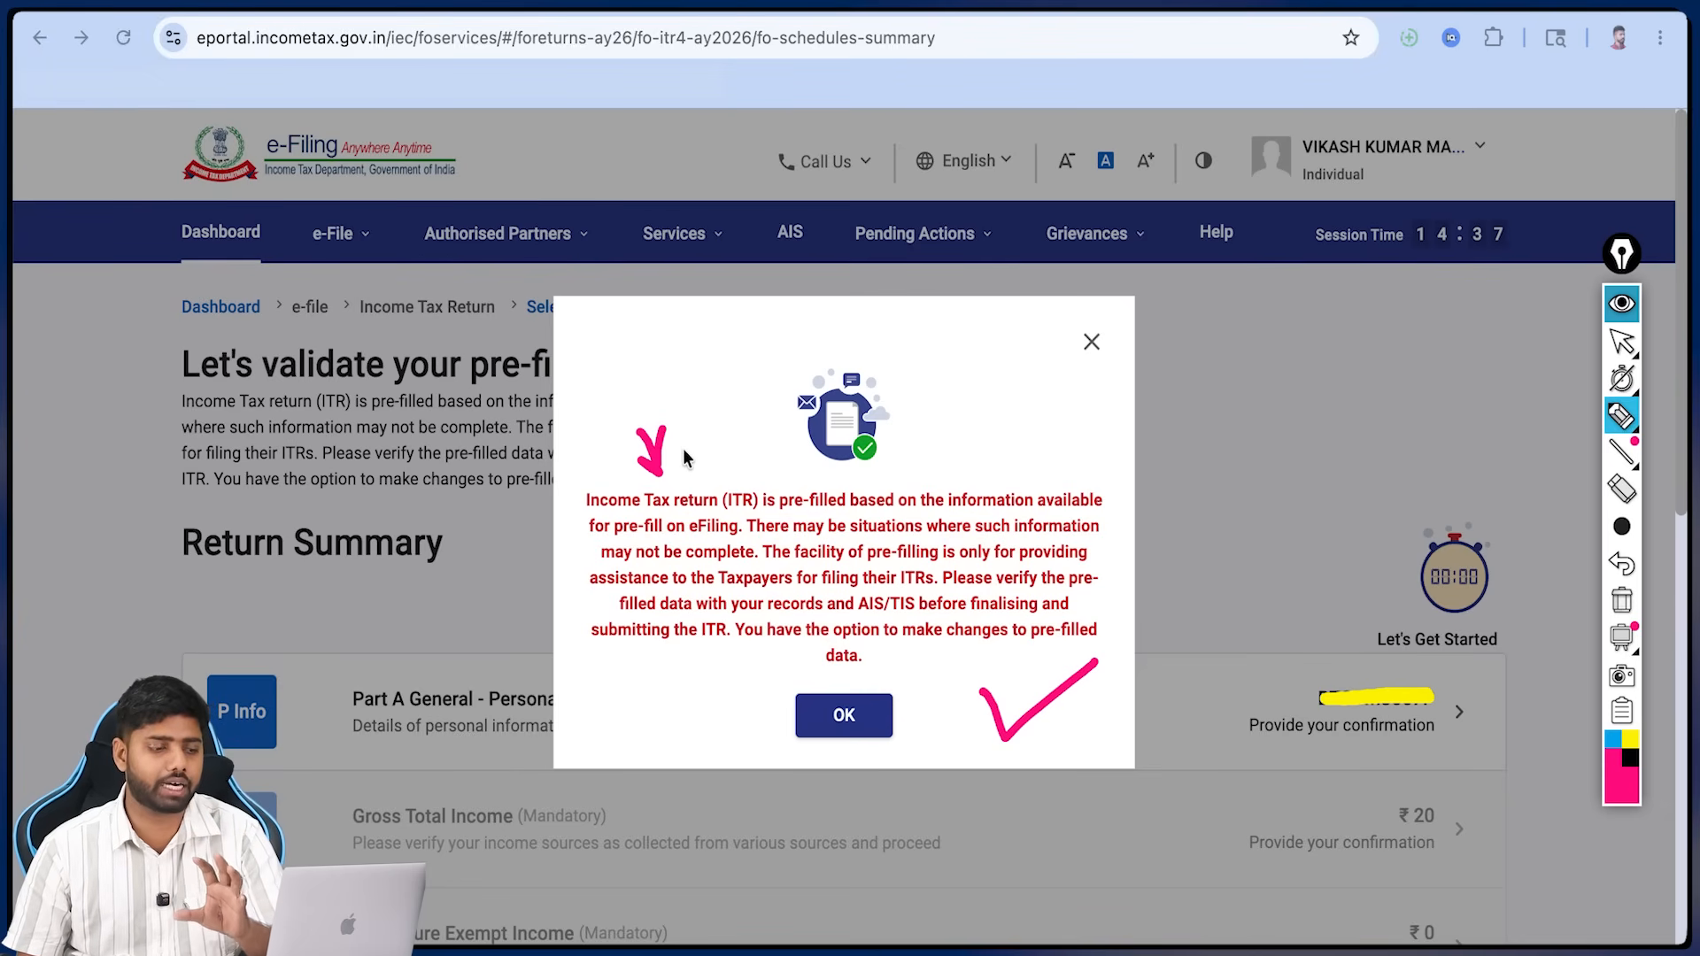
{"action": "left_click_drag", "start_coordinate": [657, 516], "coordinate": [675, 512]}
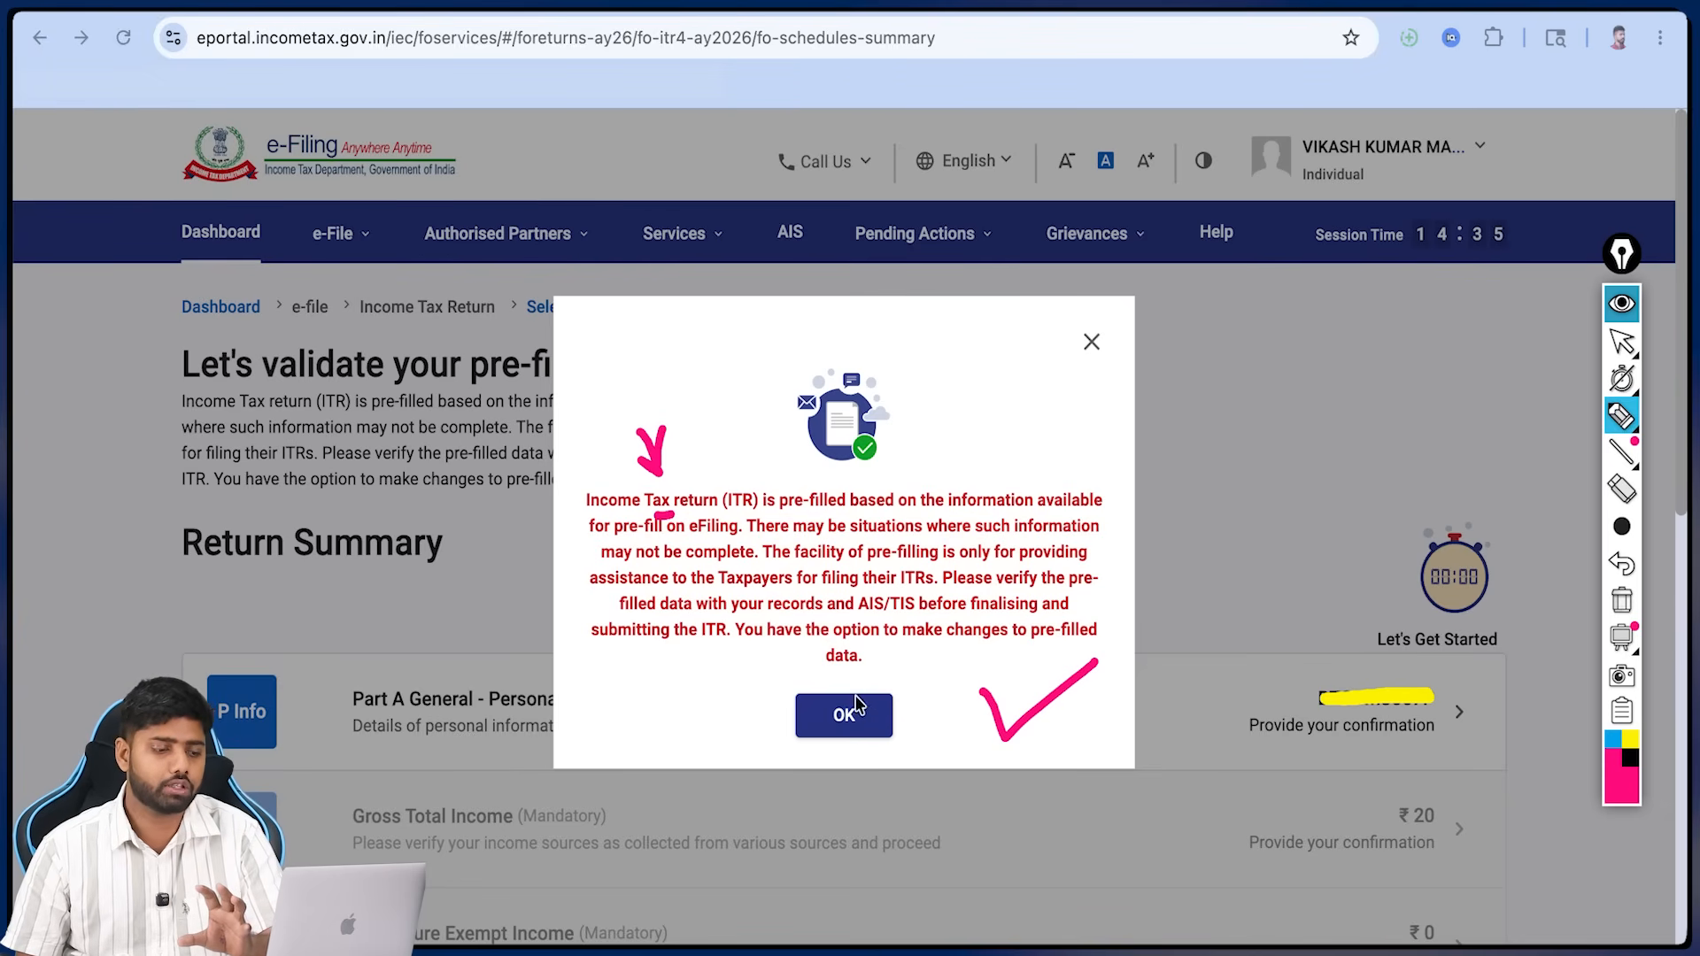
{"action": "left_click_drag", "start_coordinate": [890, 725], "coordinate": [934, 695]}
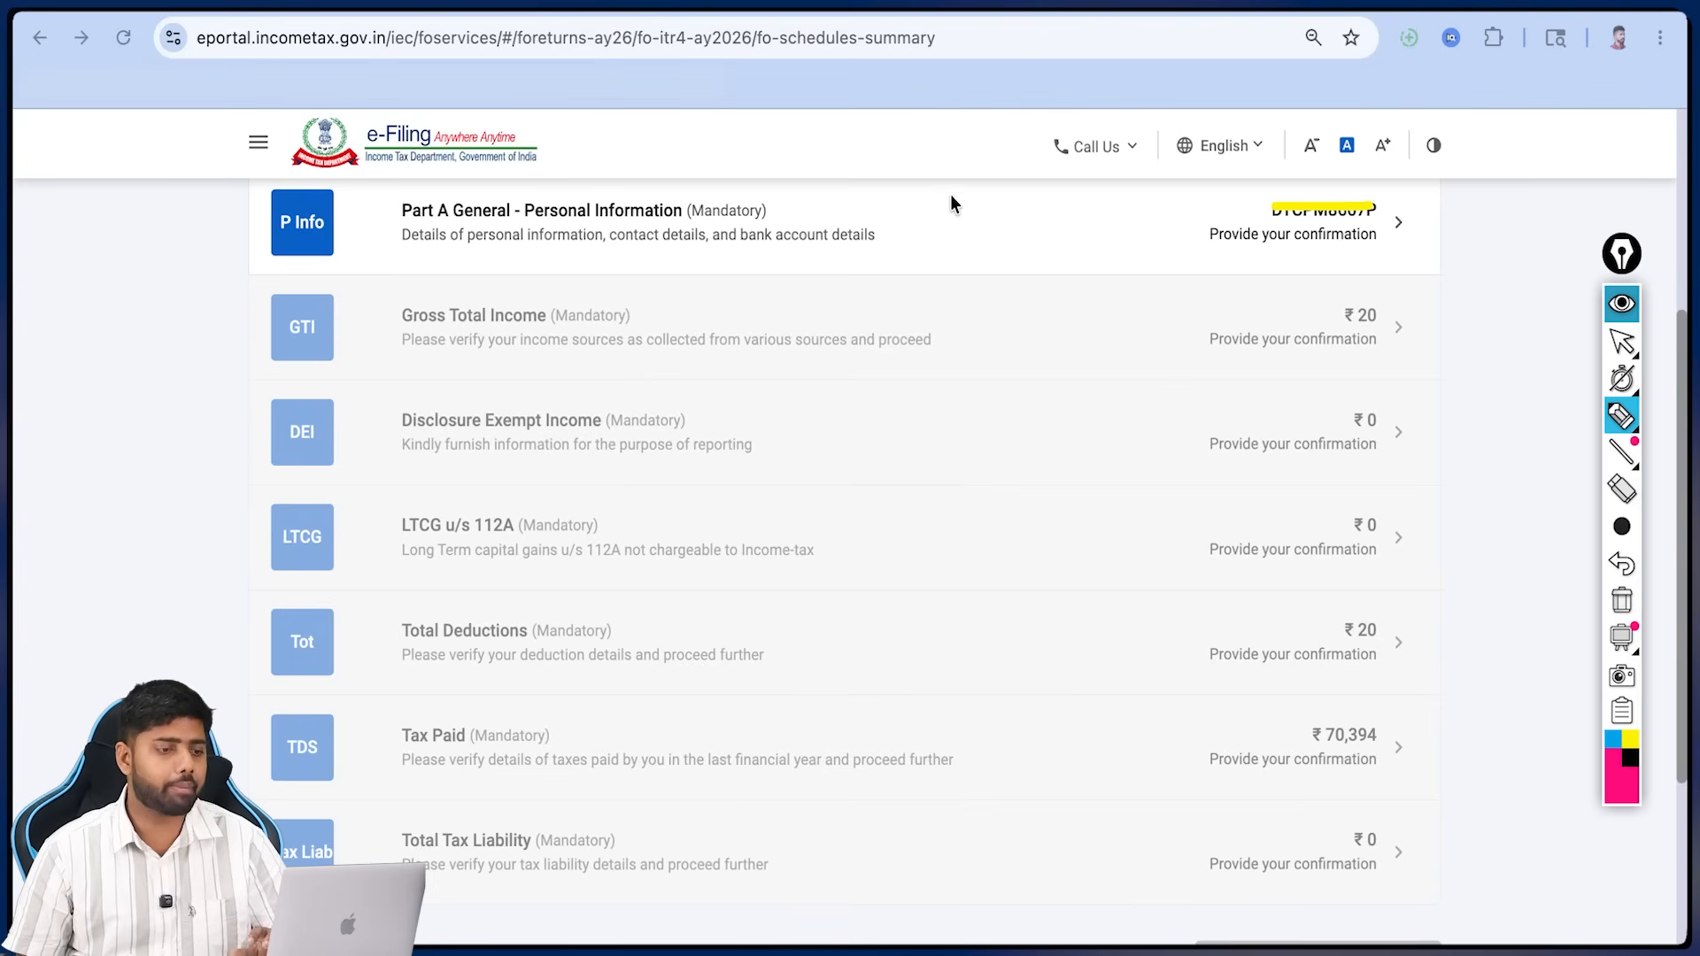
- Mark every schedule of the Return Summary with the pen, from Part A General - Personal Information to Total Tax Liability
{"action": "left_click_drag", "start_coordinate": [952, 235], "coordinate": [972, 231]}
{"action": "left_click_drag", "start_coordinate": [963, 322], "coordinate": [1020, 323]}
{"action": "left_click_drag", "start_coordinate": [976, 433], "coordinate": [1031, 434]}
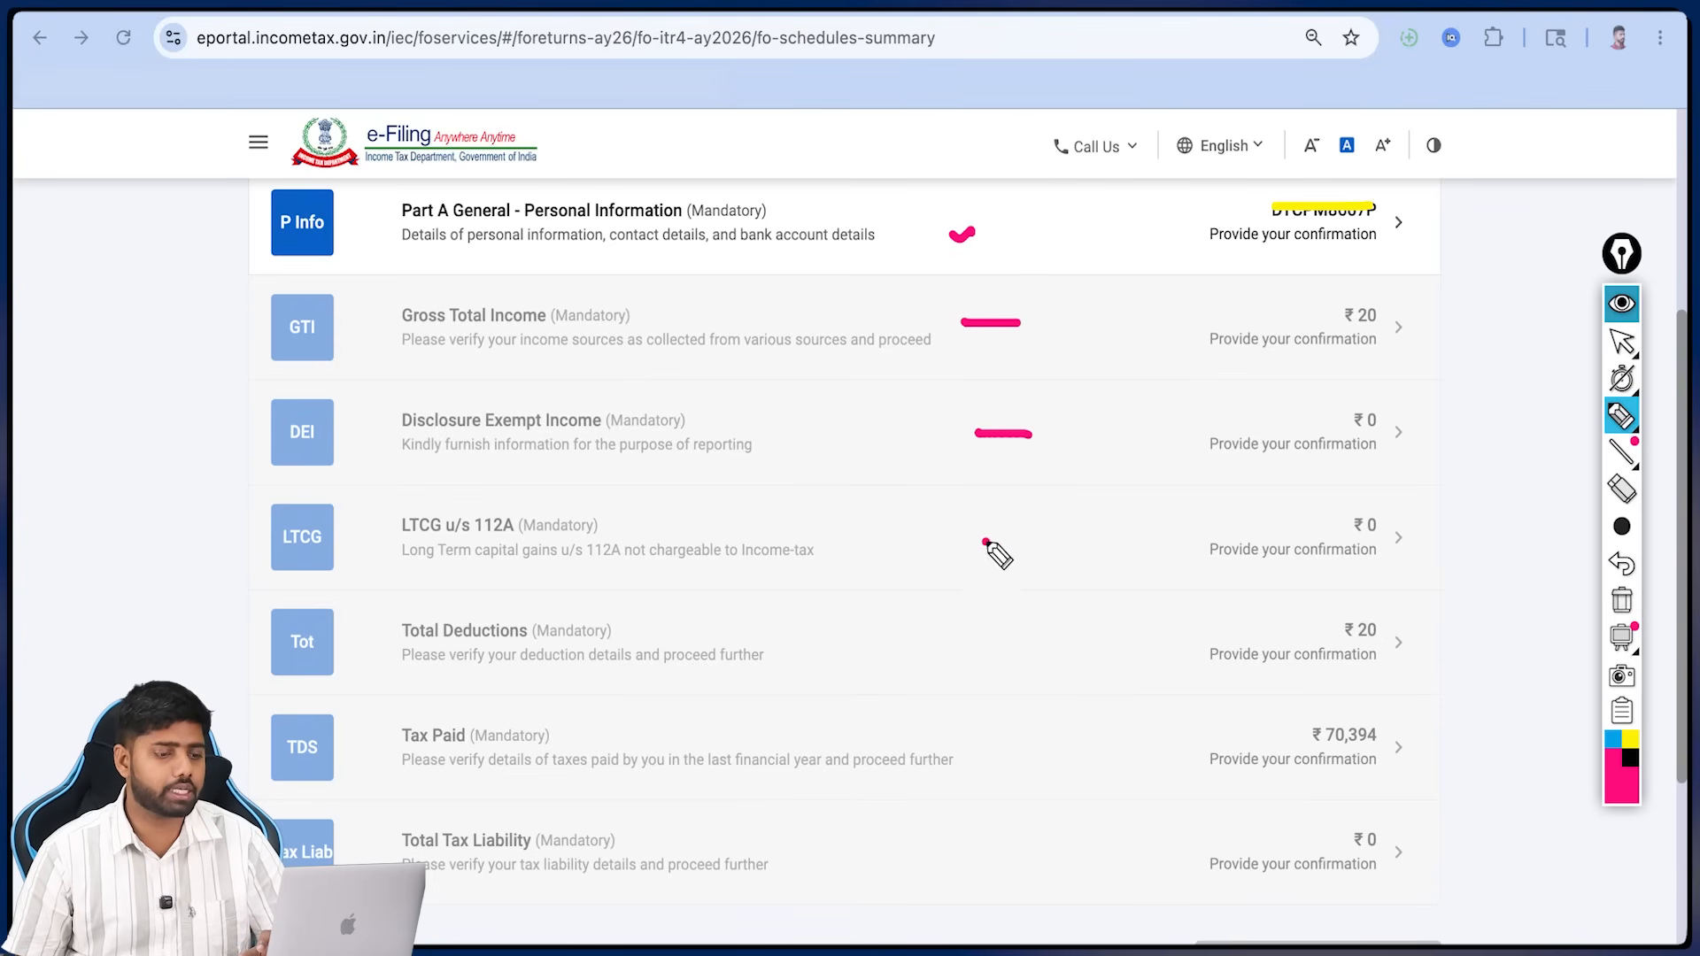
{"action": "left_click_drag", "start_coordinate": [983, 541], "coordinate": [1032, 550]}
{"action": "left_click_drag", "start_coordinate": [995, 644], "coordinate": [1049, 656]}
{"action": "left_click_drag", "start_coordinate": [1010, 777], "coordinate": [1029, 784]}
{"action": "left_click_drag", "start_coordinate": [951, 888], "coordinate": [1015, 885]}
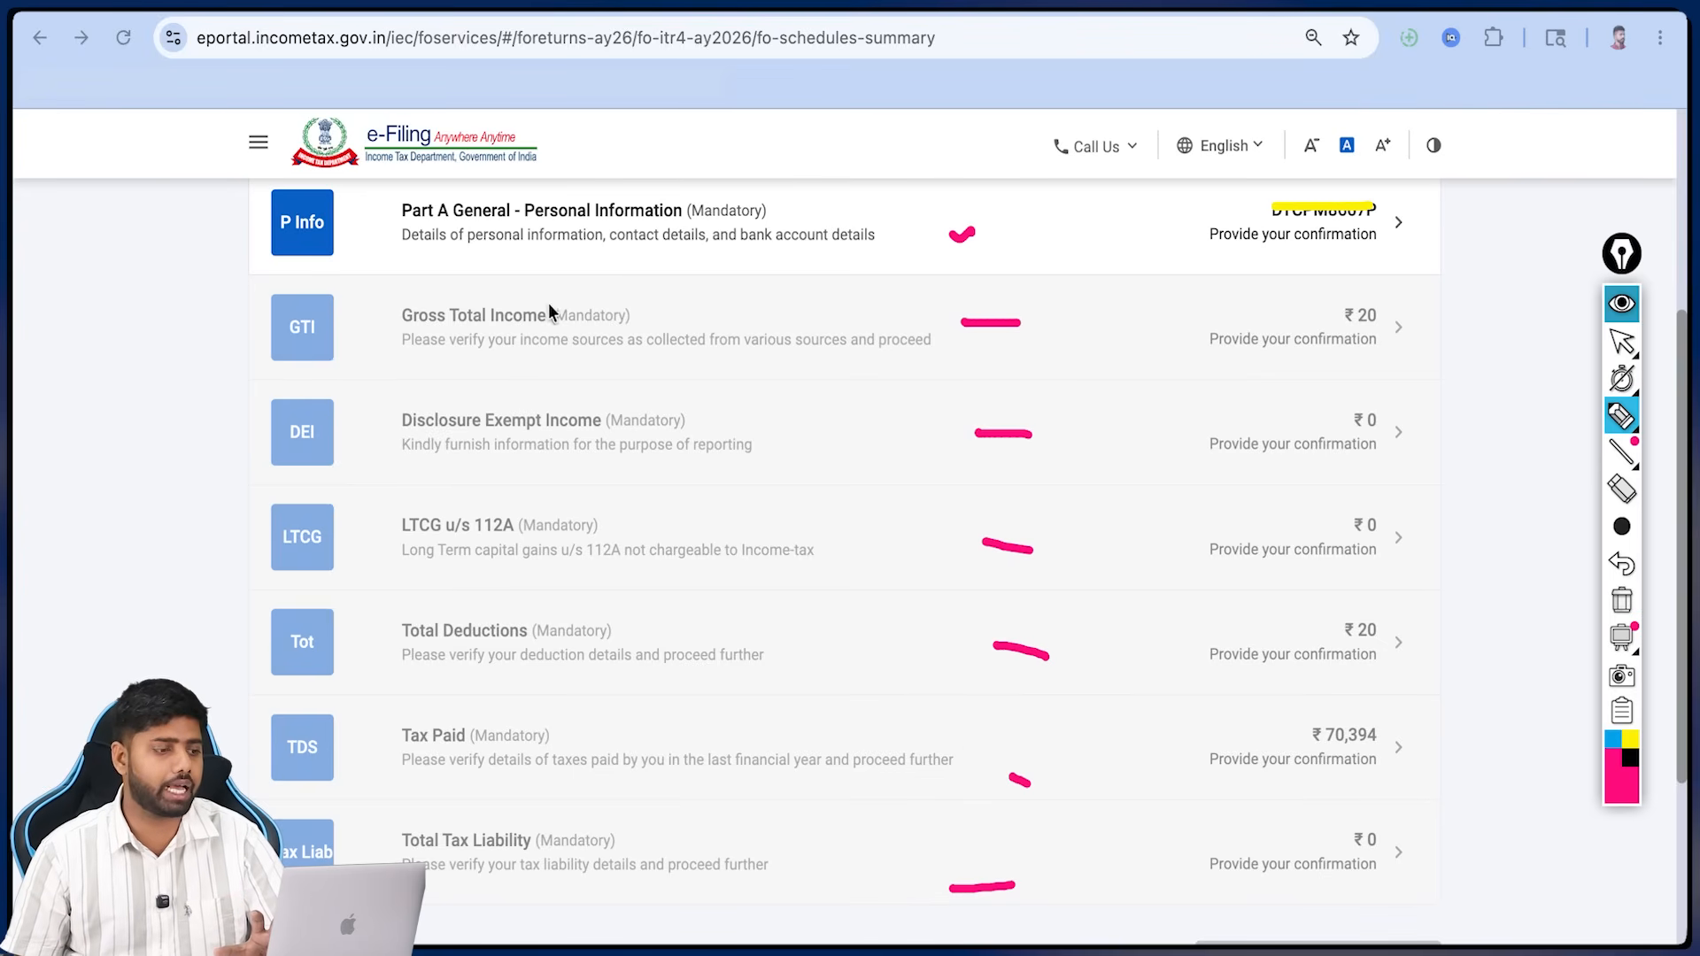
{"action": "mouse_move", "coordinate": [712, 263]}
{"action": "left_mouse_down"}
{"action": "mouse_move", "coordinate": [757, 326]}
{"action": "mouse_move", "coordinate": [708, 283]}
{"action": "mouse_move", "coordinate": [707, 320]}
{"action": "left_mouse_up"}
{"action": "left_click_drag", "start_coordinate": [617, 277], "coordinate": [656, 258]}
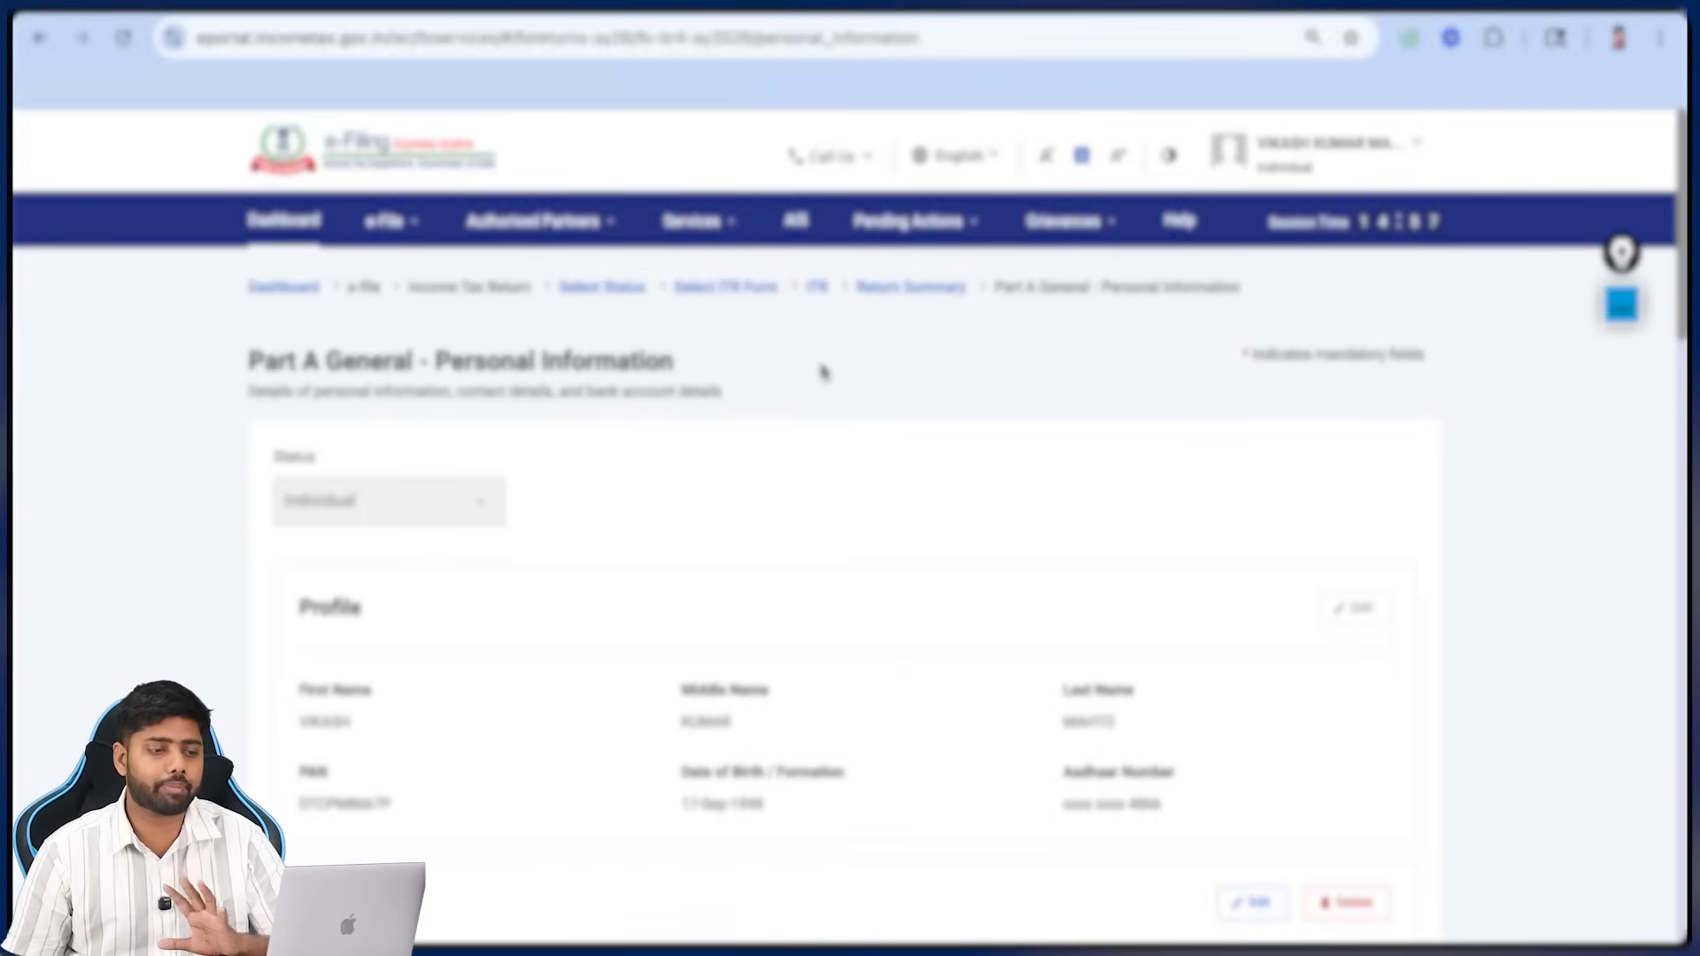
- Review the Part A General details, expand Bank Details and check which account is nominated for refund
{"action": "scroll", "coordinate": [823, 371], "scroll_direction": "down", "scroll_amount": 6}
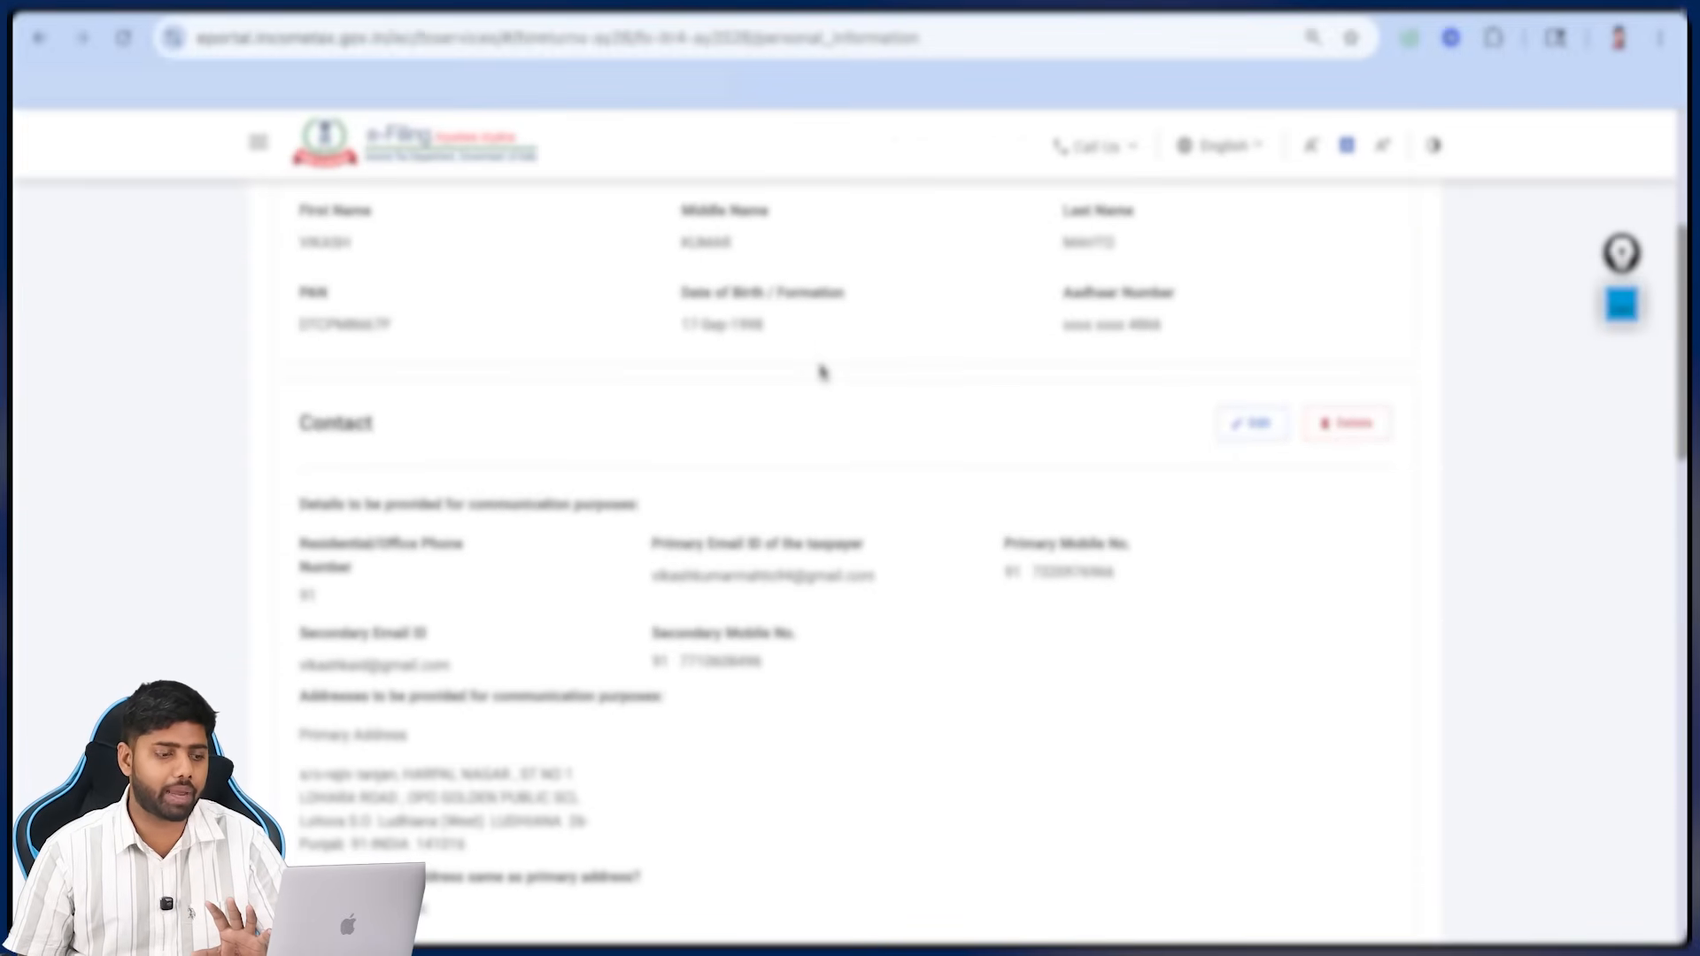
{"action": "scroll", "coordinate": [823, 371], "scroll_direction": "down", "scroll_amount": 2}
{"action": "scroll", "coordinate": [820, 363], "scroll_direction": "down", "scroll_amount": 9}
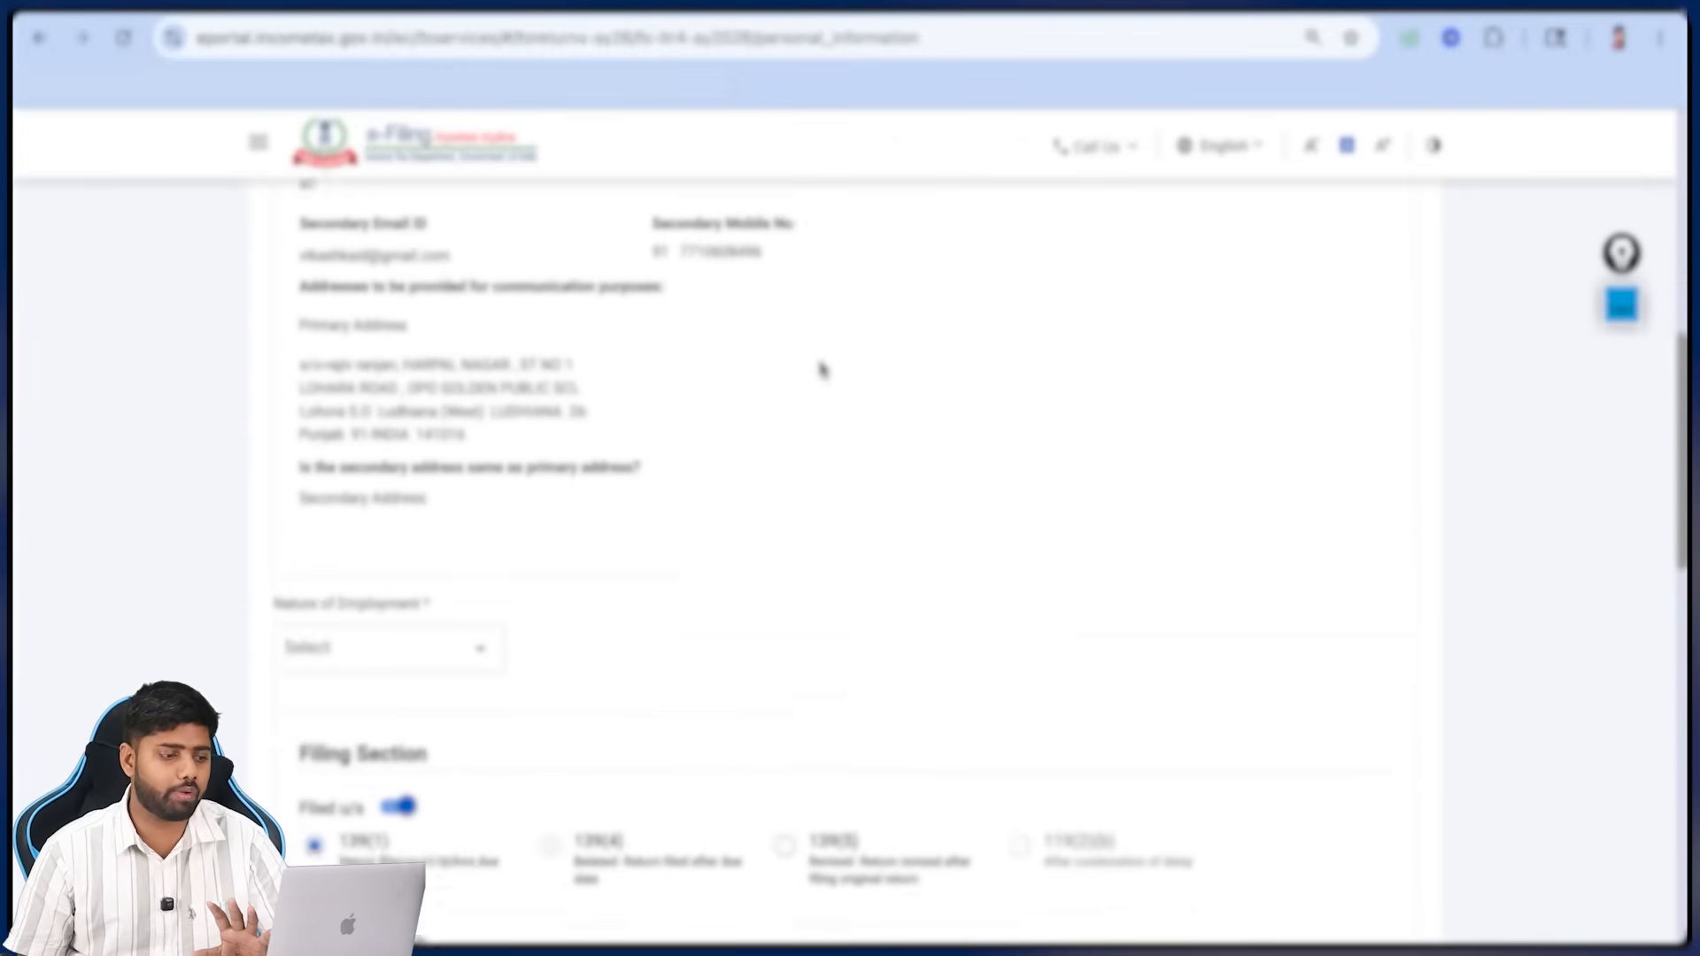
{"action": "scroll", "coordinate": [822, 360], "scroll_direction": "down", "scroll_amount": 6}
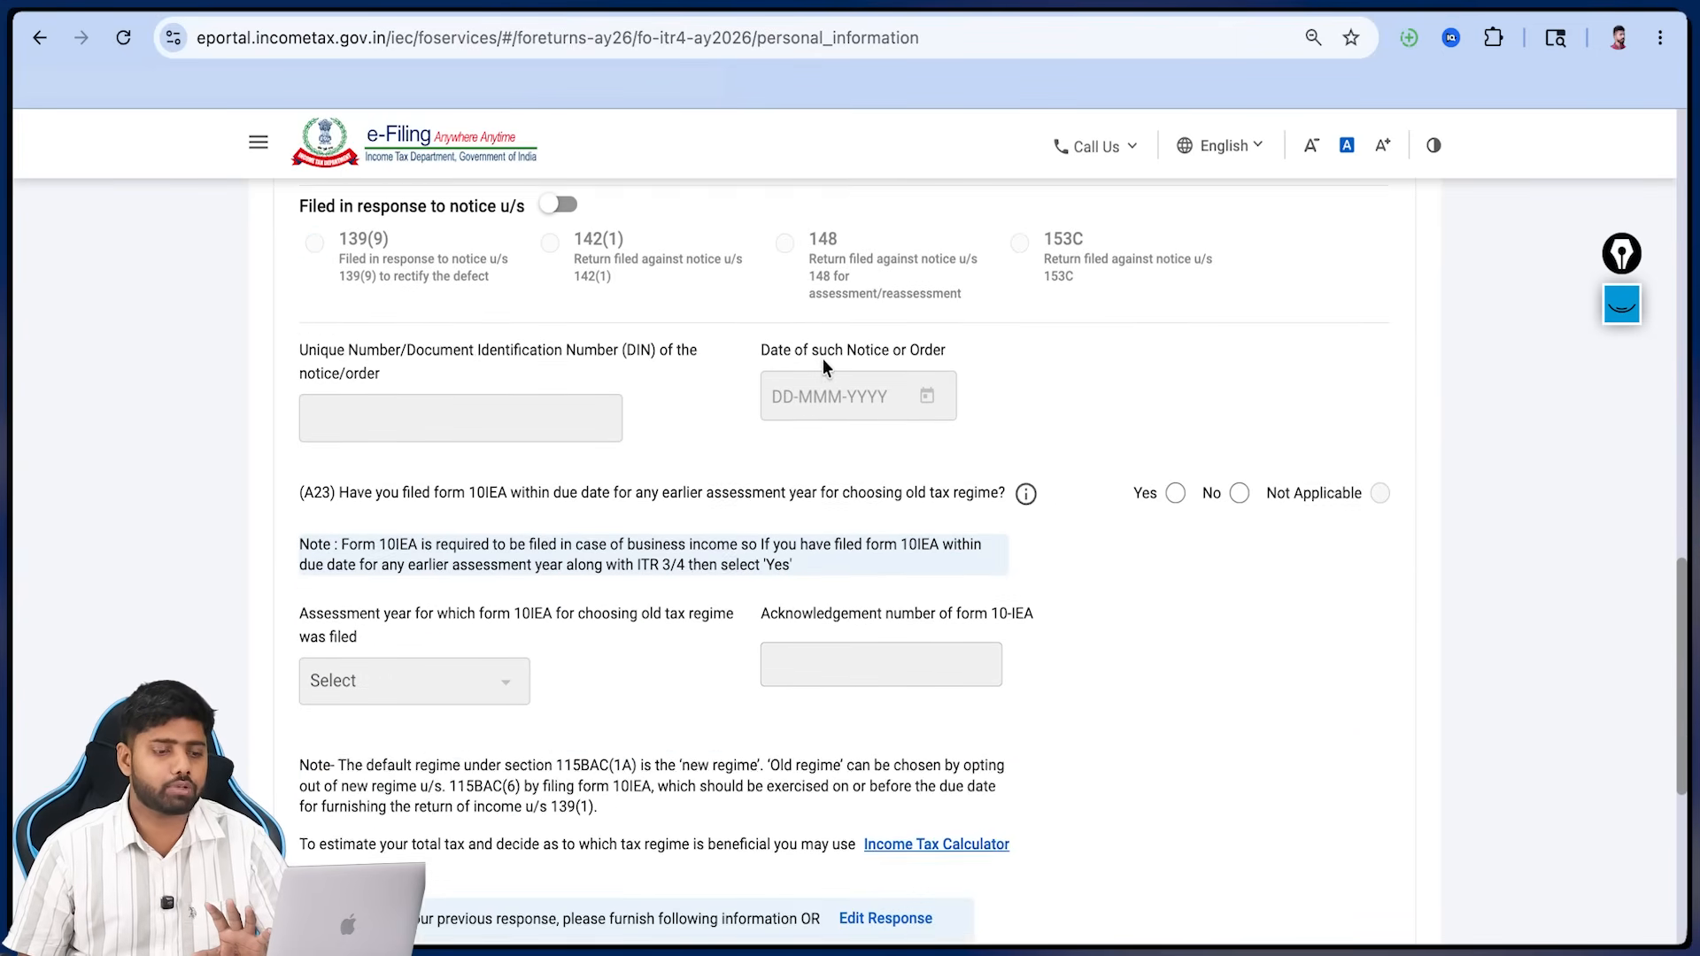
{"action": "scroll", "coordinate": [825, 367], "scroll_direction": "down", "scroll_amount": 2}
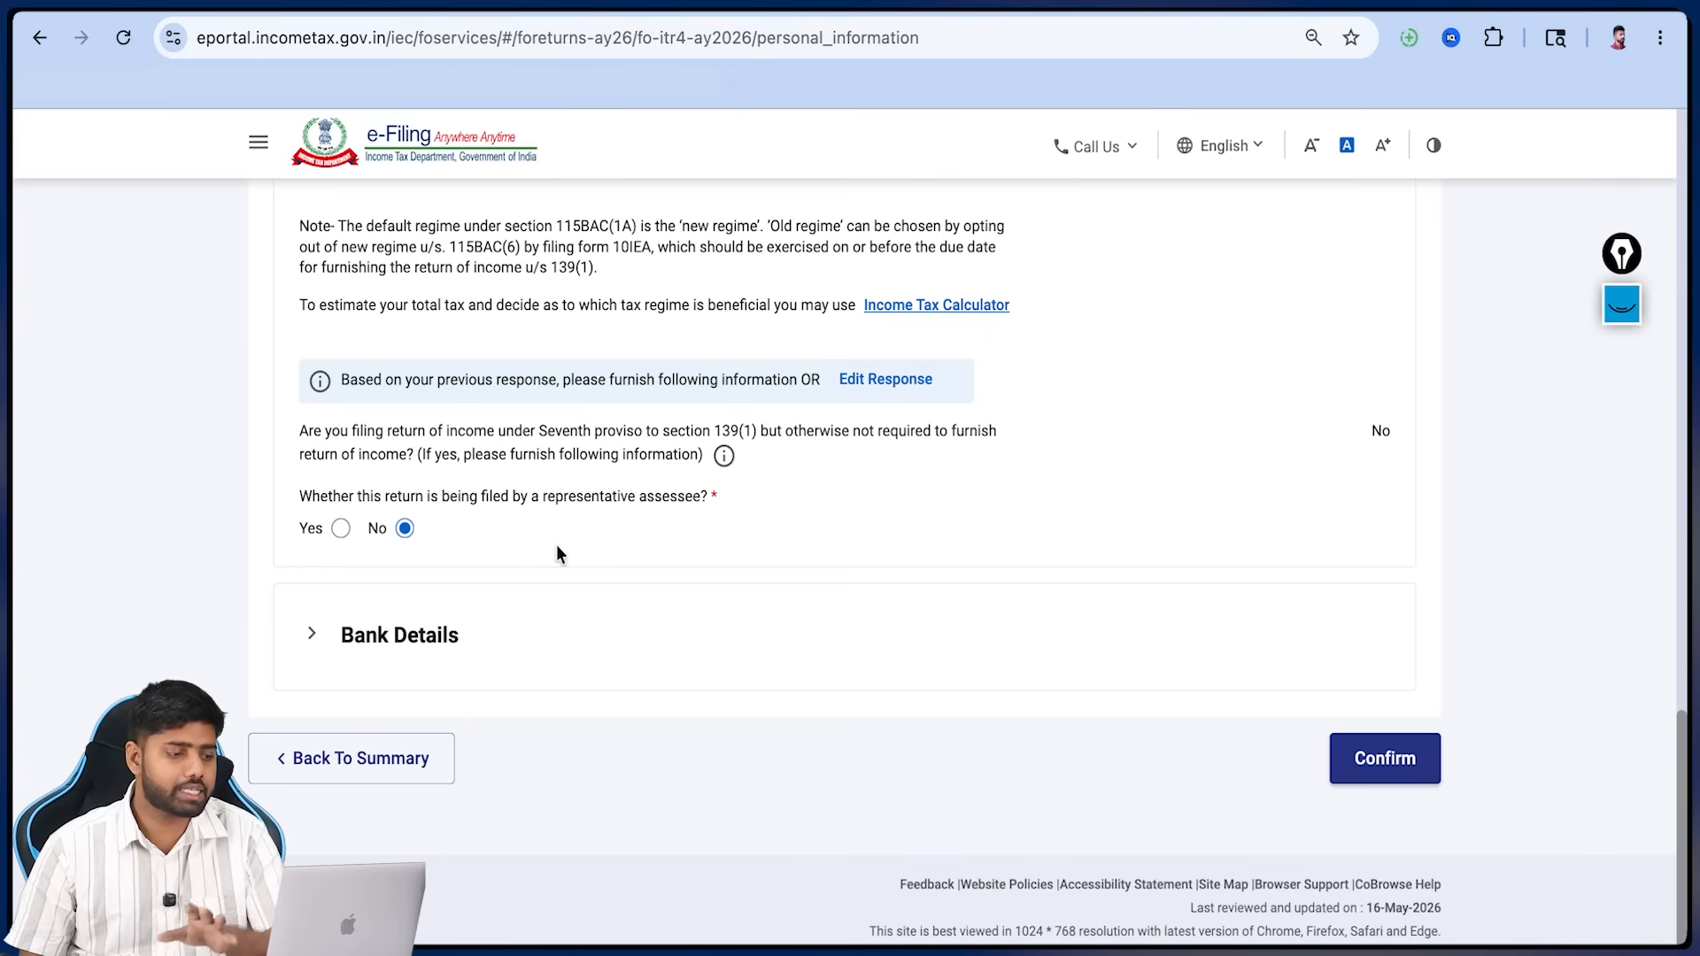
{"action": "left_click", "coordinate": [322, 639]}
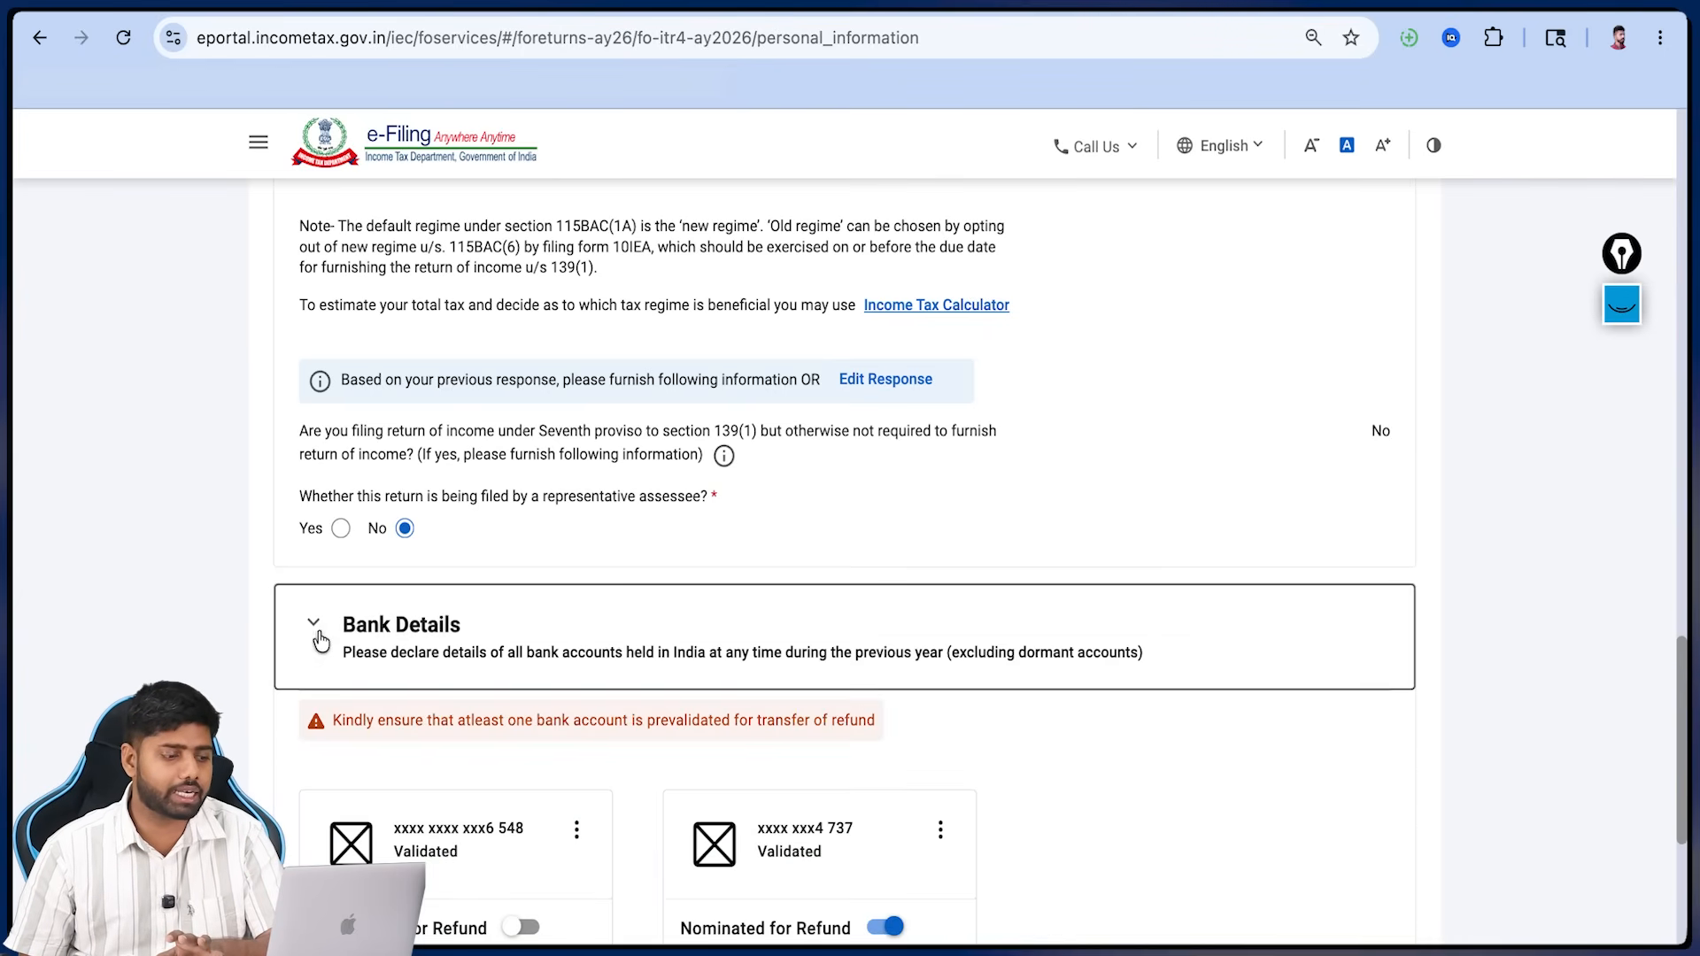
{"action": "scroll", "coordinate": [478, 615], "scroll_direction": "down", "scroll_amount": 5}
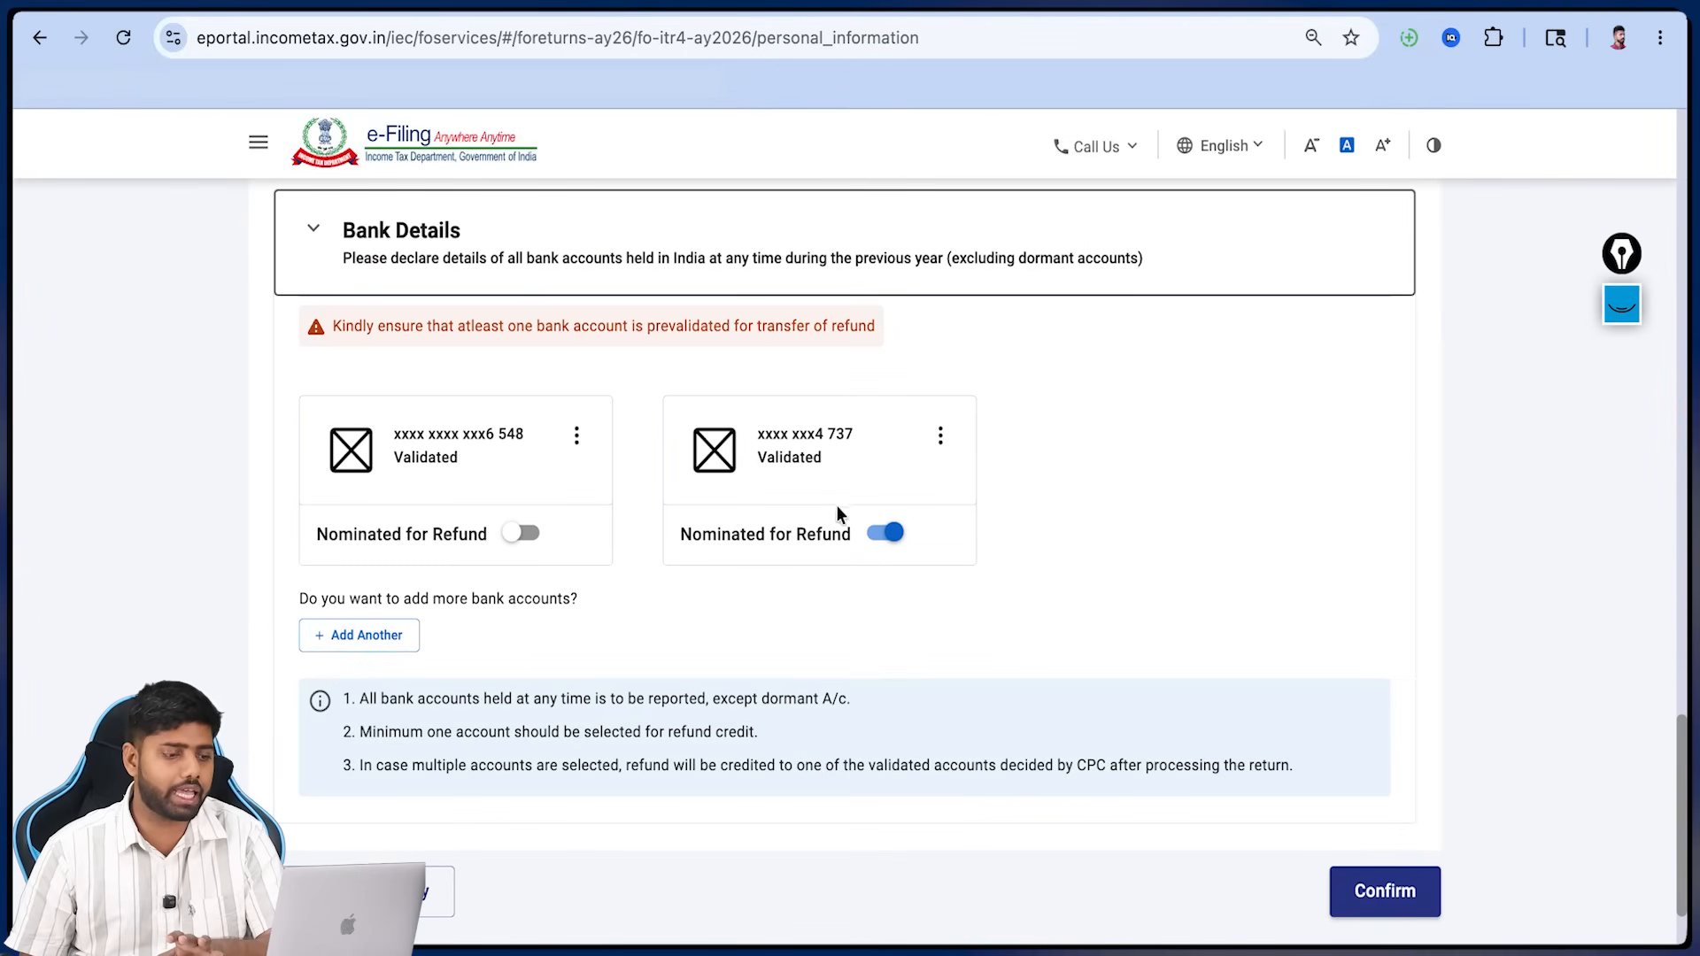
{"action": "triple_click", "coordinate": [772, 535]}
{"action": "left_click", "coordinate": [1056, 528]}
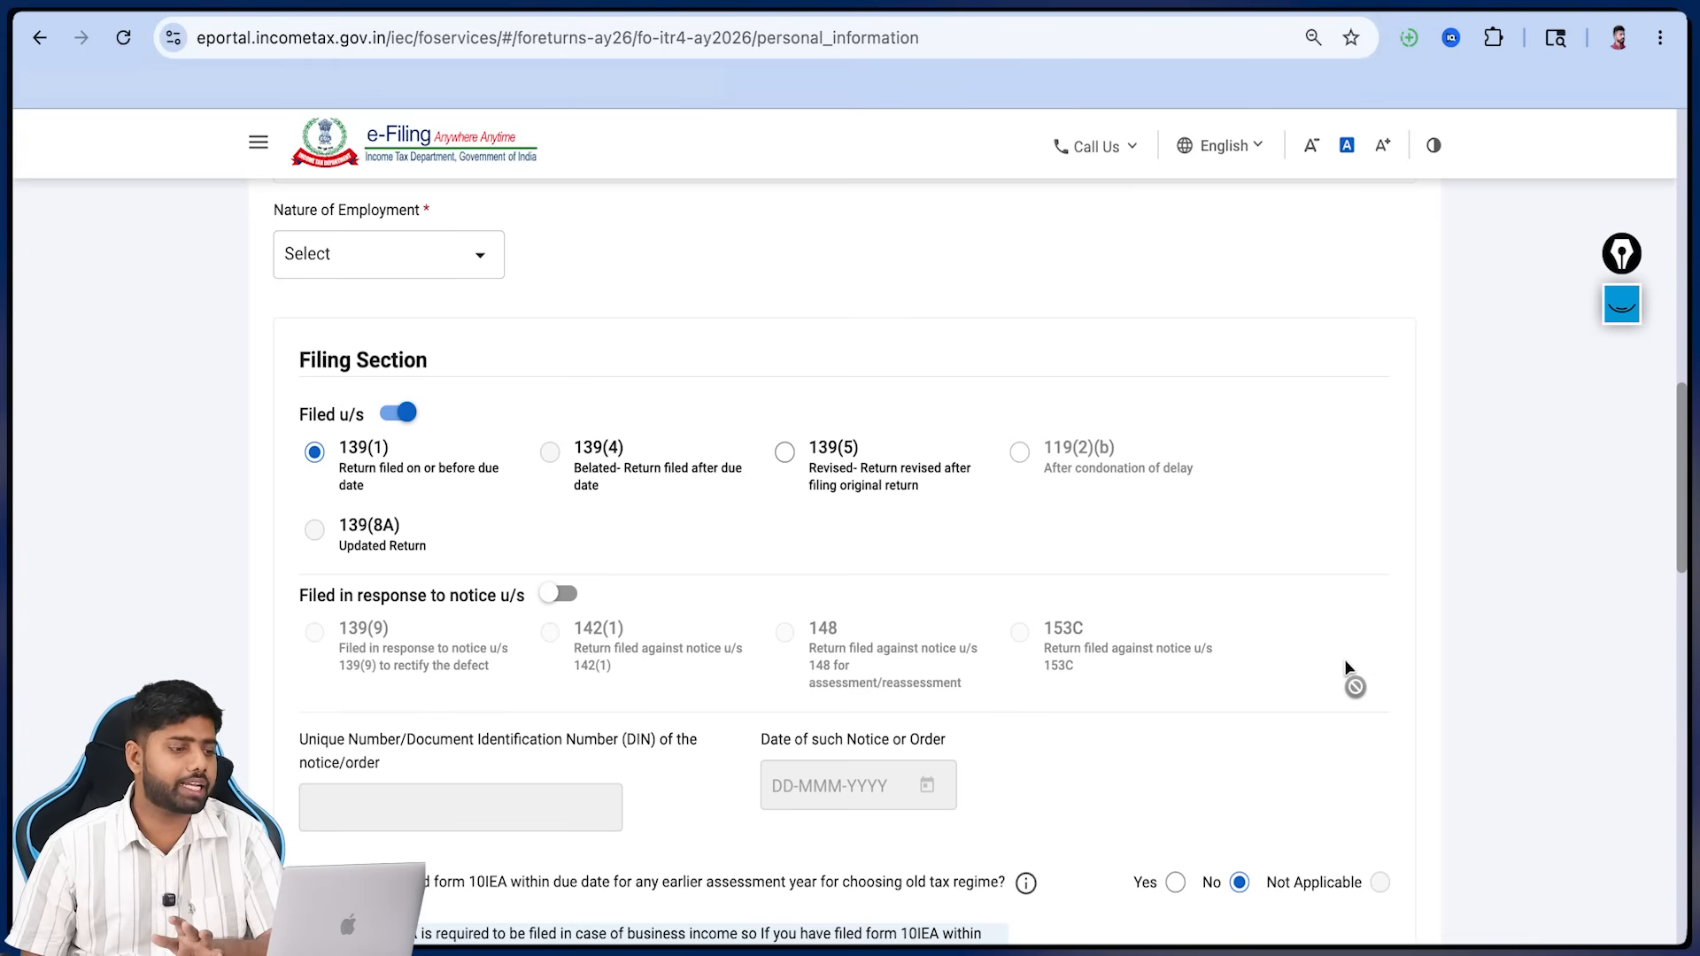
- Set the Nature of Employment to Others in the personal information
{"action": "scroll", "coordinate": [1346, 675], "scroll_direction": "up", "scroll_amount": 1}
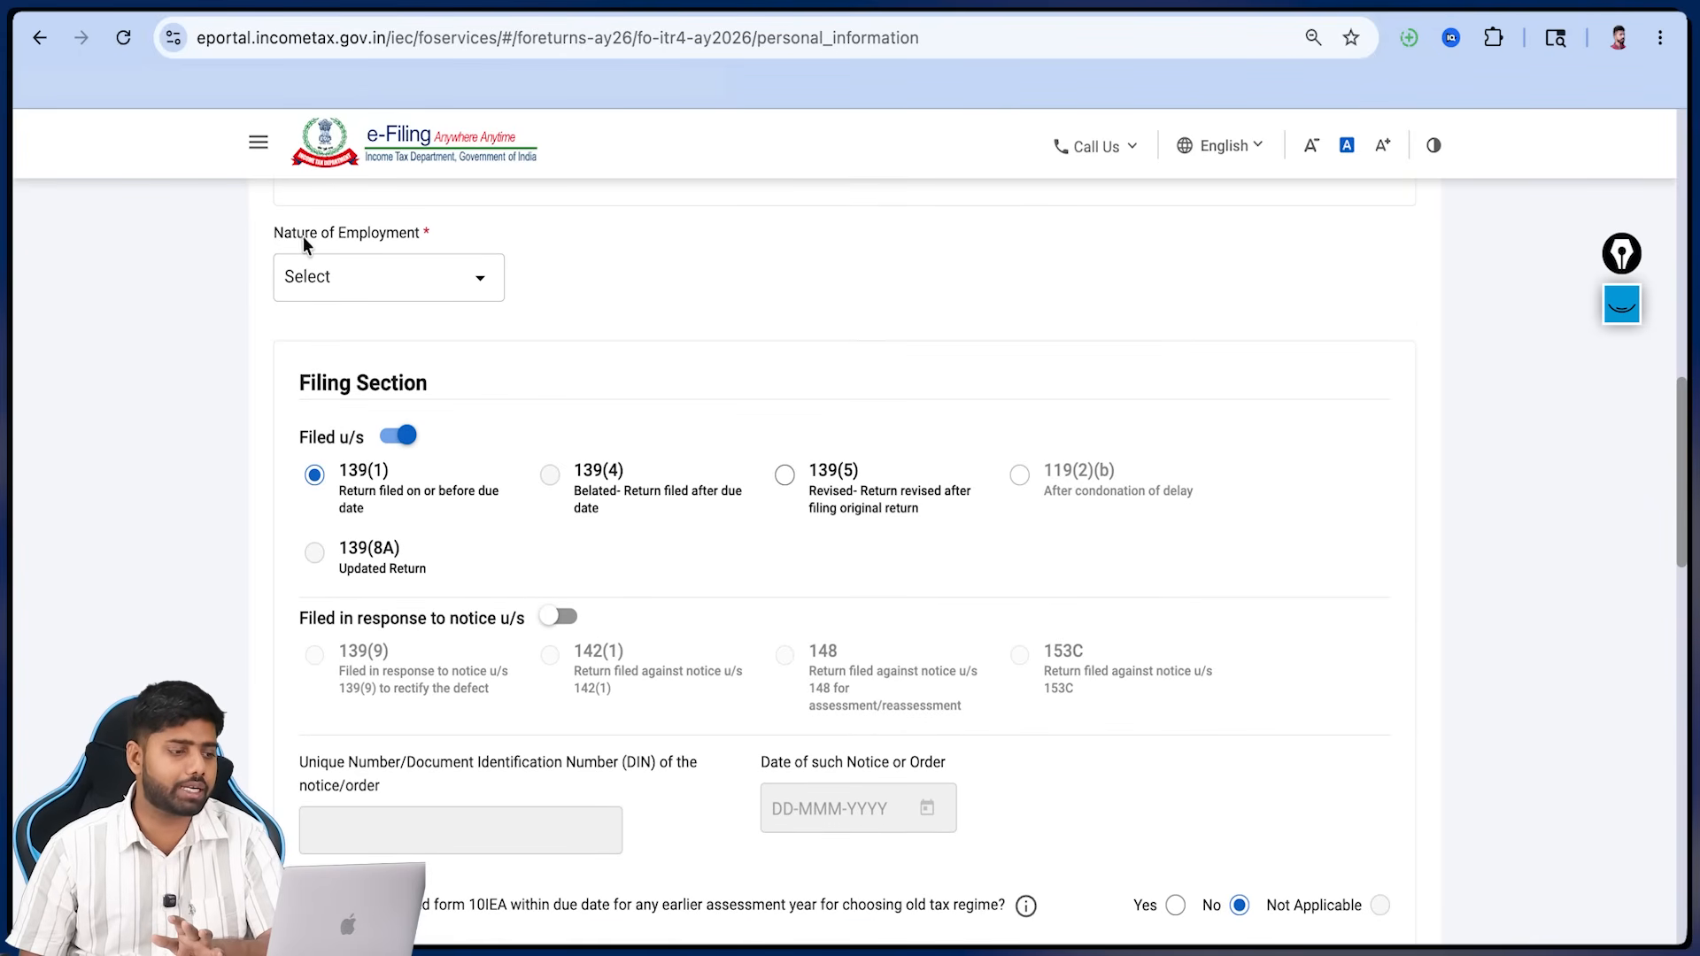
{"action": "left_click", "coordinate": [328, 278]}
{"action": "scroll", "coordinate": [334, 410], "scroll_direction": "down", "scroll_amount": 2}
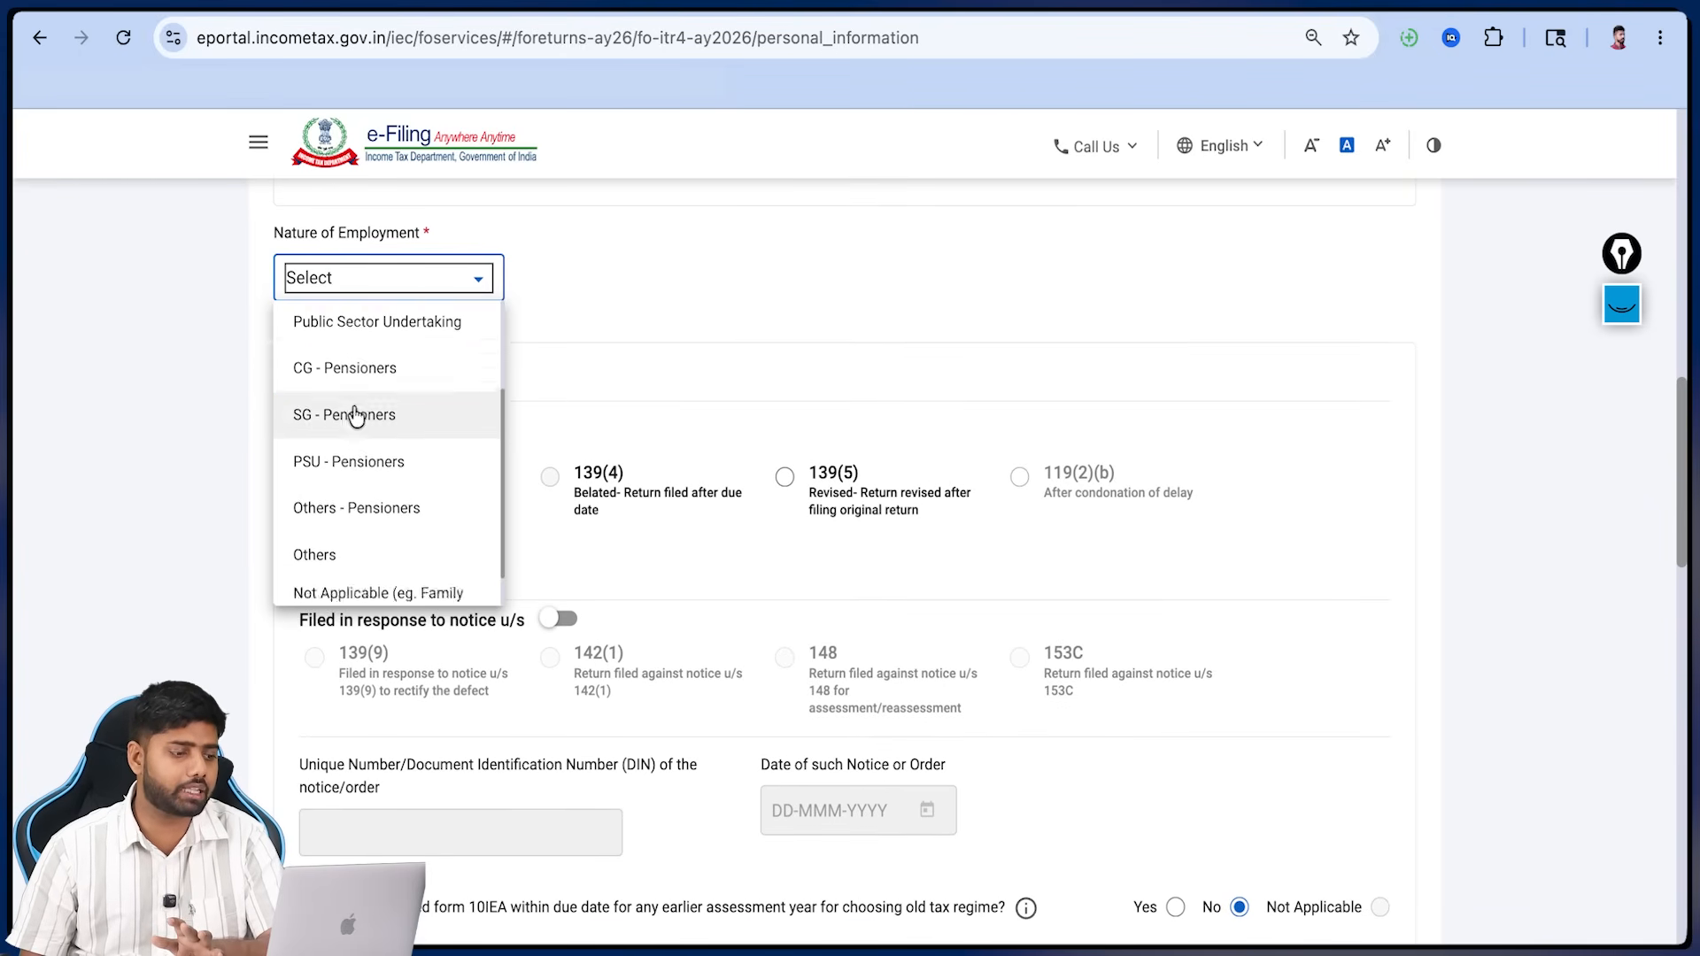
{"action": "scroll", "coordinate": [379, 392], "scroll_direction": "up", "scroll_amount": 3}
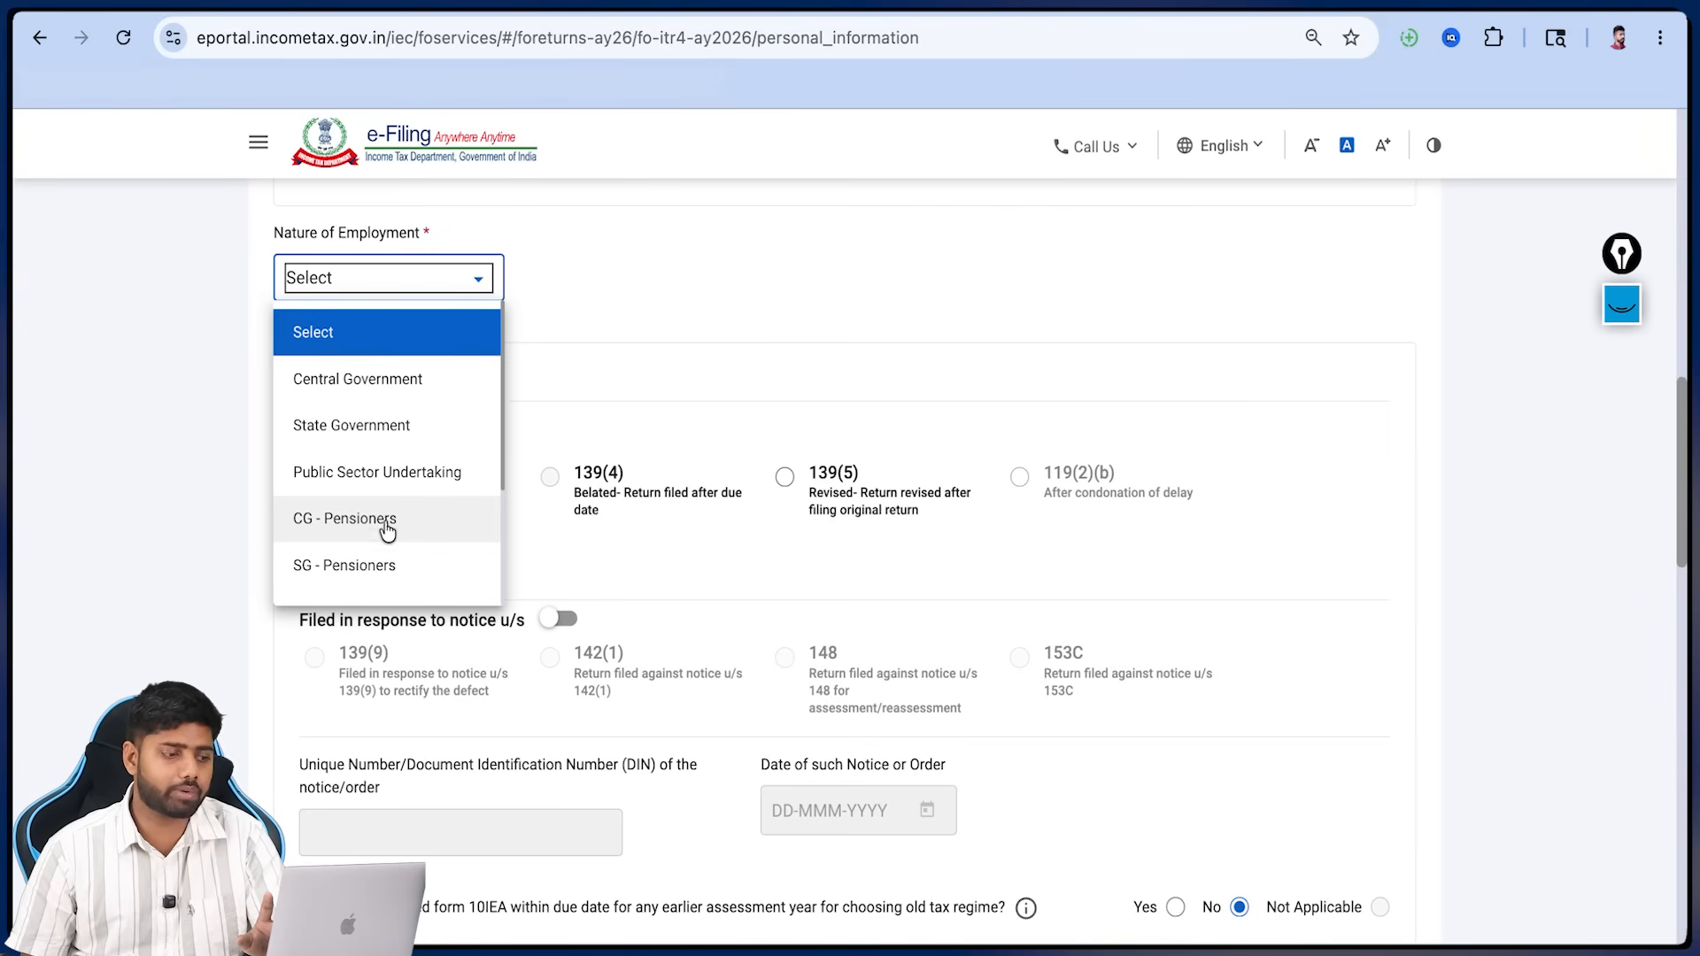
{"action": "scroll", "coordinate": [391, 553], "scroll_direction": "down", "scroll_amount": 1}
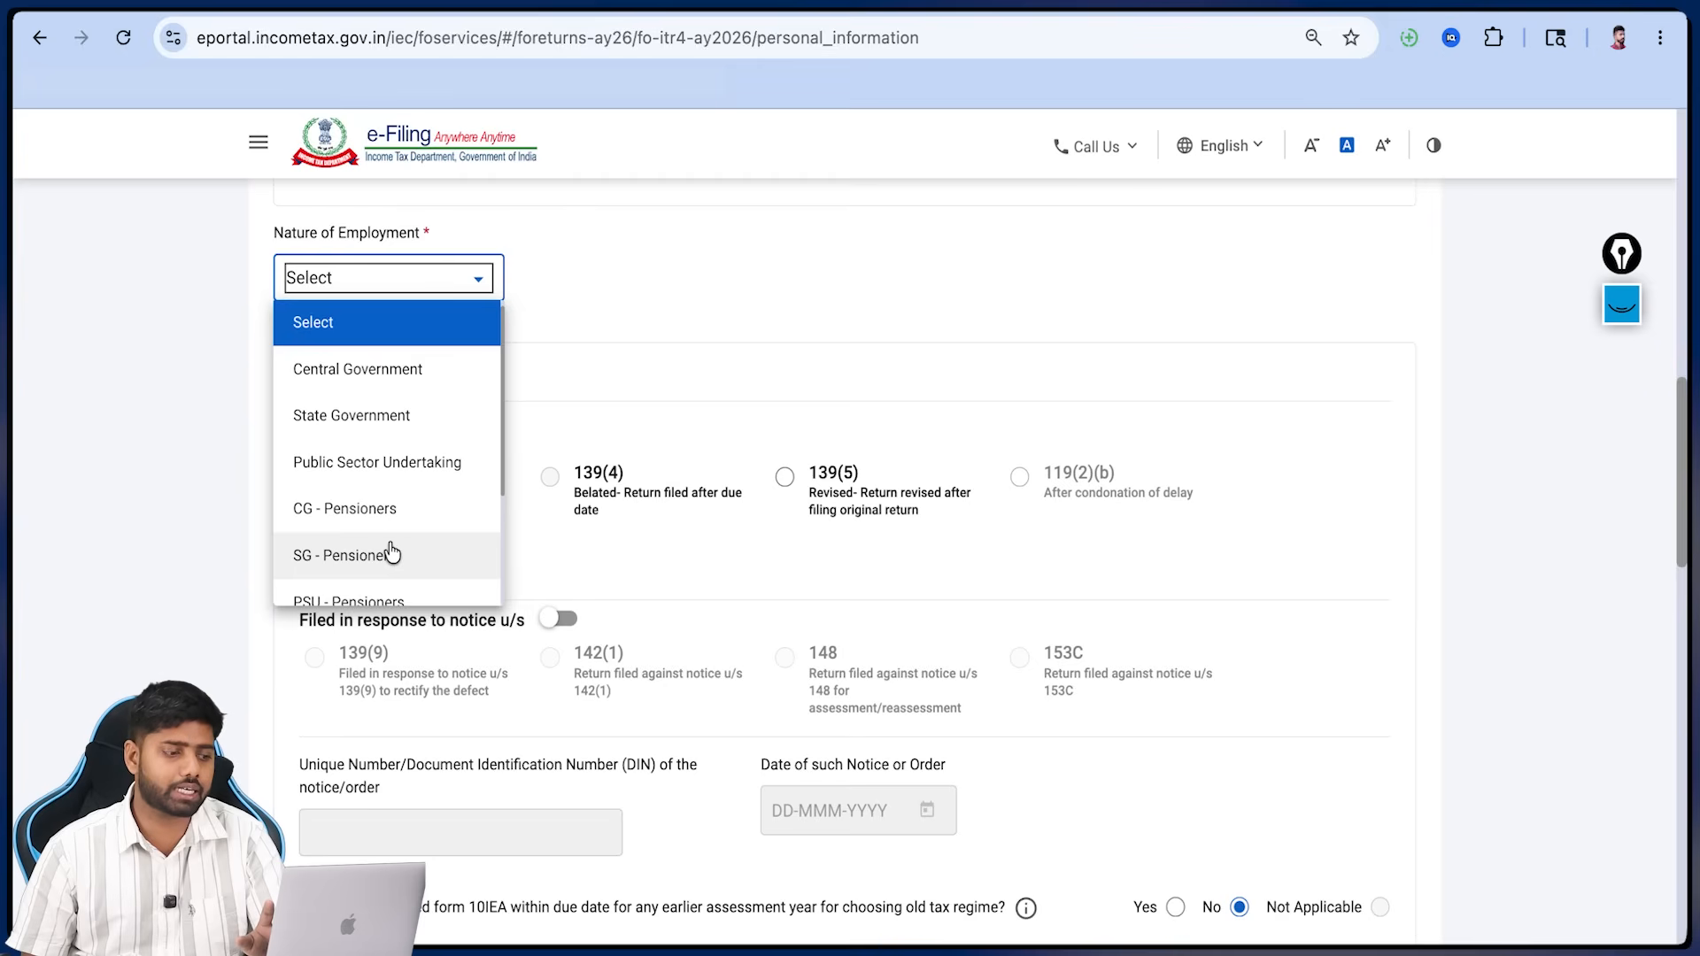
{"action": "scroll", "coordinate": [390, 549], "scroll_direction": "down", "scroll_amount": 4}
{"action": "left_click", "coordinate": [380, 536]}
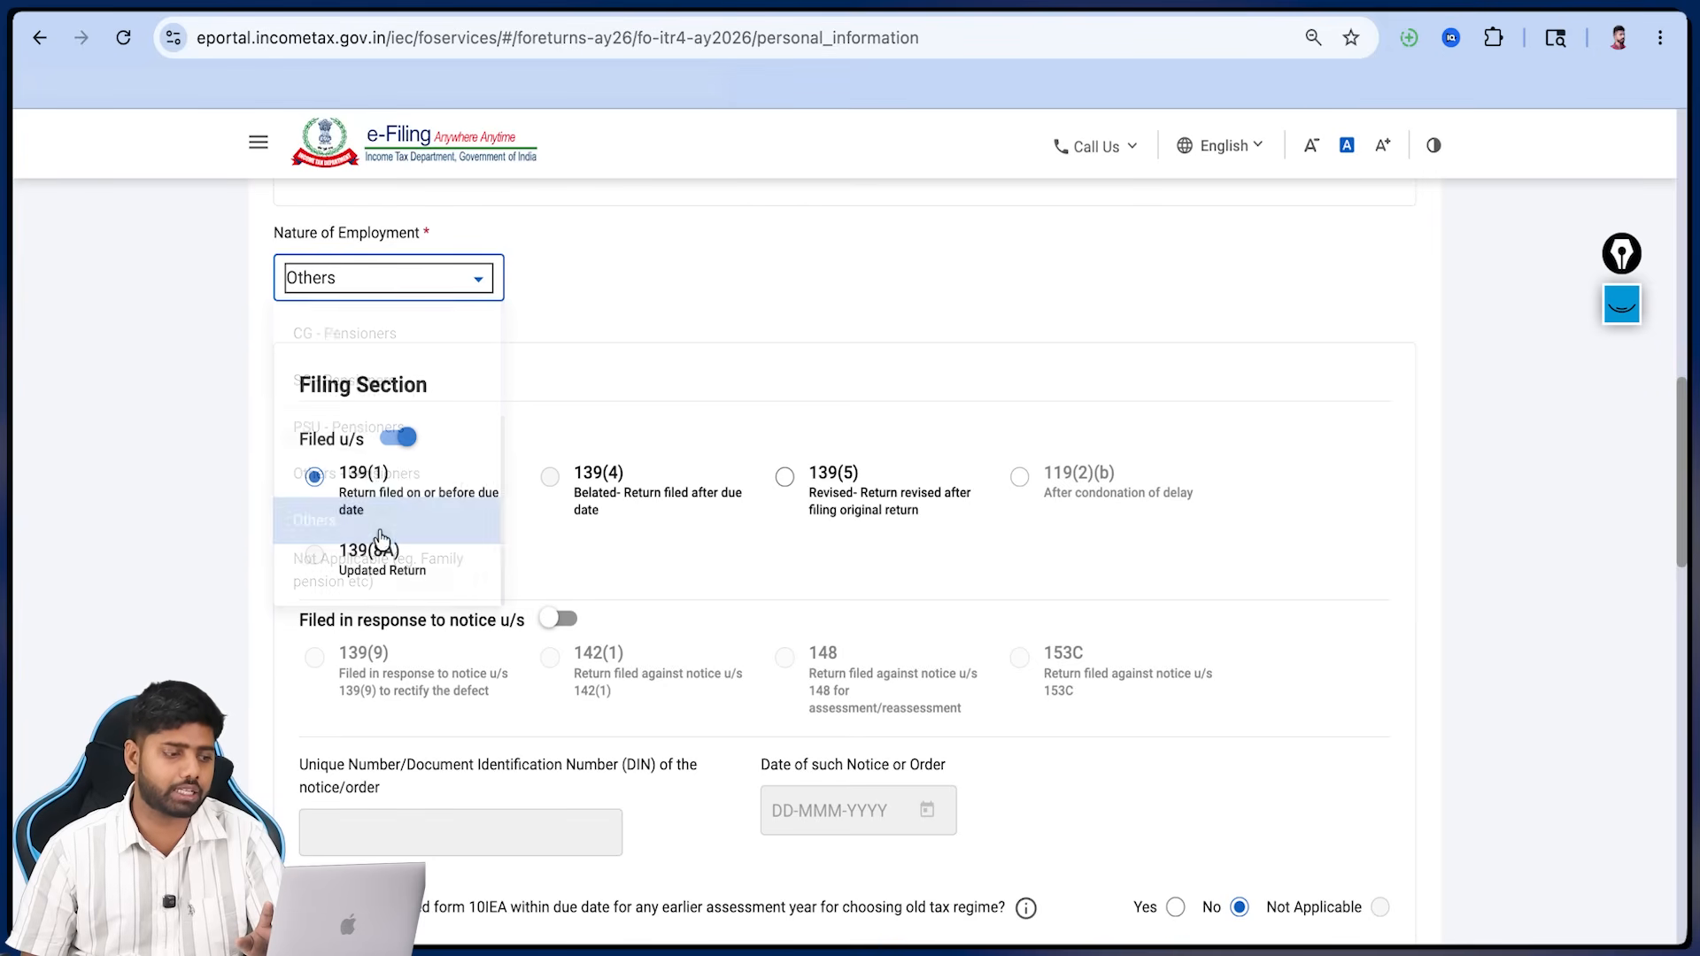
- Mark the Filing Section heading and the 139(1) on-or-before-due-date option with the pen
{"action": "left_click", "coordinate": [1621, 304]}
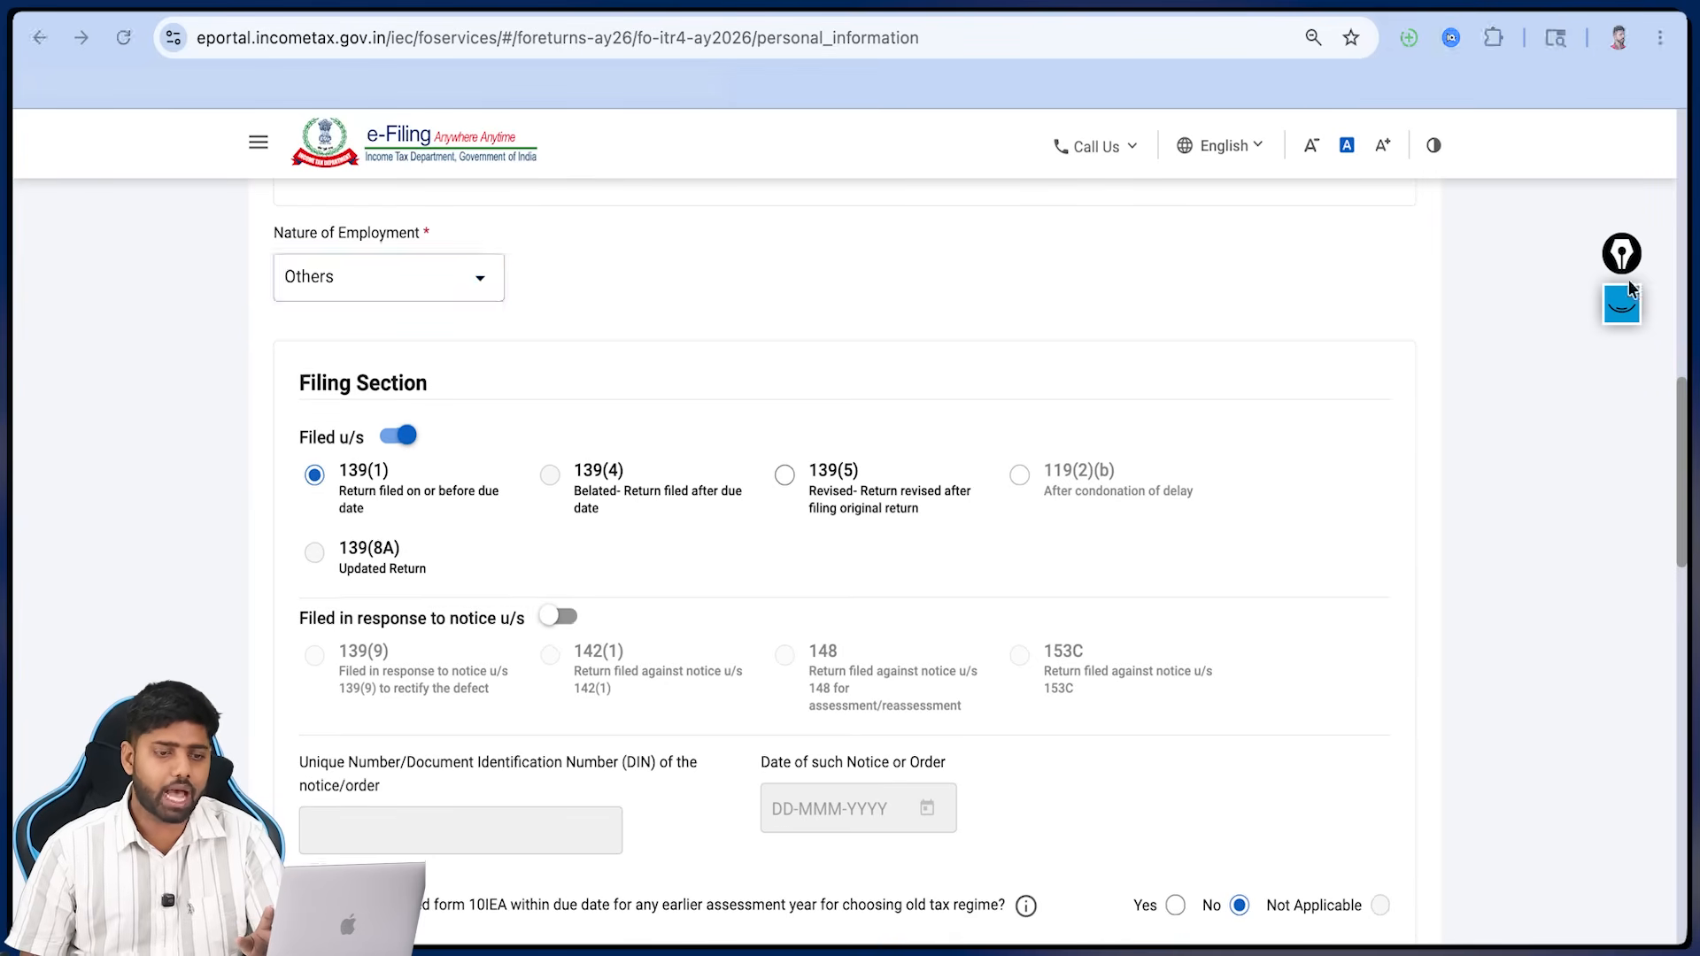
{"action": "left_click", "coordinate": [1625, 602]}
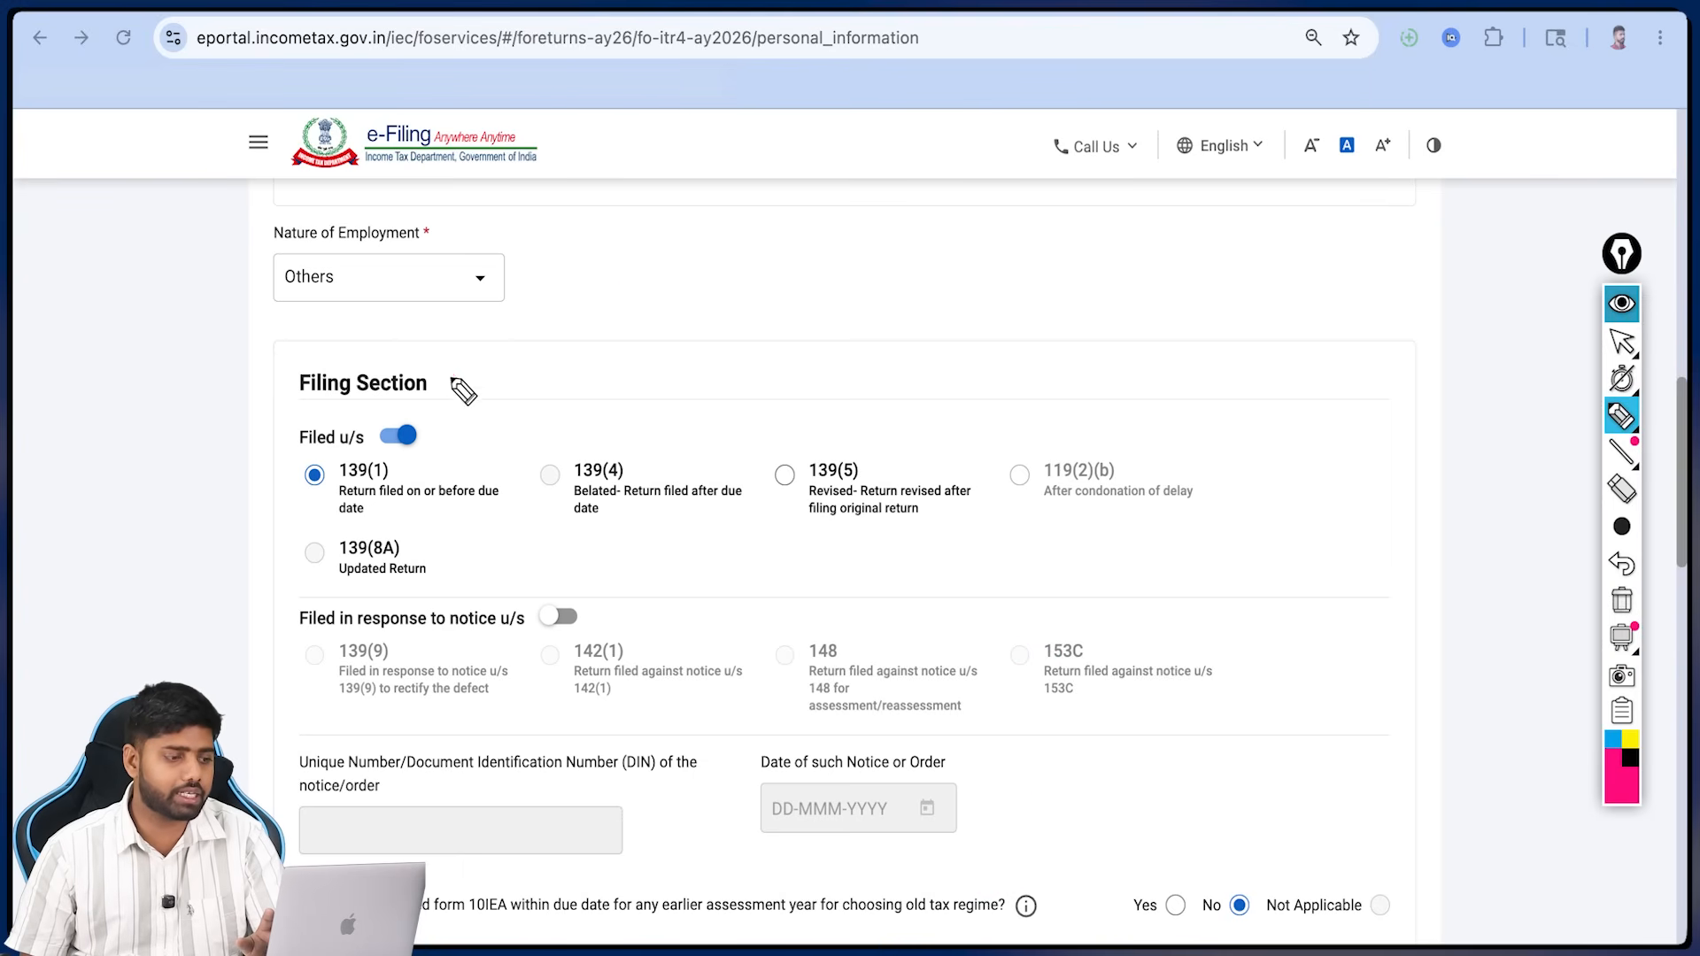
{"action": "left_click_drag", "start_coordinate": [448, 378], "coordinate": [485, 368]}
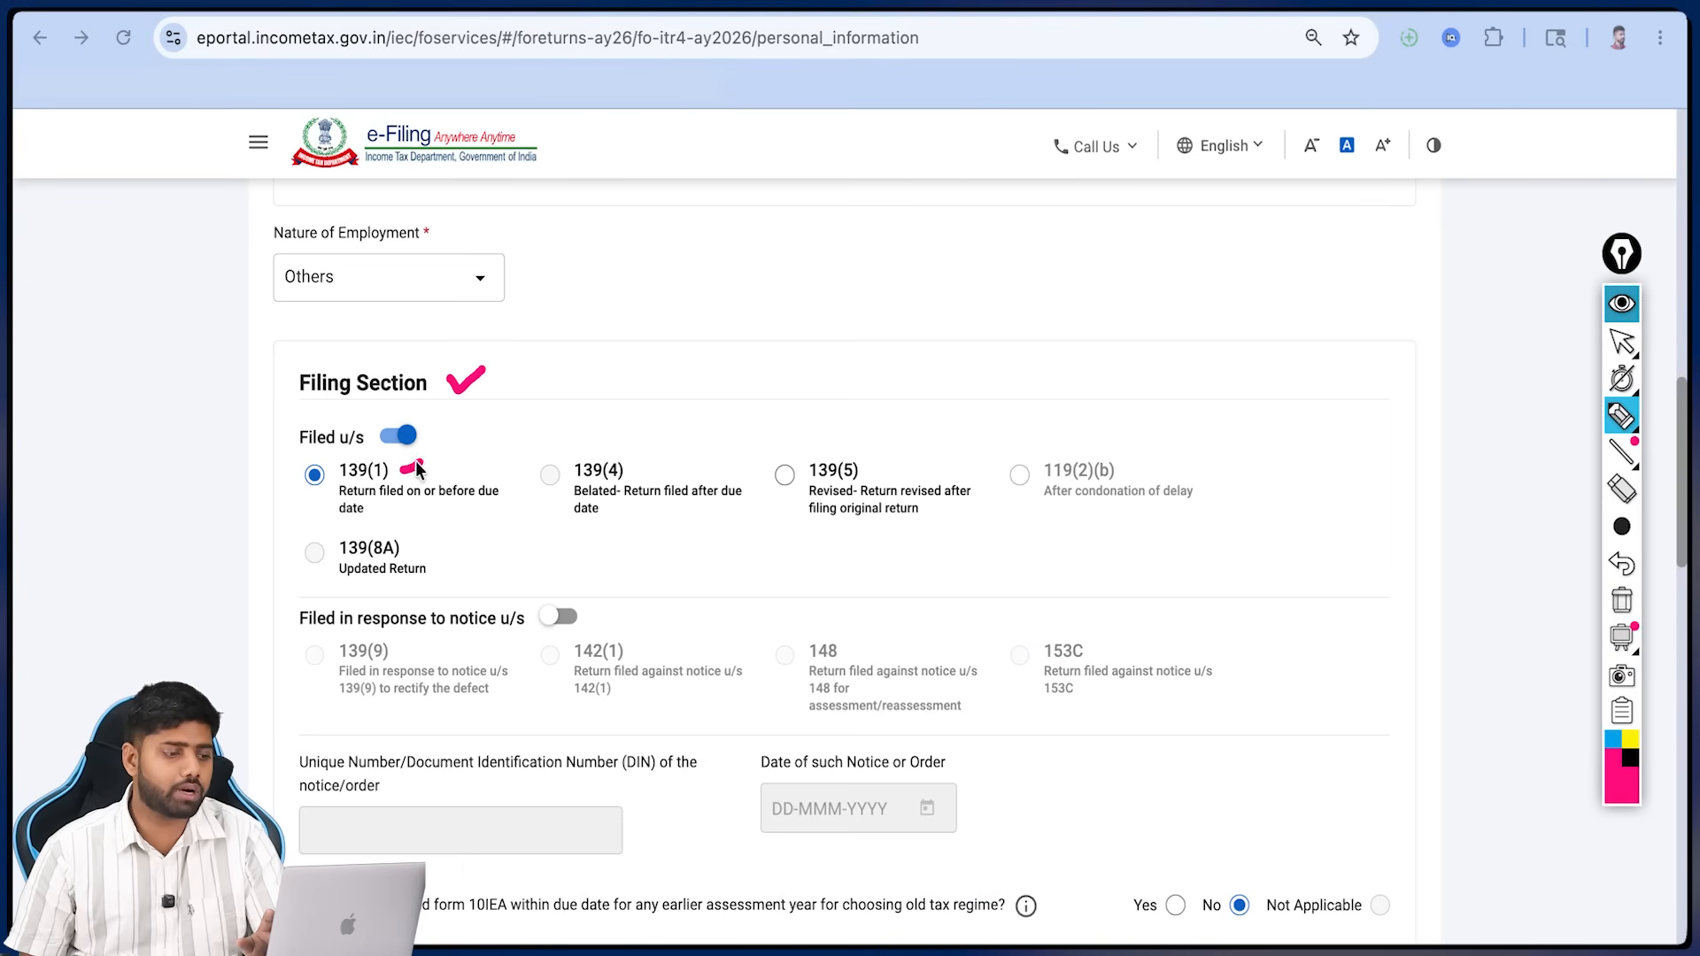
{"action": "mouse_move", "coordinate": [401, 460]}
{"action": "left_mouse_down"}
{"action": "mouse_move", "coordinate": [422, 456]}
{"action": "mouse_move", "coordinate": [434, 525]}
{"action": "mouse_move", "coordinate": [450, 507]}
{"action": "left_mouse_up"}
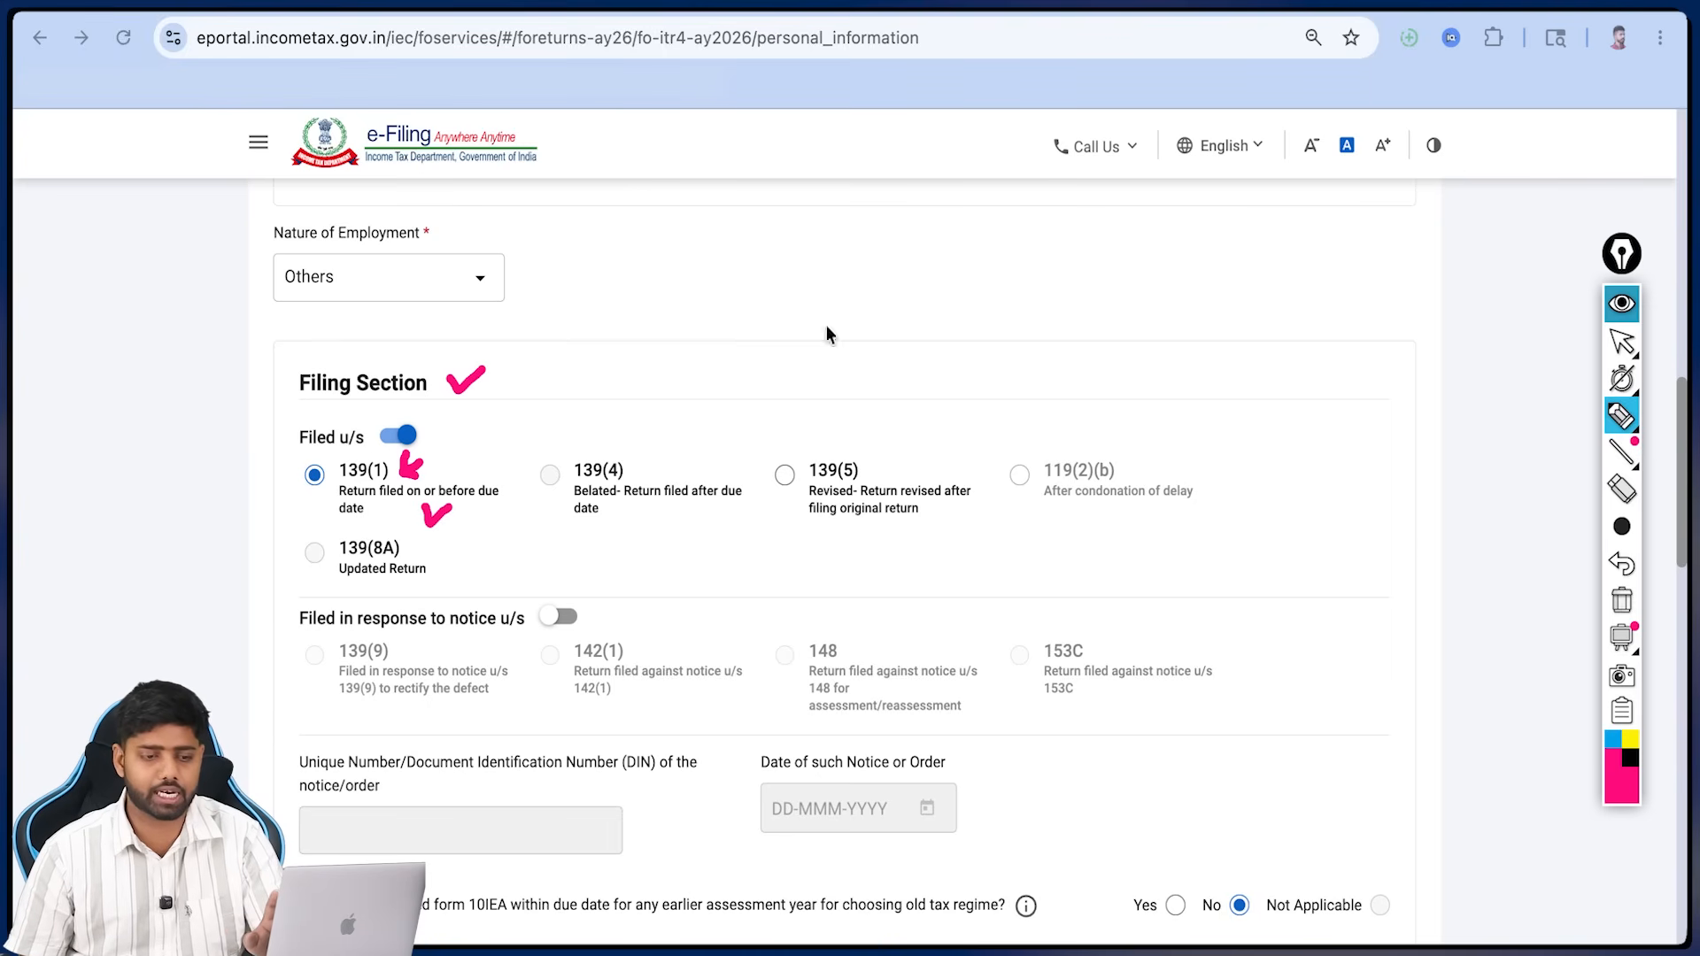
- Clear the pen marks and mark the 139(5) revised, 139(4) belated and 139(8A) updated return options
{"action": "left_click", "coordinate": [1622, 602]}
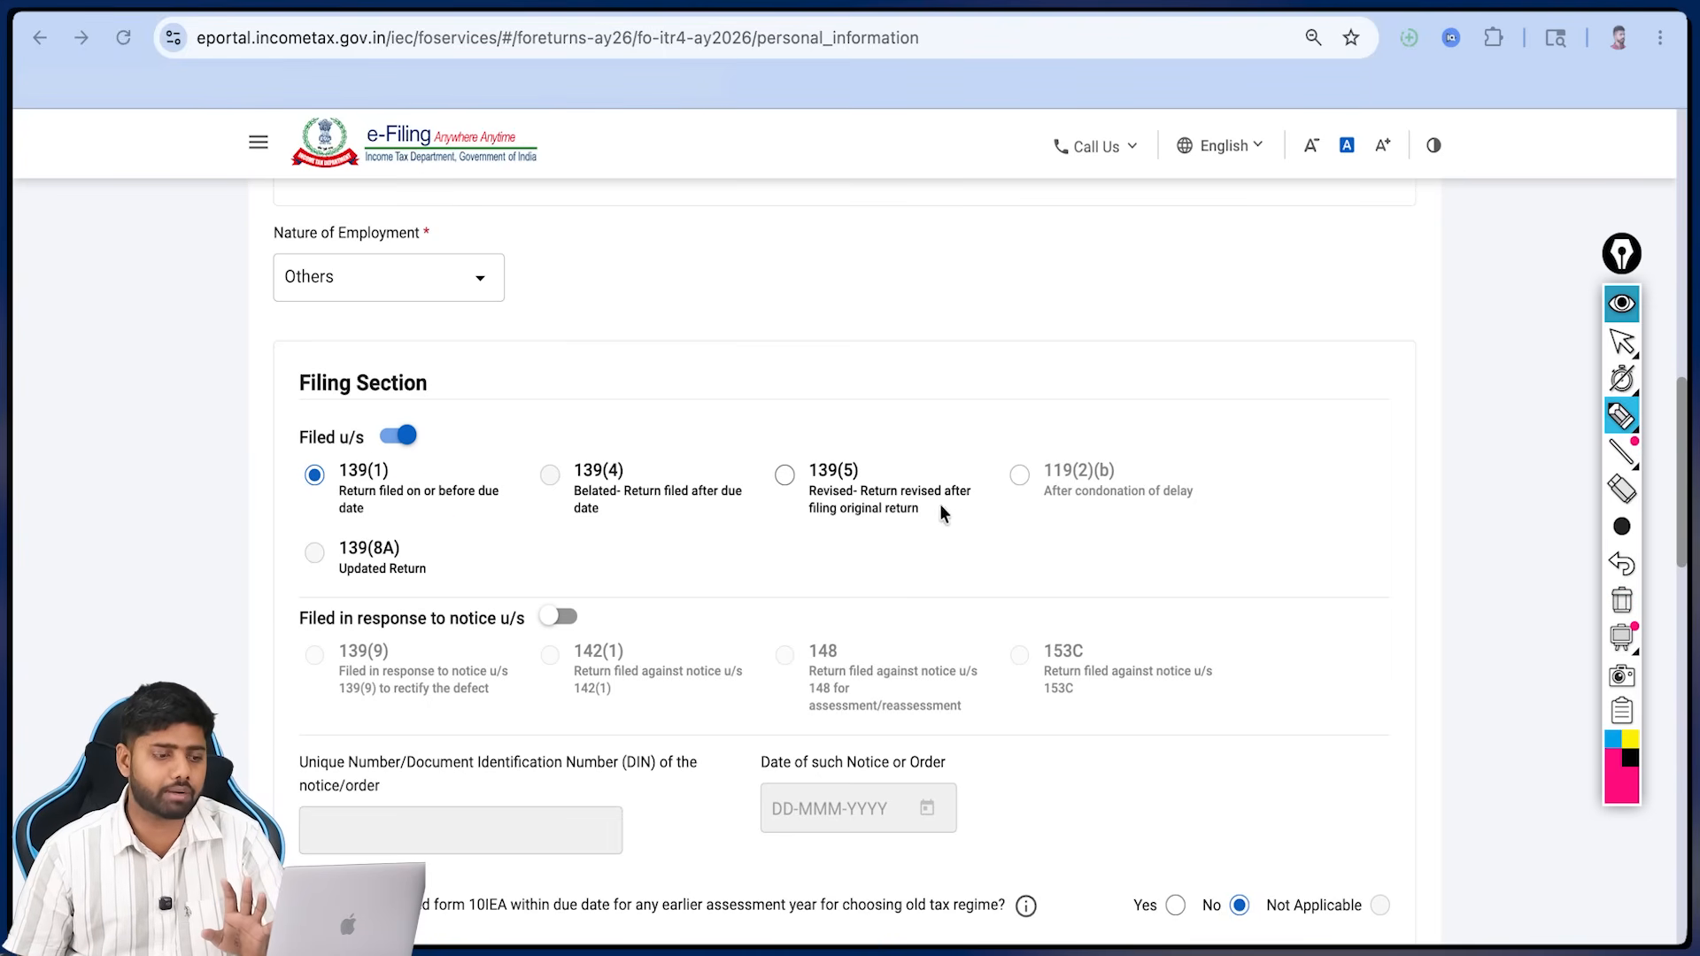
{"action": "mouse_move", "coordinate": [799, 501]}
{"action": "left_mouse_down"}
{"action": "mouse_move", "coordinate": [819, 554]}
{"action": "mouse_move", "coordinate": [966, 550]}
{"action": "left_mouse_up"}
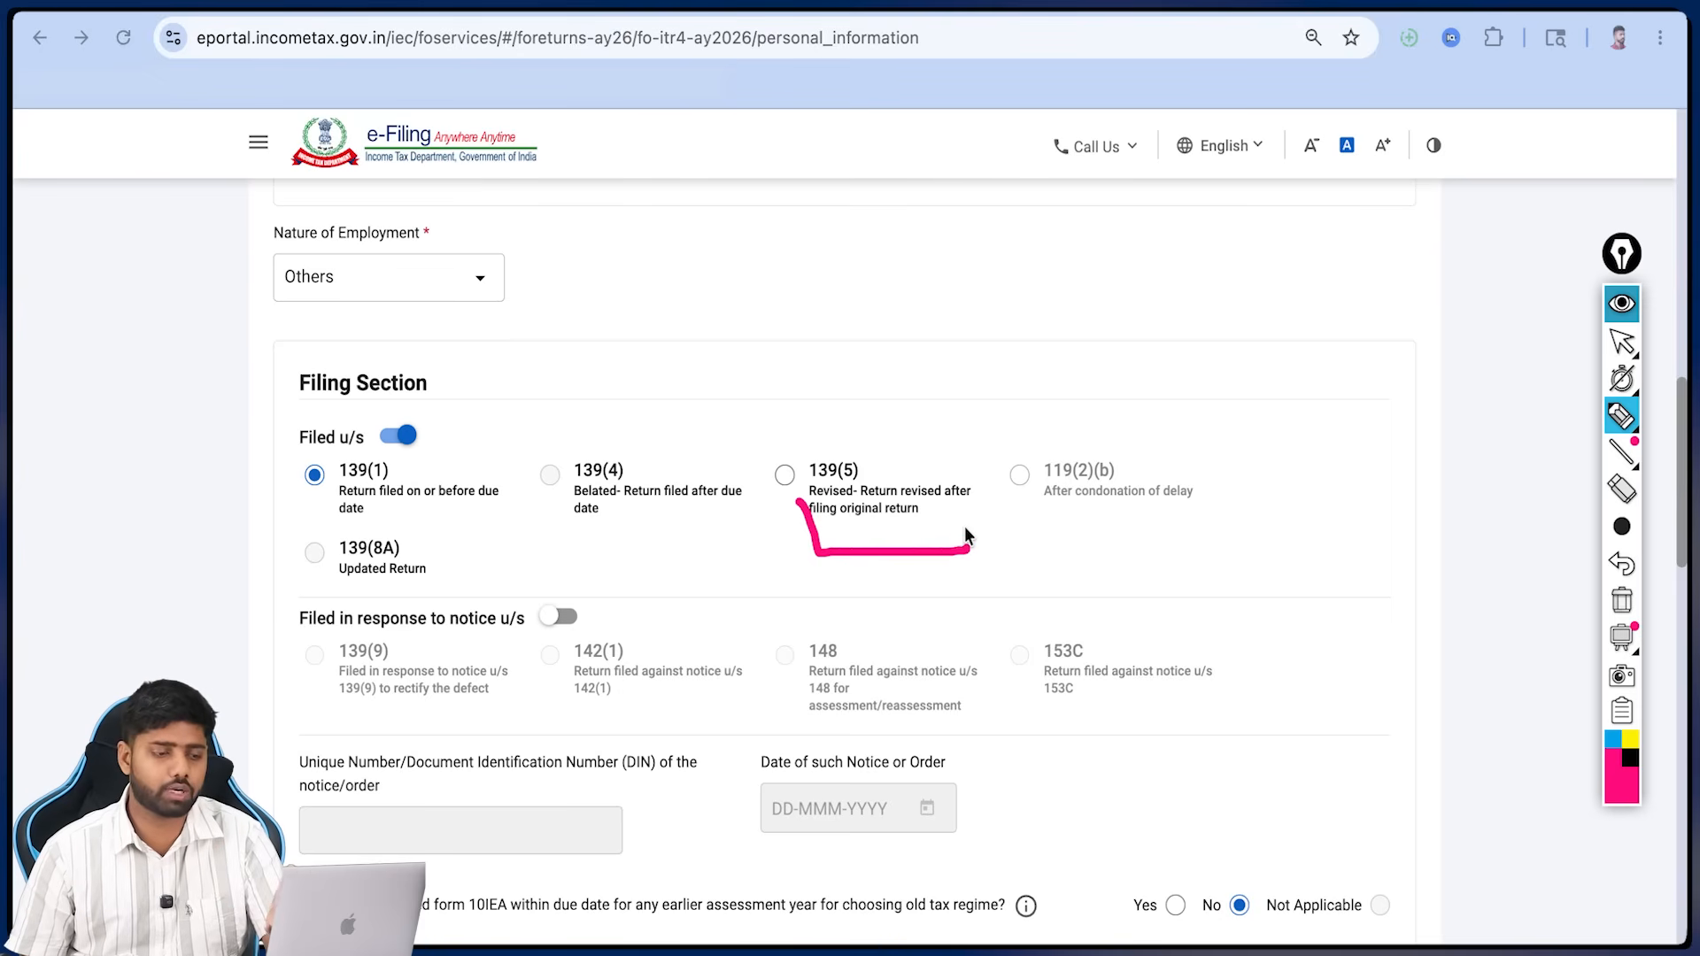
{"action": "left_click_drag", "start_coordinate": [921, 461], "coordinate": [944, 462]}
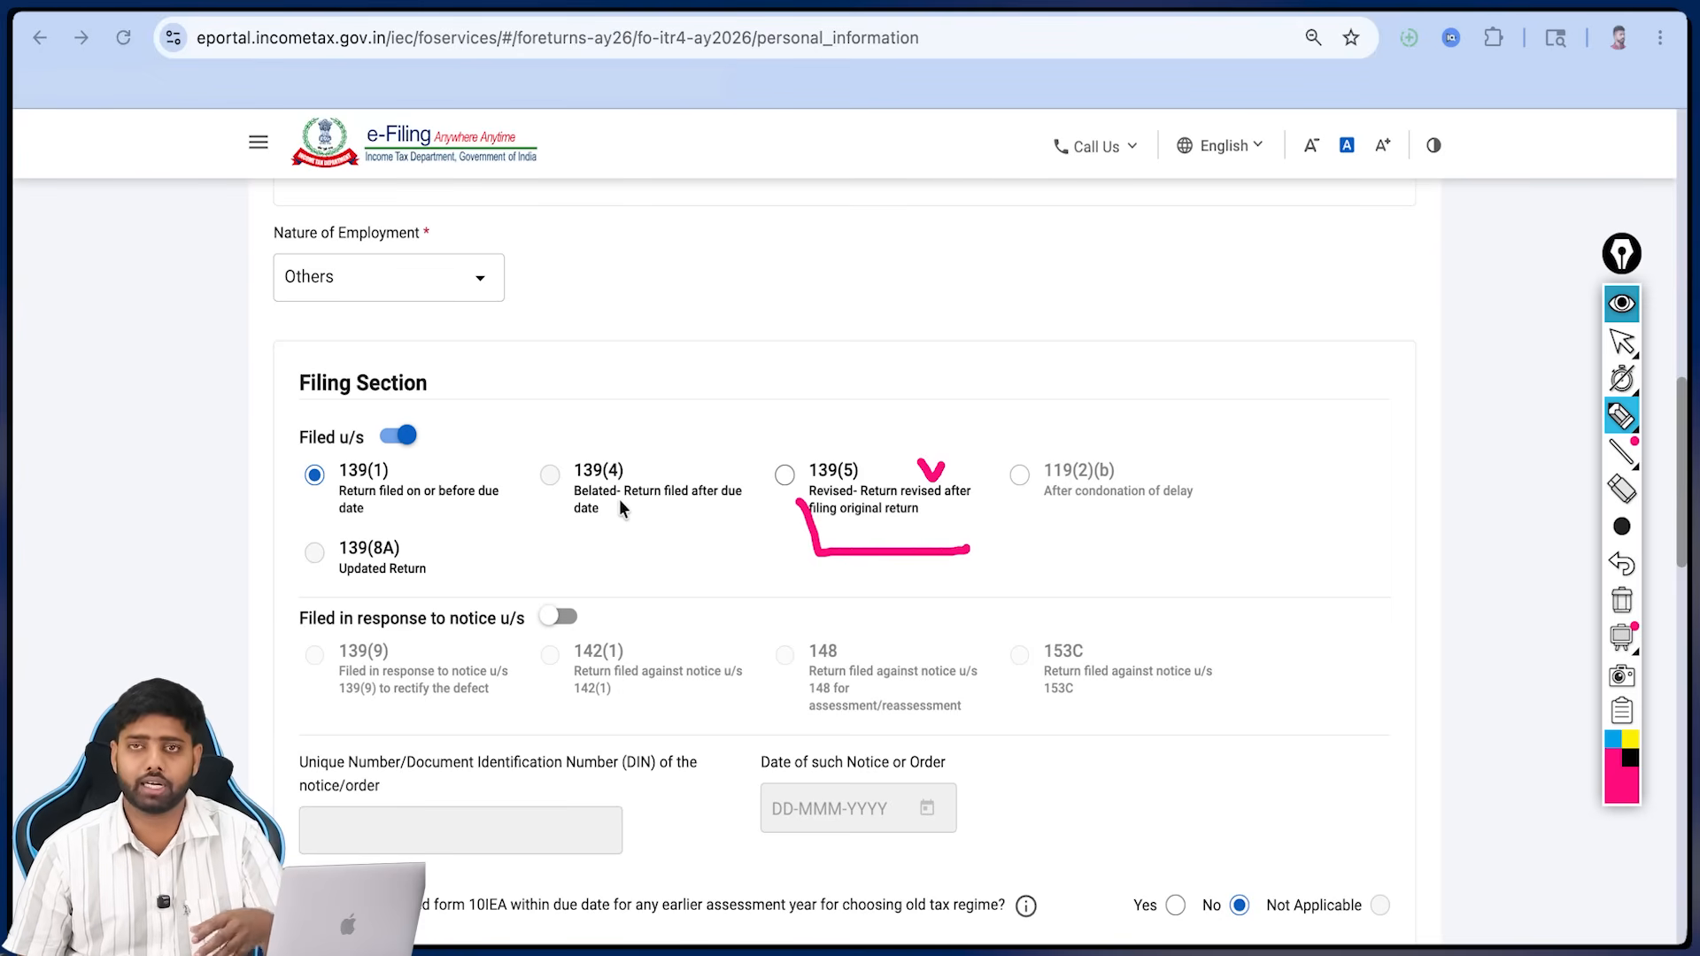
{"action": "left_click_drag", "start_coordinate": [623, 509], "coordinate": [632, 518]}
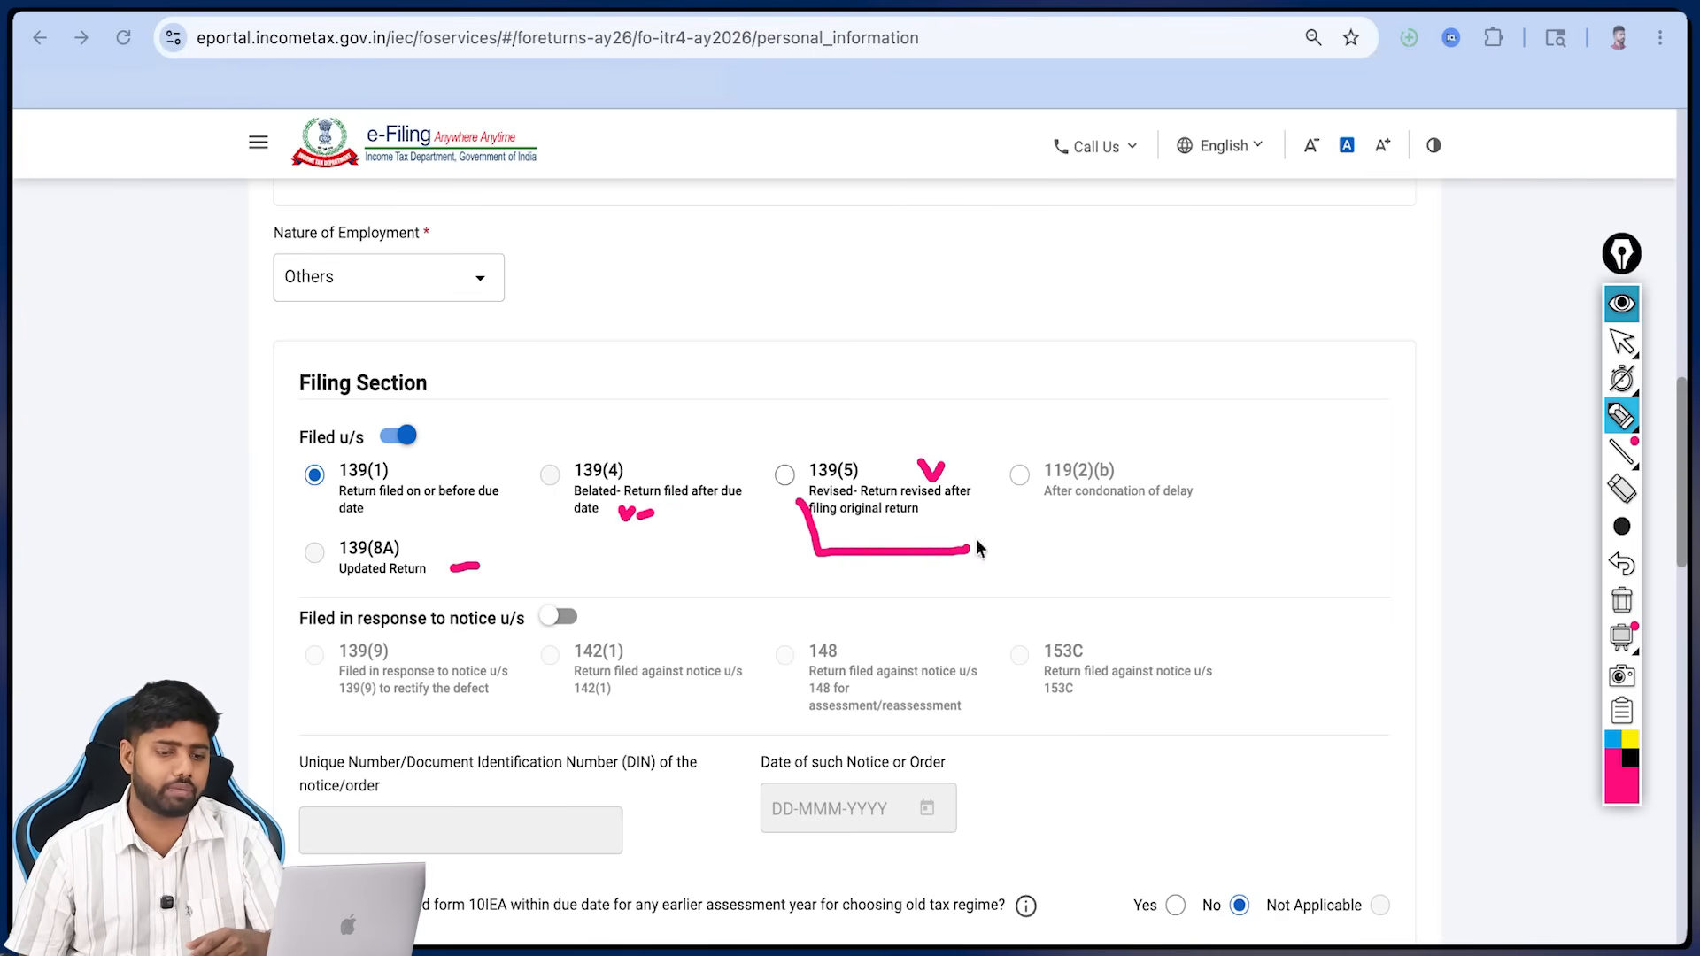
- Erase all pen marks and put a single mark beside the 139(1) option
{"action": "left_click", "coordinate": [1621, 600]}
{"action": "left_click_drag", "start_coordinate": [285, 486], "coordinate": [298, 487]}
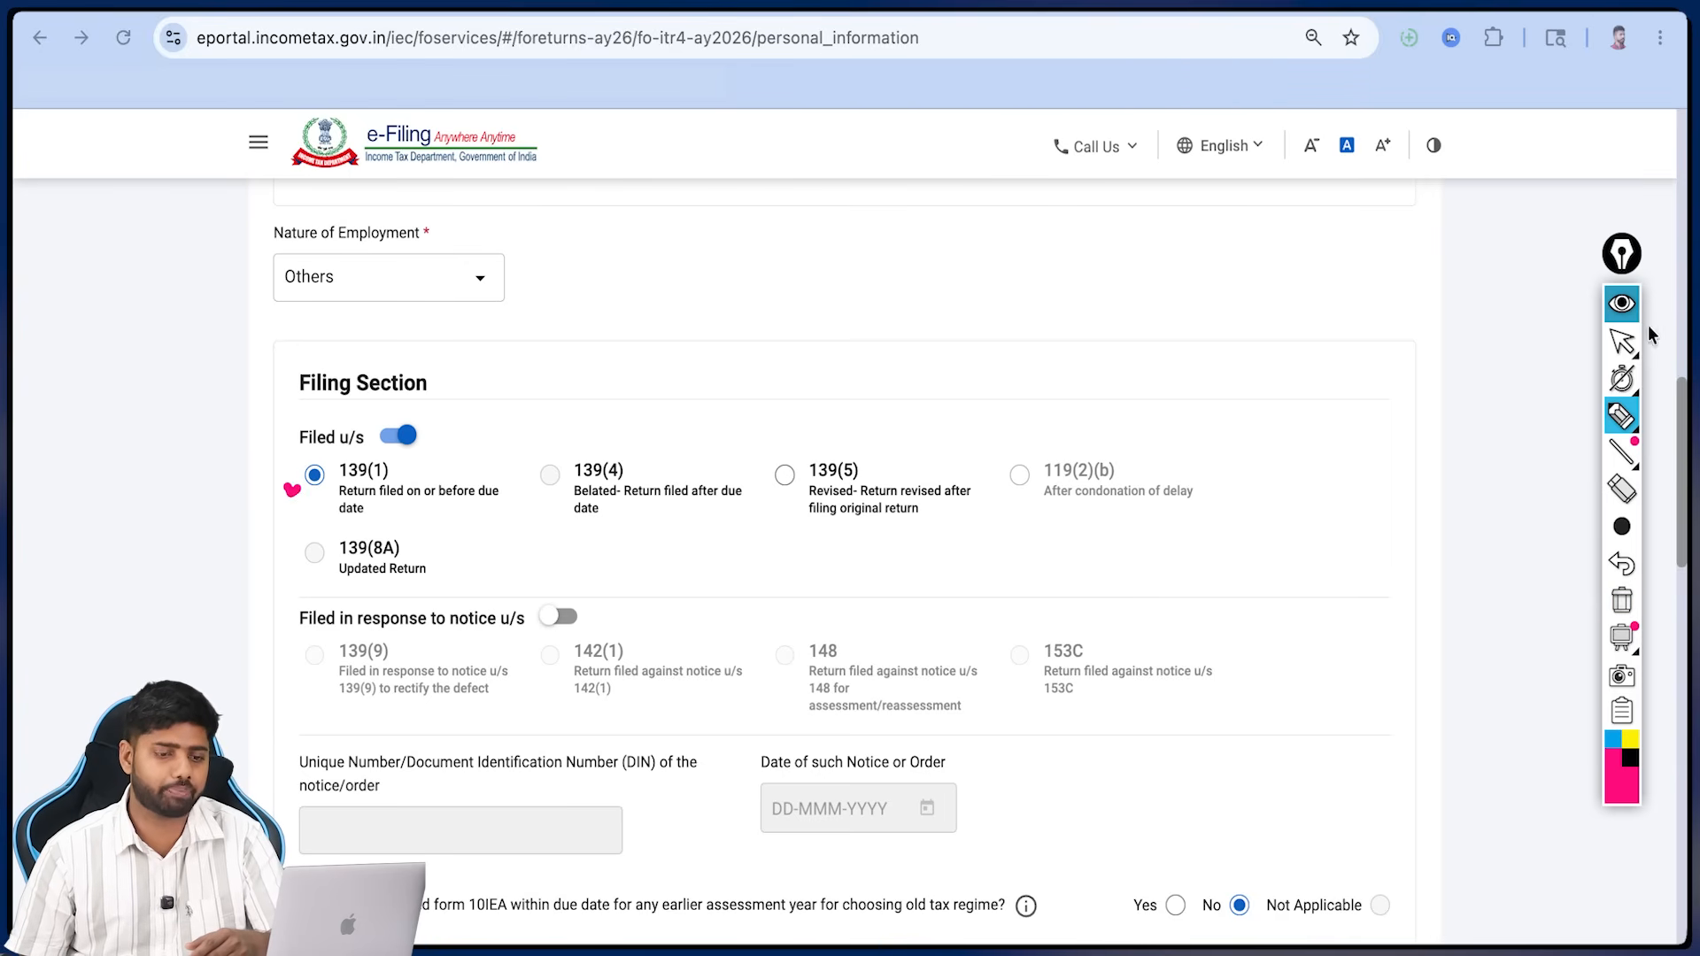
- Mark the No answers of both Form 10IEA questions with the pen and draw an arrow from the first question to the second
{"action": "key", "text": "Escape"}
{"action": "scroll", "coordinate": [1452, 407], "scroll_direction": "down", "scroll_amount": 5}
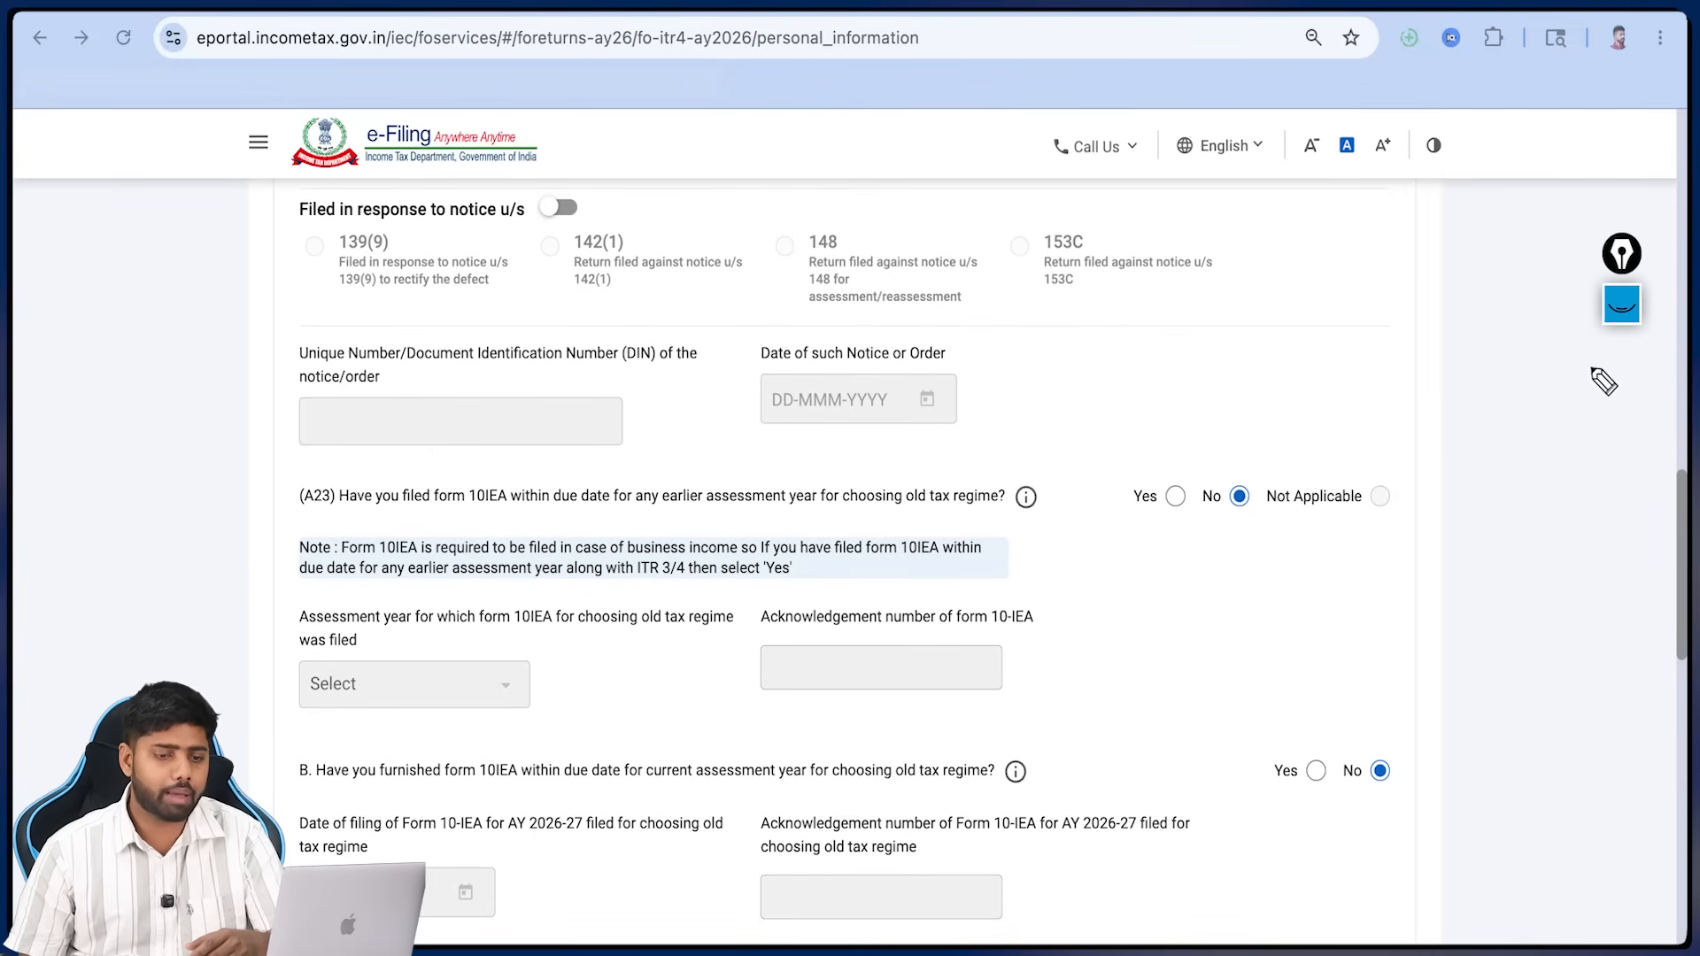
{"action": "left_click", "coordinate": [1612, 306]}
{"action": "left_click", "coordinate": [1621, 606]}
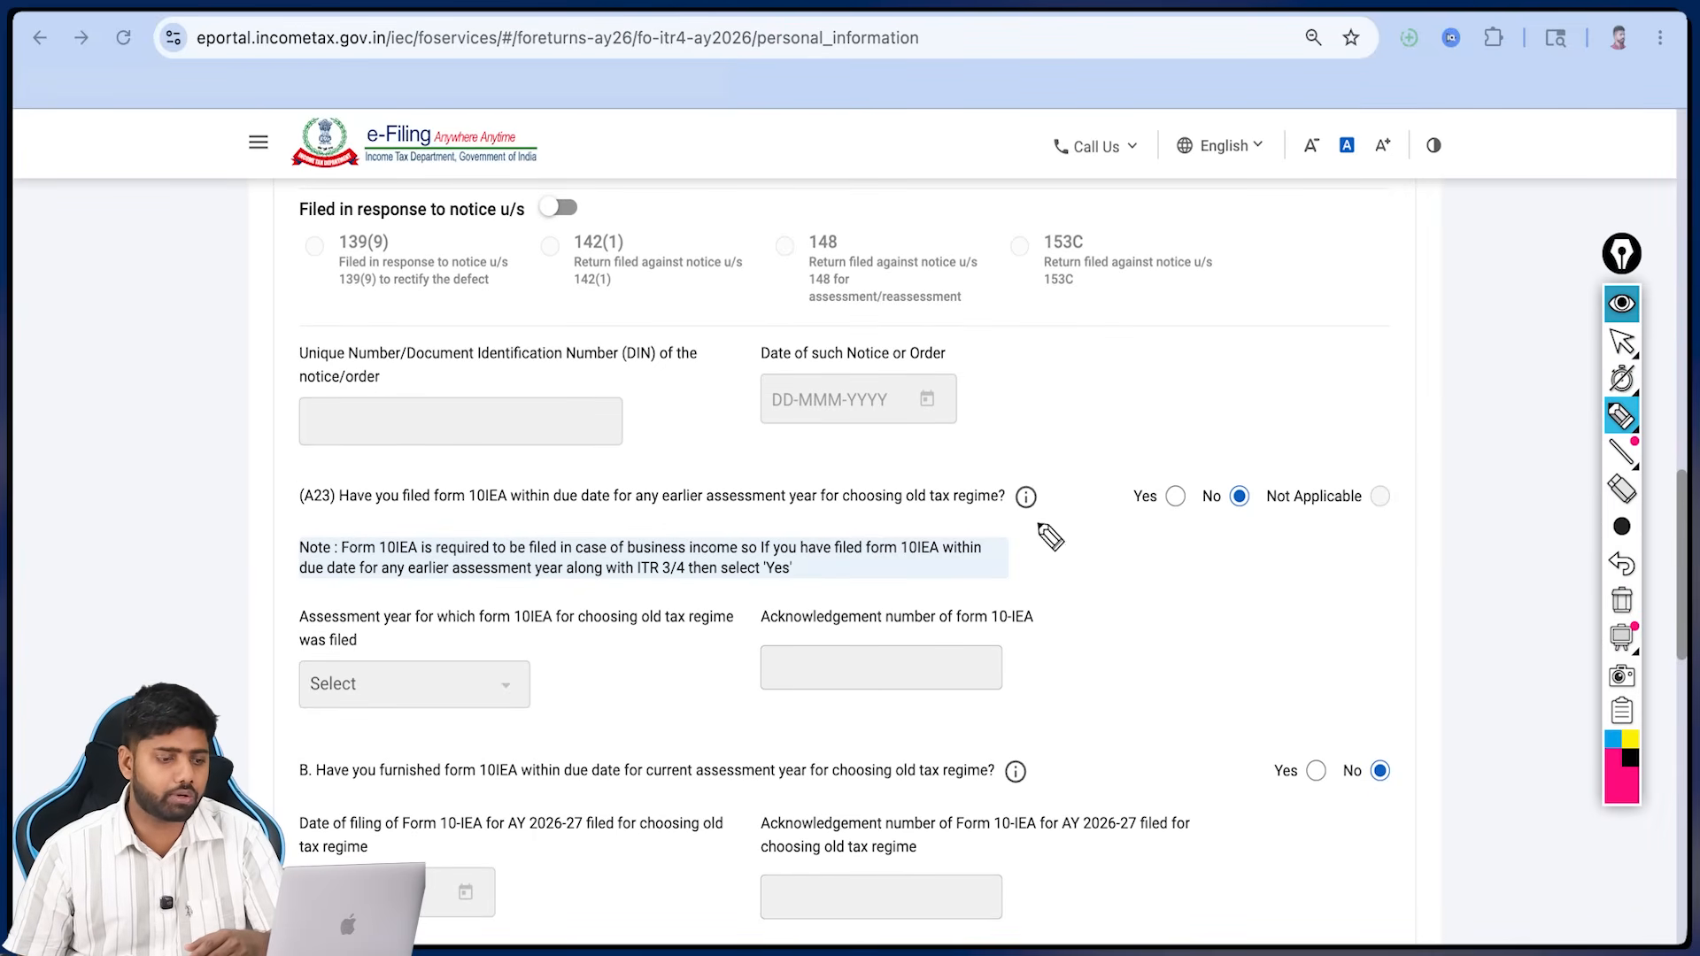
{"action": "left_click_drag", "start_coordinate": [1025, 522], "coordinate": [1051, 513]}
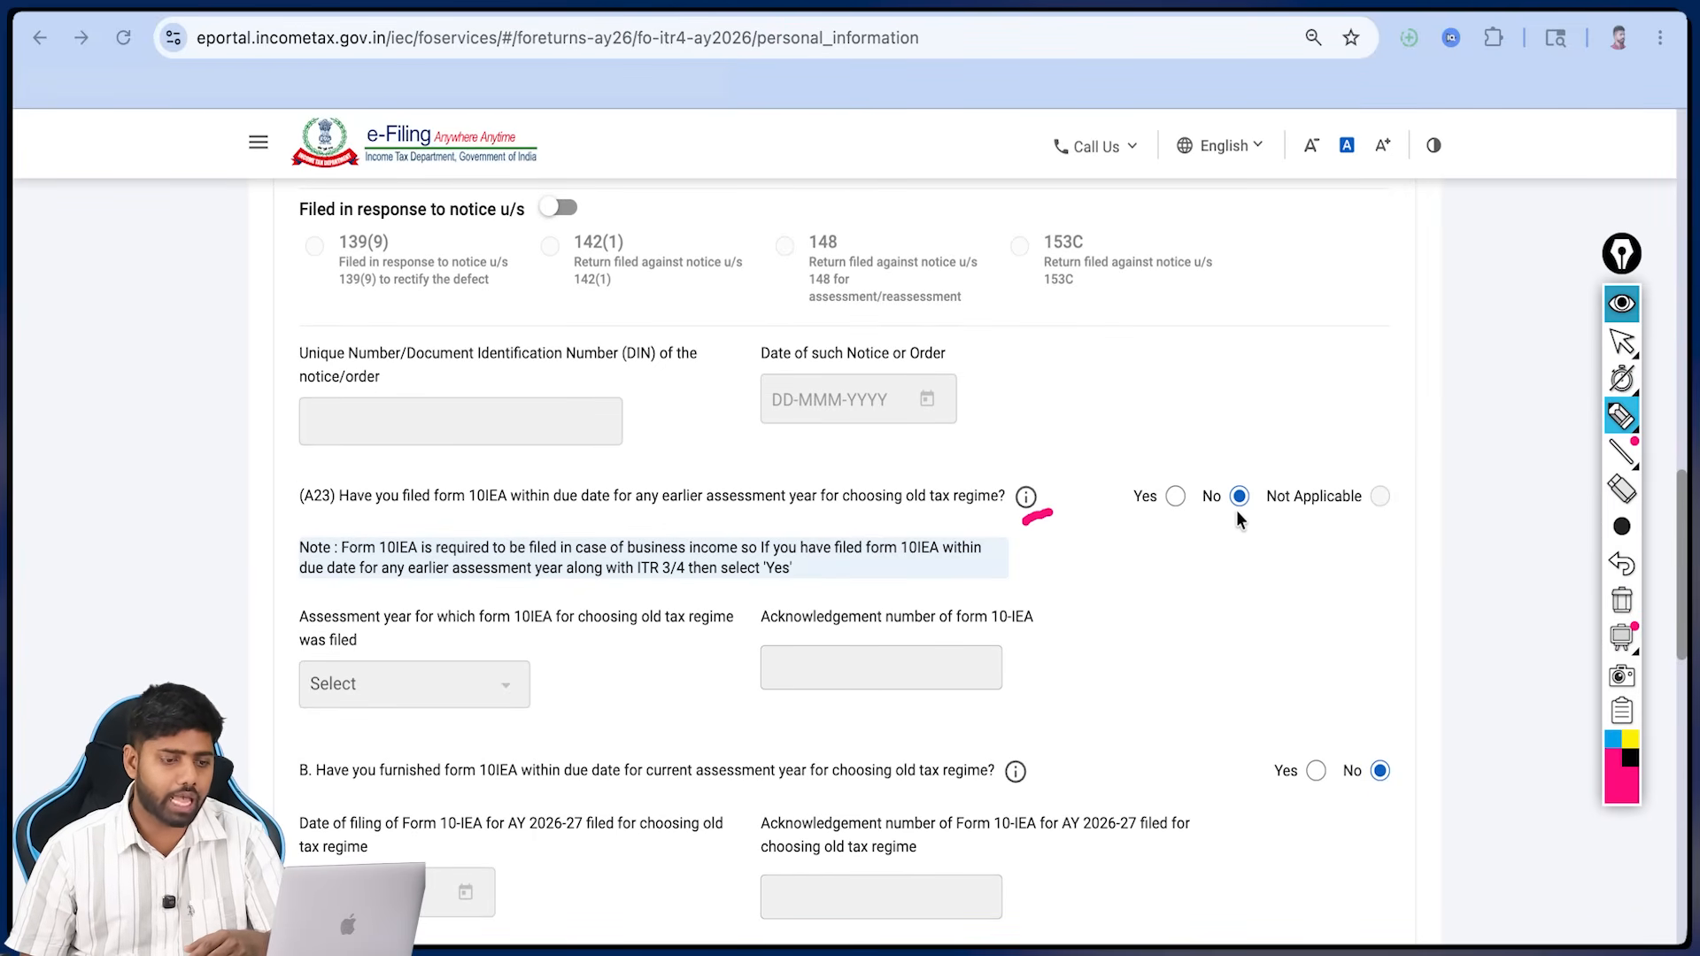
{"action": "left_click_drag", "start_coordinate": [1237, 511], "coordinate": [1245, 519]}
{"action": "mouse_move", "coordinate": [1123, 499]}
{"action": "left_mouse_down"}
{"action": "mouse_move", "coordinate": [1100, 553]}
{"action": "mouse_move", "coordinate": [1208, 751]}
{"action": "mouse_move", "coordinate": [1173, 781]}
{"action": "left_mouse_up"}
{"action": "left_click_drag", "start_coordinate": [1187, 717], "coordinate": [1208, 750]}
{"action": "left_click_drag", "start_coordinate": [1373, 783], "coordinate": [1399, 772]}
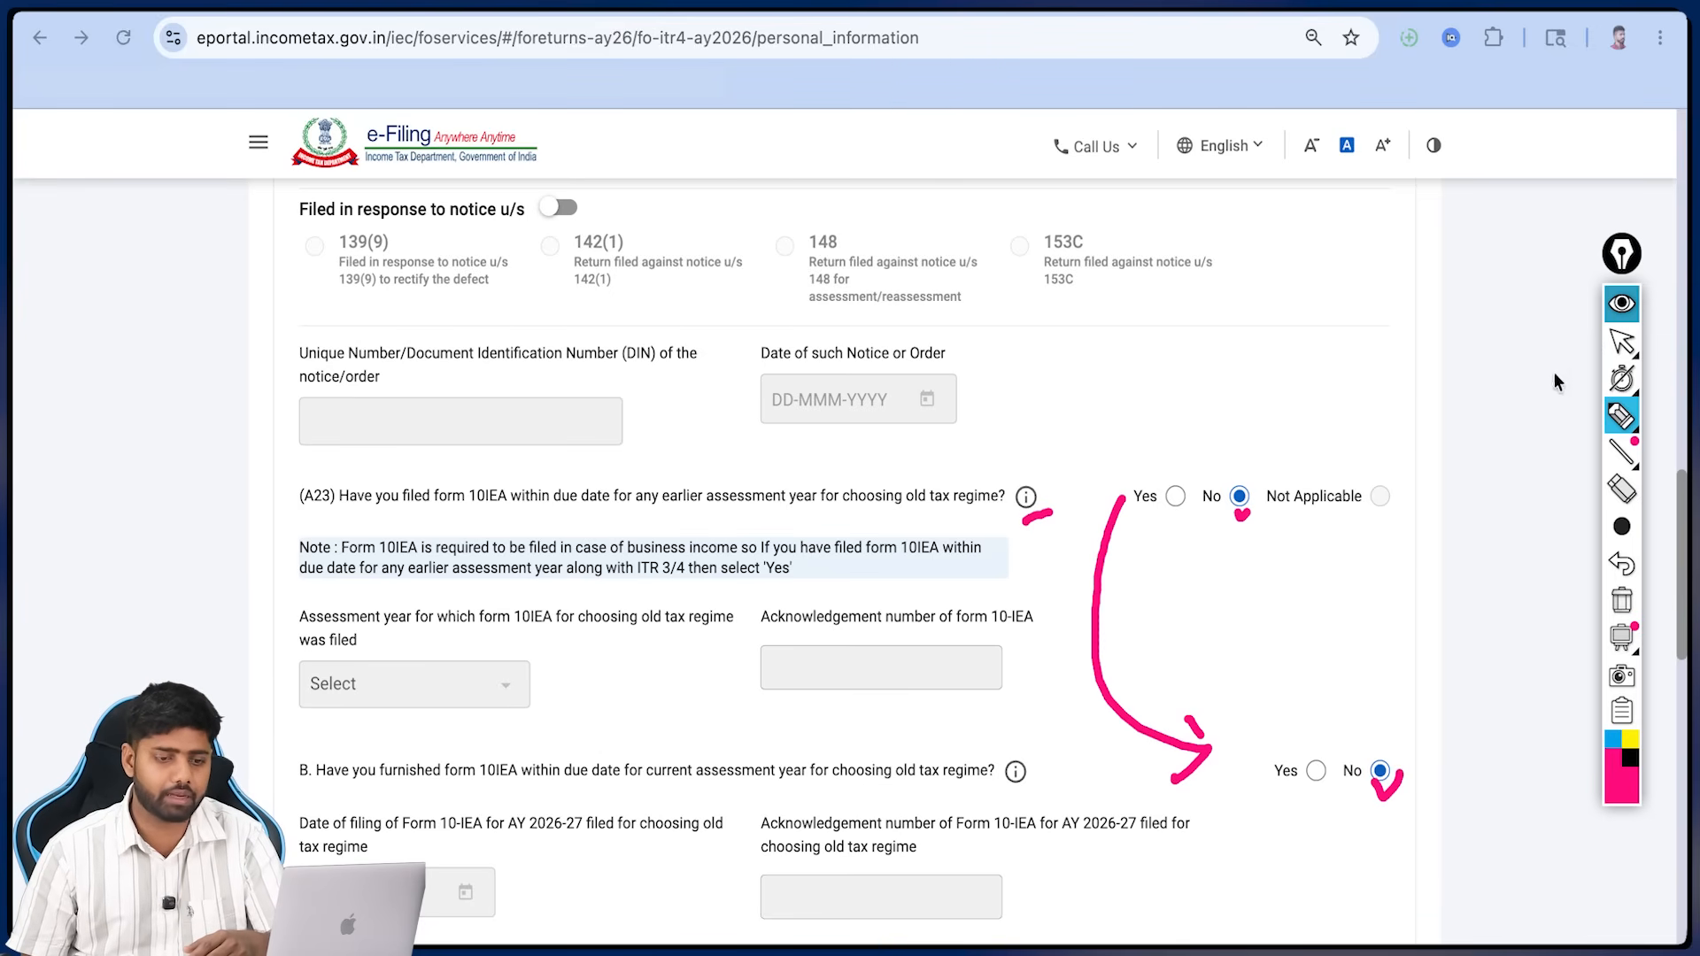
- Clear the pen marks, underline the representative assessee question and mark its No answer
{"action": "scroll", "coordinate": [1554, 372], "scroll_direction": "down", "scroll_amount": 10}
{"action": "left_click", "coordinate": [1621, 599]}
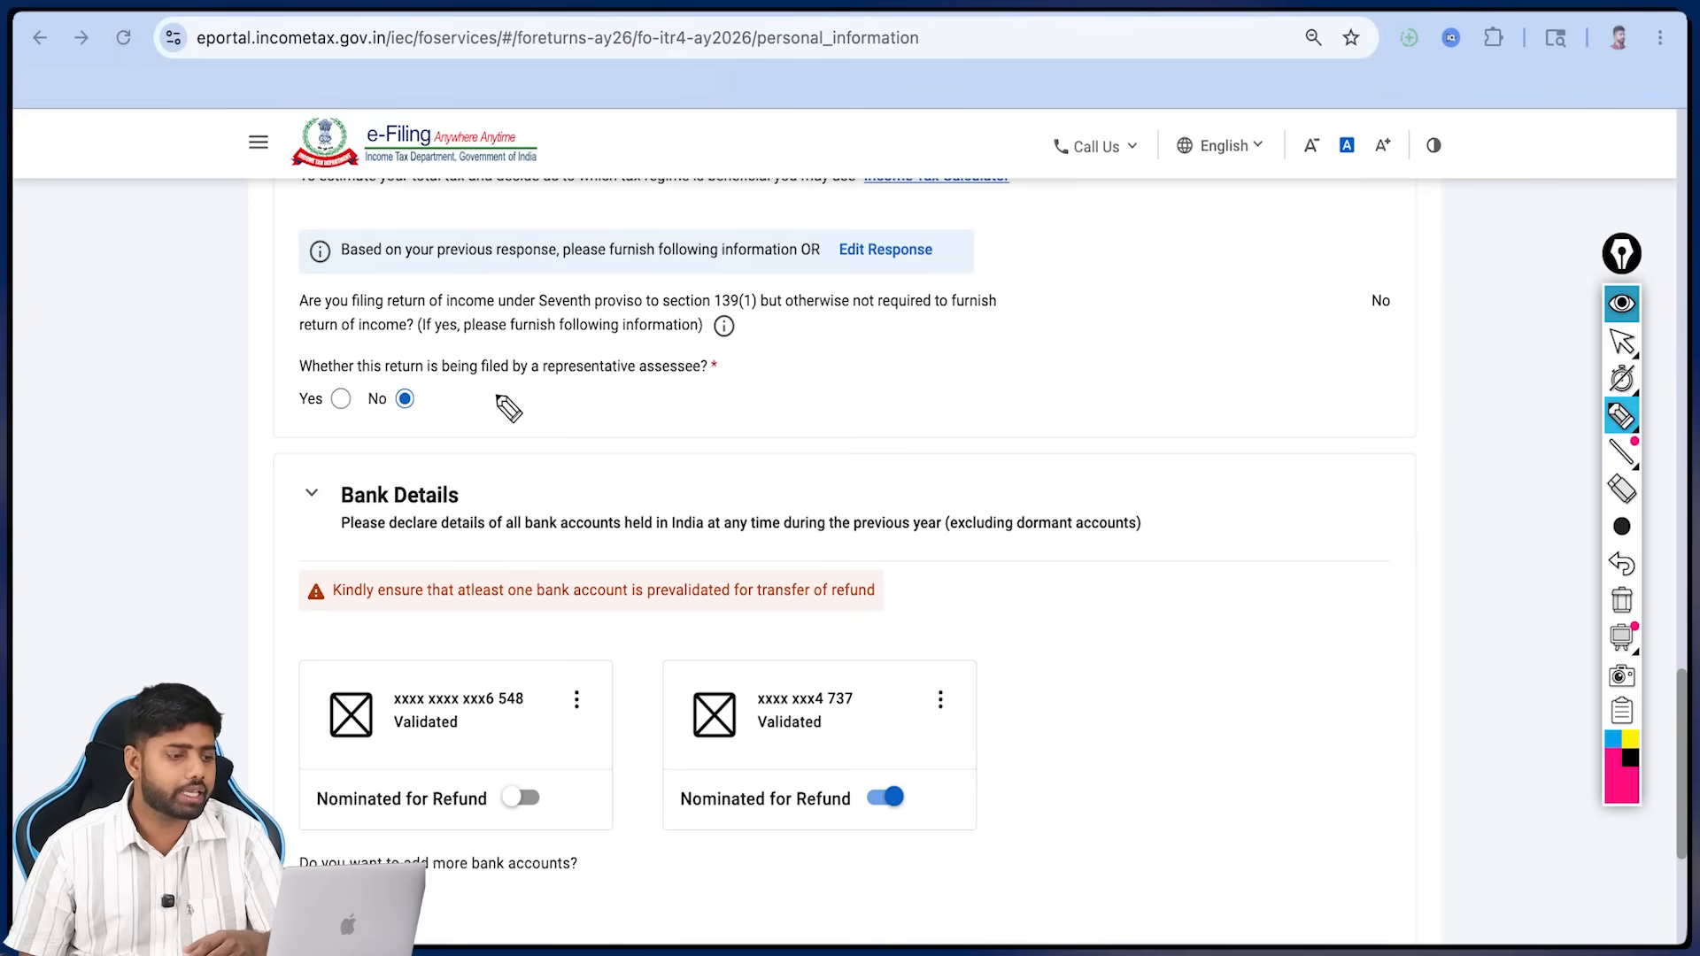
{"action": "left_click_drag", "start_coordinate": [520, 387], "coordinate": [671, 384]}
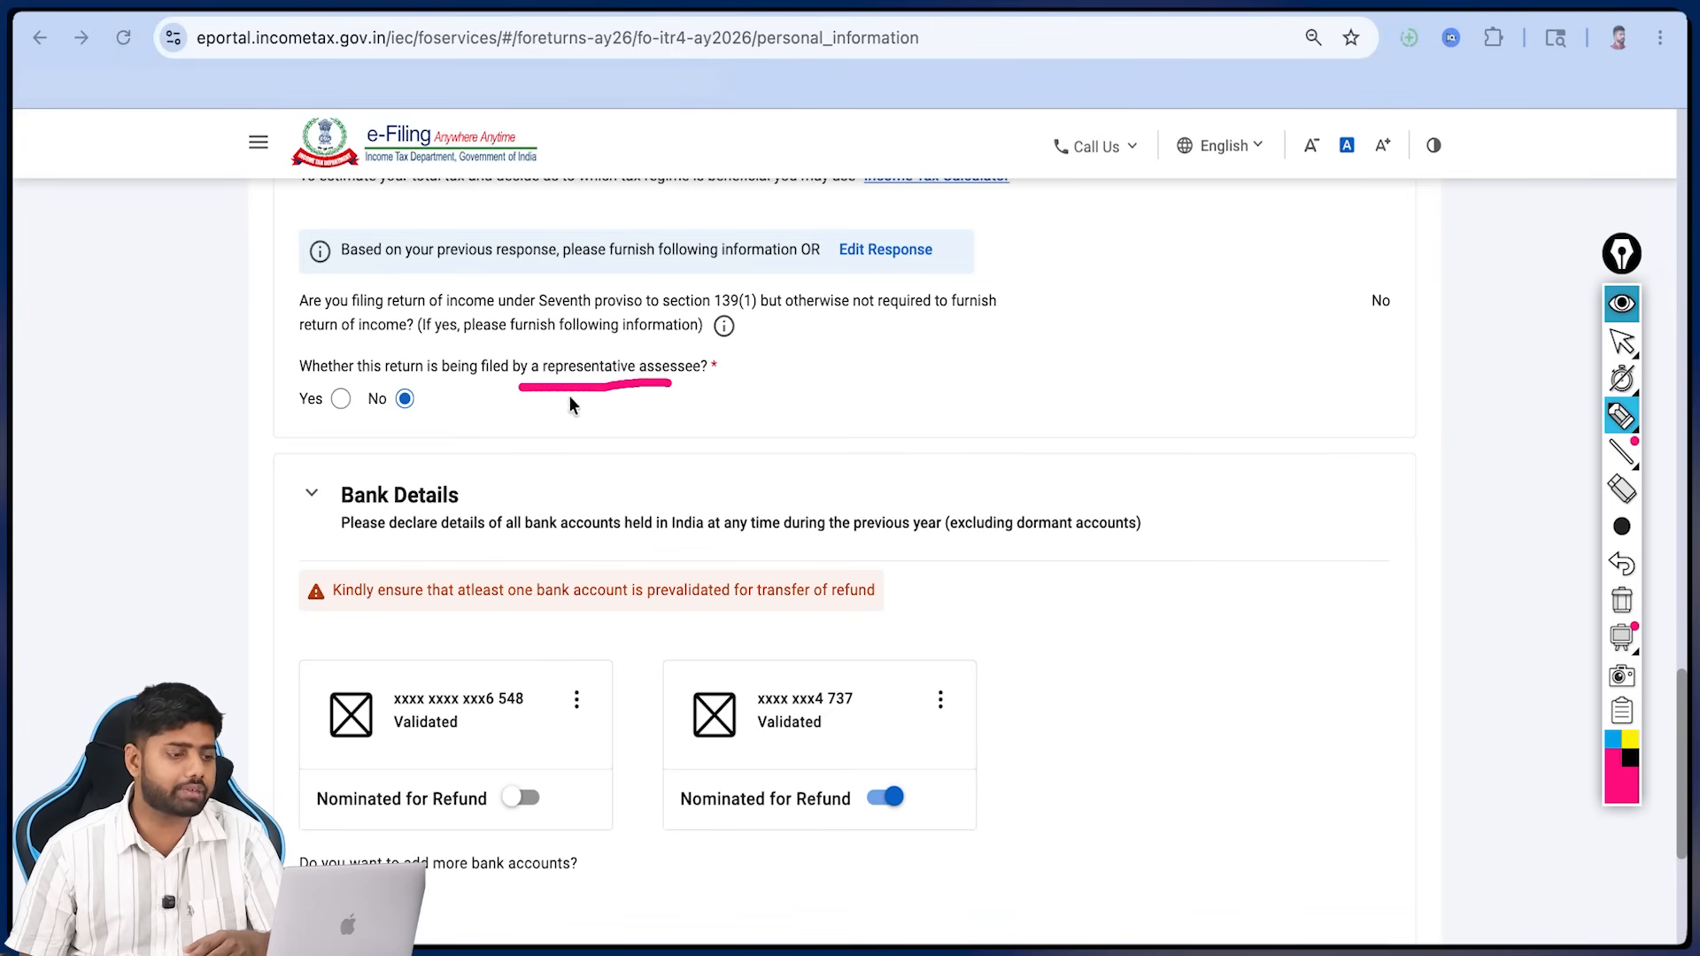
{"action": "left_click_drag", "start_coordinate": [431, 409], "coordinate": [470, 397]}
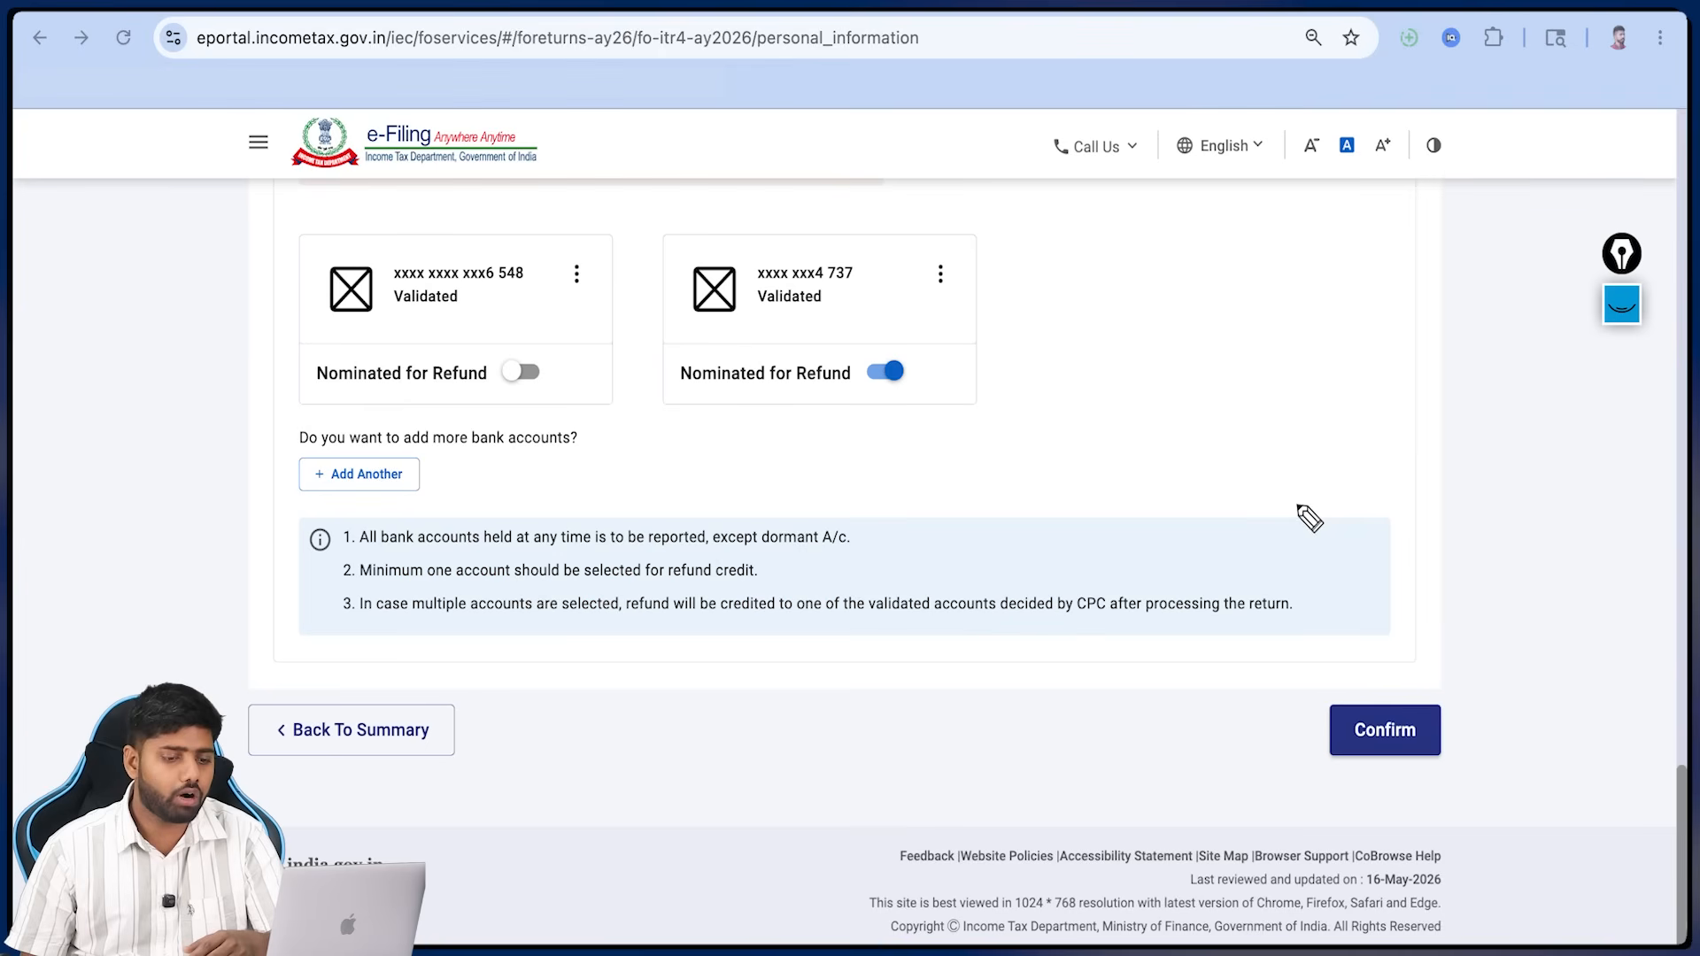
- Confirm the Part A personal information and mark the Part A and Gross Total Income rows of the return summary with the pen
{"action": "left_click", "coordinate": [1368, 728]}
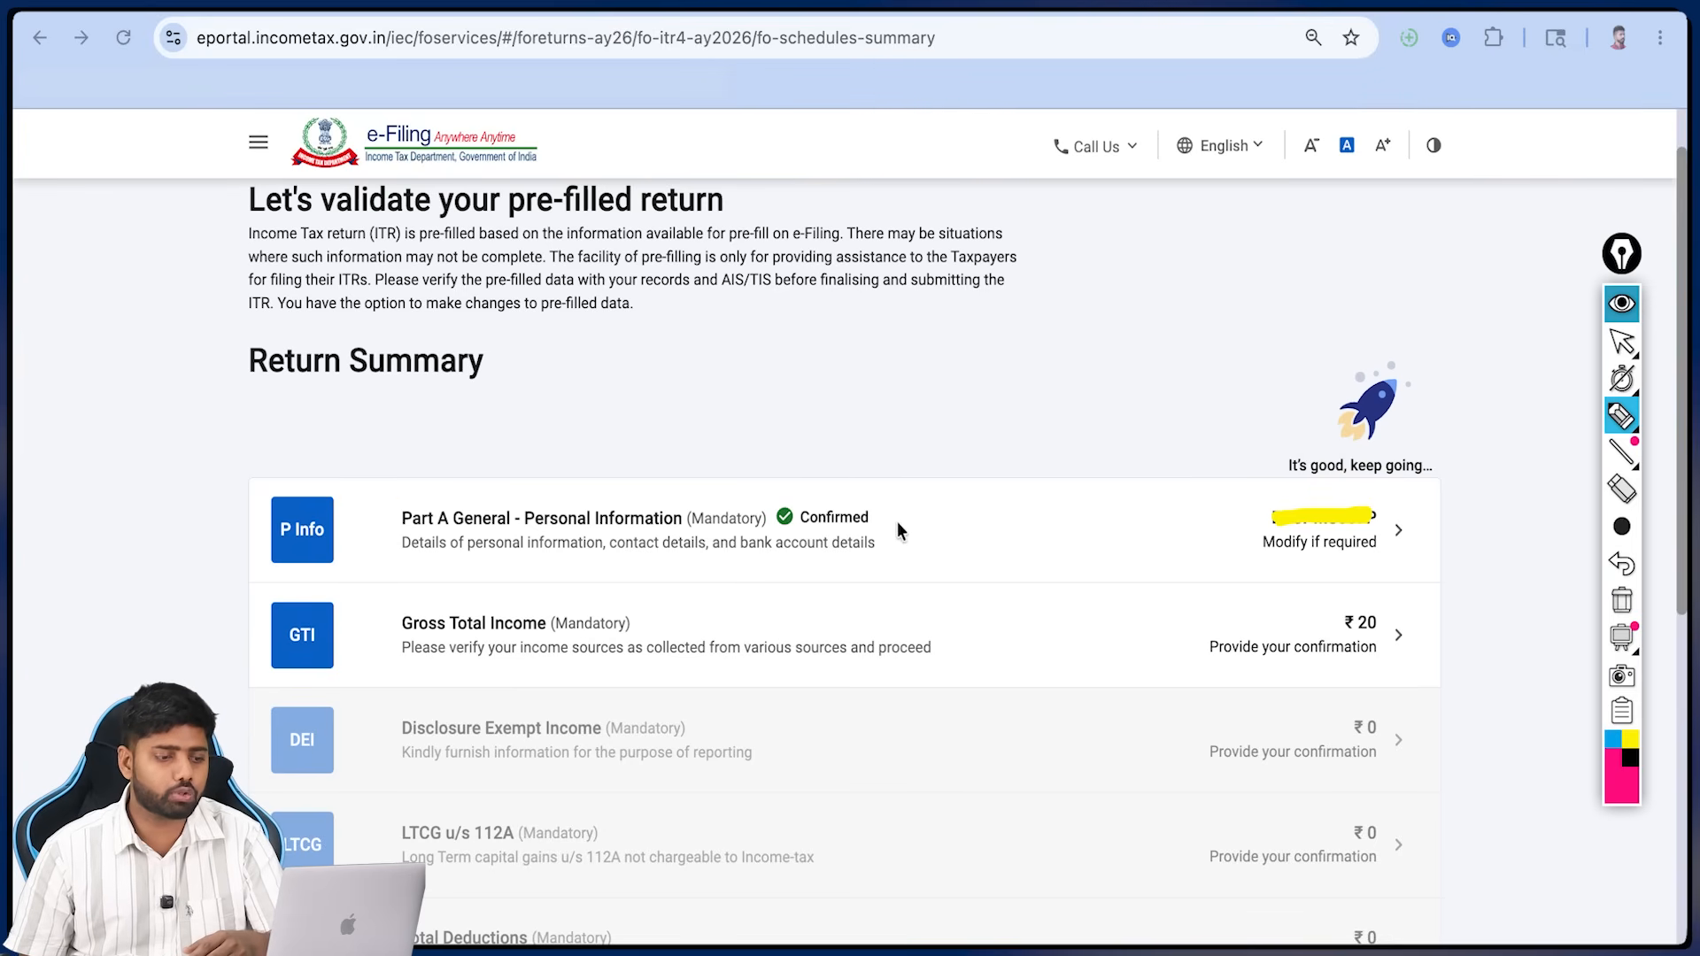
{"action": "mouse_move", "coordinate": [894, 520]}
{"action": "left_mouse_down"}
{"action": "mouse_move", "coordinate": [953, 486]}
{"action": "mouse_move", "coordinate": [892, 519]}
{"action": "mouse_move", "coordinate": [958, 581]}
{"action": "mouse_move", "coordinate": [905, 583]}
{"action": "mouse_move", "coordinate": [929, 598]}
{"action": "left_mouse_up"}
{"action": "left_click_drag", "start_coordinate": [723, 621], "coordinate": [768, 602]}
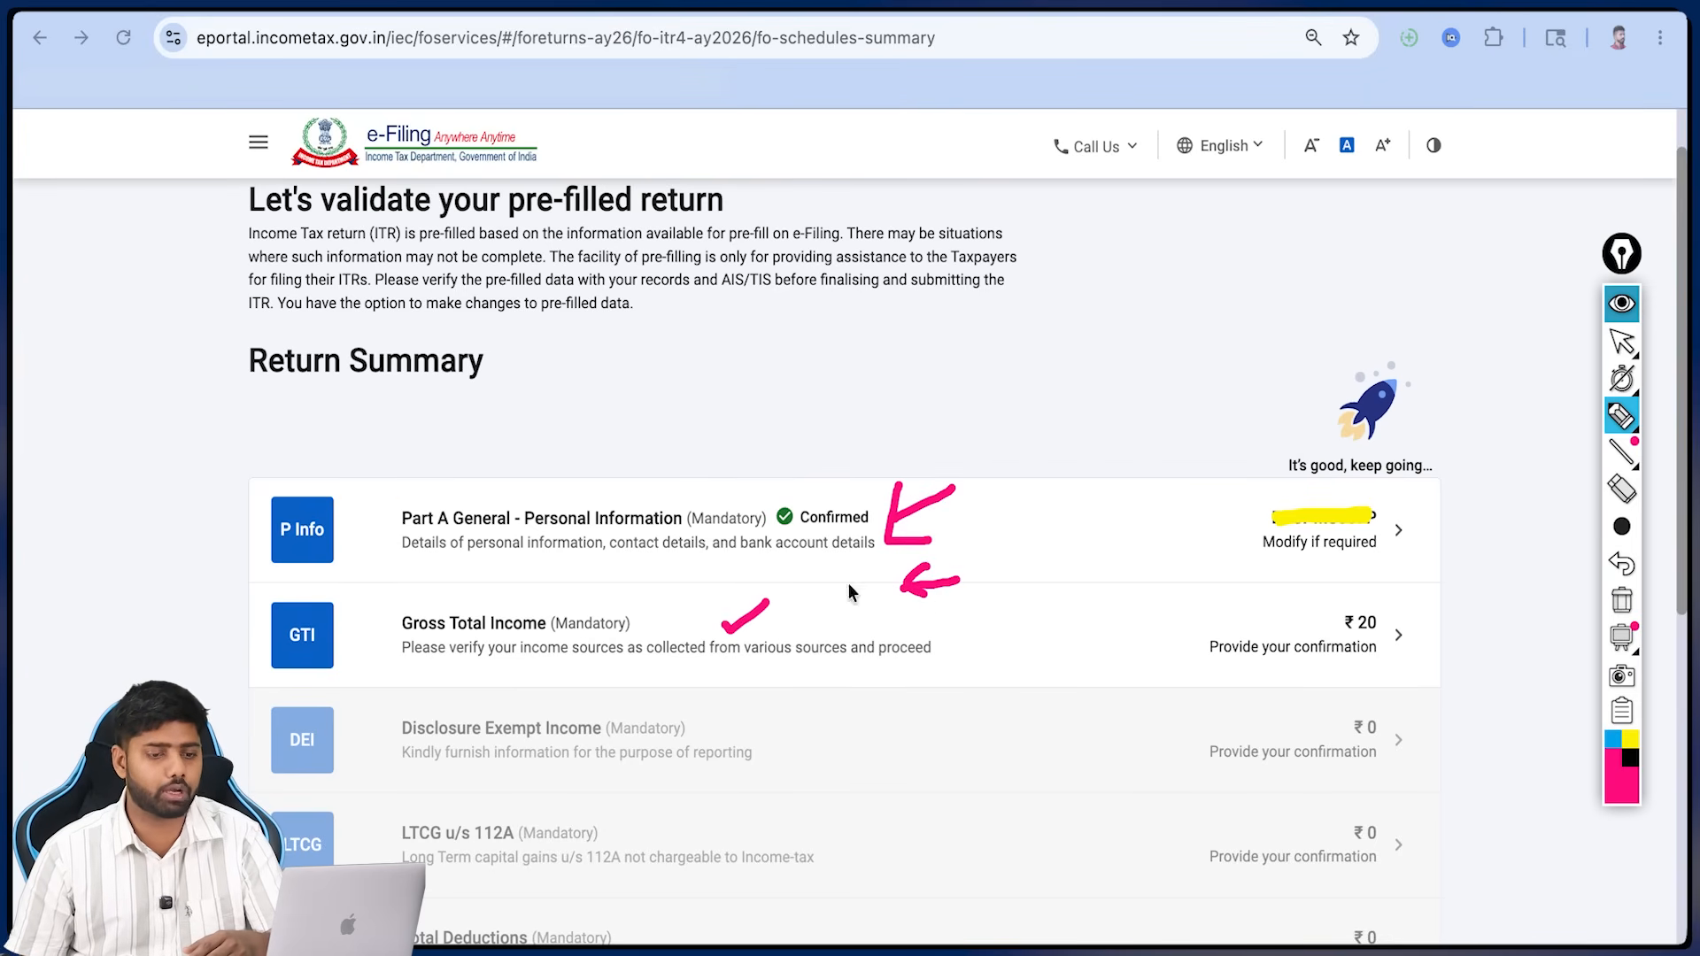
- Open the Gross Total Income section and look through its income heads
{"action": "left_click", "coordinate": [1620, 303]}
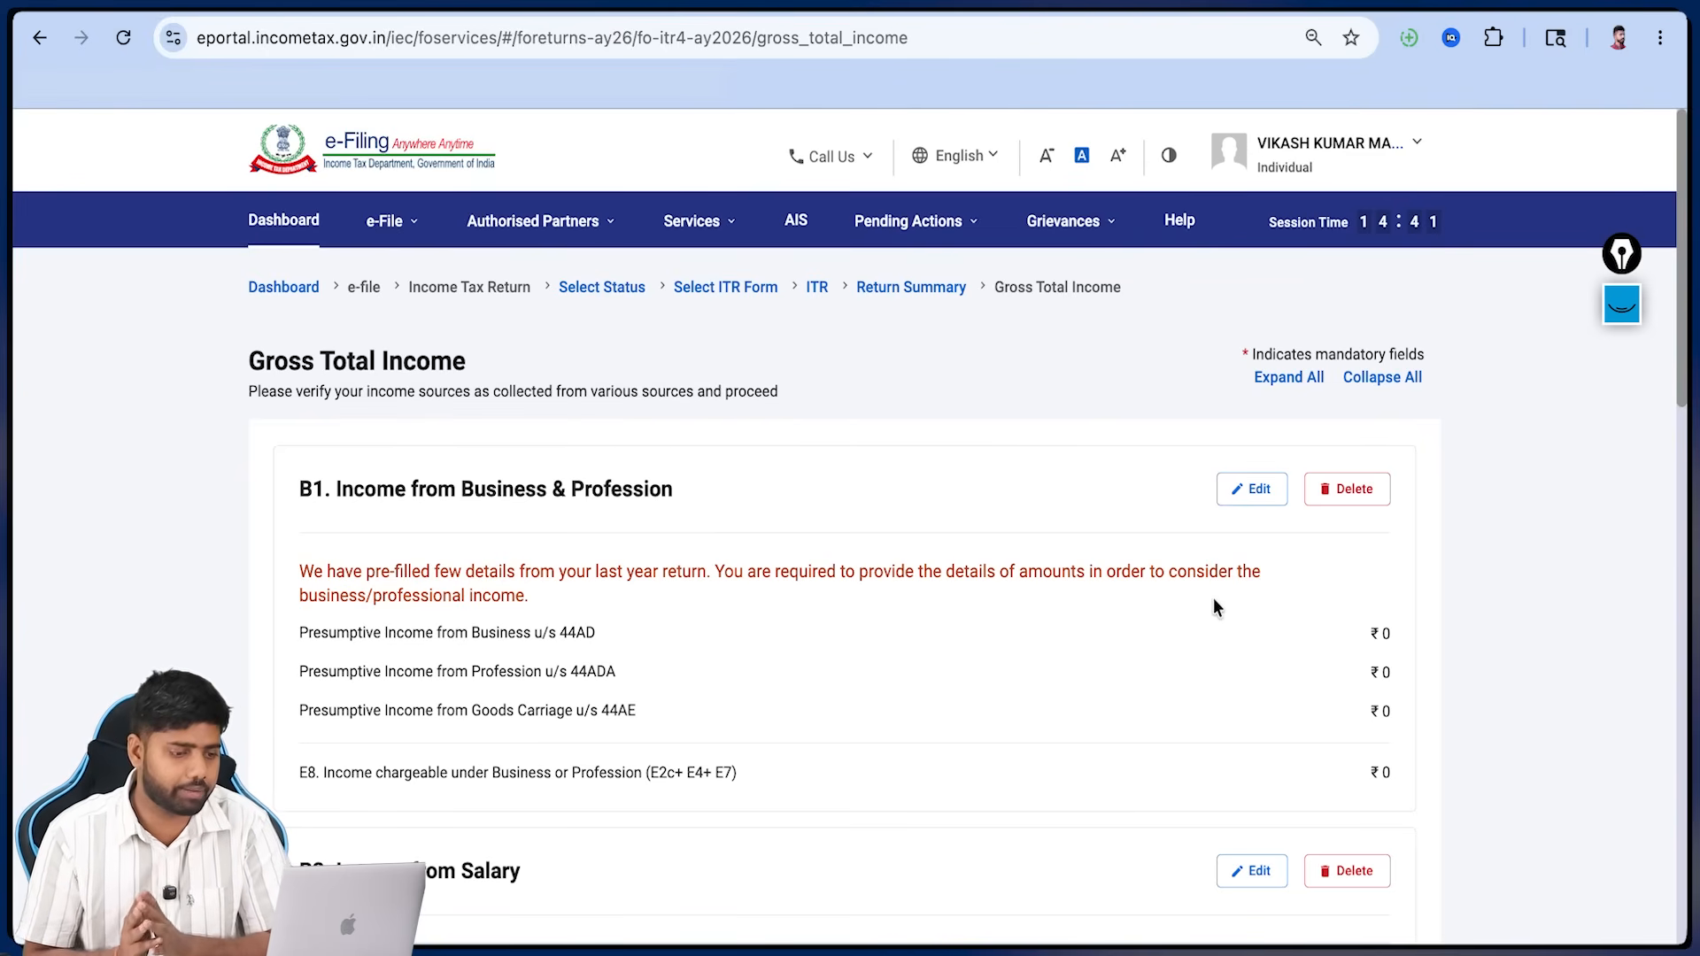
{"action": "scroll", "coordinate": [1195, 425], "scroll_direction": "down", "scroll_amount": 5}
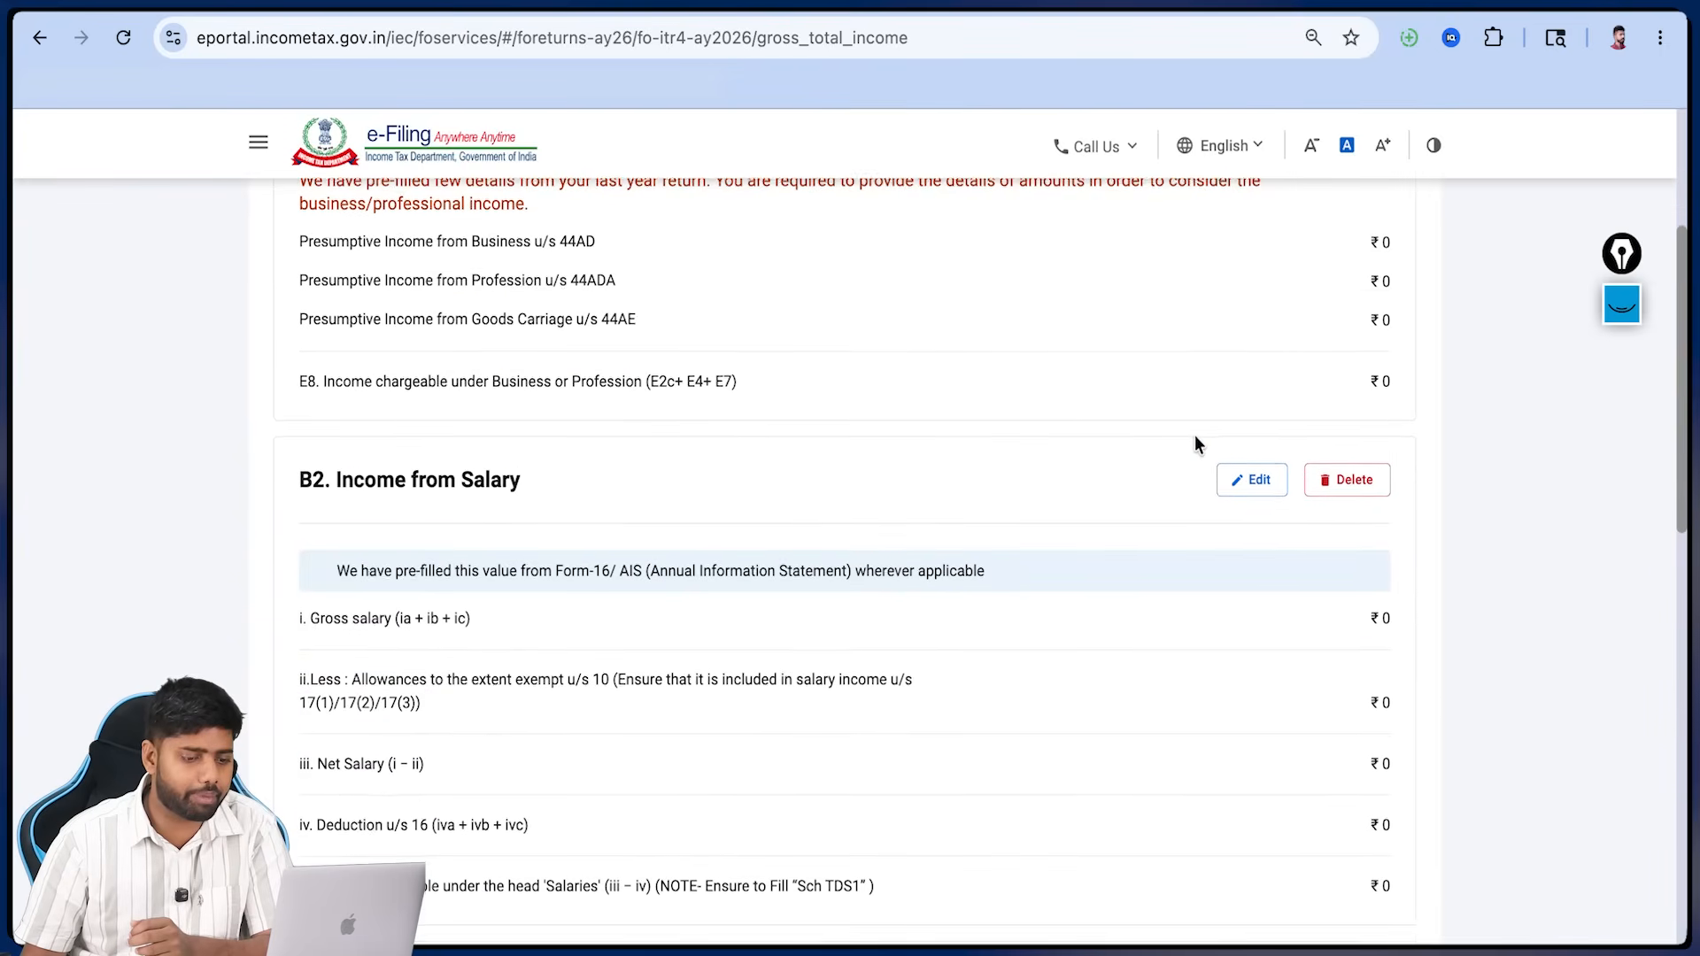
{"action": "scroll", "coordinate": [1194, 430], "scroll_direction": "down", "scroll_amount": 10}
{"action": "scroll", "coordinate": [1194, 425], "scroll_direction": "up", "scroll_amount": 15}
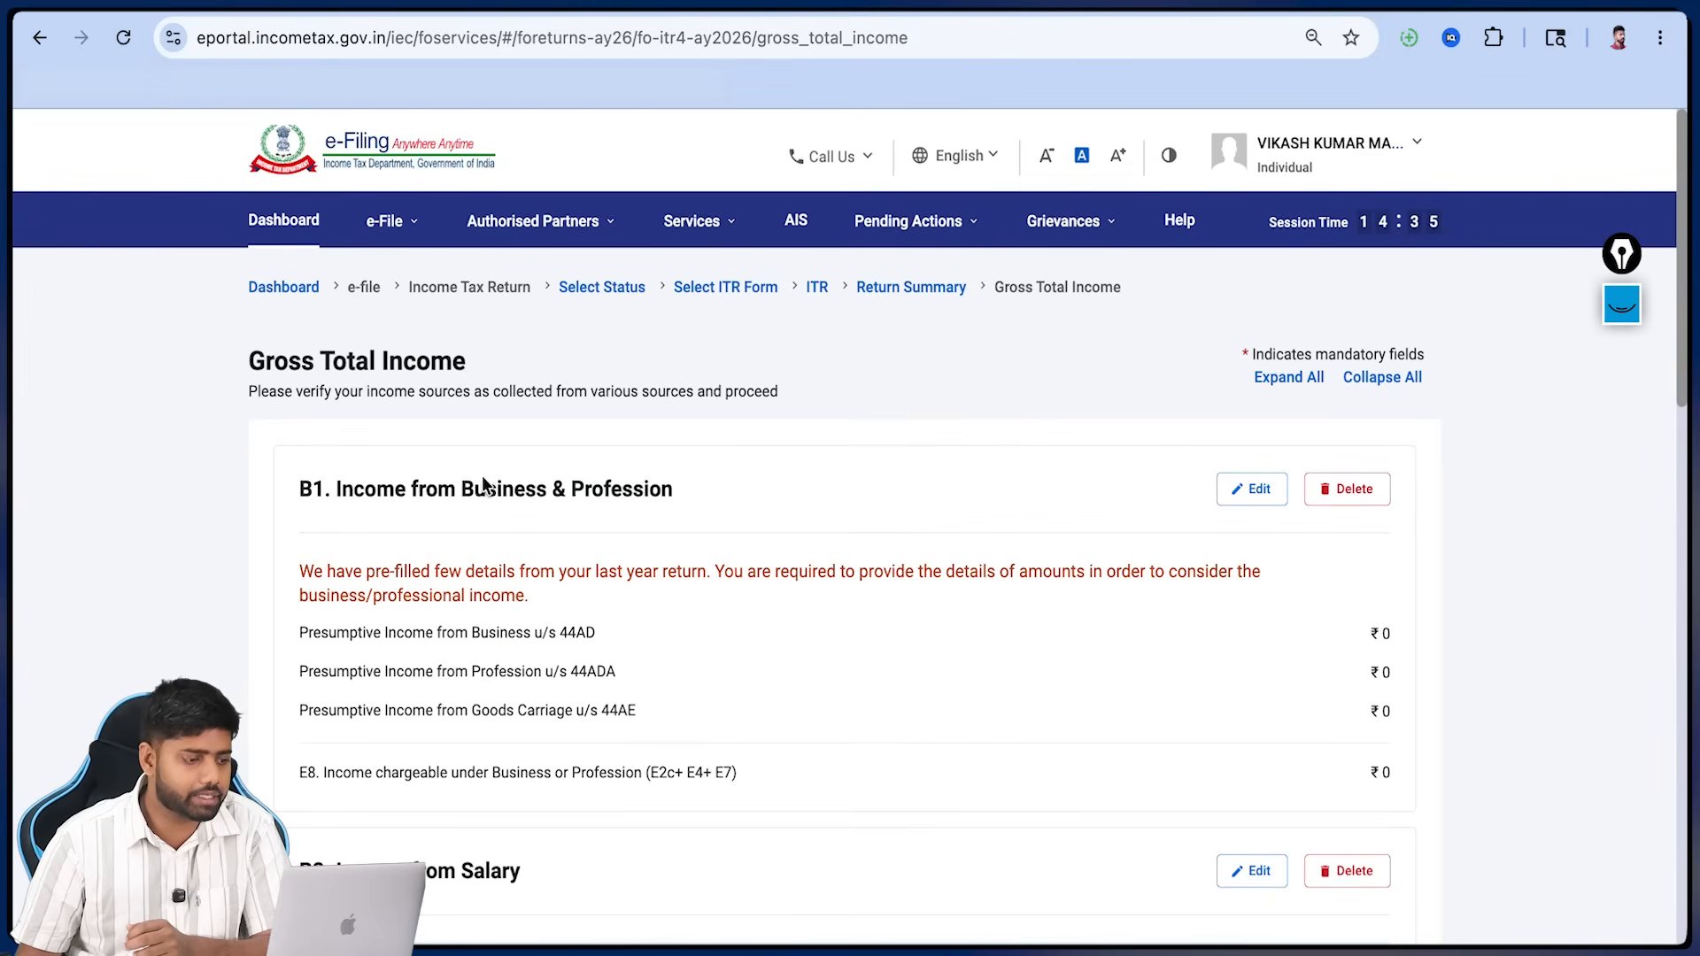
- Open B1 Income from Business & Profession for editing and highlight the presumptive business income heading for section 44AD
{"action": "left_click_drag", "start_coordinate": [300, 489], "coordinate": [673, 489]}
{"action": "triple_click", "coordinate": [560, 484]}
{"action": "left_click", "coordinate": [628, 485]}
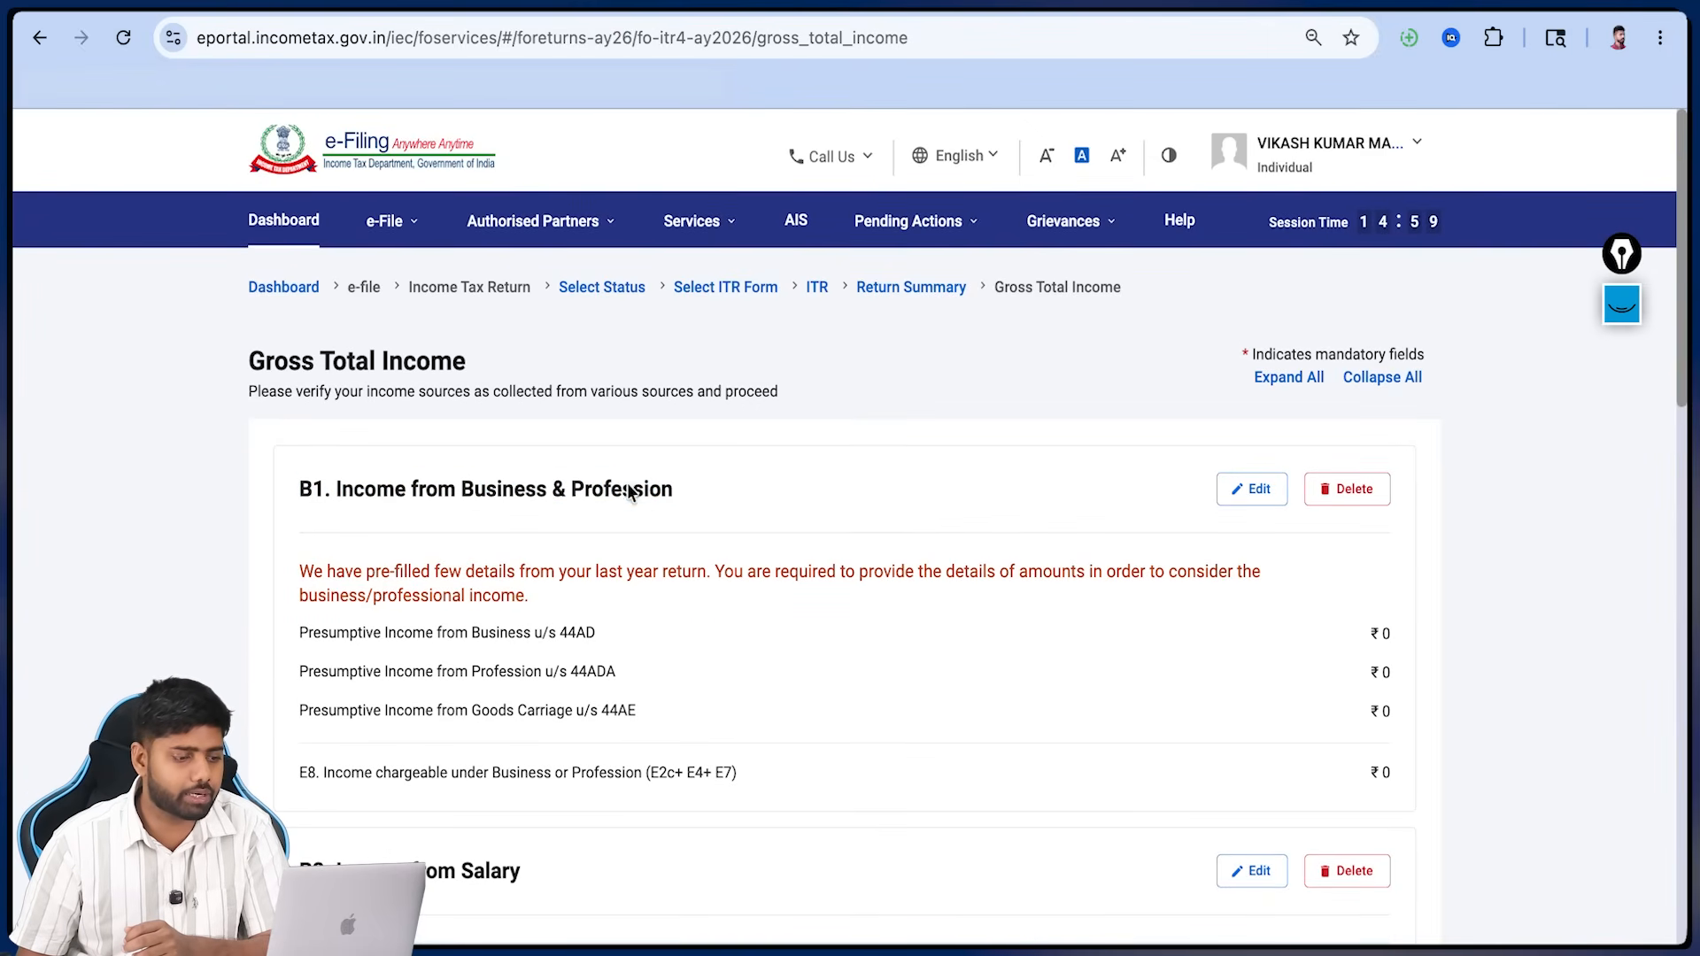
{"action": "left_click", "coordinate": [1248, 488]}
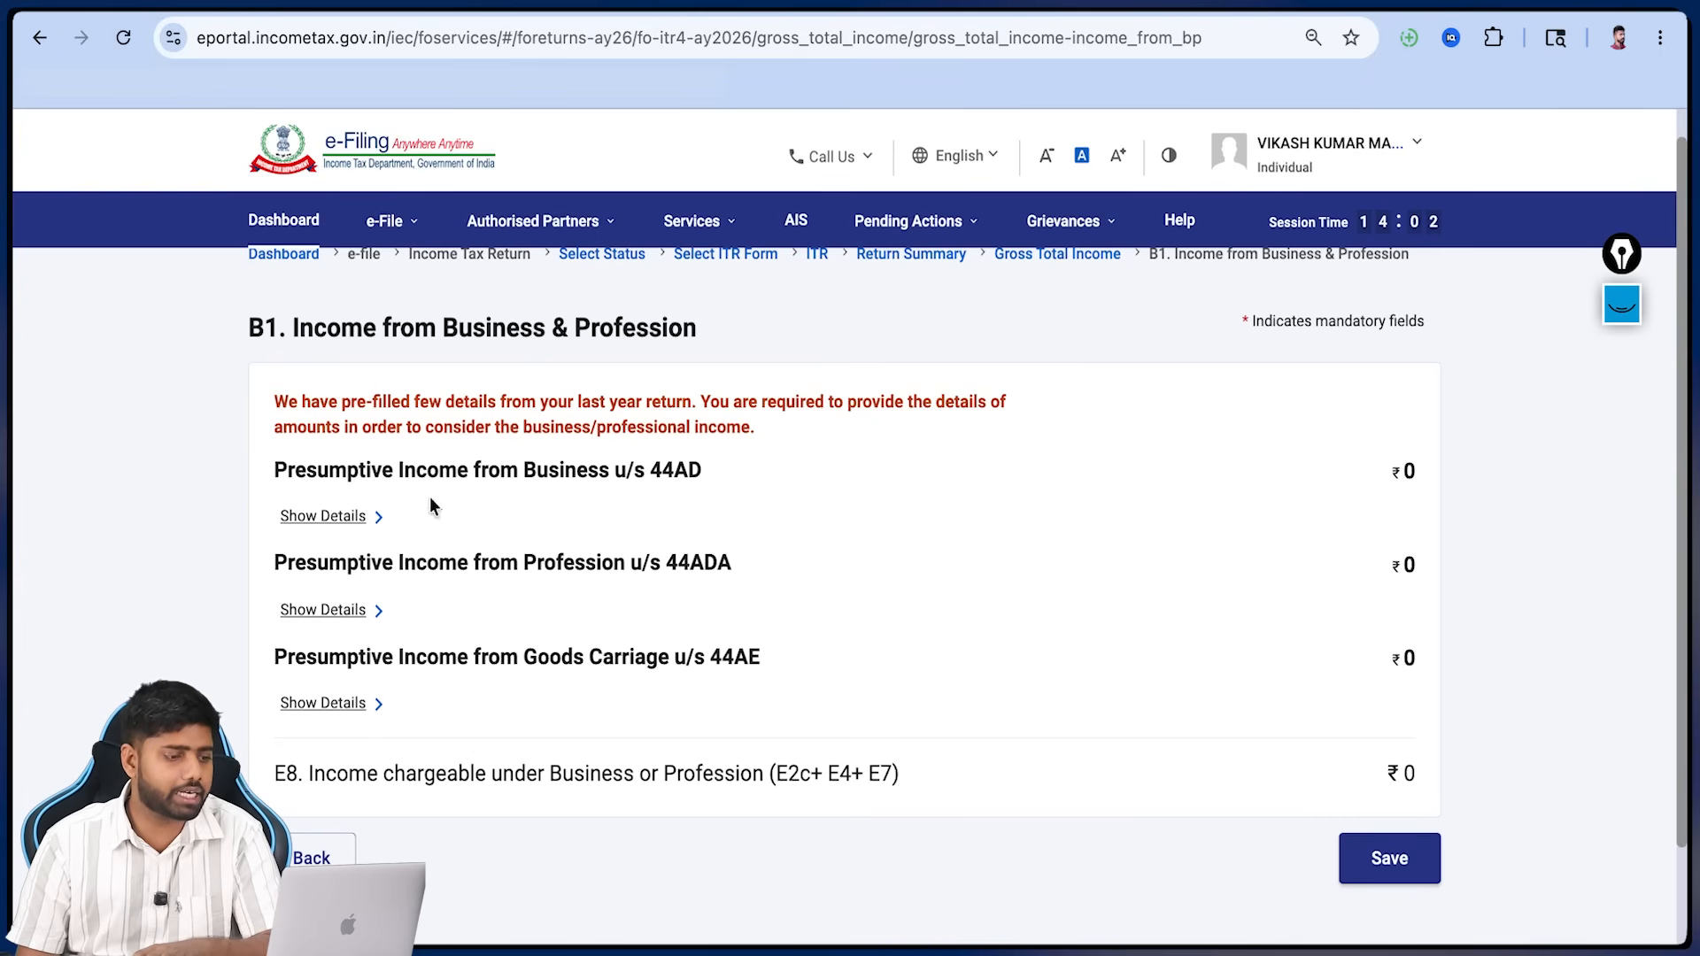
{"action": "left_click_drag", "start_coordinate": [719, 466], "coordinate": [656, 482]}
{"action": "left_click", "coordinate": [485, 475]}
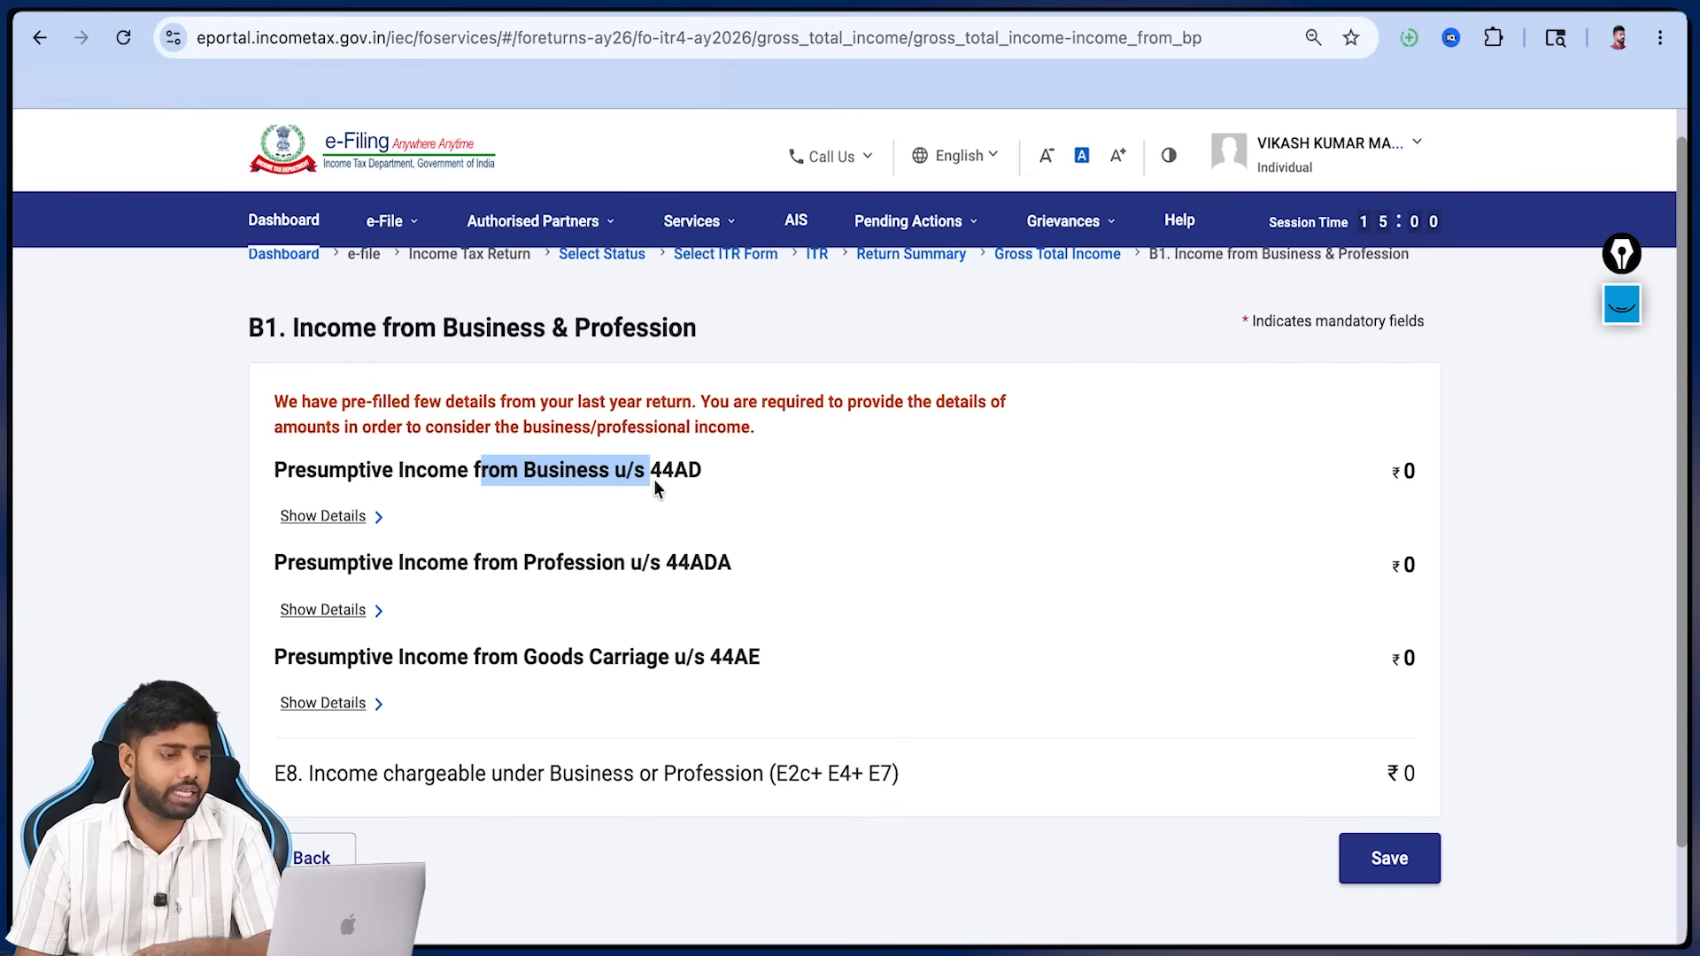
{"action": "left_click", "coordinate": [656, 481]}
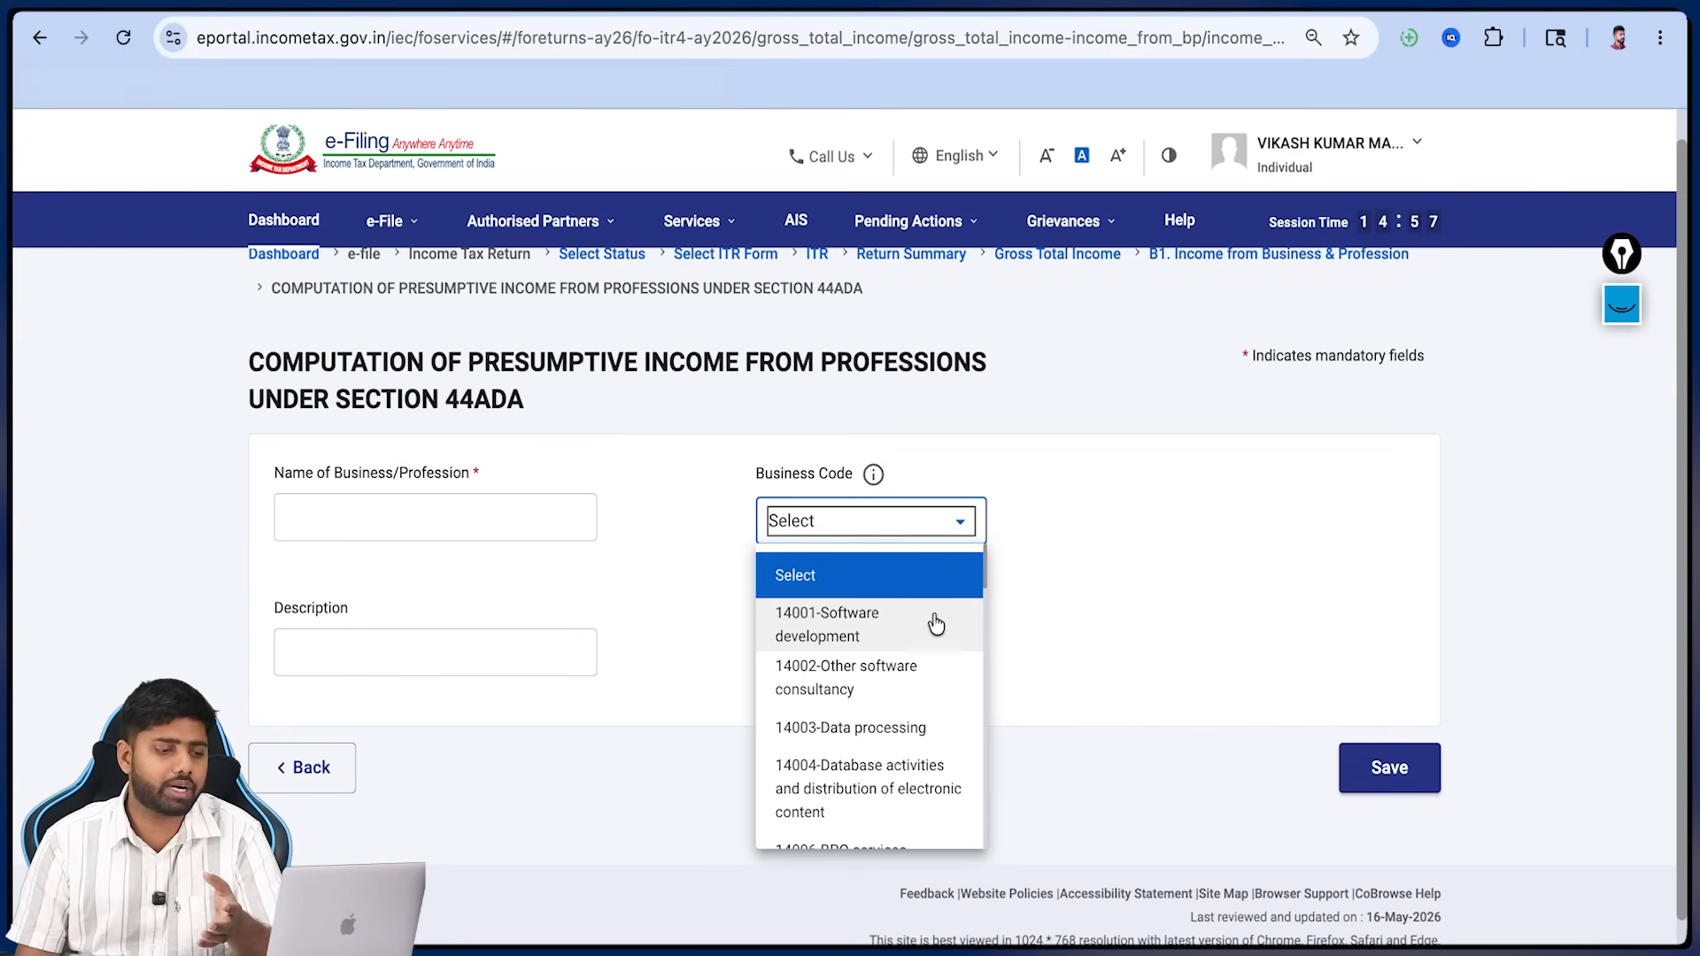
- Examine the business codes offered for a section 44ADA profession entry and return to the B1 income overview
{"action": "scroll", "coordinate": [930, 629], "scroll_direction": "down", "scroll_amount": 1}
{"action": "scroll", "coordinate": [916, 676], "scroll_direction": "down", "scroll_amount": 5}
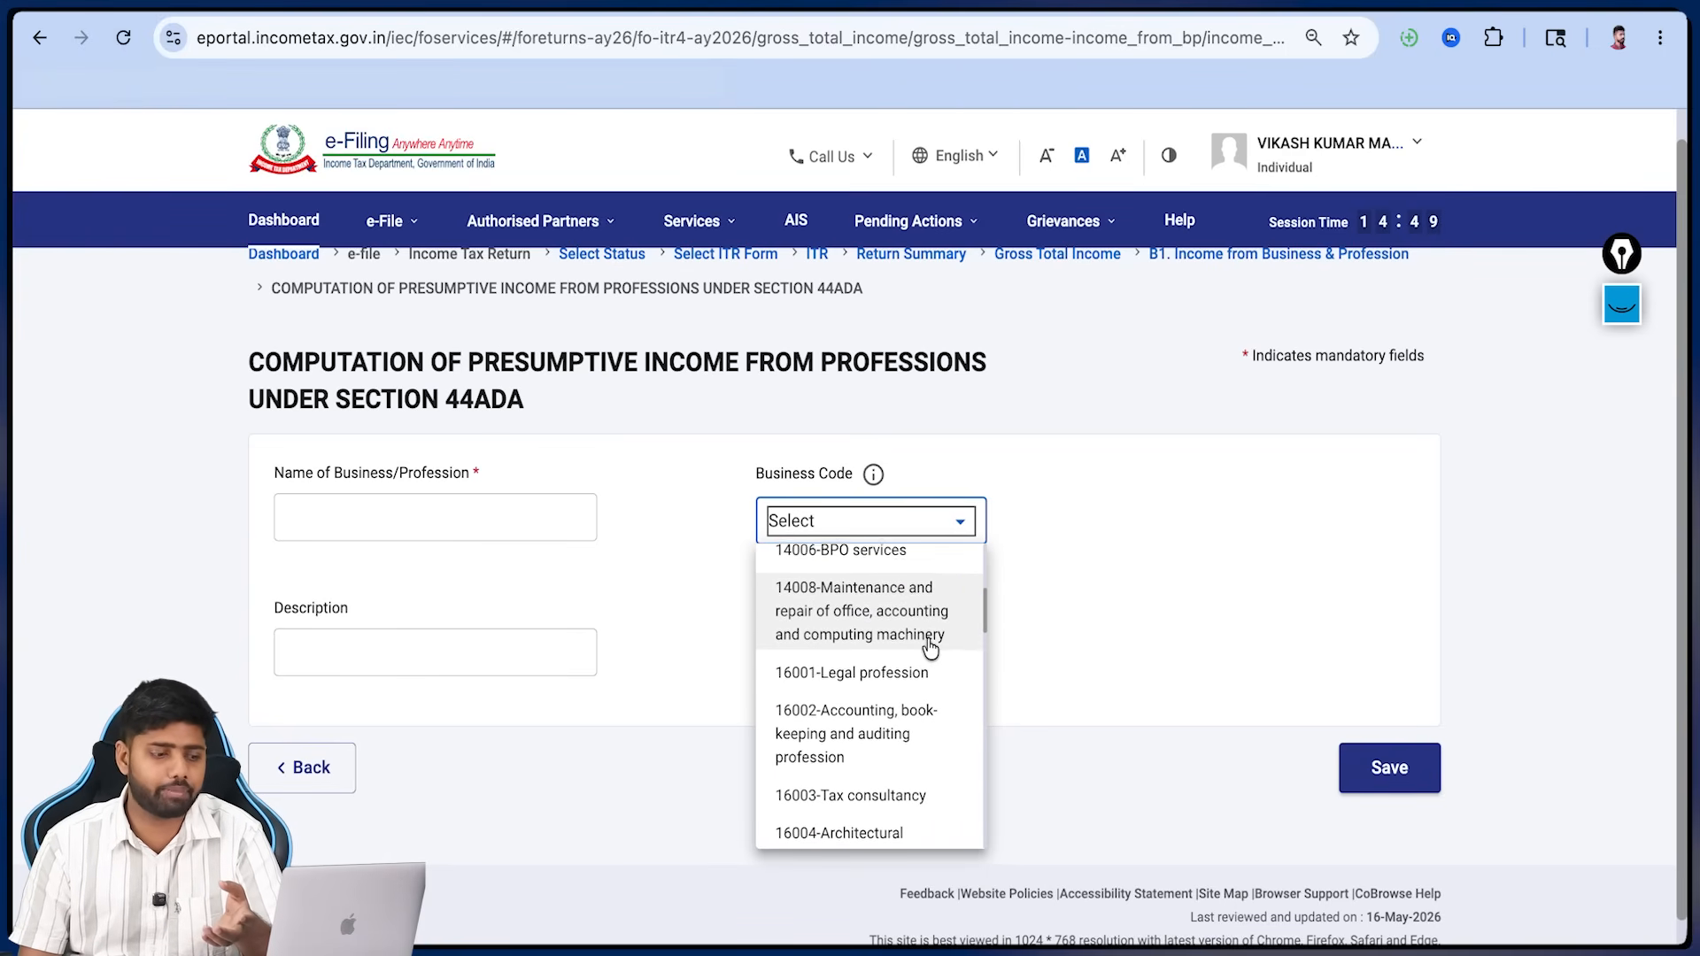
{"action": "scroll", "coordinate": [927, 651], "scroll_direction": "down", "scroll_amount": 1}
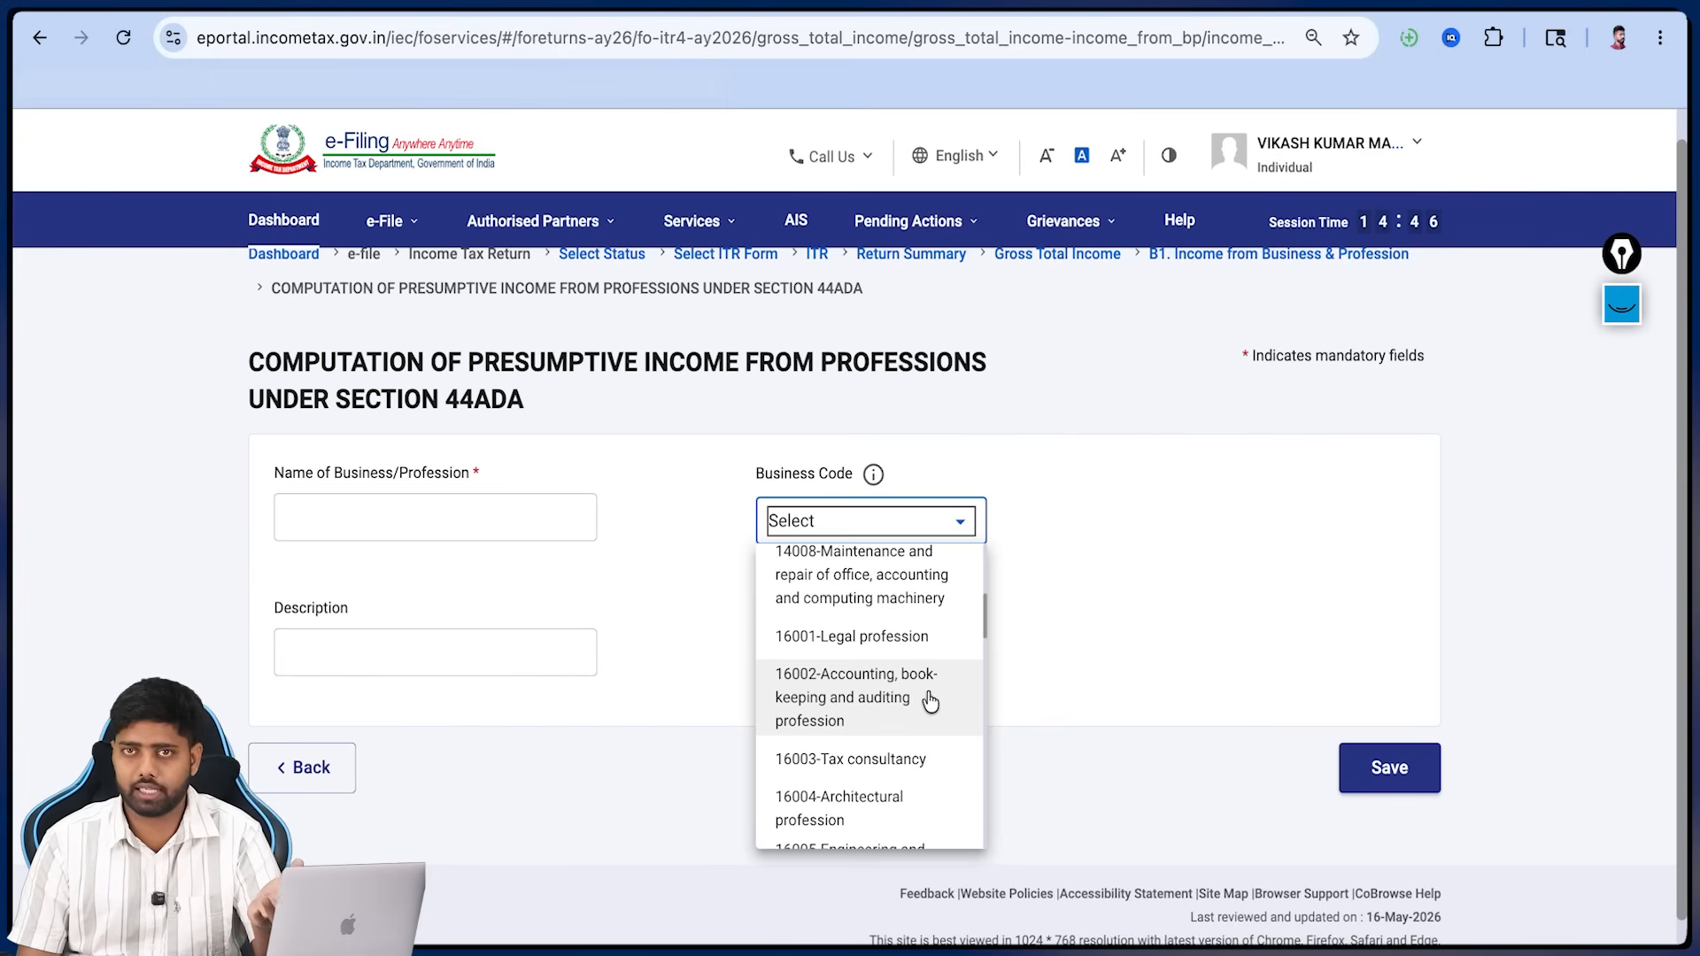
{"action": "scroll", "coordinate": [929, 699], "scroll_direction": "down", "scroll_amount": 2}
{"action": "scroll", "coordinate": [930, 695], "scroll_direction": "down", "scroll_amount": 2}
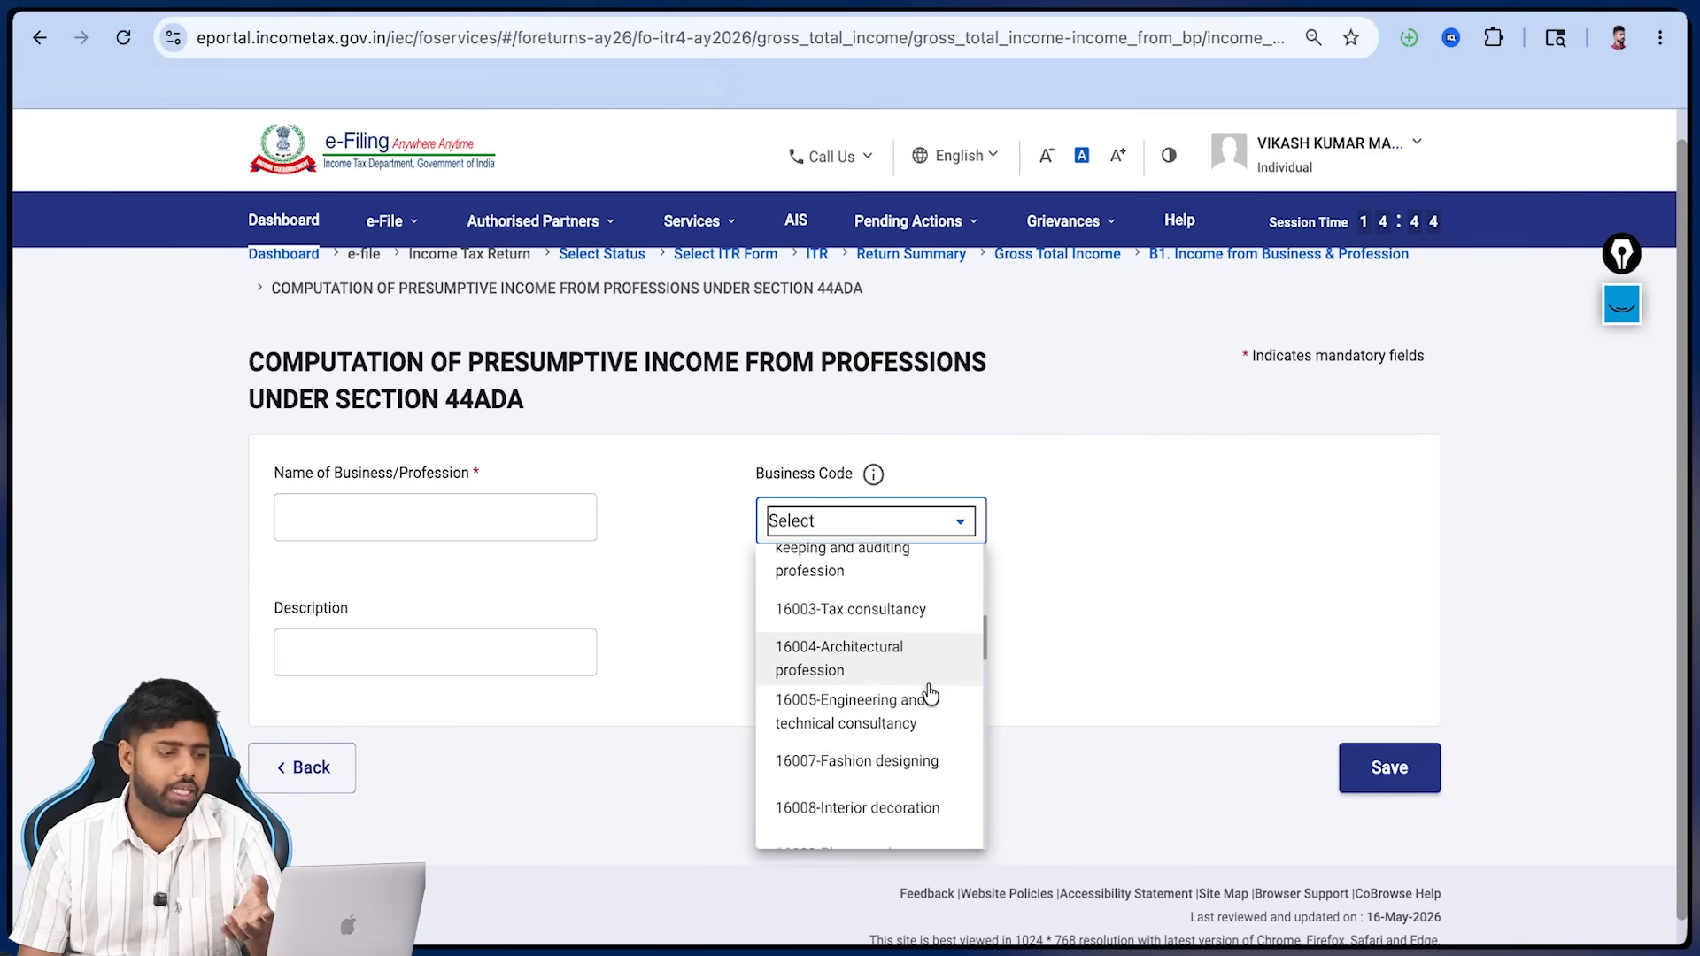
{"action": "left_click", "coordinate": [297, 779]}
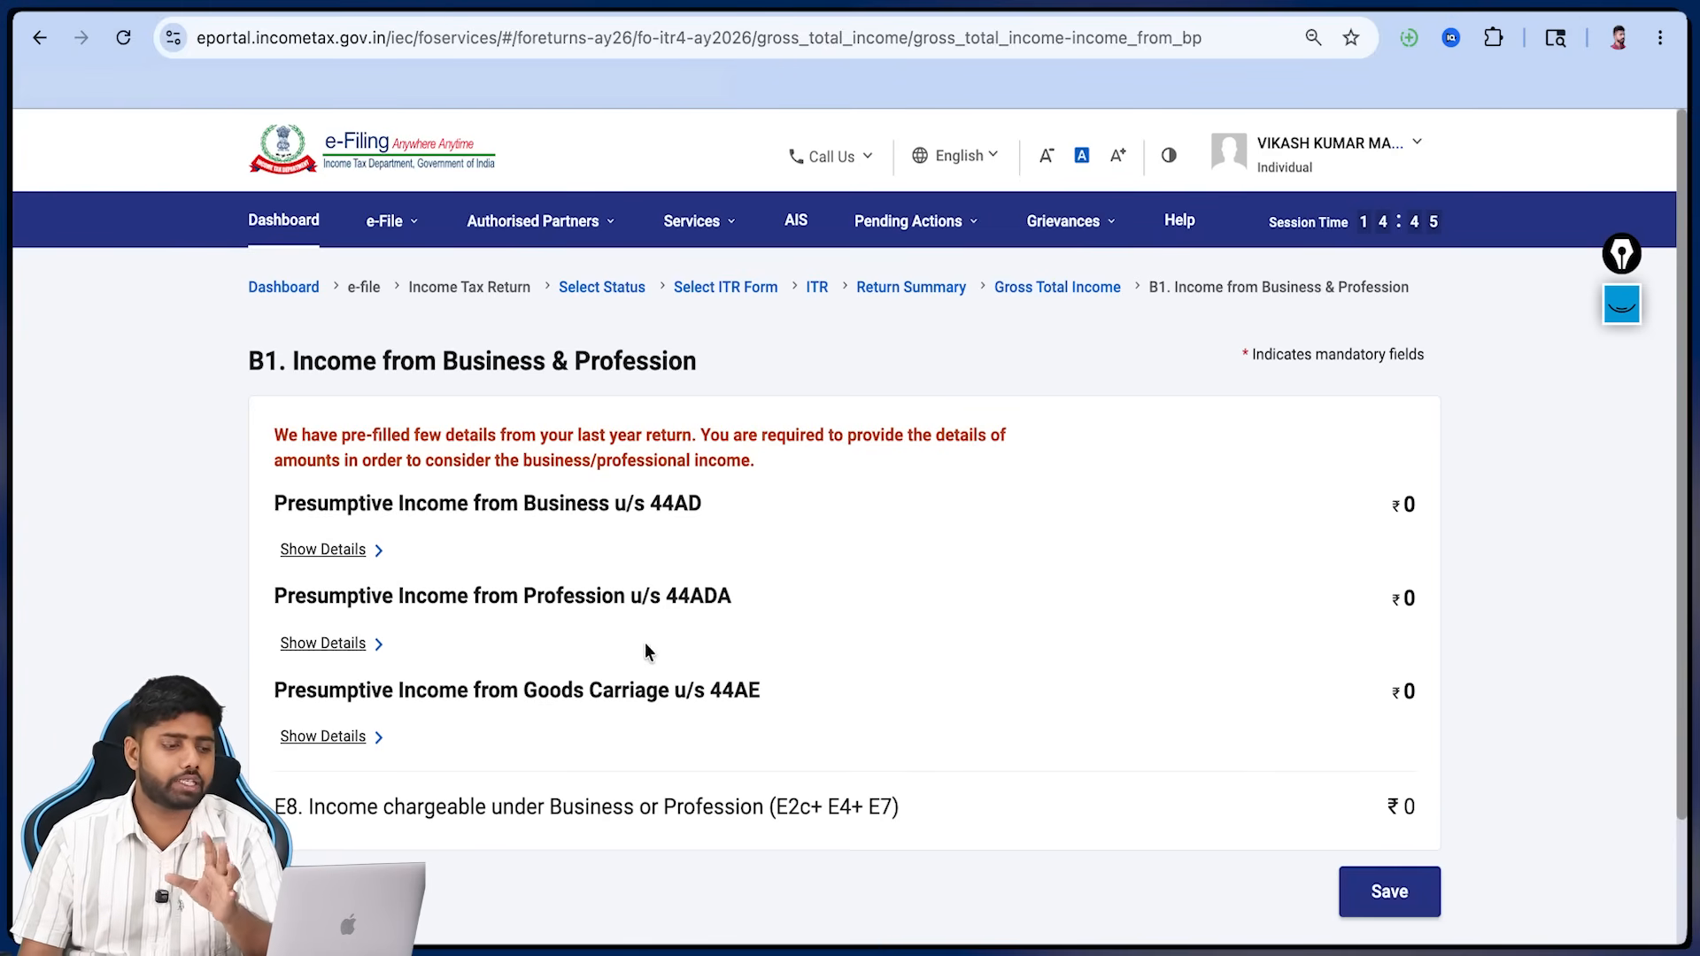
- Add a presumptive business income entry under section 44AD and enter the cyber cafe's business name
{"action": "left_click", "coordinate": [347, 547]}
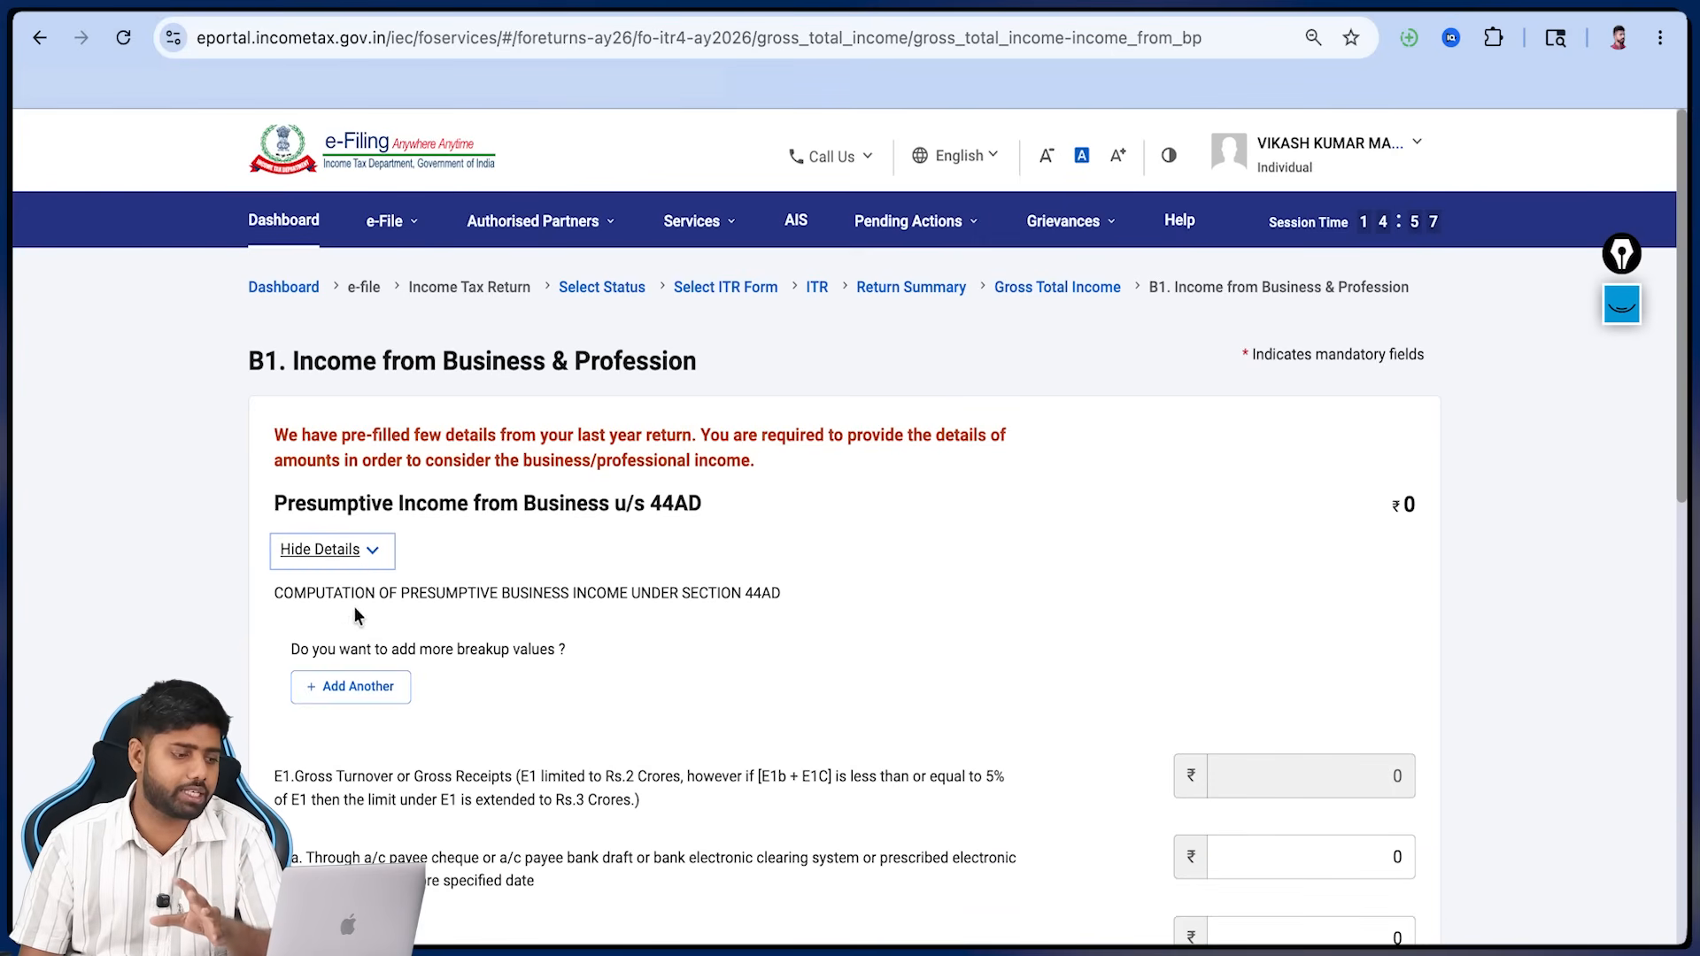
{"action": "left_click", "coordinate": [361, 688]}
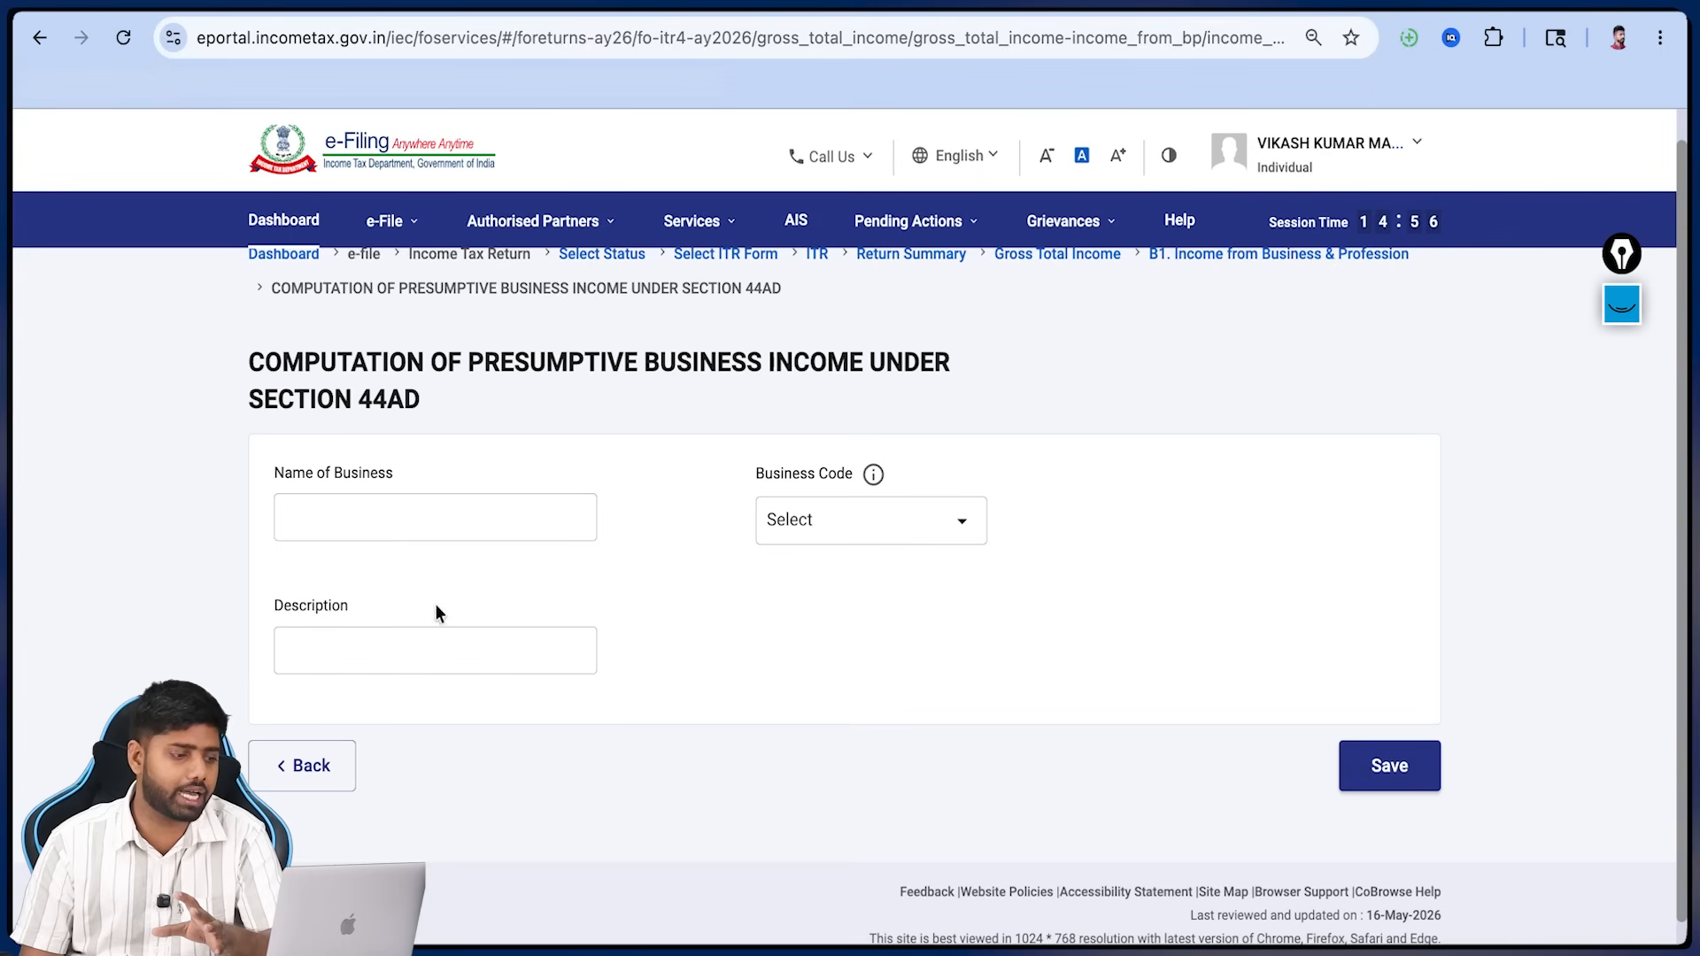
{"action": "left_click", "coordinate": [408, 522]}
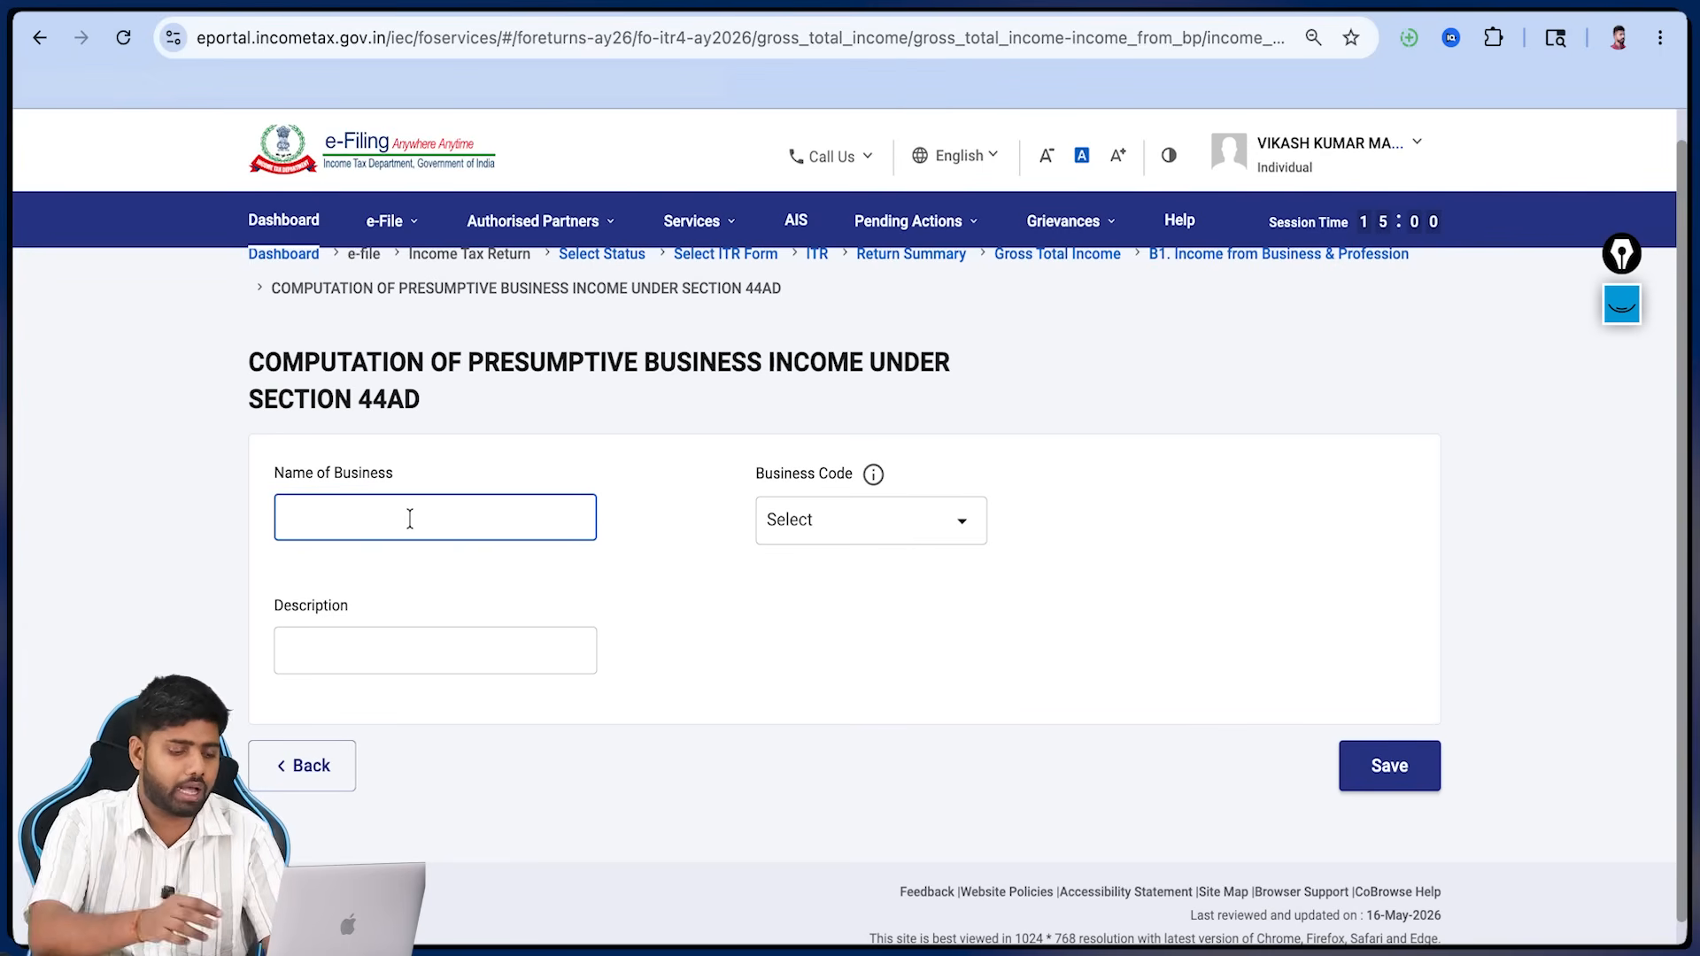
{"action": "type", "text": "vikash"}
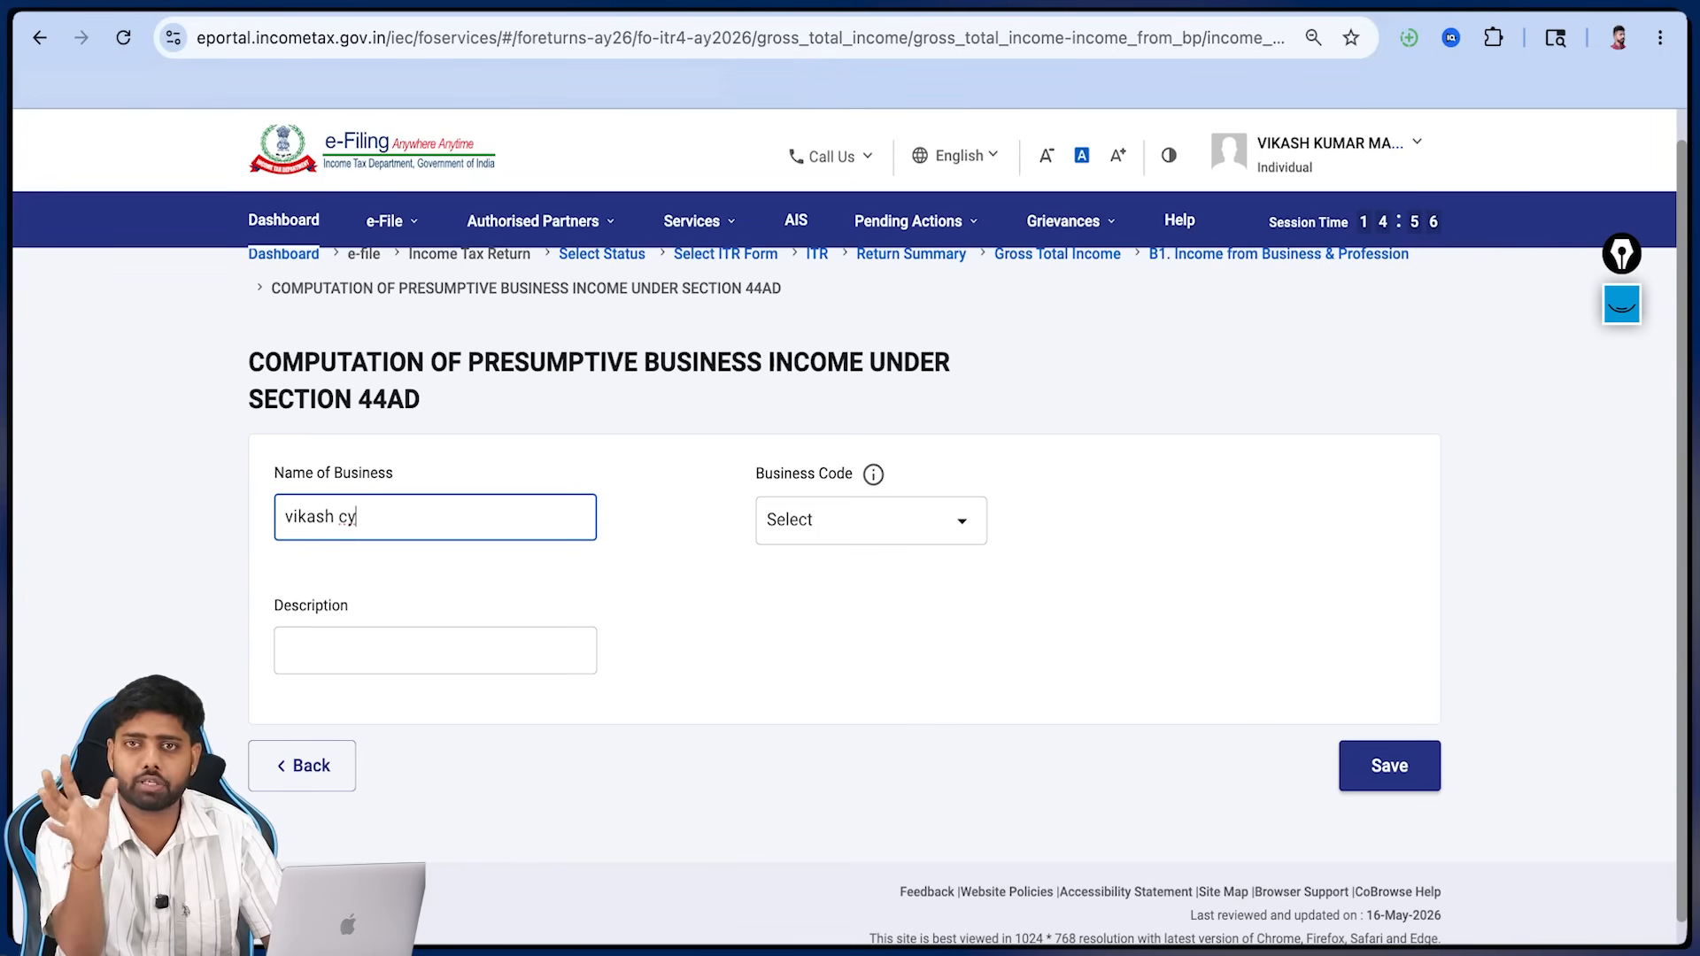
{"action": "type", "text": "cy"}
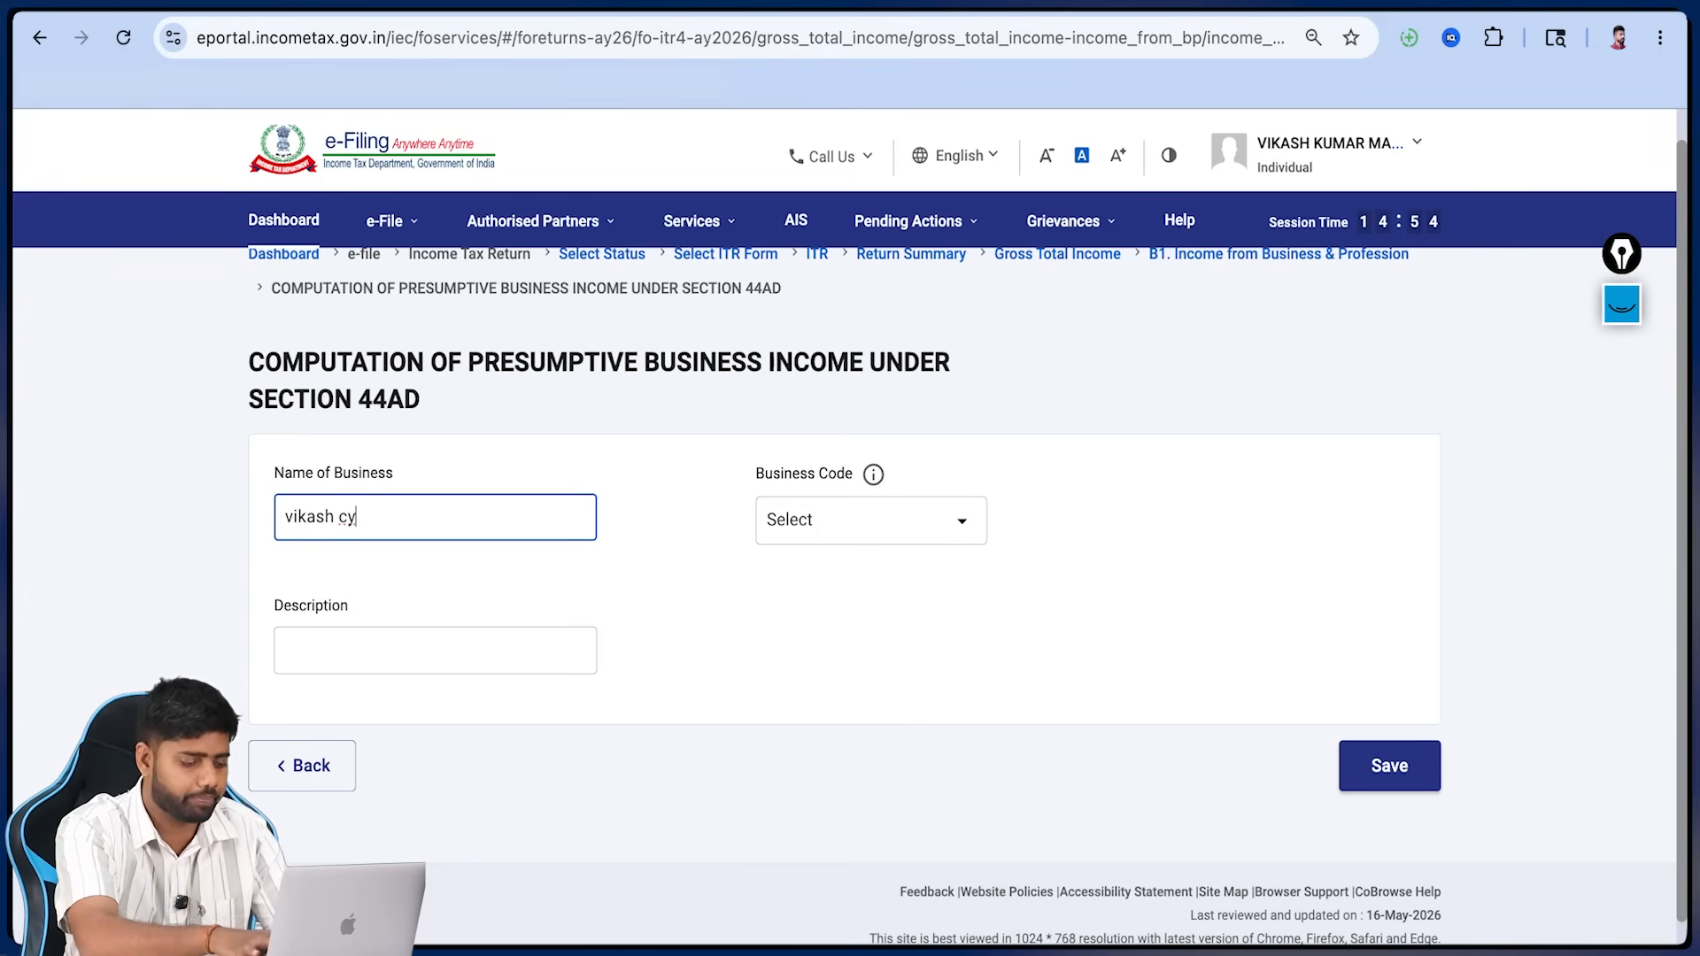
{"action": "type", "text": "ber cafe"}
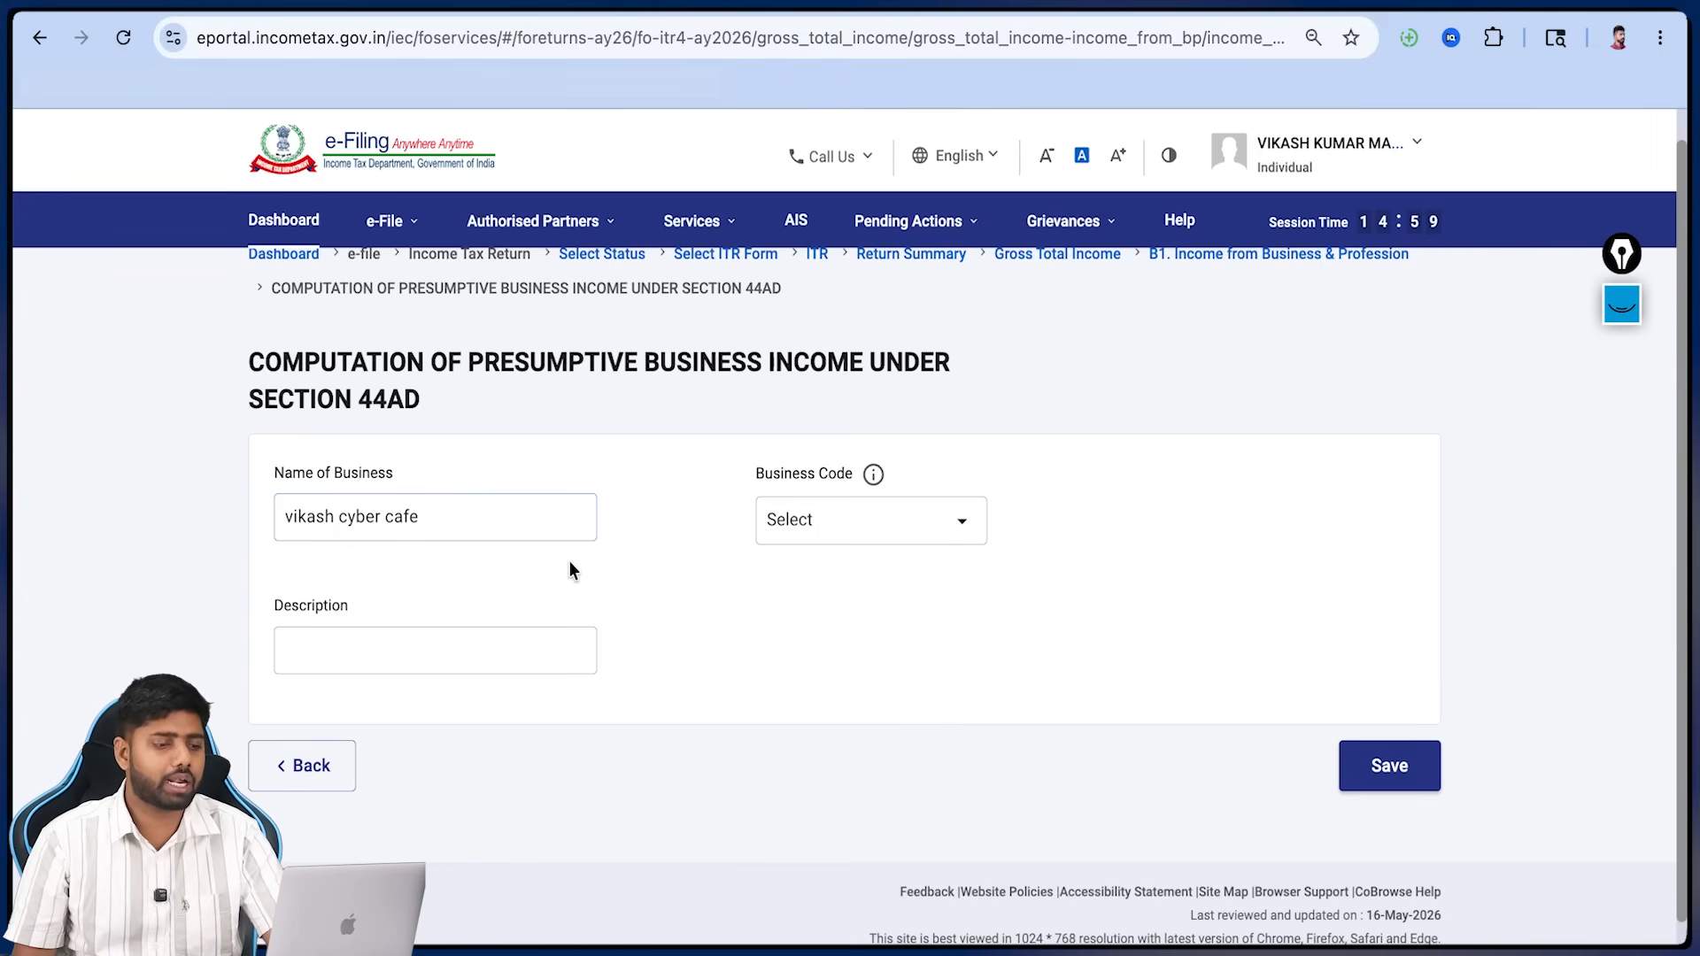
- Look through the Business Code list of the section 44AD entry for a code matching the business
{"action": "left_click", "coordinate": [831, 536]}
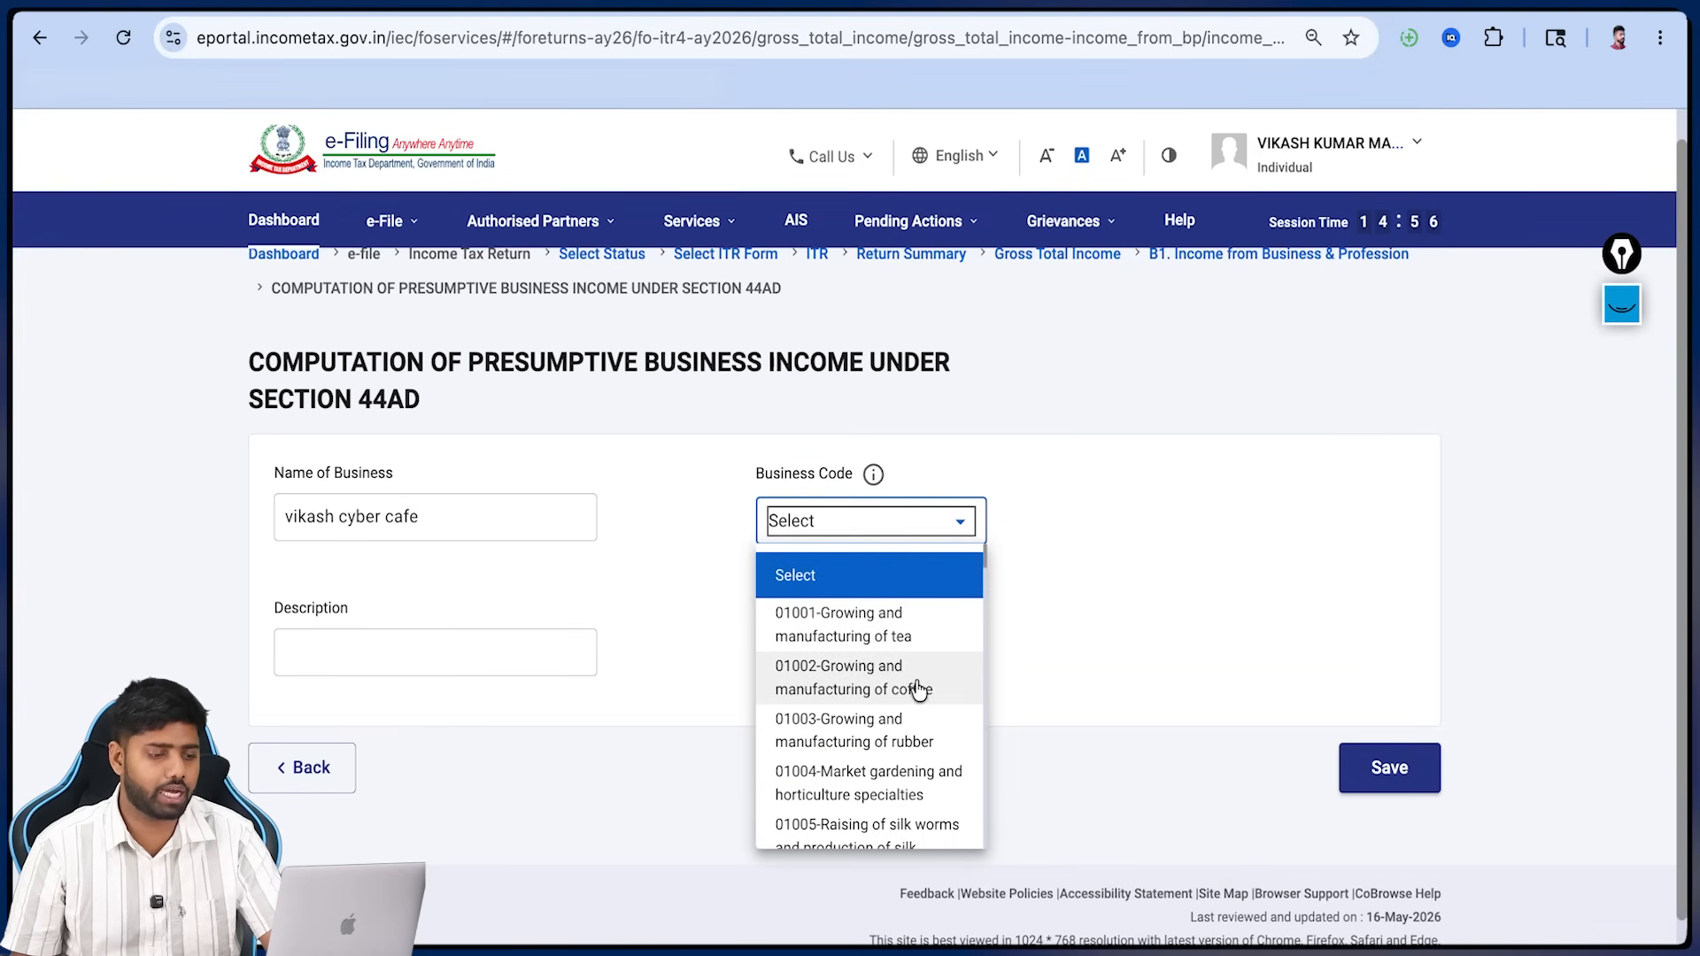
{"action": "scroll", "coordinate": [920, 708], "scroll_direction": "down", "scroll_amount": 5}
{"action": "scroll", "coordinate": [921, 709], "scroll_direction": "down", "scroll_amount": 5}
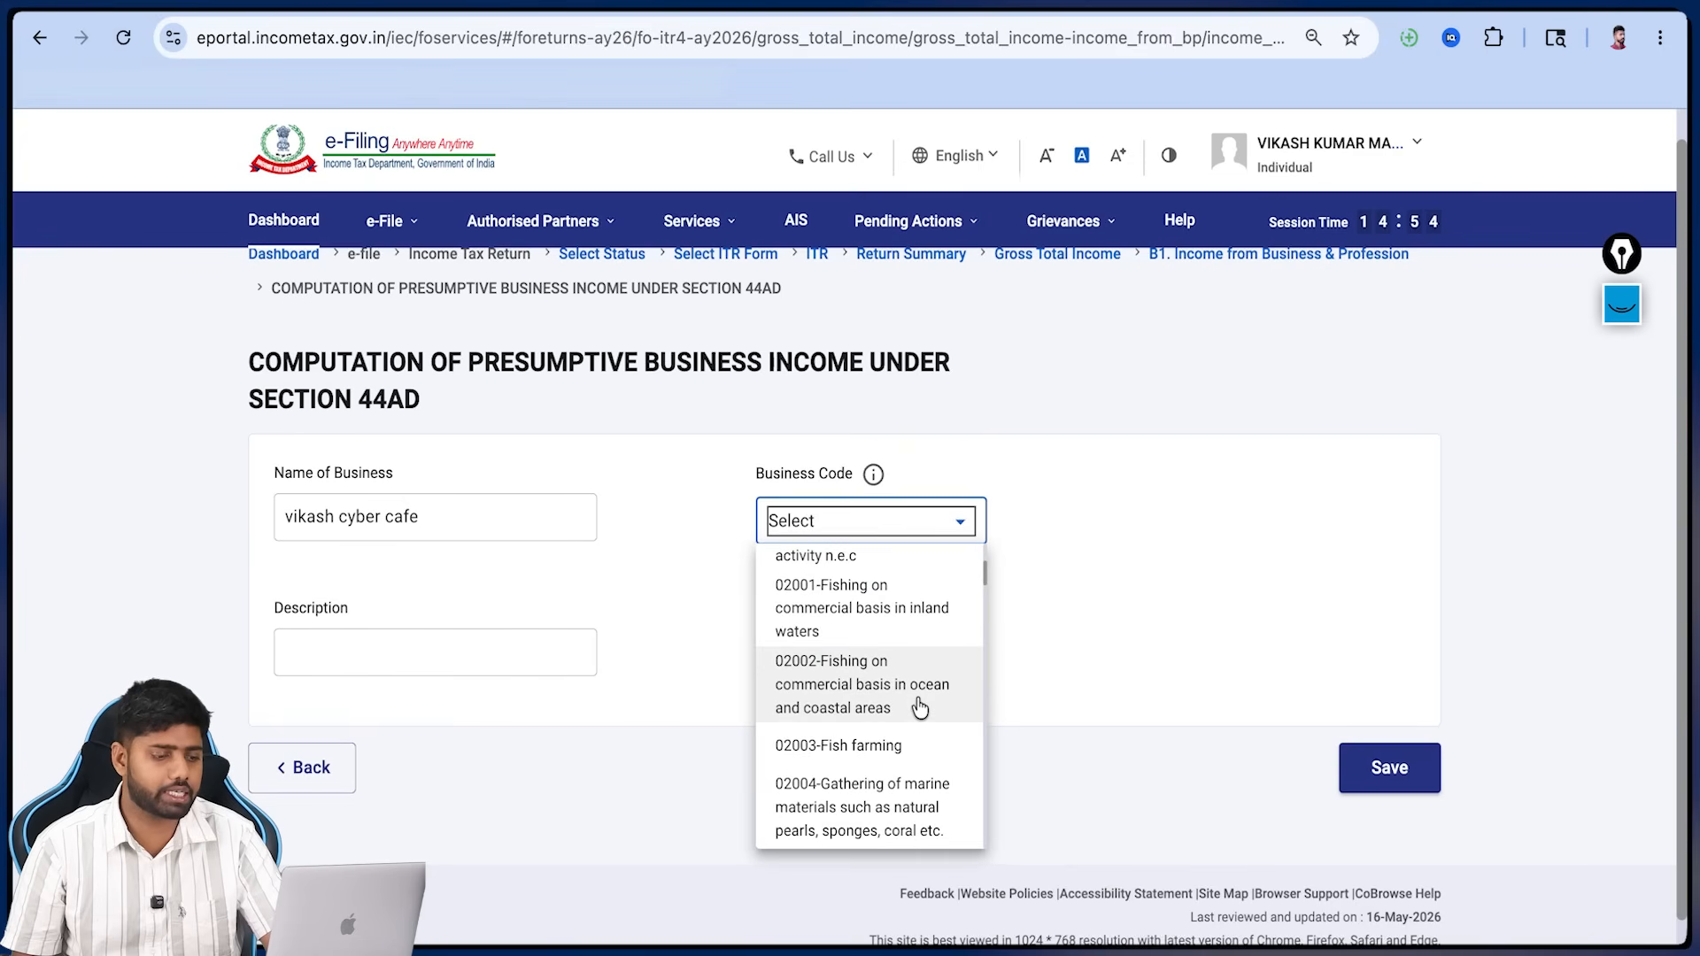
{"action": "scroll", "coordinate": [907, 751], "scroll_direction": "down", "scroll_amount": 10}
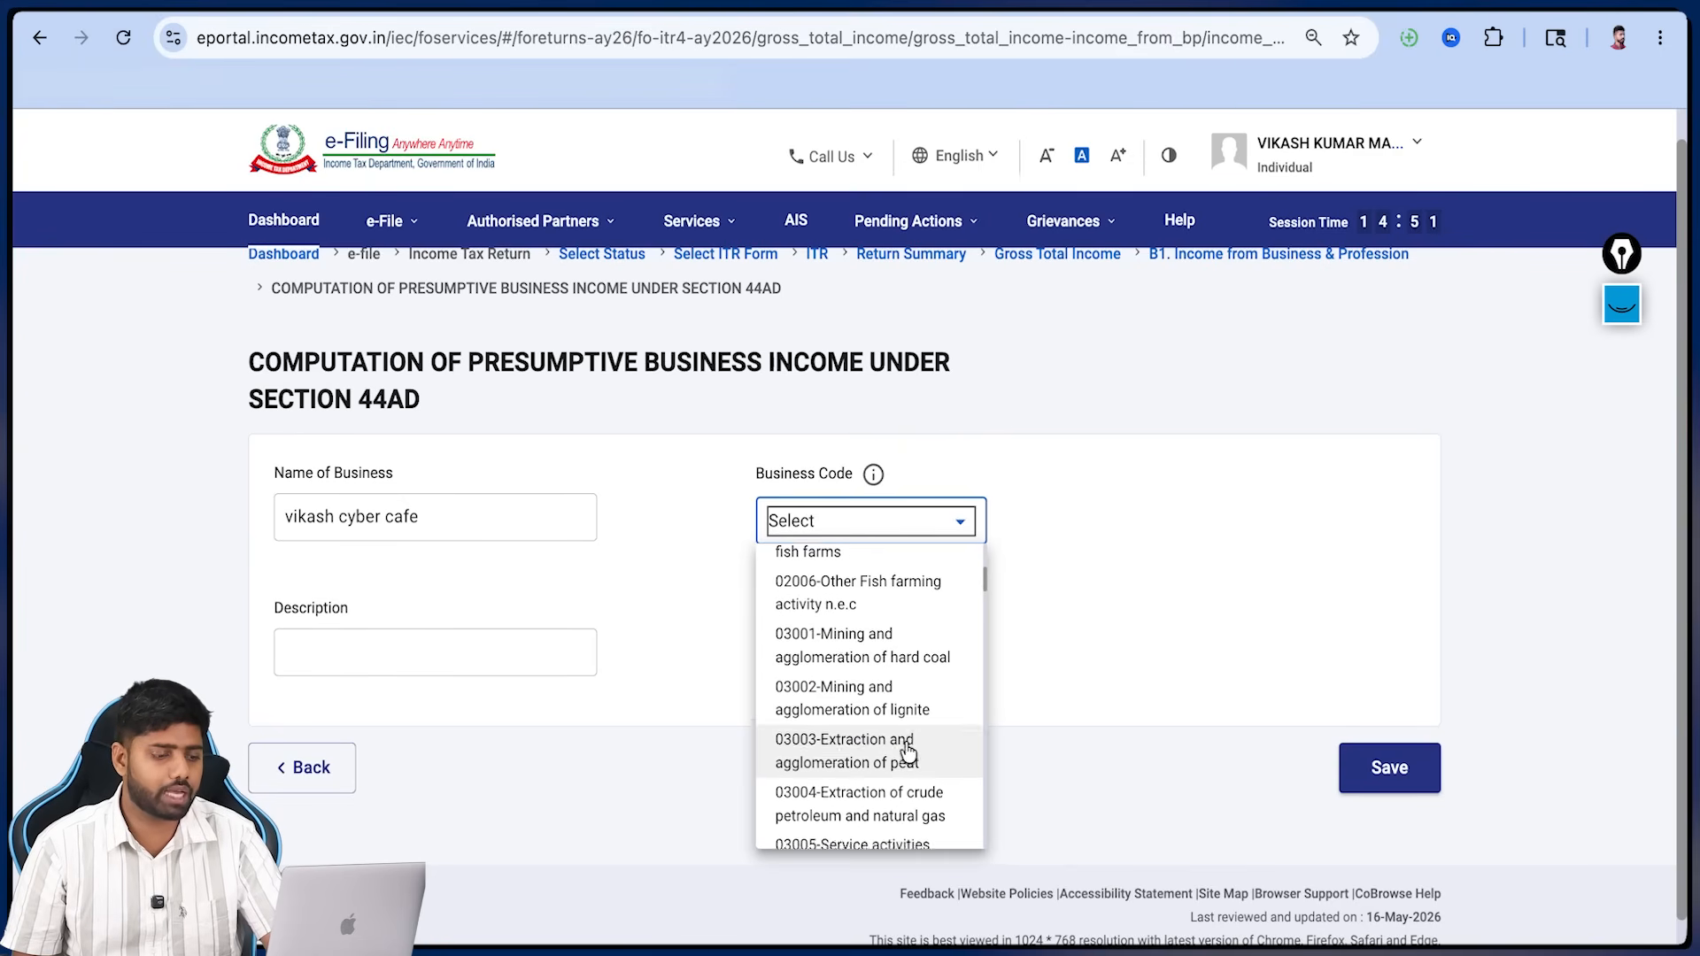
{"action": "scroll", "coordinate": [914, 788], "scroll_direction": "down", "scroll_amount": 6}
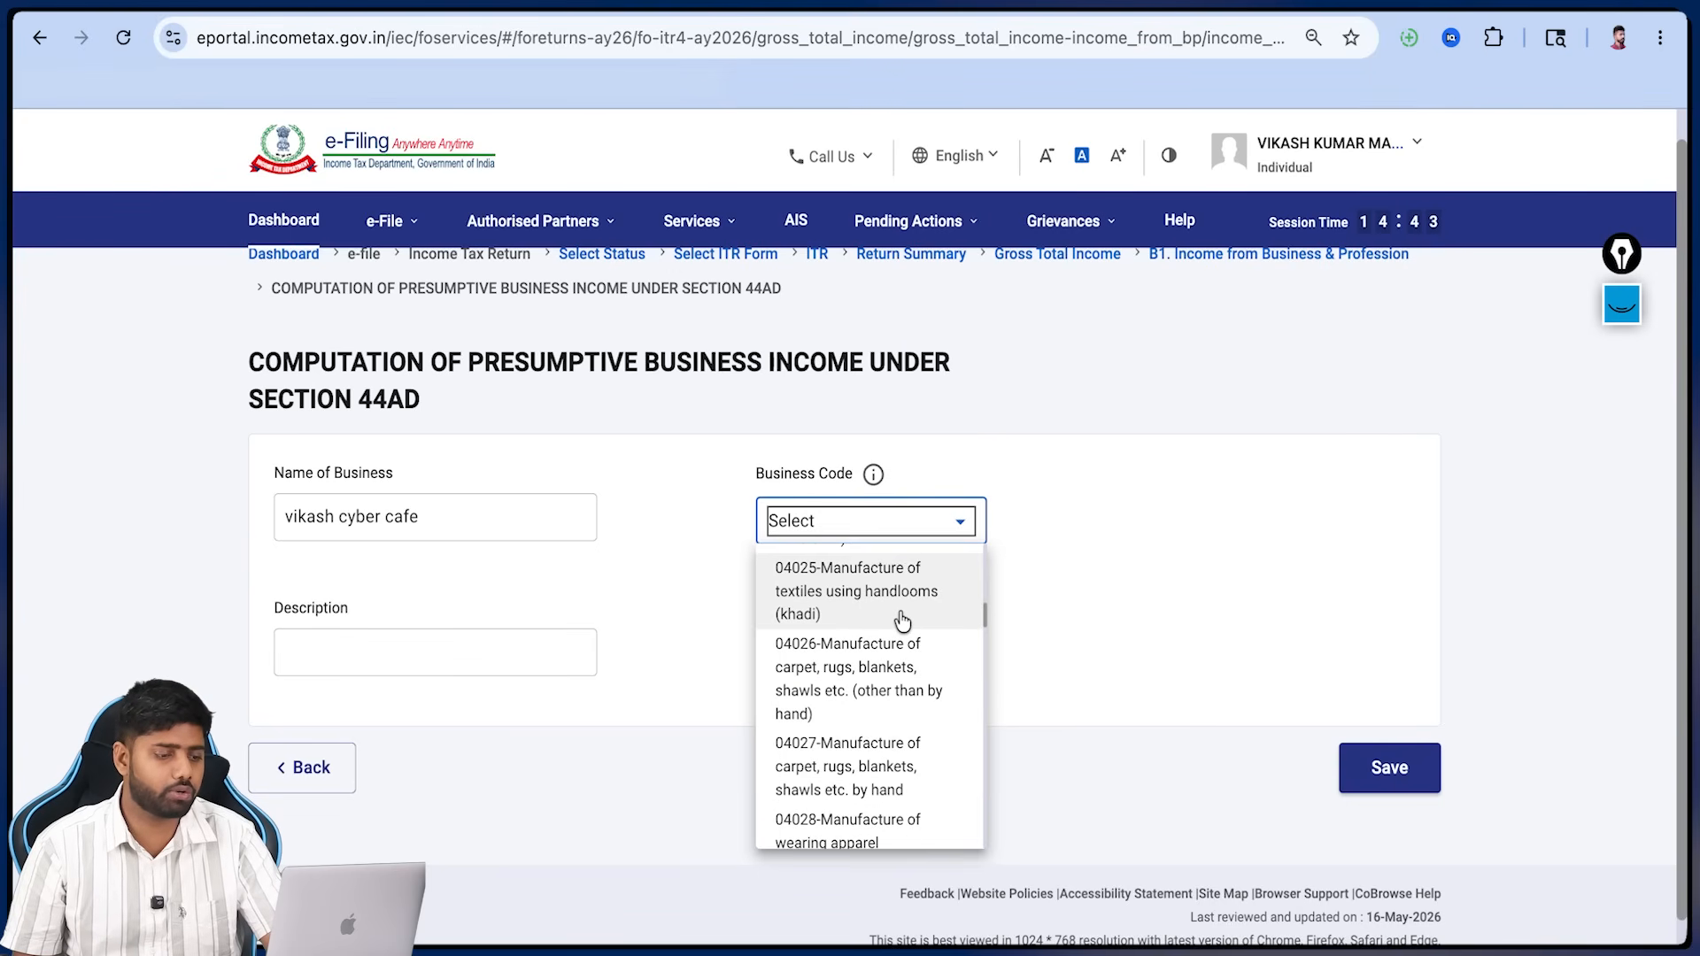
{"action": "scroll", "coordinate": [901, 619], "scroll_direction": "down", "scroll_amount": 15}
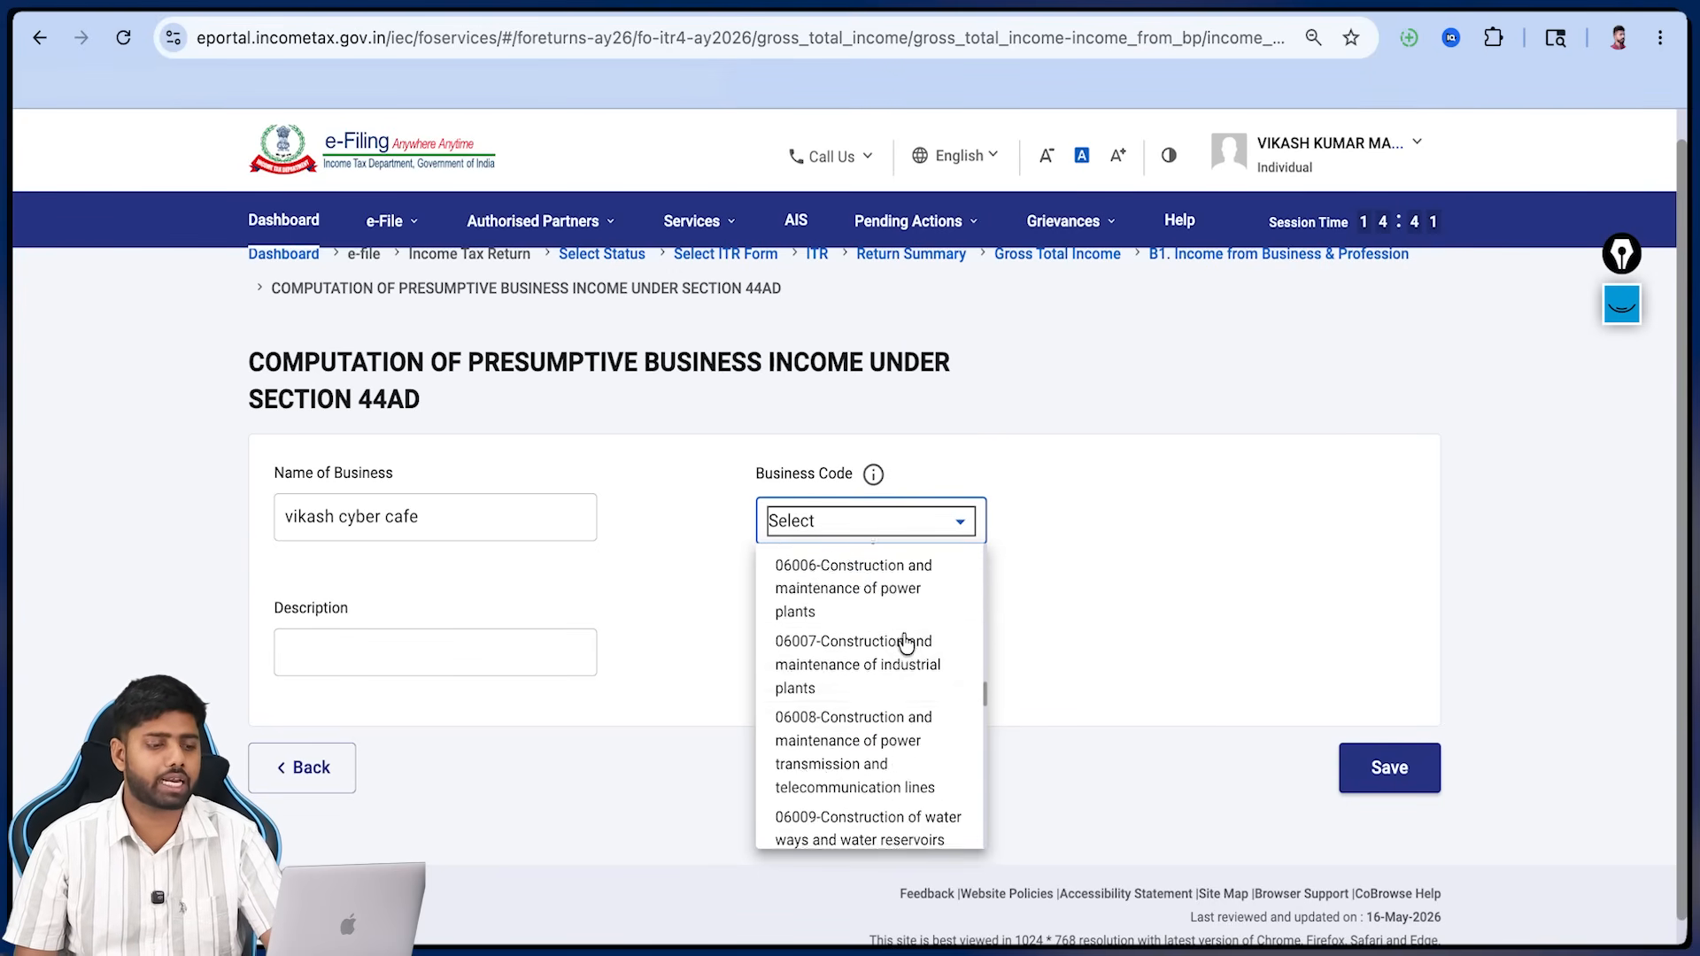
{"action": "scroll", "coordinate": [905, 643], "scroll_direction": "down", "scroll_amount": 10}
- Search the Business Code list of the section 44AD entry for "video" and look over the nearby codes
{"action": "key", "text": "ctrl+f"}
{"action": "type", "text": "video"}
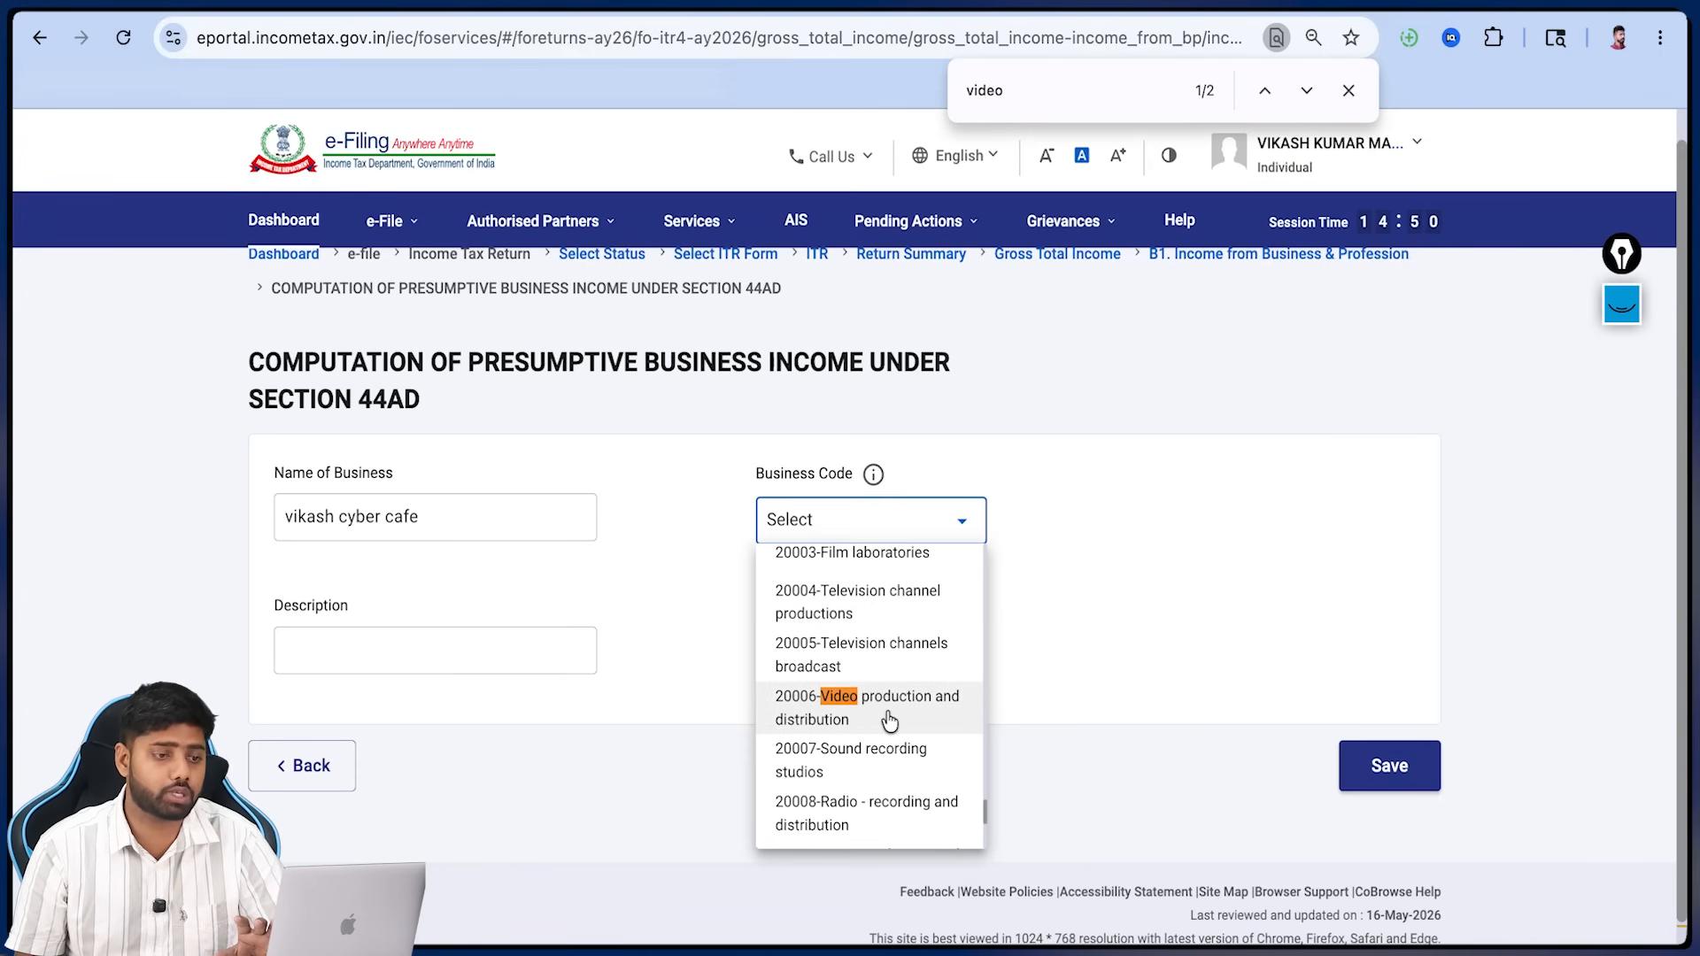
{"action": "scroll", "coordinate": [869, 609], "scroll_direction": "down", "scroll_amount": 2}
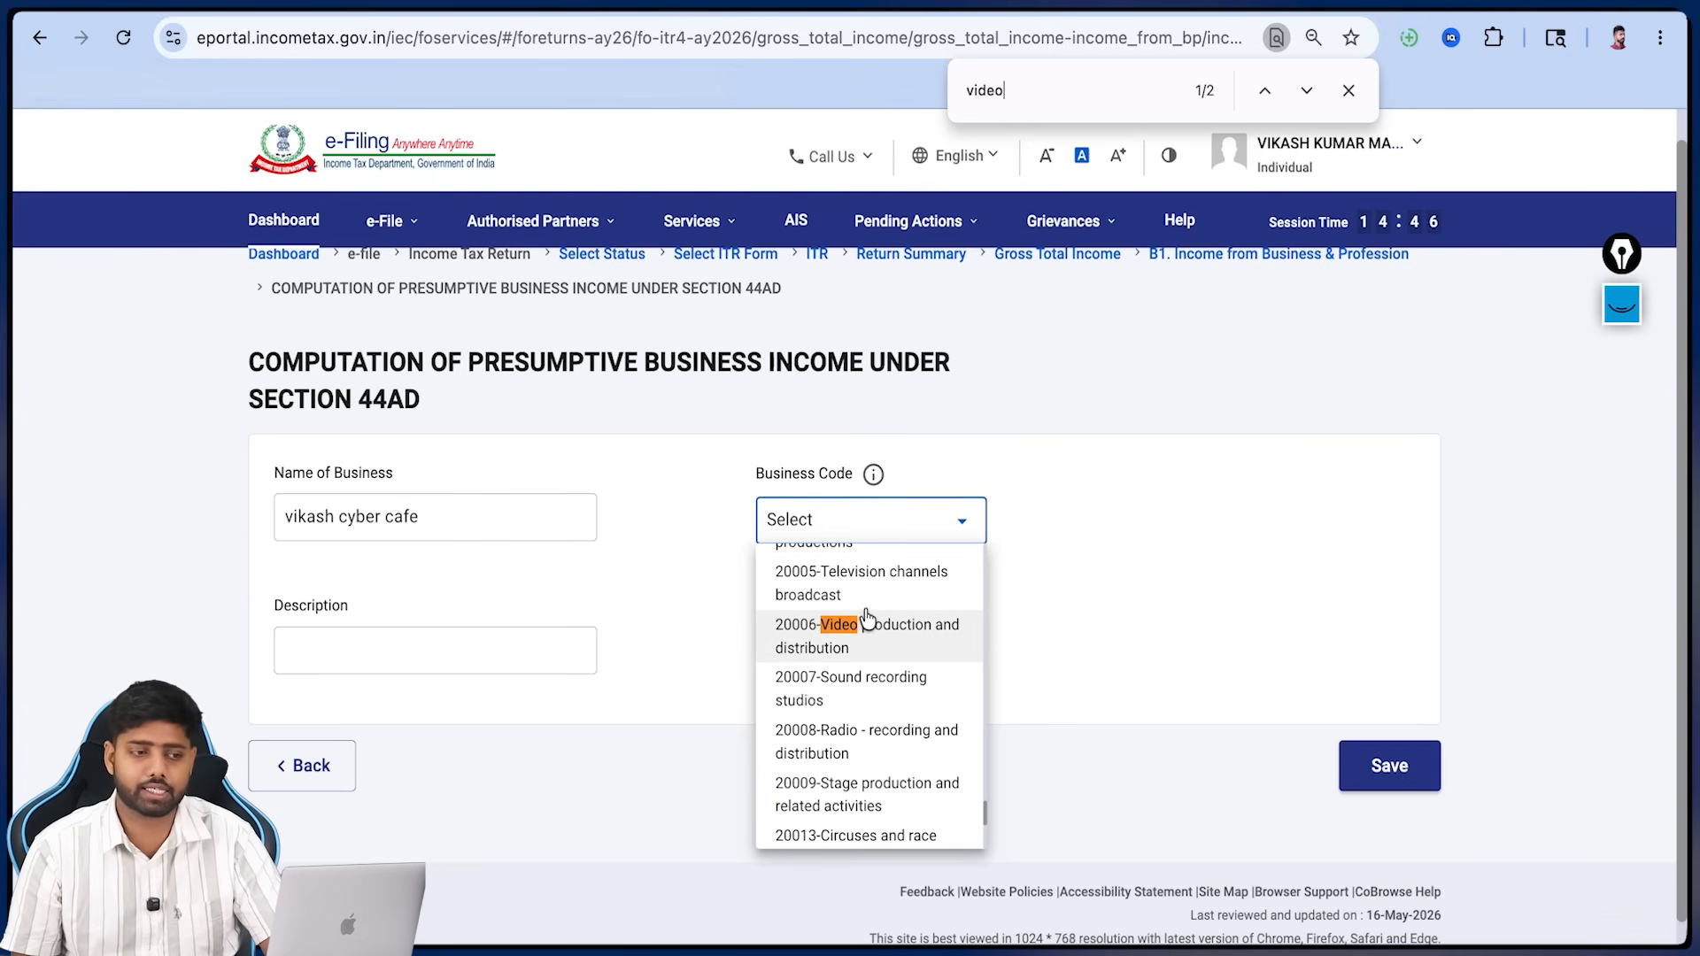
- Find "cyb" in the Business Code list, select 14007-Cyber café and save the section 44AD entry
{"action": "left_click_drag", "start_coordinate": [1030, 91], "coordinate": [946, 89]}
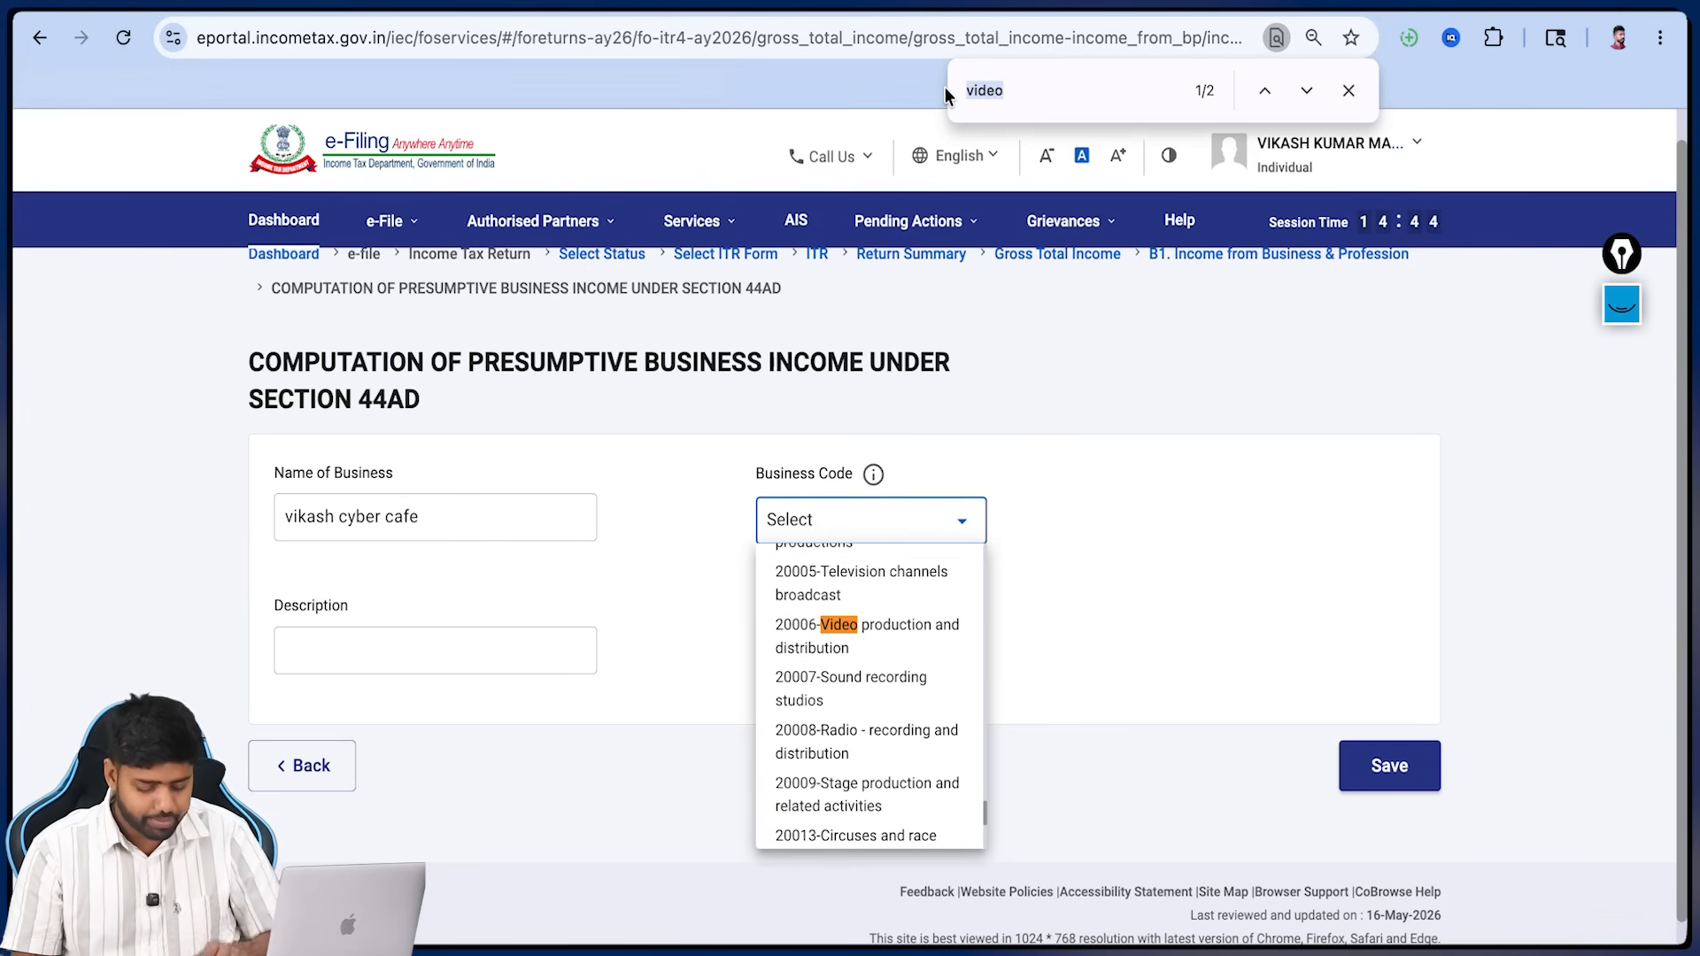
{"action": "type", "text": "cy"}
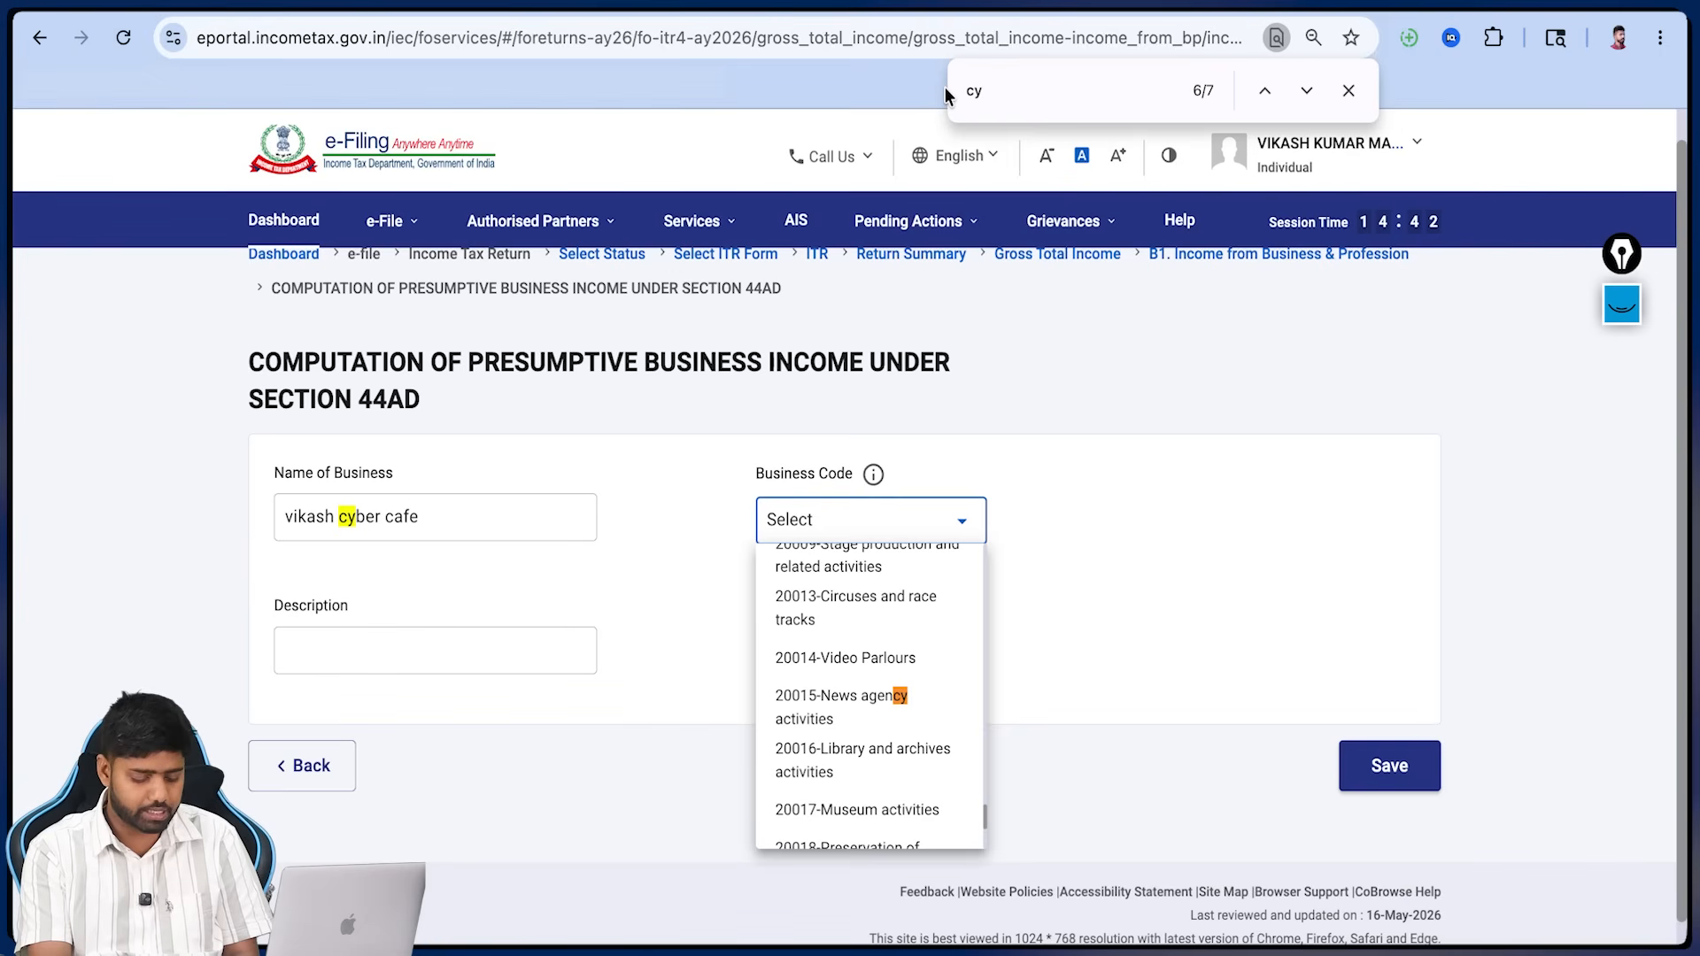
{"action": "type", "text": "b"}
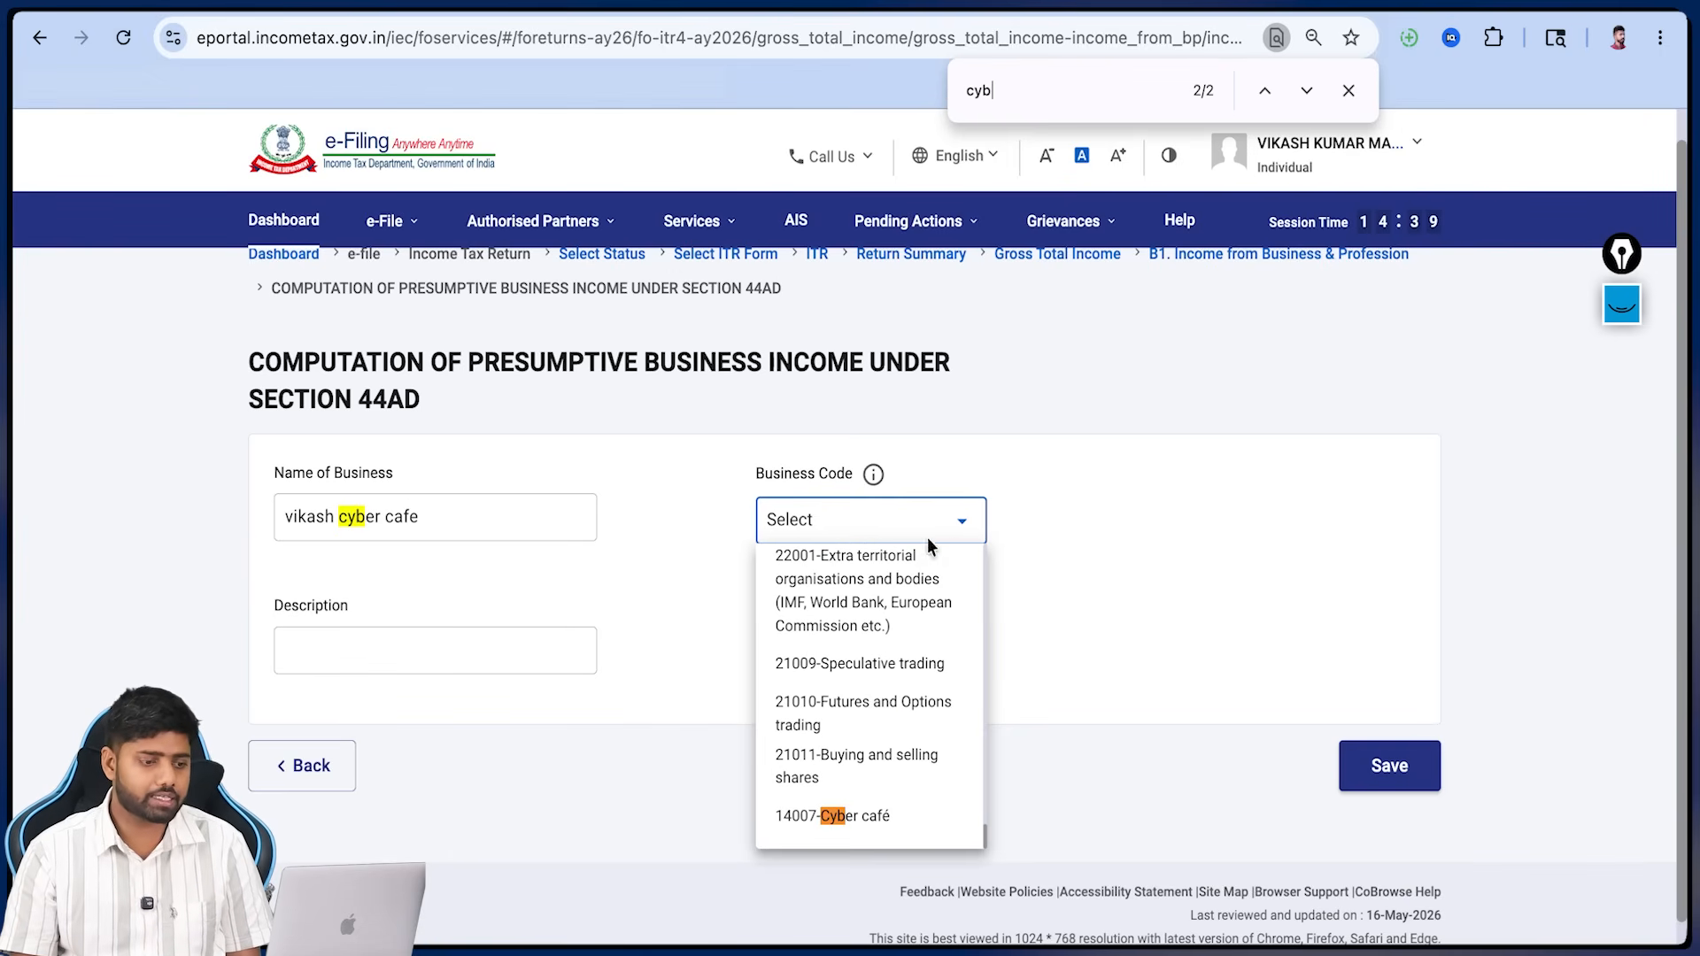
{"action": "left_click", "coordinate": [879, 816]}
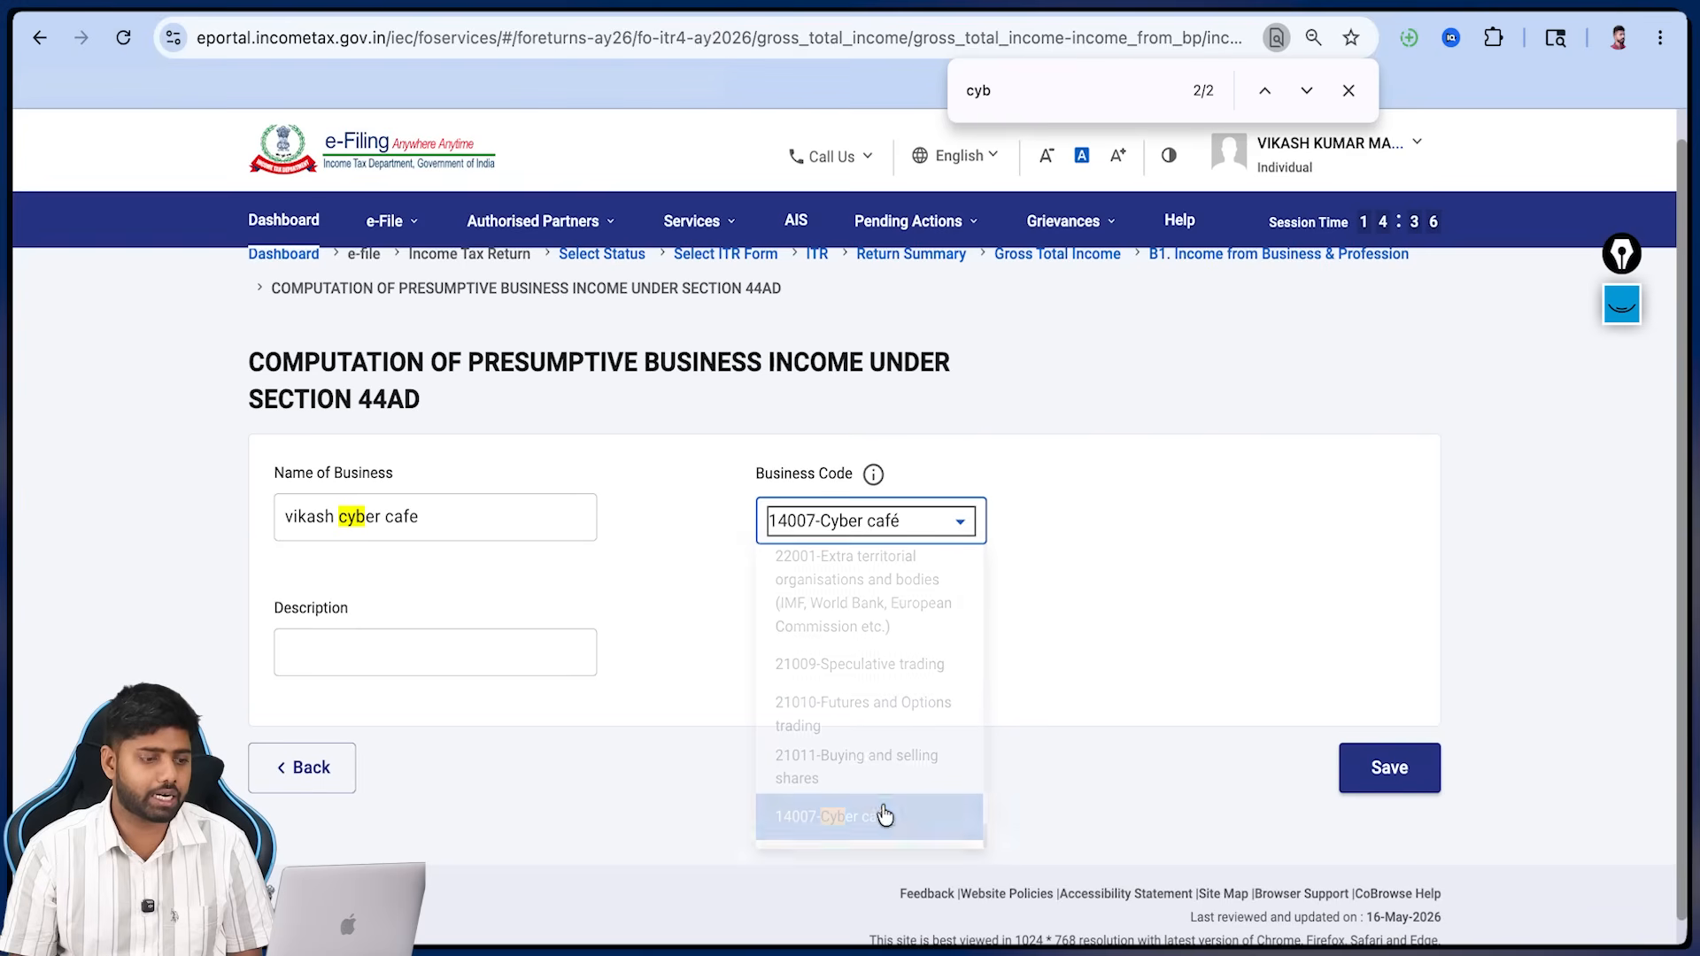
{"action": "left_click", "coordinate": [1347, 90]}
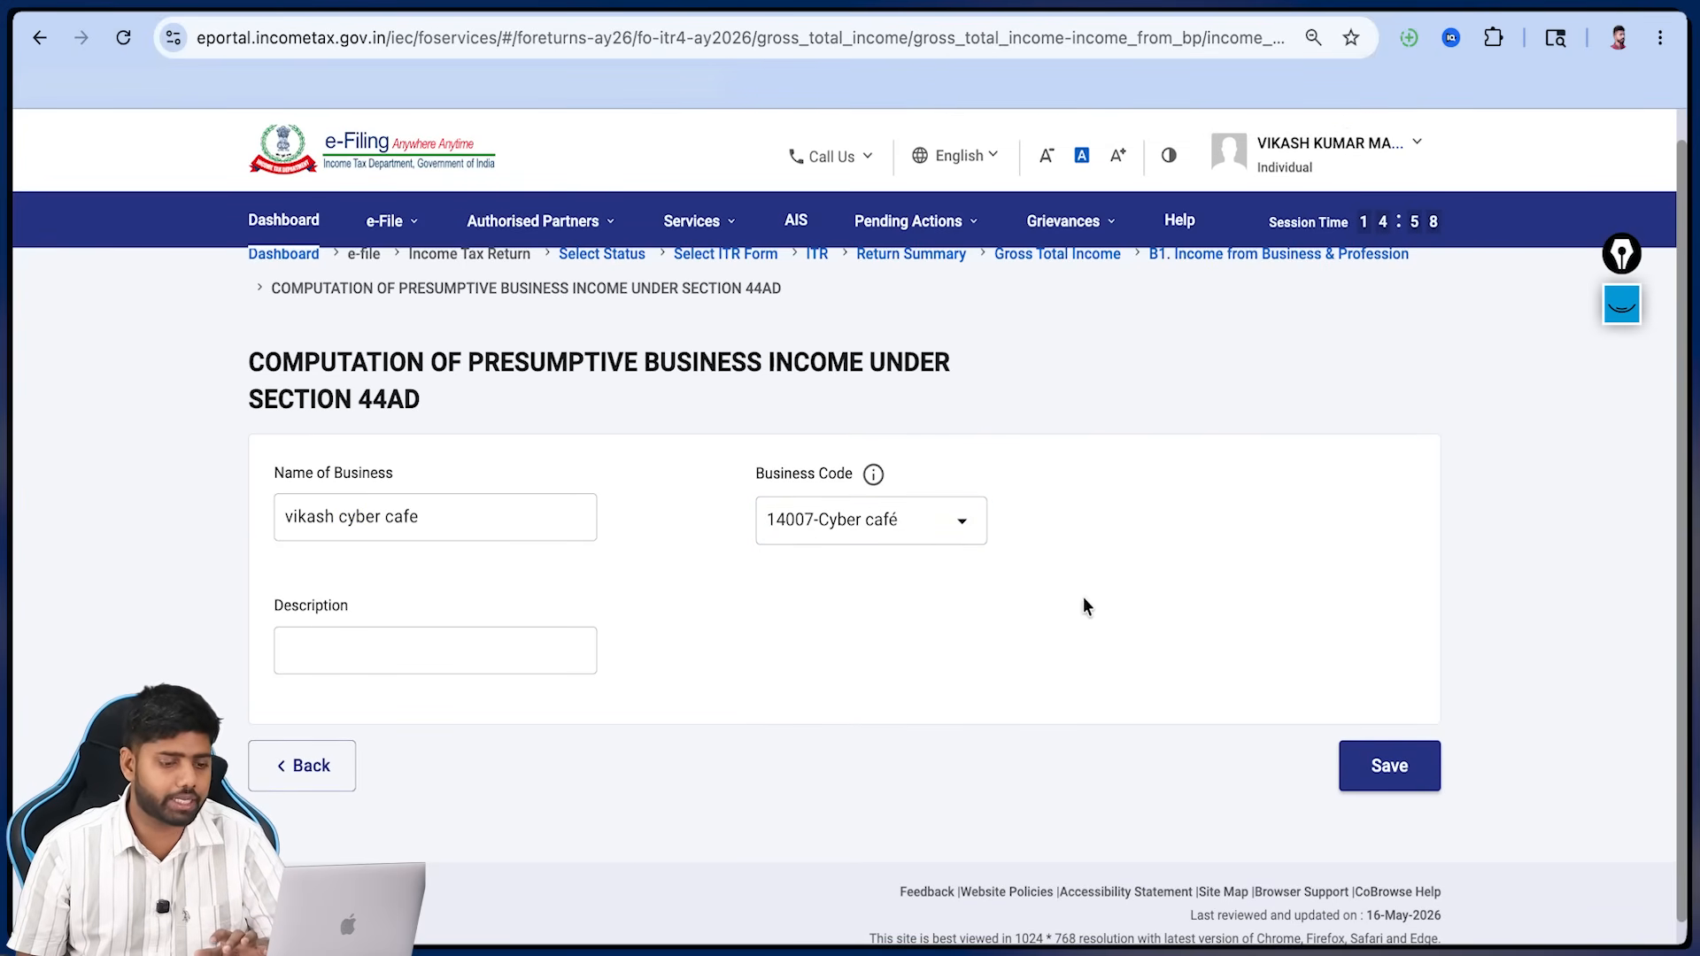
{"action": "left_click", "coordinate": [1383, 763]}
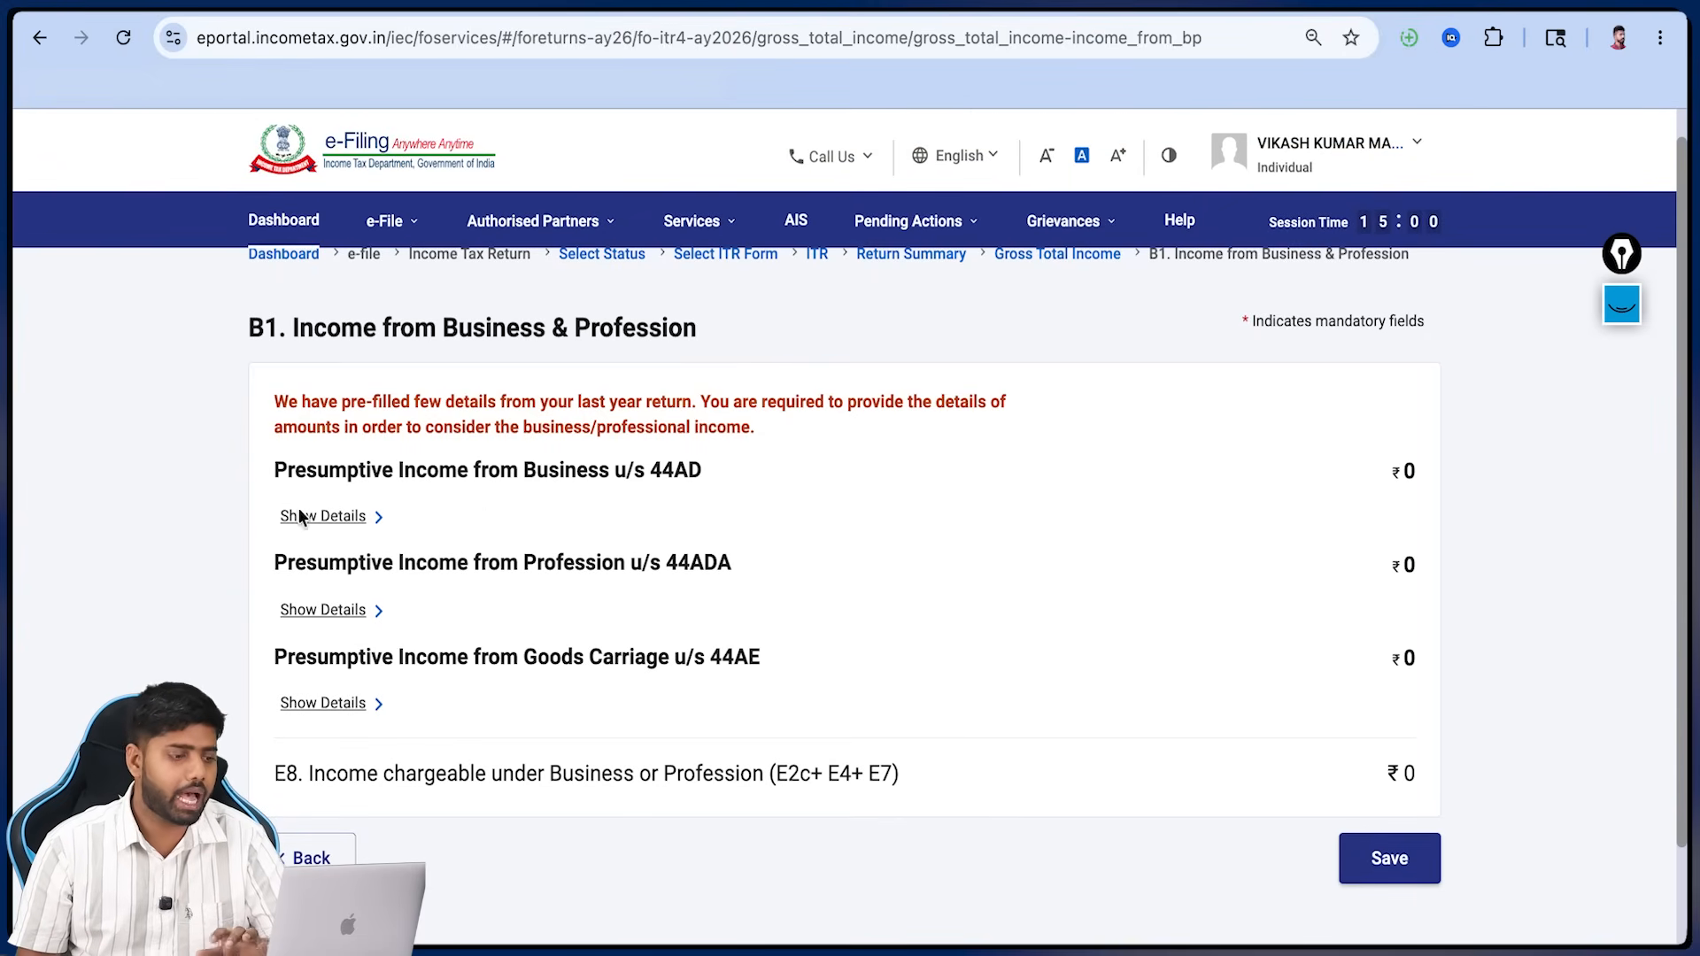
- Expand the details of Presumptive Income from Business u/s 44AD down to the E1 turnover and E2 income fields
{"action": "left_click", "coordinate": [342, 516]}
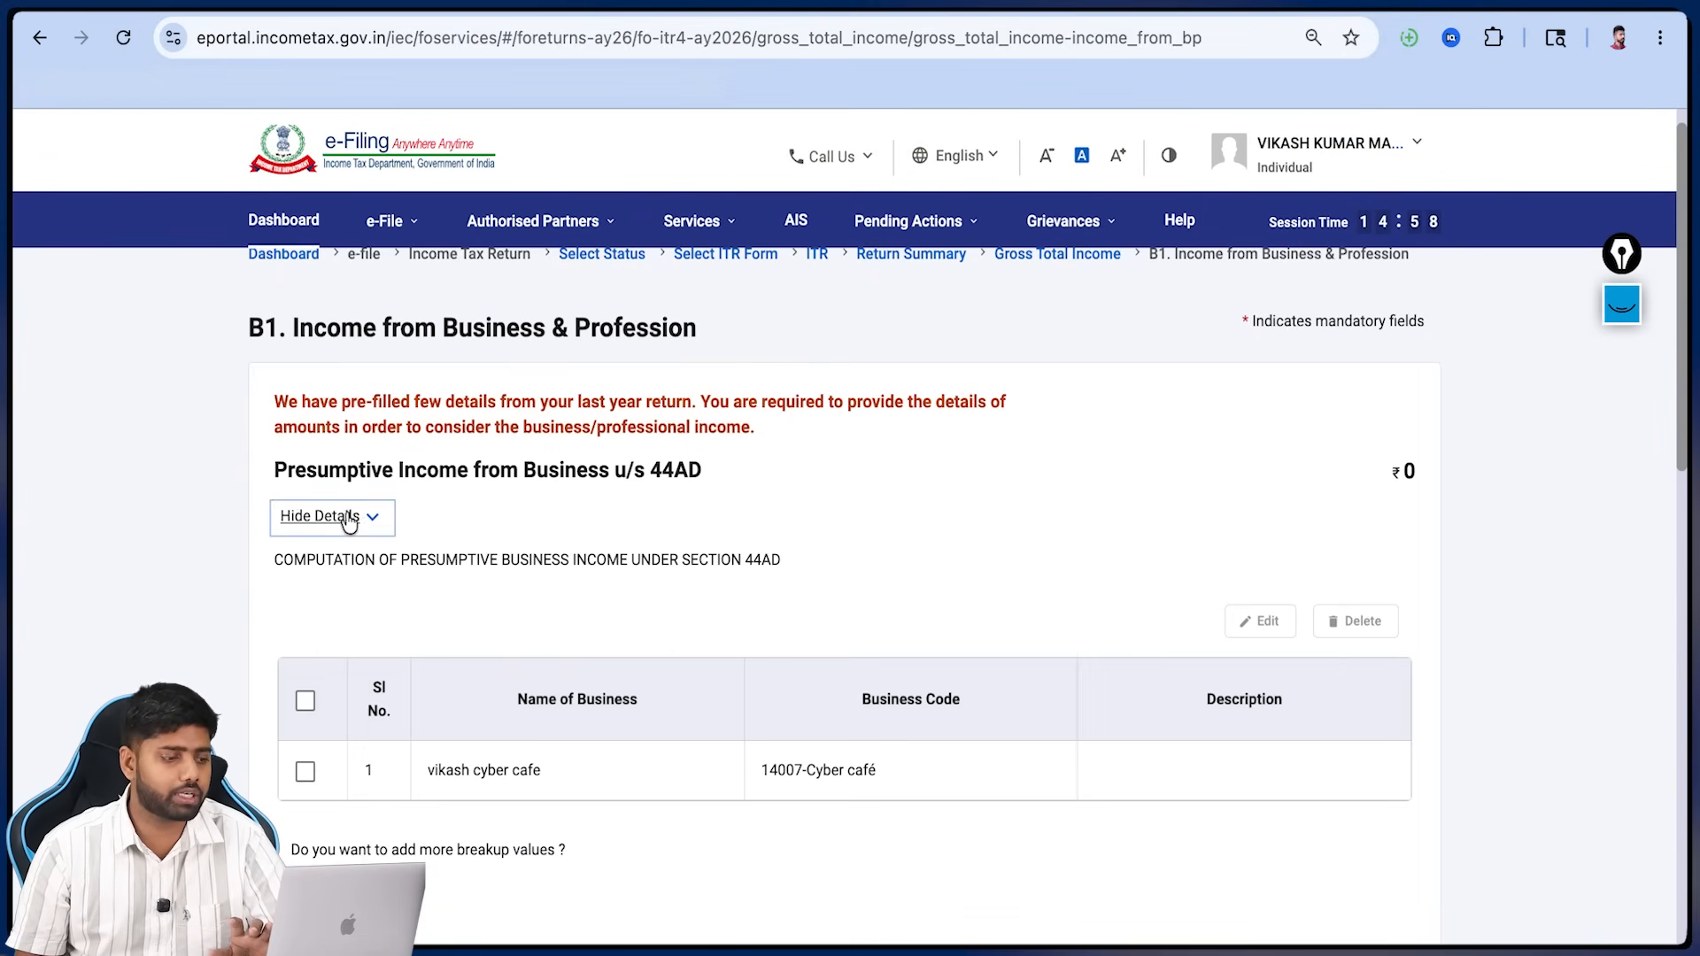
{"action": "scroll", "coordinate": [378, 545], "scroll_direction": "down", "scroll_amount": 5}
{"action": "scroll", "coordinate": [379, 540], "scroll_direction": "down", "scroll_amount": 4}
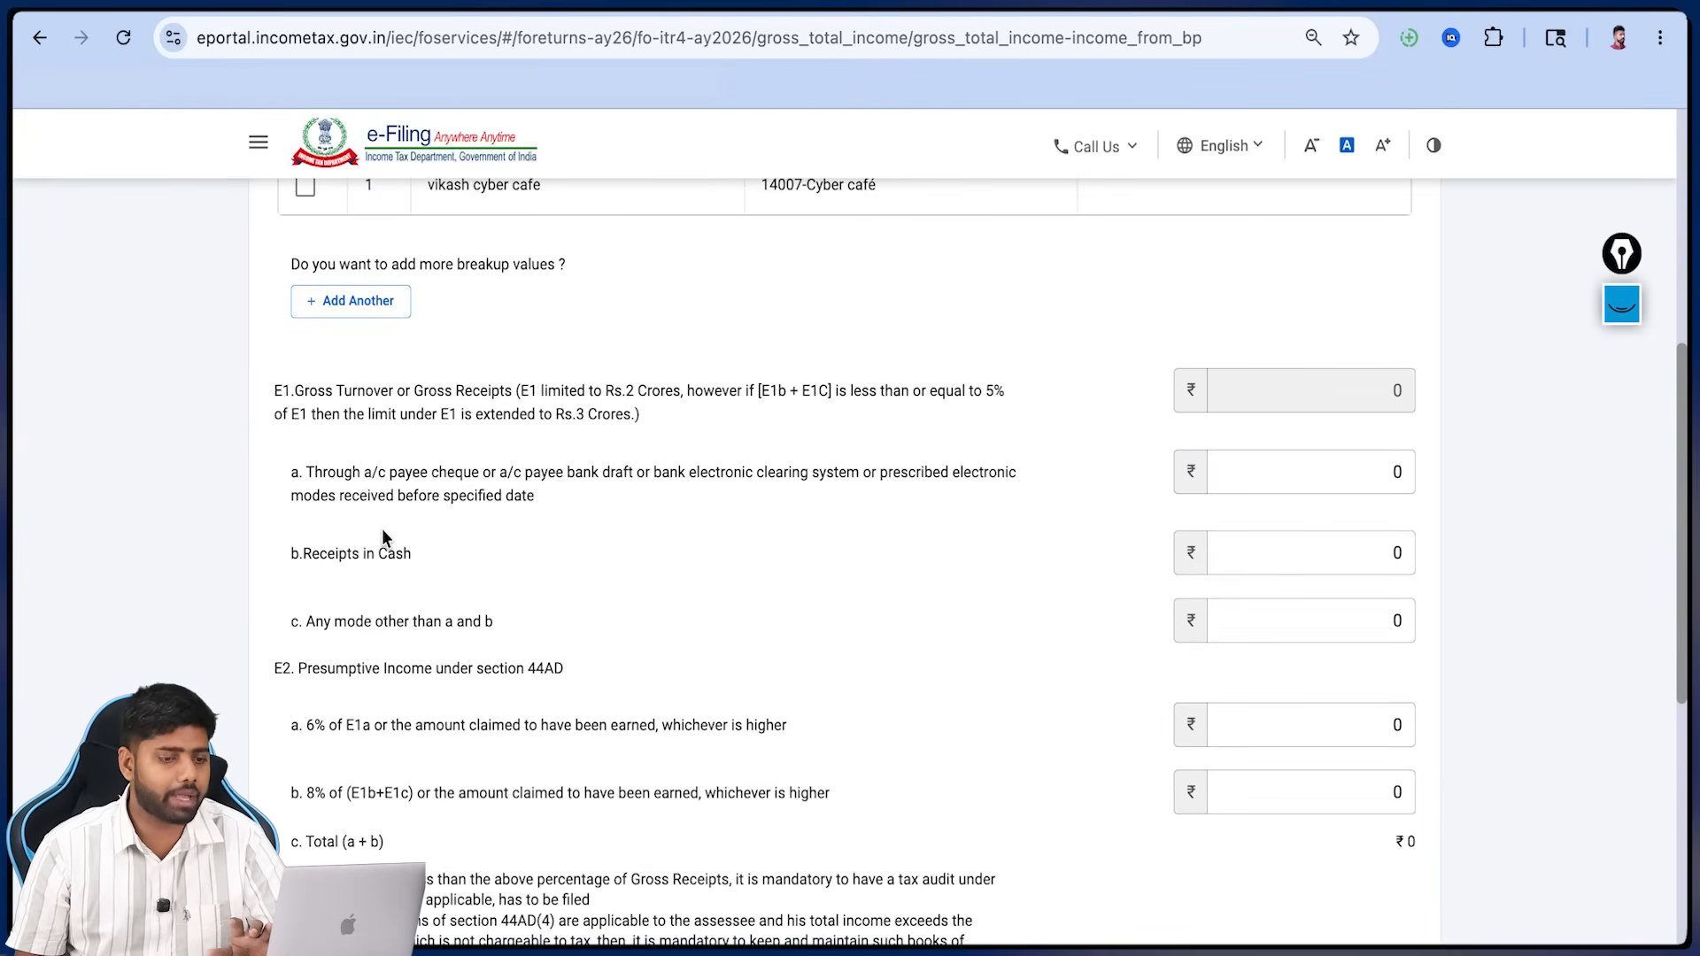
{"action": "scroll", "coordinate": [383, 529], "scroll_direction": "down", "scroll_amount": 1}
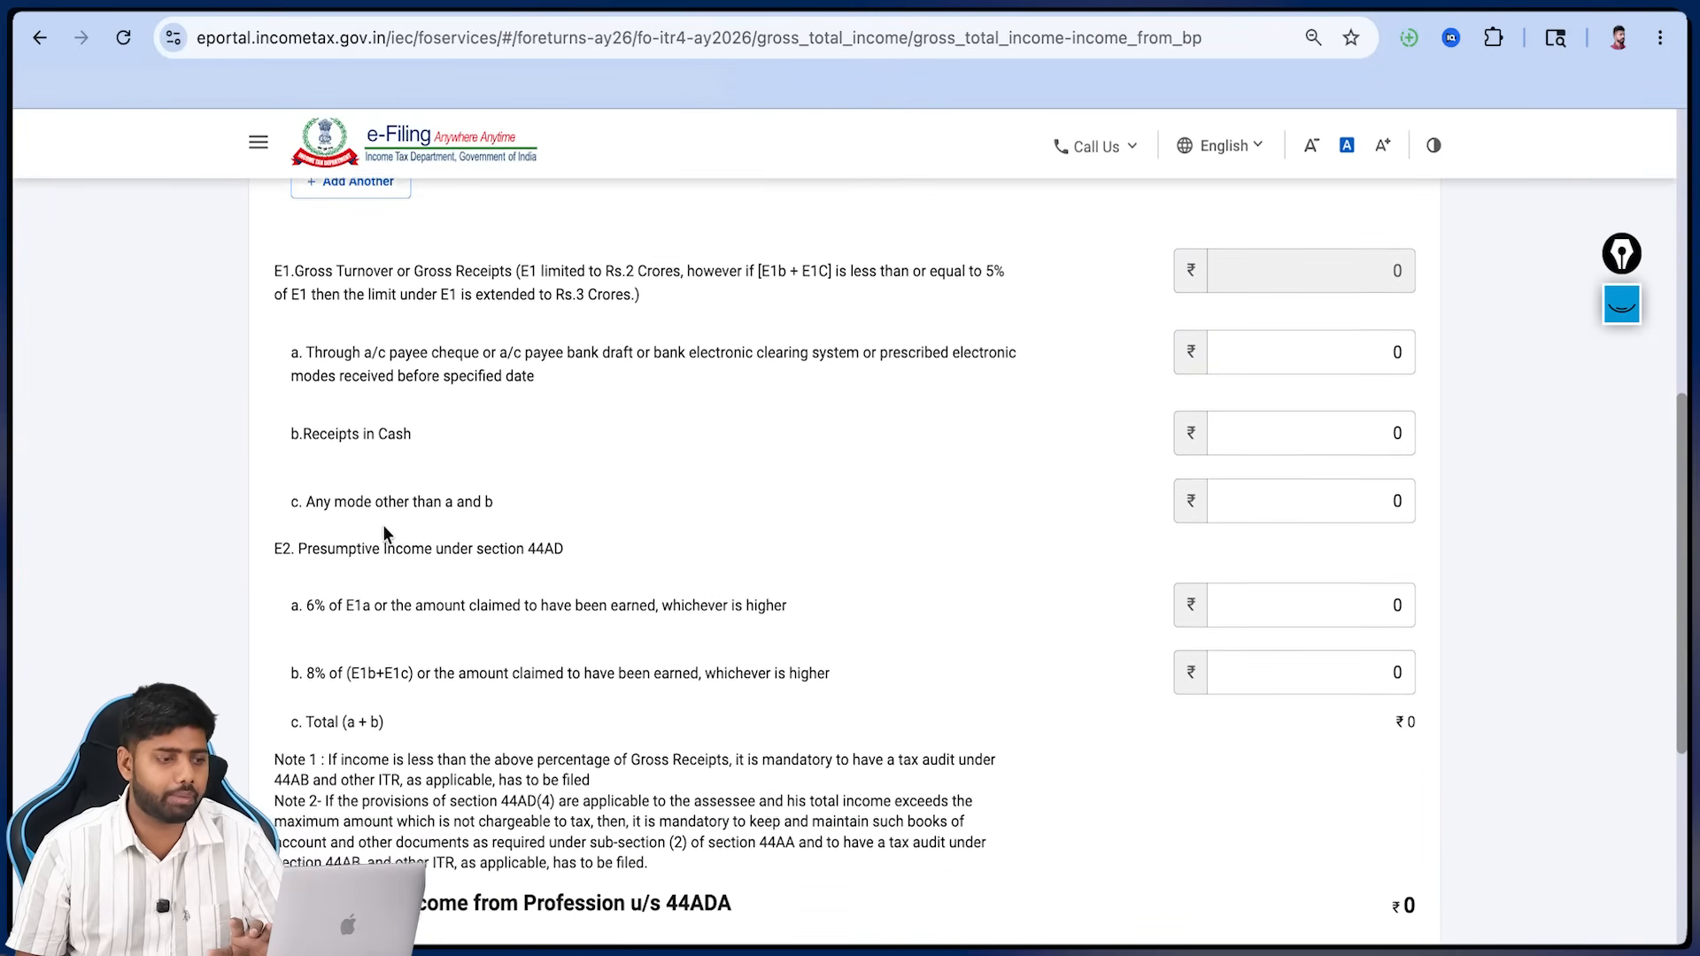
- Annotate the E1a bank and electronic receipts line with a tick and an arrow to its amount, and clear the ink
{"action": "key", "text": "alt+Tab"}
{"action": "left_click", "coordinate": [1609, 603]}
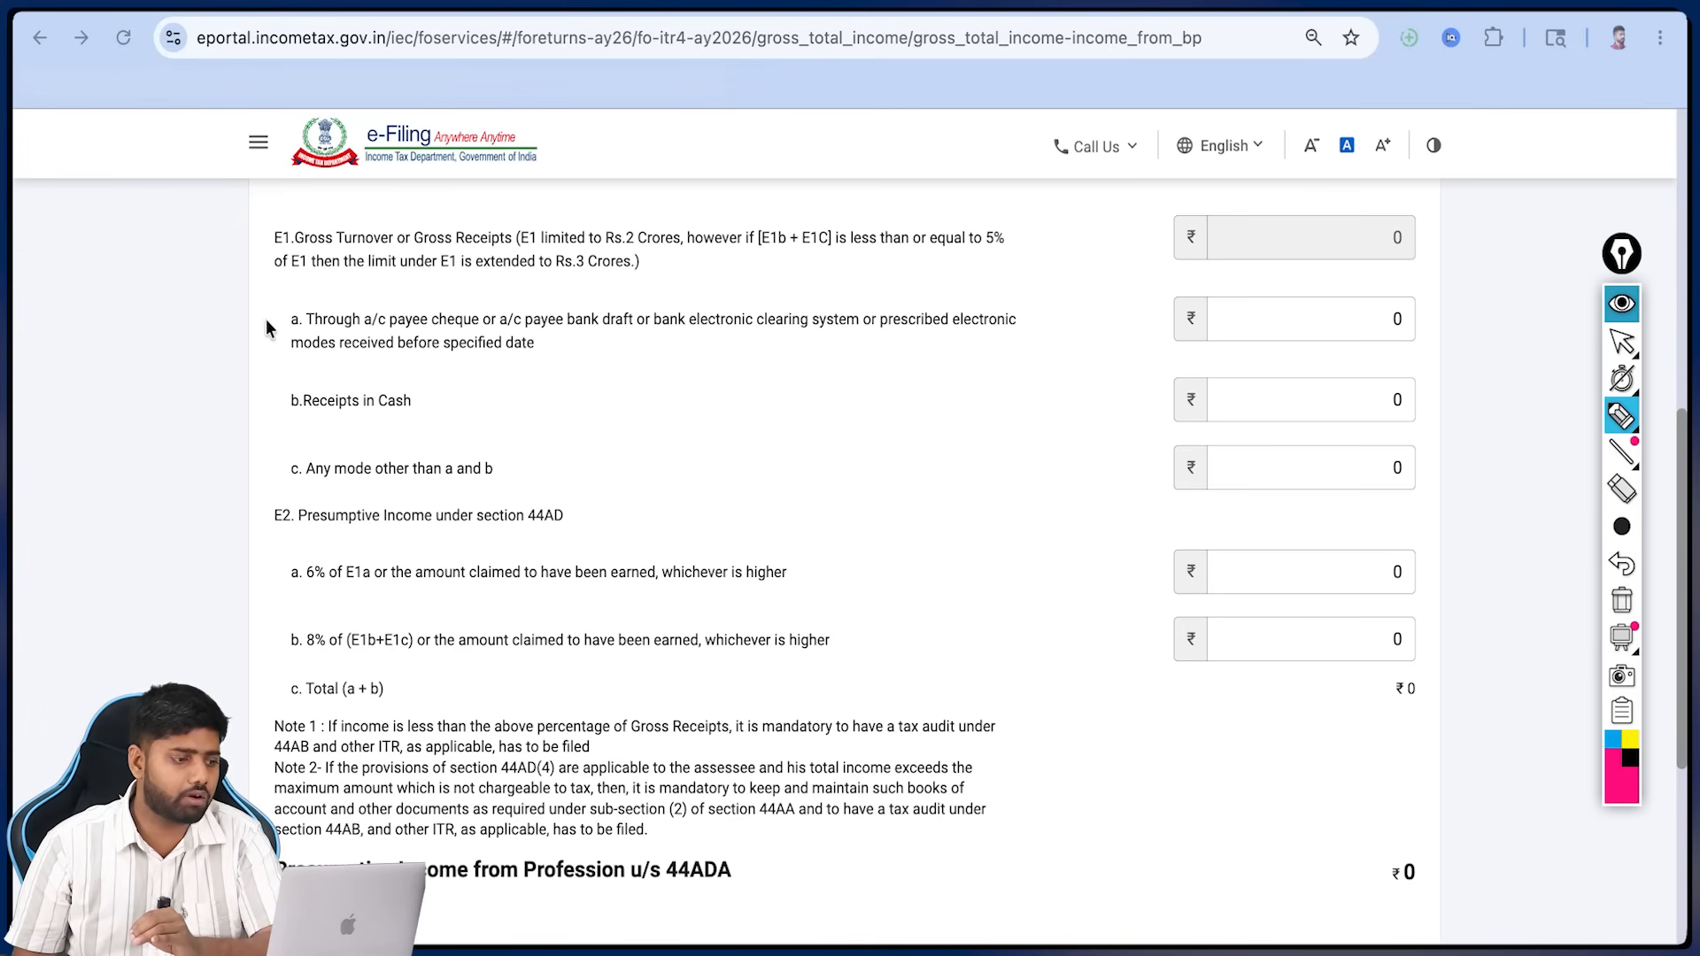
{"action": "left_click_drag", "start_coordinate": [266, 319], "coordinate": [283, 315]}
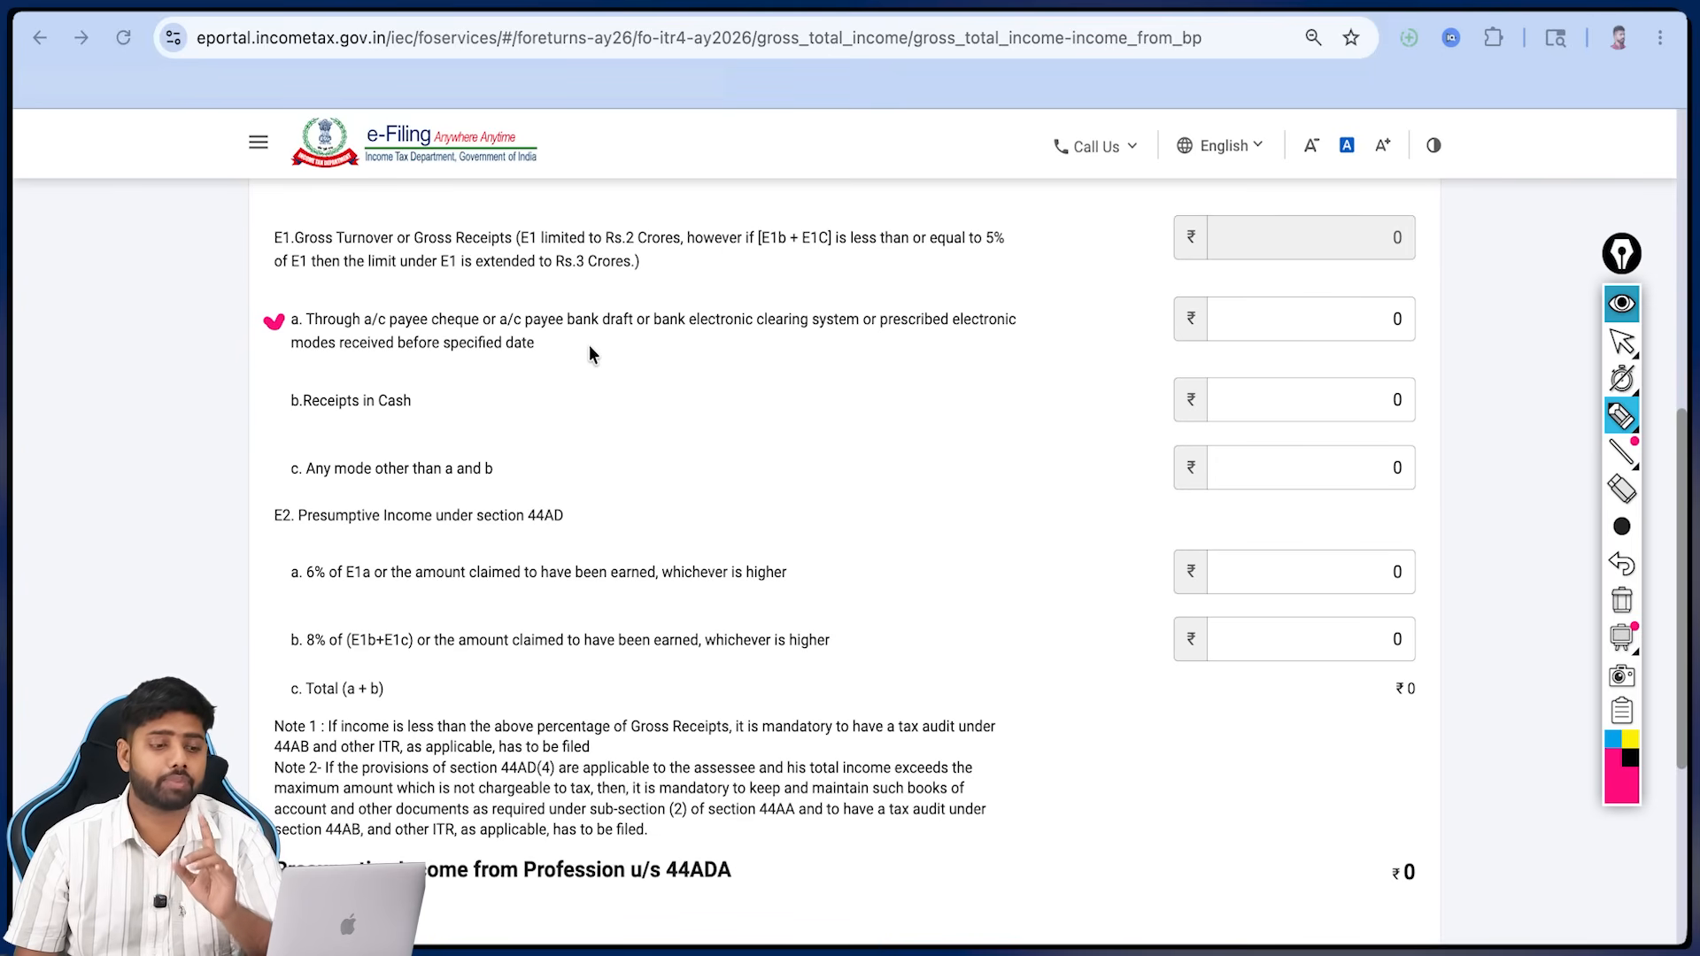
{"action": "mouse_move", "coordinate": [590, 347]}
{"action": "left_mouse_down"}
{"action": "mouse_move", "coordinate": [1124, 361]}
{"action": "mouse_move", "coordinate": [1161, 334]}
{"action": "mouse_move", "coordinate": [1149, 359]}
{"action": "mouse_move", "coordinate": [1153, 330]}
{"action": "left_mouse_up"}
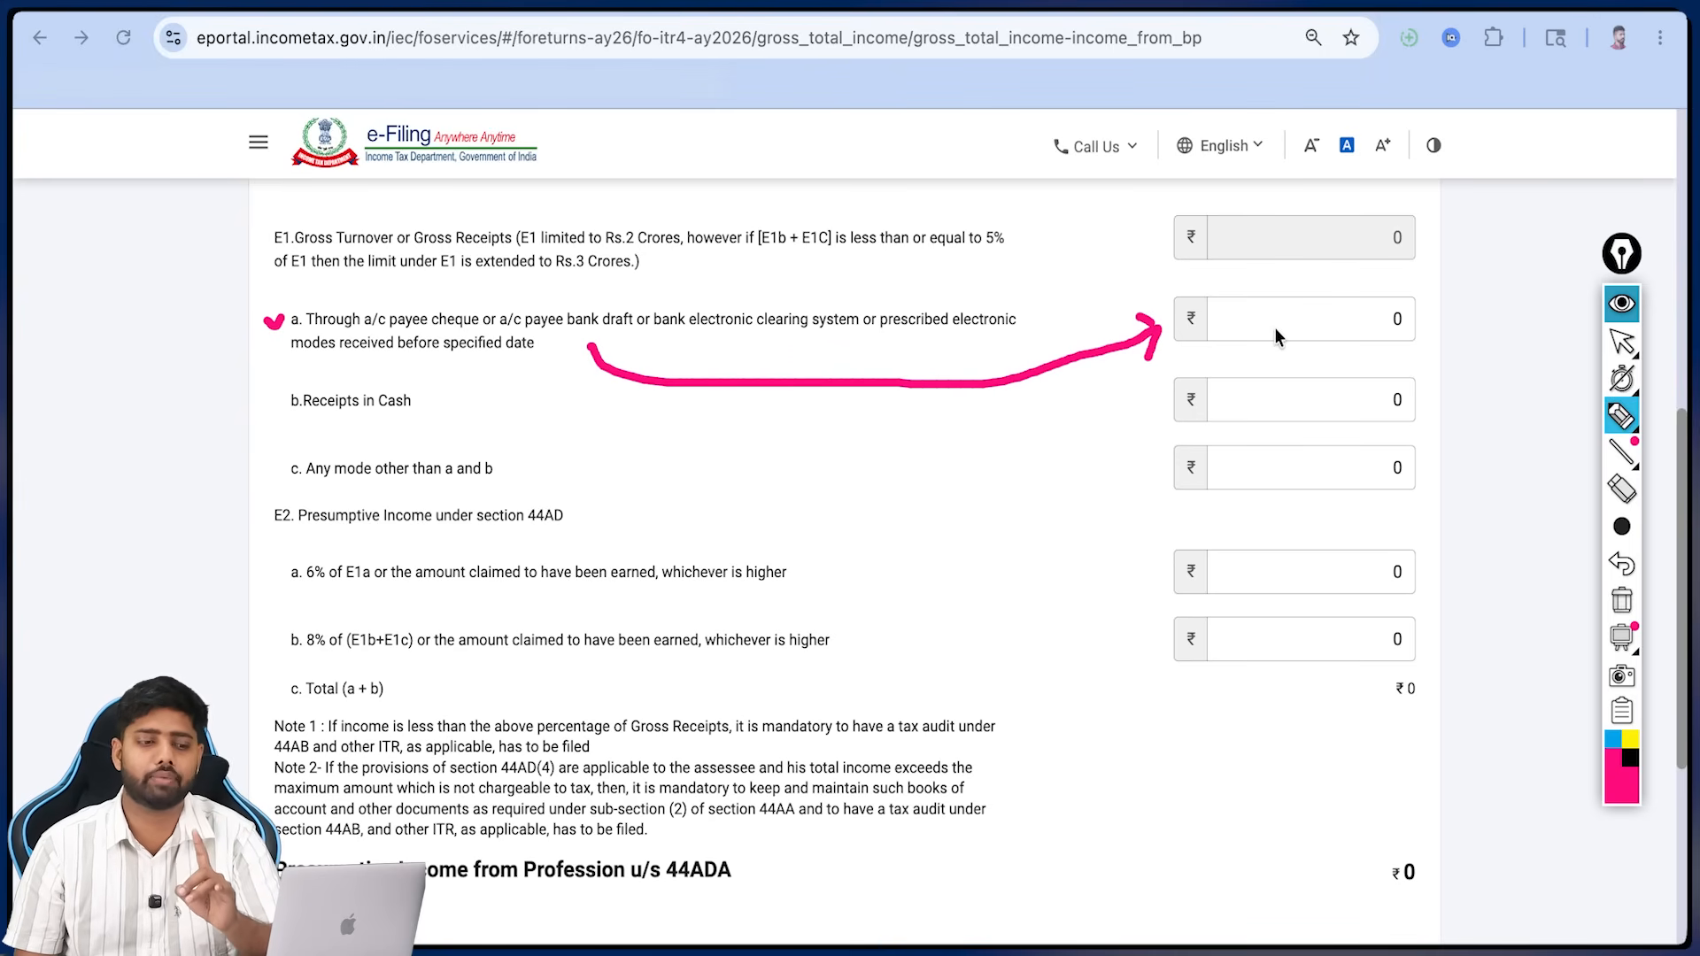
{"action": "left_click_drag", "start_coordinate": [1275, 319], "coordinate": [1334, 294]}
{"action": "left_click", "coordinate": [1620, 305]}
- Set the E1a receipts through cheque, bank draft or electronic modes to 2500000
{"action": "left_click", "coordinate": [1381, 319]}
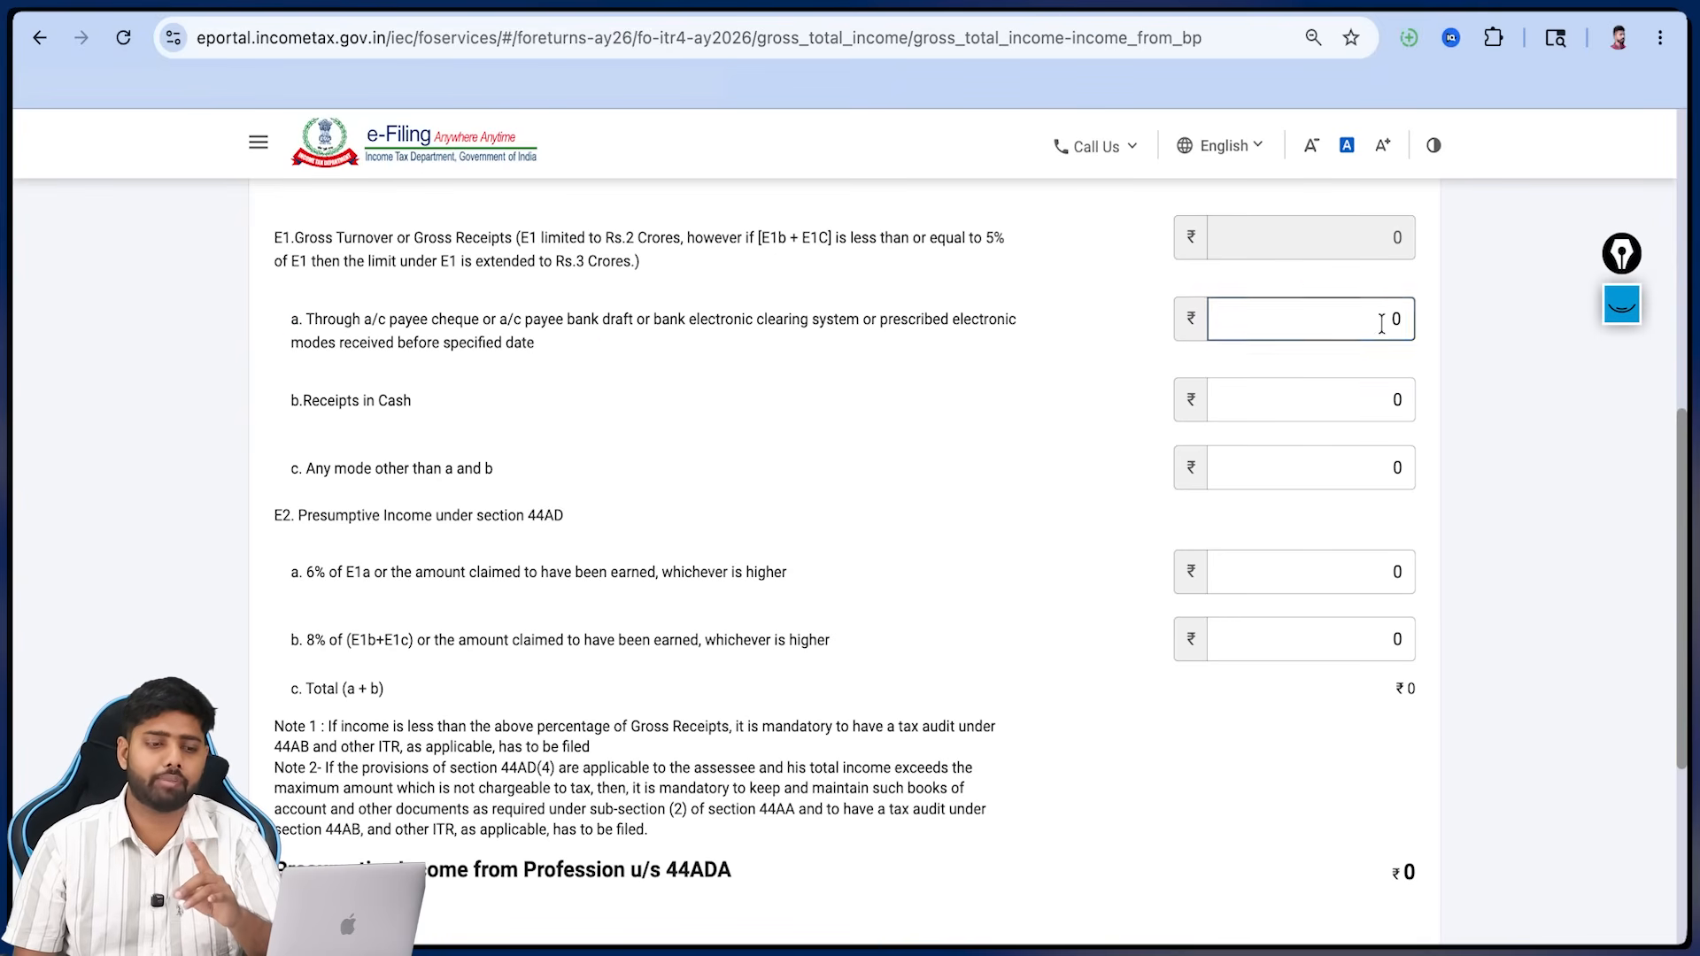
{"action": "key", "text": "BackSpace"}
{"action": "type", "text": "2500000"}
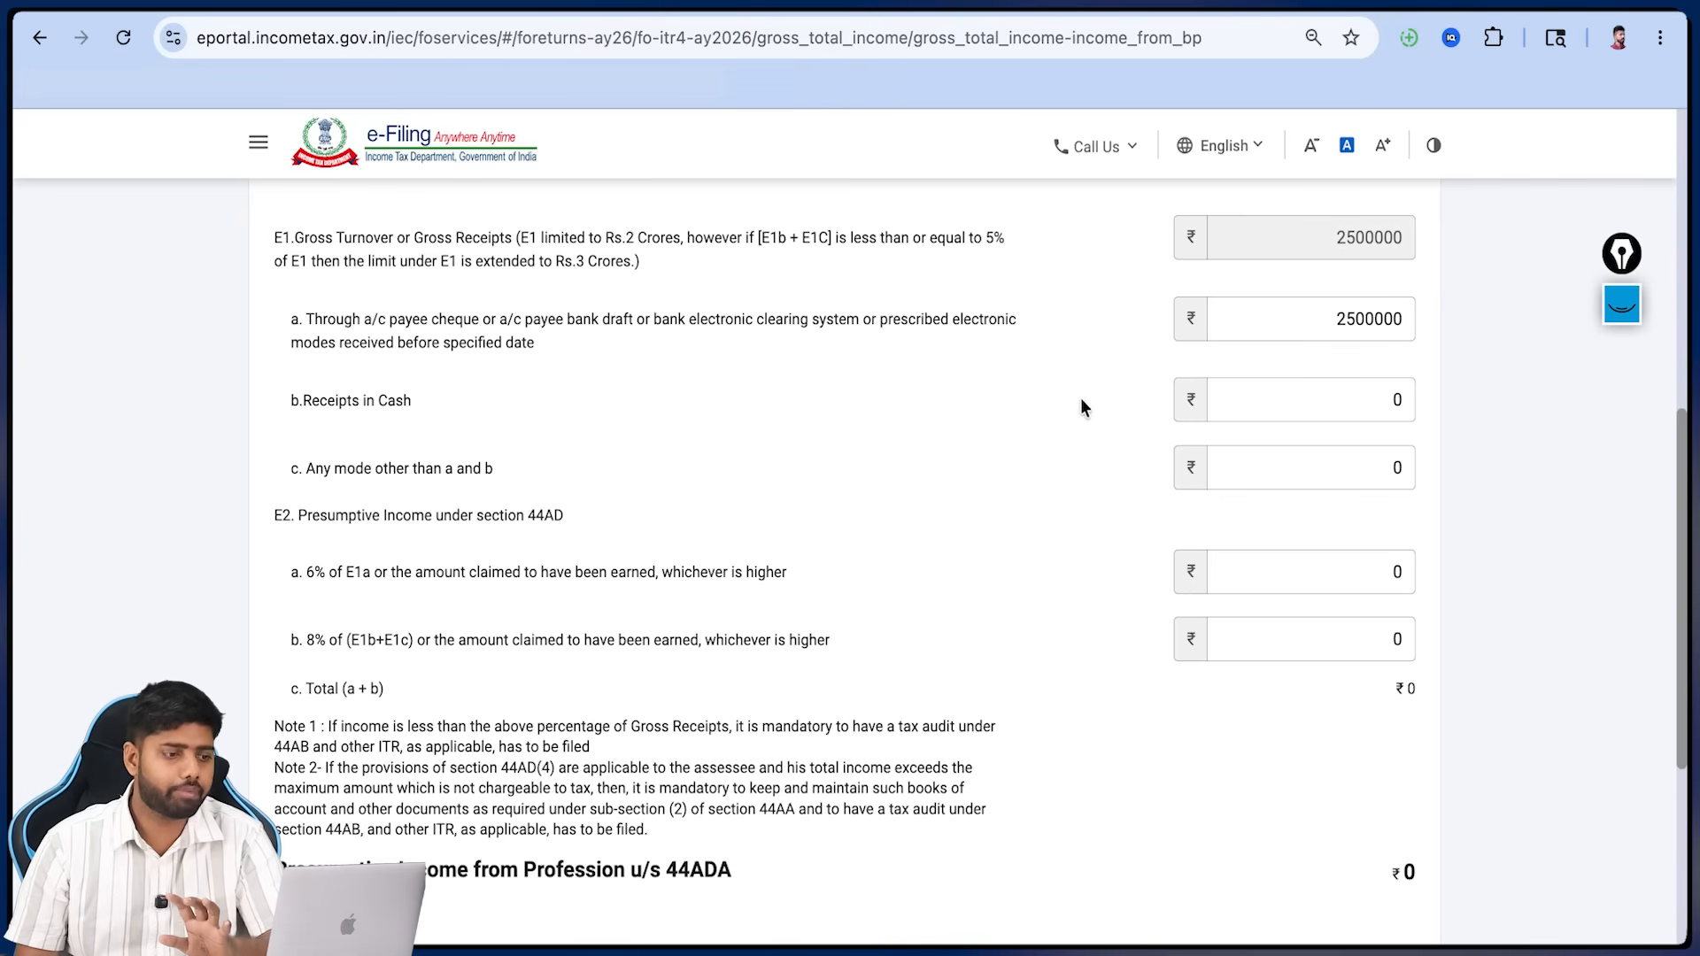
- Review the E1a wording on cheque, bank draft and electronic receipts together with its entered amount
{"action": "left_click", "coordinate": [555, 317]}
{"action": "left_click_drag", "start_coordinate": [306, 317], "coordinate": [389, 320]}
{"action": "left_click", "coordinate": [445, 320]}
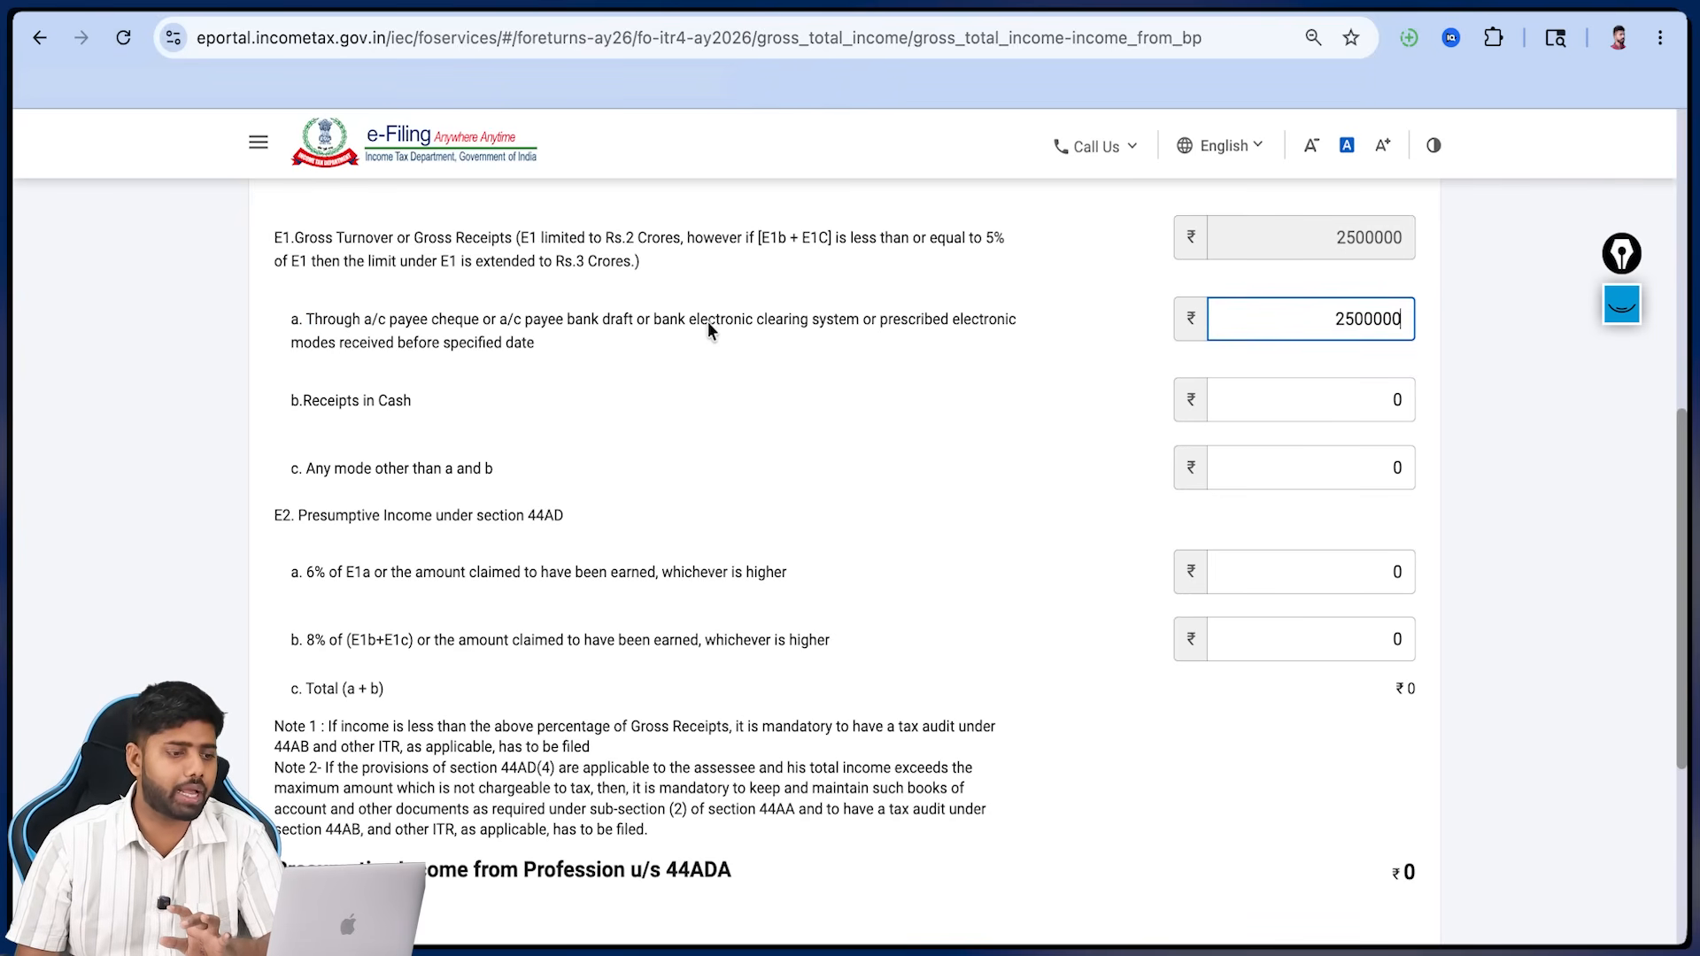
{"action": "triple_click", "coordinate": [781, 329]}
{"action": "left_click", "coordinate": [834, 349]}
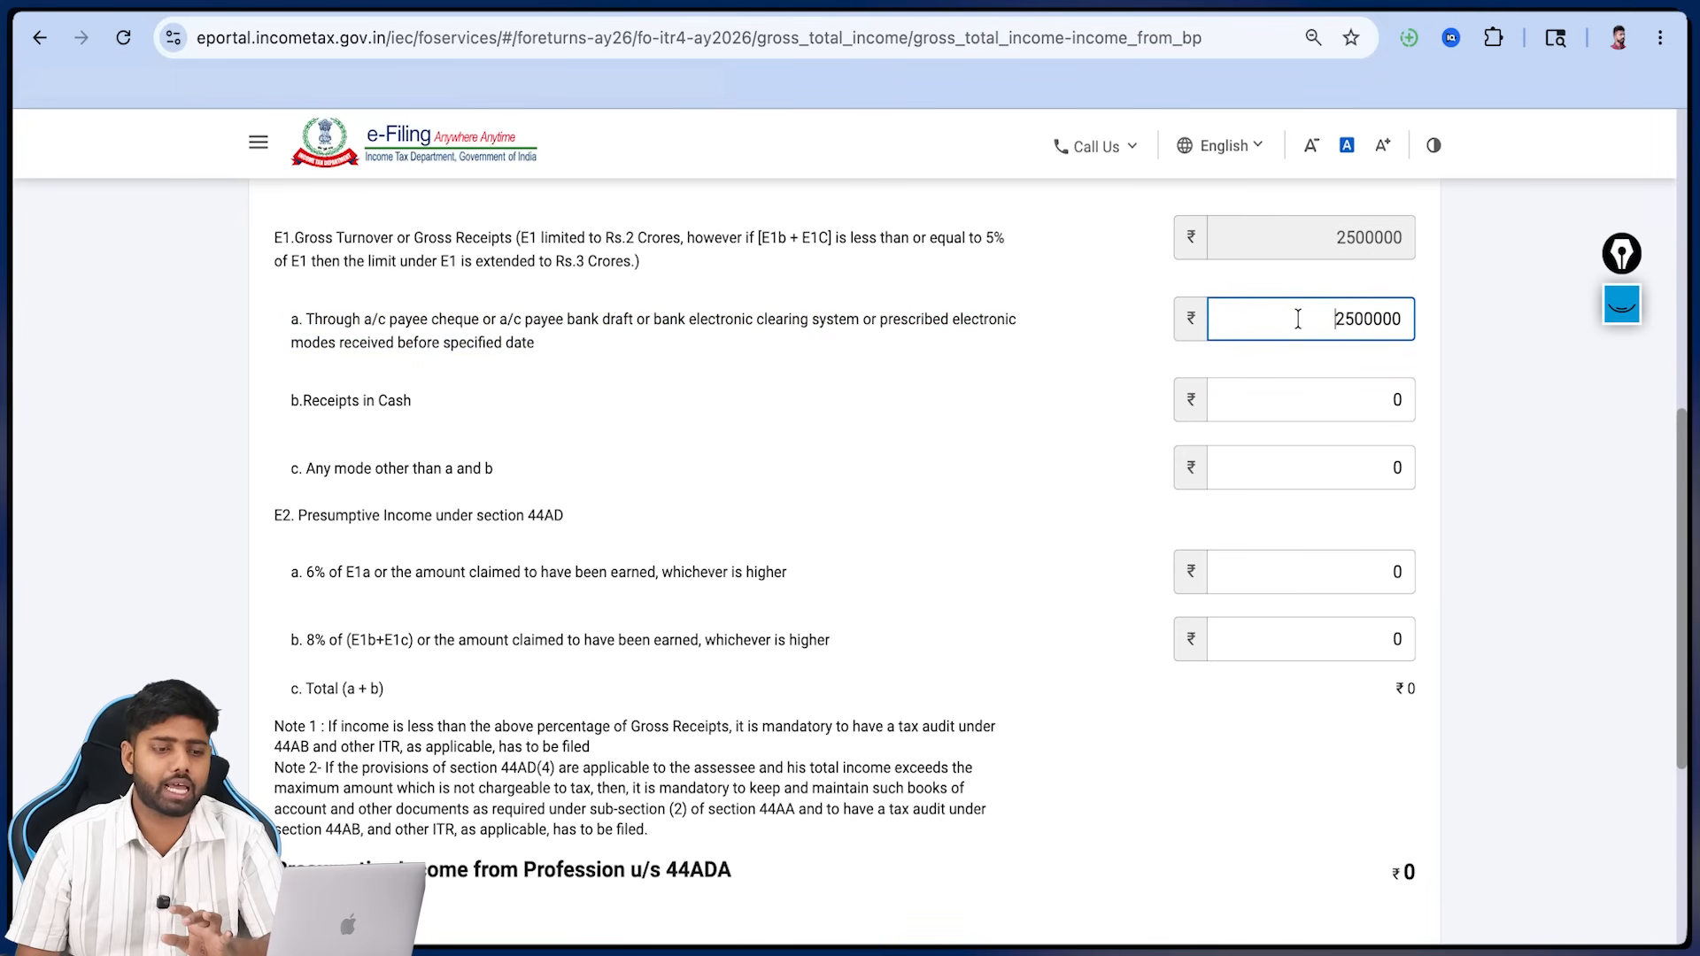
{"action": "left_click_drag", "start_coordinate": [1298, 319], "coordinate": [1421, 325]}
{"action": "left_click", "coordinate": [1048, 342]}
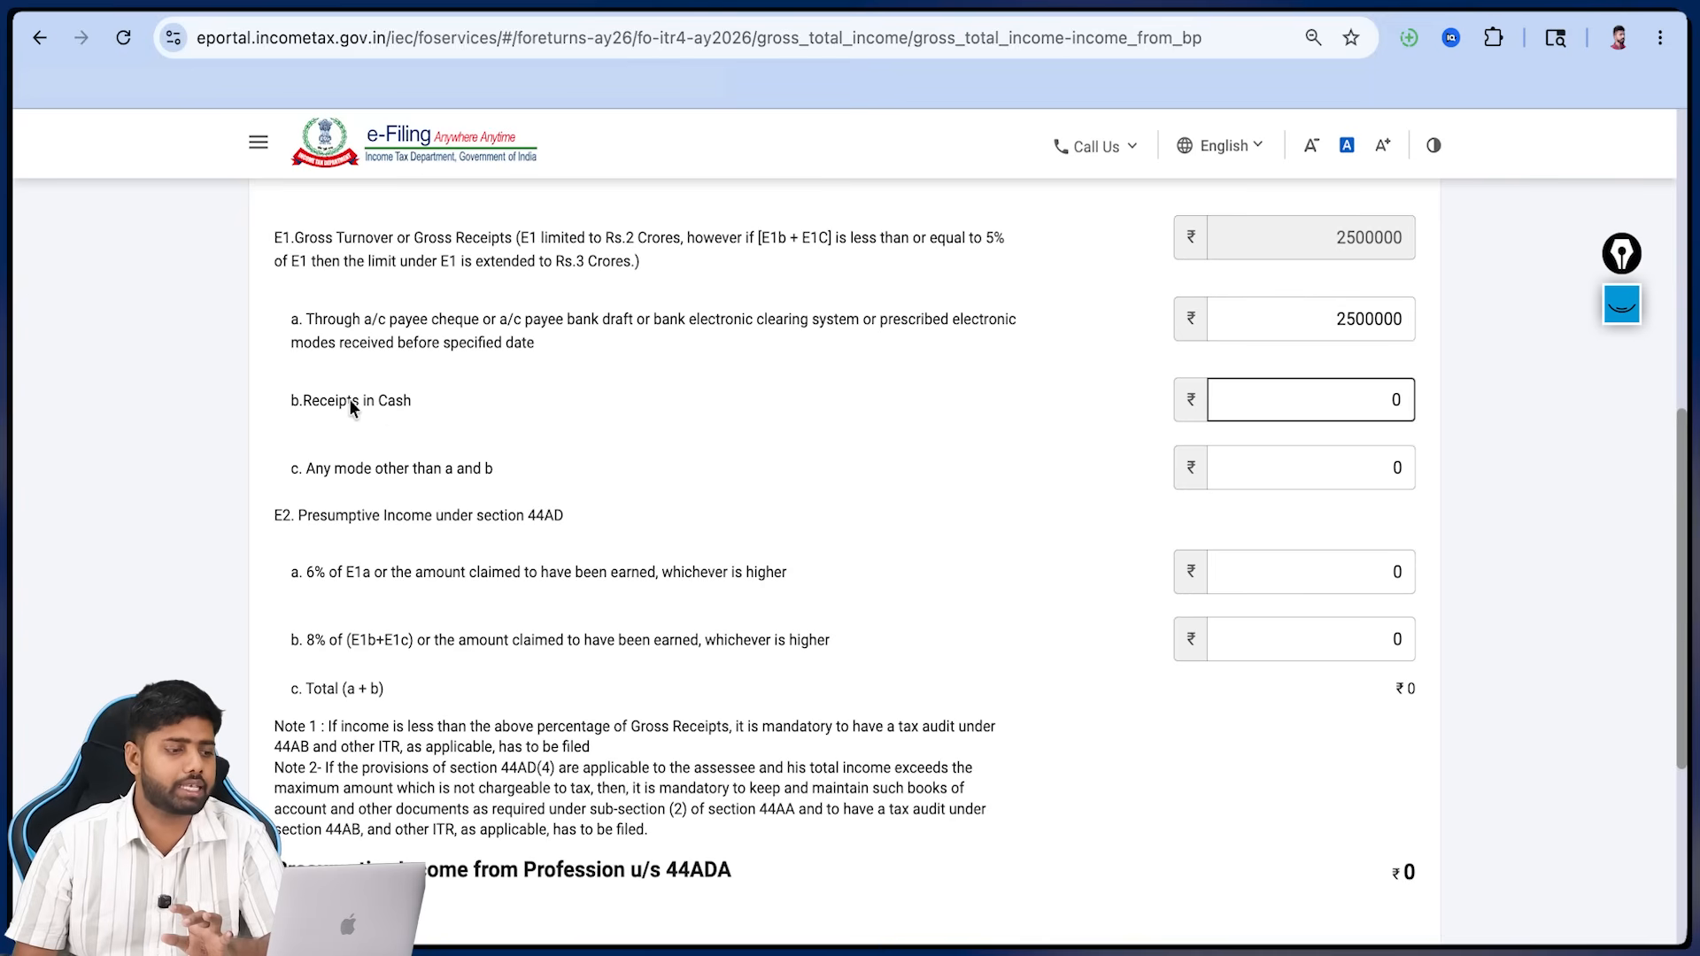
- Highlight the E1b Receipts in Cash label and set its amount to 600000
{"action": "left_click_drag", "start_coordinate": [304, 402], "coordinate": [429, 404]}
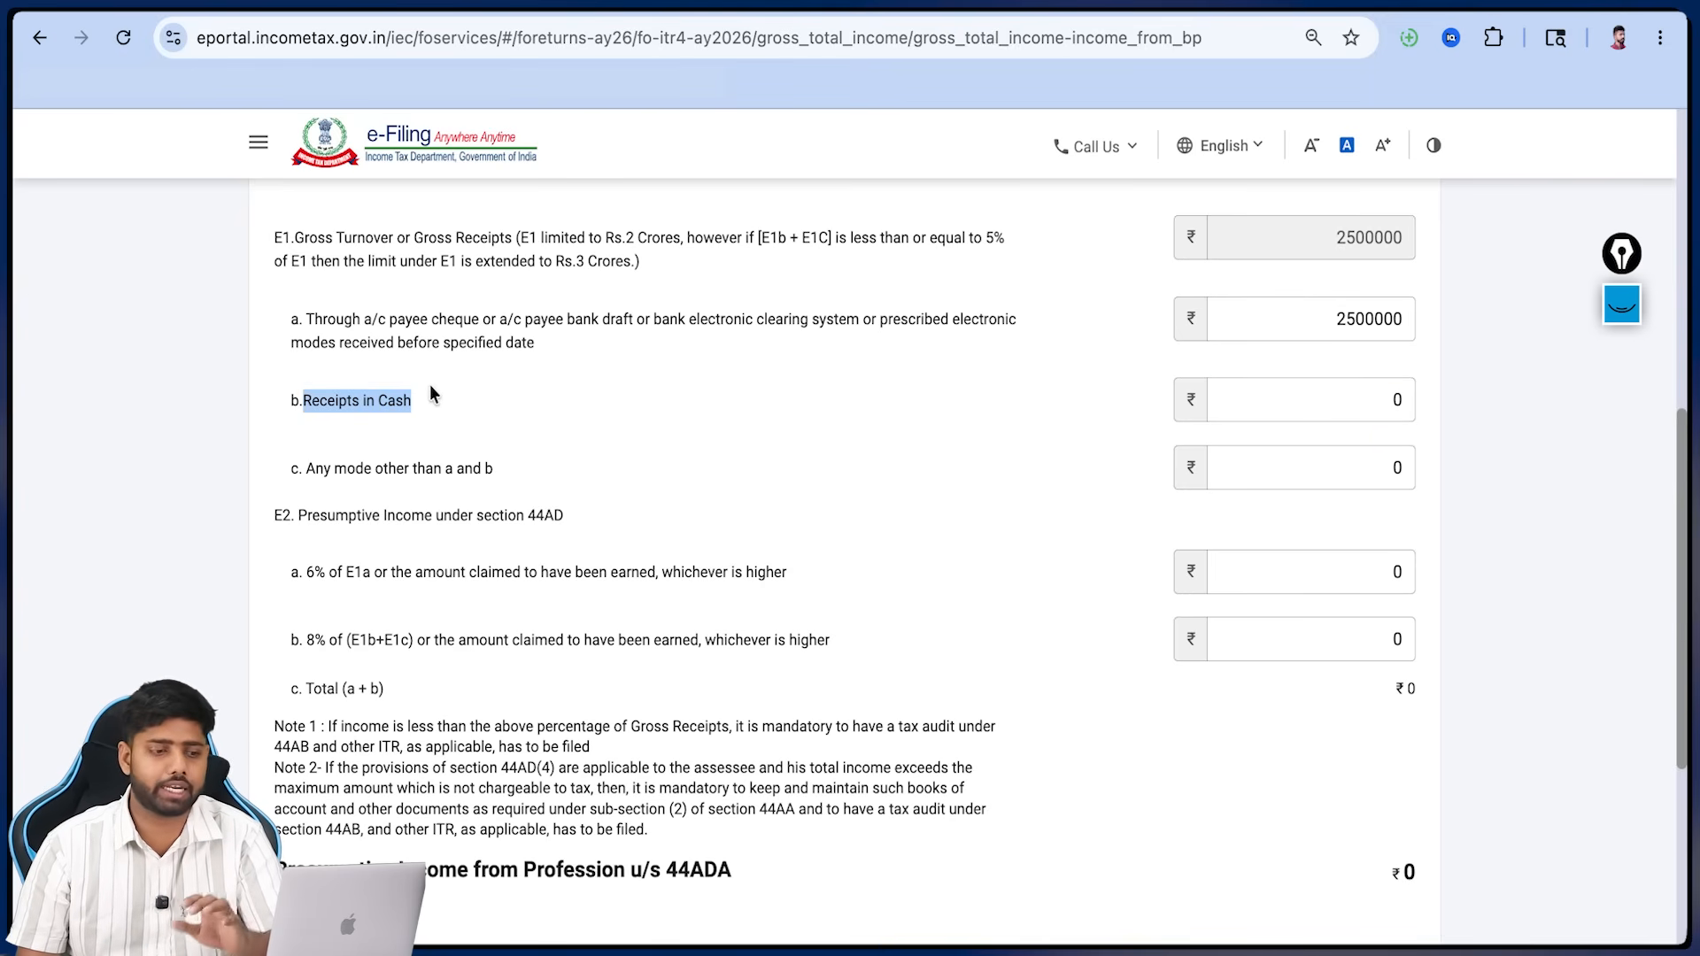
{"action": "left_click", "coordinate": [1316, 406]}
{"action": "left_click_drag", "start_coordinate": [1396, 395], "coordinate": [1448, 397]}
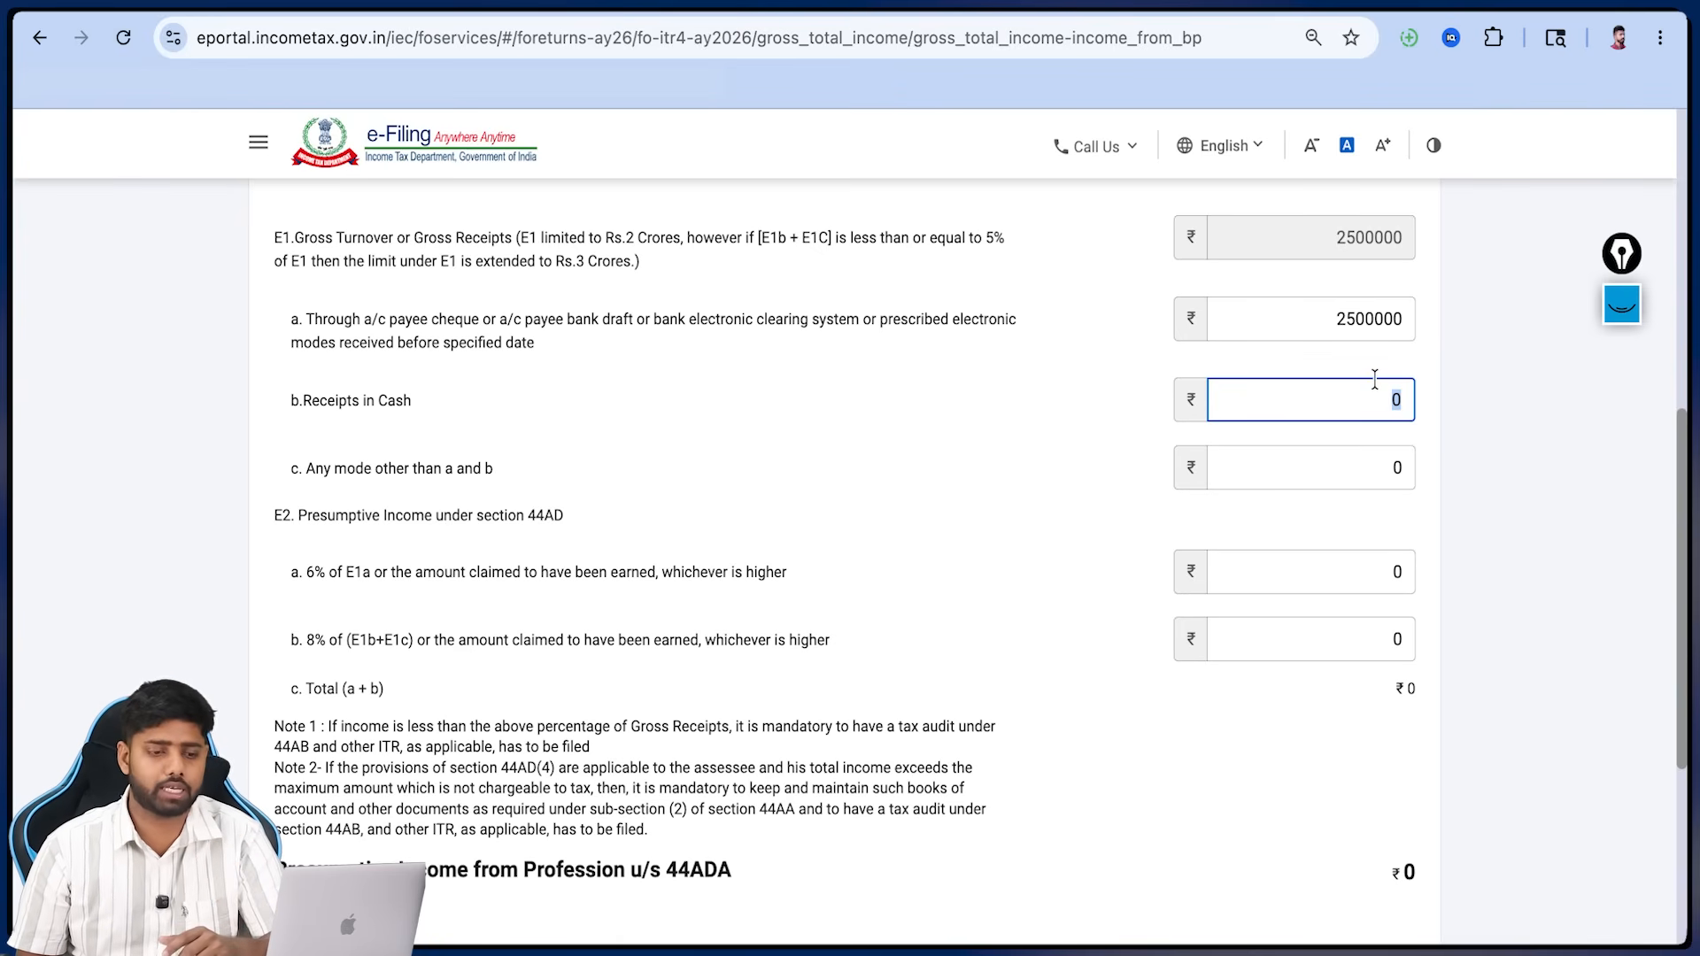
{"action": "type", "text": "600000"}
{"action": "left_click", "coordinate": [863, 380]}
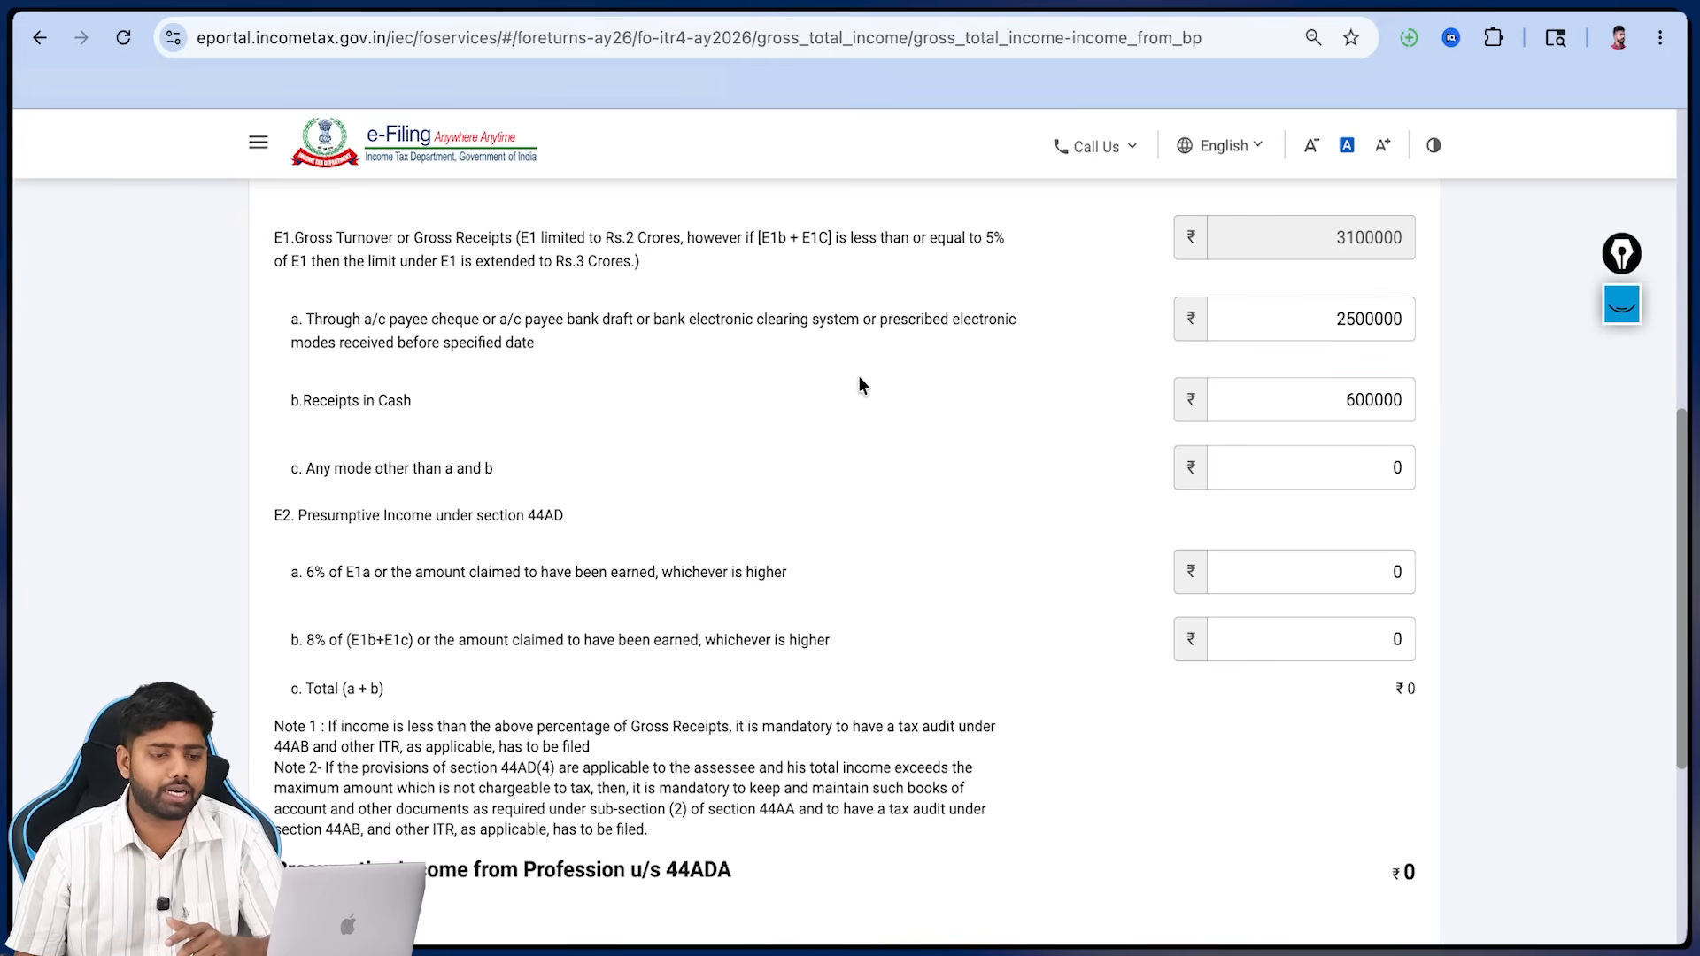
- Annotate the E1 turnover total, tick modes a and b, underline "other than" in E1c, and clear the ink
{"action": "left_click", "coordinate": [1621, 305]}
{"action": "left_click", "coordinate": [1621, 600]}
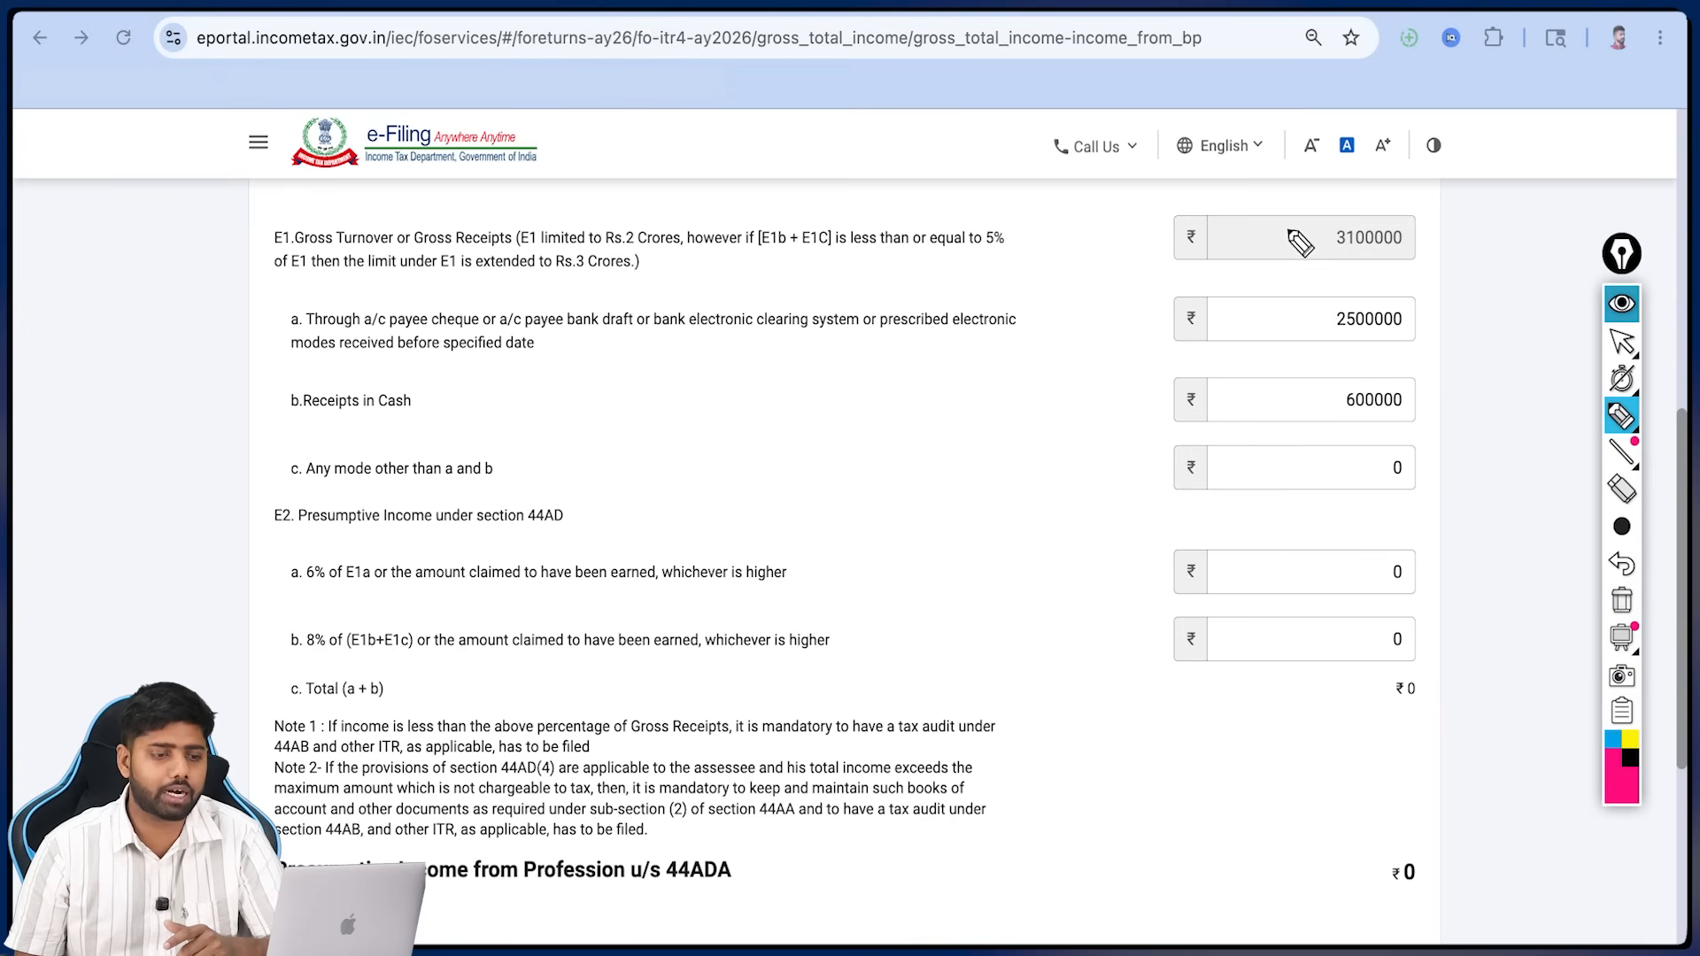
{"action": "mouse_move", "coordinate": [1309, 219]}
{"action": "left_mouse_down"}
{"action": "mouse_move", "coordinate": [1320, 274]}
{"action": "mouse_move", "coordinate": [1416, 273]}
{"action": "left_mouse_up"}
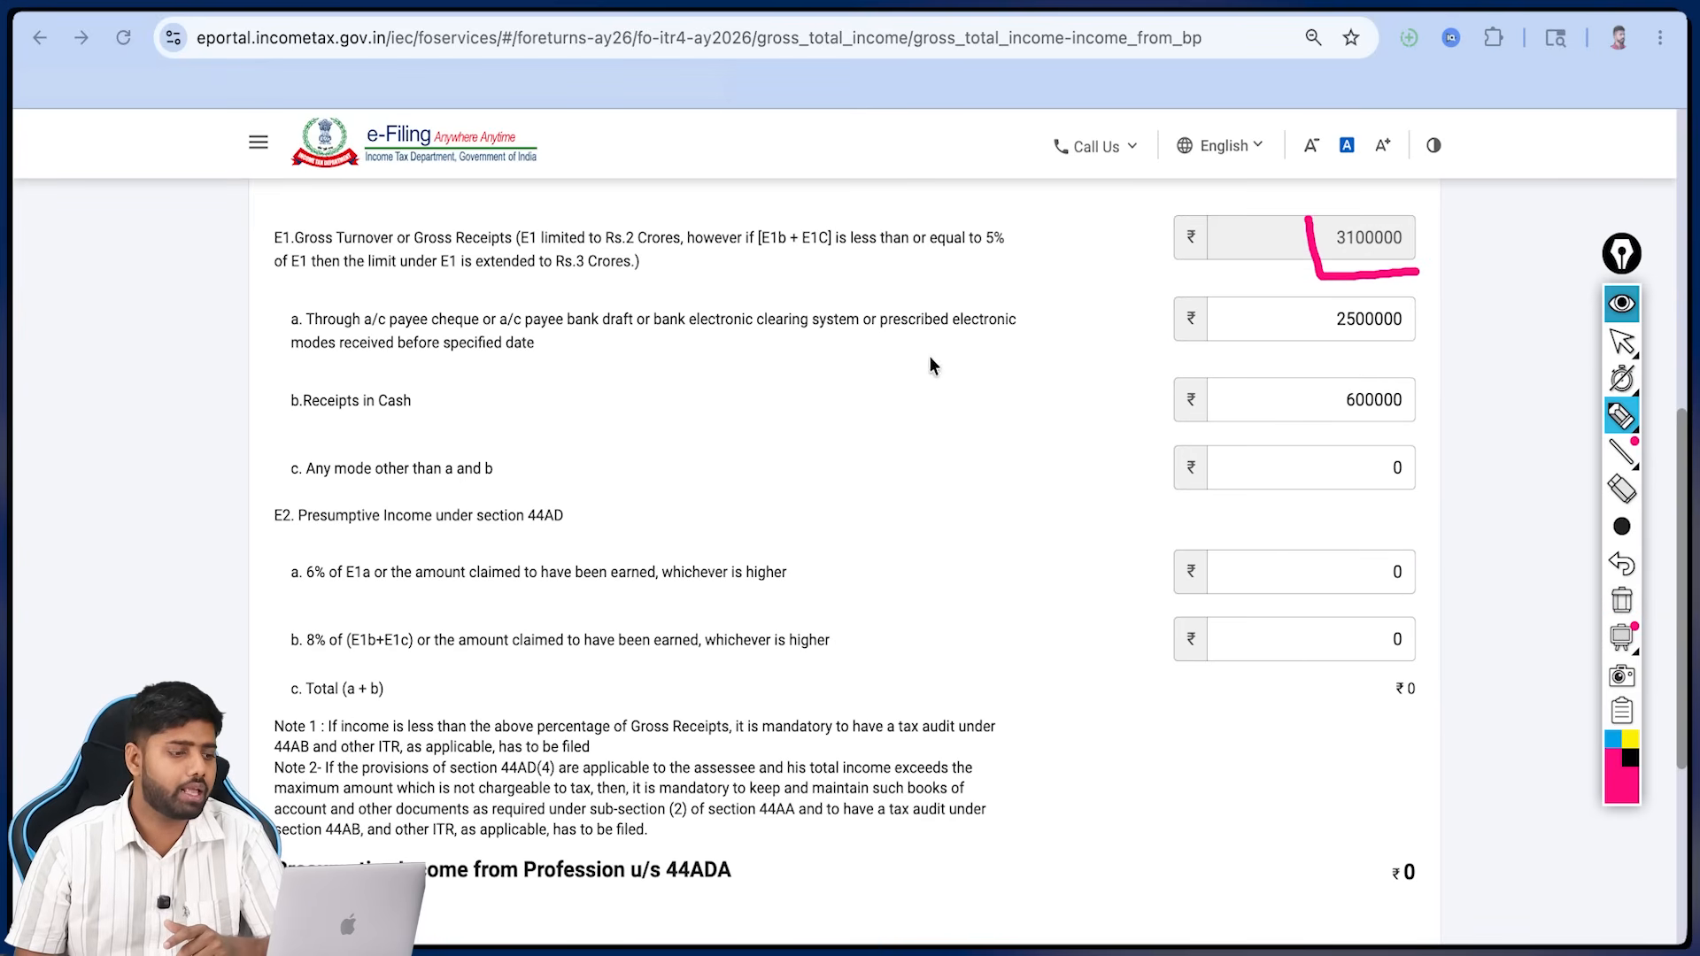
{"action": "left_click_drag", "start_coordinate": [372, 485], "coordinate": [443, 483]}
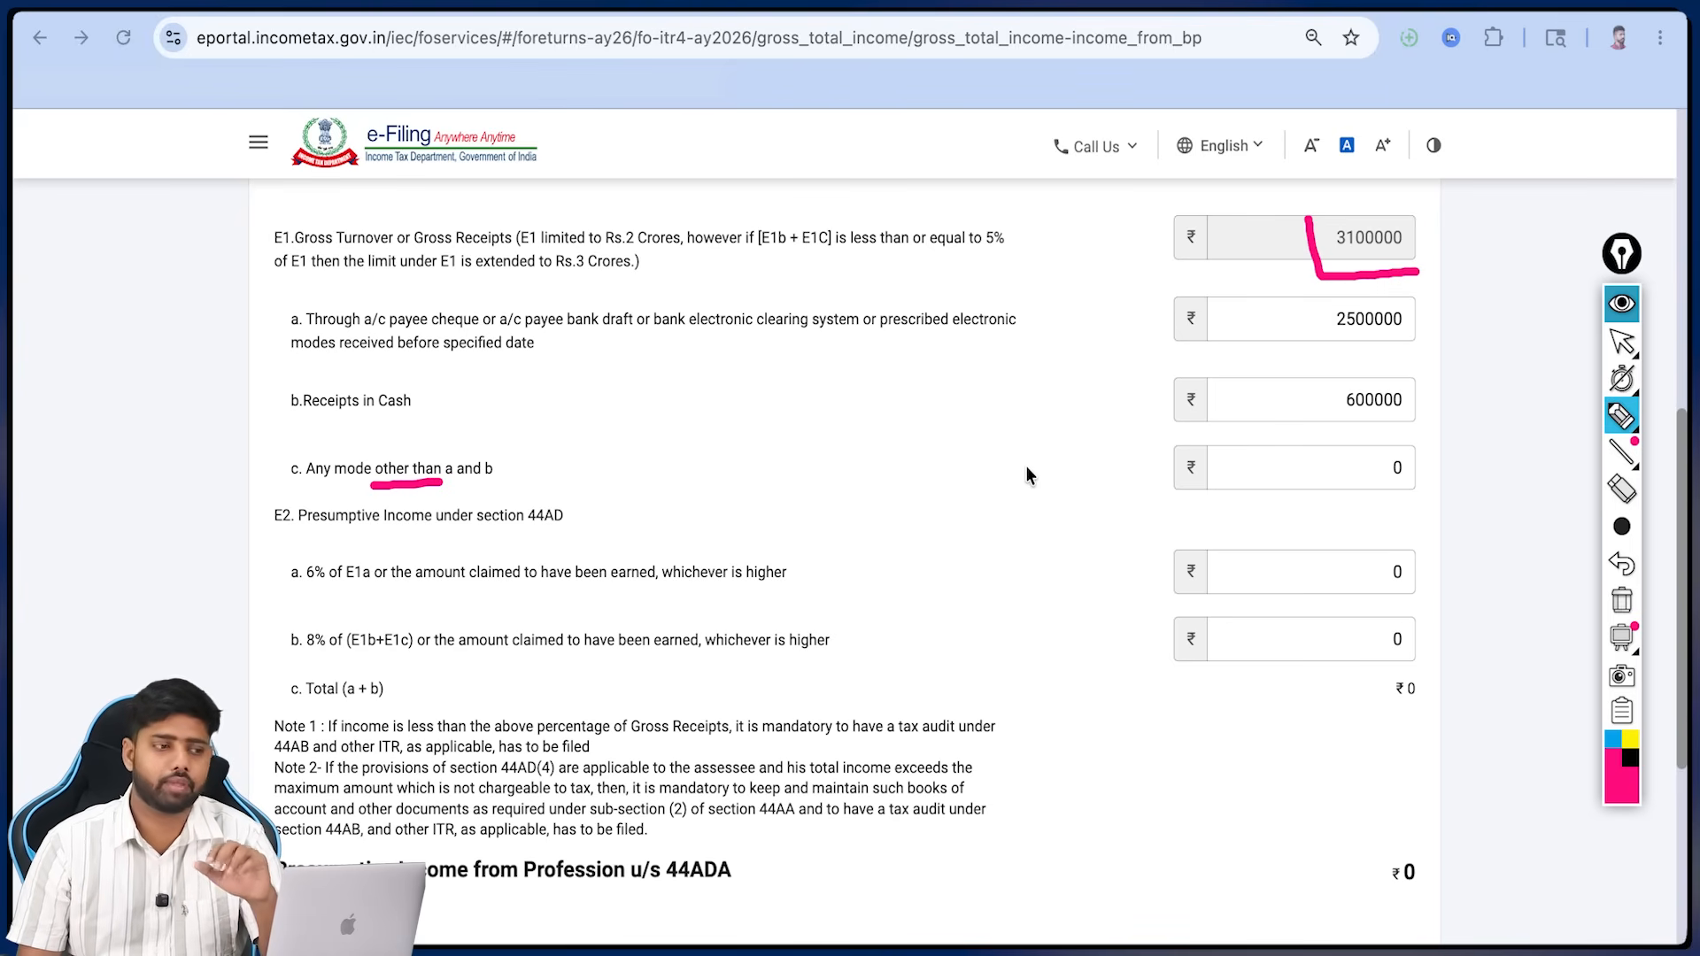
{"action": "left_click_drag", "start_coordinate": [437, 388], "coordinate": [457, 388]}
{"action": "left_click_drag", "start_coordinate": [553, 346], "coordinate": [601, 350]}
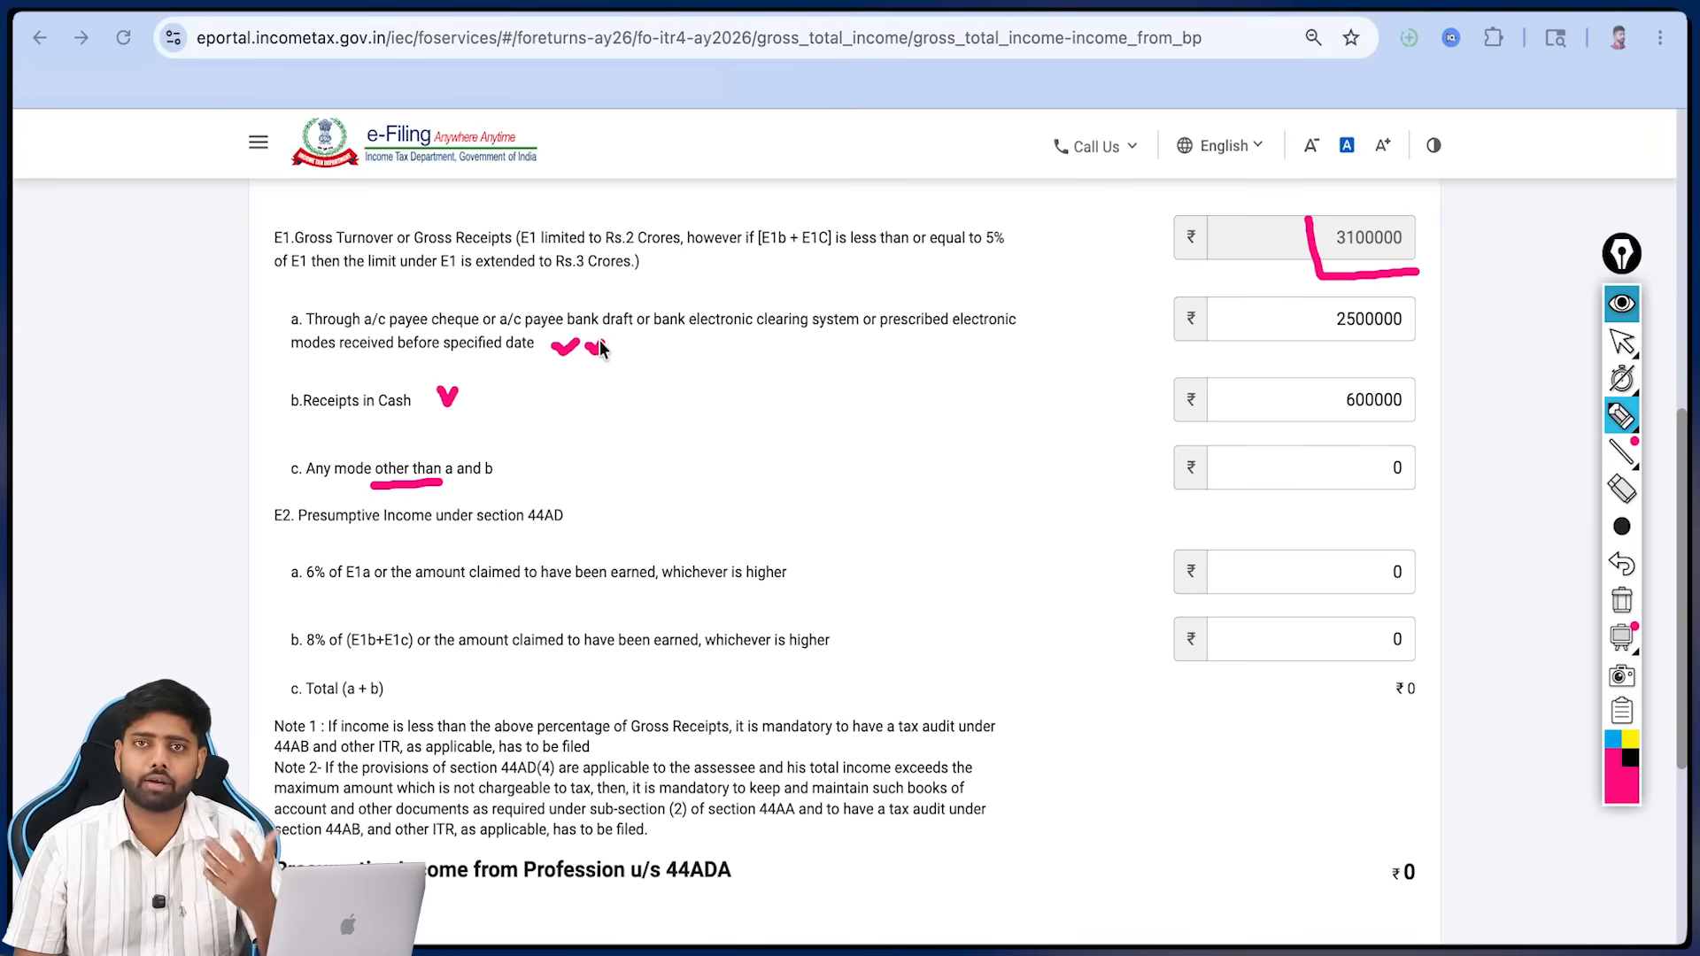
{"action": "left_click_drag", "start_coordinate": [525, 461], "coordinate": [616, 459]}
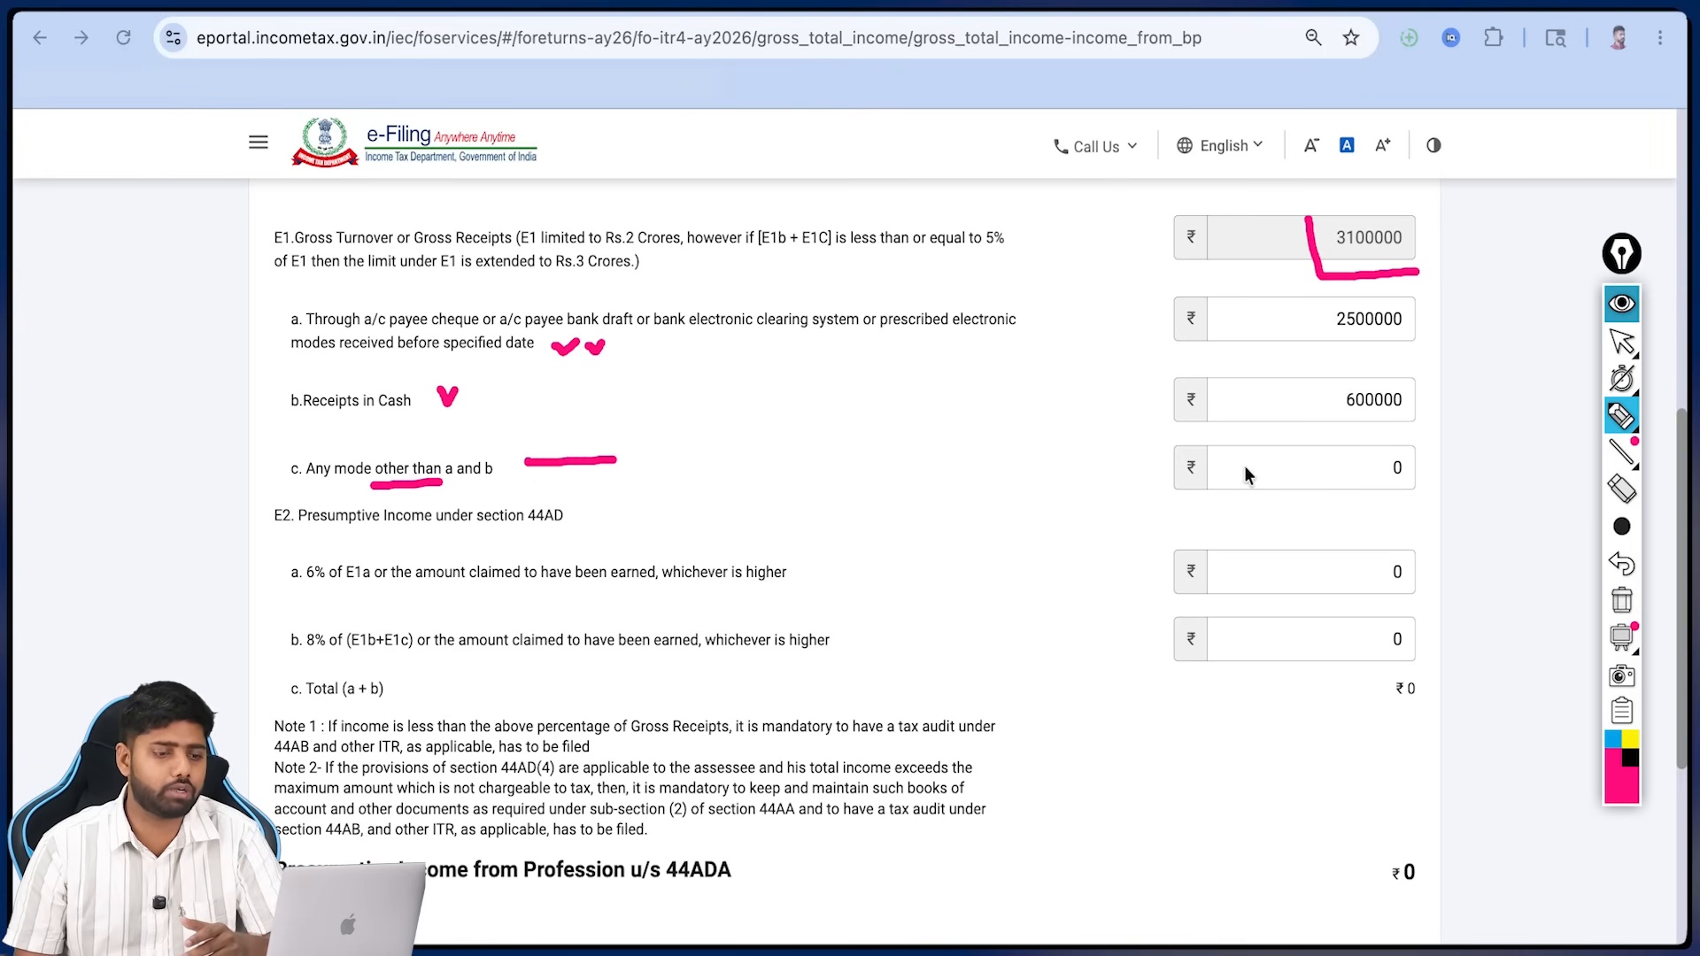
{"action": "left_click_drag", "start_coordinate": [1249, 467], "coordinate": [1288, 456]}
{"action": "left_click", "coordinate": [1636, 303]}
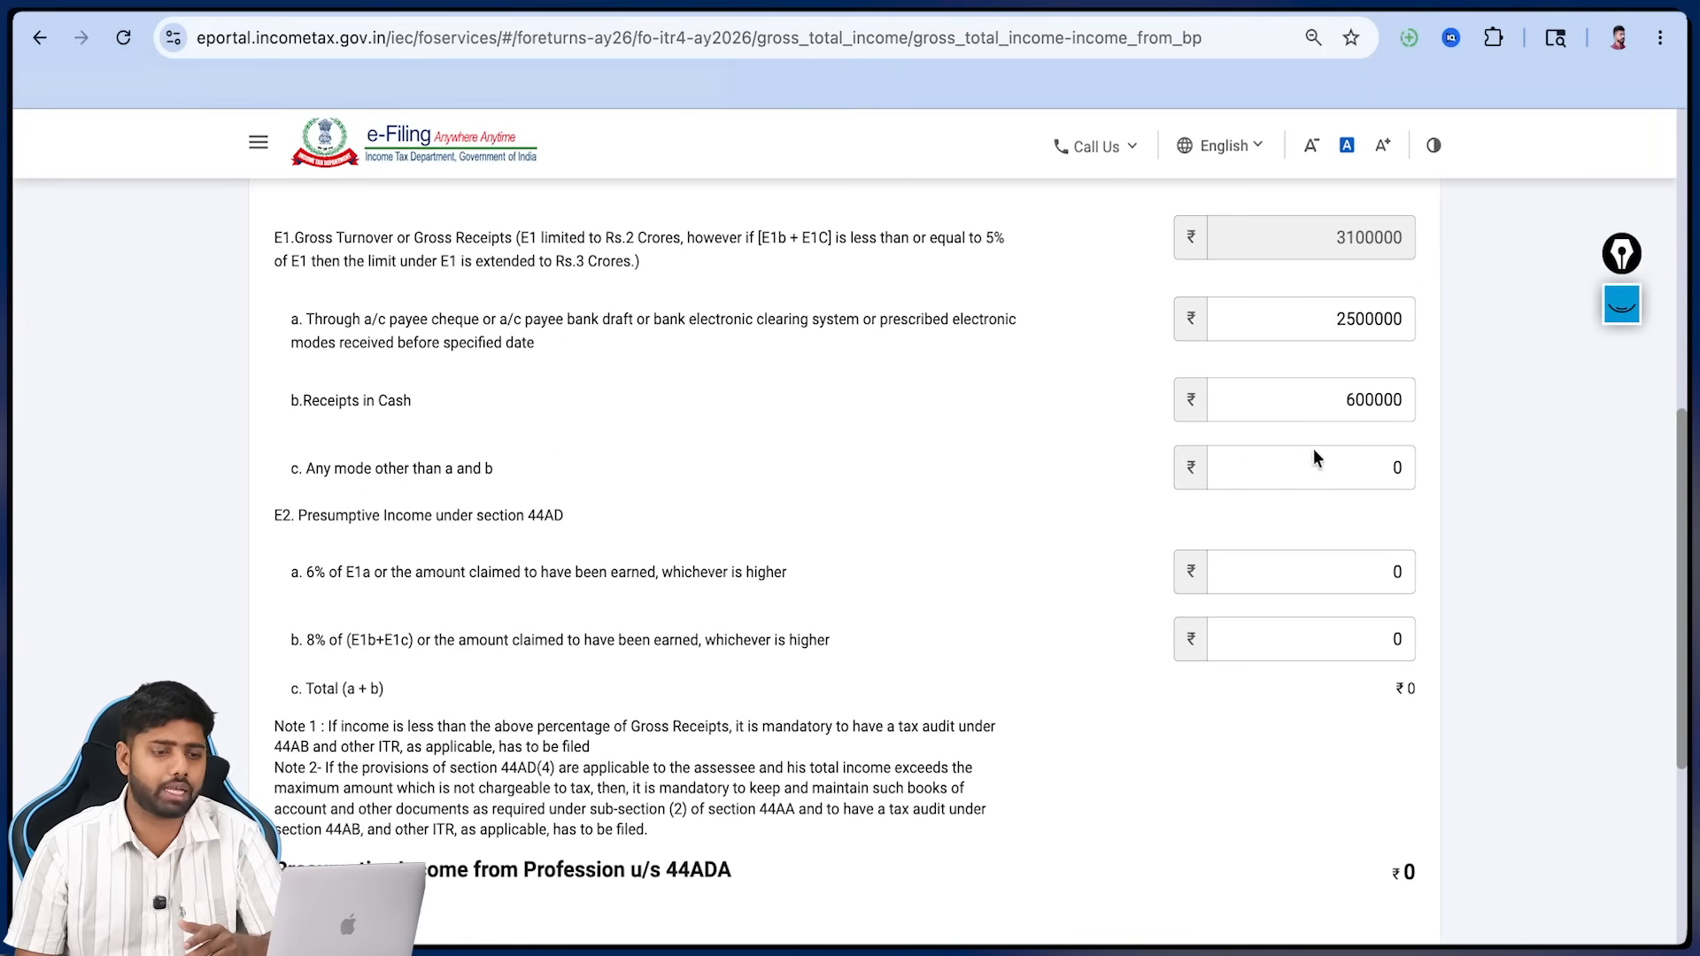
- Set the E1c receipts through any mode other than a and b to 100000
{"action": "left_click", "coordinate": [1341, 465]}
{"action": "type", "text": "10000"}
{"action": "left_click", "coordinate": [1593, 480]}
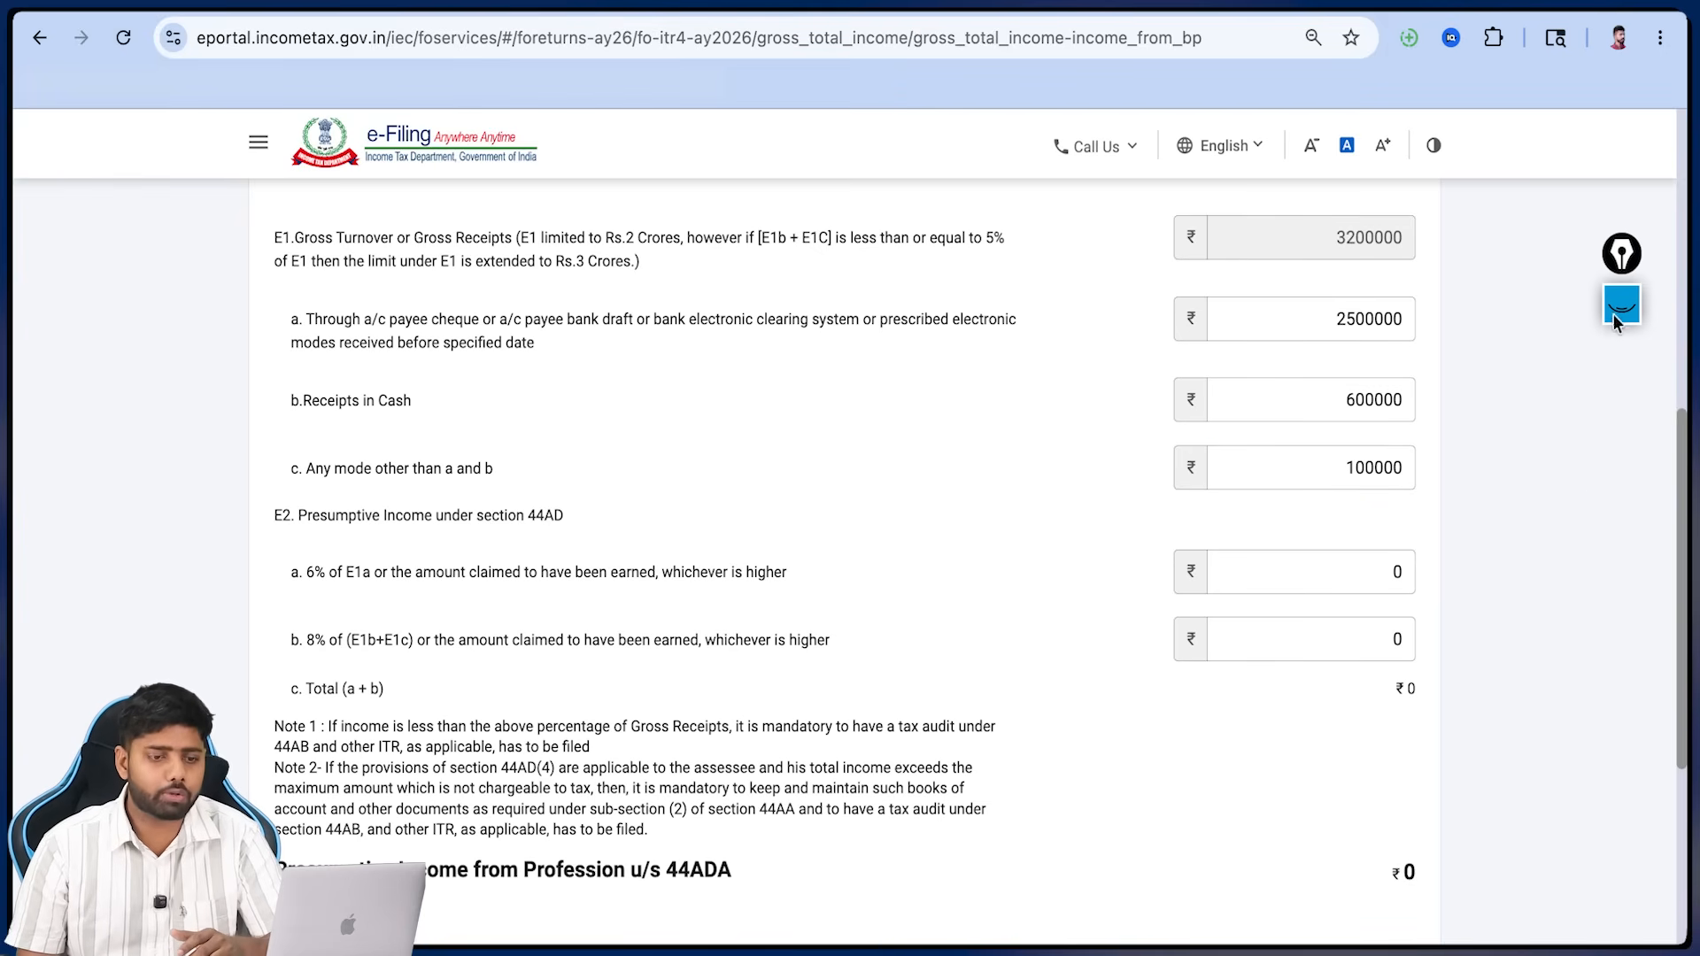
- Tick the E1 gross turnover total in pink ink, bracket the E1 section and tick the E2 heading
{"action": "left_click", "coordinate": [1621, 304]}
{"action": "left_click", "coordinate": [1621, 600]}
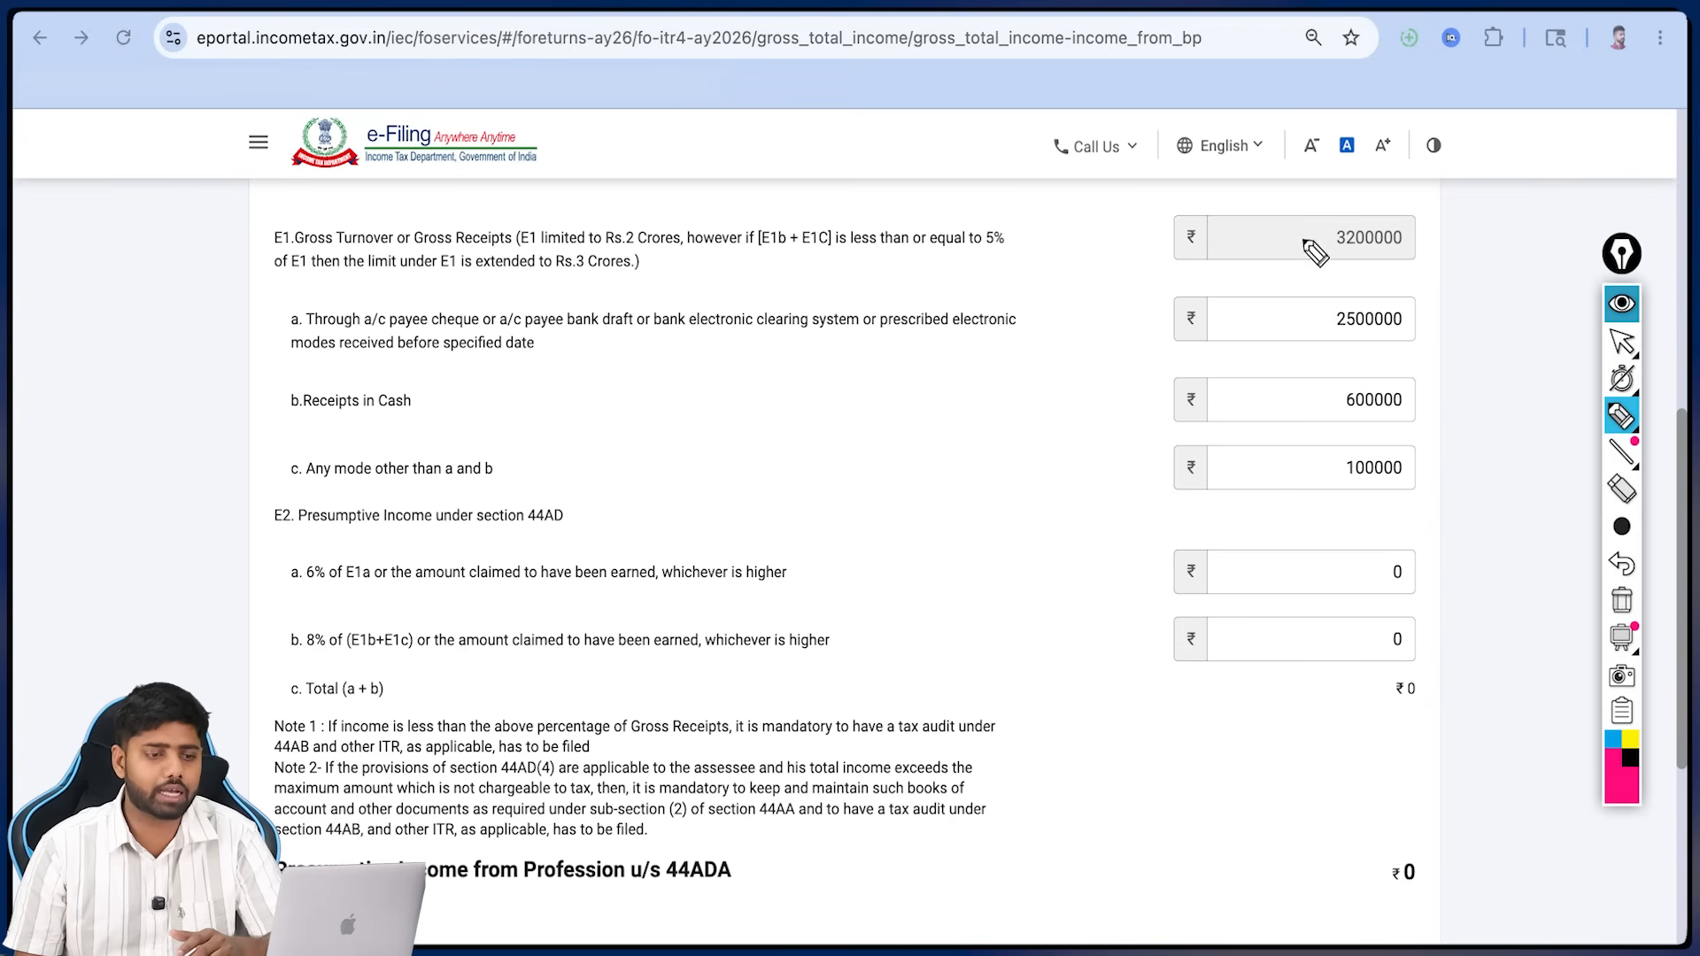
{"action": "left_click_drag", "start_coordinate": [1278, 234], "coordinate": [1298, 229]}
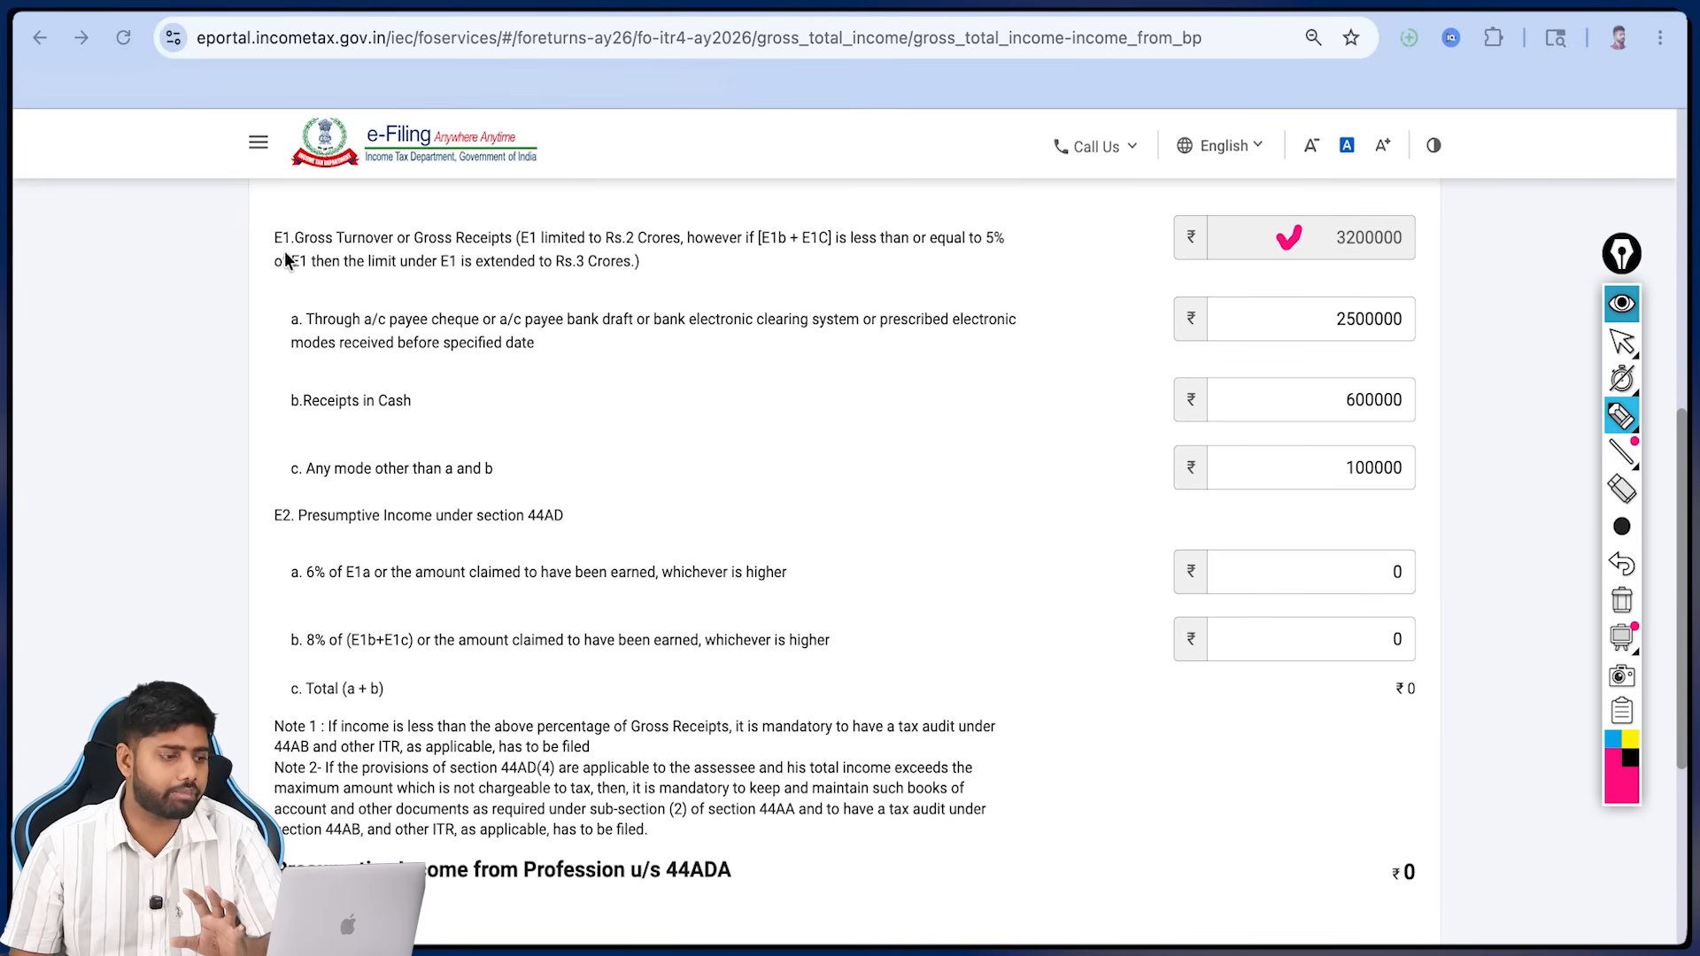
{"action": "mouse_move", "coordinate": [266, 227]}
{"action": "left_mouse_down"}
{"action": "mouse_move", "coordinate": [246, 243]}
{"action": "mouse_move", "coordinate": [243, 491]}
{"action": "mouse_move", "coordinate": [273, 487]}
{"action": "mouse_move", "coordinate": [240, 532]}
{"action": "left_mouse_up"}
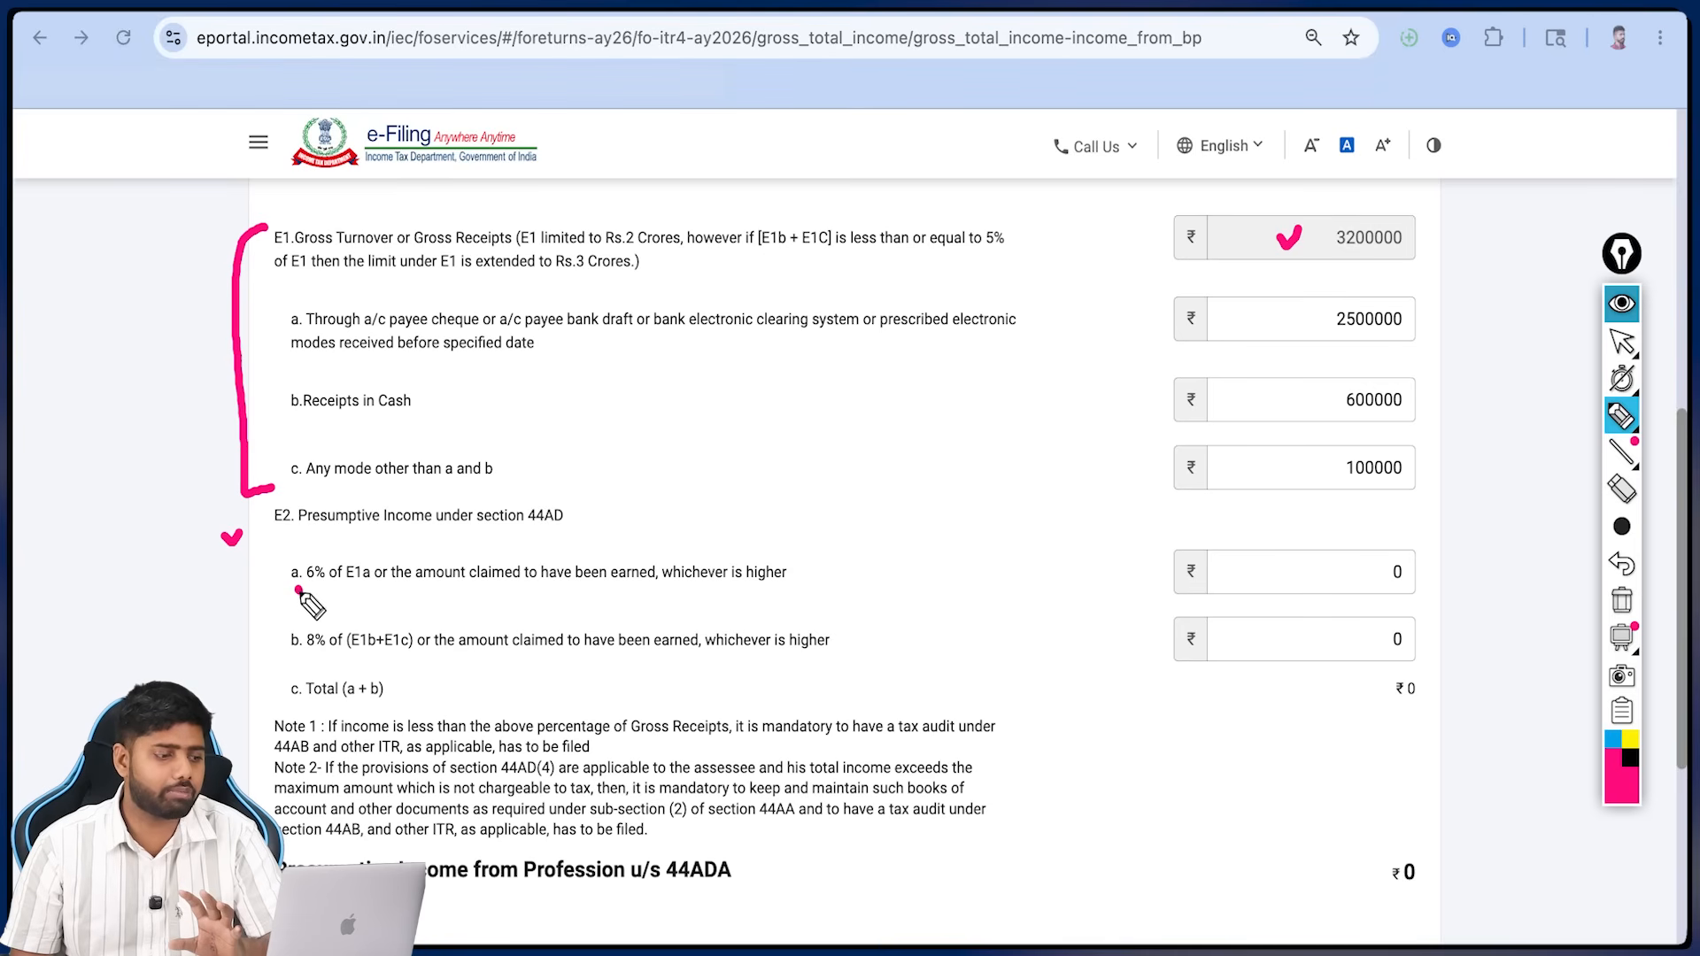
- Underline the 6% rule in E2a and draw arrows to it, the E1a amount and the E2a amount field
{"action": "left_click_drag", "start_coordinate": [296, 591], "coordinate": [325, 598]}
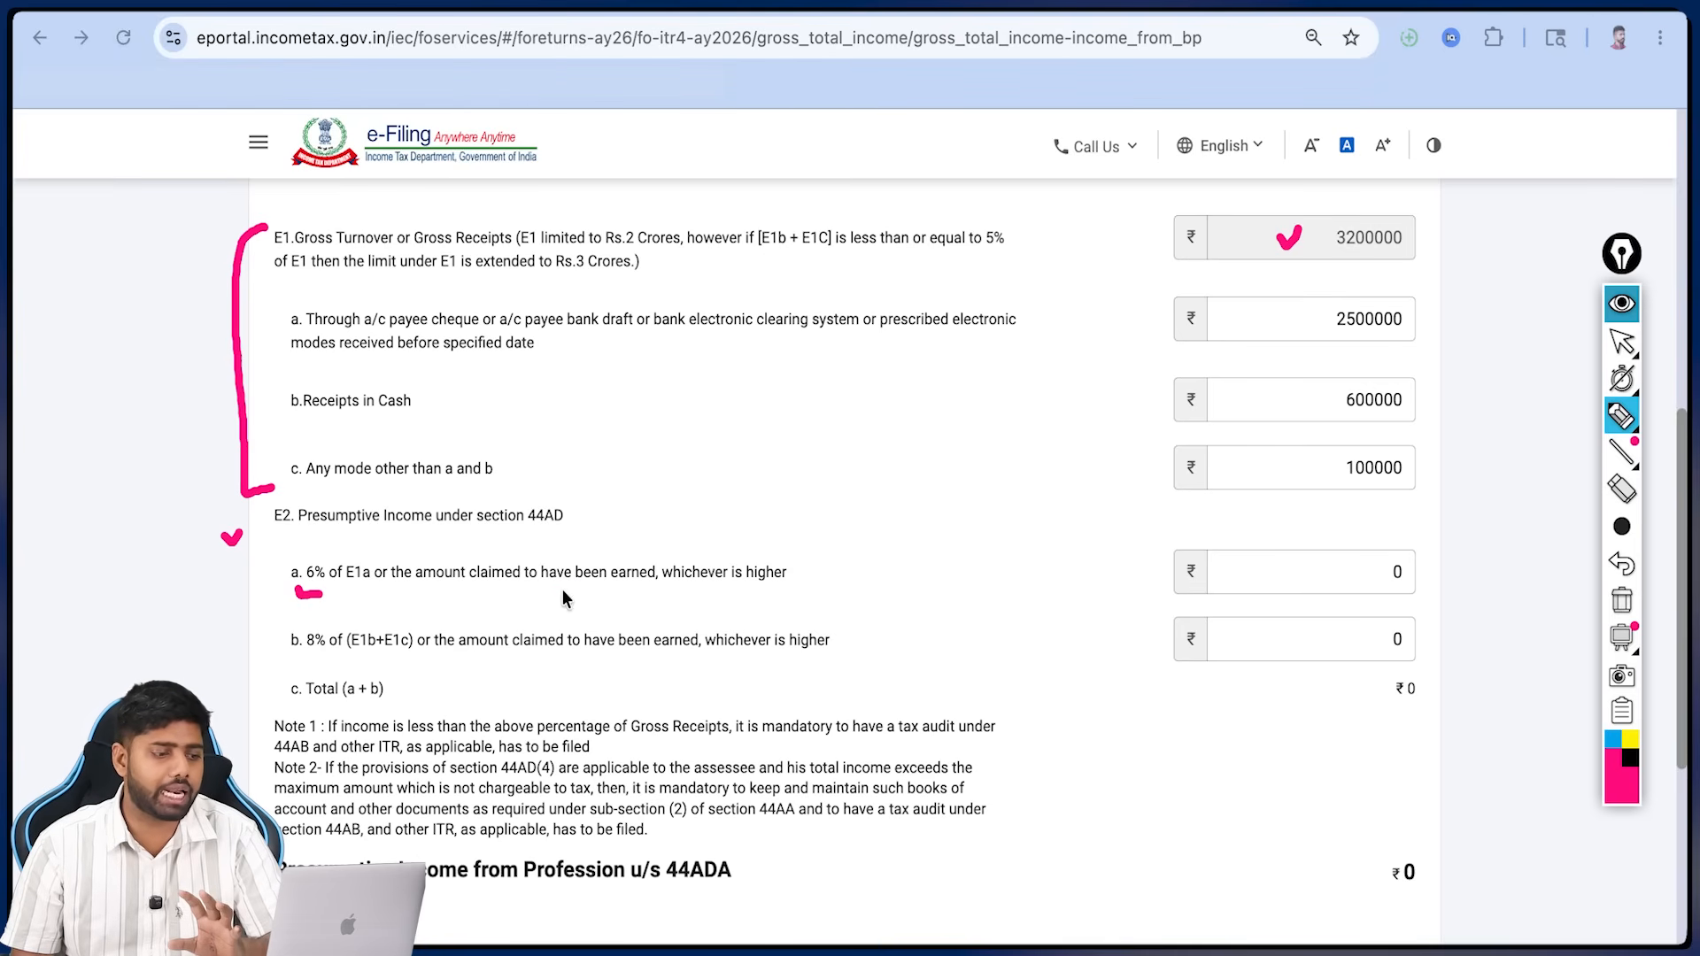
{"action": "left_click_drag", "start_coordinate": [561, 588], "coordinate": [604, 589]}
{"action": "mouse_move", "coordinate": [1436, 324]}
{"action": "left_mouse_down"}
{"action": "mouse_move", "coordinate": [1505, 324]}
{"action": "mouse_move", "coordinate": [1450, 332]}
{"action": "mouse_move", "coordinate": [1470, 351]}
{"action": "left_mouse_up"}
{"action": "mouse_move", "coordinate": [1110, 580]}
{"action": "left_mouse_down"}
{"action": "mouse_move", "coordinate": [1167, 572]}
{"action": "mouse_move", "coordinate": [1158, 592]}
{"action": "mouse_move", "coordinate": [1165, 572]}
{"action": "left_mouse_up"}
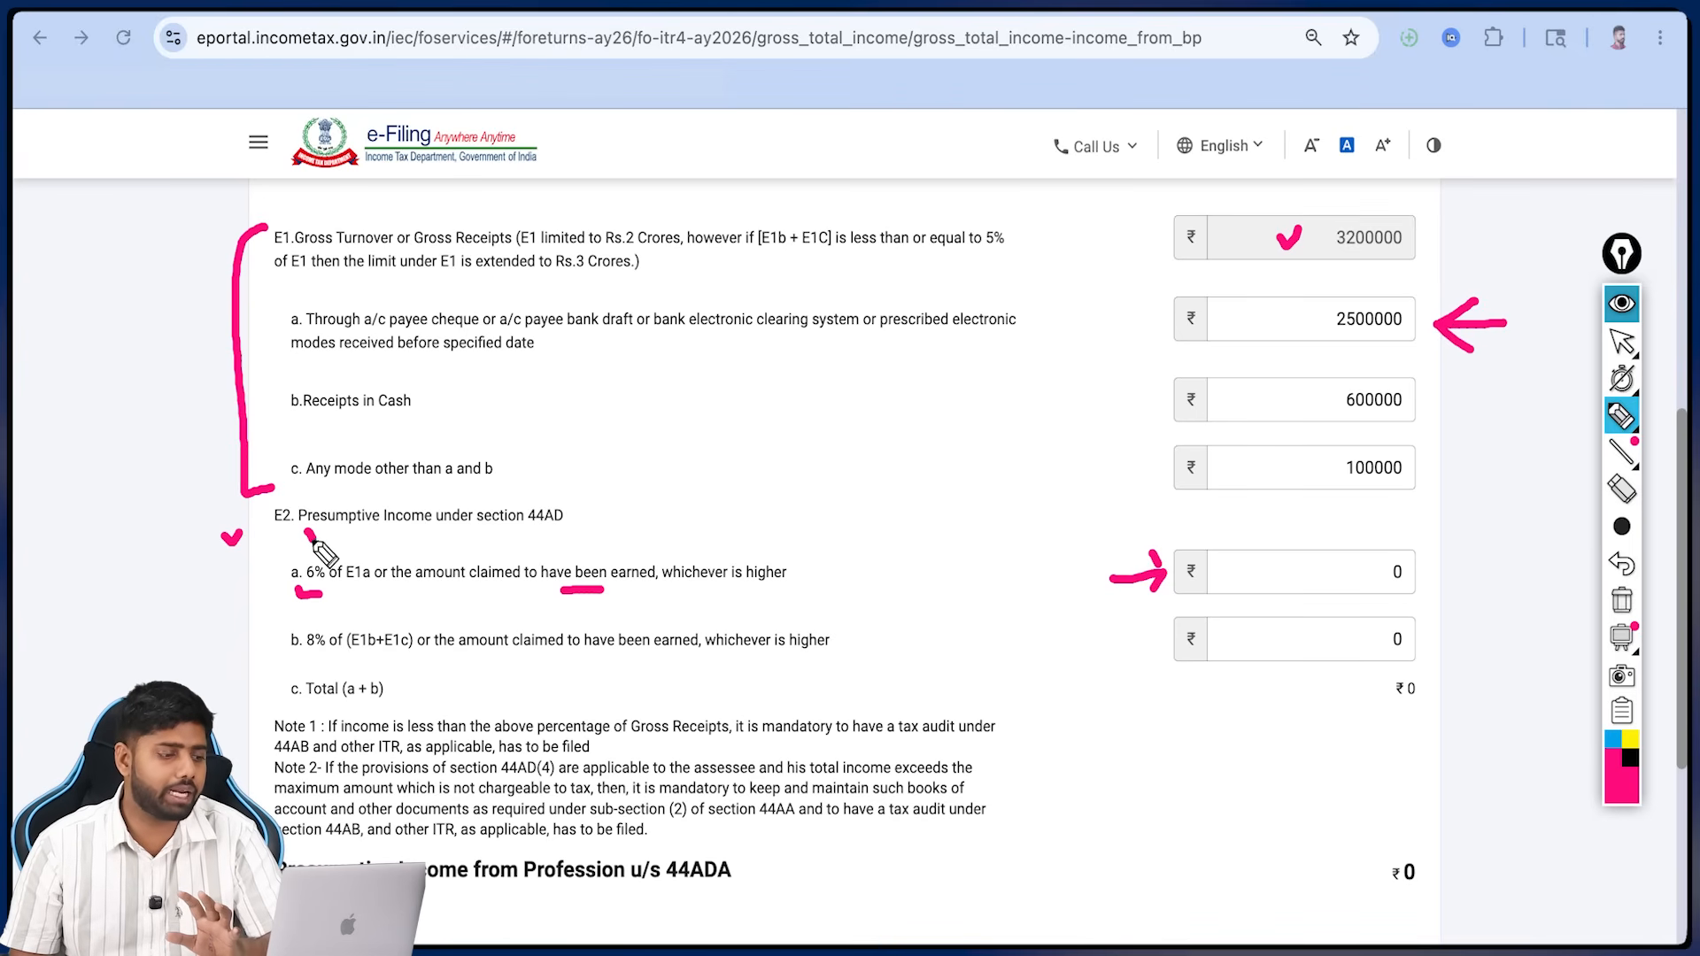
{"action": "left_click_drag", "start_coordinate": [312, 540], "coordinate": [323, 539]}
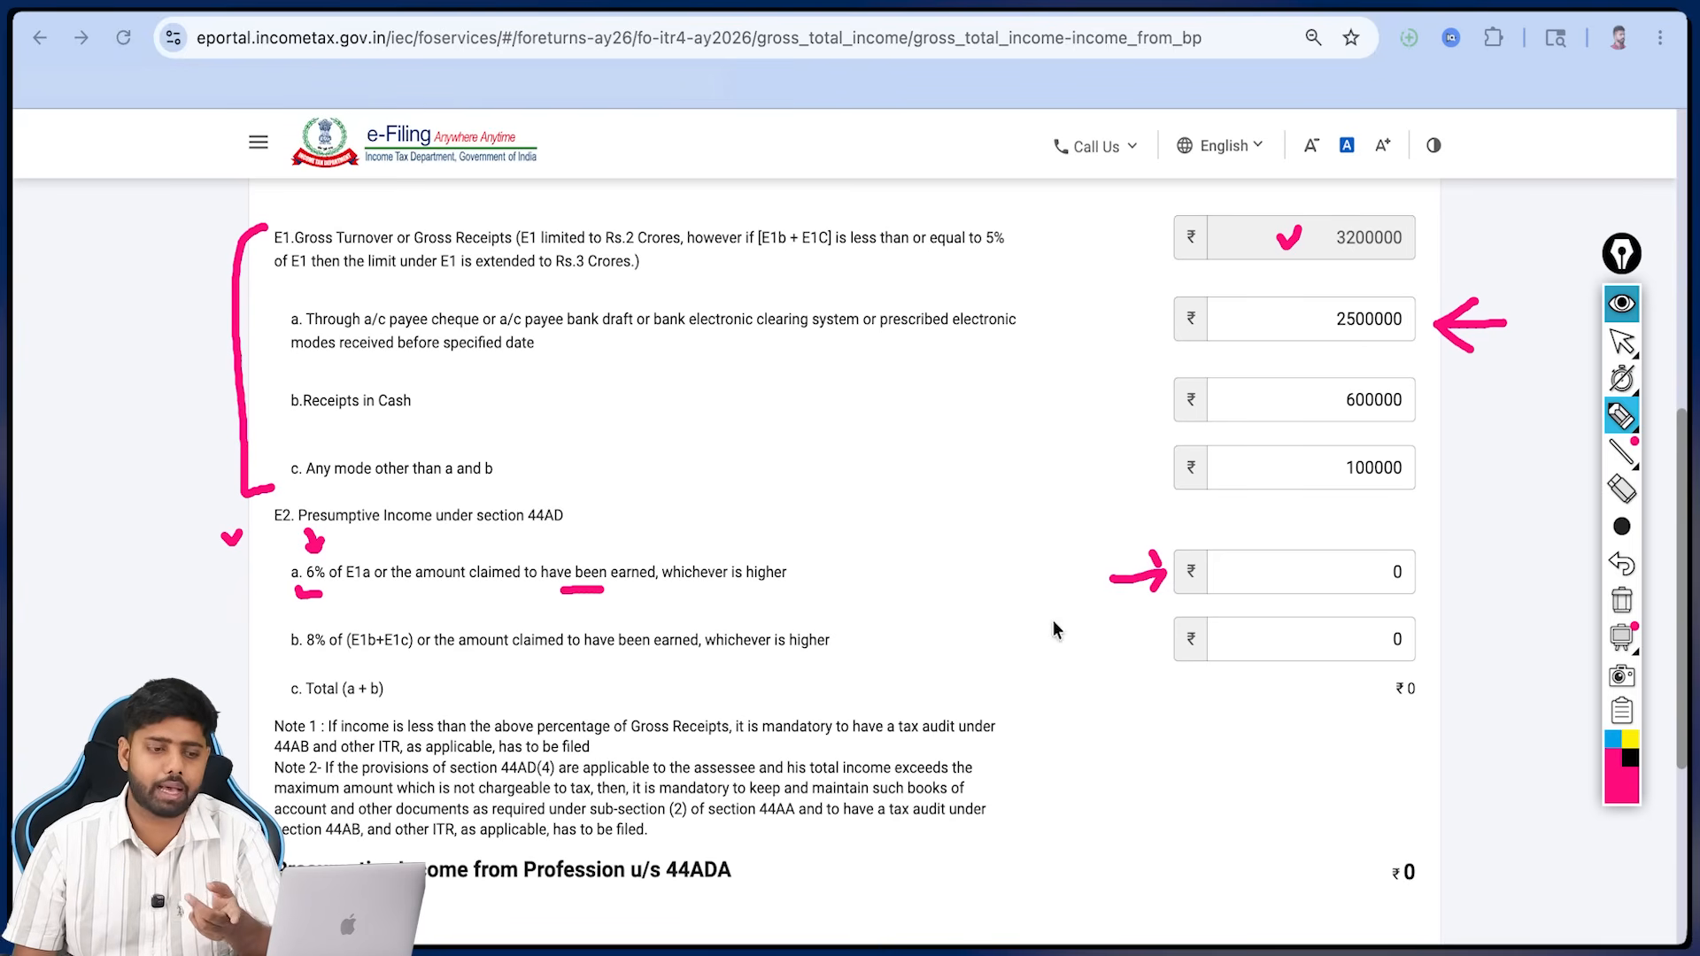
- Work out 6% of 25,00,000 in Calculator, ticking the E1a amount and the result and underlining the 6 in pink ink
{"action": "left_click_drag", "start_coordinate": [1406, 336], "coordinate": [1397, 574]}
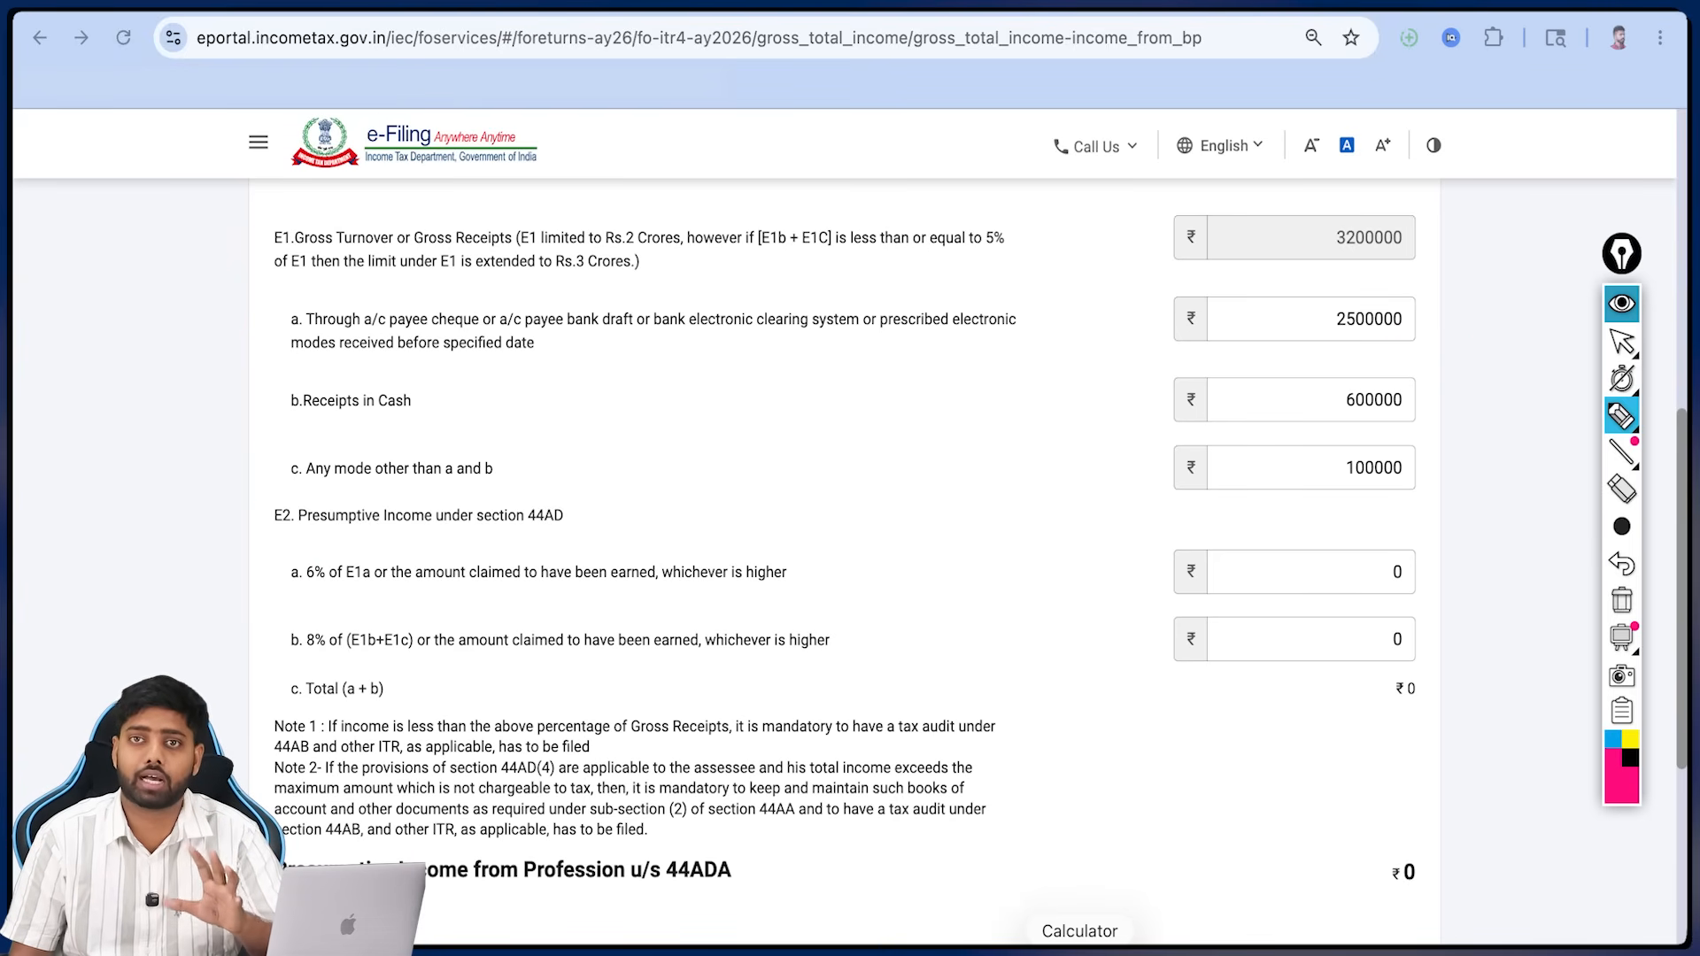
{"action": "left_click", "coordinate": [1079, 954]}
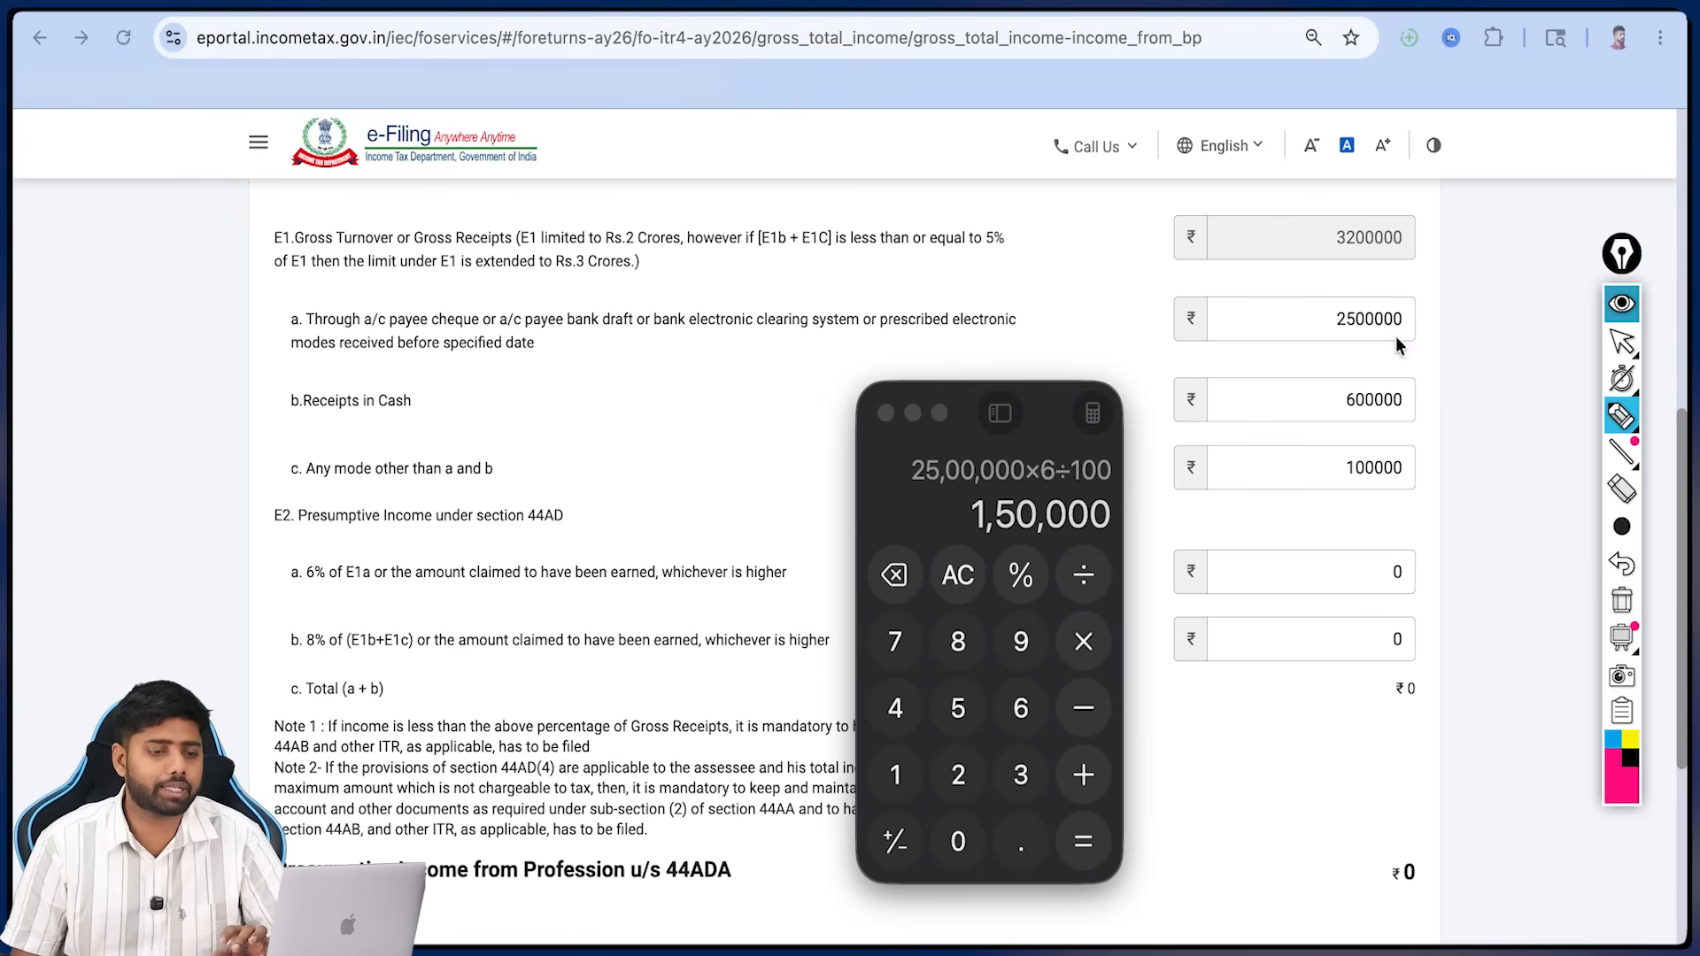
{"action": "left_click_drag", "start_coordinate": [1397, 337], "coordinate": [1439, 317]}
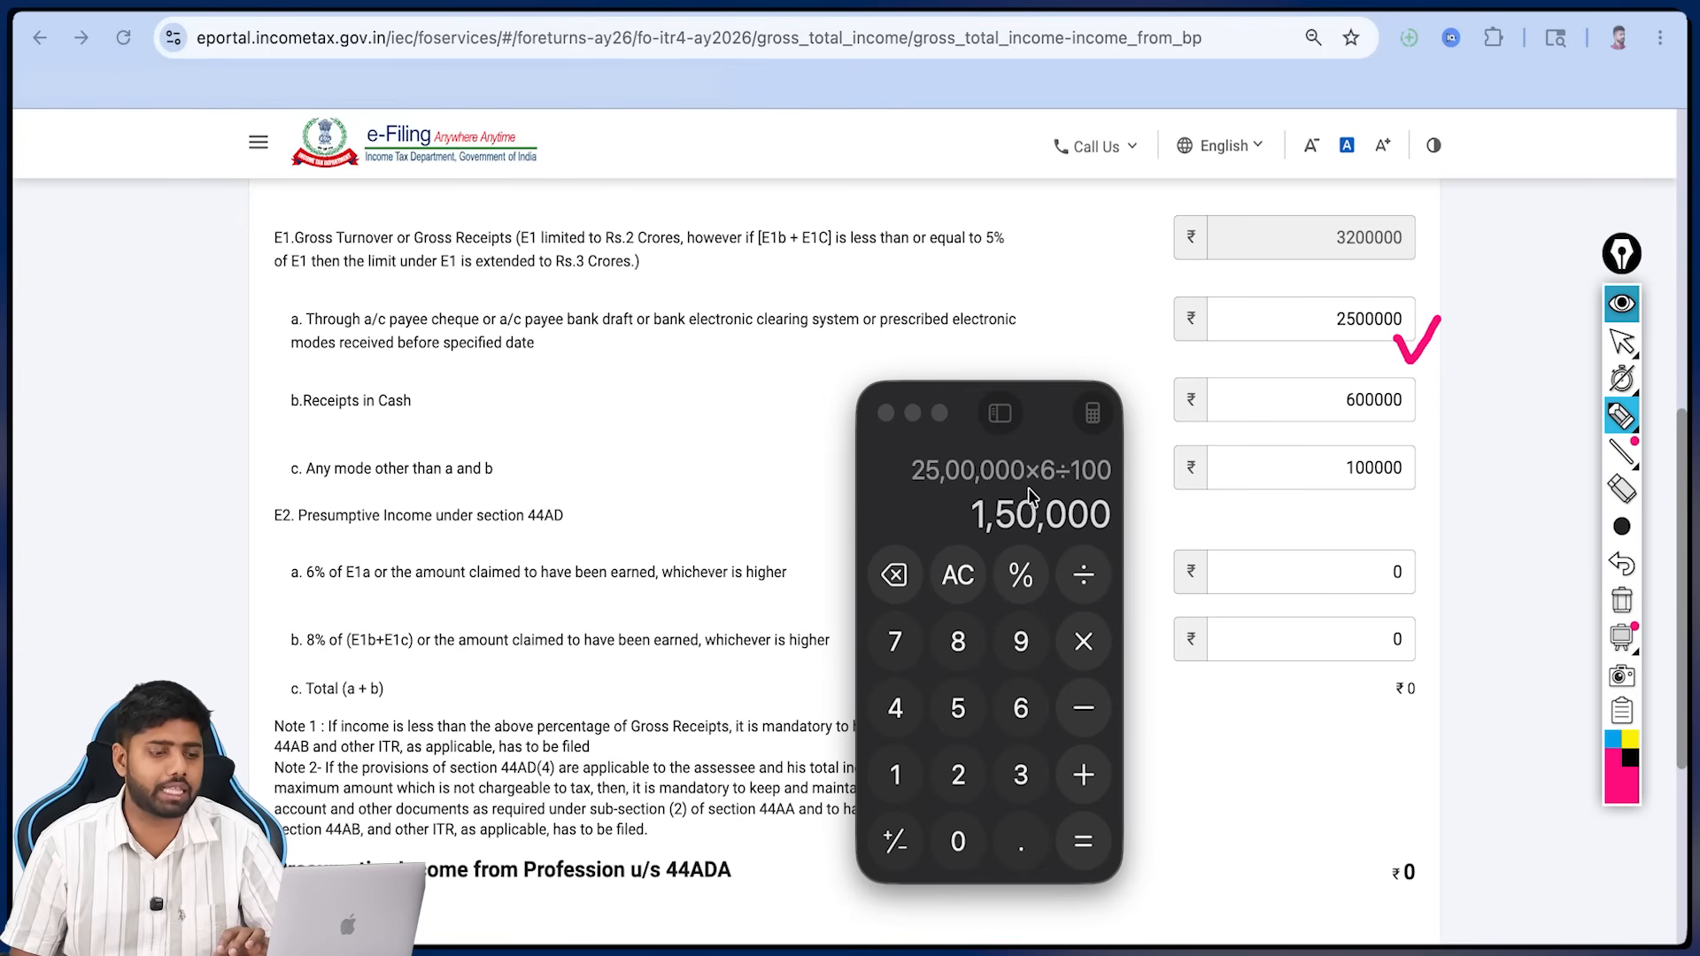
{"action": "left_click_drag", "start_coordinate": [1027, 490], "coordinate": [1161, 494]}
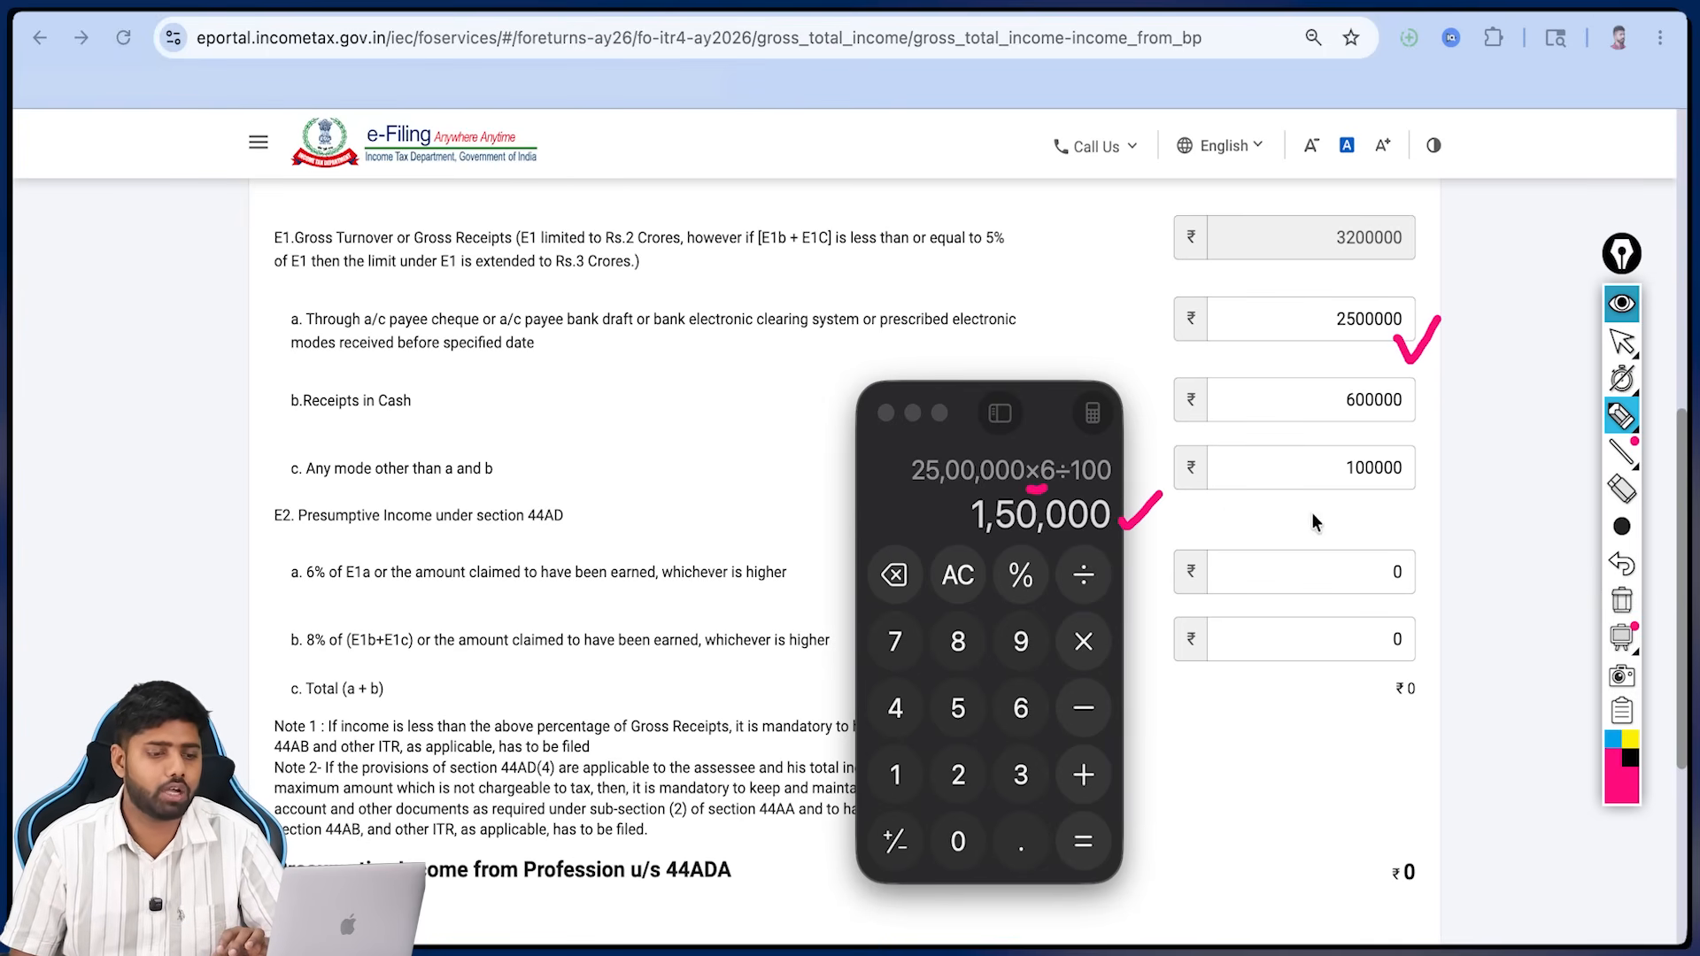
{"action": "mouse_move", "coordinate": [1312, 555]}
{"action": "left_mouse_down"}
{"action": "mouse_move", "coordinate": [1380, 516]}
{"action": "mouse_move", "coordinate": [1336, 535]}
{"action": "left_mouse_up"}
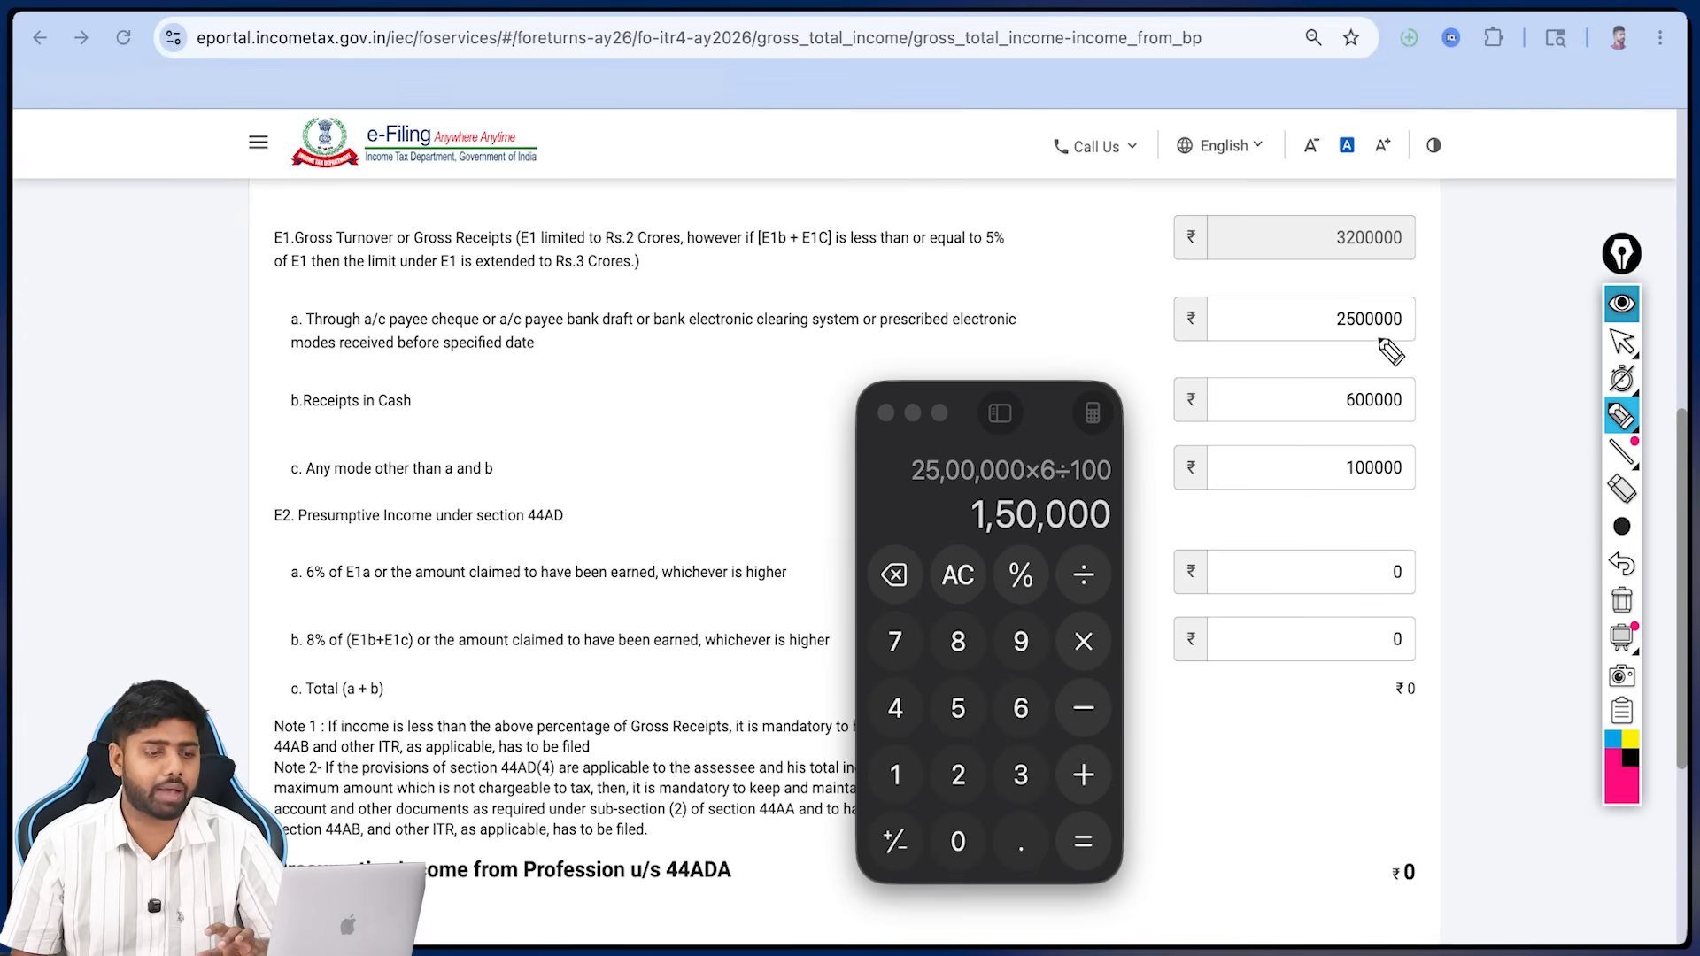
{"action": "left_click_drag", "start_coordinate": [1377, 340], "coordinate": [1427, 321]}
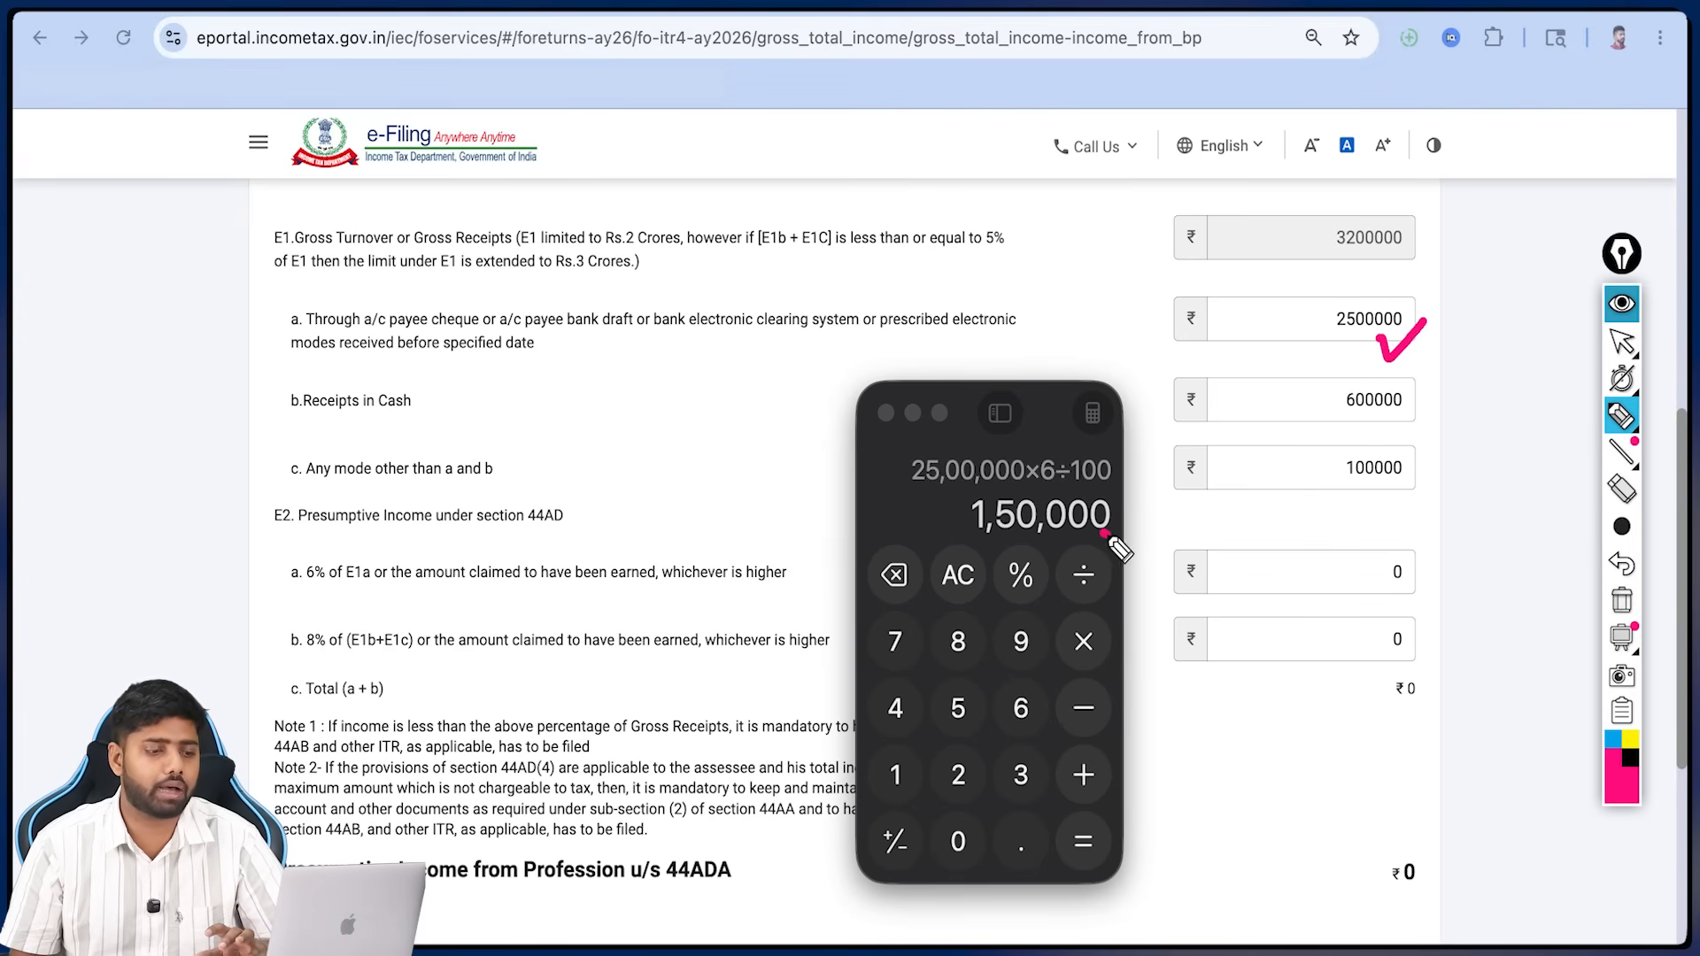
{"action": "left_click_drag", "start_coordinate": [1105, 536], "coordinate": [1153, 508]}
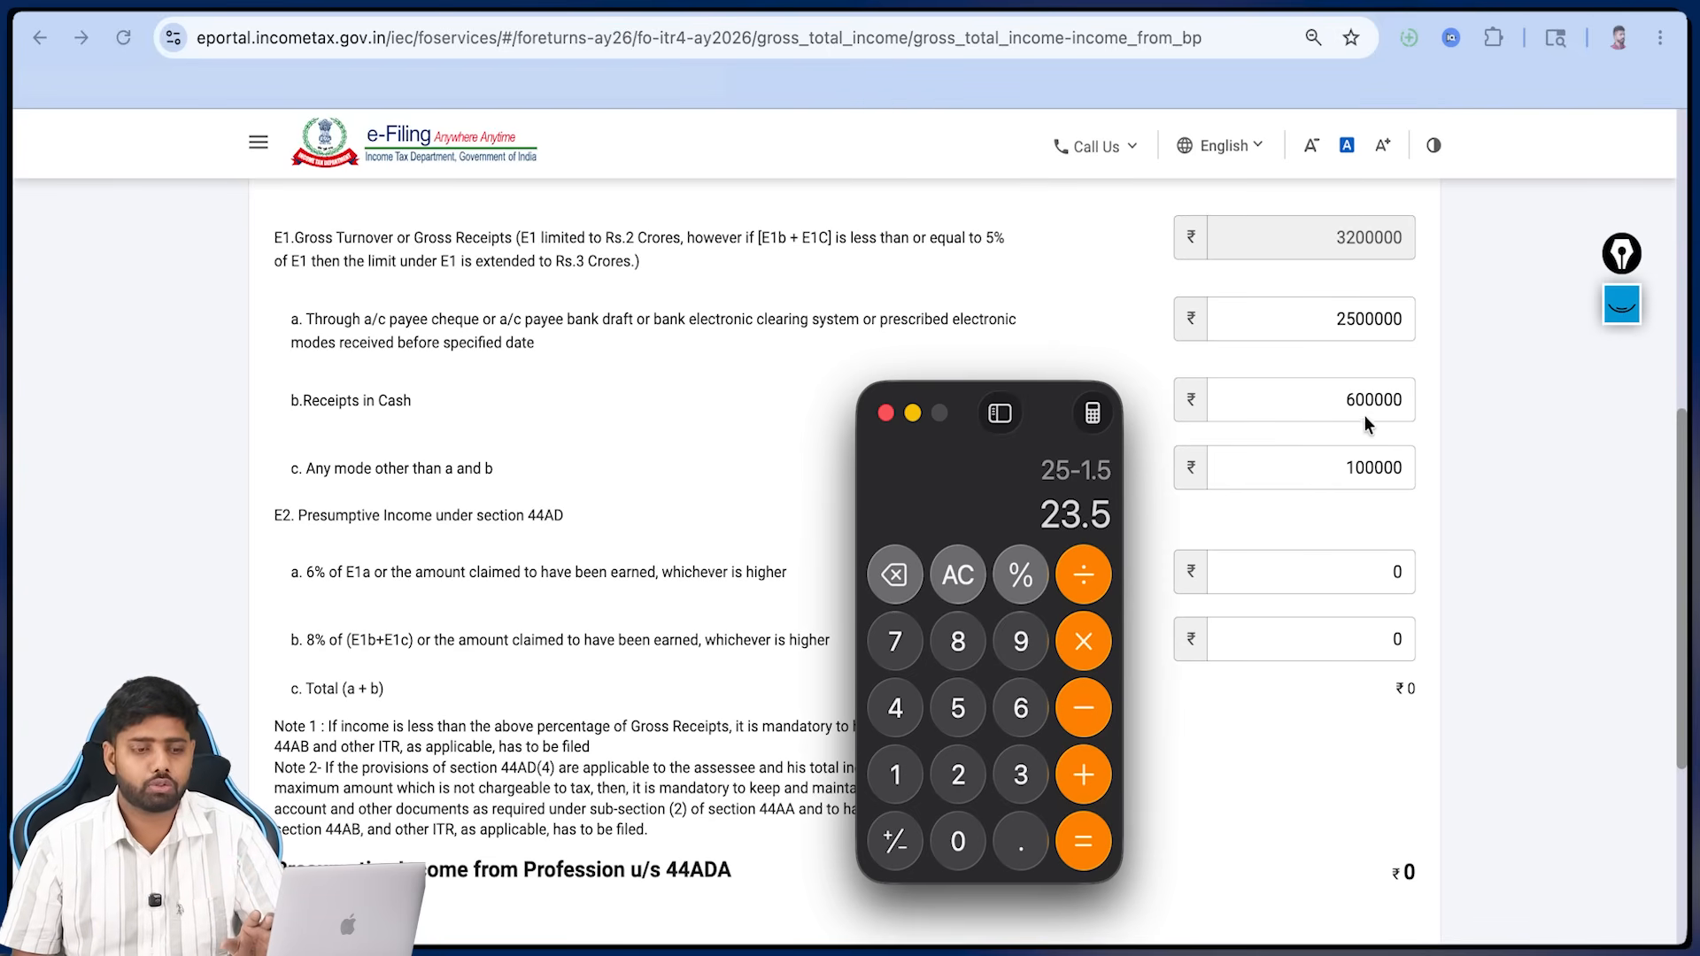
- Circle the result of 25-1.5 in Calculator, draw an arrow to the E2a field, tick E1a, underline 6% and clear the ink
{"action": "left_click", "coordinate": [1622, 304]}
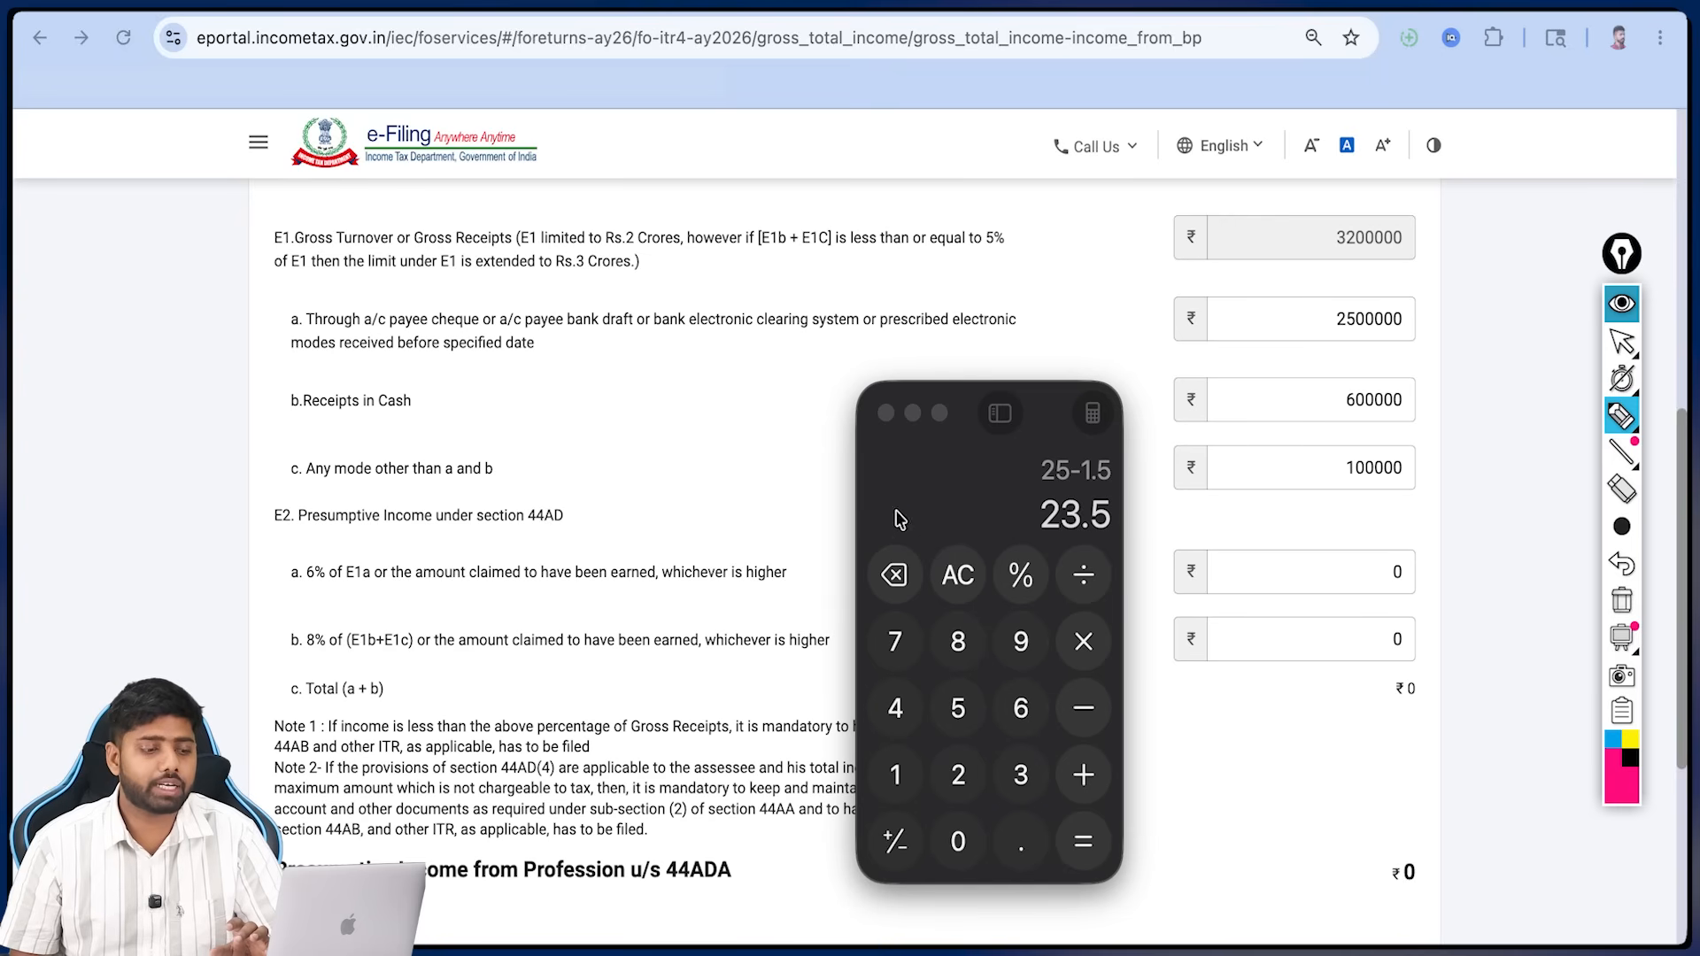
{"action": "left_click_drag", "start_coordinate": [896, 515], "coordinate": [973, 423]}
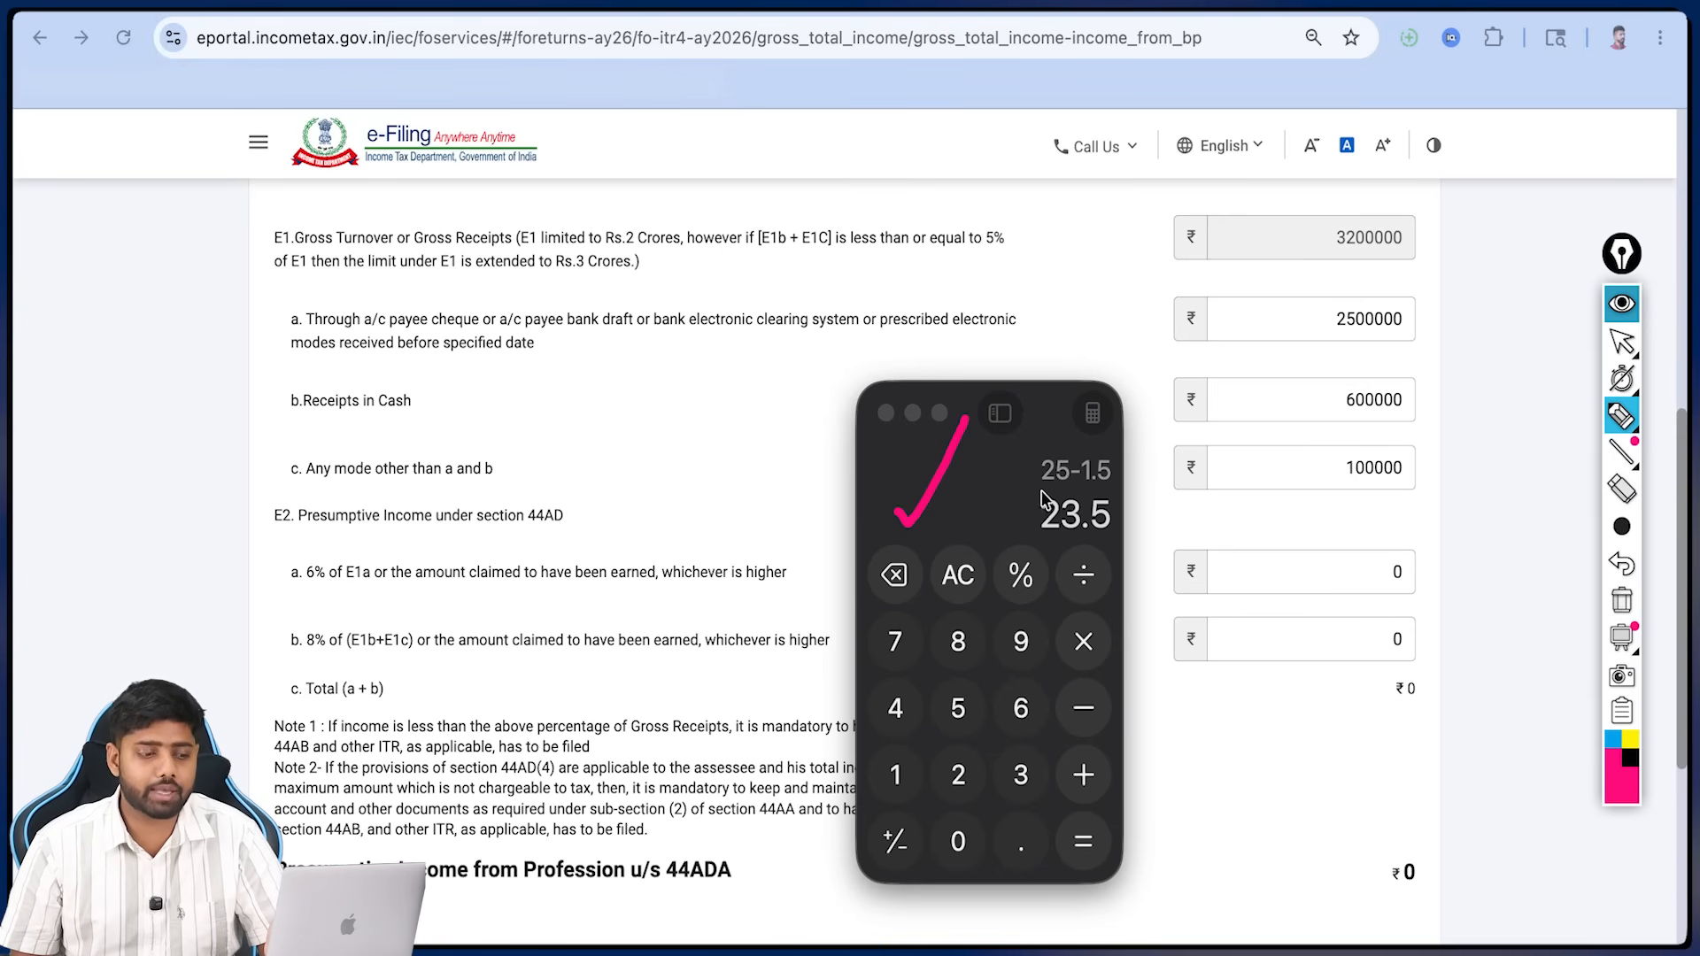
{"action": "mouse_move", "coordinate": [1042, 498]}
{"action": "left_mouse_down"}
{"action": "mouse_move", "coordinate": [1024, 524]}
{"action": "mouse_move", "coordinate": [1102, 562]}
{"action": "mouse_move", "coordinate": [1165, 513]}
{"action": "mouse_move", "coordinate": [1045, 502]}
{"action": "left_mouse_up"}
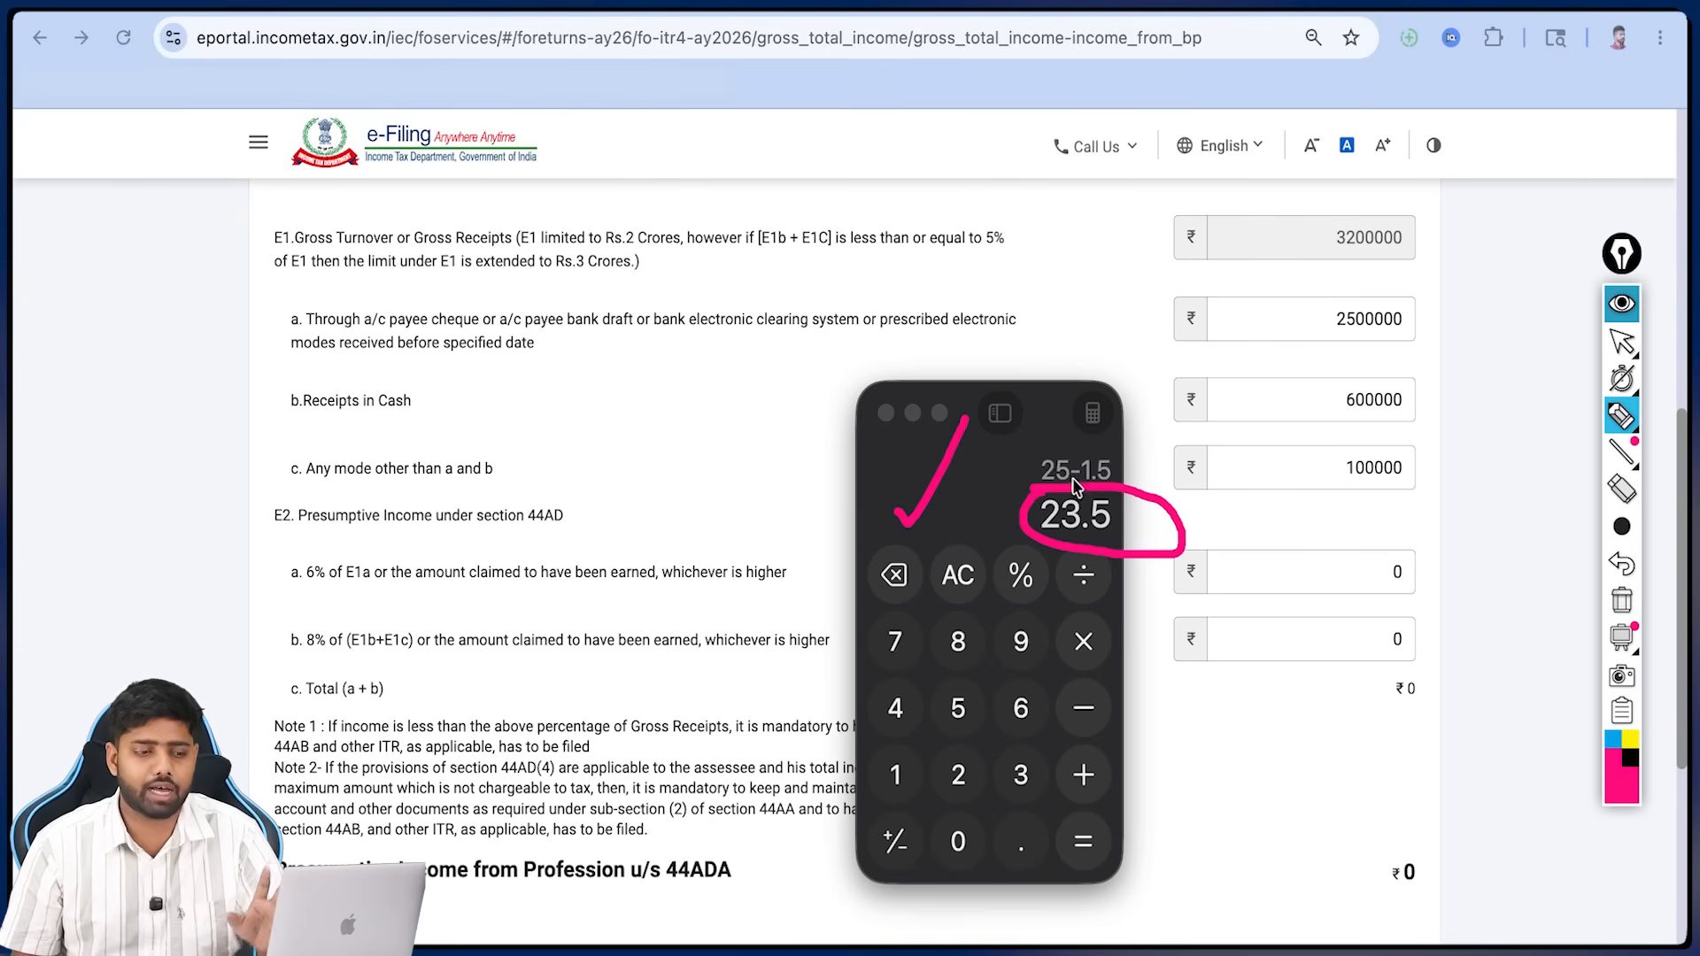
{"action": "mouse_move", "coordinate": [1352, 531]}
{"action": "left_mouse_down"}
{"action": "mouse_move", "coordinate": [1353, 557]}
{"action": "mouse_move", "coordinate": [1341, 545]}
{"action": "mouse_move", "coordinate": [1364, 542]}
{"action": "left_mouse_up"}
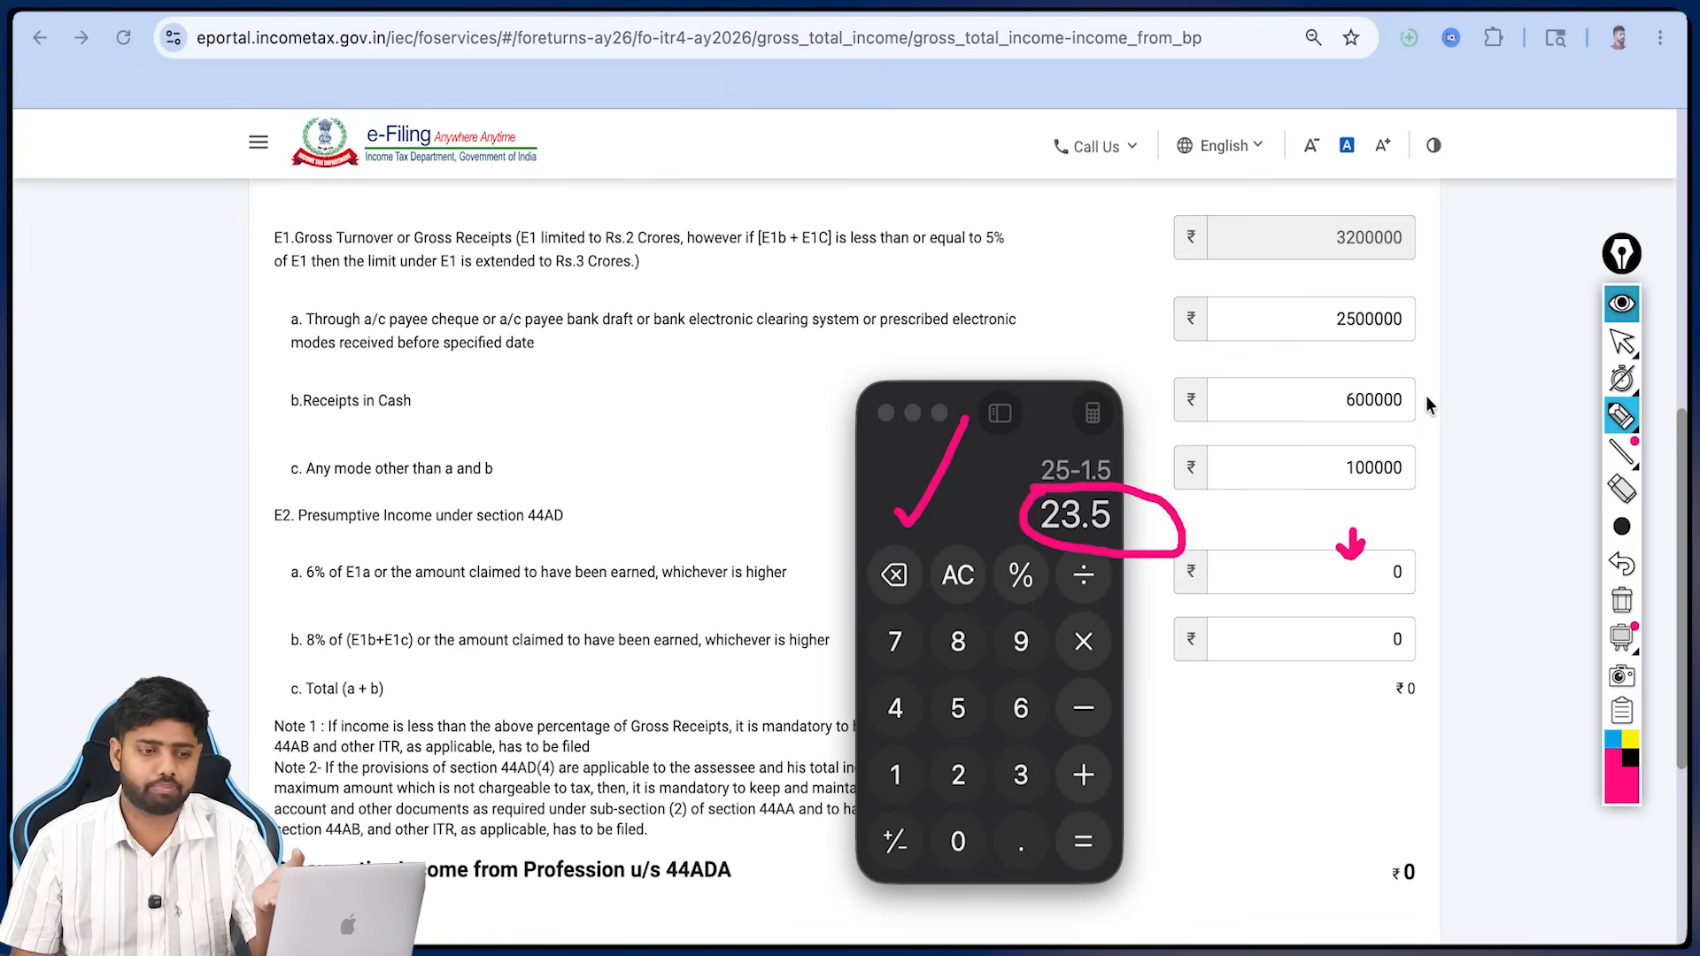
{"action": "left_click_drag", "start_coordinate": [1420, 335], "coordinate": [1446, 318]}
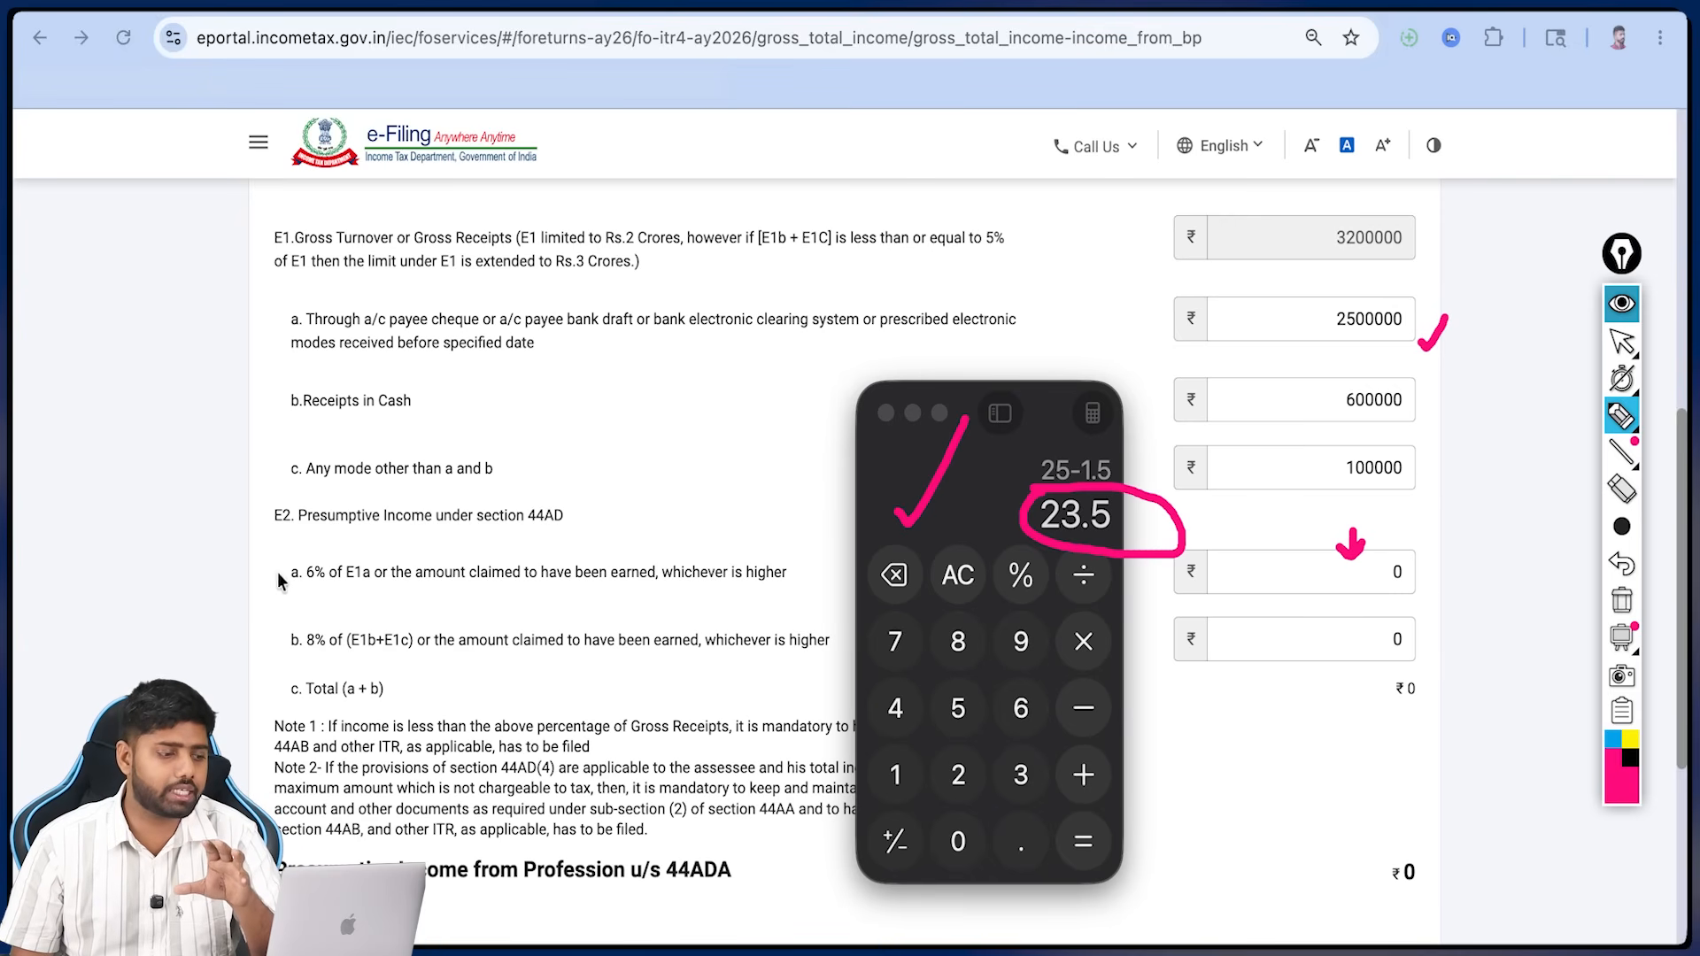
{"action": "left_click_drag", "start_coordinate": [277, 588], "coordinate": [321, 582]}
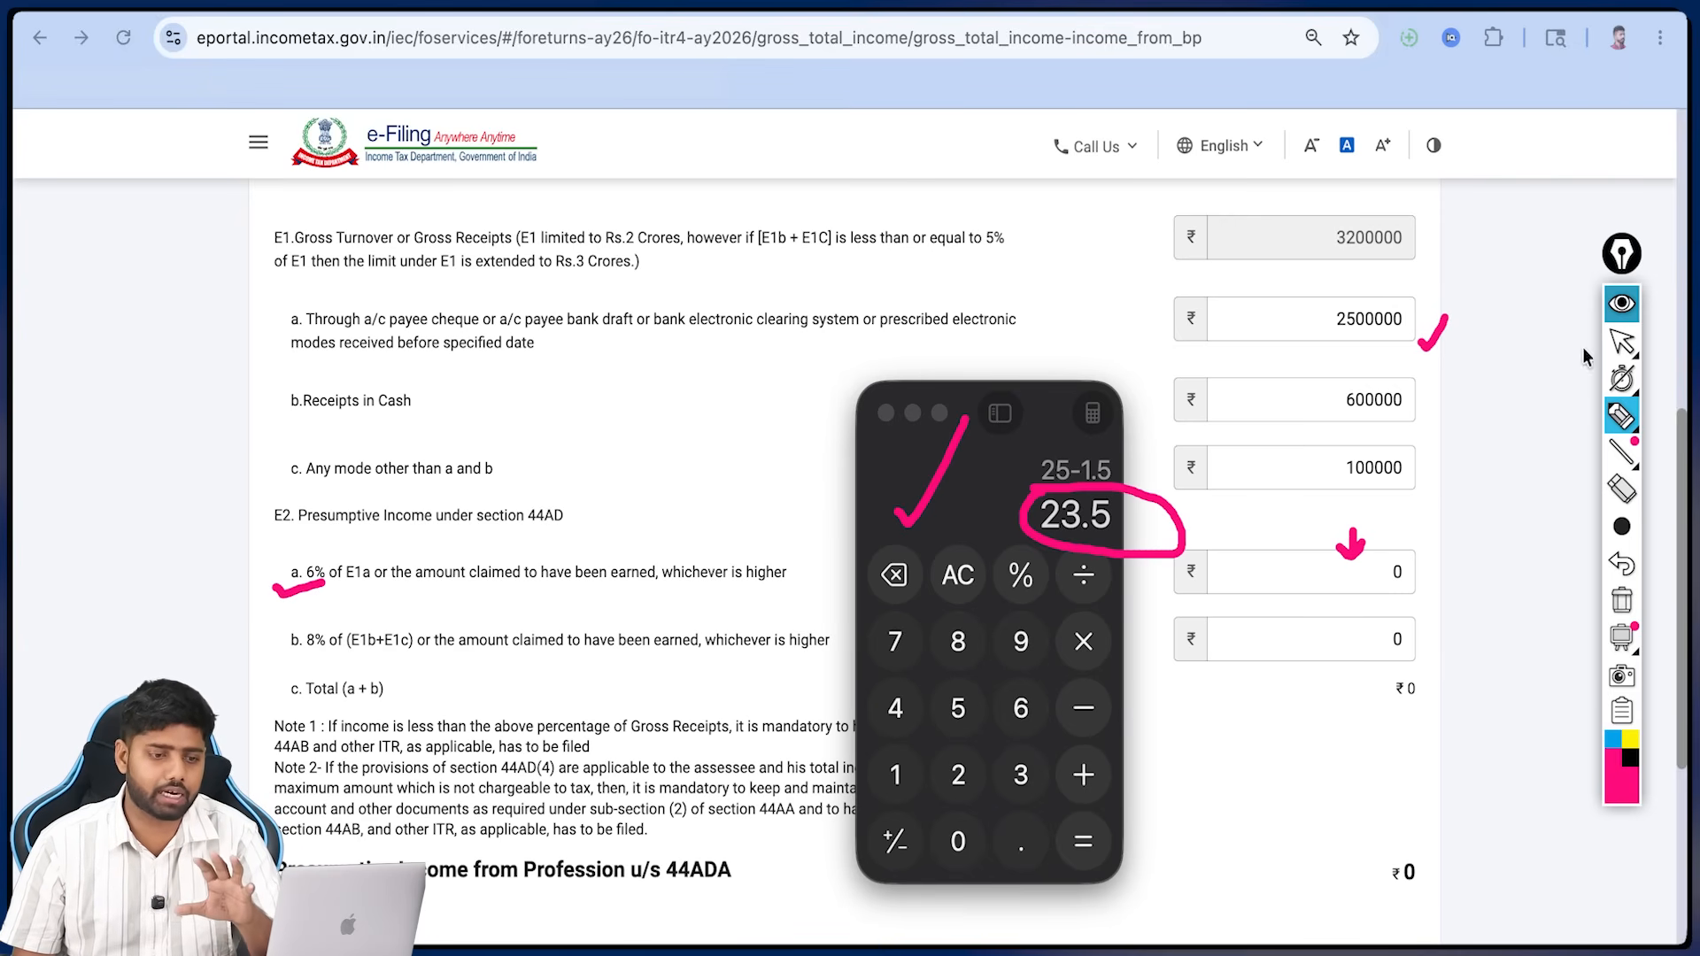
{"action": "left_click", "coordinate": [1621, 306]}
{"action": "left_click", "coordinate": [1621, 306]}
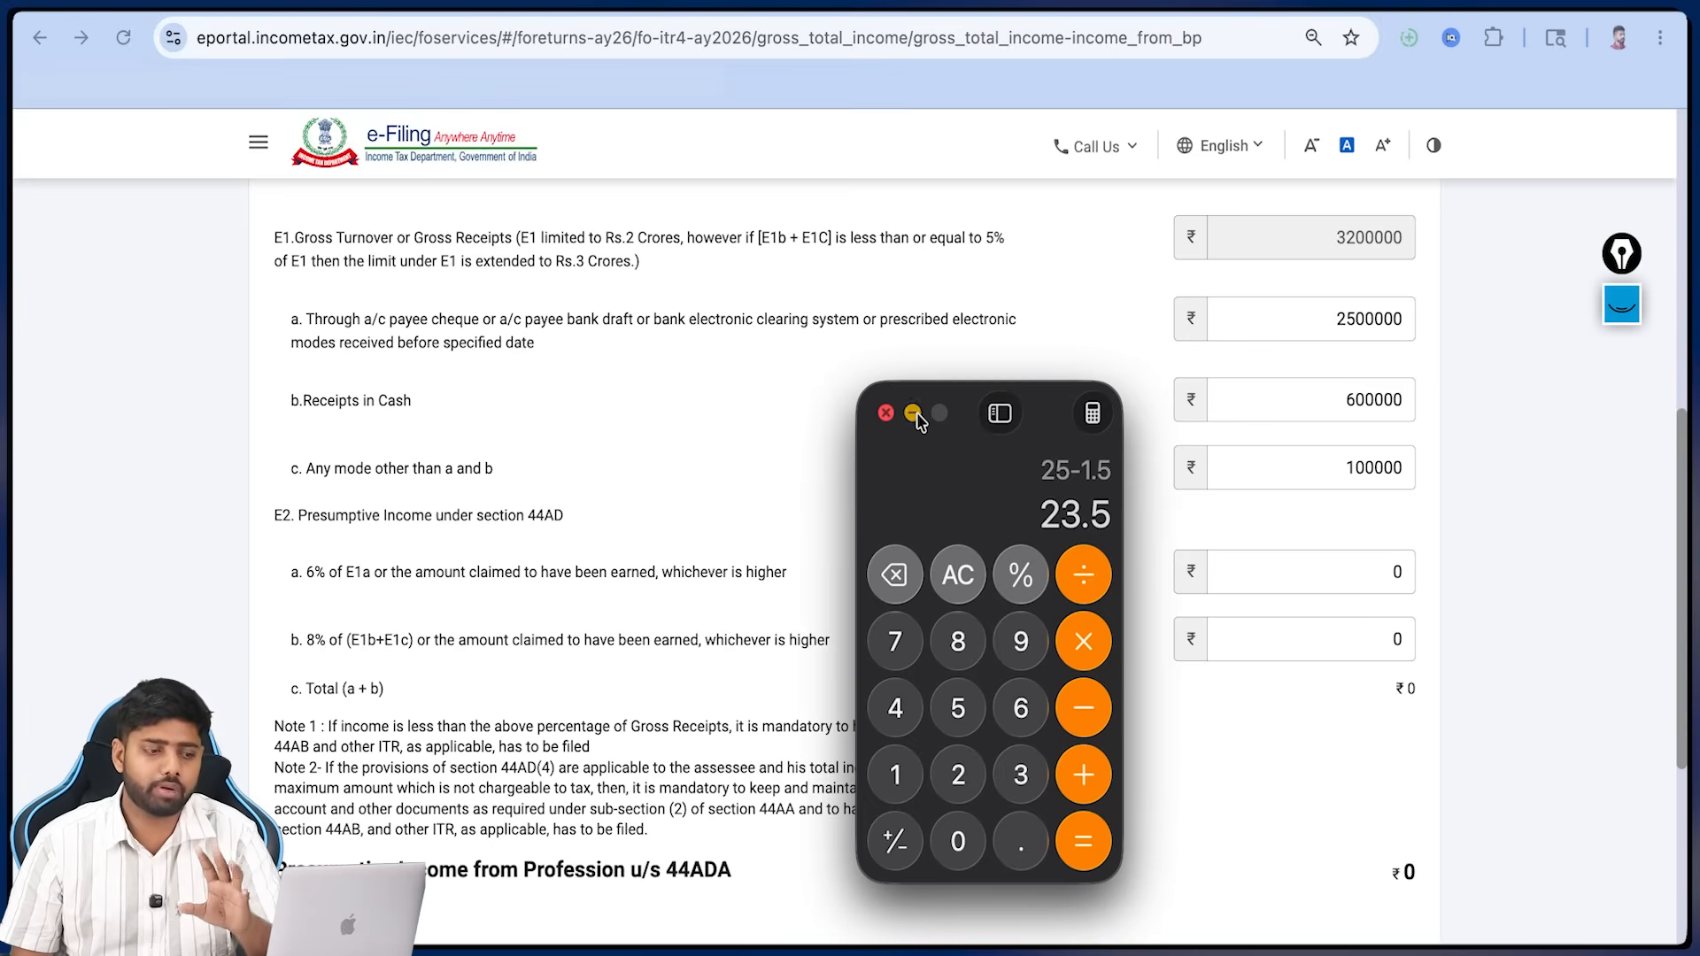
- Minimize Calculator and set the E2a presumptive income on E1a receipts to 900000
{"action": "left_click", "coordinate": [914, 414]}
{"action": "left_click", "coordinate": [1631, 320]}
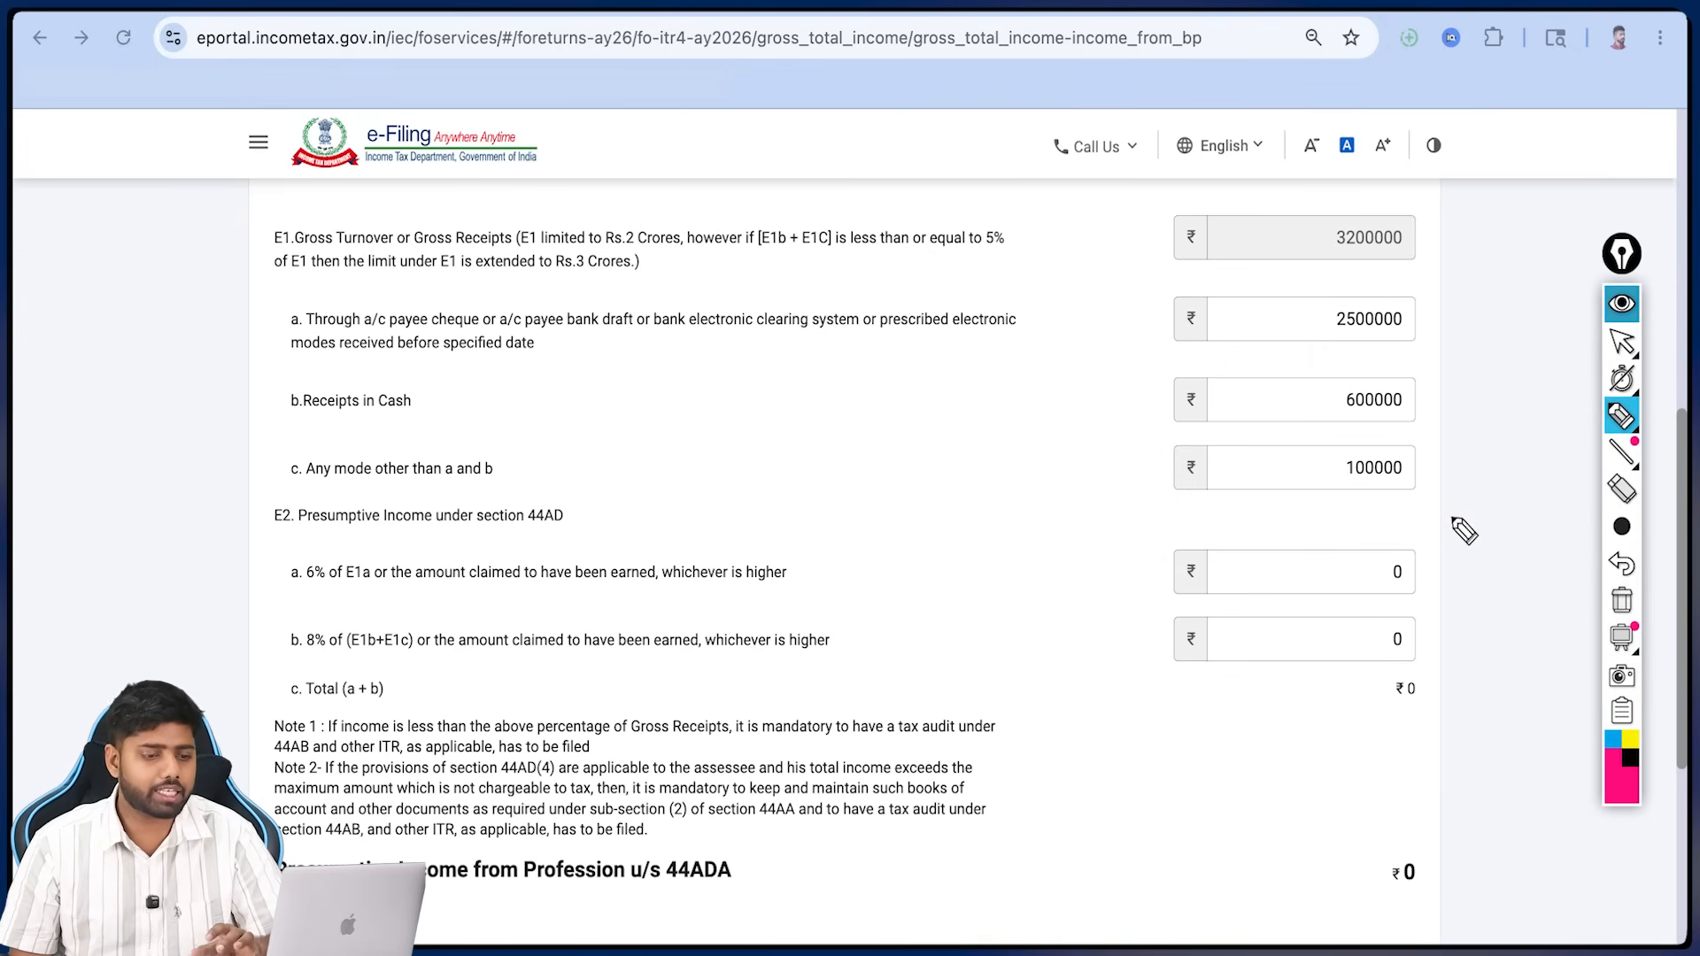
{"action": "left_click", "coordinate": [1618, 304]}
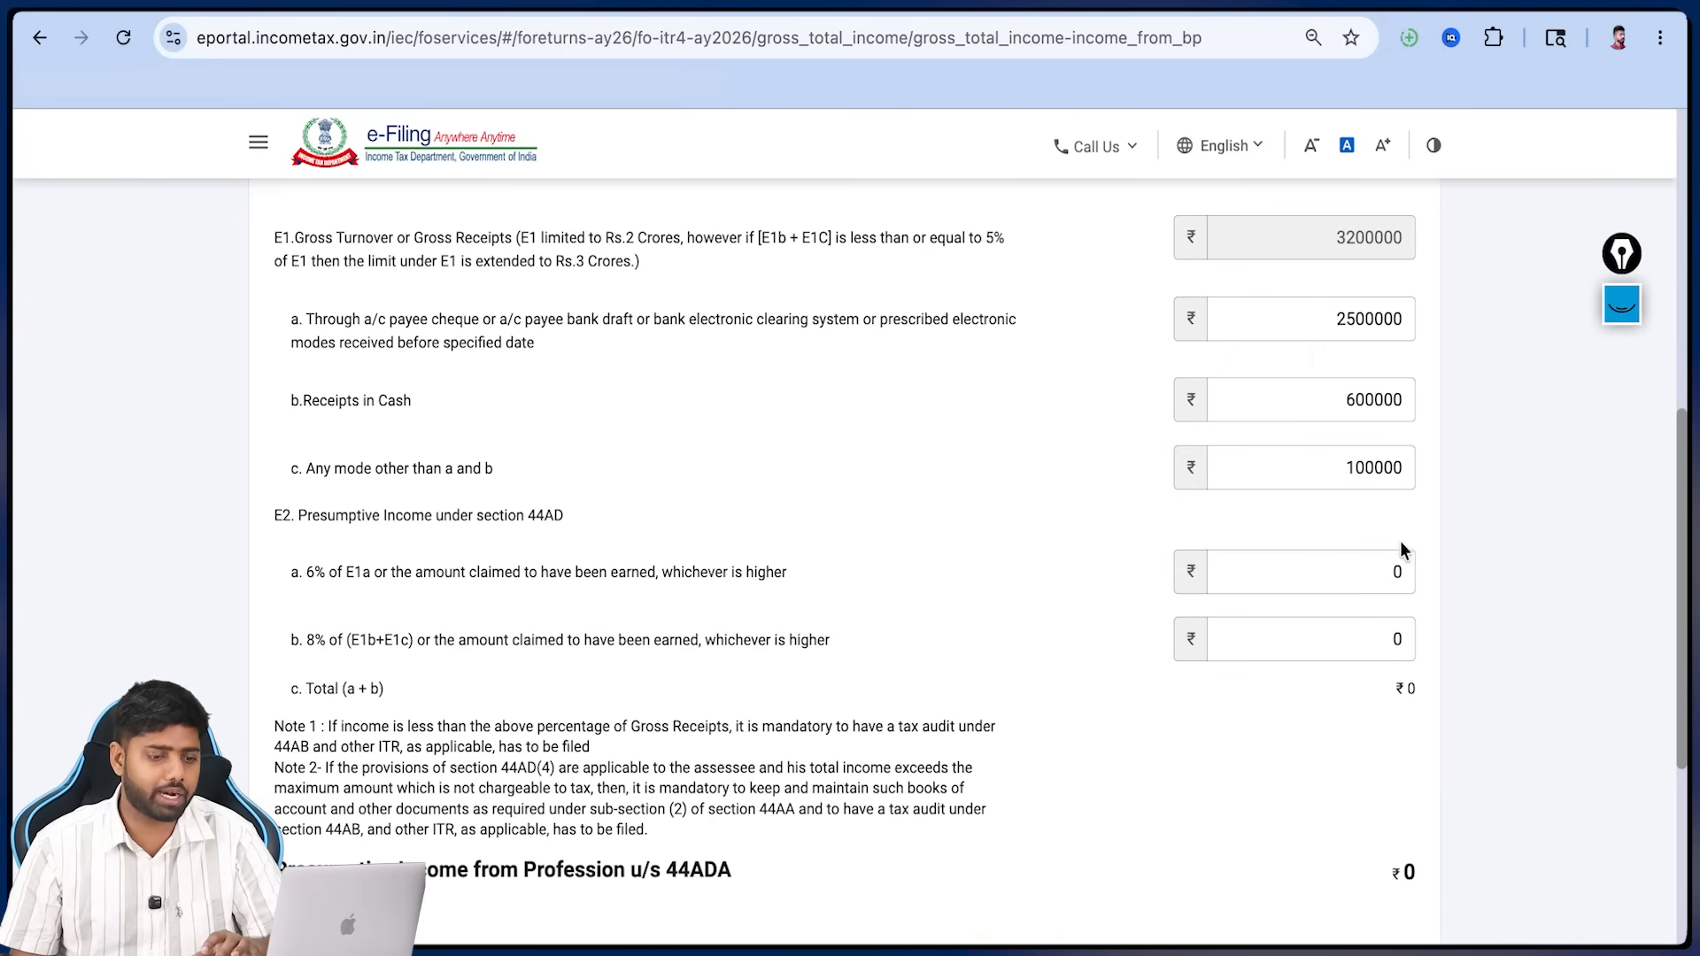
{"action": "left_click", "coordinate": [1337, 572]}
{"action": "type", "text": "900000"}
- Tick the E1a and E2a amounts, mark E1a with an arrow and underline in pink ink, and clear the ink
{"action": "left_click_drag", "start_coordinate": [1425, 330], "coordinate": [1449, 329]}
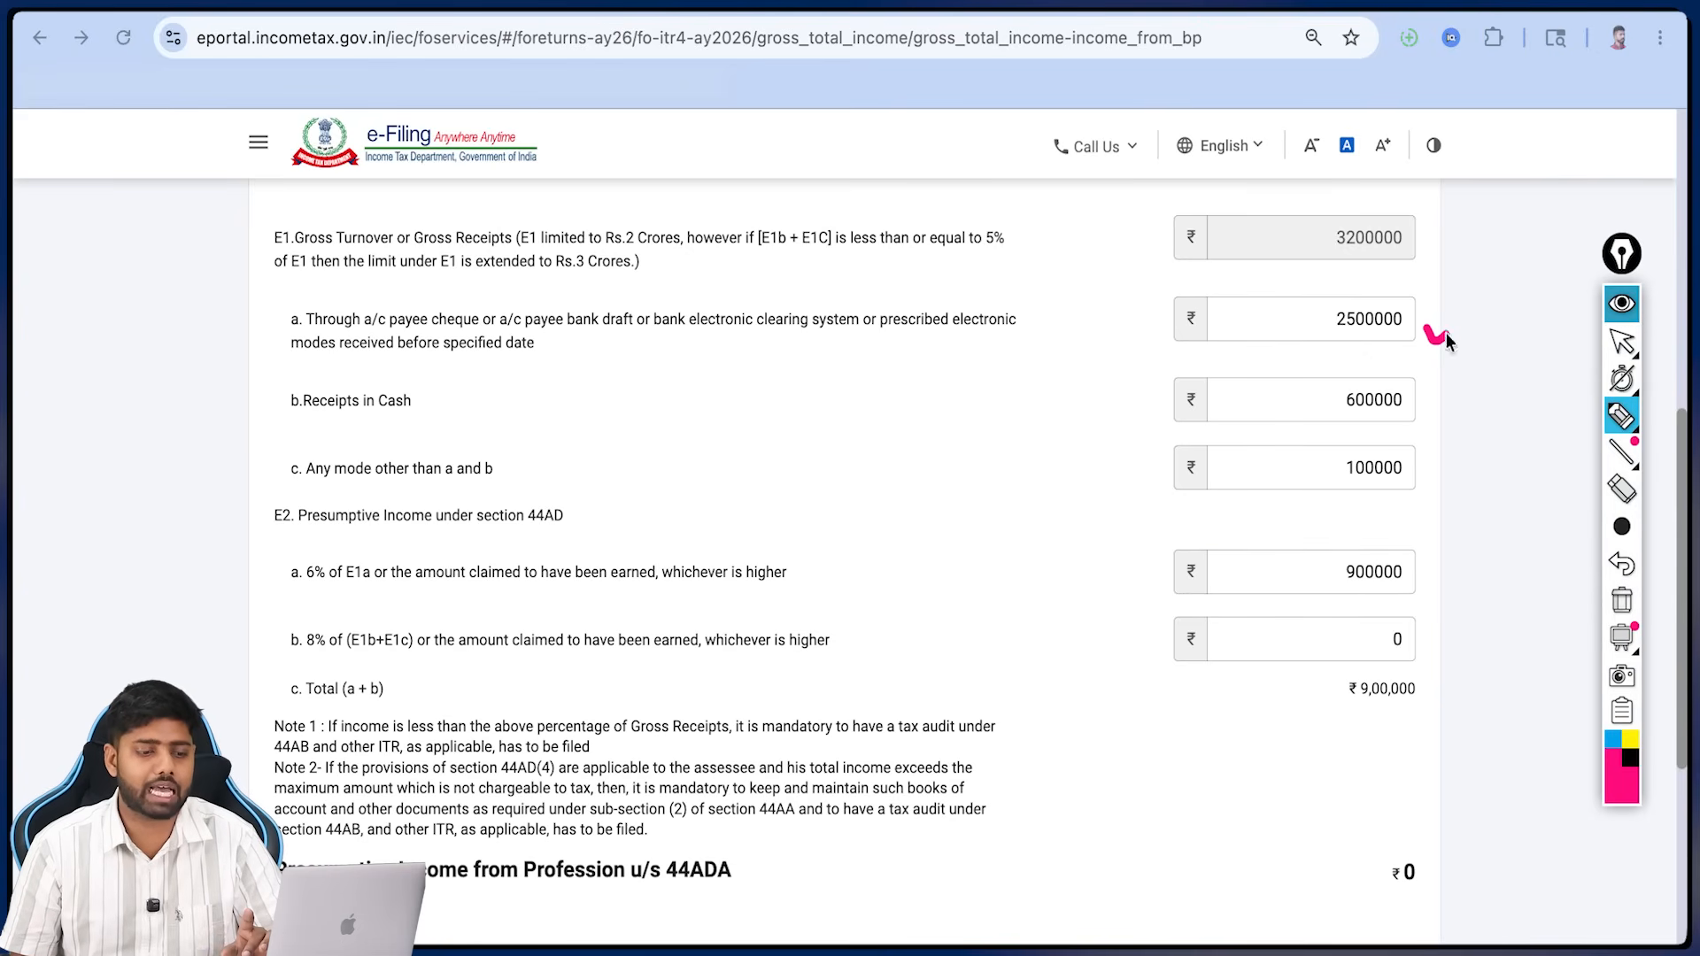
{"action": "left_click_drag", "start_coordinate": [1417, 575], "coordinate": [1448, 554]}
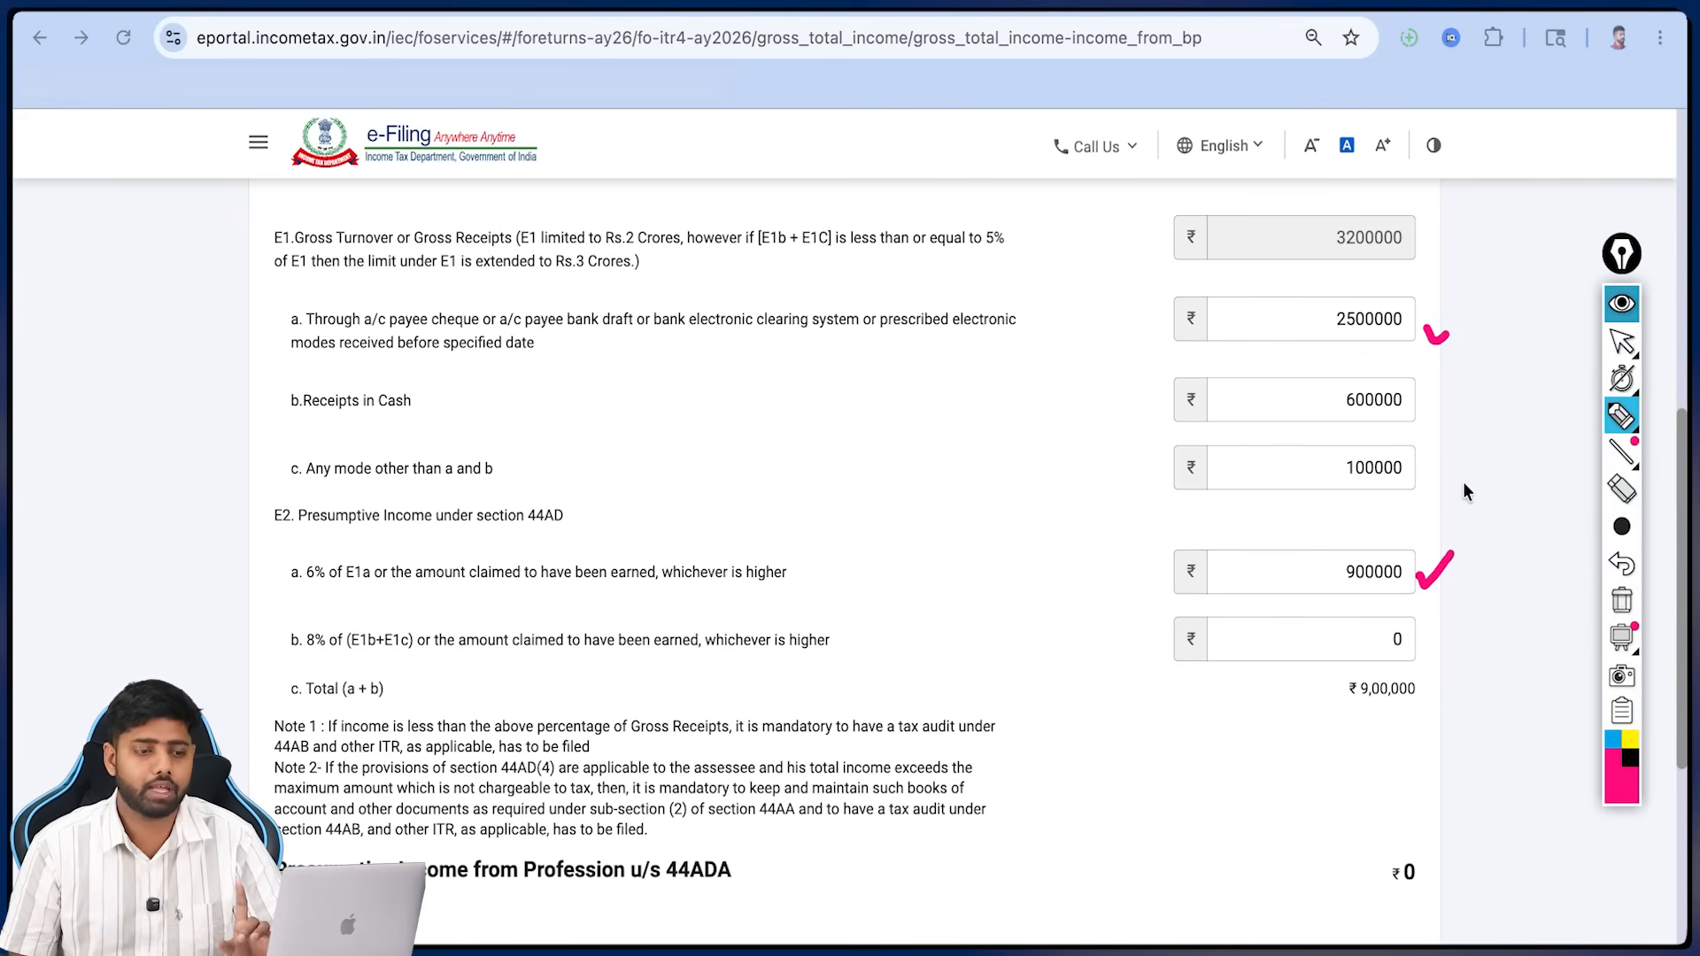
{"action": "mouse_move", "coordinate": [1424, 306]}
{"action": "left_mouse_down"}
{"action": "mouse_move", "coordinate": [1460, 272]}
{"action": "mouse_move", "coordinate": [1422, 303]}
{"action": "mouse_move", "coordinate": [1487, 314]}
{"action": "left_mouse_up"}
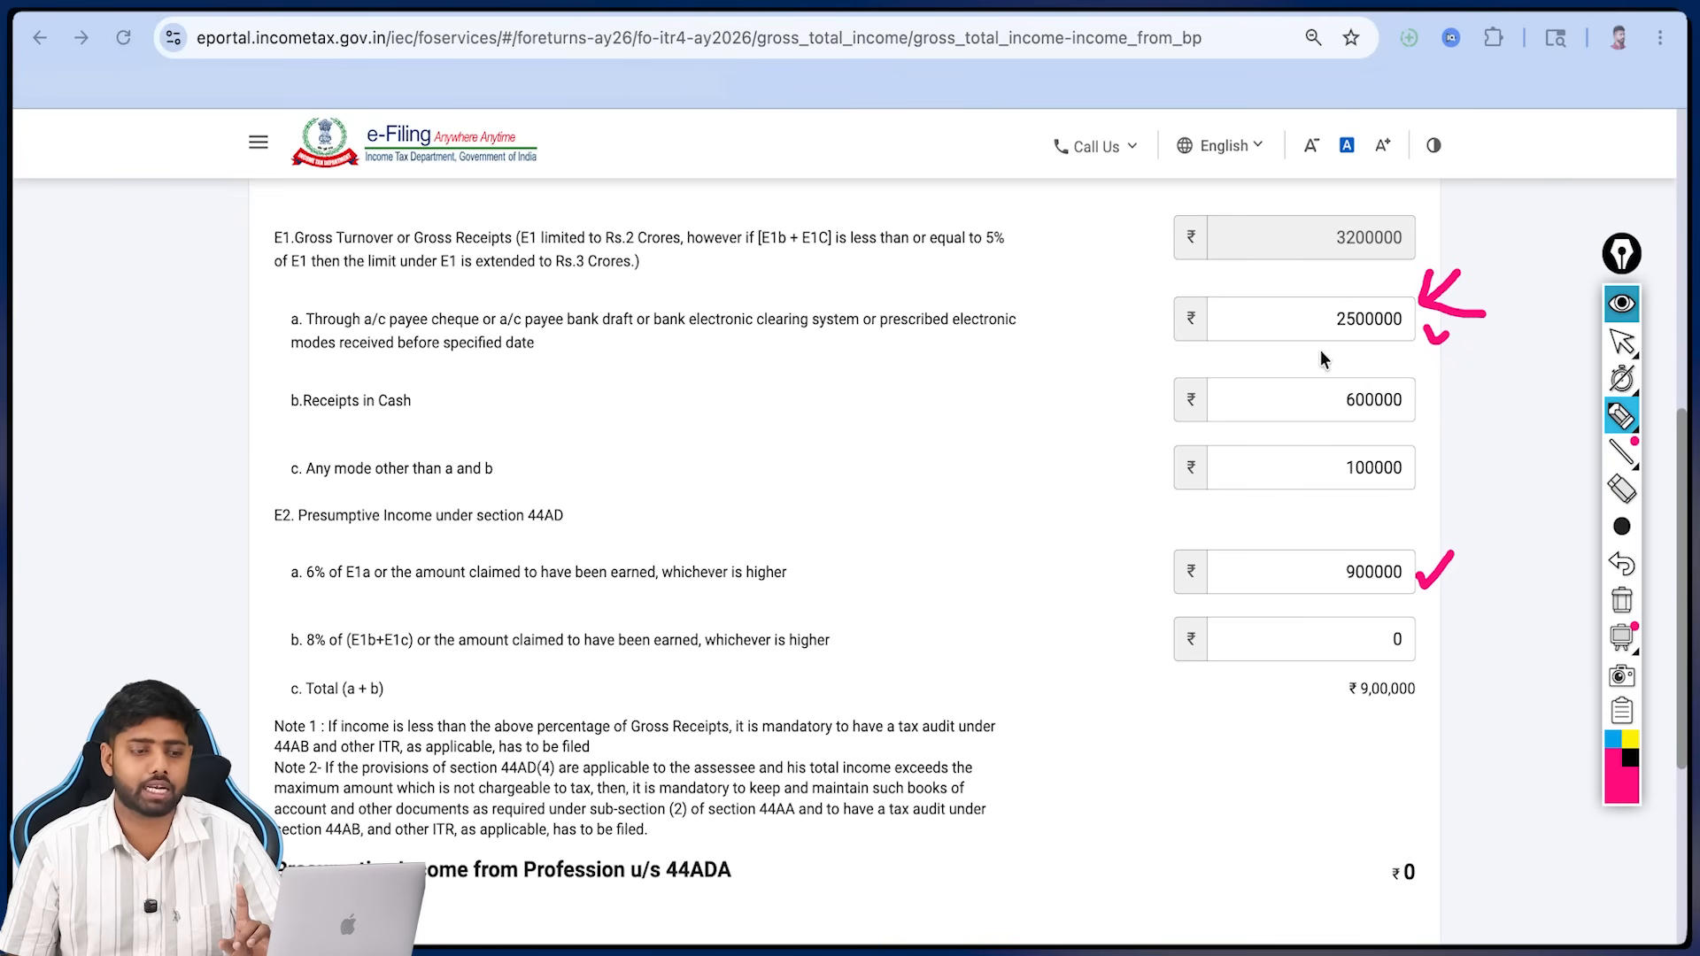
{"action": "left_click_drag", "start_coordinate": [1322, 345], "coordinate": [1370, 339]}
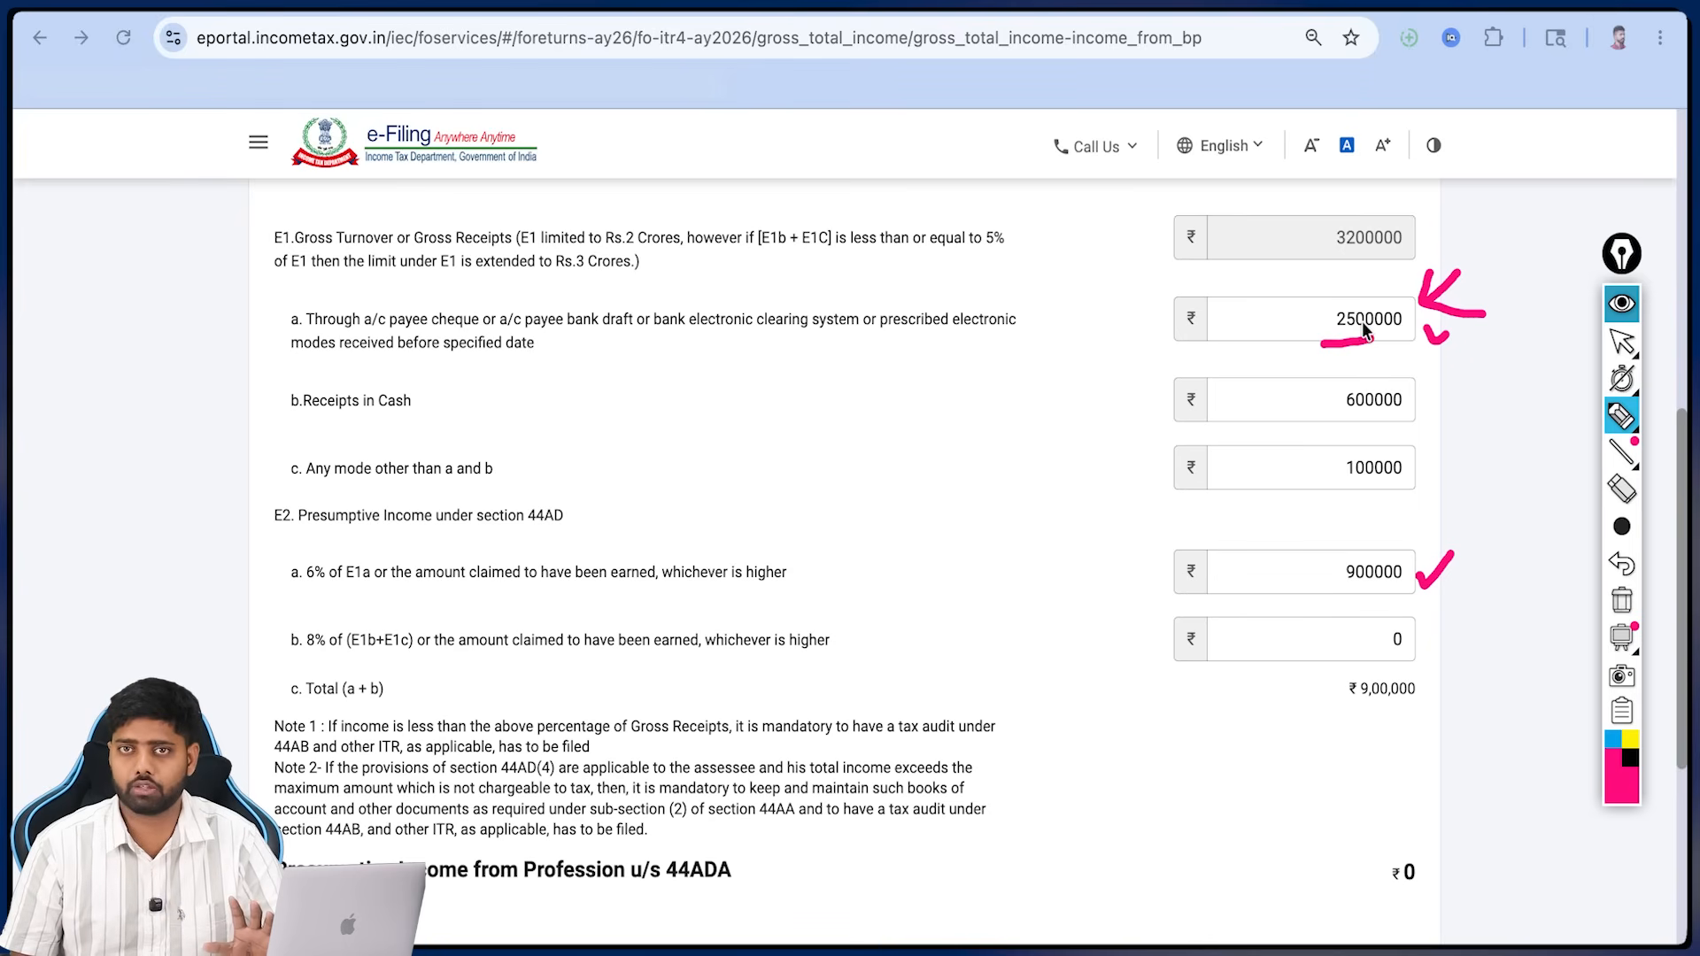
{"action": "left_click_drag", "start_coordinate": [1393, 547], "coordinate": [1408, 542]}
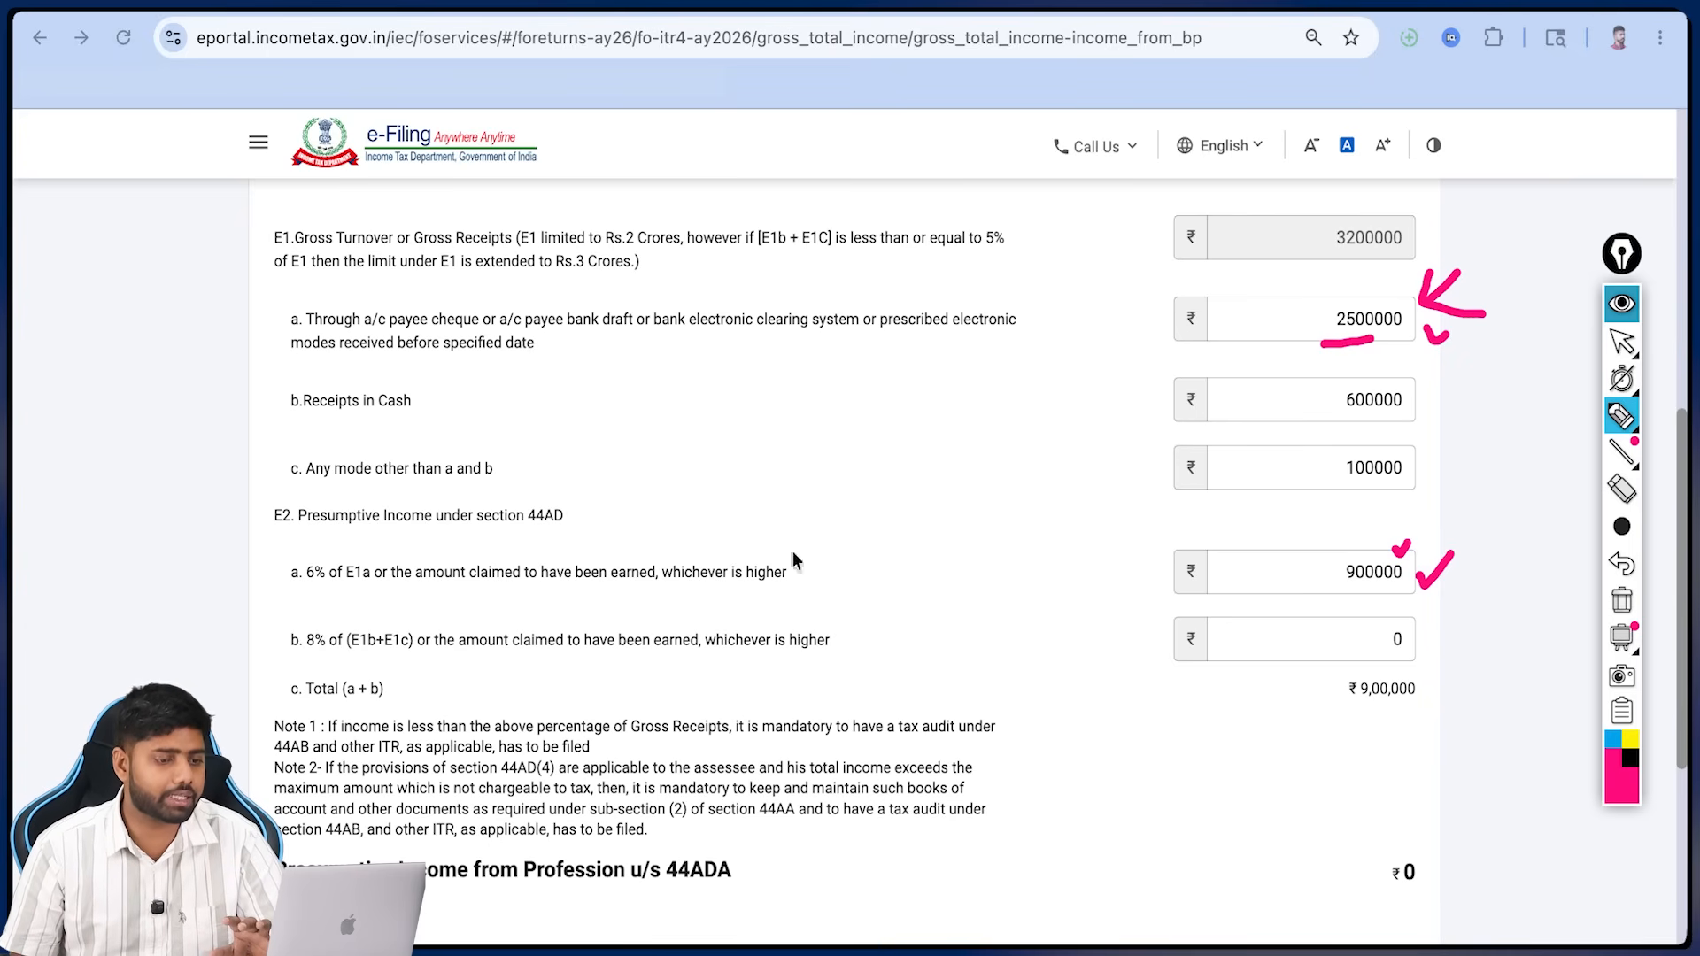
{"action": "left_click", "coordinate": [1628, 604]}
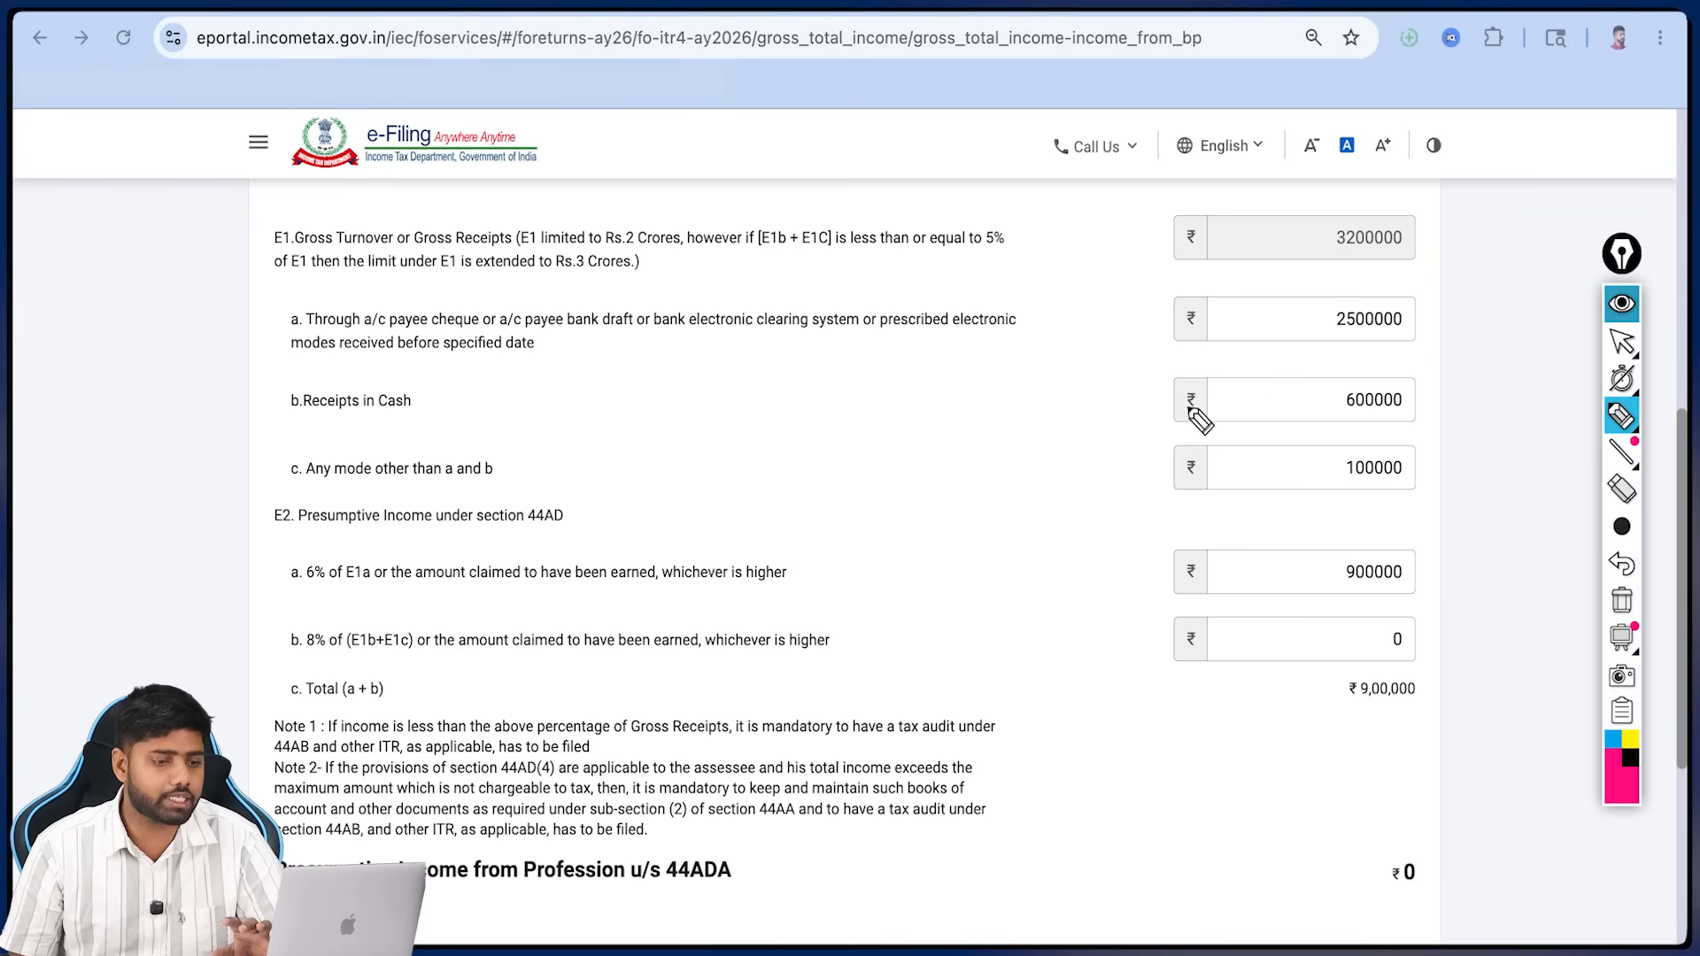
- Mark the E1b cash receipts, draw a curved arrow to the E2b amount field and underline the 8% rule
{"action": "left_click_drag", "start_coordinate": [1186, 405], "coordinate": [1266, 403]}
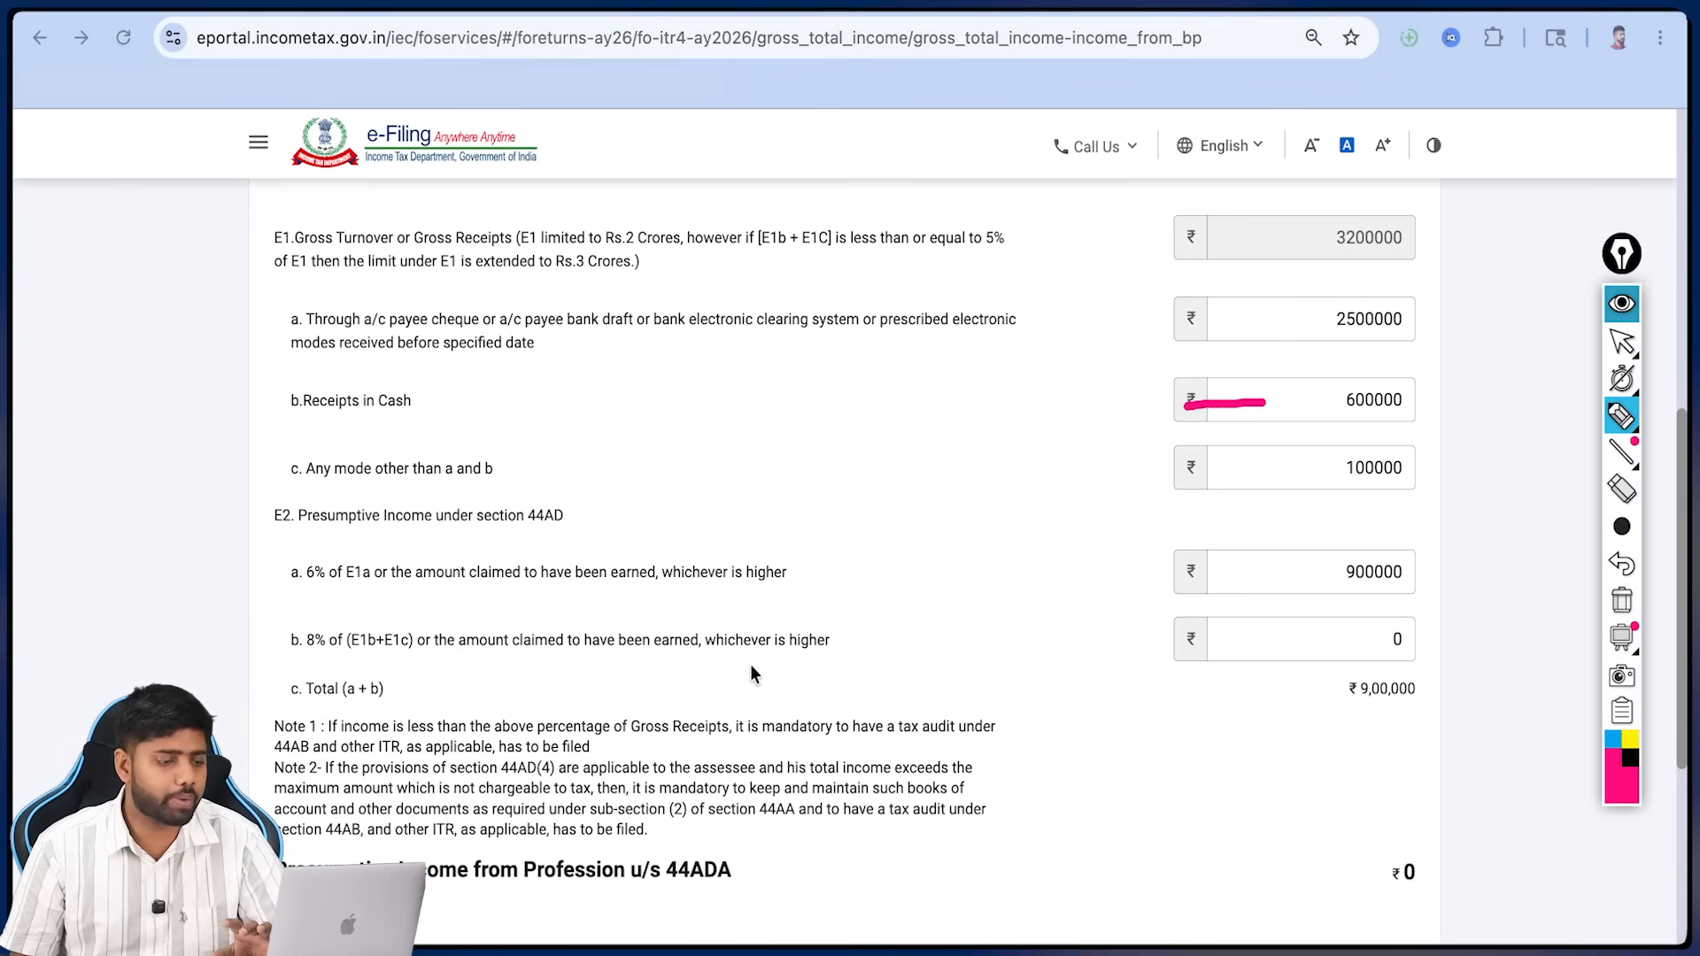
{"action": "mouse_move", "coordinate": [1158, 406]}
{"action": "left_mouse_down"}
{"action": "mouse_move", "coordinate": [1032, 531]}
{"action": "mouse_move", "coordinate": [1169, 637]}
{"action": "mouse_move", "coordinate": [1129, 620]}
{"action": "mouse_move", "coordinate": [1156, 630]}
{"action": "left_mouse_up"}
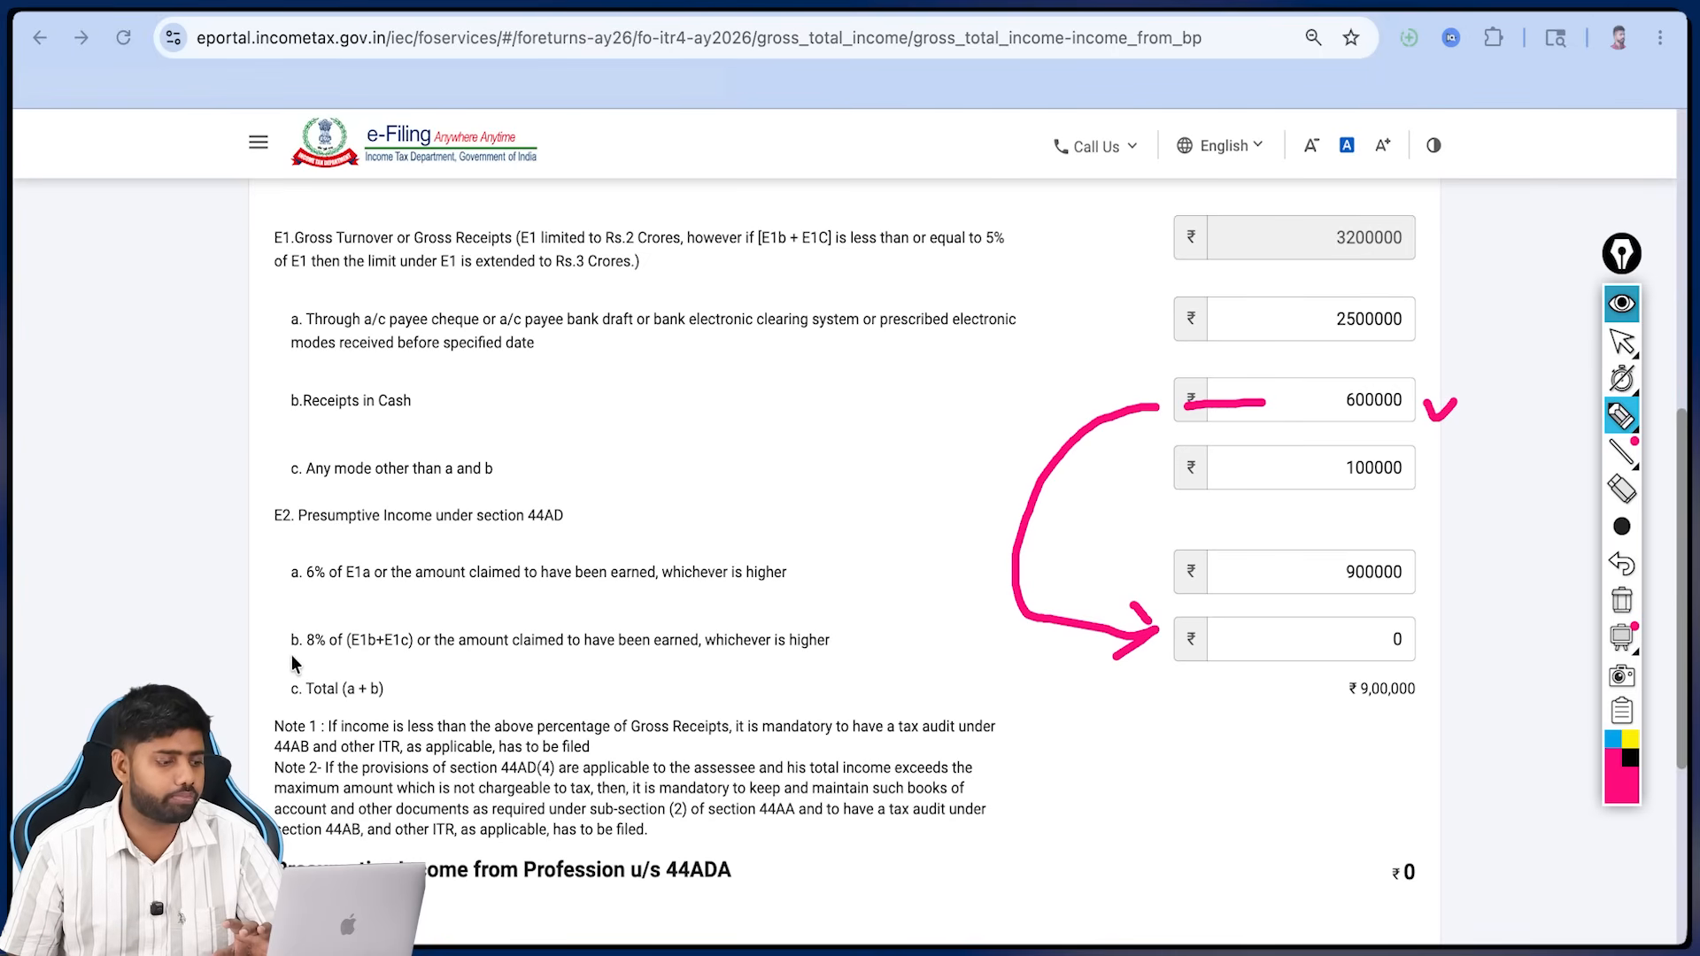
{"action": "left_click_drag", "start_coordinate": [289, 657], "coordinate": [320, 656]}
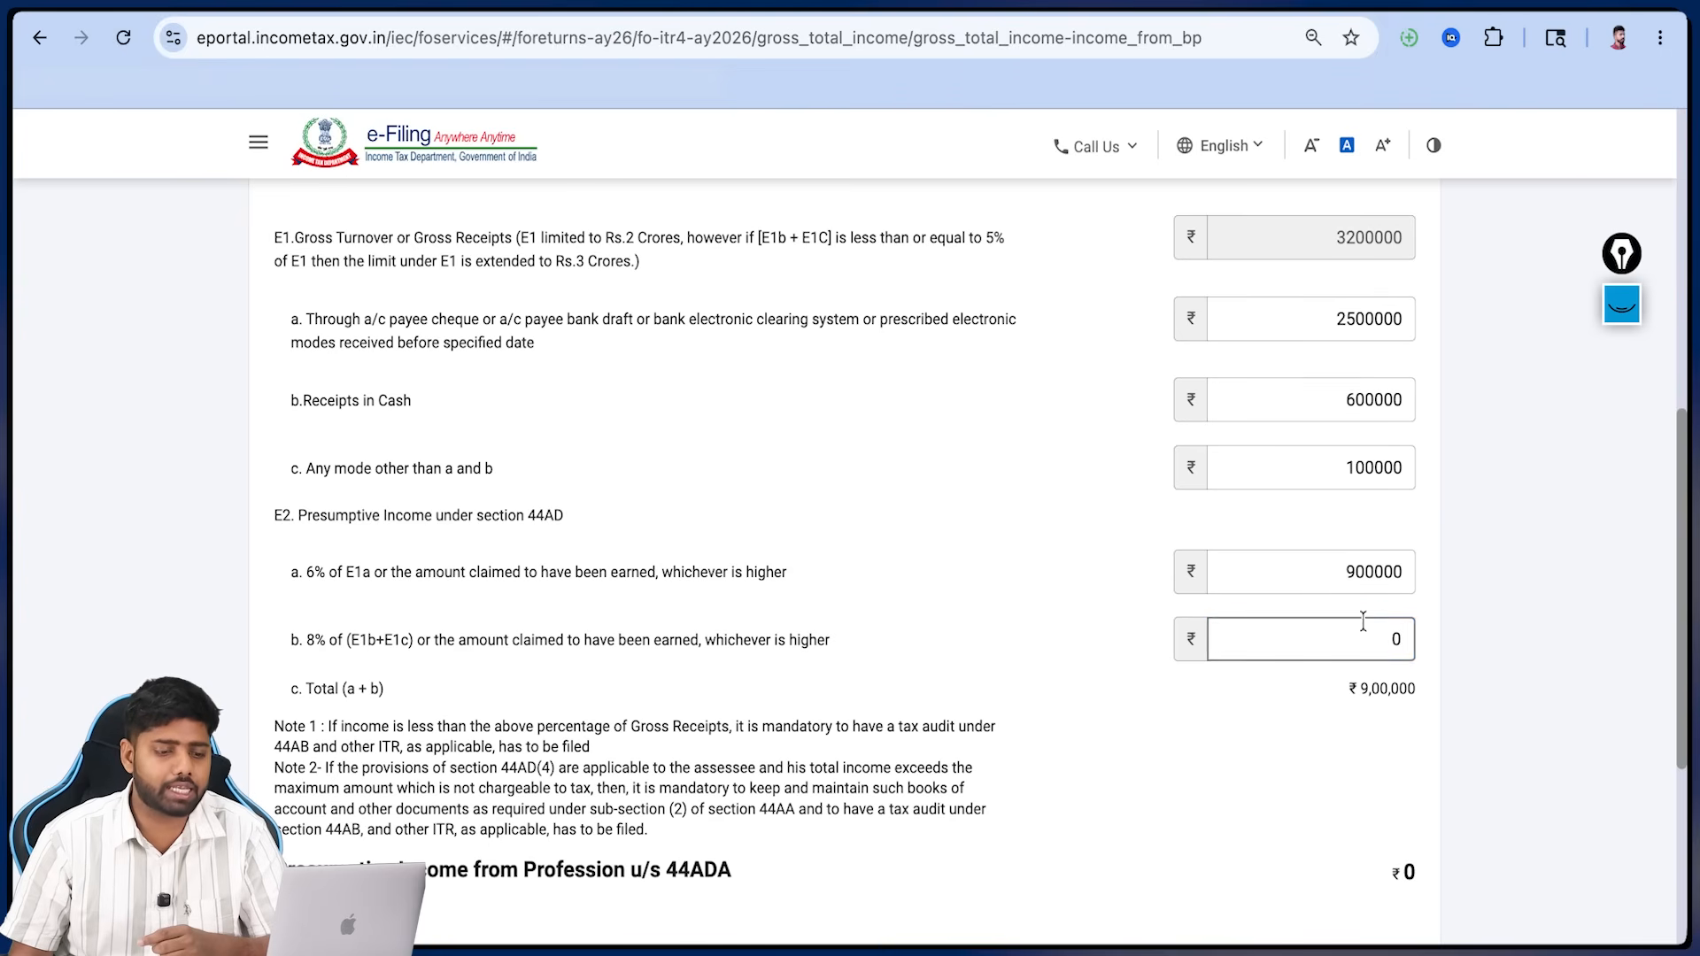
- Set the E2b presumptive income on E1b and E1c receipts to 180000 and underline the E2c total in pink ink
{"action": "left_click", "coordinate": [1363, 622]}
{"action": "type", "text": "180000"}
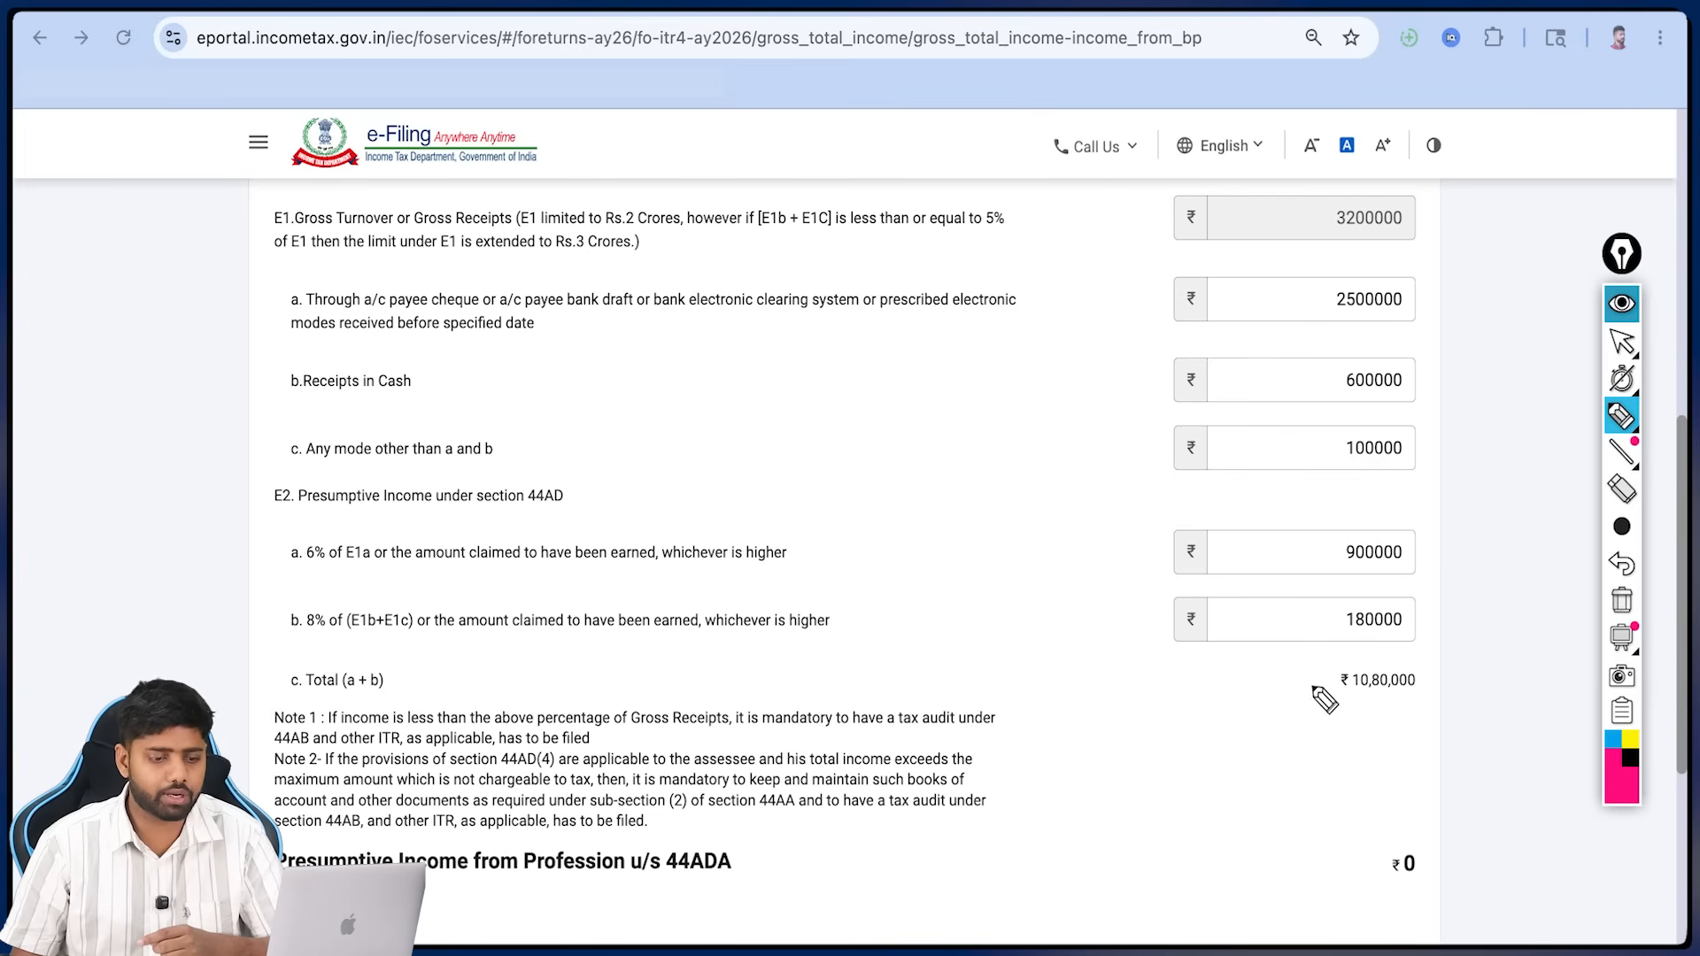
{"action": "left_click_drag", "start_coordinate": [1317, 673], "coordinate": [1471, 707]}
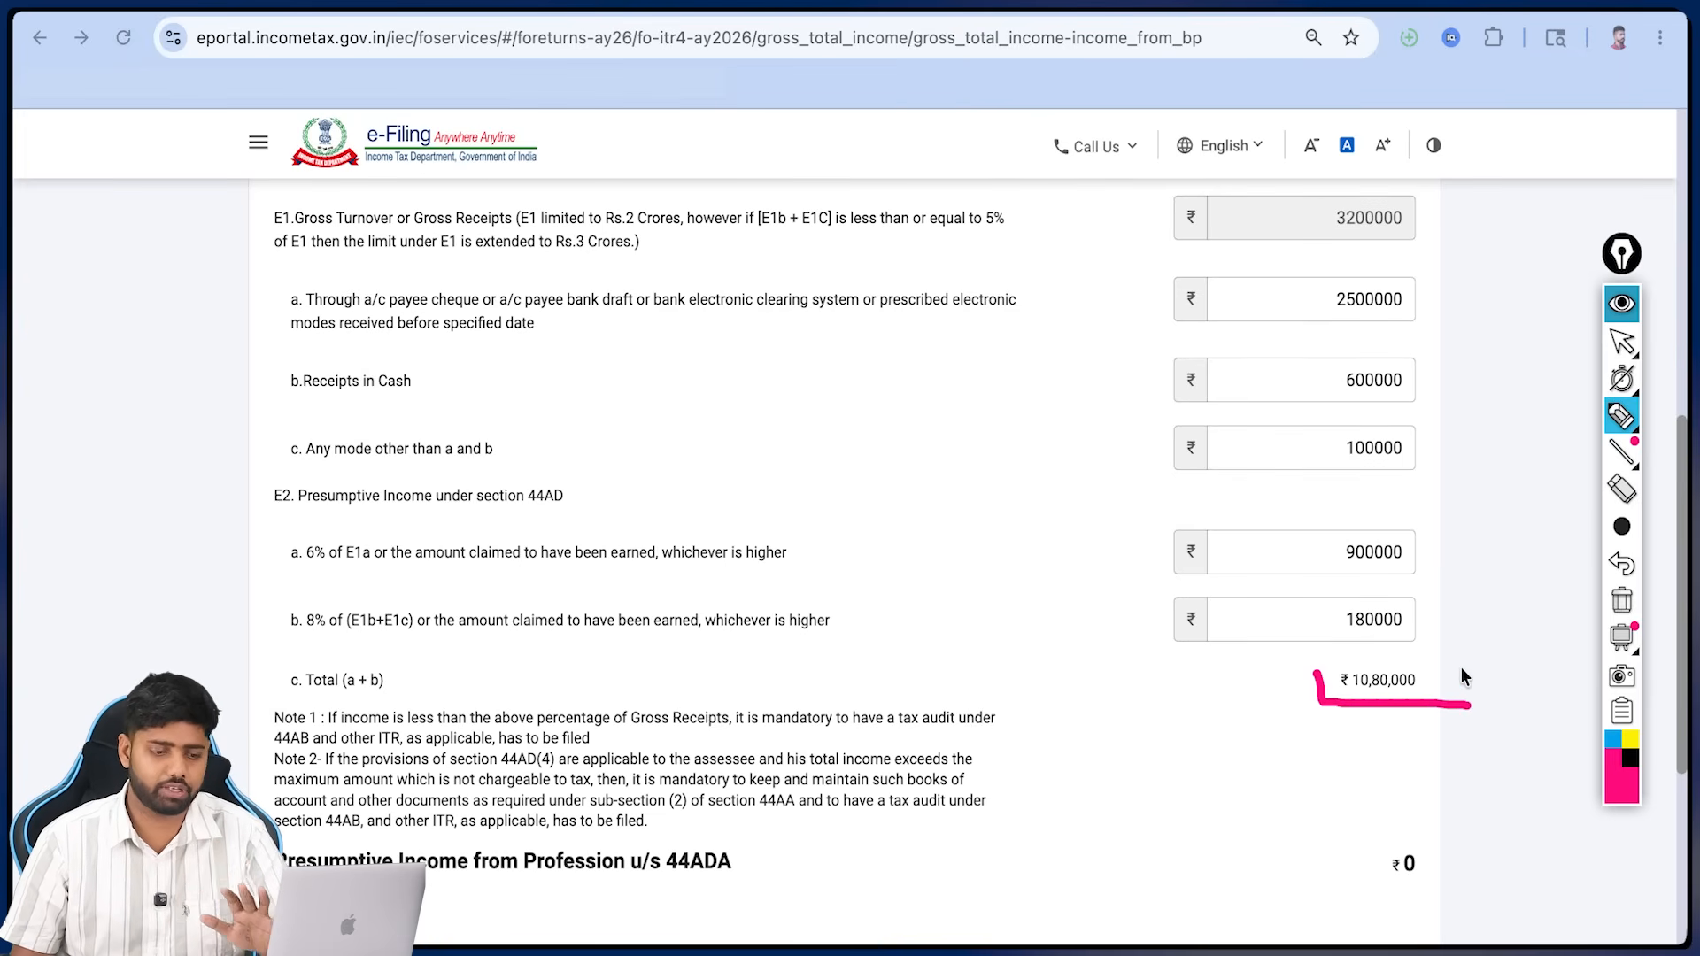
{"action": "left_click", "coordinate": [1621, 304]}
- Underline the Profession u/s 44ADA and Goods Carriage u/s 44AE headings and draw an arrow to the Save option
{"action": "scroll", "coordinate": [1529, 442], "scroll_direction": "down", "scroll_amount": 4}
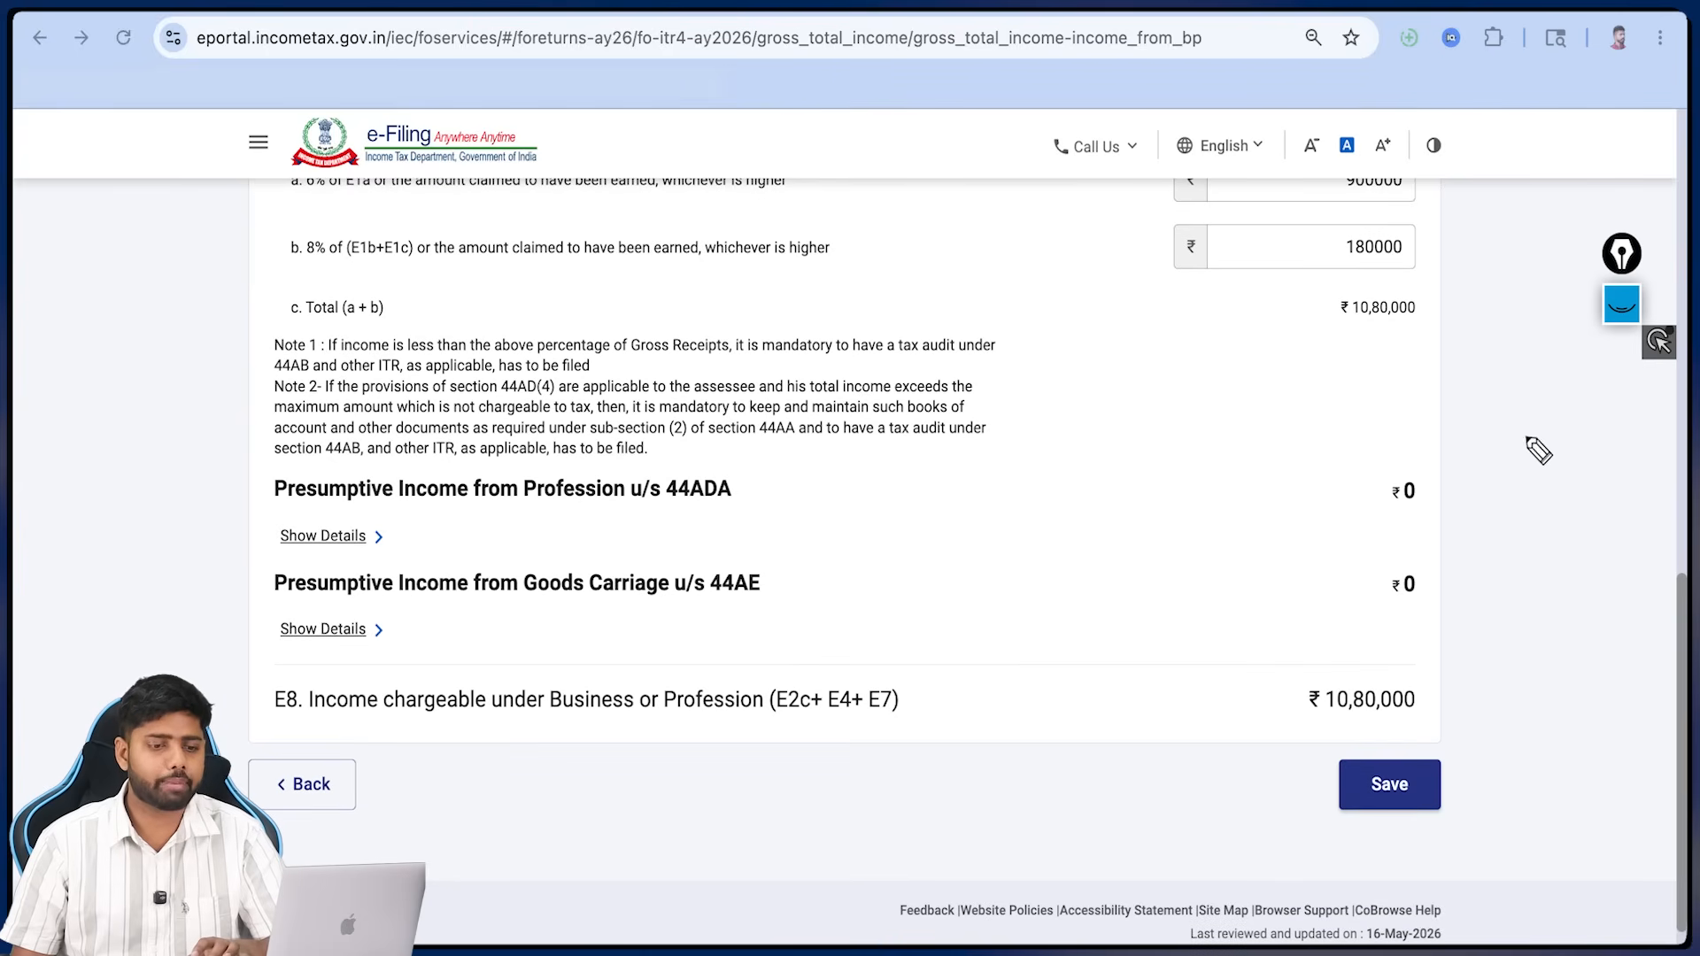
{"action": "left_click", "coordinate": [1621, 304]}
{"action": "left_click", "coordinate": [1621, 599]}
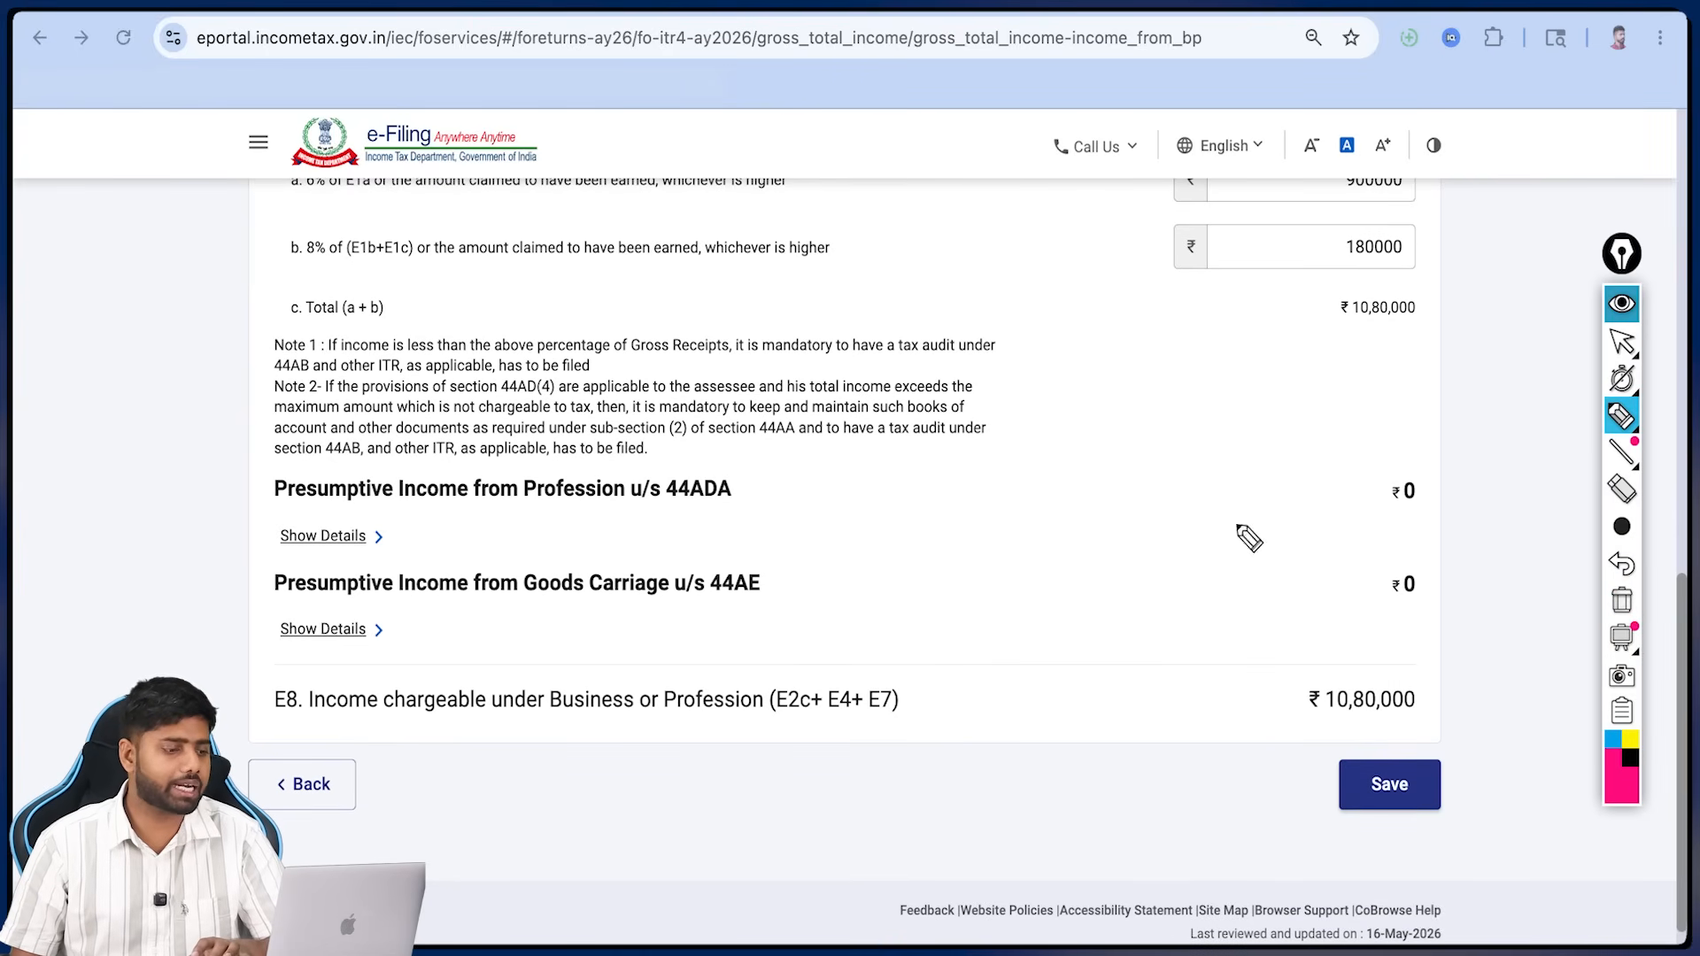
{"action": "left_click_drag", "start_coordinate": [464, 512], "coordinate": [632, 522]}
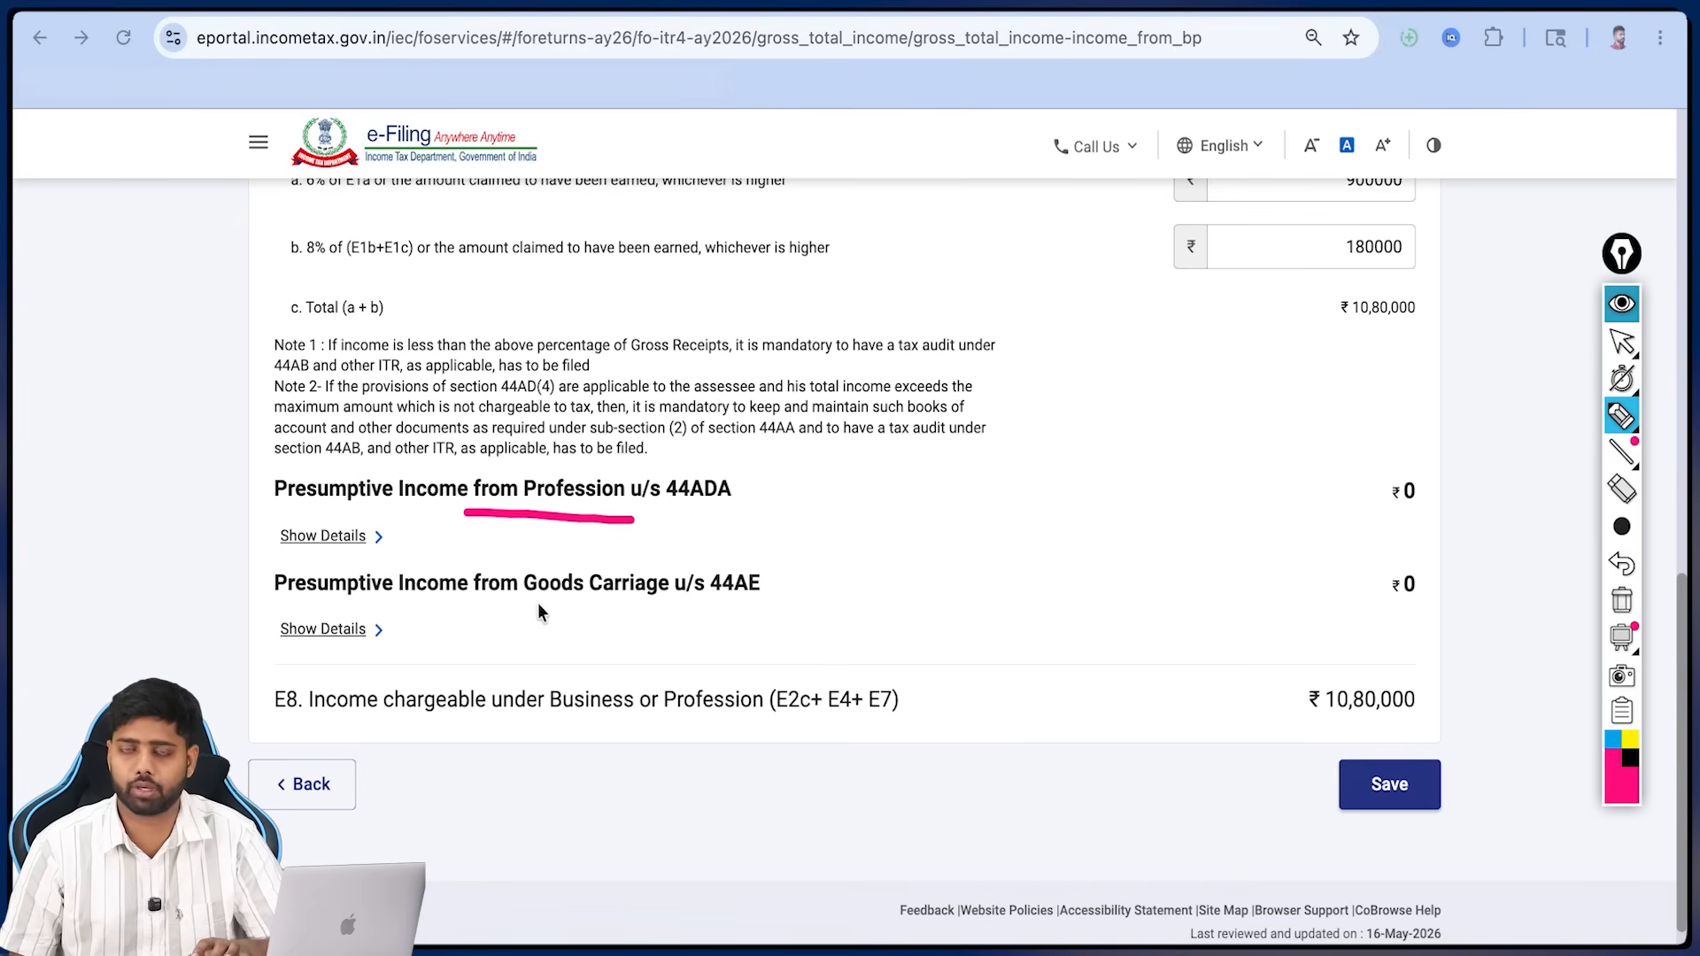
{"action": "left_click_drag", "start_coordinate": [492, 611], "coordinate": [657, 611]}
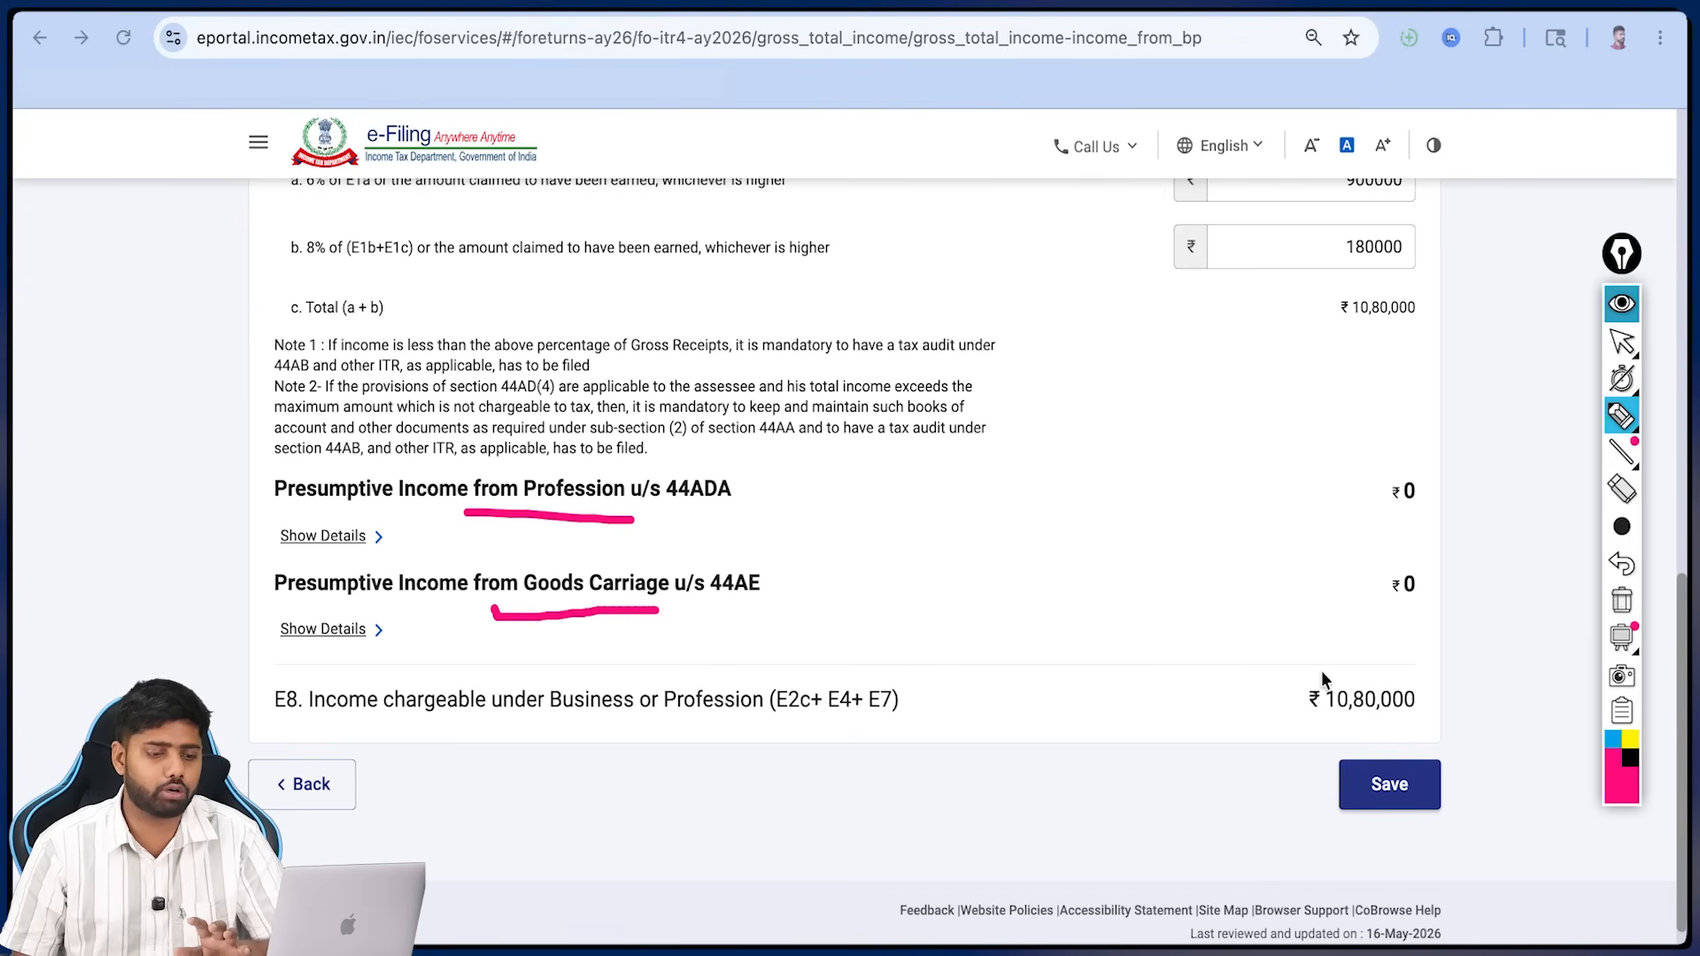
{"action": "left_click_drag", "start_coordinate": [1227, 724], "coordinate": [1318, 784]}
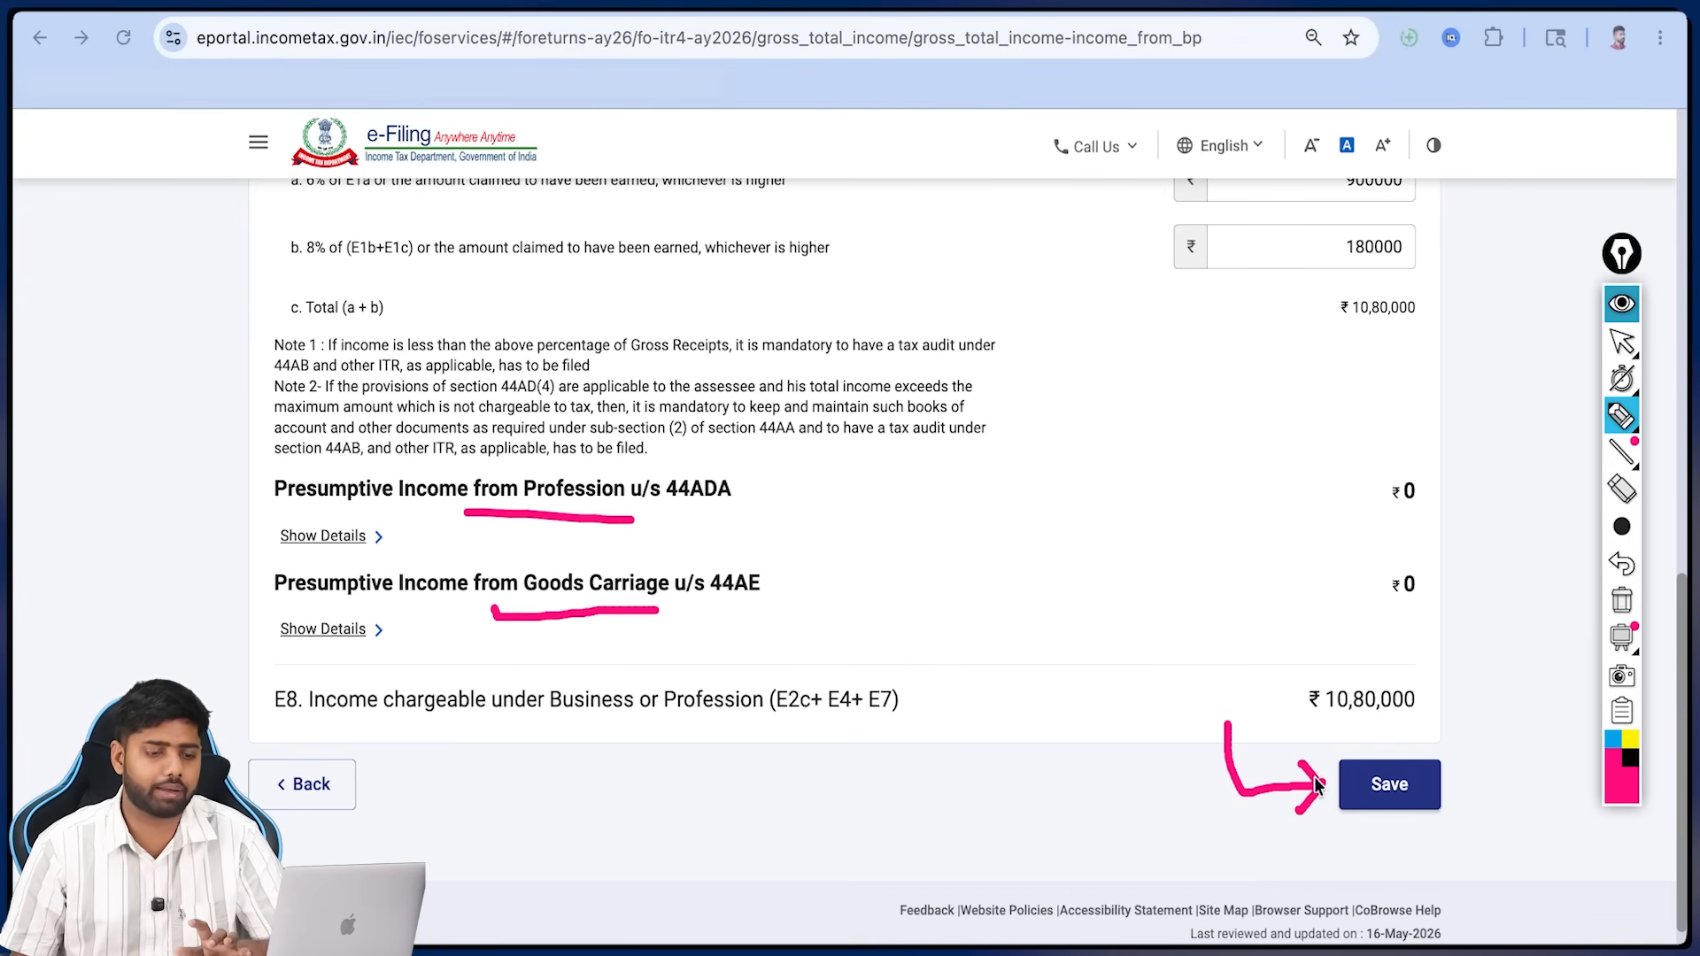
- Save the business and profession income details and open B2. Income from Salary for editing
{"action": "left_click", "coordinate": [1389, 783]}
{"action": "scroll", "coordinate": [1401, 741], "scroll_direction": "down", "scroll_amount": 3}
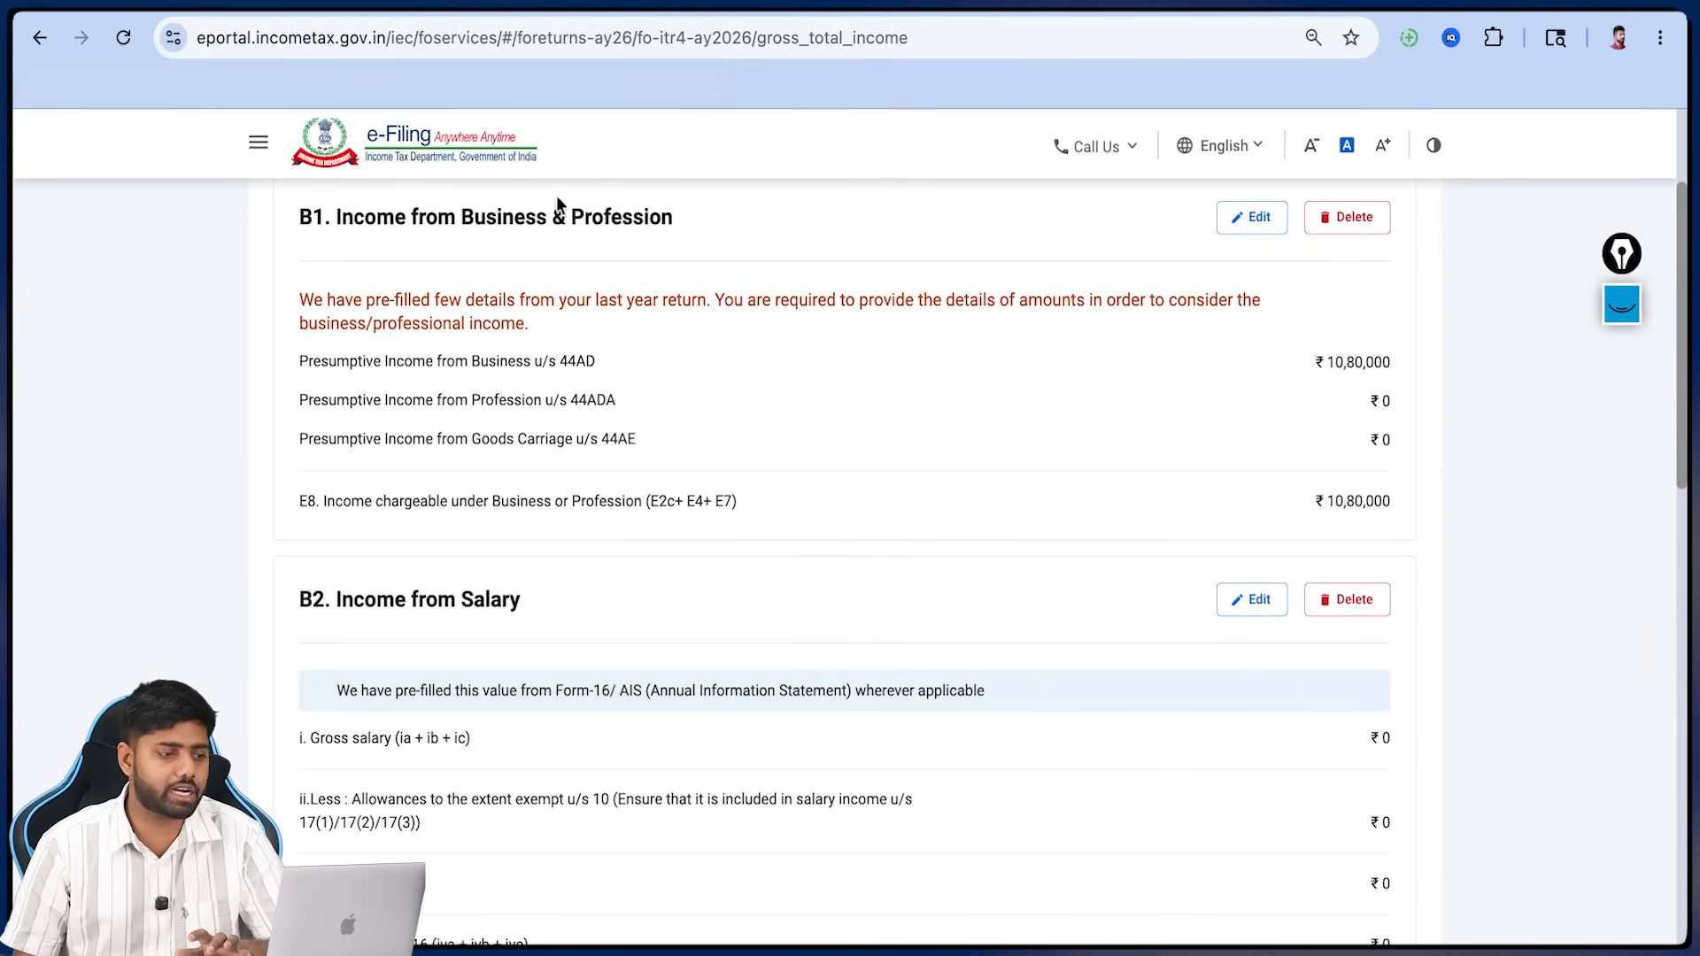
{"action": "scroll", "coordinate": [567, 235], "scroll_direction": "down", "scroll_amount": 2}
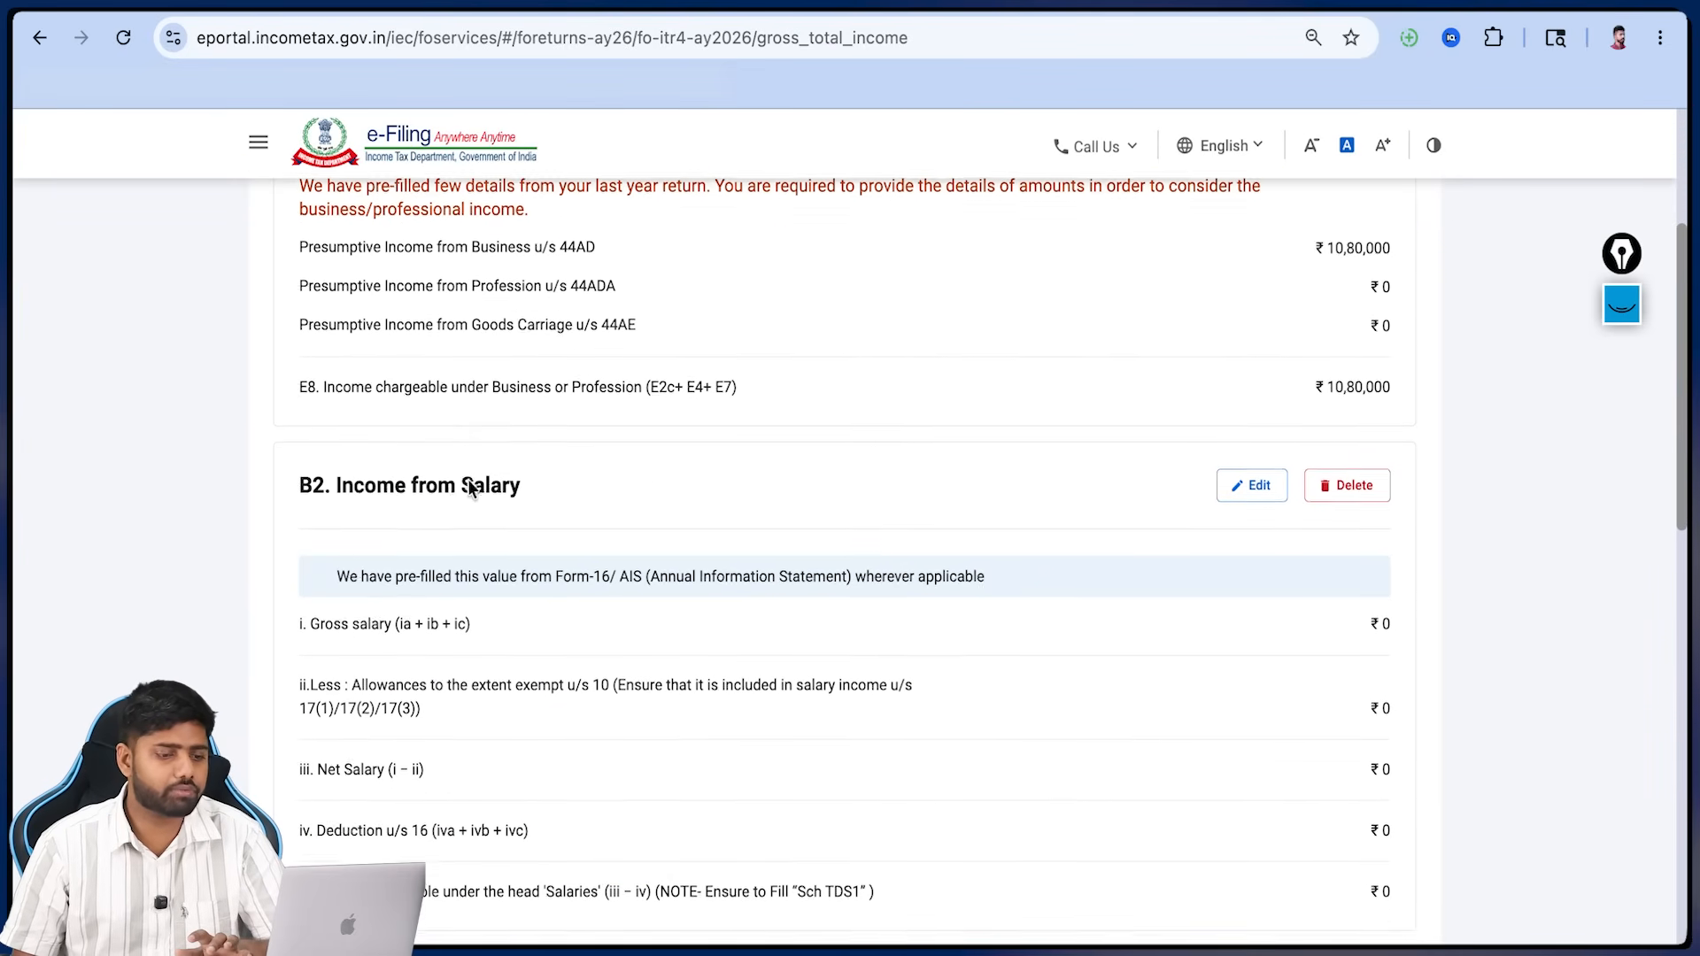
{"action": "scroll", "coordinate": [791, 483], "scroll_direction": "down", "scroll_amount": 1}
{"action": "left_click", "coordinate": [1238, 415]}
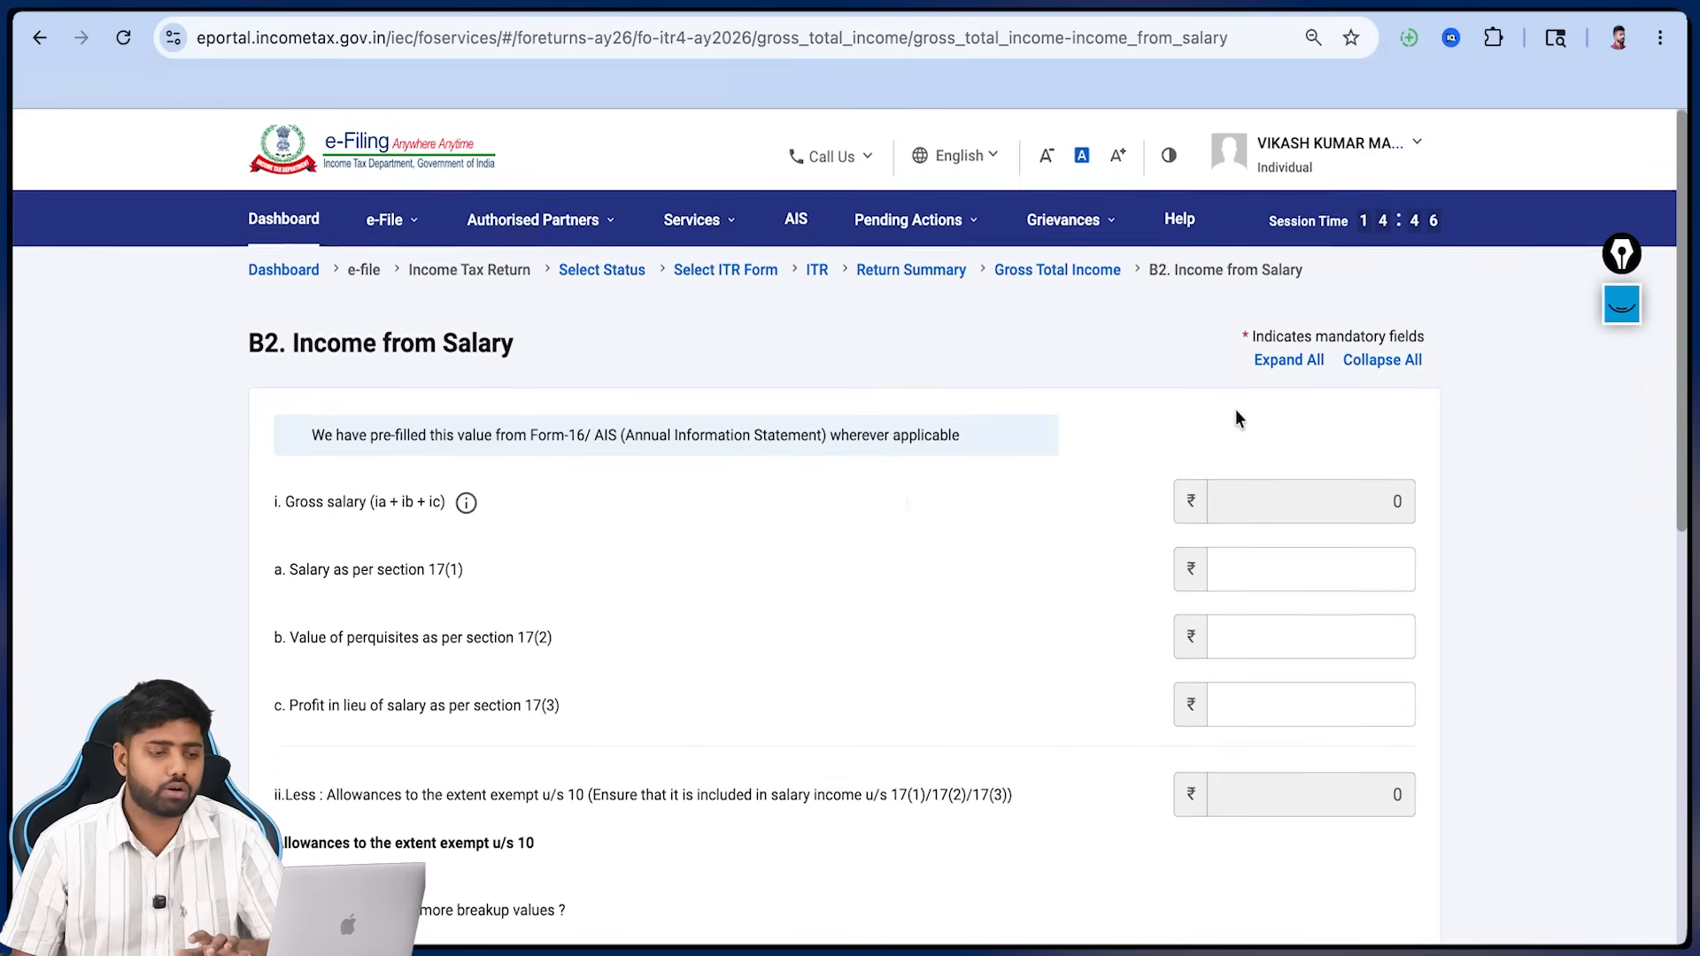
- Draw pink arrows from the section 17(1), 17(2) and 17(3) salary labels to their amount fields
{"action": "scroll", "coordinate": [1222, 411], "scroll_direction": "down", "scroll_amount": 3}
{"action": "scroll", "coordinate": [1218, 413], "scroll_direction": "down", "scroll_amount": 1}
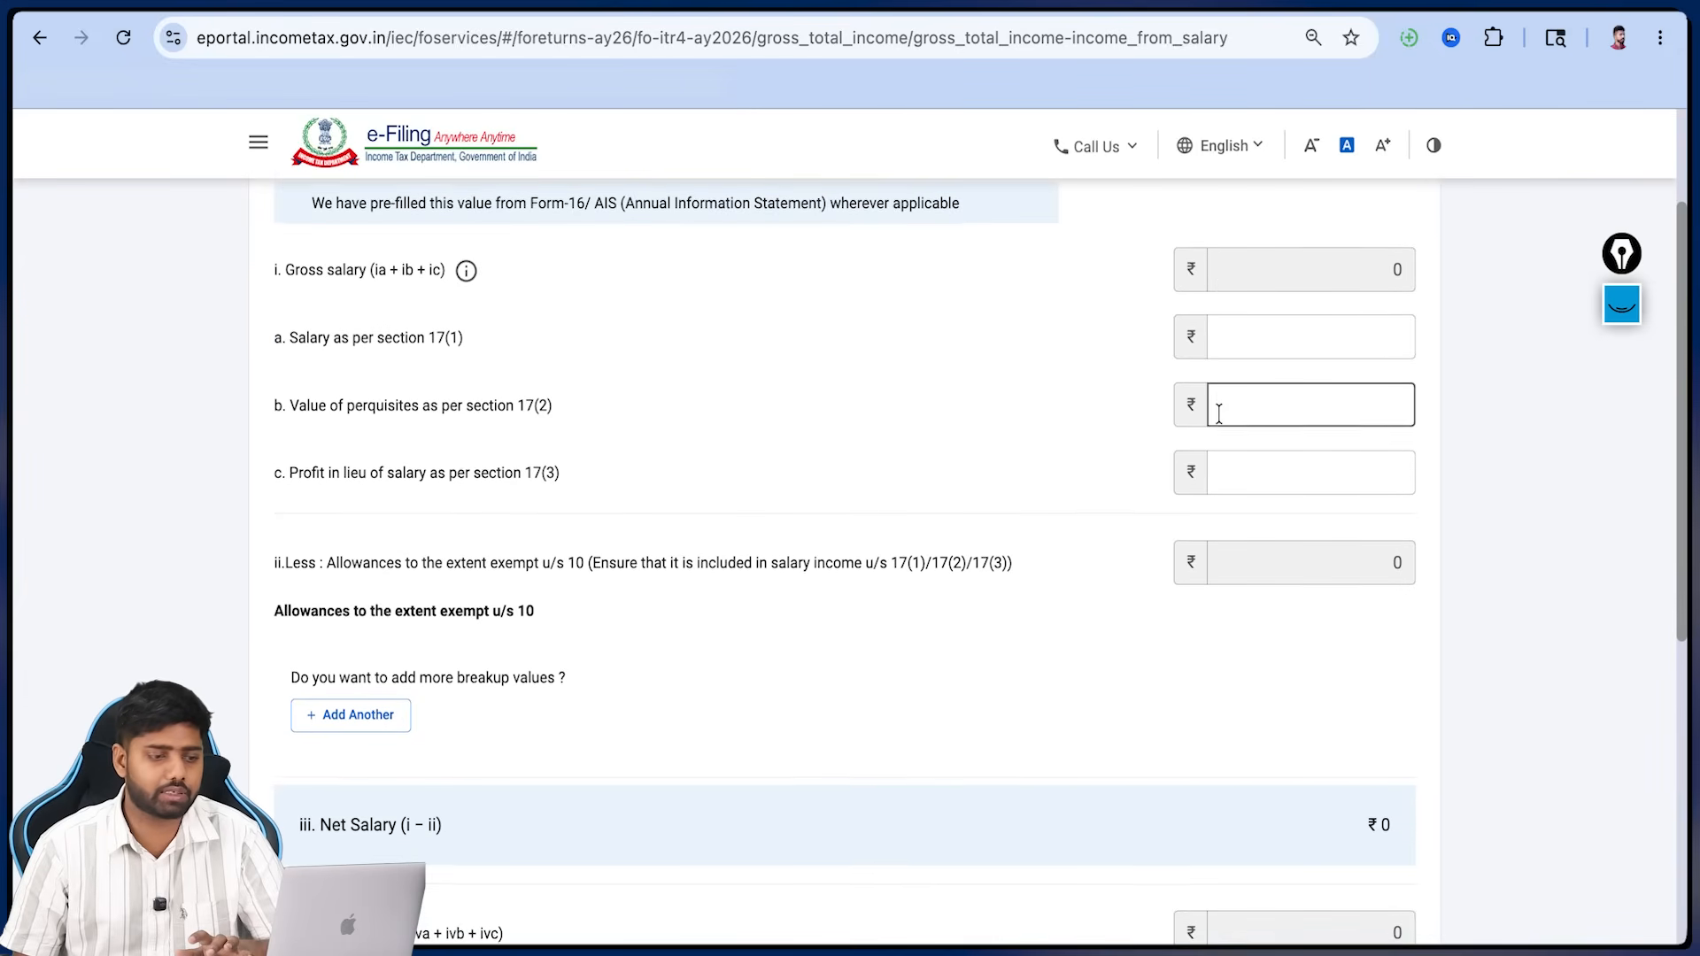
{"action": "left_click", "coordinate": [1622, 306]}
{"action": "left_click", "coordinate": [1629, 604]}
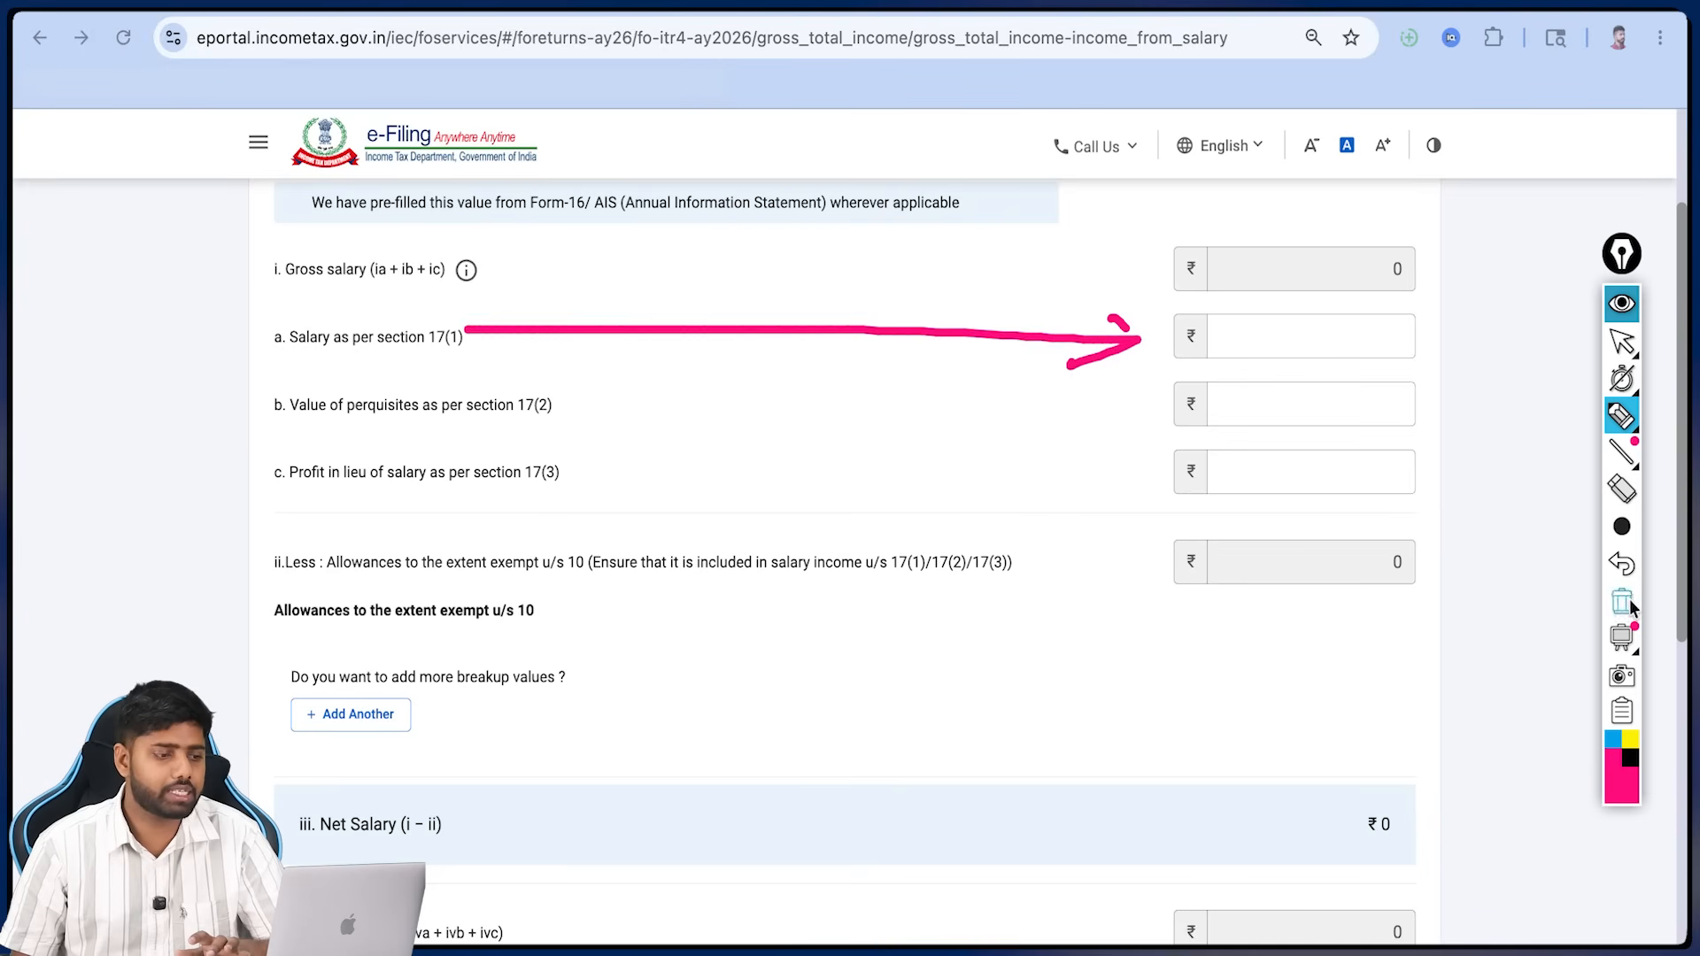
{"action": "left_click", "coordinate": [1629, 604]}
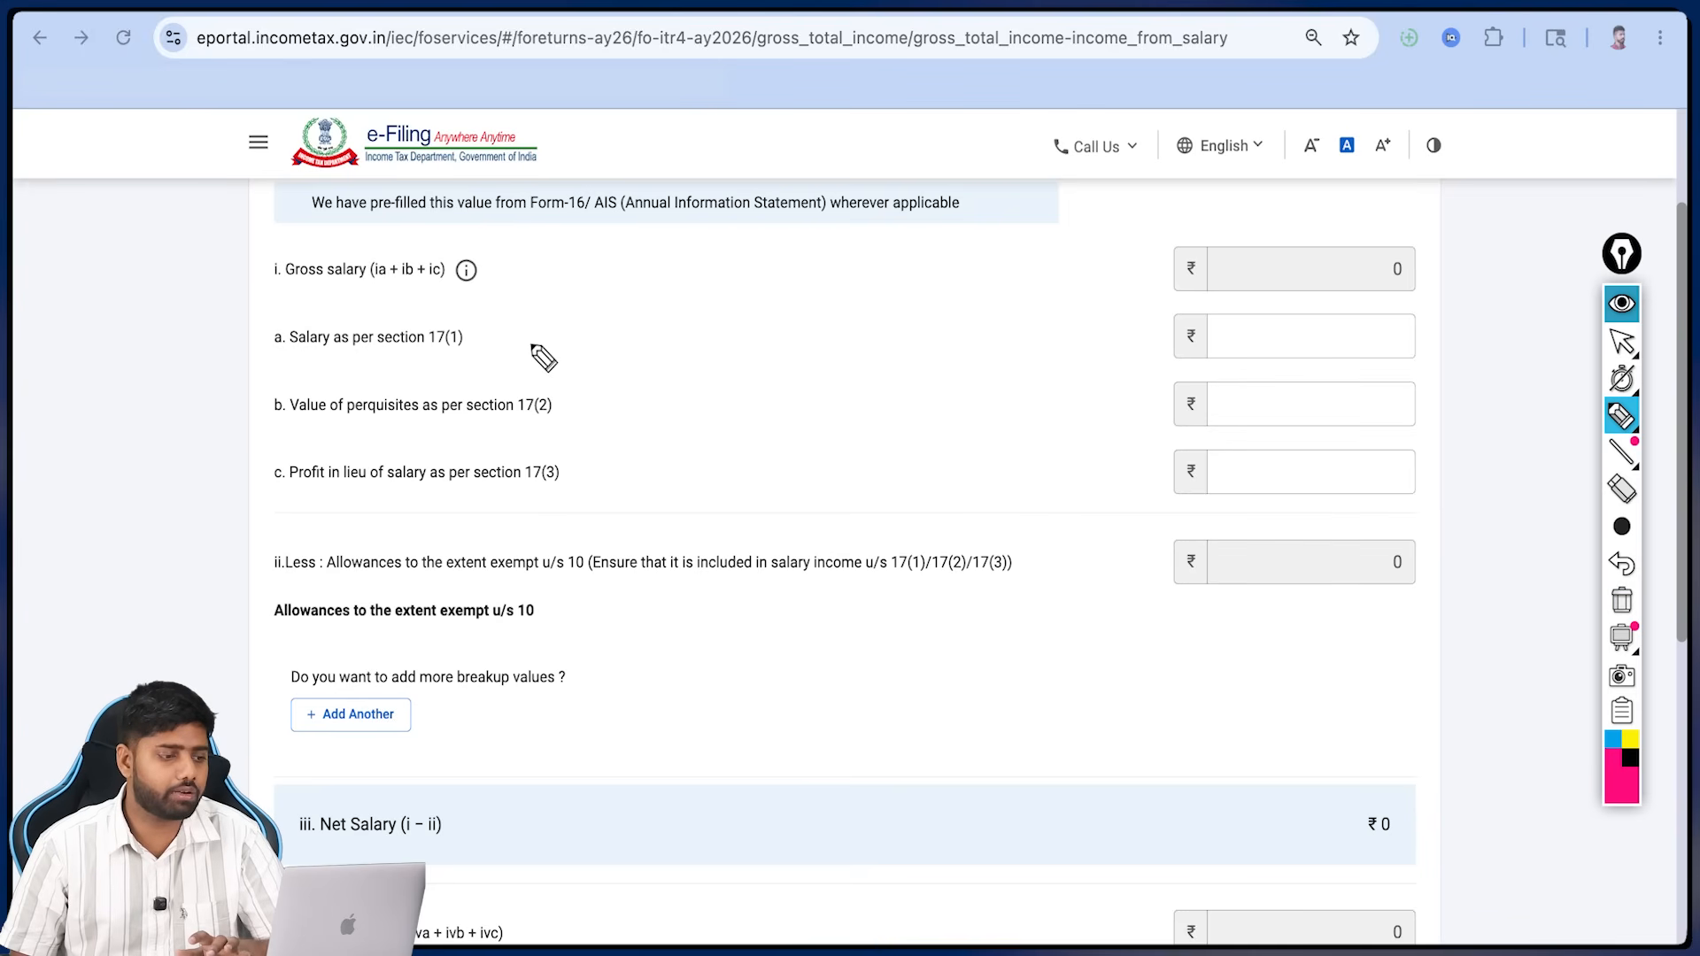
{"action": "mouse_move", "coordinate": [484, 339]}
{"action": "left_mouse_down"}
{"action": "mouse_move", "coordinate": [1130, 342]}
{"action": "mouse_move", "coordinate": [1098, 362]}
{"action": "left_mouse_up"}
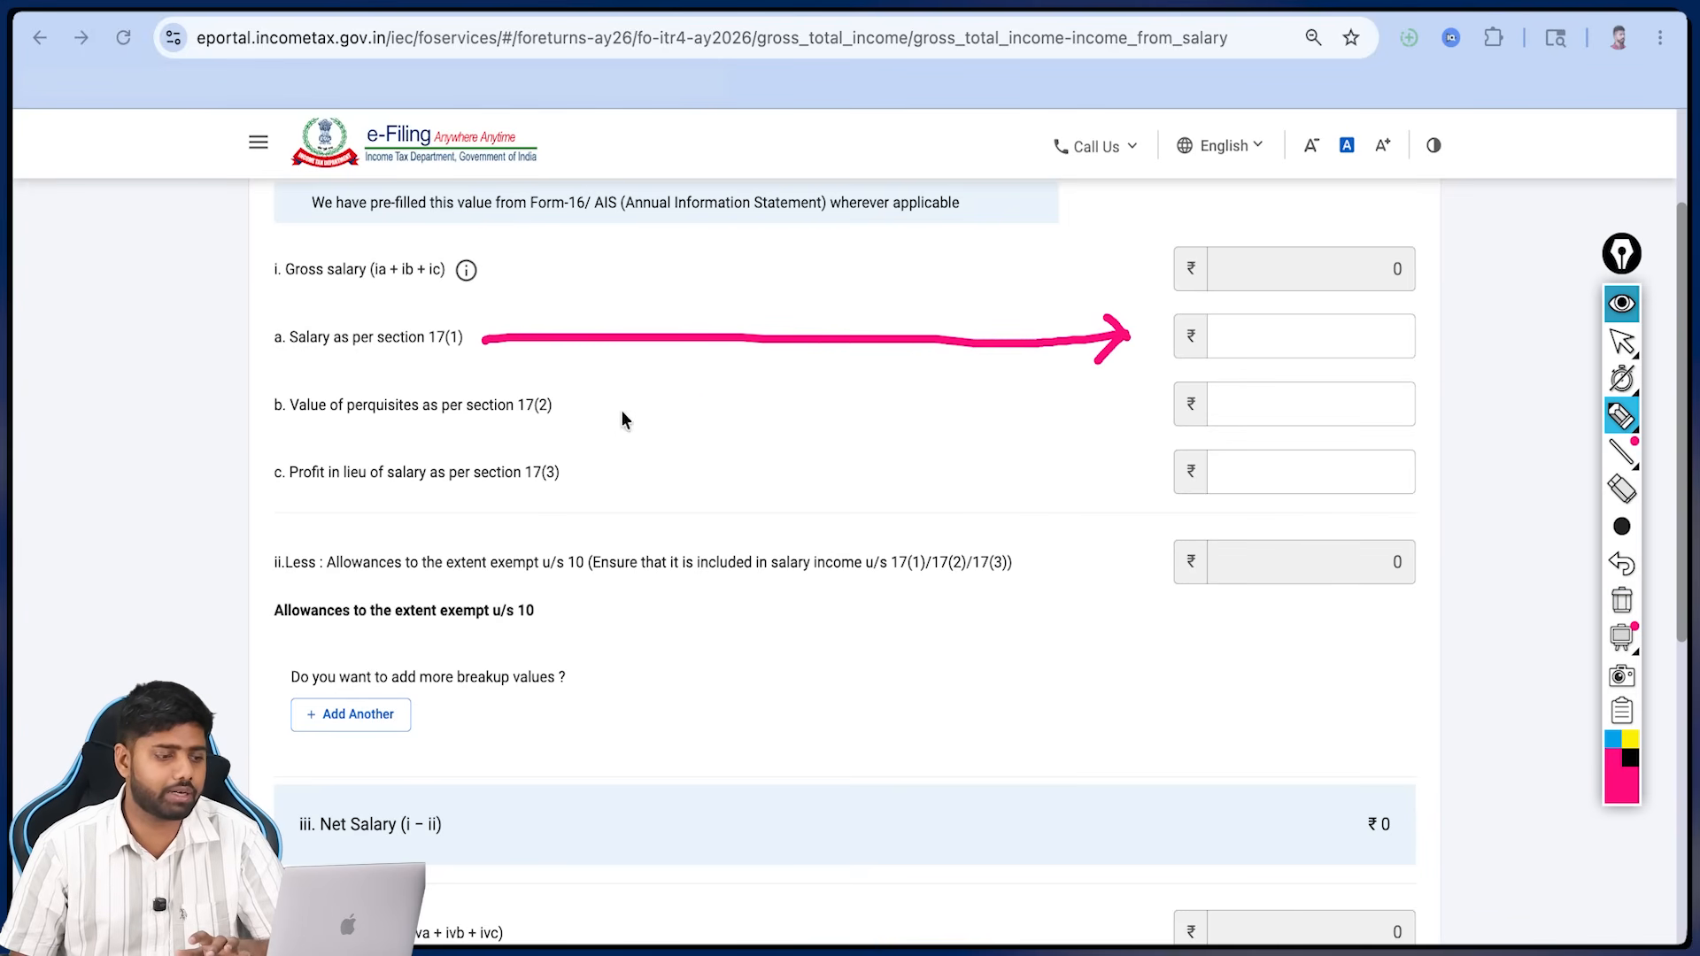
{"action": "mouse_move", "coordinate": [594, 413]}
{"action": "left_mouse_down"}
{"action": "mouse_move", "coordinate": [1045, 400]}
{"action": "mouse_move", "coordinate": [1070, 428]}
{"action": "mouse_move", "coordinate": [1117, 412]}
{"action": "left_mouse_up"}
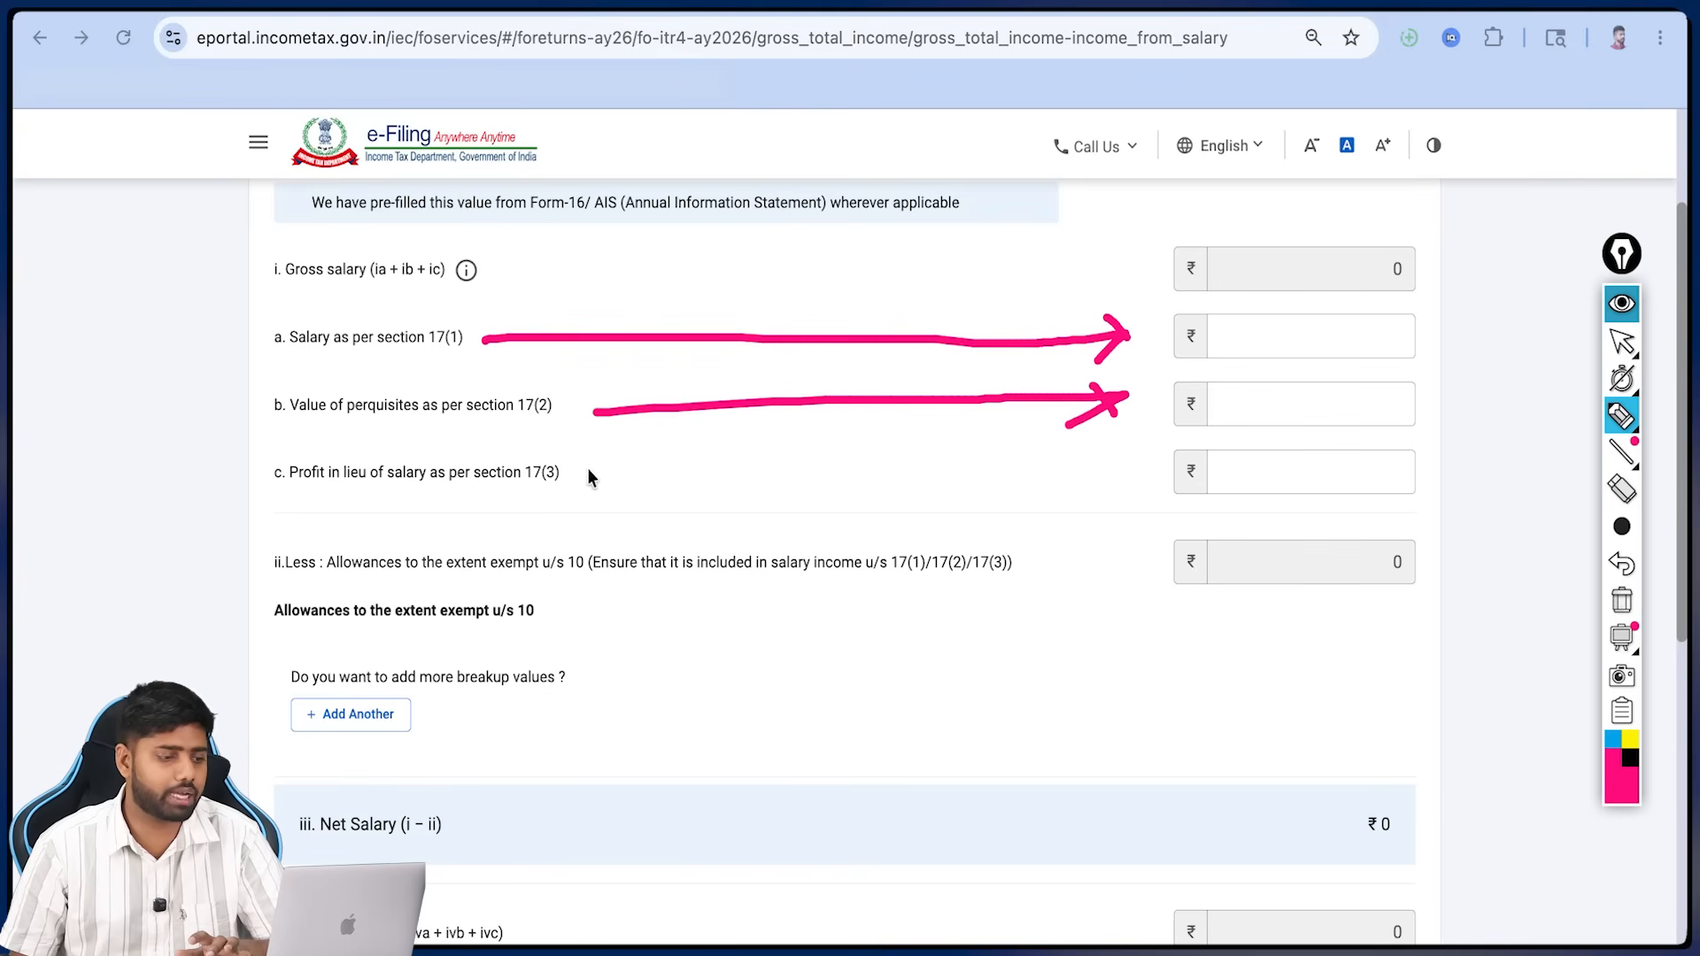
{"action": "mouse_move", "coordinate": [571, 475]}
{"action": "left_mouse_down"}
{"action": "mouse_move", "coordinate": [1139, 497]}
{"action": "mouse_move", "coordinate": [1124, 531]}
{"action": "left_mouse_up"}
- Mark the three salary amount fields with pink dots, point an arrow at Add Another, and close the annotation overlay
{"action": "left_click", "coordinate": [1299, 347]}
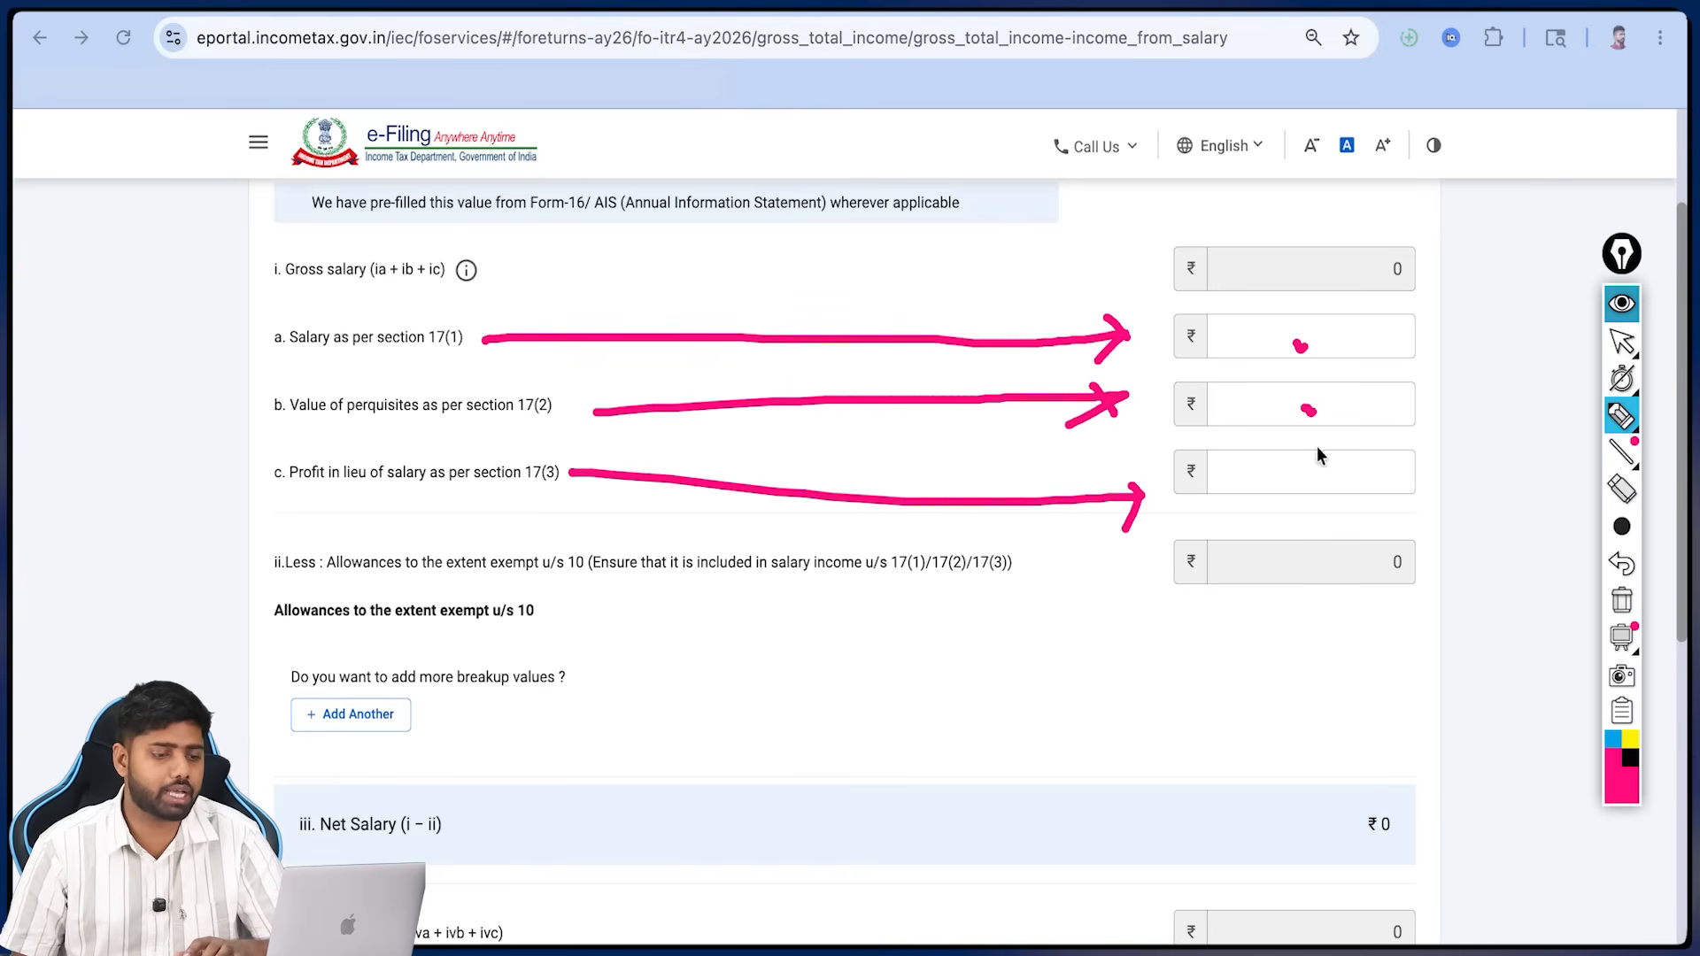
{"action": "left_click_drag", "start_coordinate": [1315, 474], "coordinate": [1333, 470]}
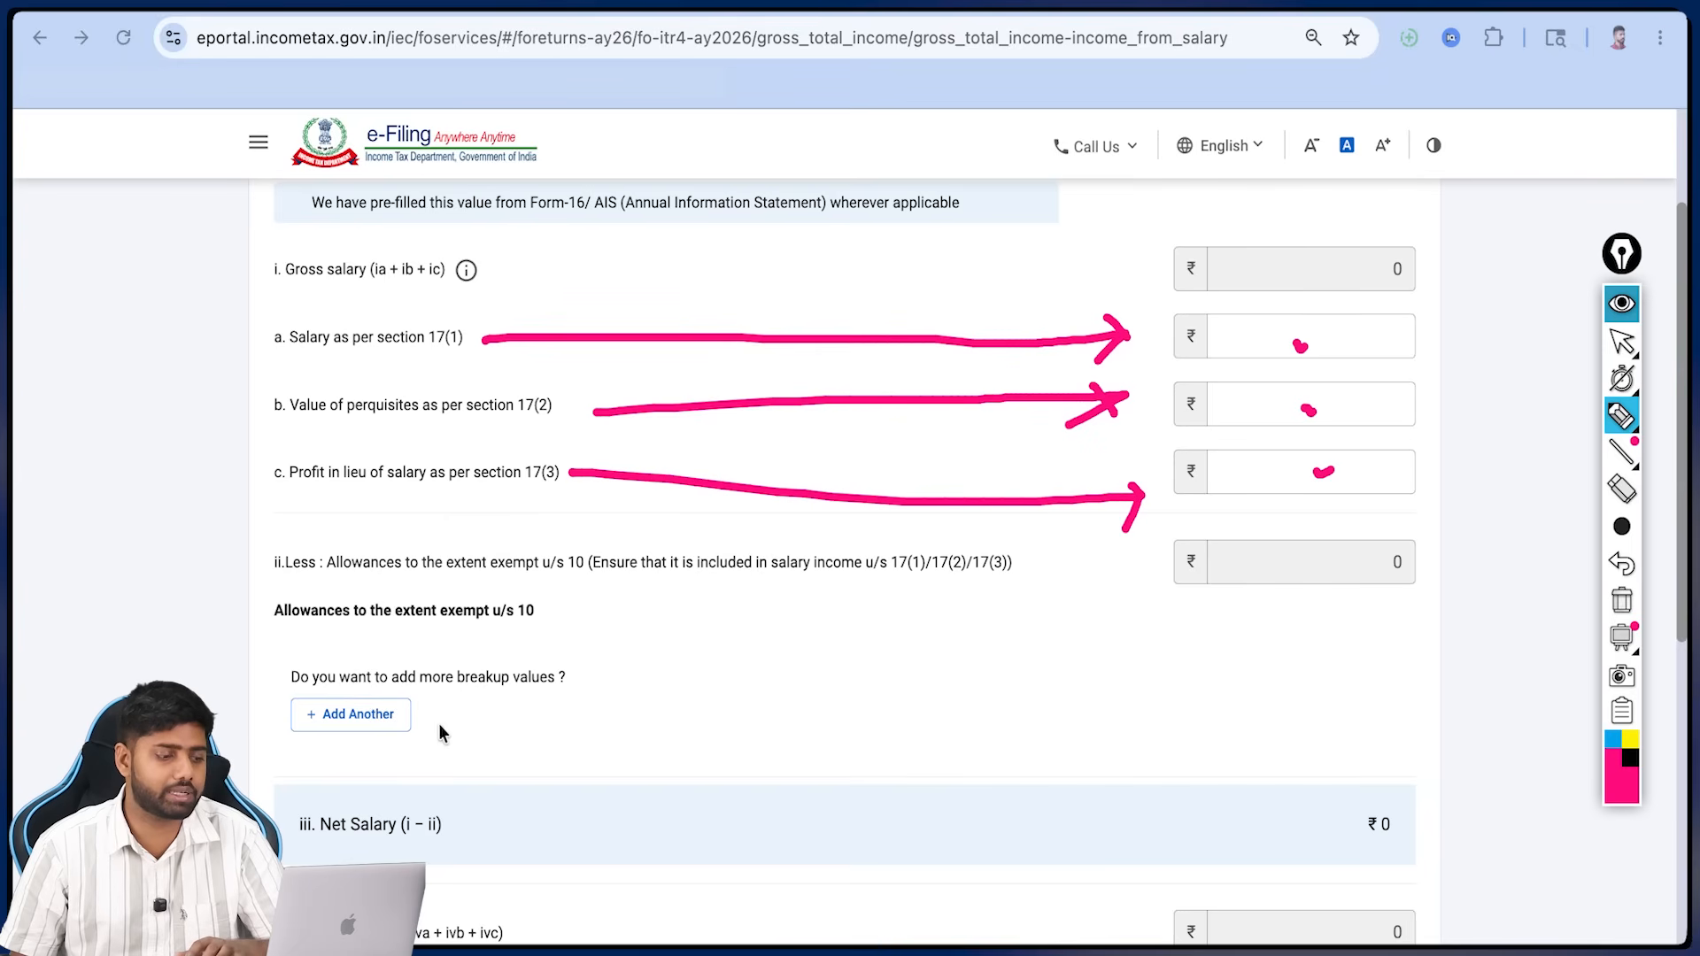
{"action": "mouse_move", "coordinate": [429, 727]}
{"action": "left_mouse_down"}
{"action": "mouse_move", "coordinate": [451, 745]}
{"action": "mouse_move", "coordinate": [422, 742]}
{"action": "left_mouse_up"}
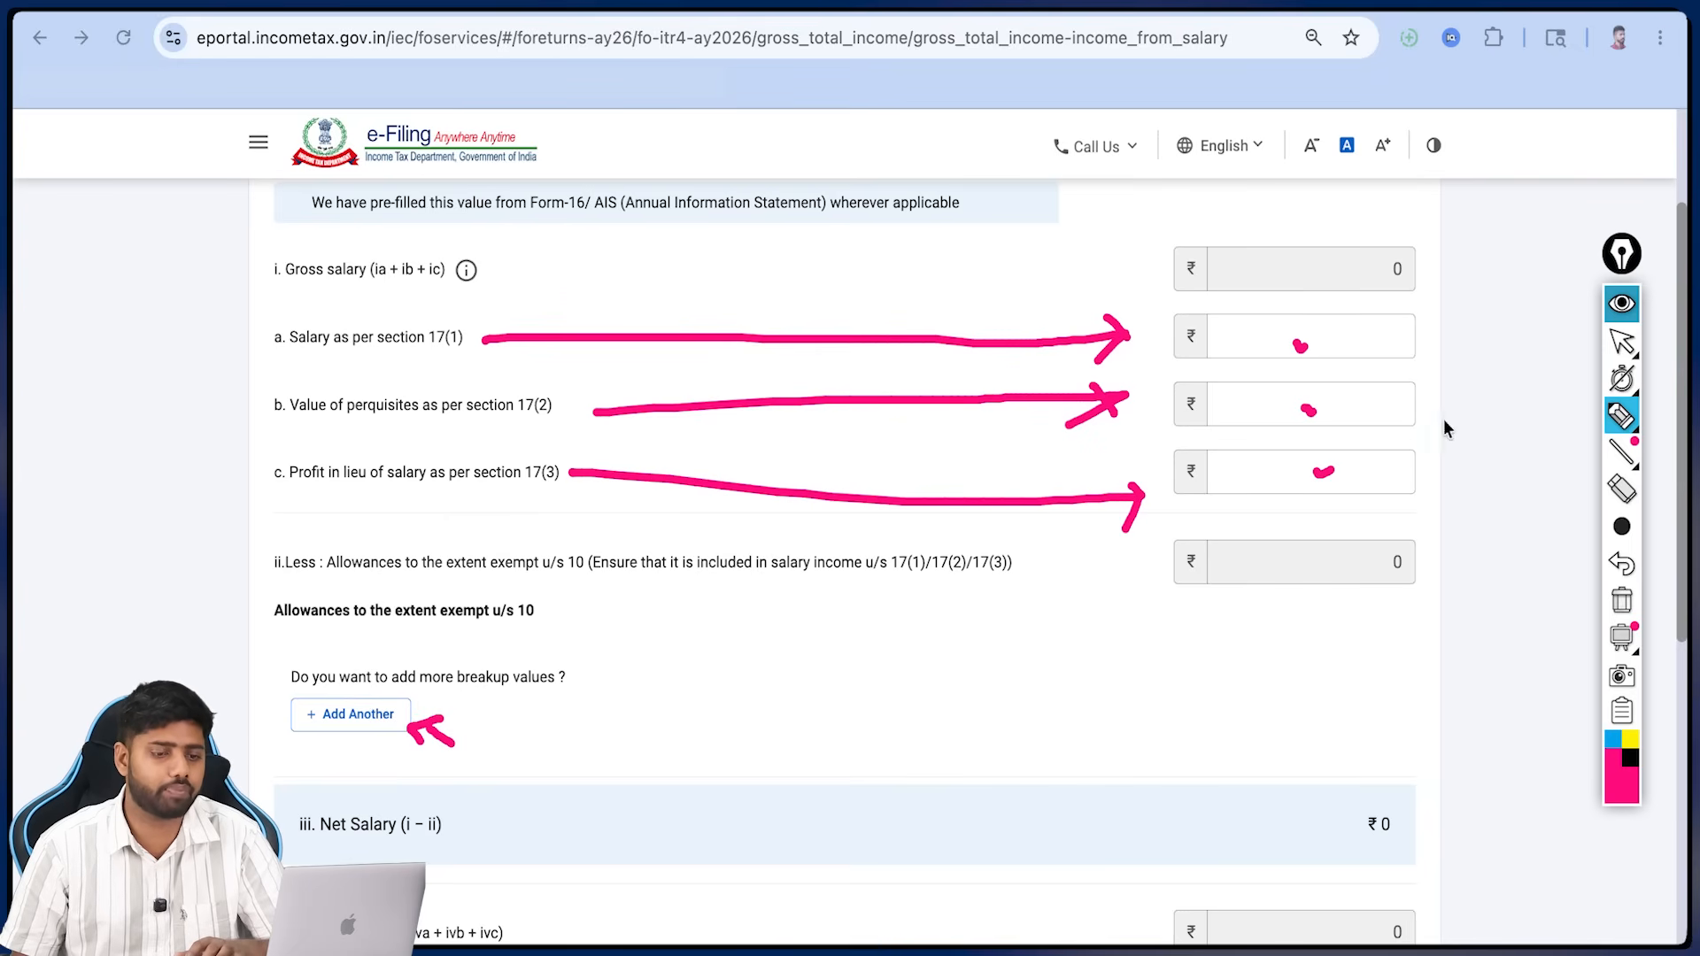
{"action": "left_click", "coordinate": [1622, 305]}
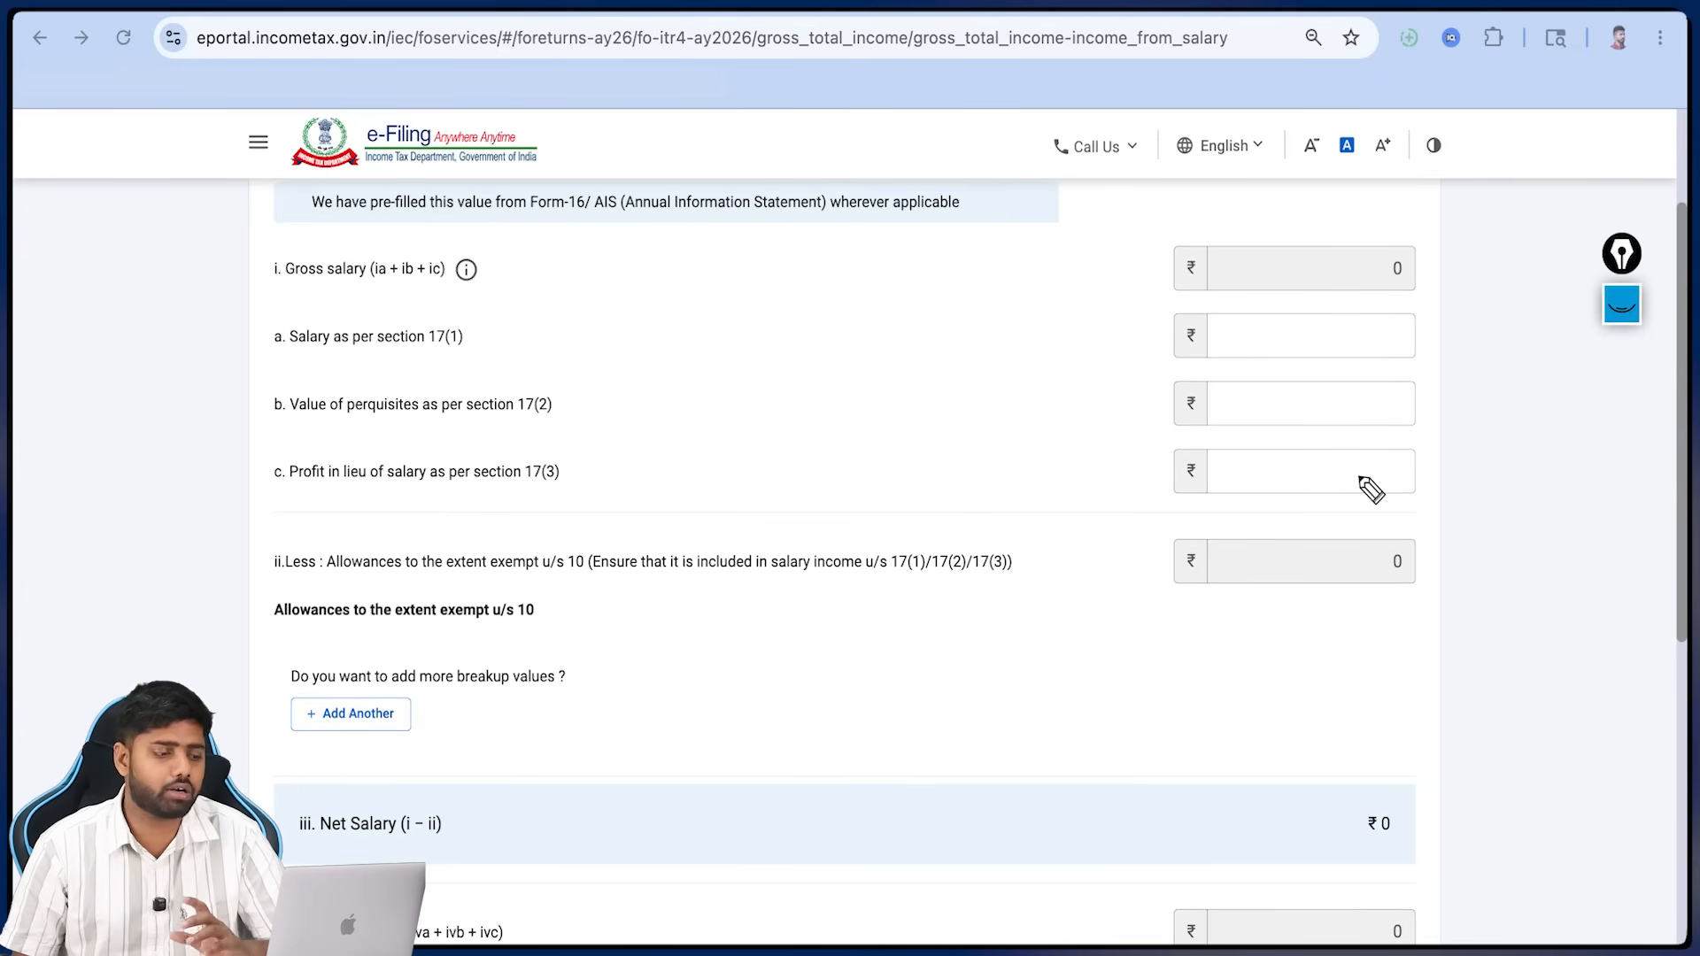
- Review the net salary and section 16 deduction rows and save the B2. Income from Salary details
{"action": "scroll", "coordinate": [1371, 488], "scroll_direction": "down", "scroll_amount": 3}
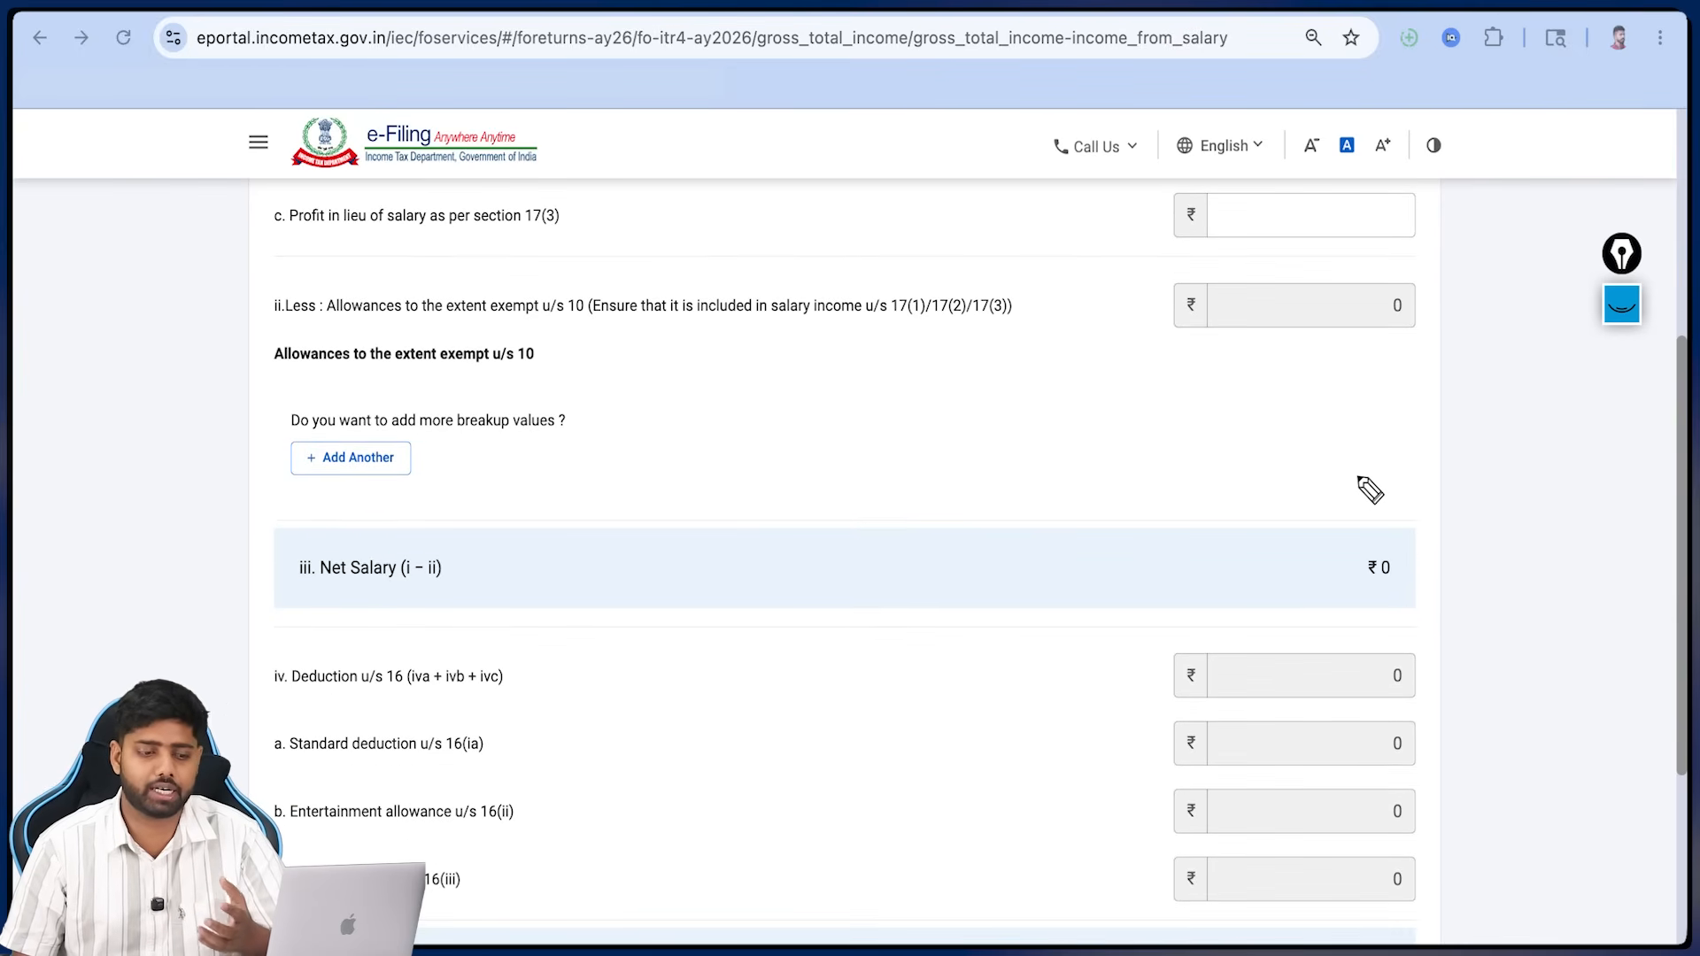
{"action": "scroll", "coordinate": [1369, 490], "scroll_direction": "down", "scroll_amount": 3}
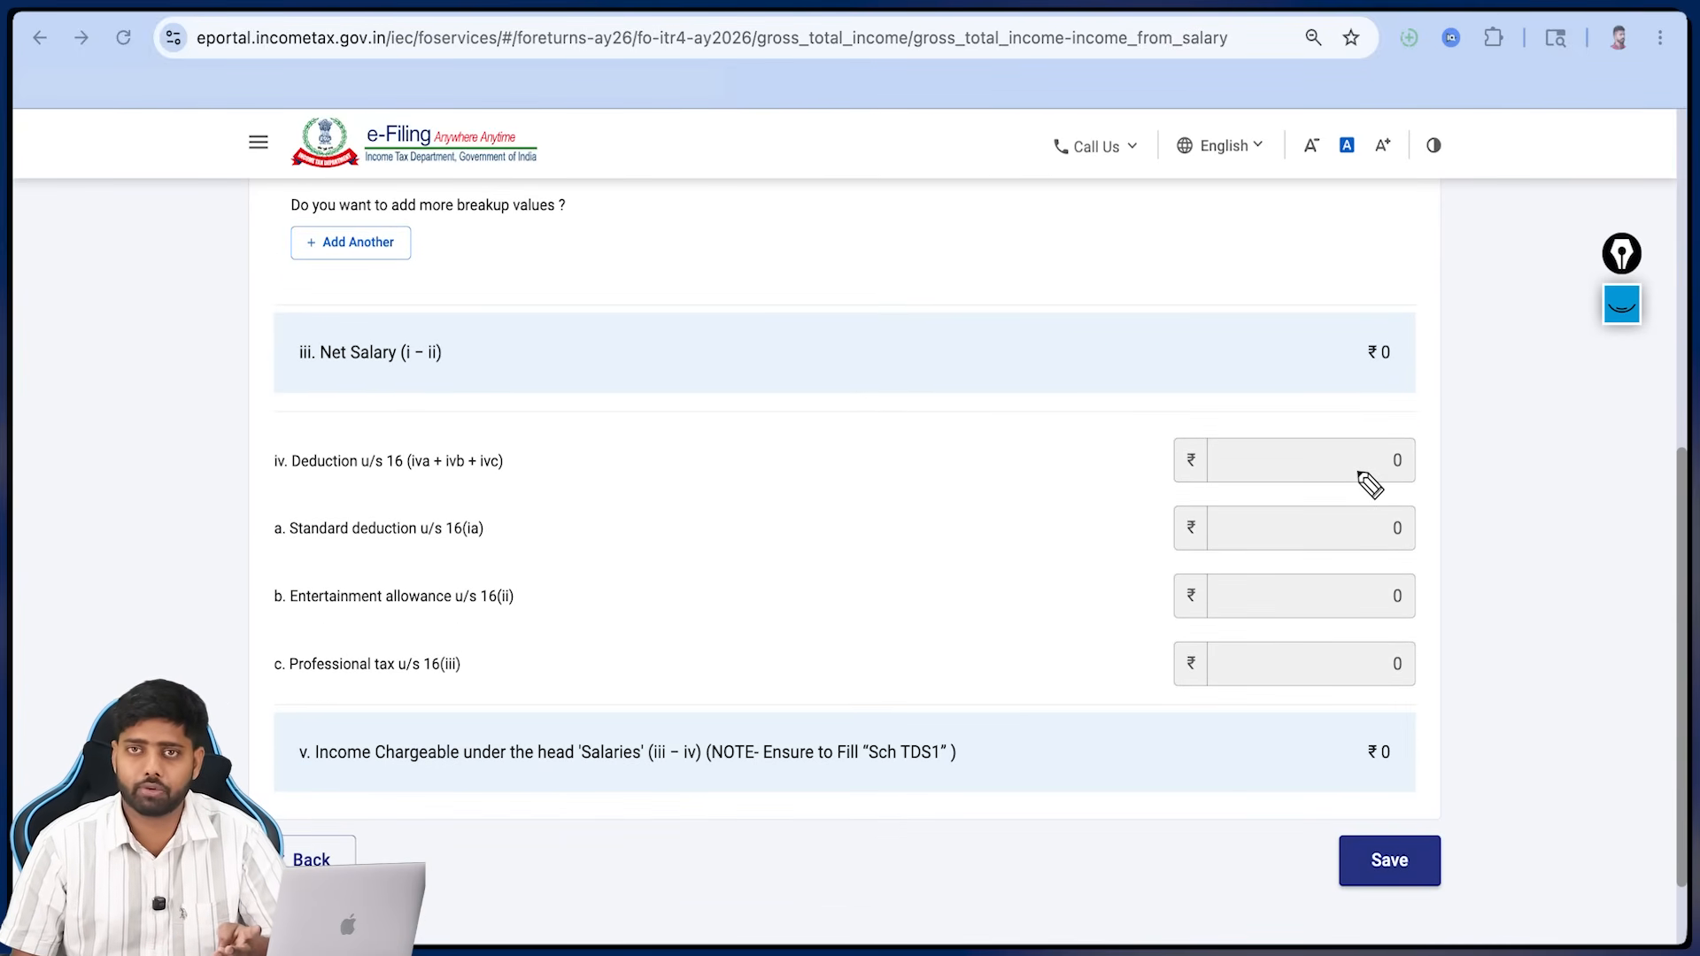
{"action": "scroll", "coordinate": [1370, 485], "scroll_direction": "down", "scroll_amount": 1}
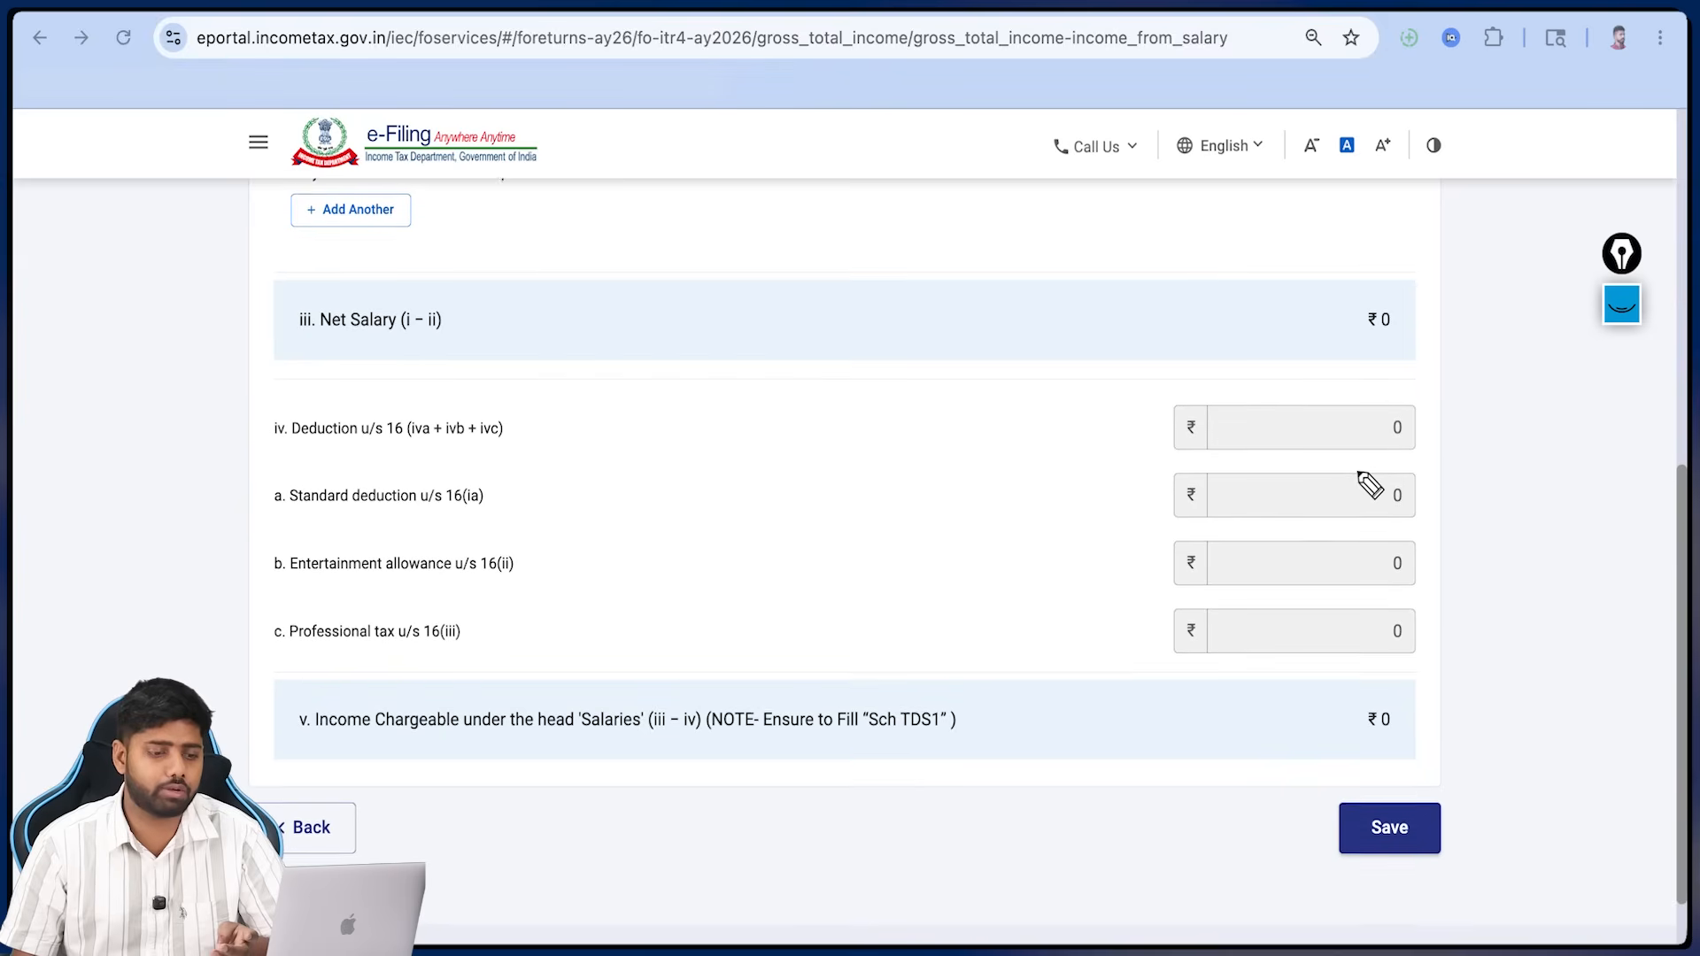
{"action": "scroll", "coordinate": [1369, 485], "scroll_direction": "down", "scroll_amount": 1}
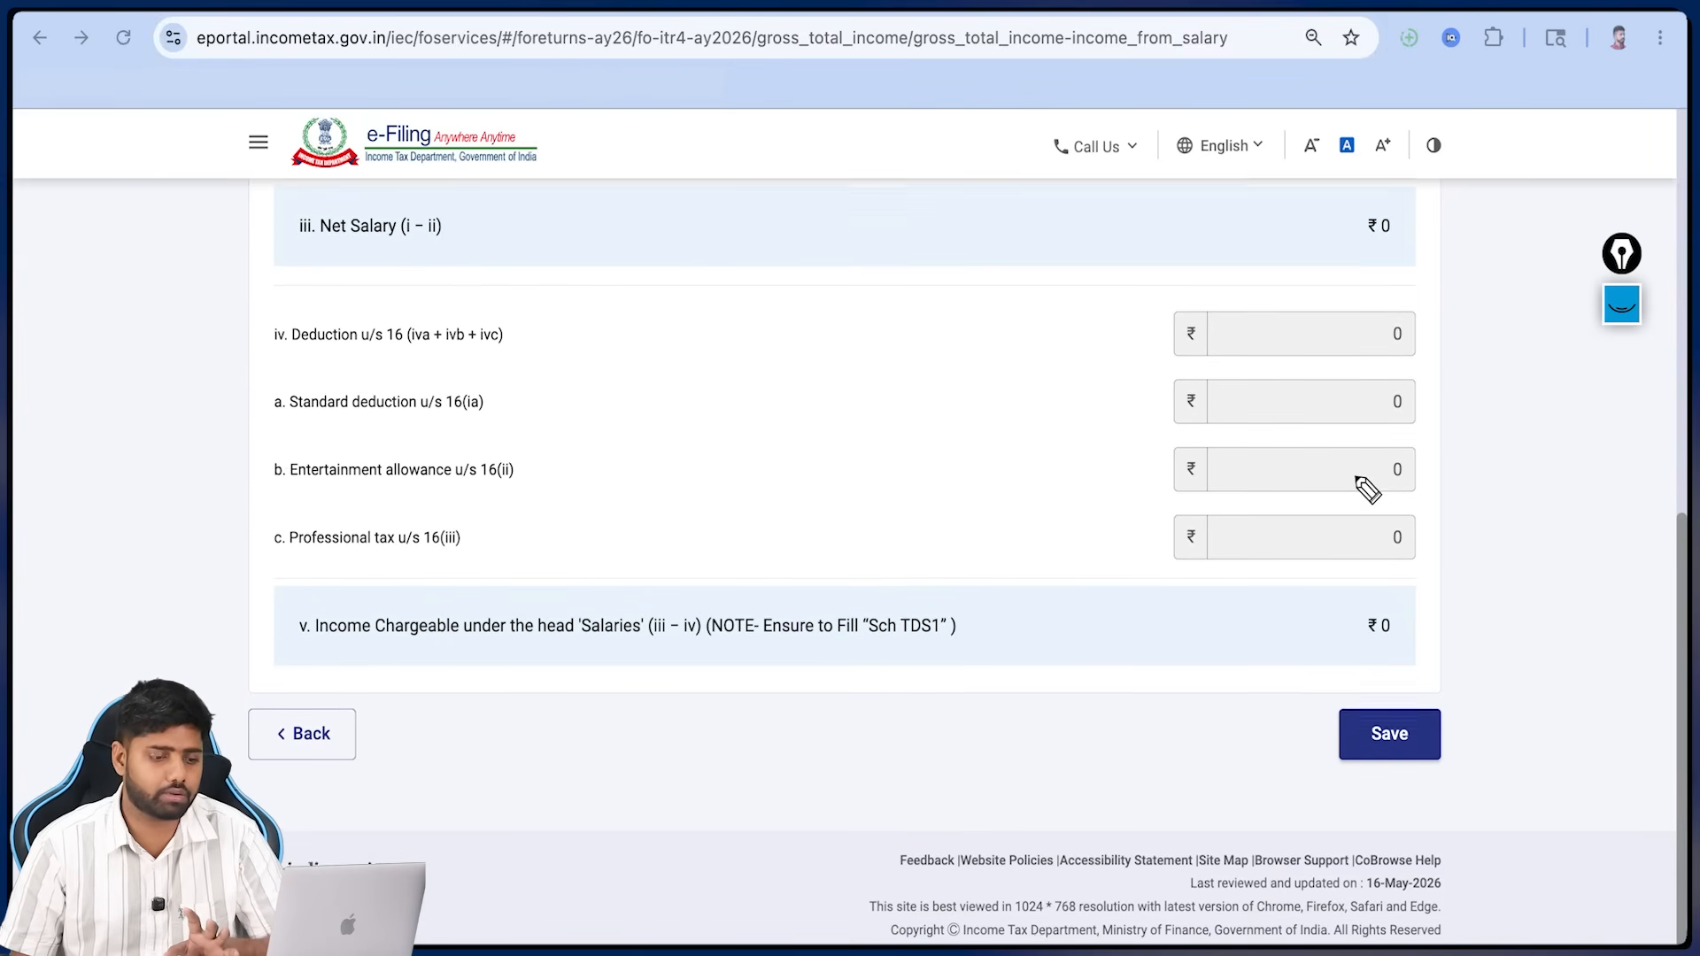
{"action": "left_click", "coordinate": [1350, 731]}
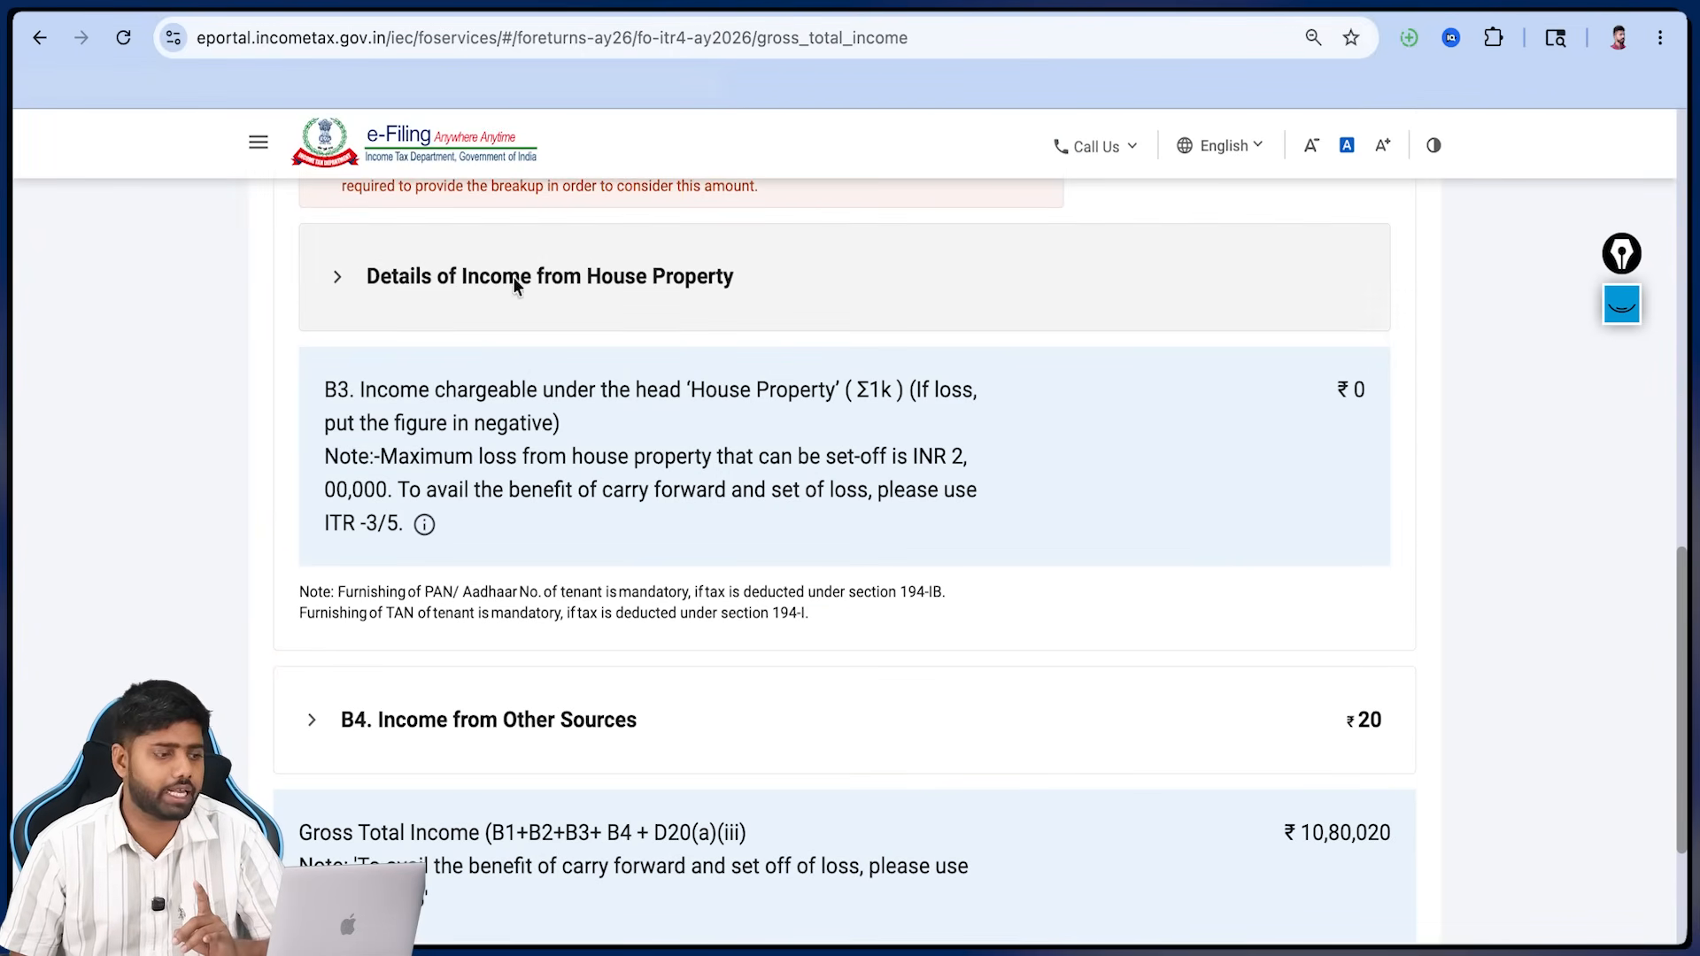
- Expand Details of Income from House Property and add a new property entry
{"action": "left_click", "coordinate": [334, 281]}
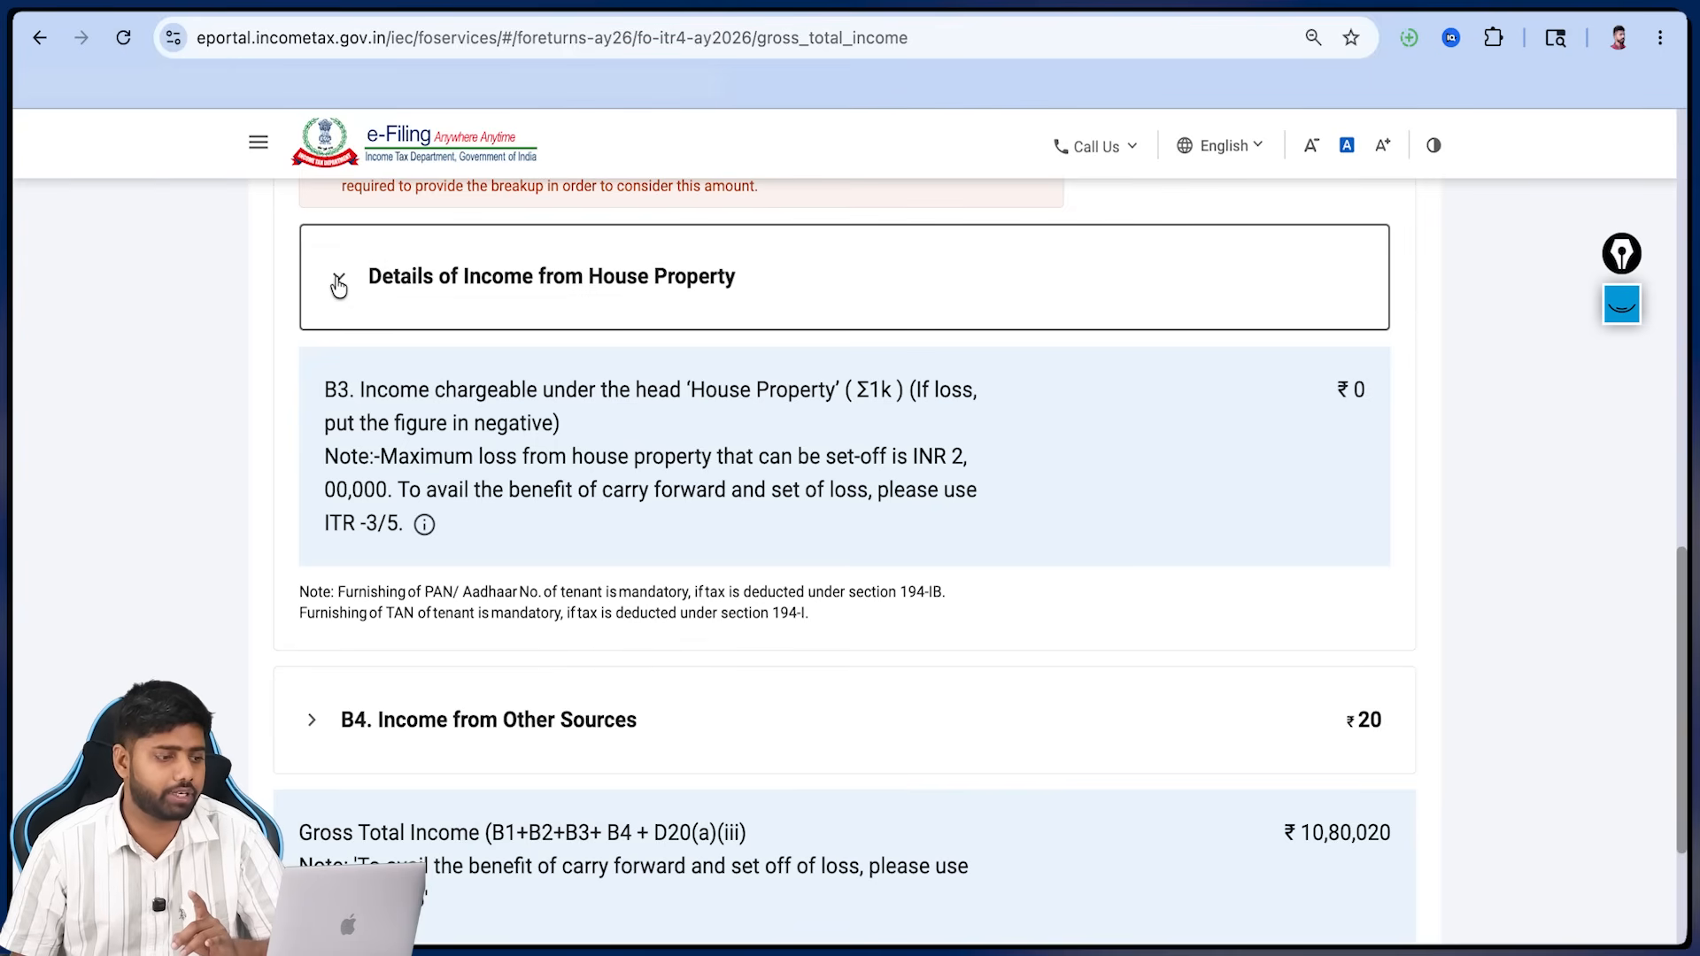
{"action": "left_click", "coordinate": [402, 432]}
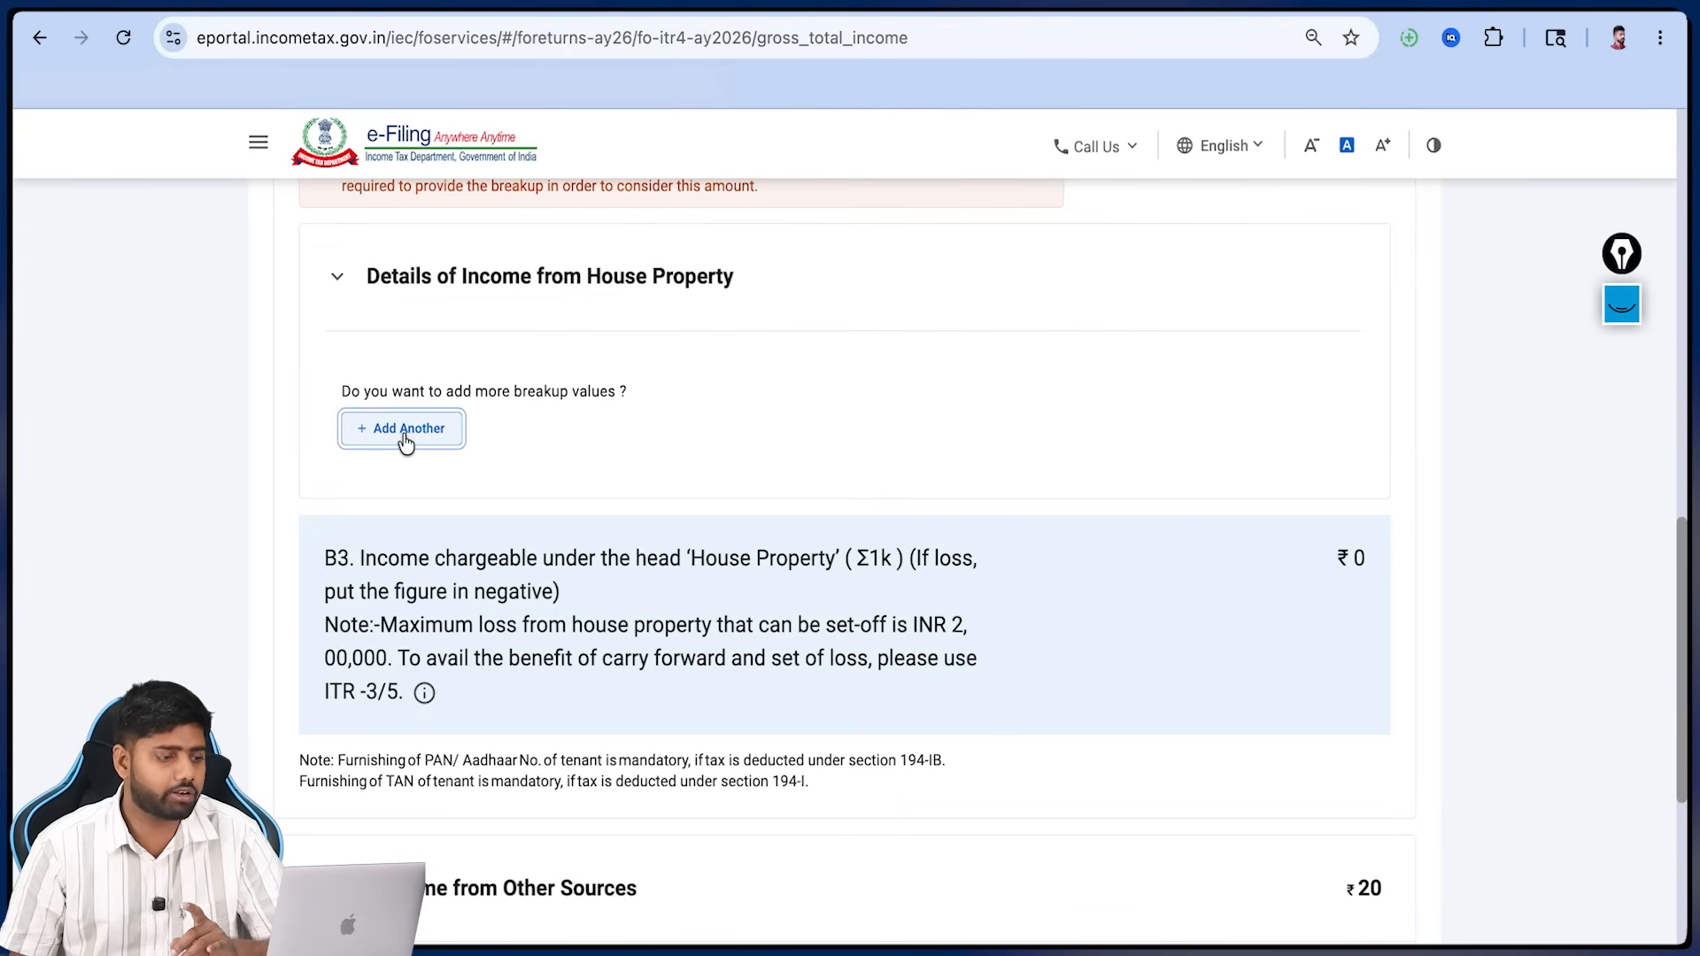
{"action": "left_click", "coordinate": [390, 469]}
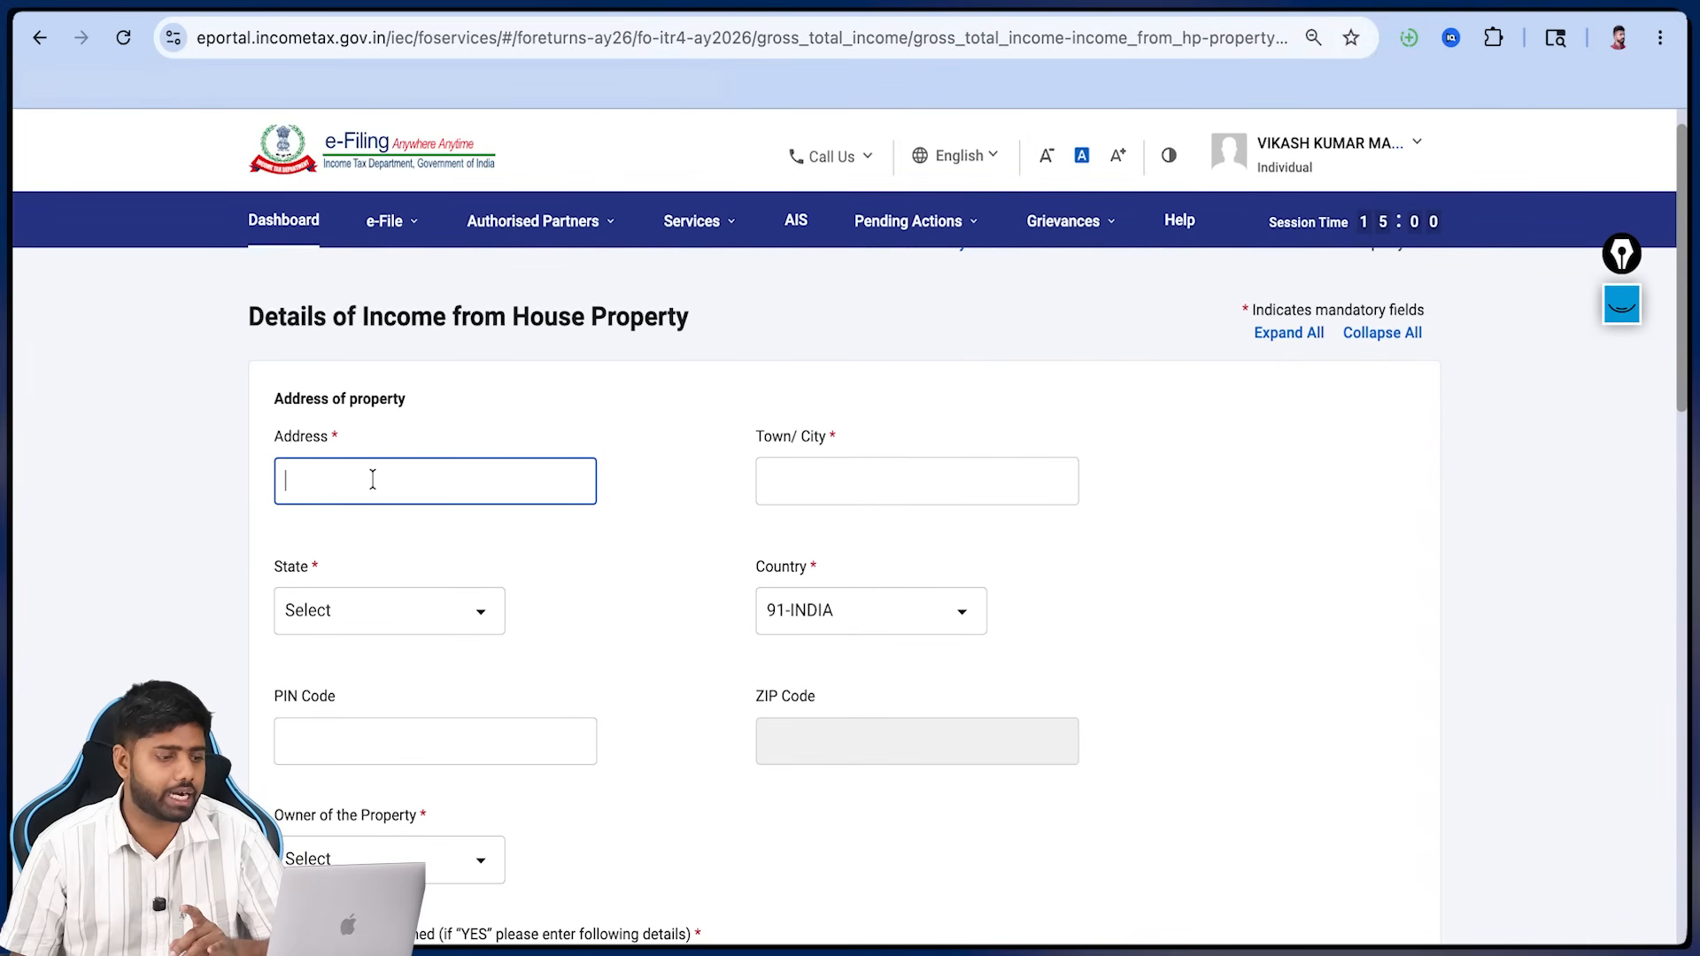
{"action": "left_click", "coordinate": [827, 482]}
- Set the owner of the property to Self and the co-owned question to No
{"action": "scroll", "coordinate": [673, 558], "scroll_direction": "down", "scroll_amount": 2}
{"action": "scroll", "coordinate": [633, 554], "scroll_direction": "down", "scroll_amount": 3}
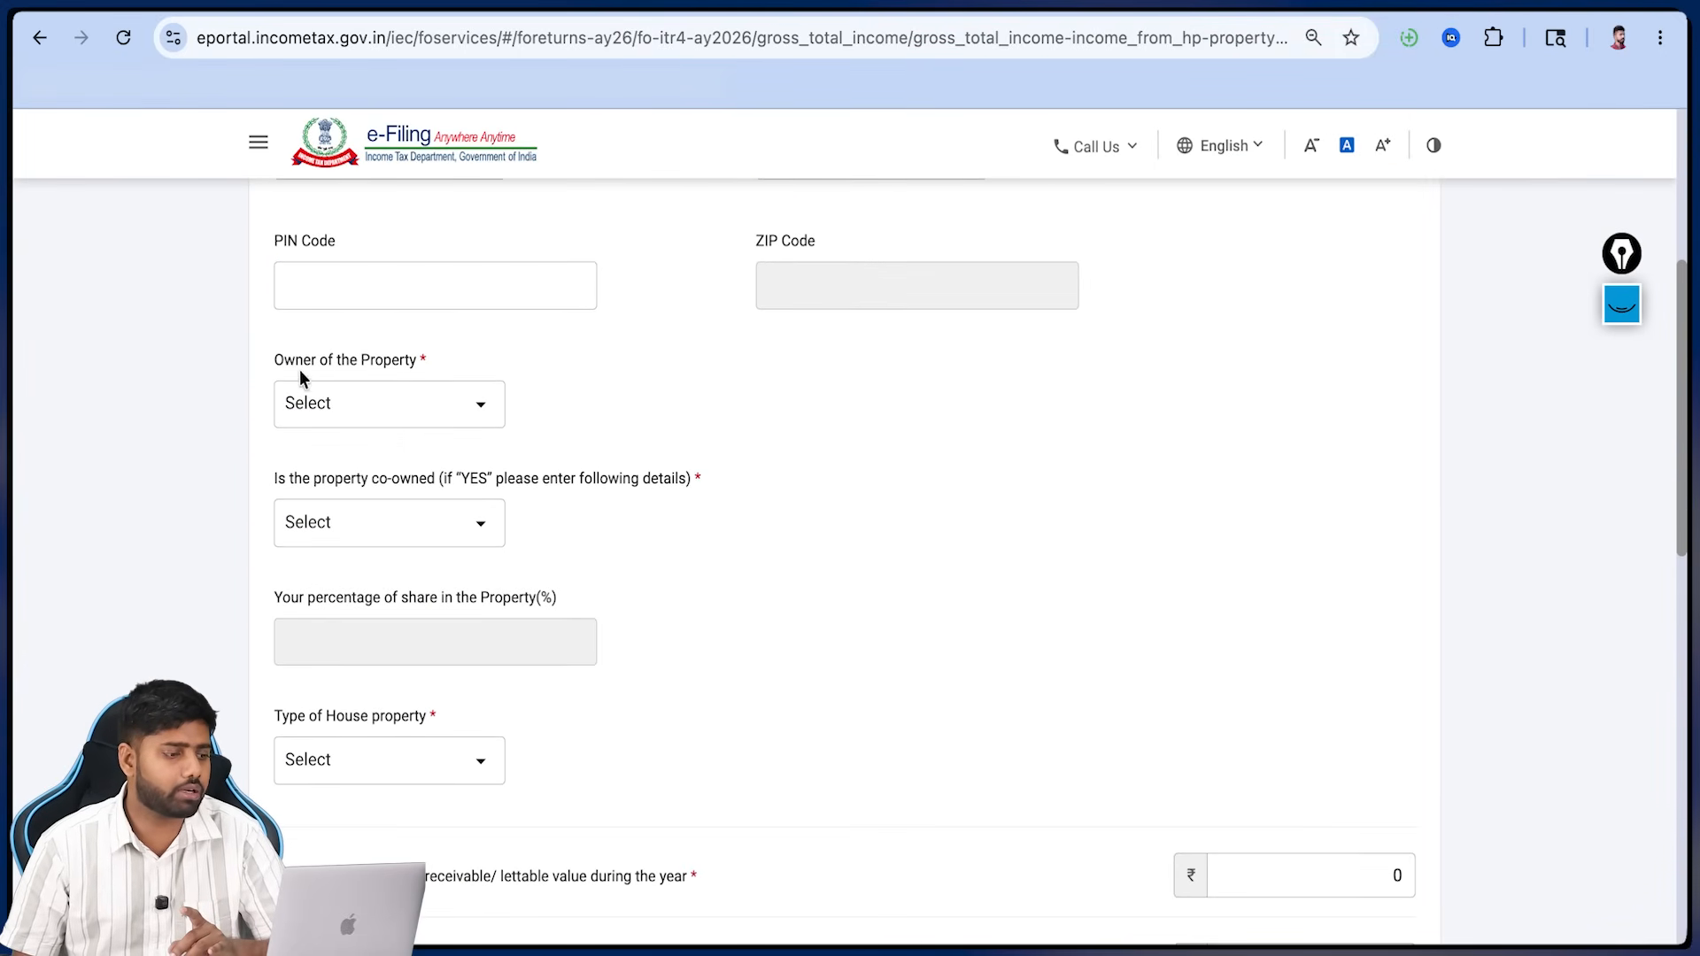
{"action": "left_click", "coordinate": [416, 418]}
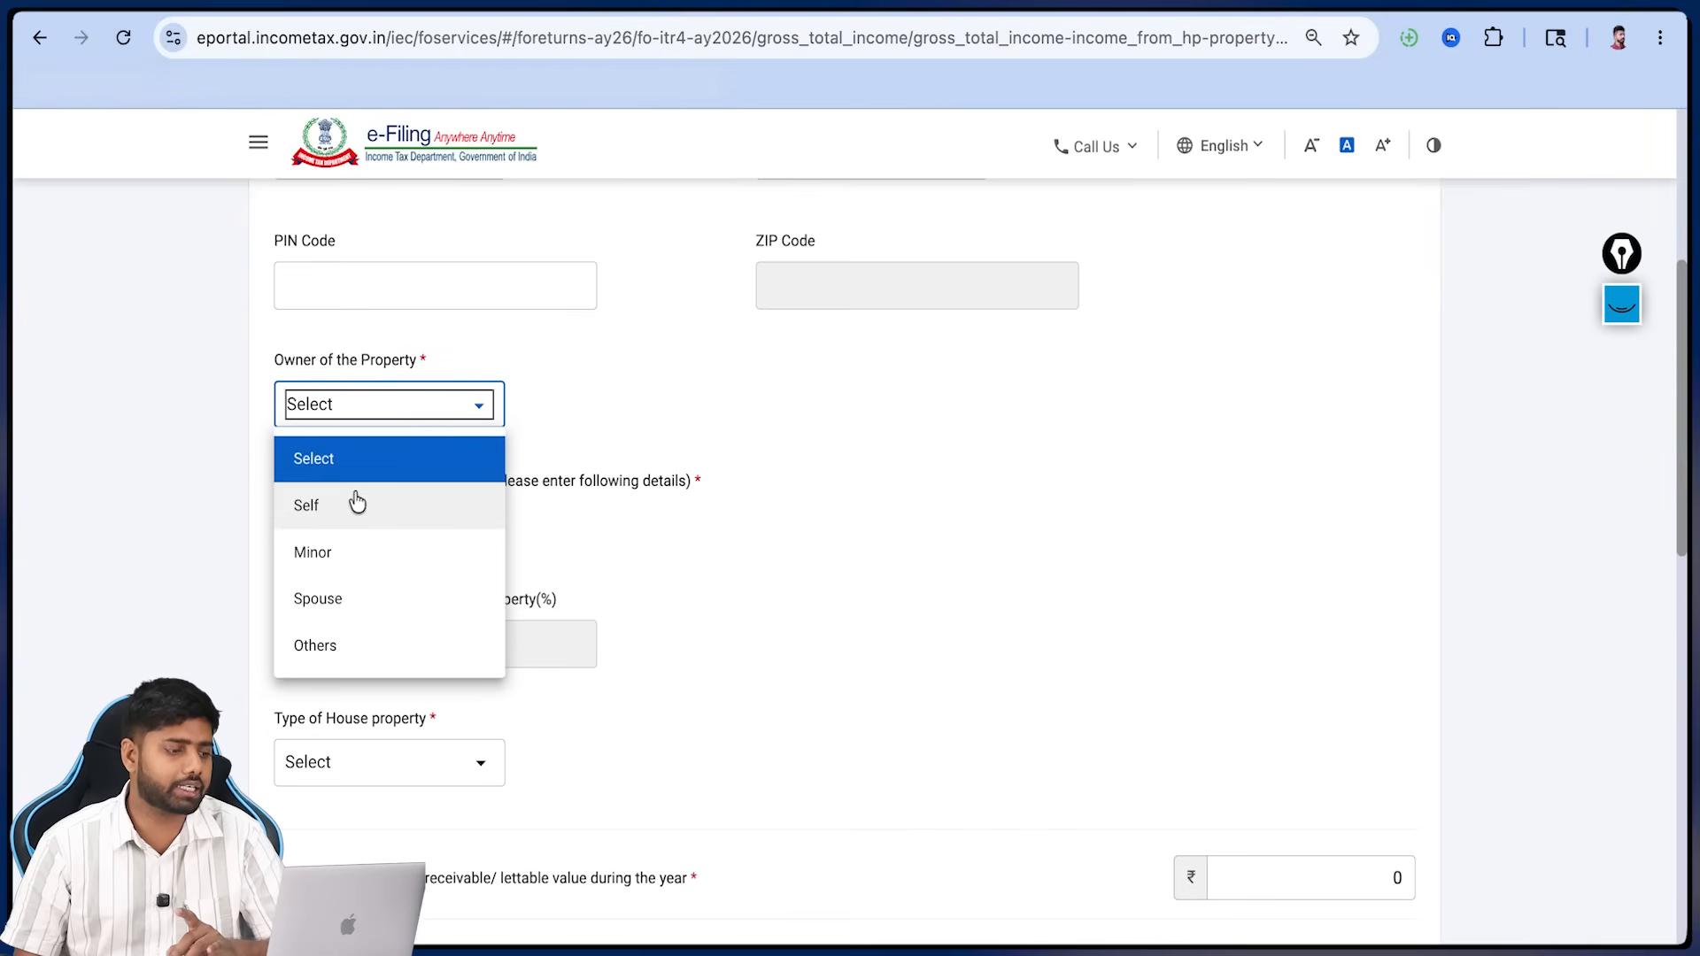
{"action": "left_click", "coordinate": [351, 501]}
{"action": "left_click", "coordinate": [352, 524]}
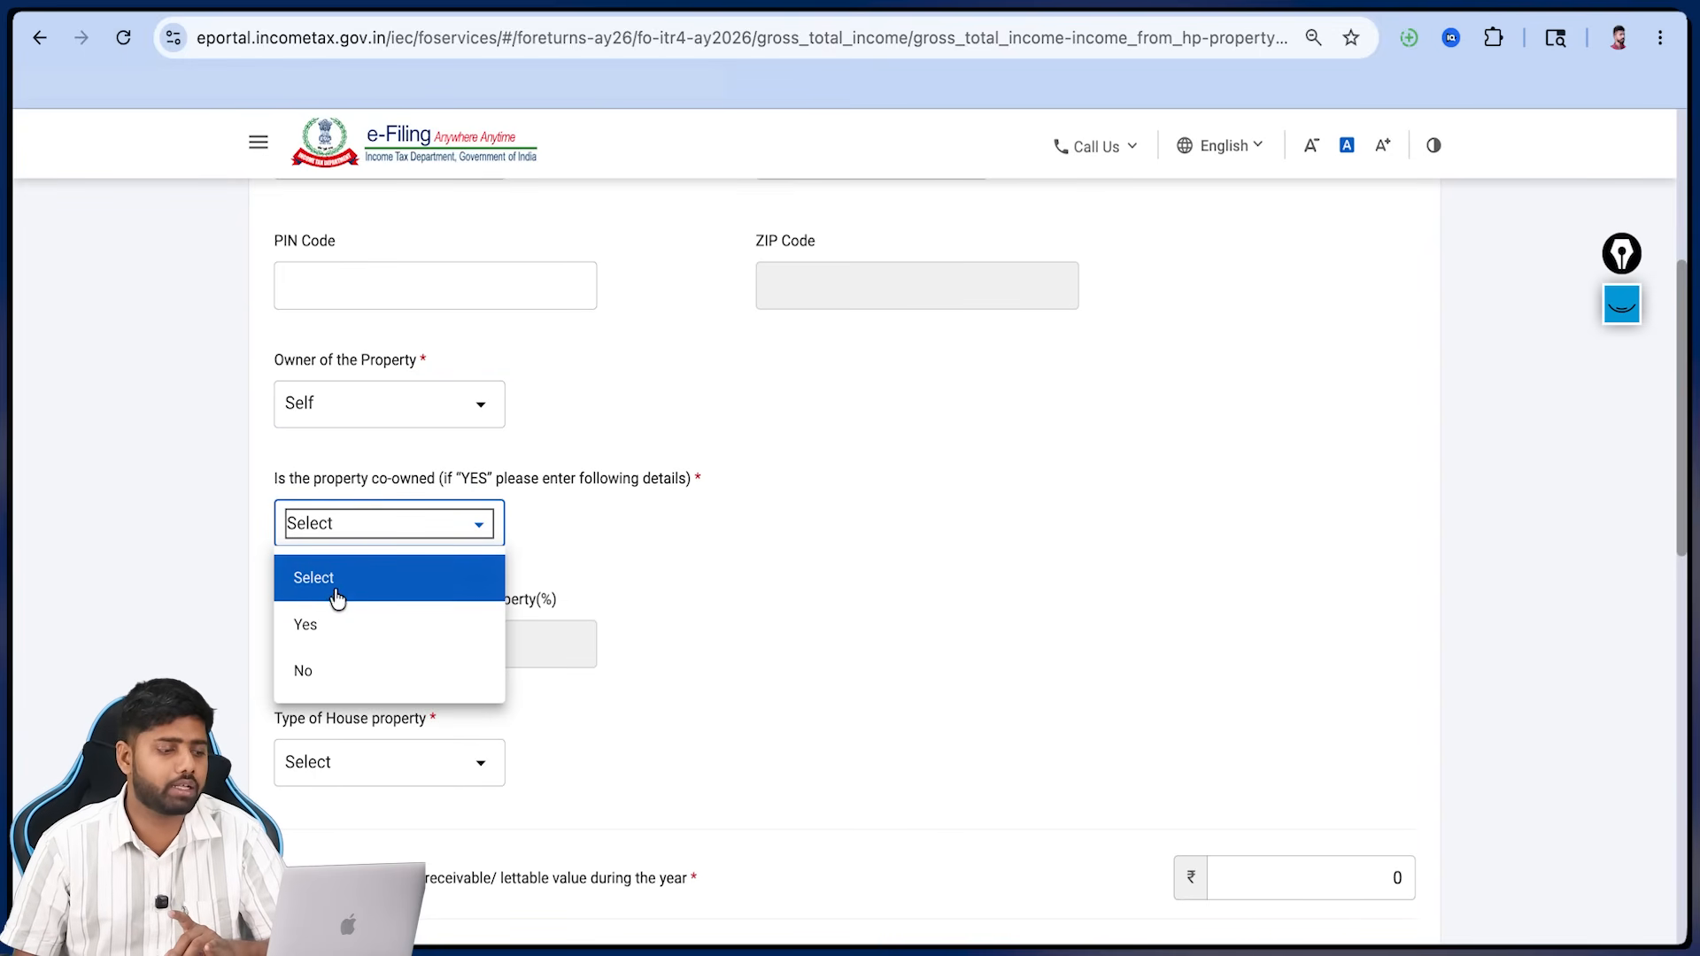
{"action": "left_click", "coordinate": [321, 669]}
- Check the type of house property choices and set the gross rent received during the year to 150000
{"action": "scroll", "coordinate": [457, 670], "scroll_direction": "down", "scroll_amount": 3}
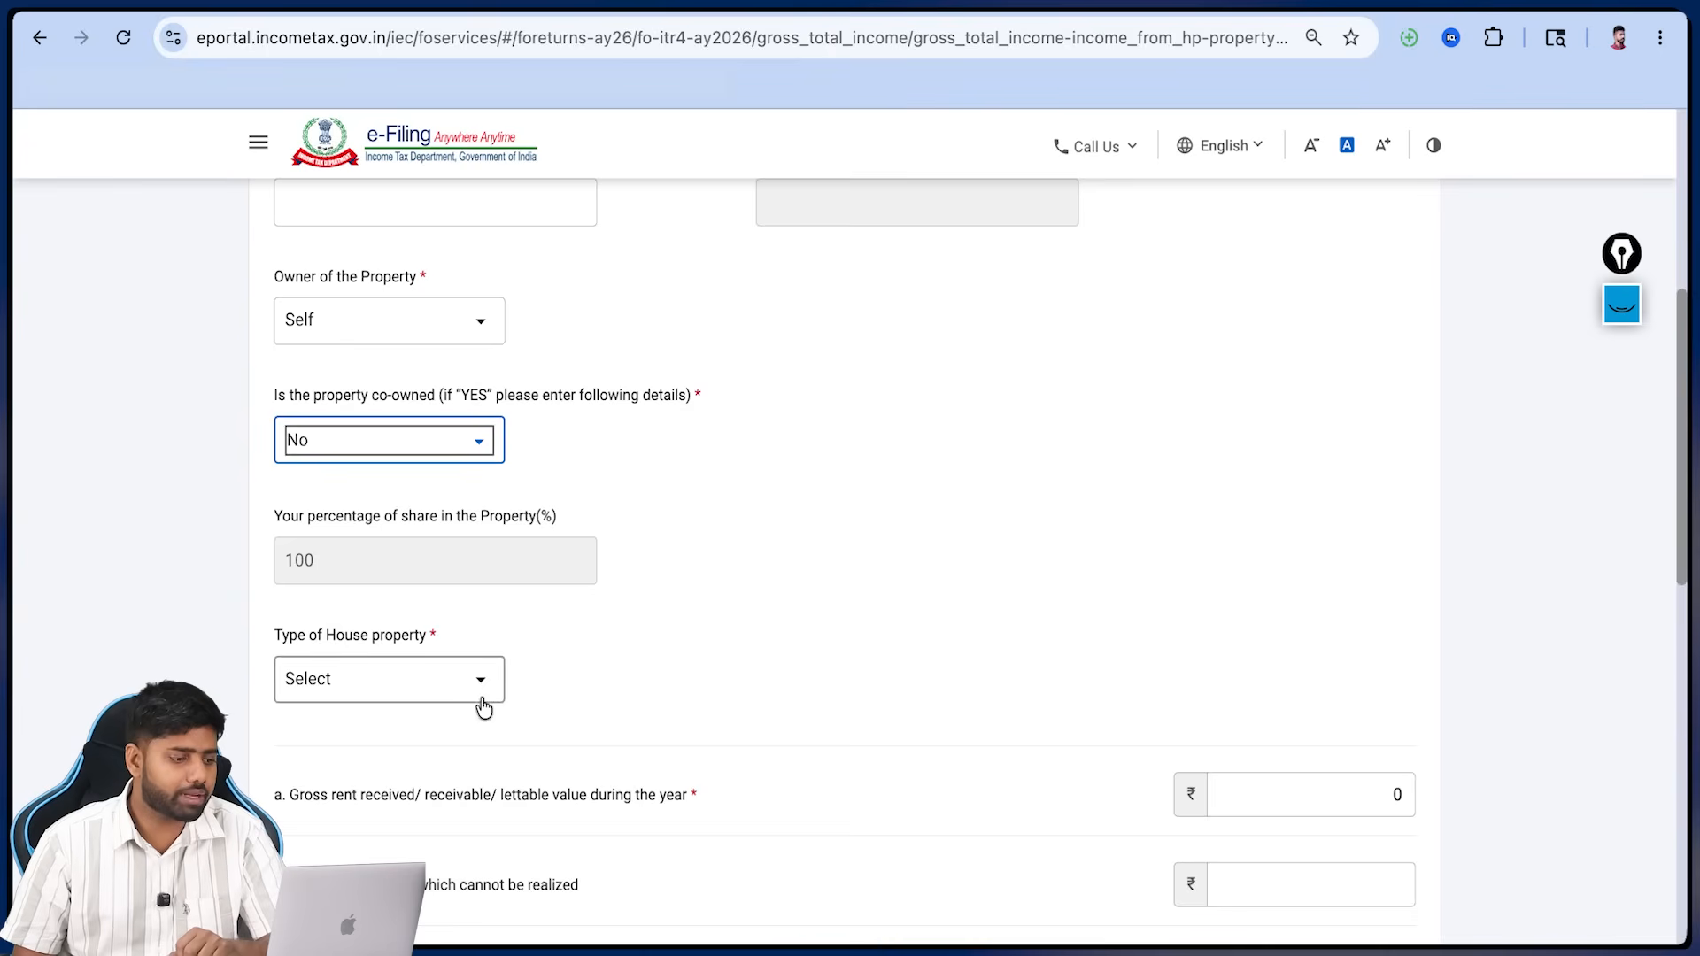
{"action": "left_click", "coordinate": [482, 492]}
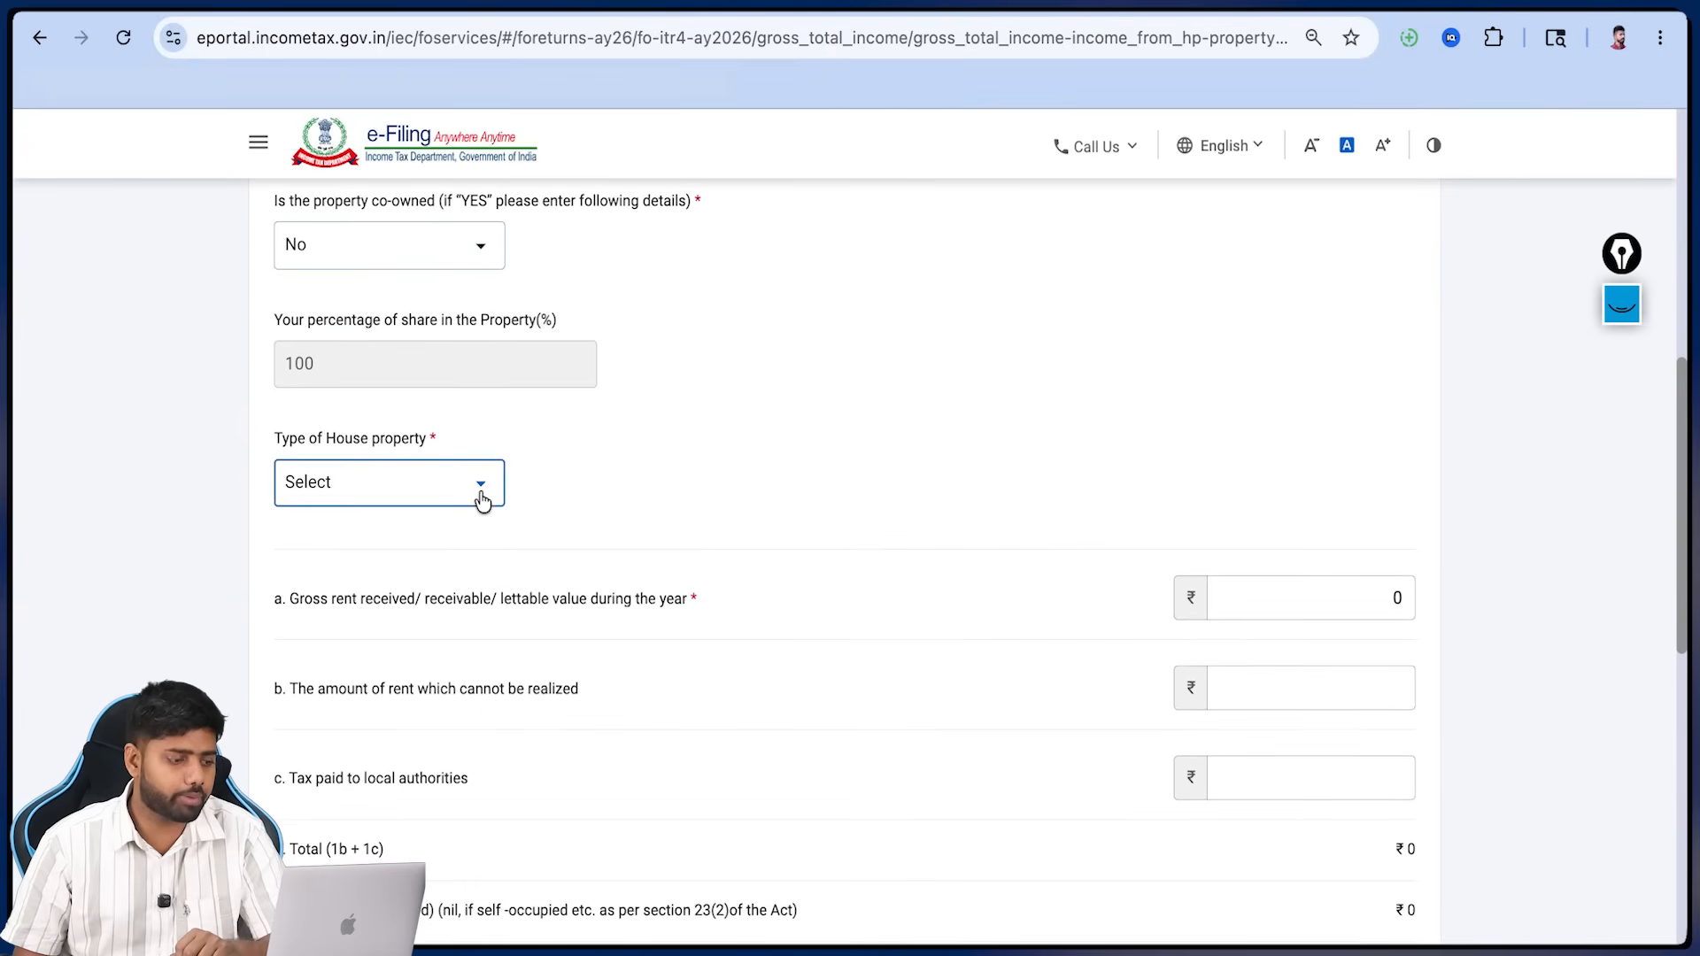
{"action": "left_click", "coordinate": [538, 493]}
{"action": "scroll", "coordinate": [554, 480], "scroll_direction": "down", "scroll_amount": 4}
{"action": "double_click", "coordinate": [1388, 259]}
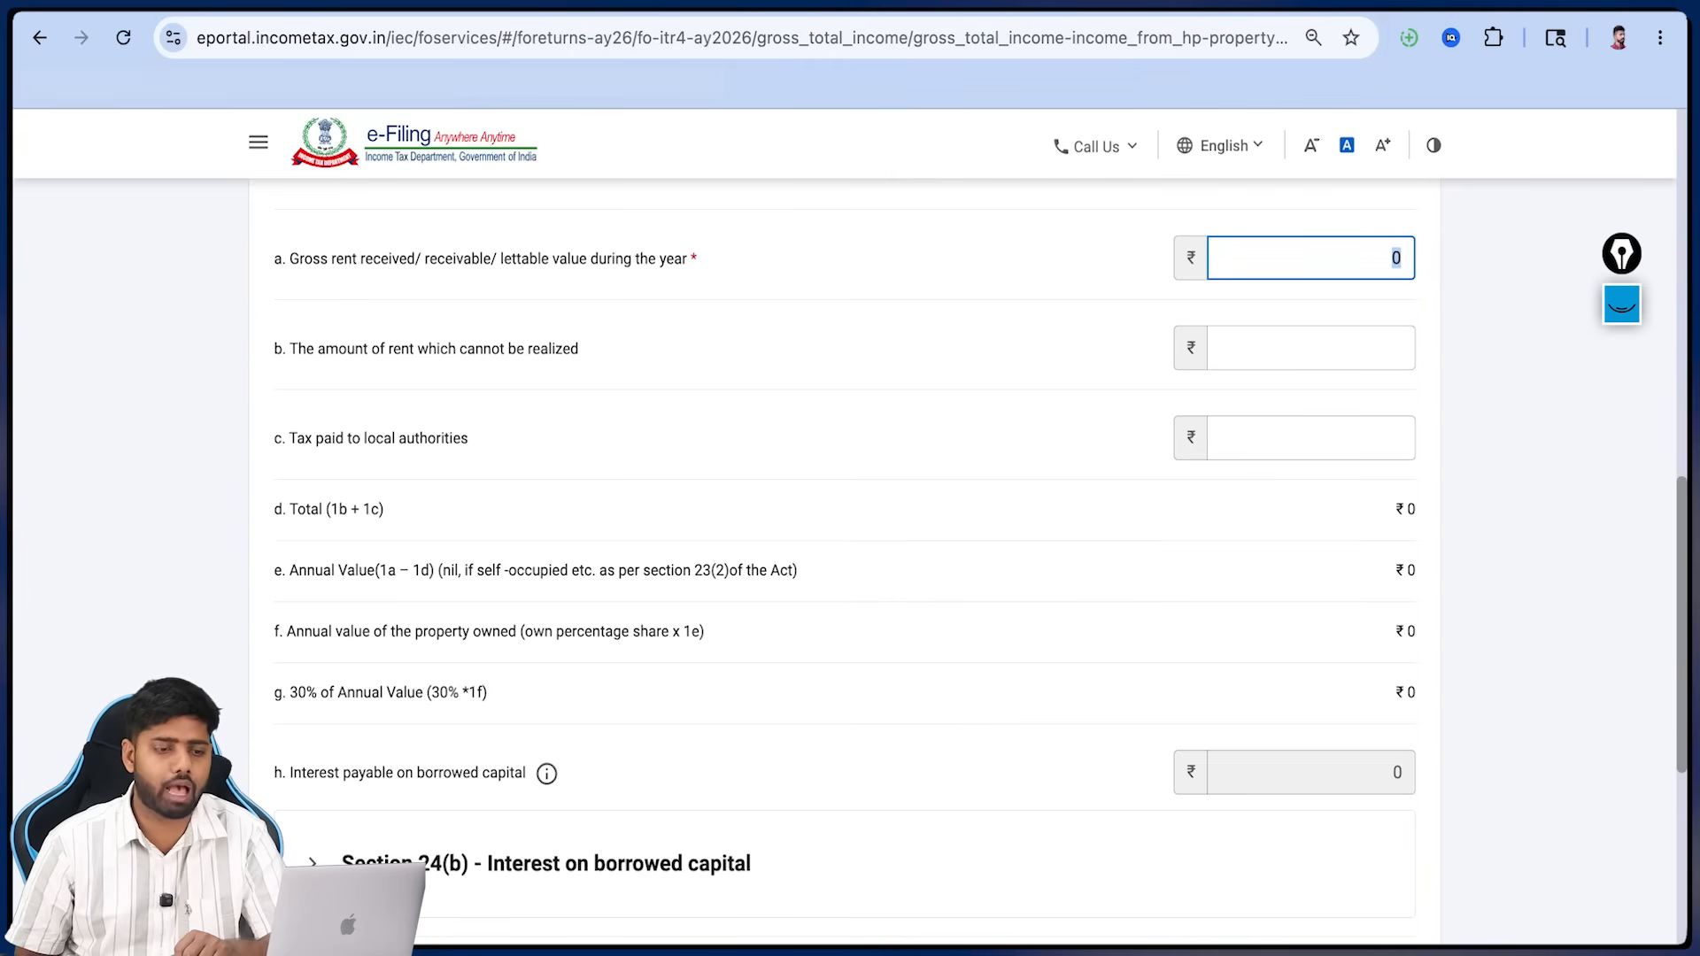
{"action": "type", "text": "150000"}
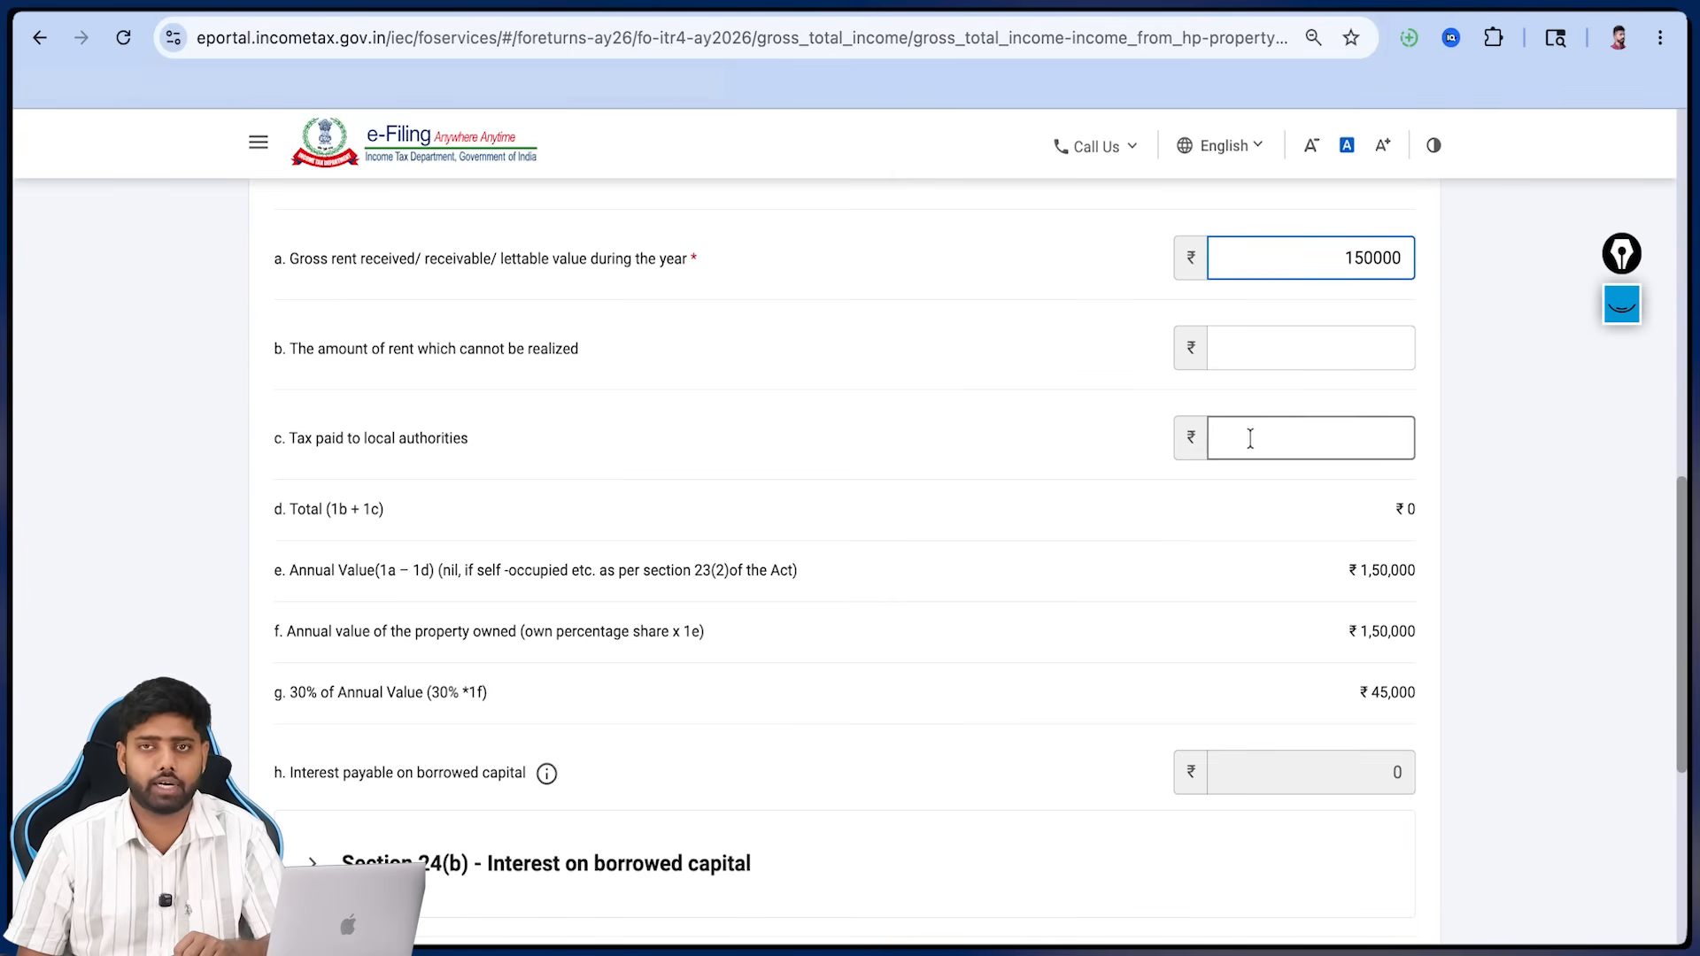
- Set the tax paid to local authorities to 5000 and tick that amount in pink ink
{"action": "left_click", "coordinate": [1320, 440]}
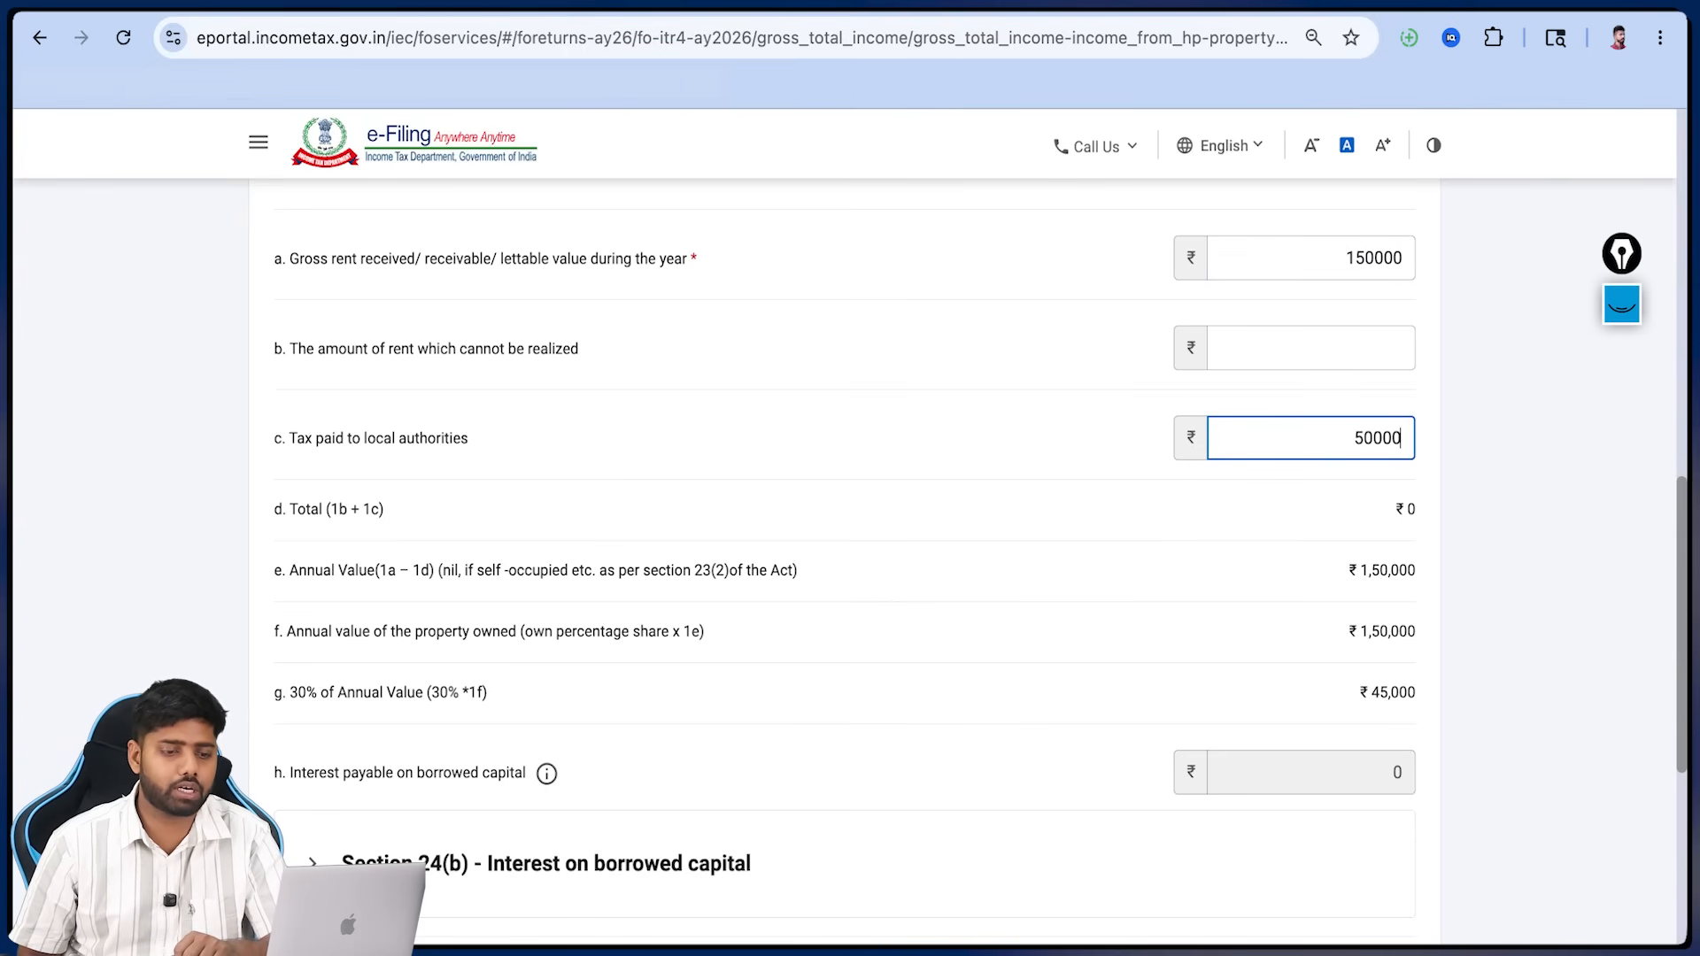
{"action": "left_click", "coordinate": [1062, 421]}
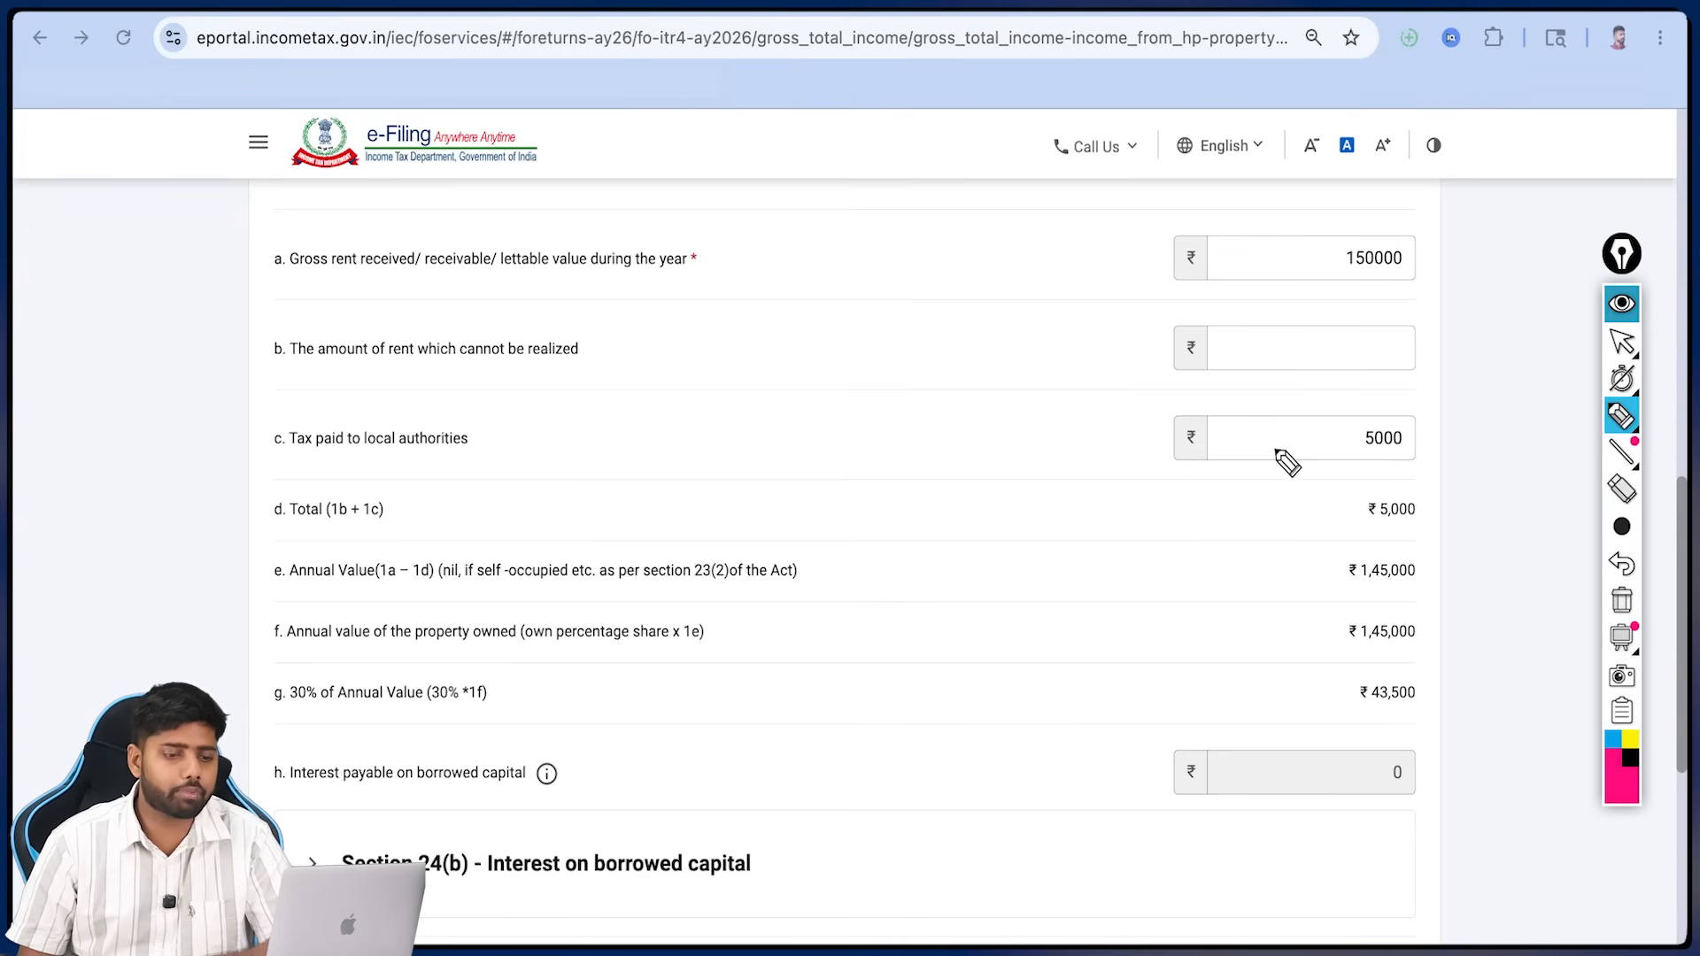
{"action": "left_click_drag", "start_coordinate": [1278, 446], "coordinate": [1321, 428]}
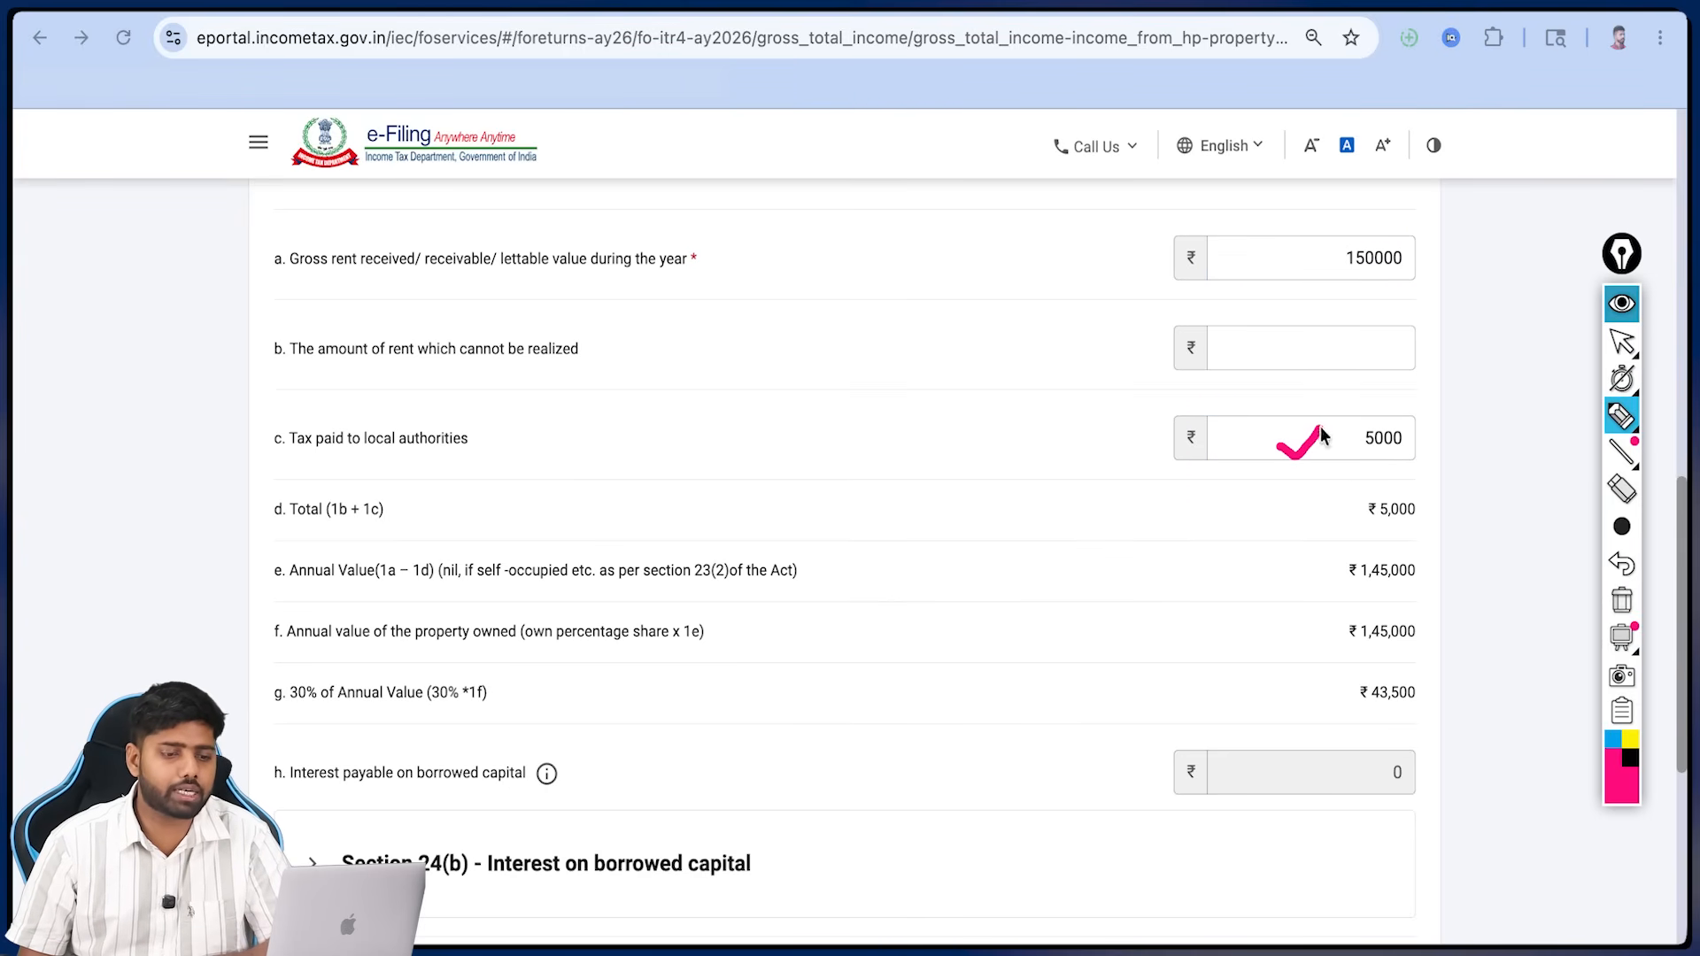
{"action": "key", "text": "Escape"}
- Expand Section 24(b) interest on borrowed capital, highlight the income from house property 1 amount and try to save the property details
{"action": "scroll", "coordinate": [1358, 359], "scroll_direction": "down", "scroll_amount": 6}
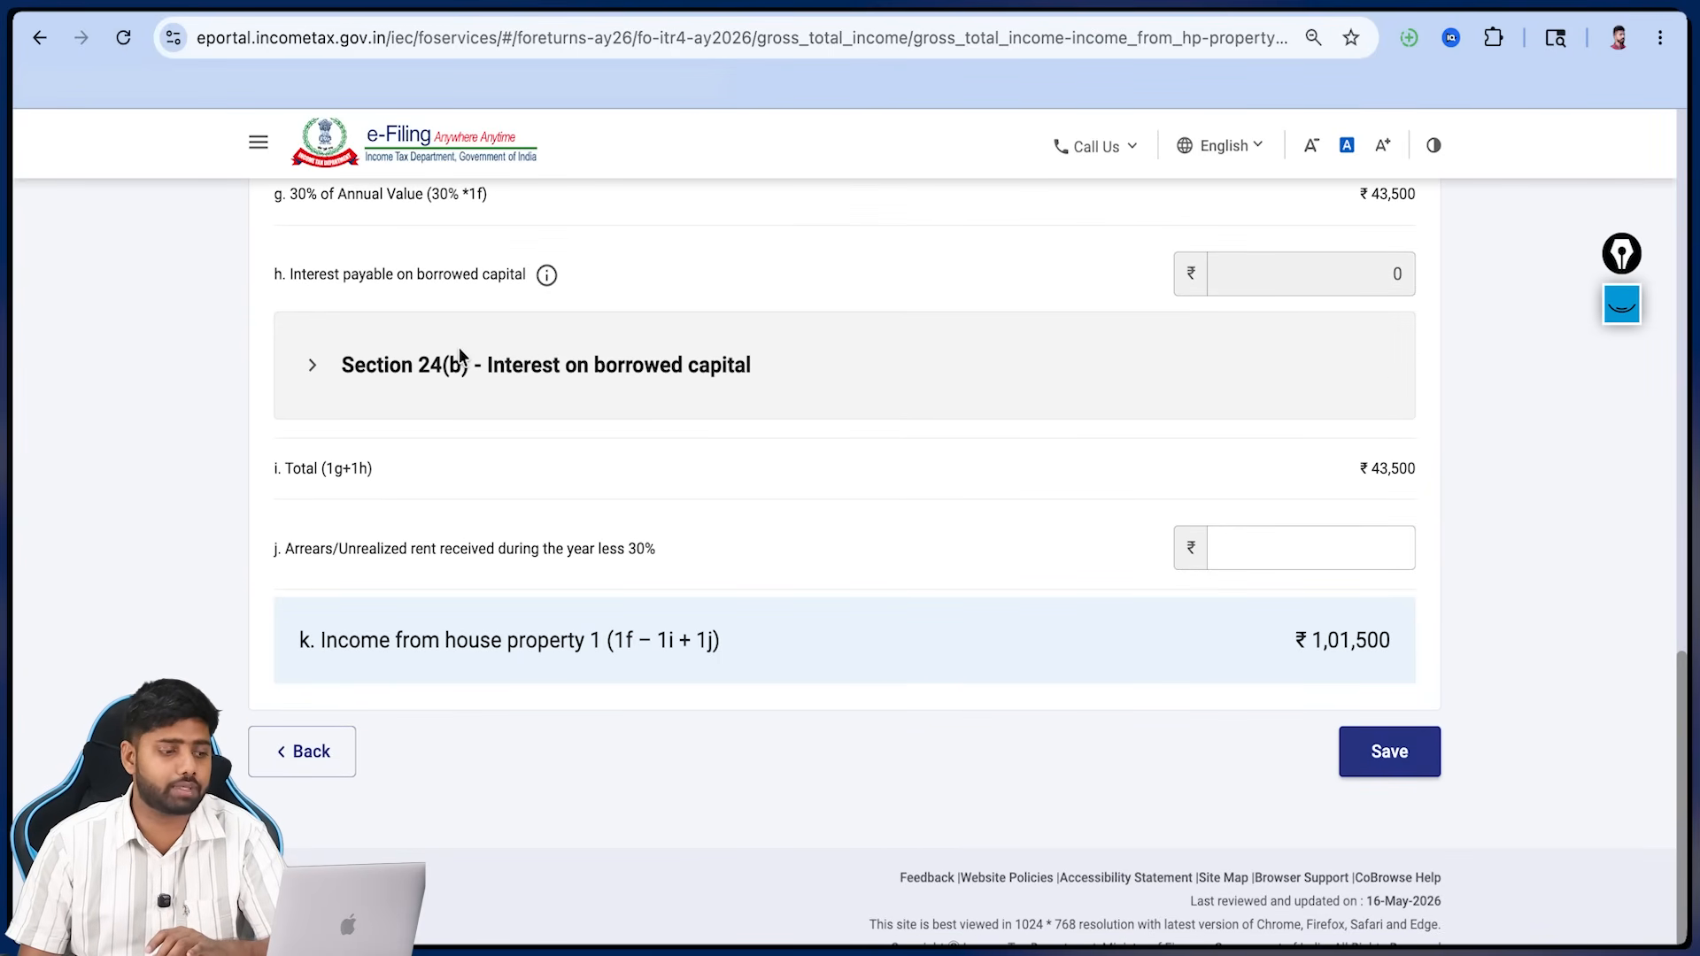
{"action": "left_click", "coordinate": [352, 363]}
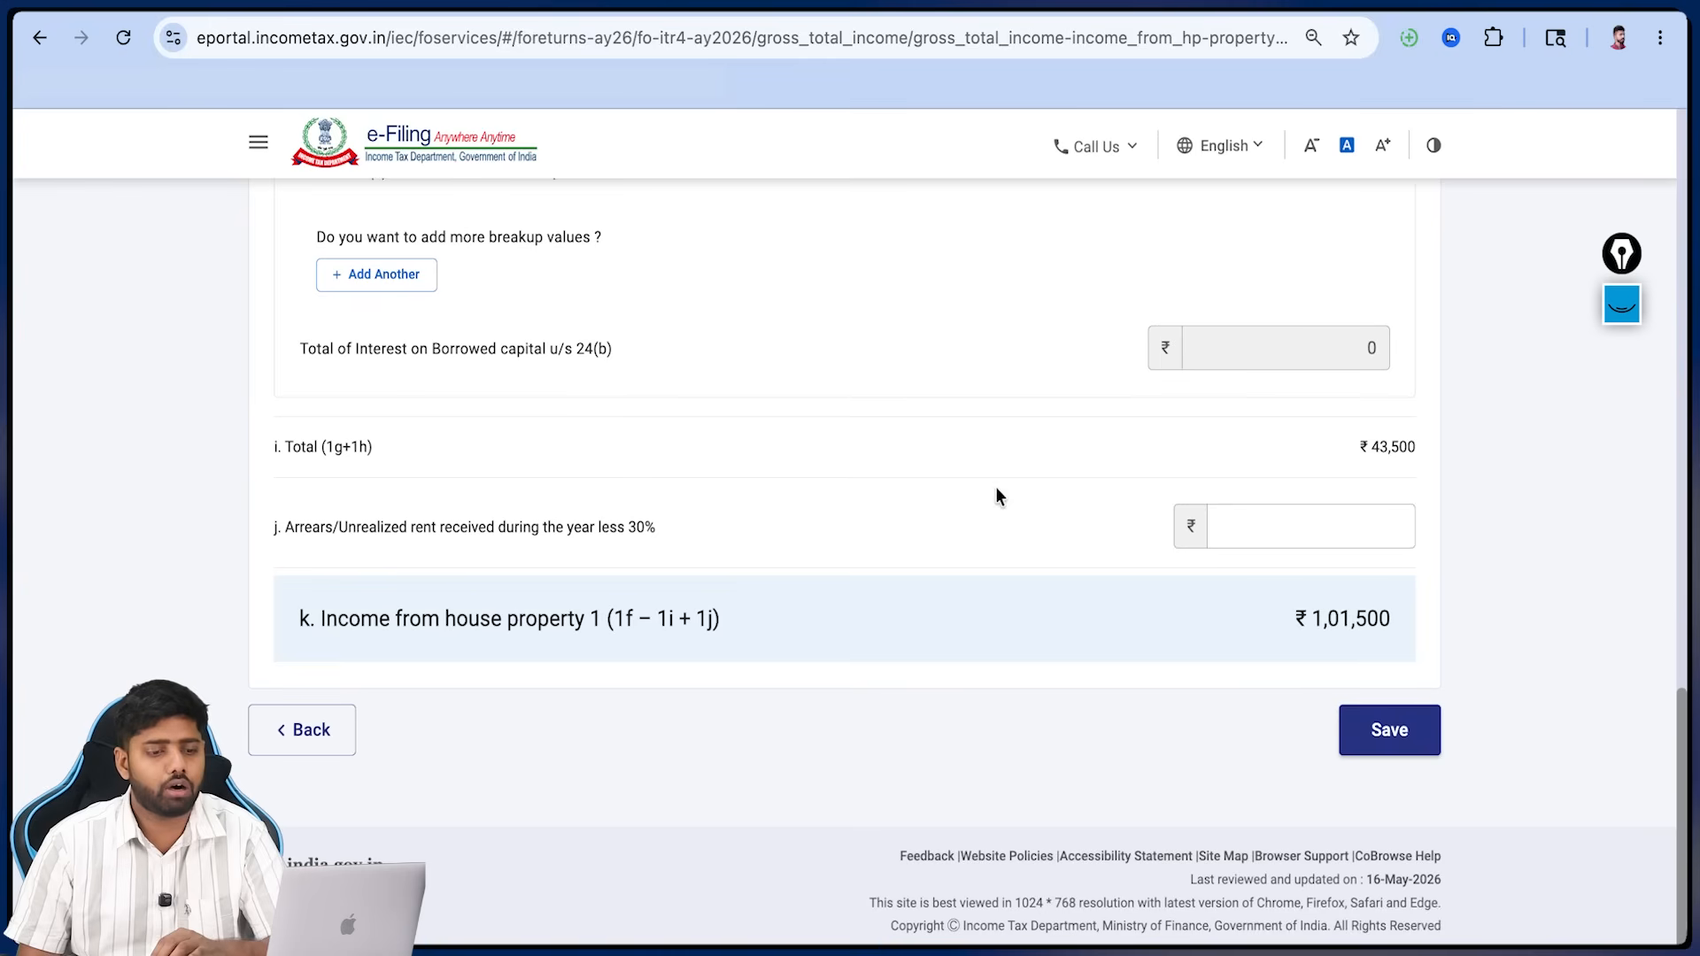
{"action": "triple_click", "coordinate": [1320, 622]}
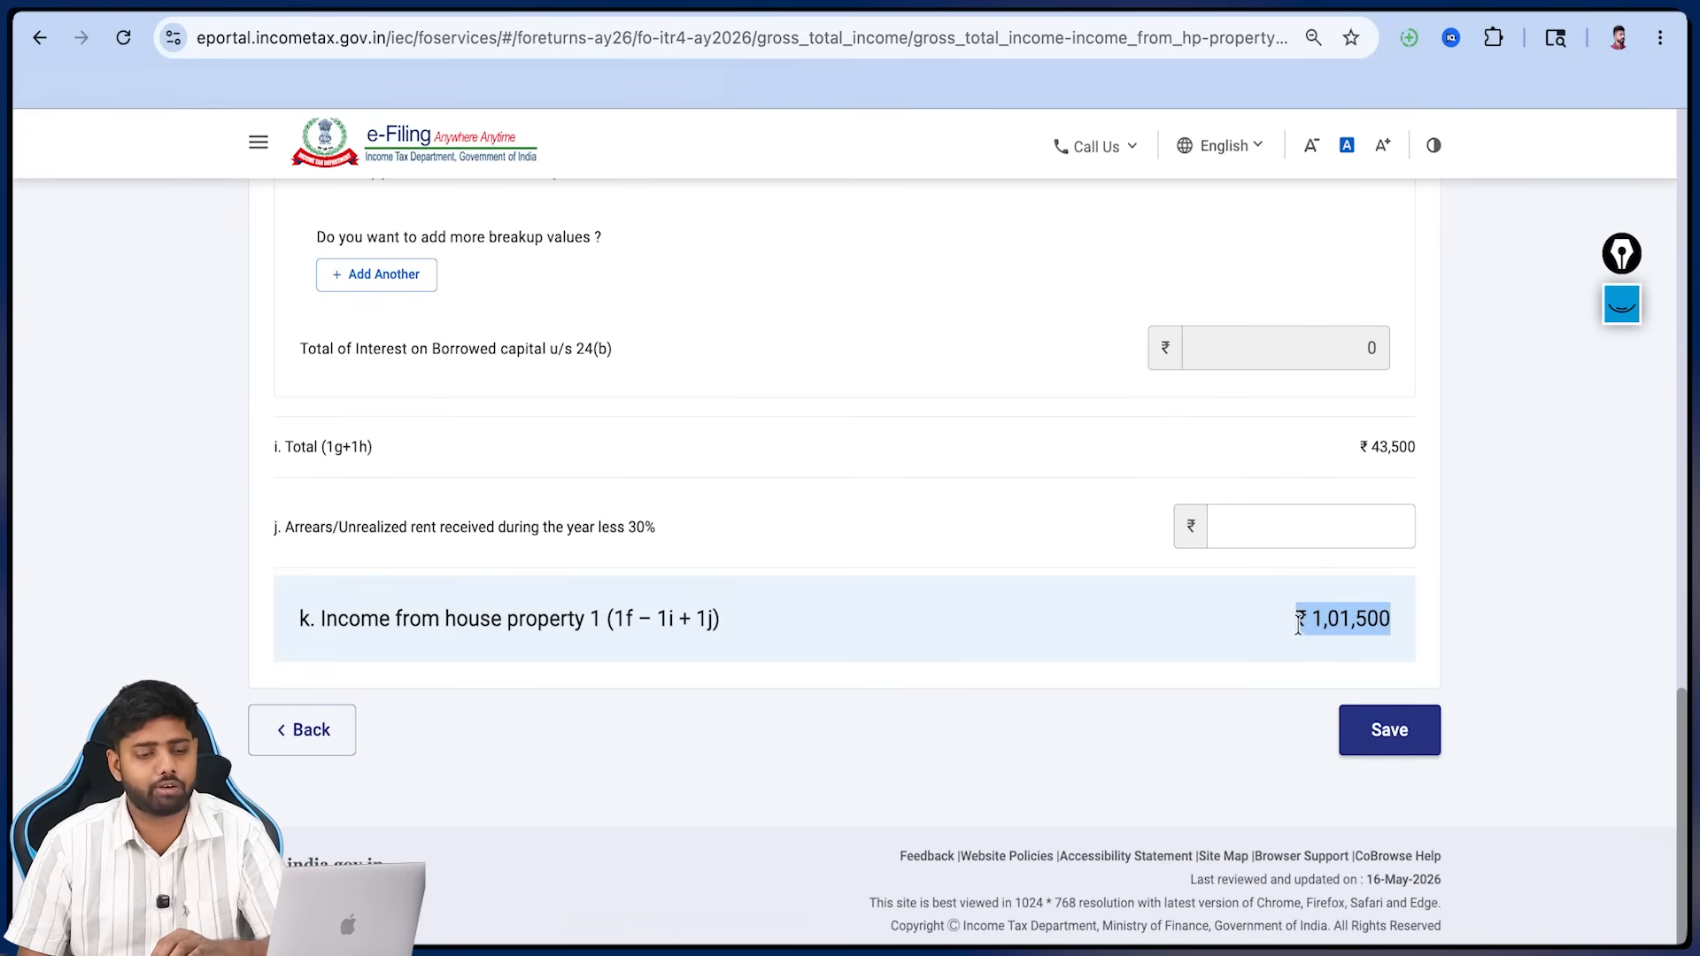
{"action": "left_click", "coordinate": [1298, 625]}
{"action": "left_click", "coordinate": [1370, 728]}
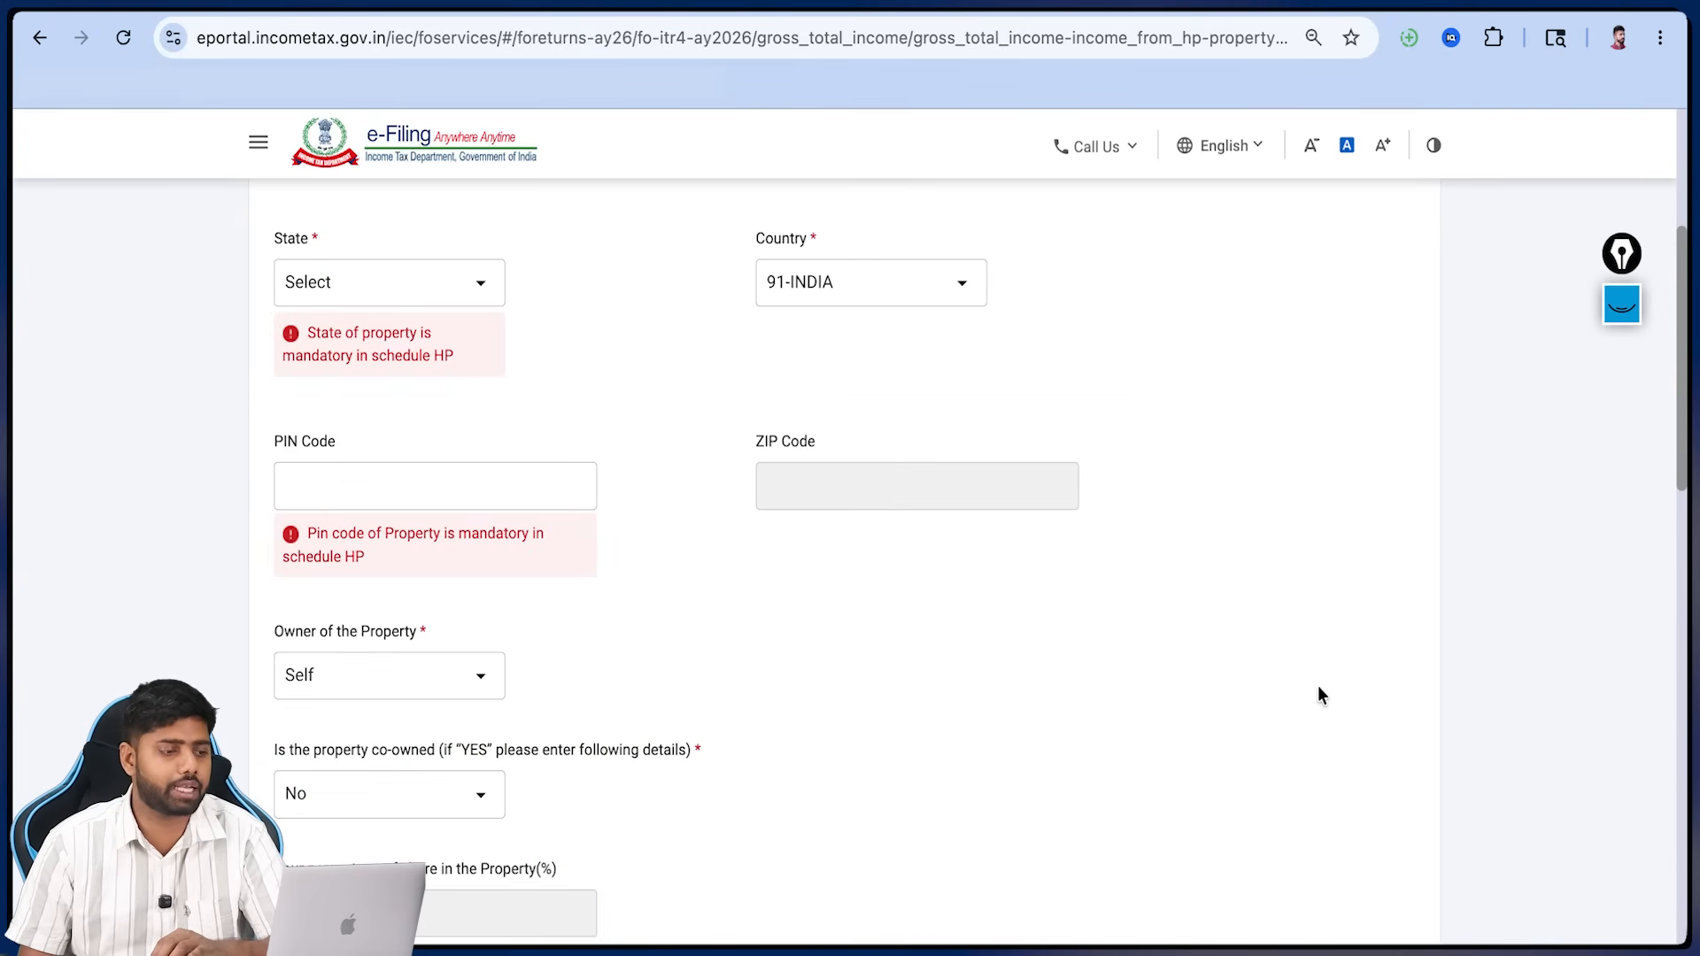
- Return to Gross Total Income without the property entry and expand B4. Income from Other Sources
{"action": "scroll", "coordinate": [1098, 575], "scroll_direction": "up", "scroll_amount": 5}
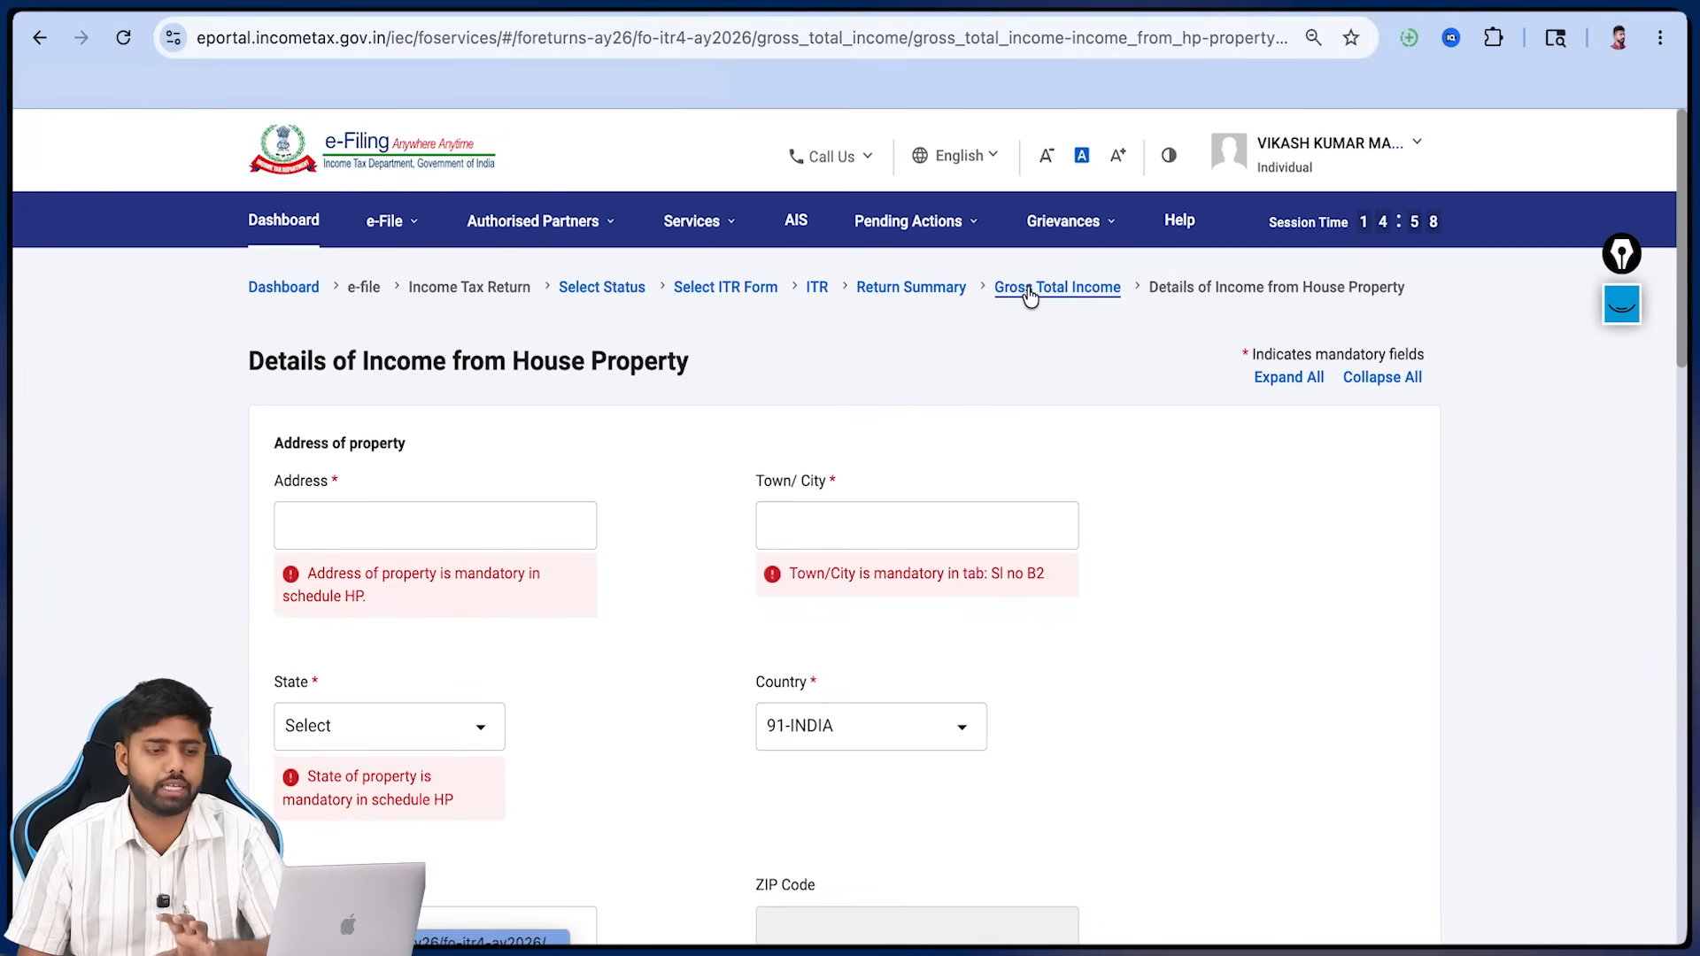
{"action": "left_click", "coordinate": [1029, 288]}
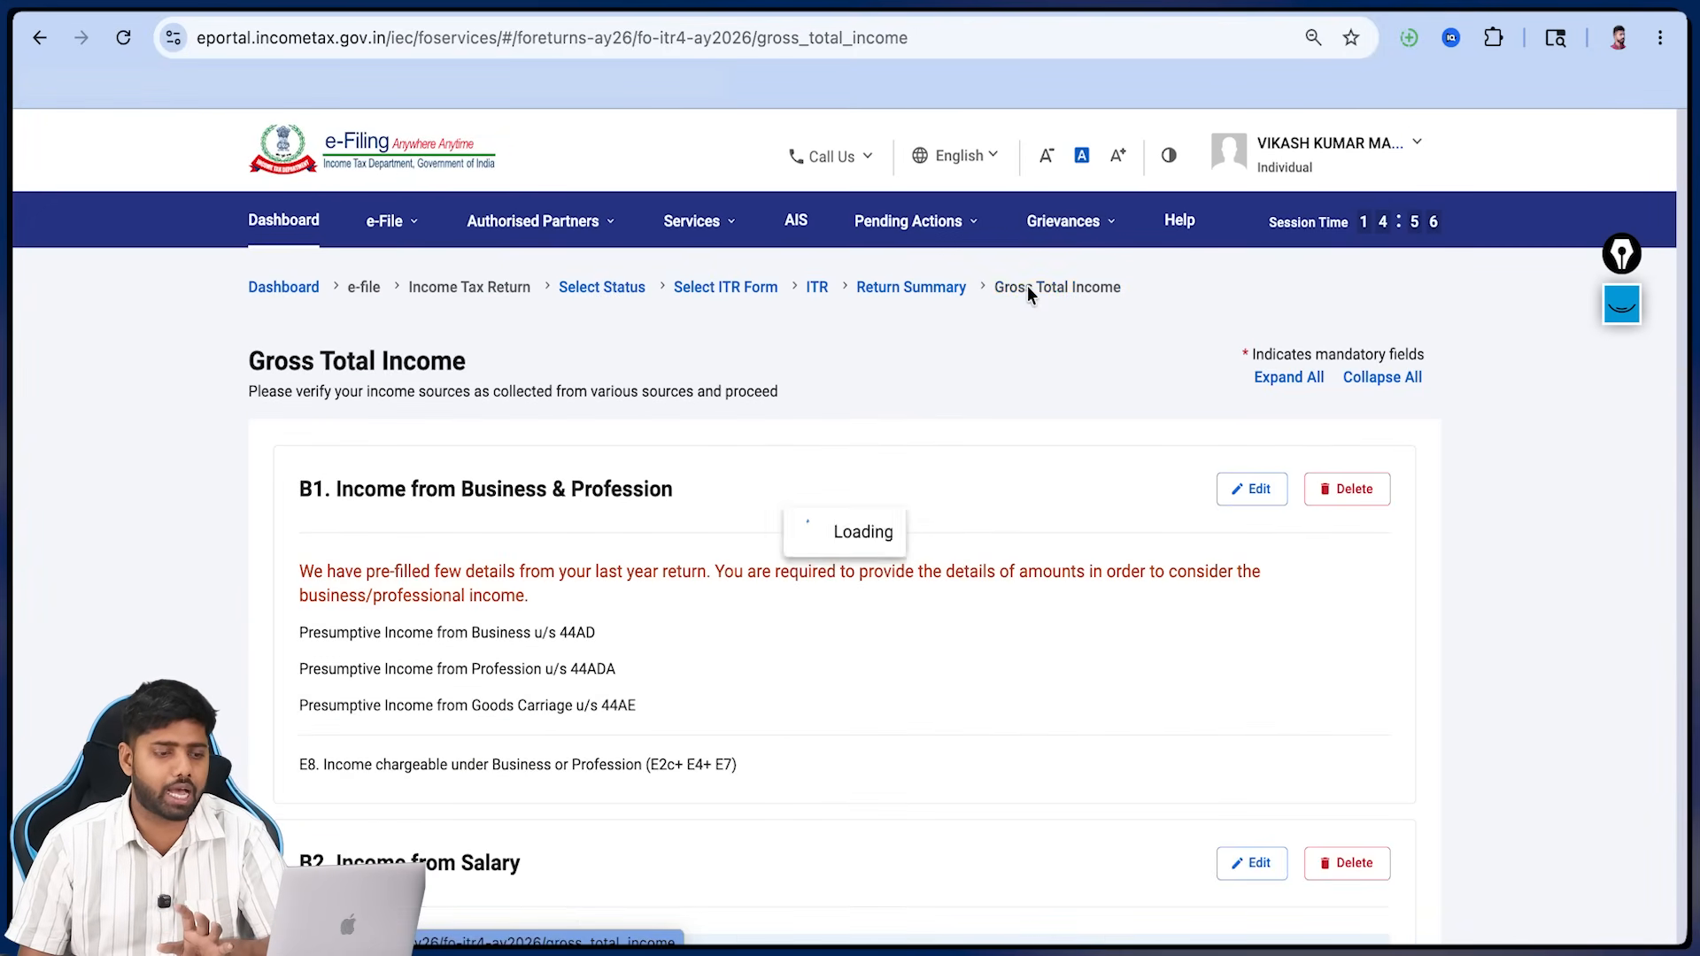
{"action": "scroll", "coordinate": [1028, 342], "scroll_direction": "down", "scroll_amount": 10}
{"action": "scroll", "coordinate": [702, 402], "scroll_direction": "down", "scroll_amount": 2}
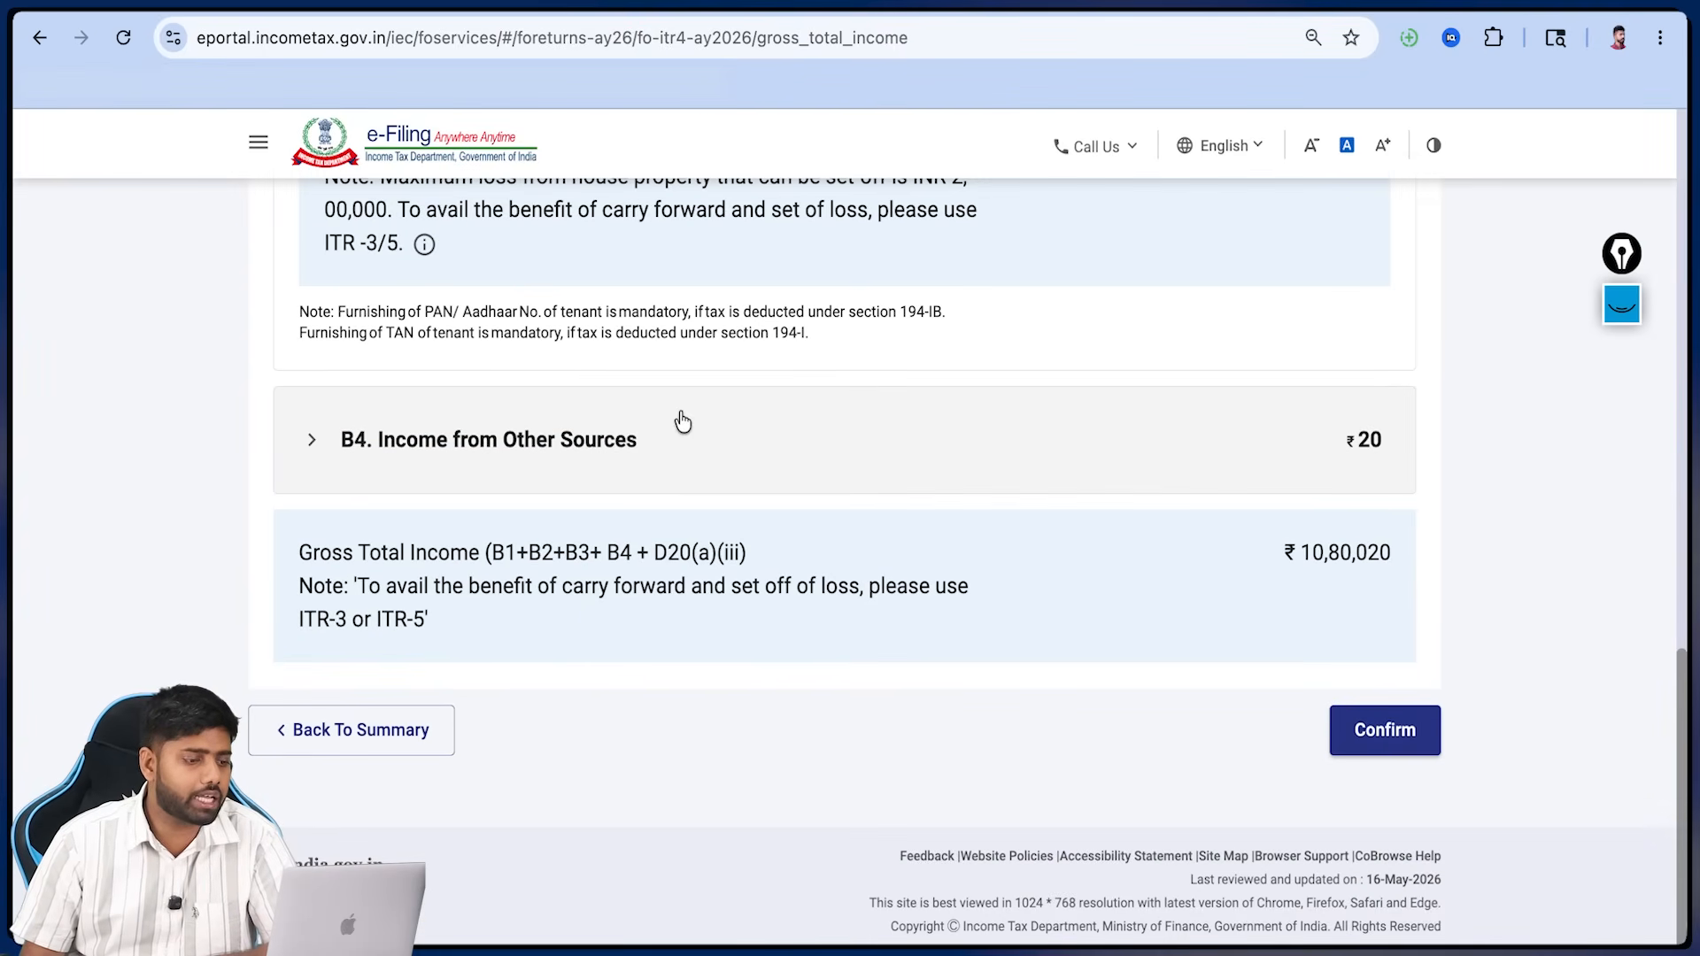
{"action": "left_click", "coordinate": [428, 440]}
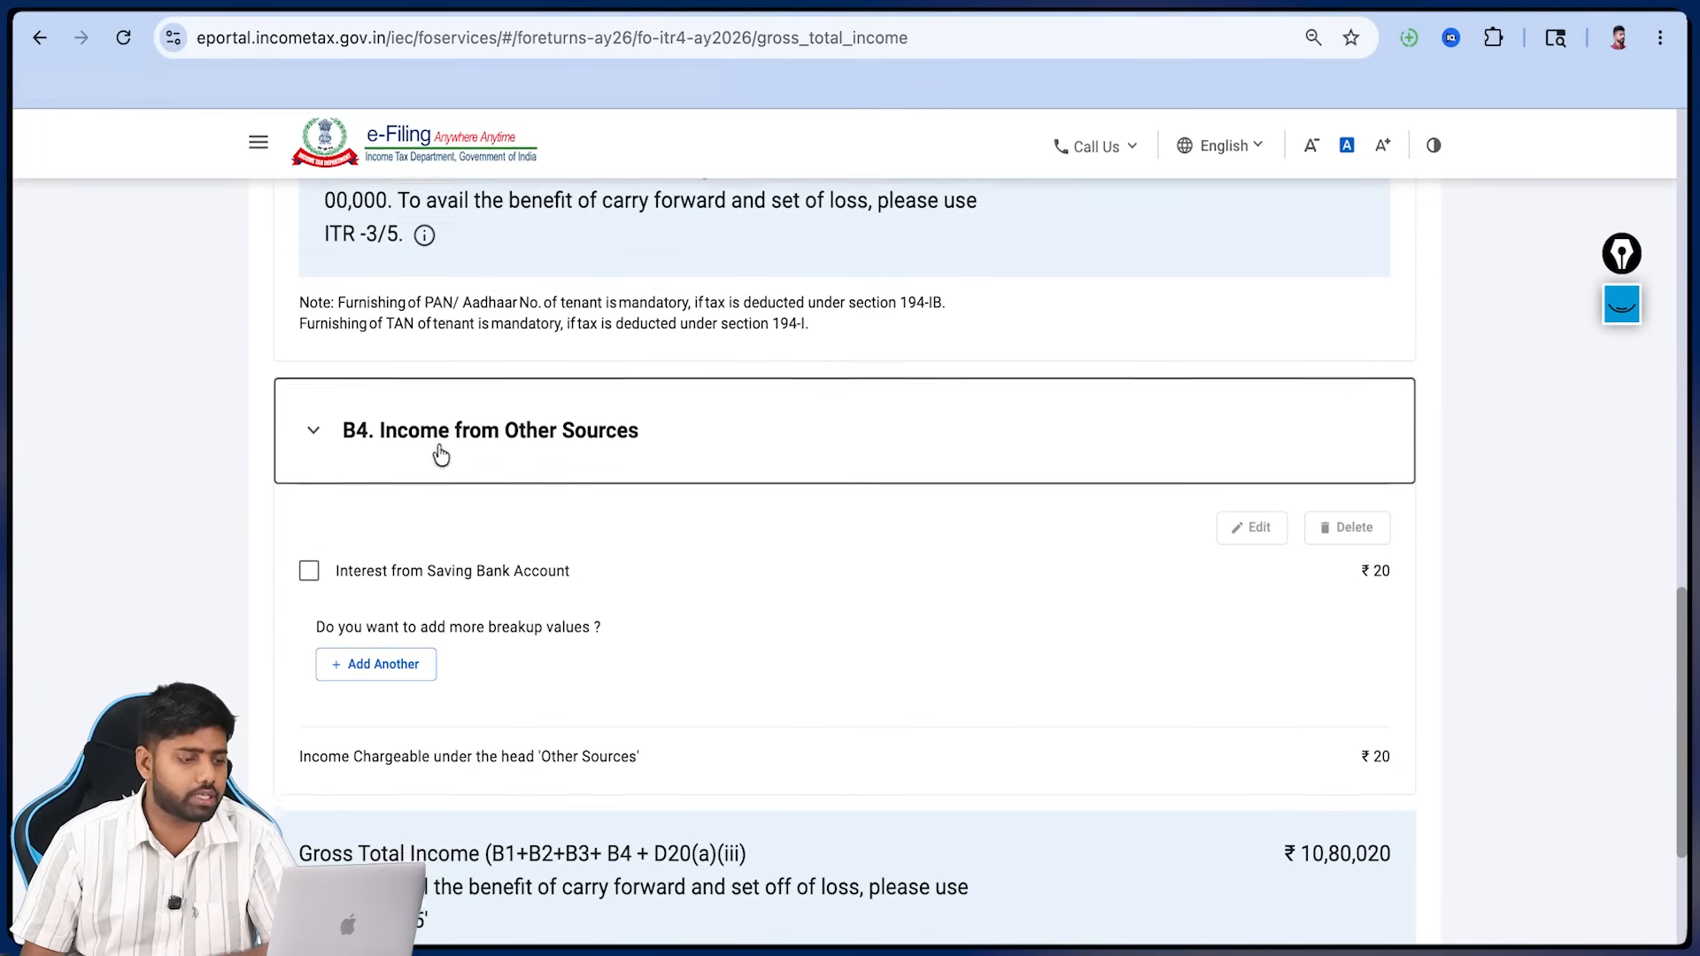
- Tick the Interest from Saving Bank Account entry and its amount in pink ink, and leave the annotation mode
{"action": "scroll", "coordinate": [827, 398], "scroll_direction": "down", "scroll_amount": 2}
{"action": "left_click", "coordinate": [1620, 305]}
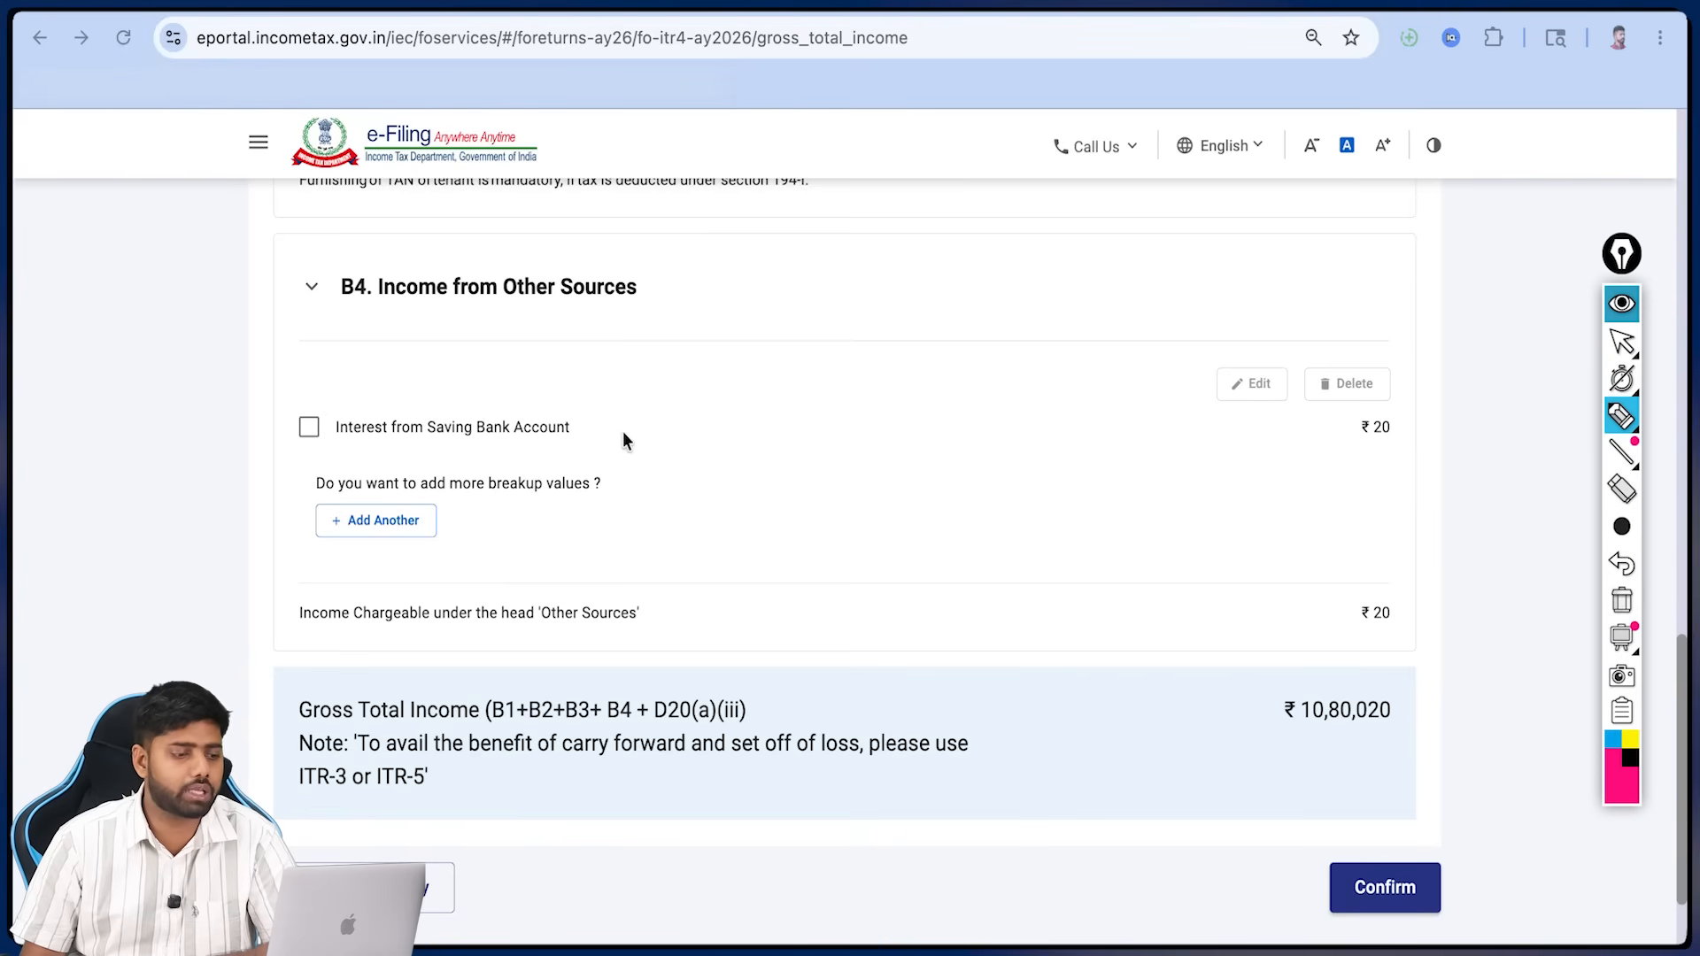
{"action": "left_click_drag", "start_coordinate": [622, 430], "coordinate": [647, 421]}
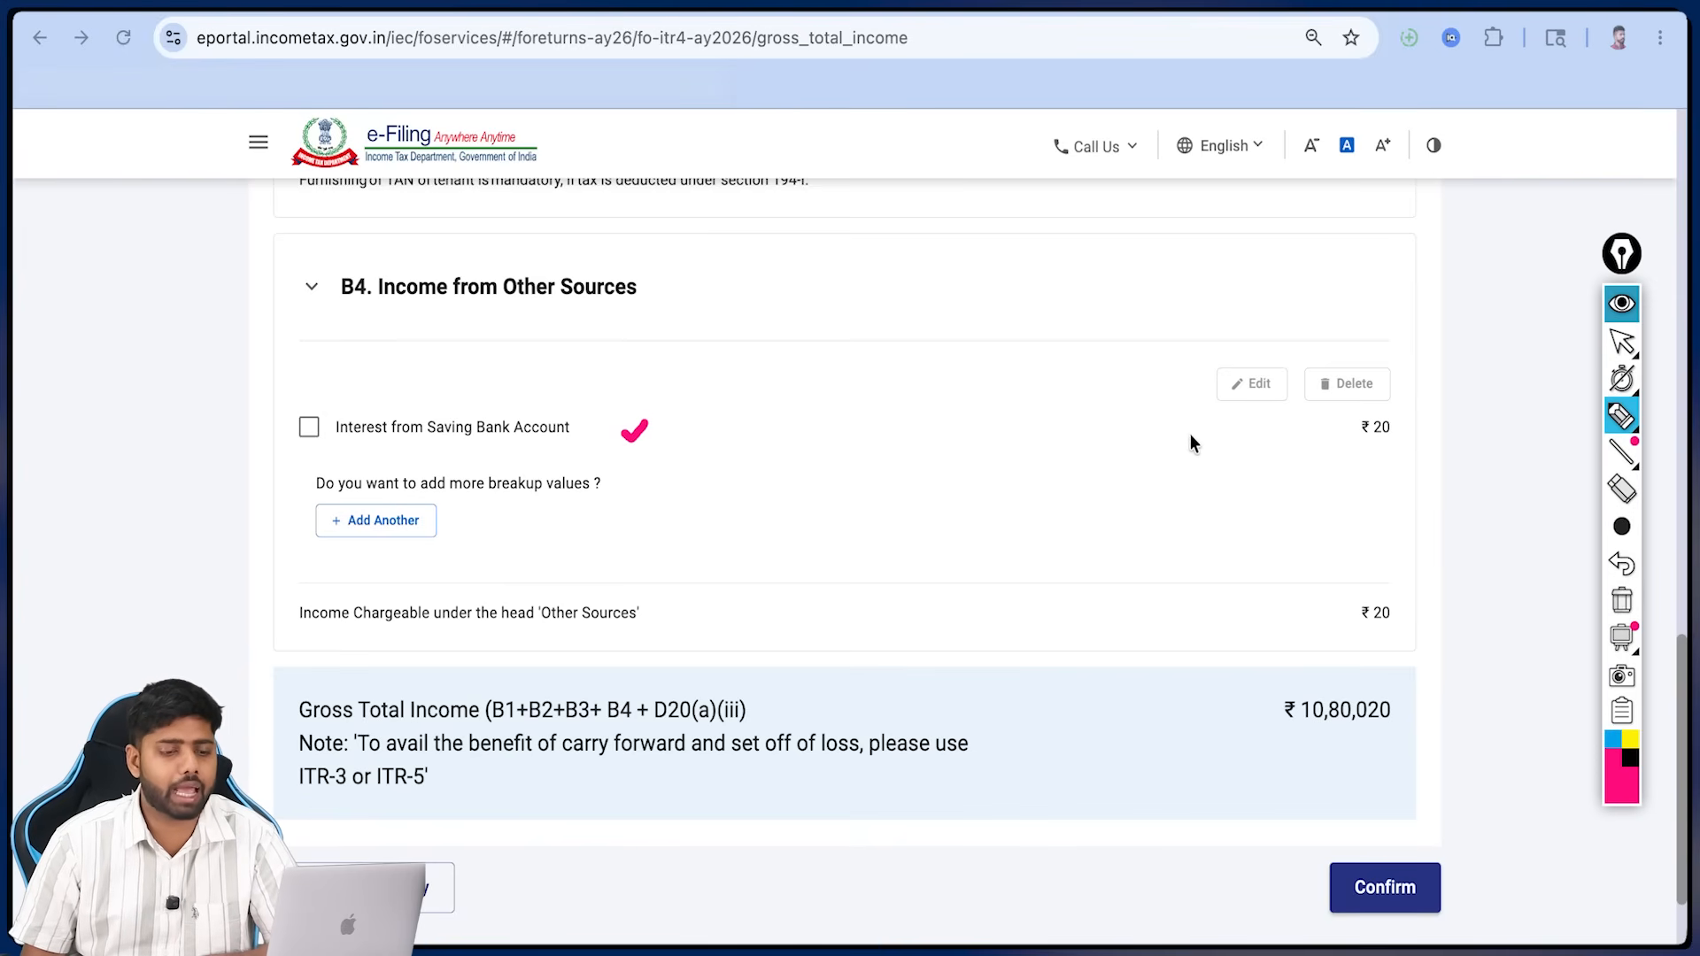
{"action": "left_click_drag", "start_coordinate": [1308, 433], "coordinate": [1324, 426]}
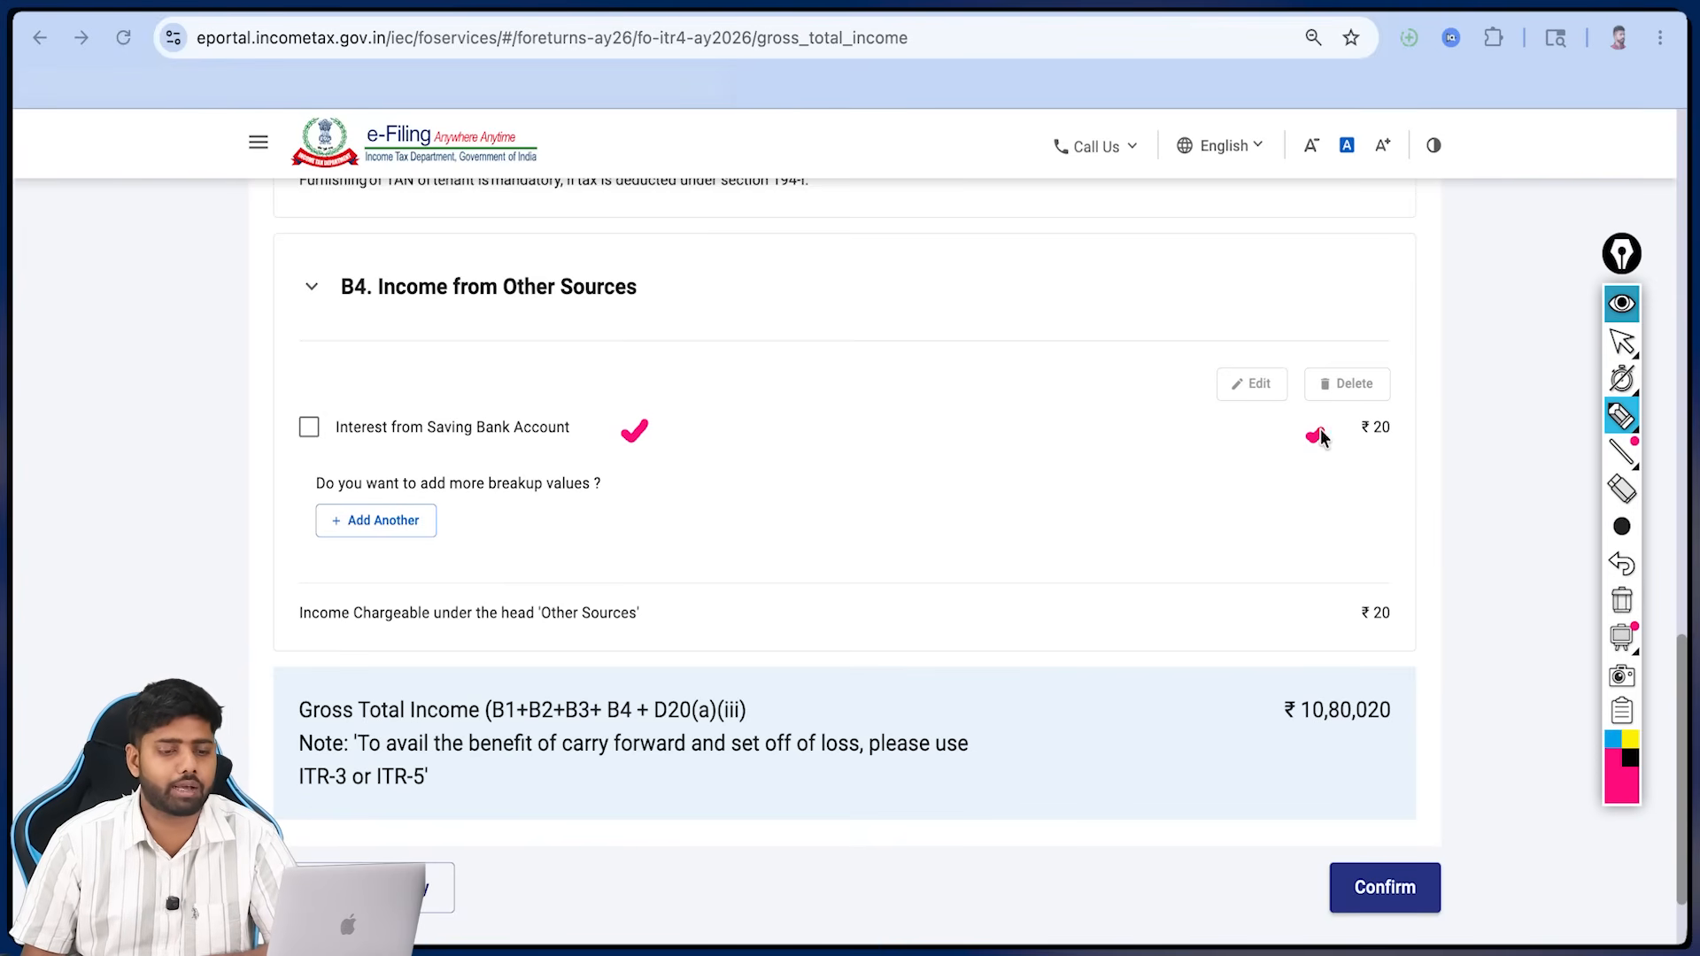
{"action": "left_click", "coordinate": [1626, 308]}
- Open the Taxpayer Information Summary for F.Y. 2025-26 in the AIS and examine its interest from savings bank category
{"action": "scroll", "coordinate": [1505, 474], "scroll_direction": "up", "scroll_amount": 18}
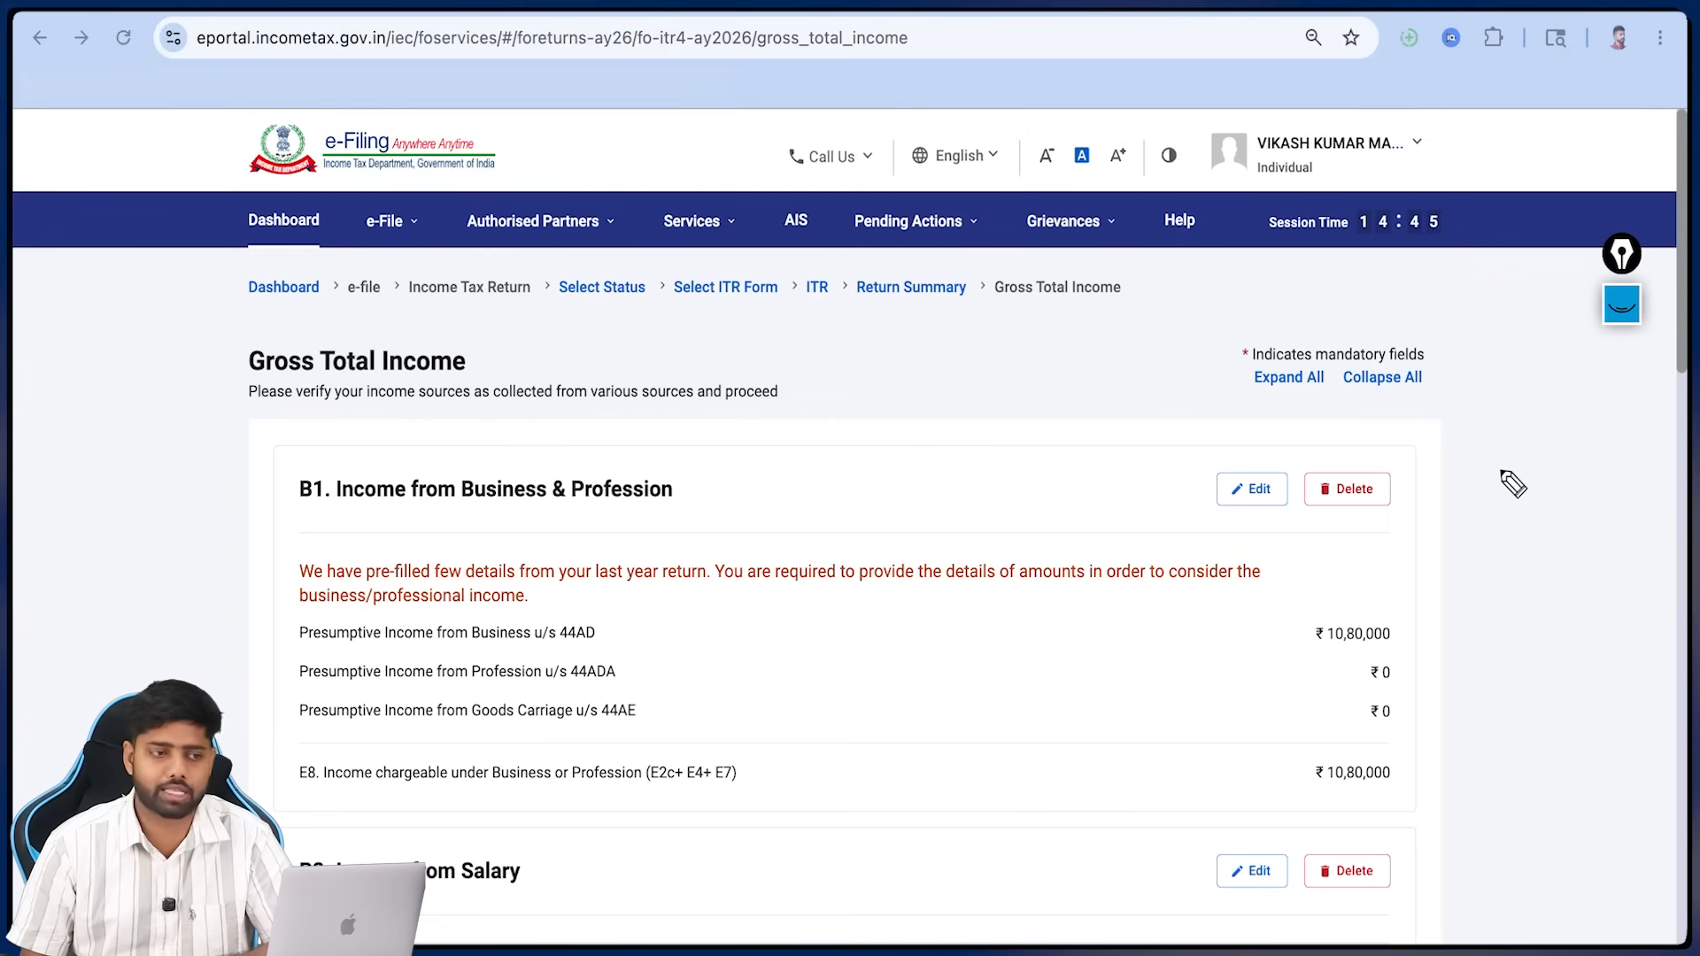
{"action": "left_click", "coordinate": [796, 222]}
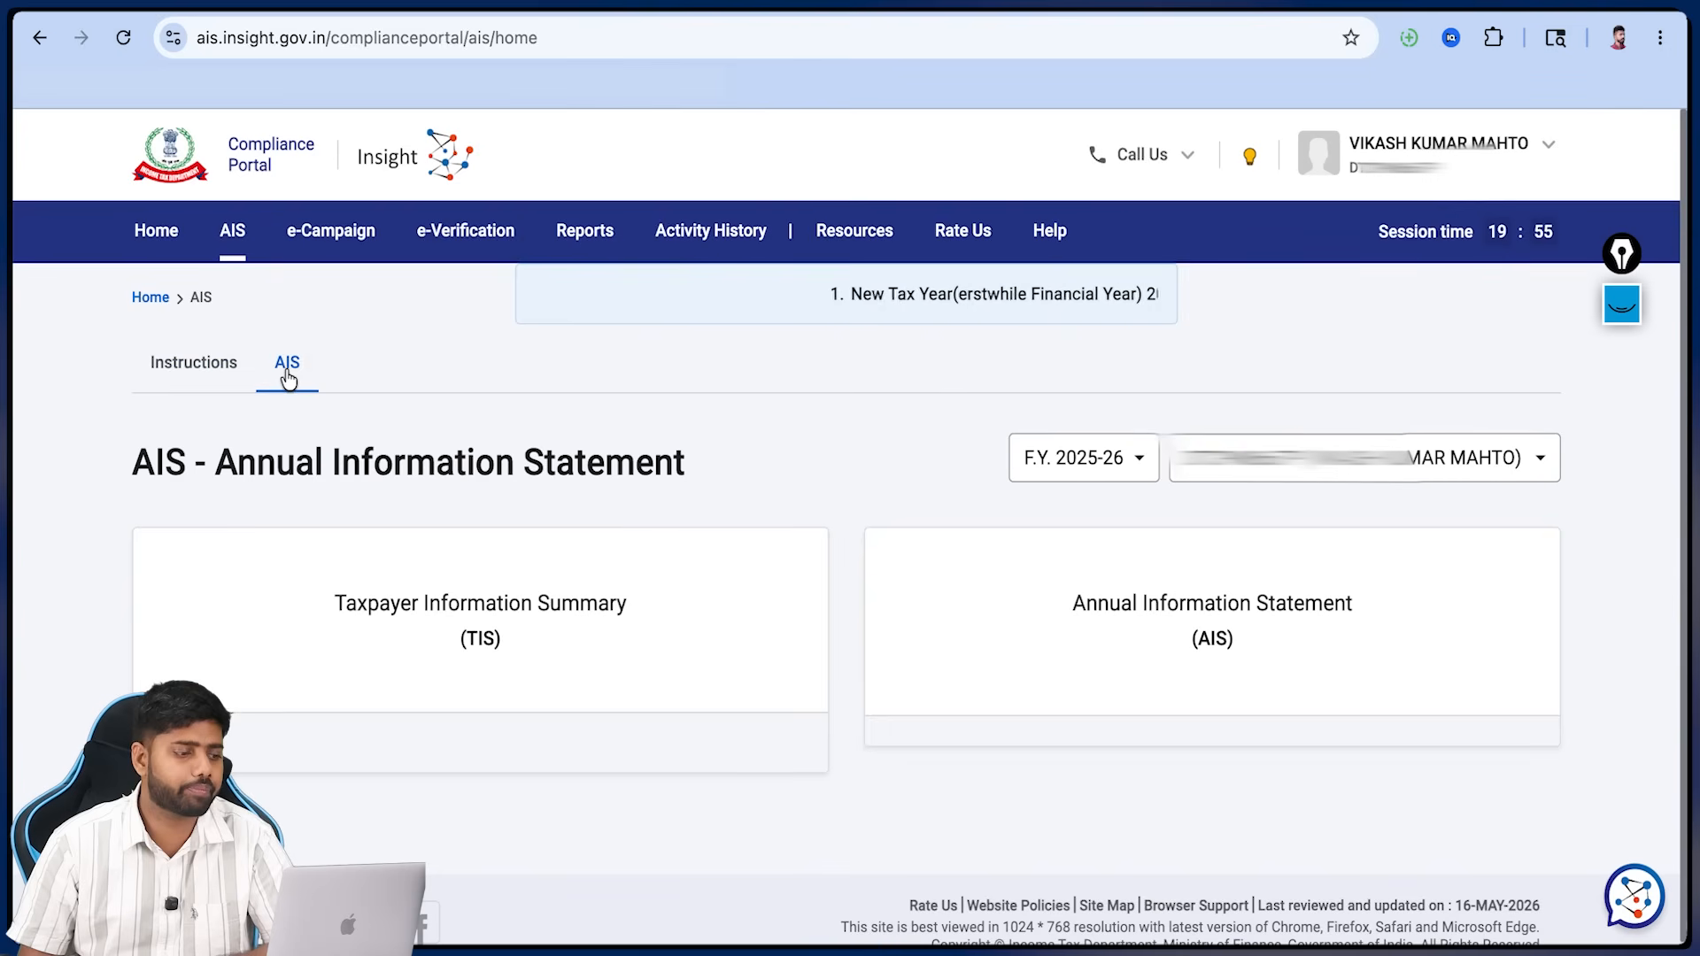
{"action": "left_click", "coordinate": [287, 363]}
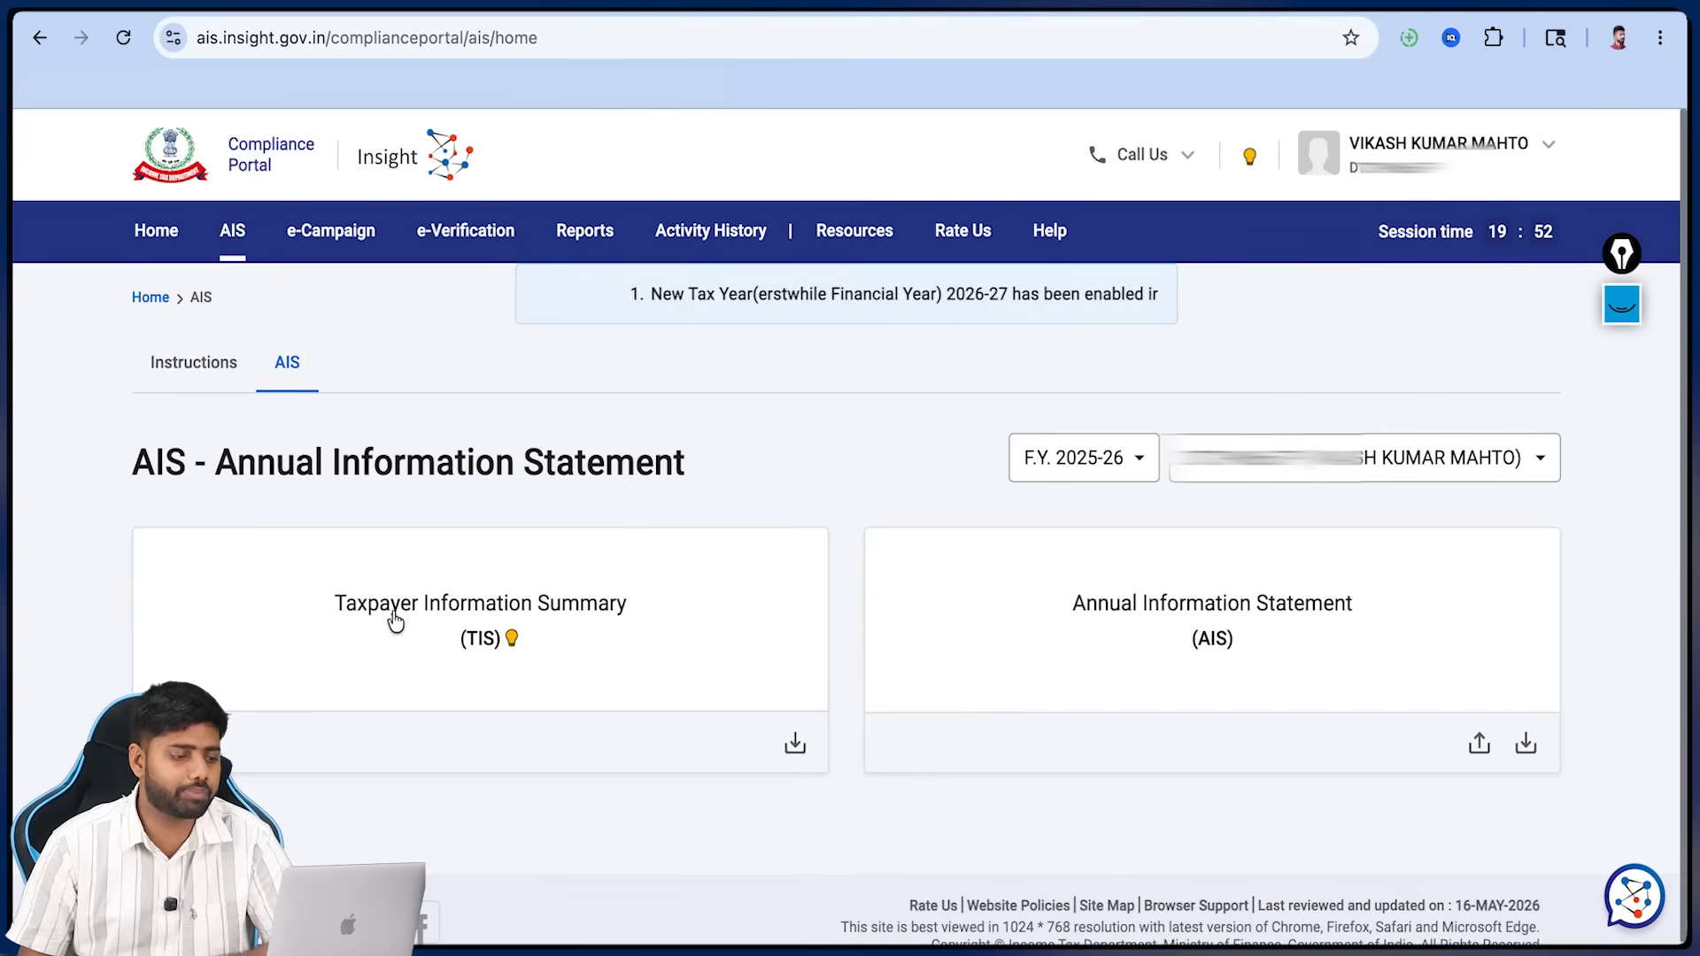
{"action": "left_click", "coordinate": [395, 620]}
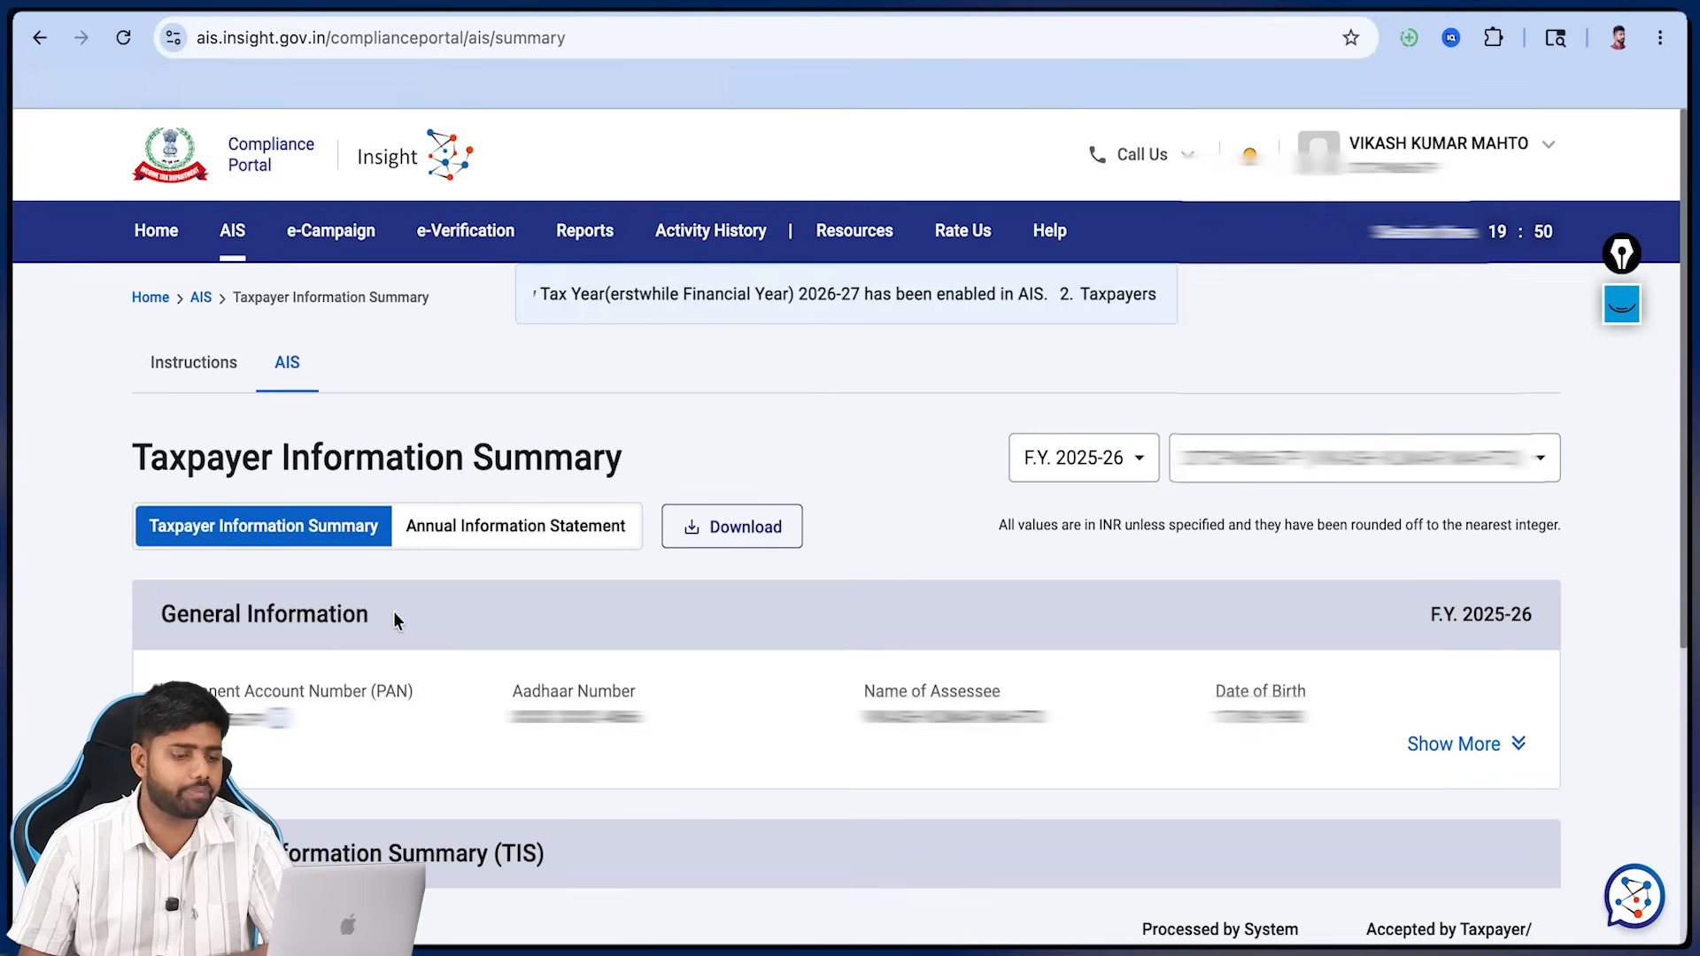
{"action": "scroll", "coordinate": [416, 604], "scroll_direction": "down", "scroll_amount": 5}
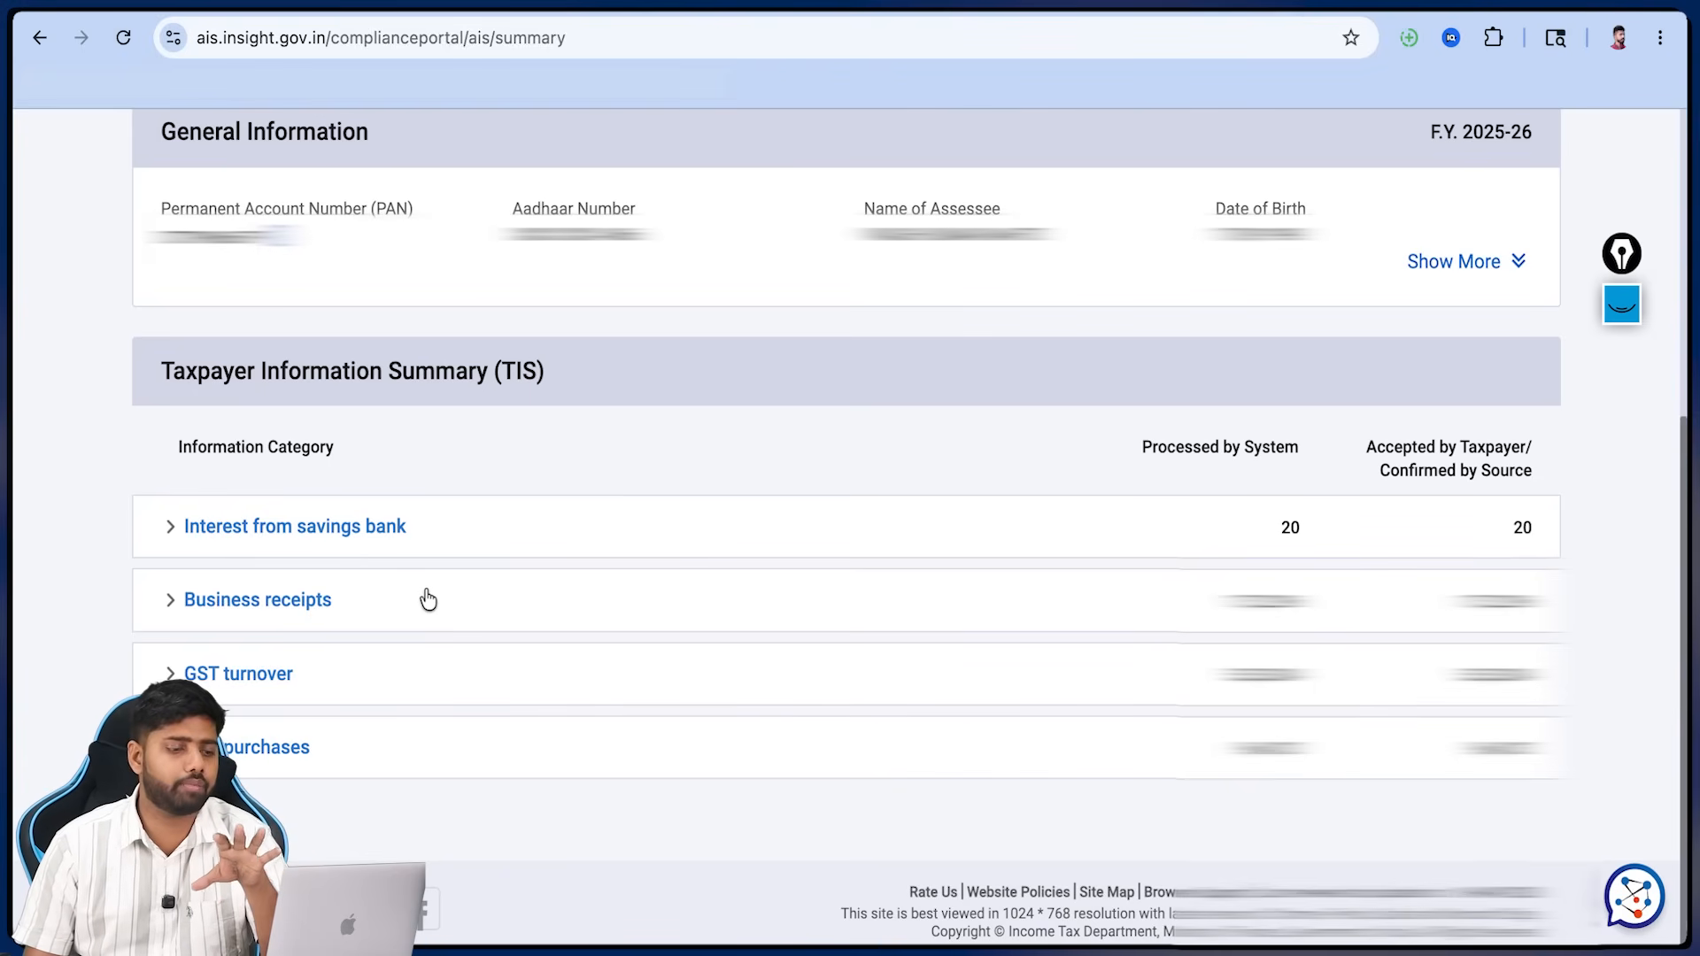
{"action": "left_click", "coordinate": [429, 528]}
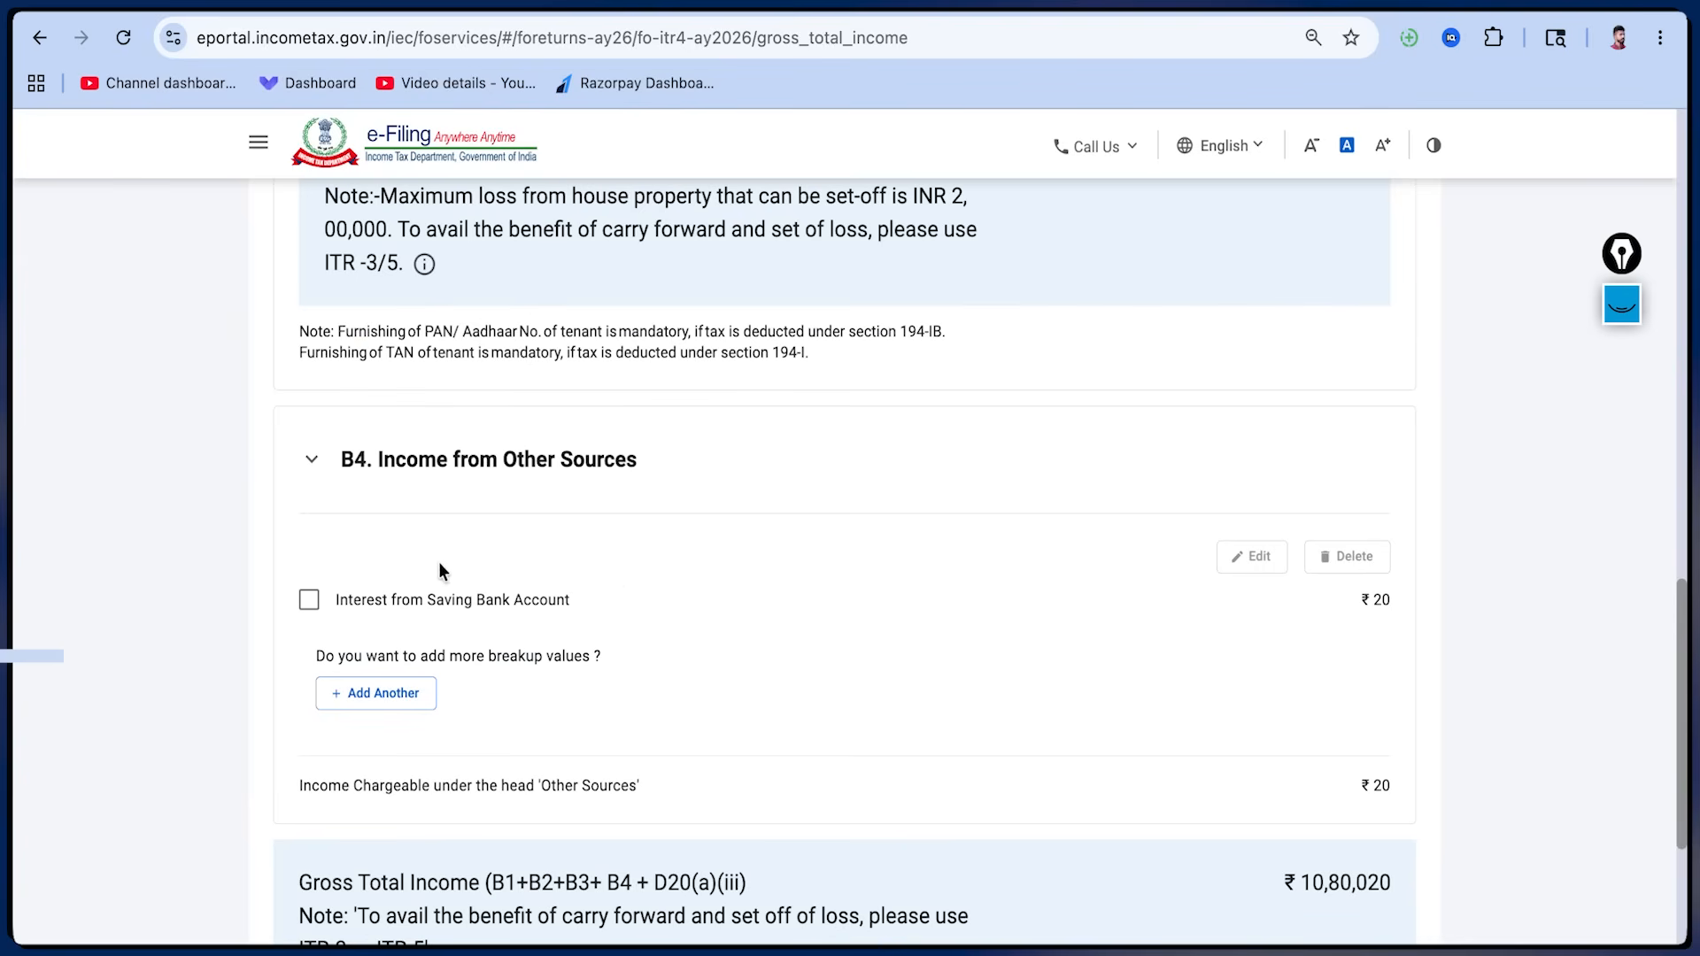
- Add and save a B4 other-sources entry of 1000 as Interest from Deposit(Bank/Post Office/Cooperative Society)
{"action": "scroll", "coordinate": [438, 561], "scroll_direction": "down", "scroll_amount": 1}
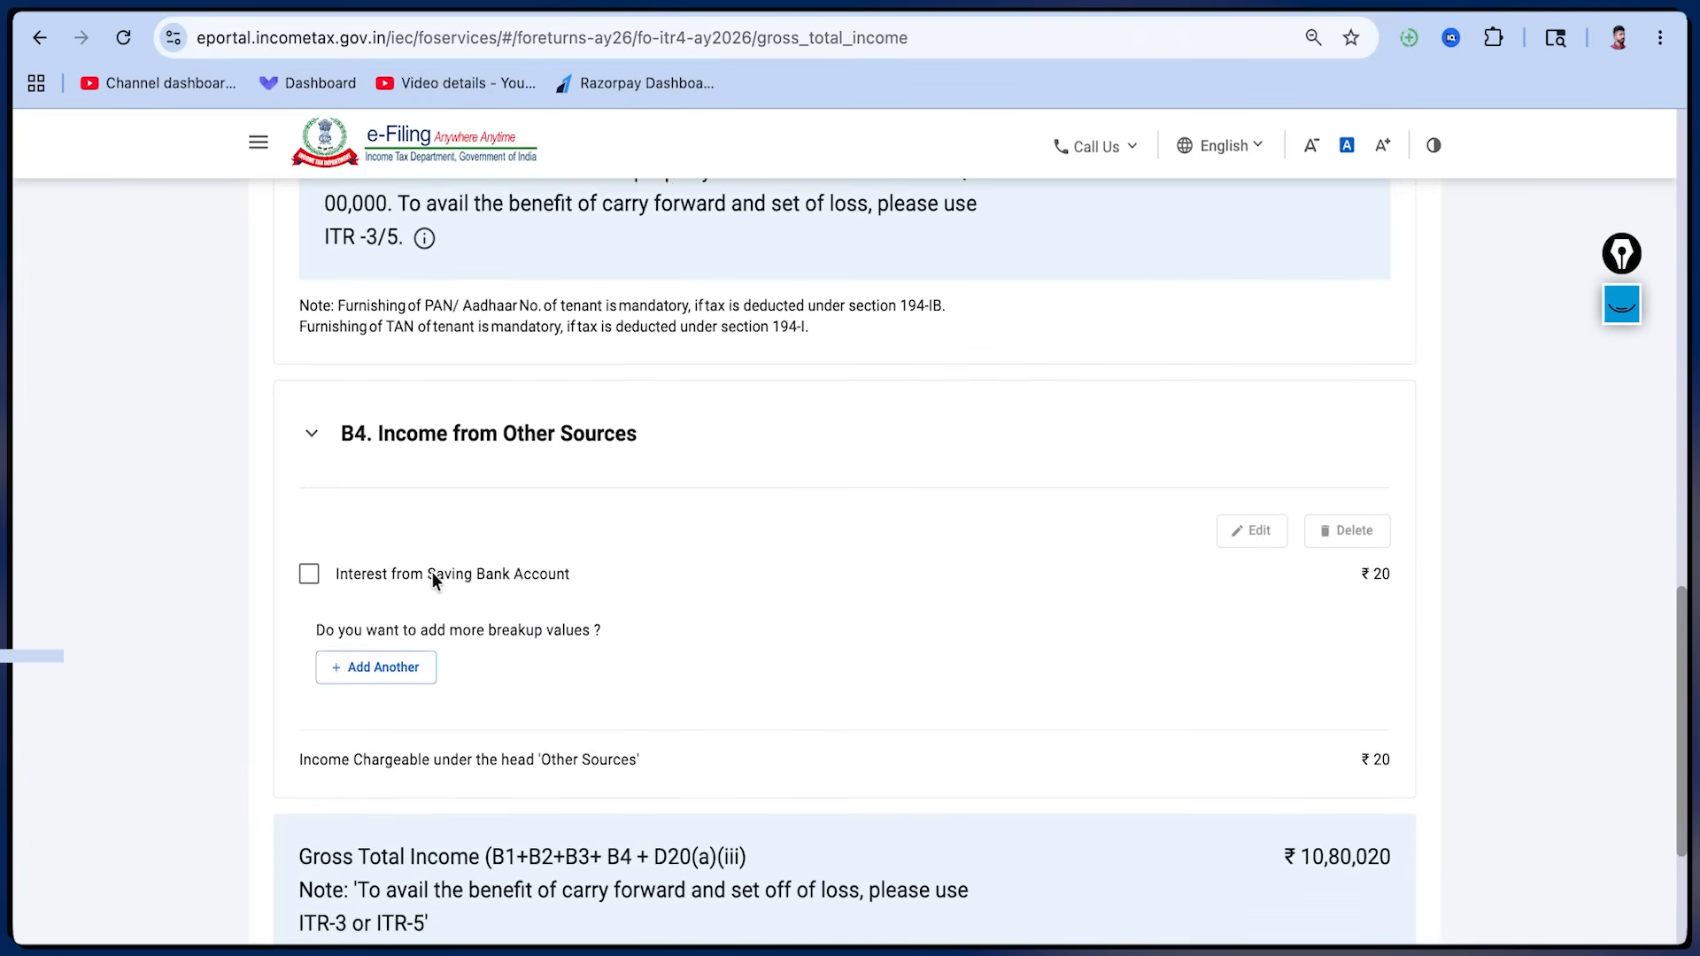
{"action": "left_click", "coordinate": [373, 675]}
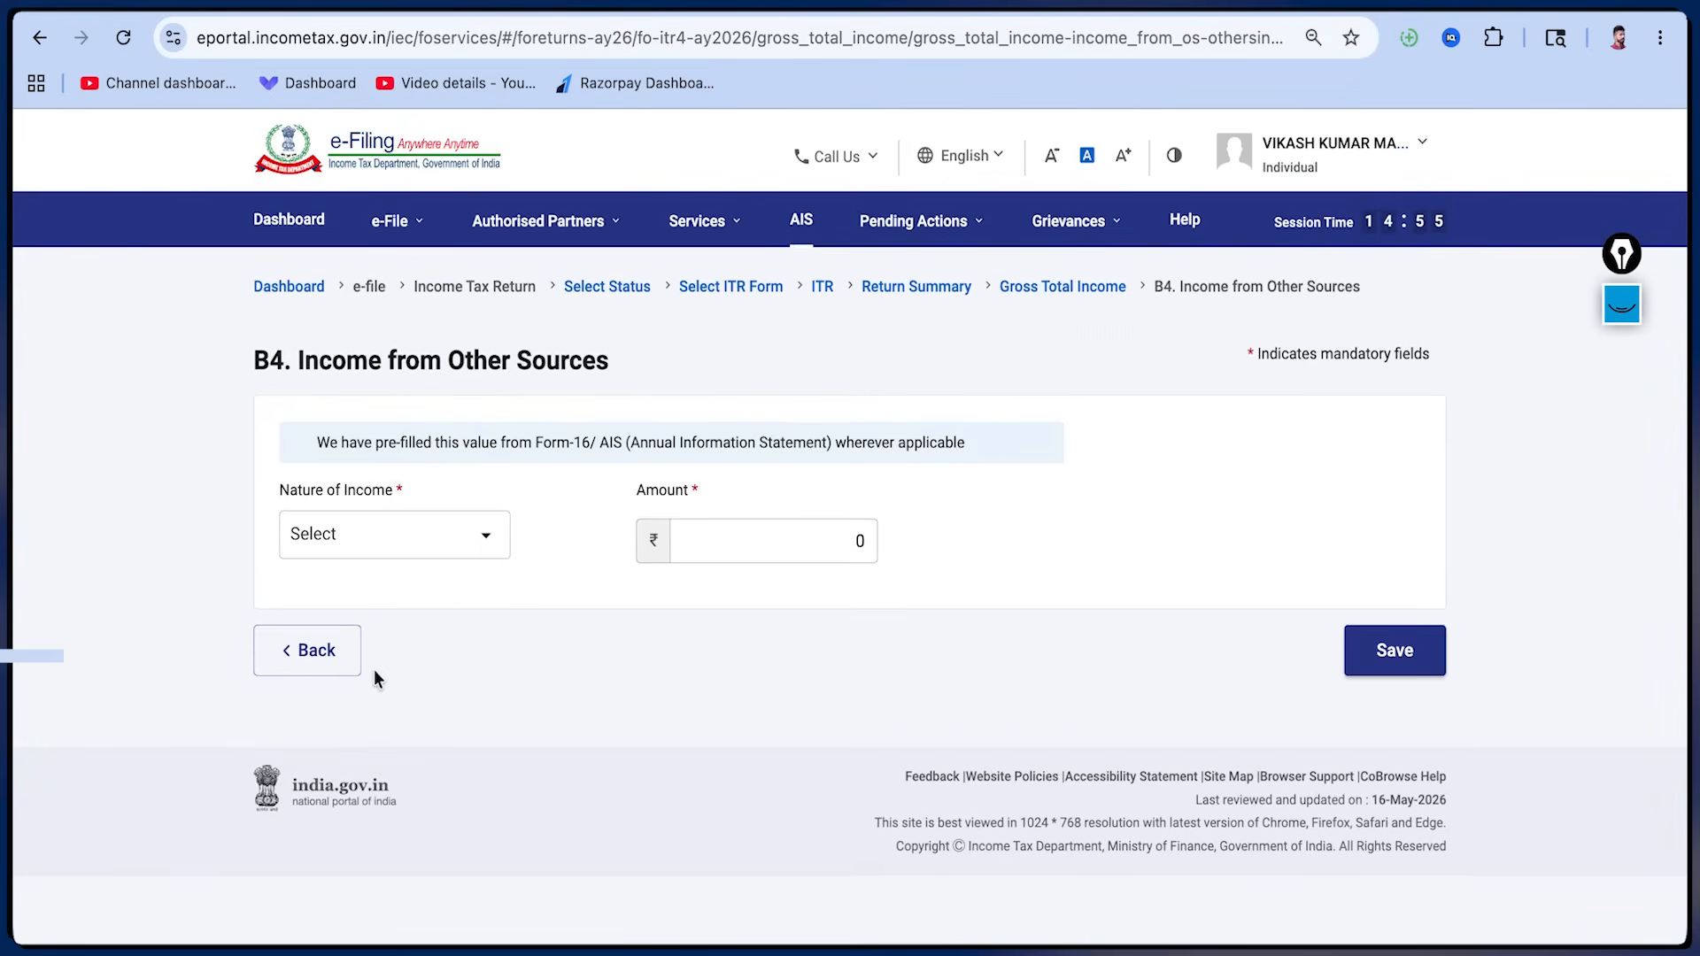
{"action": "left_click", "coordinate": [373, 551]}
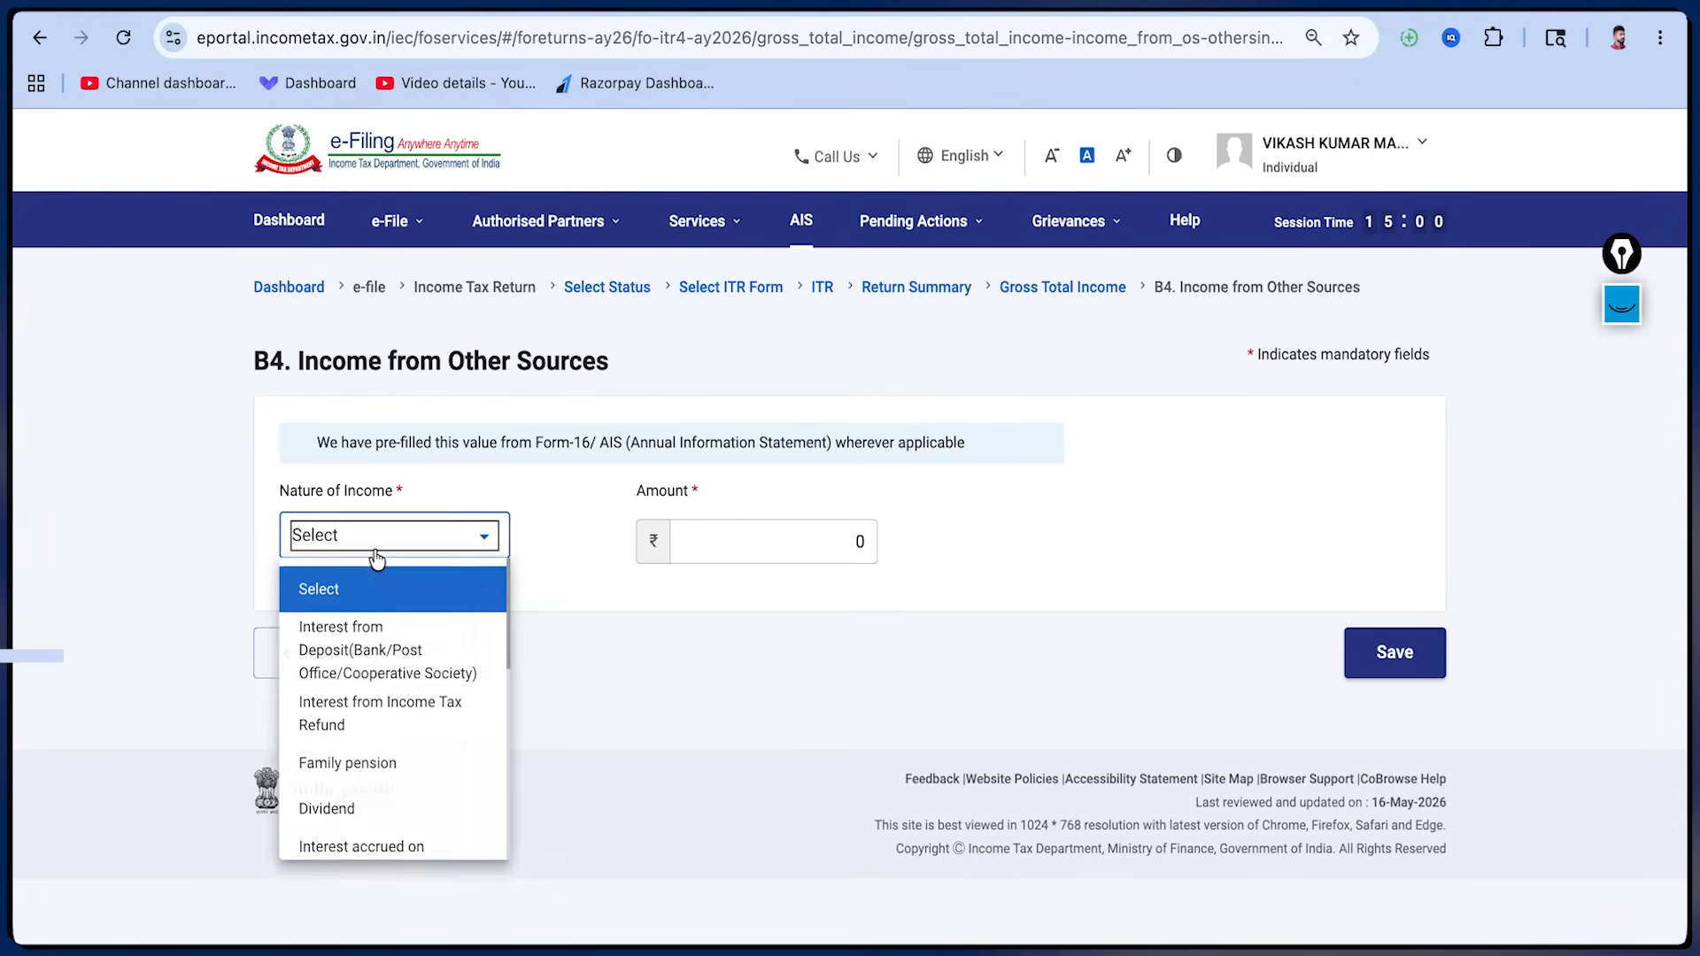
{"action": "left_click", "coordinate": [396, 673]}
{"action": "left_click", "coordinate": [713, 536]}
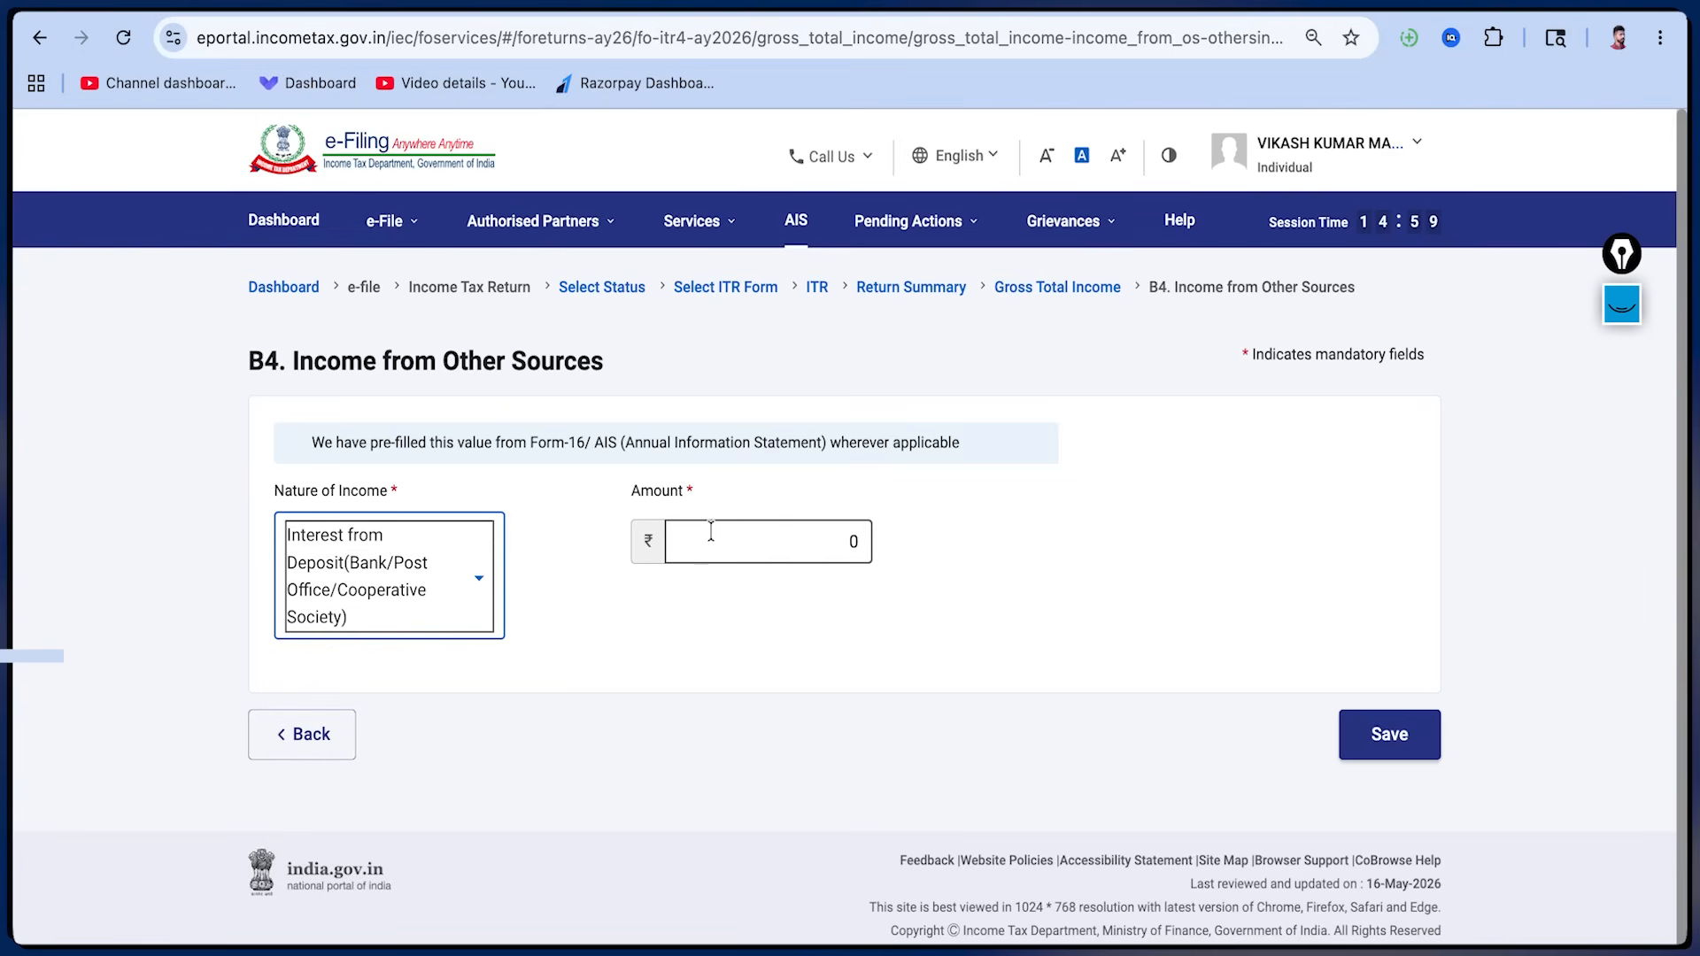
{"action": "type", "text": "1000"}
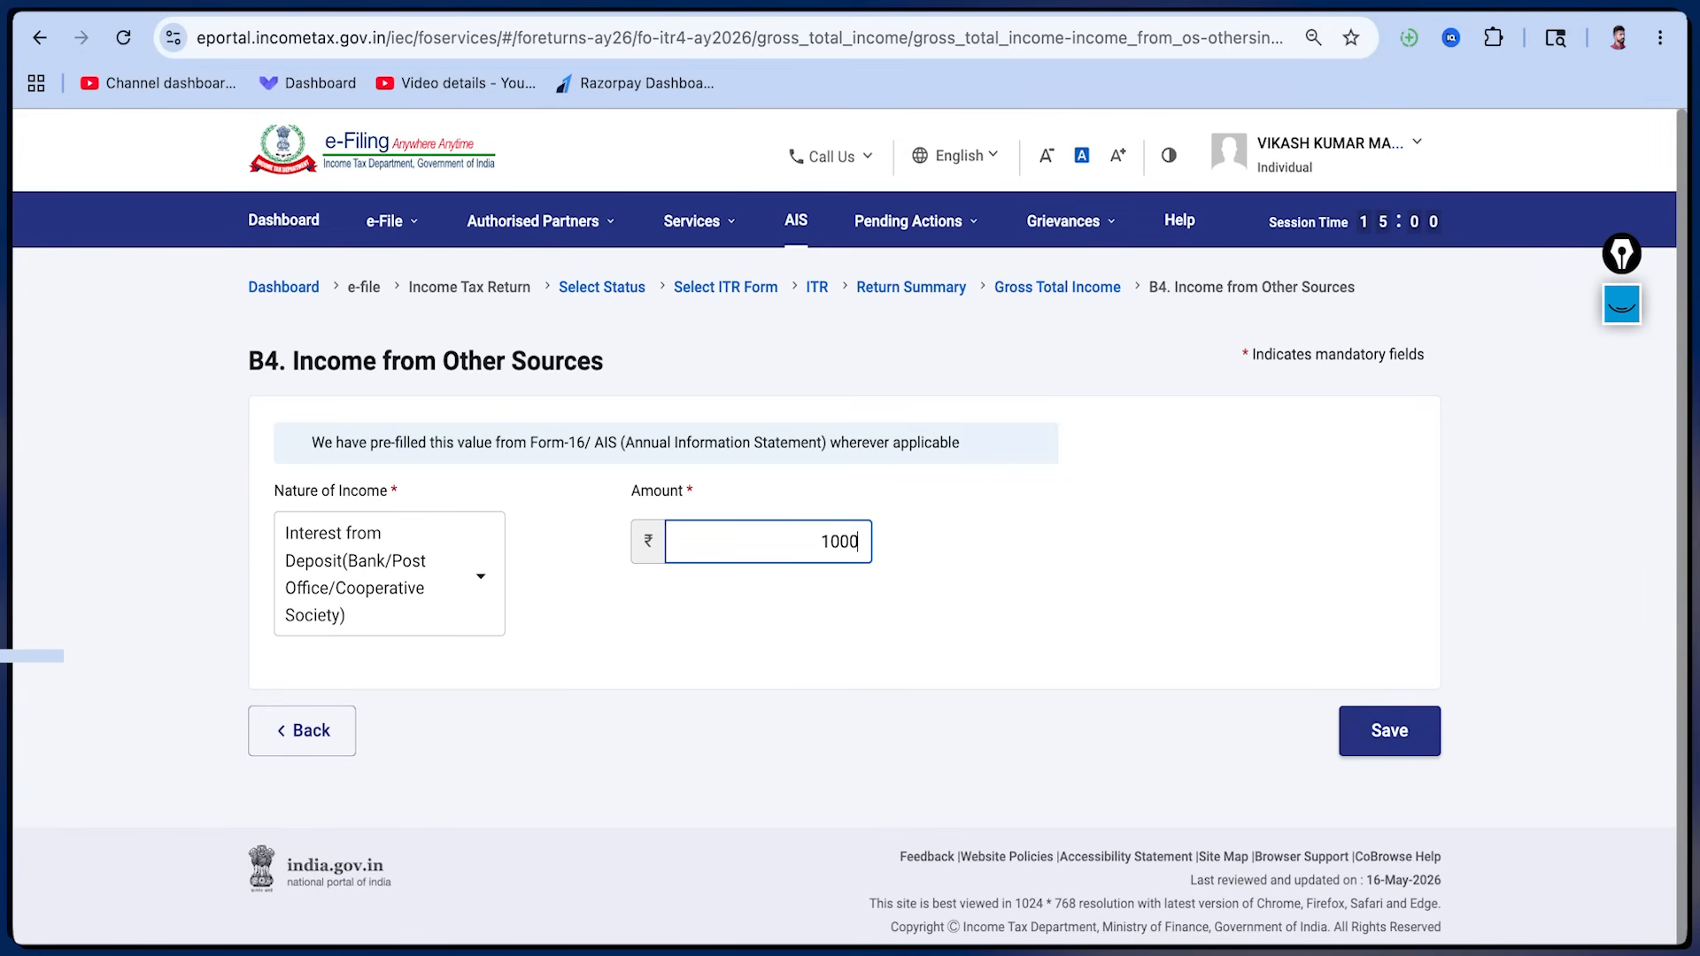
{"action": "left_click", "coordinate": [958, 556]}
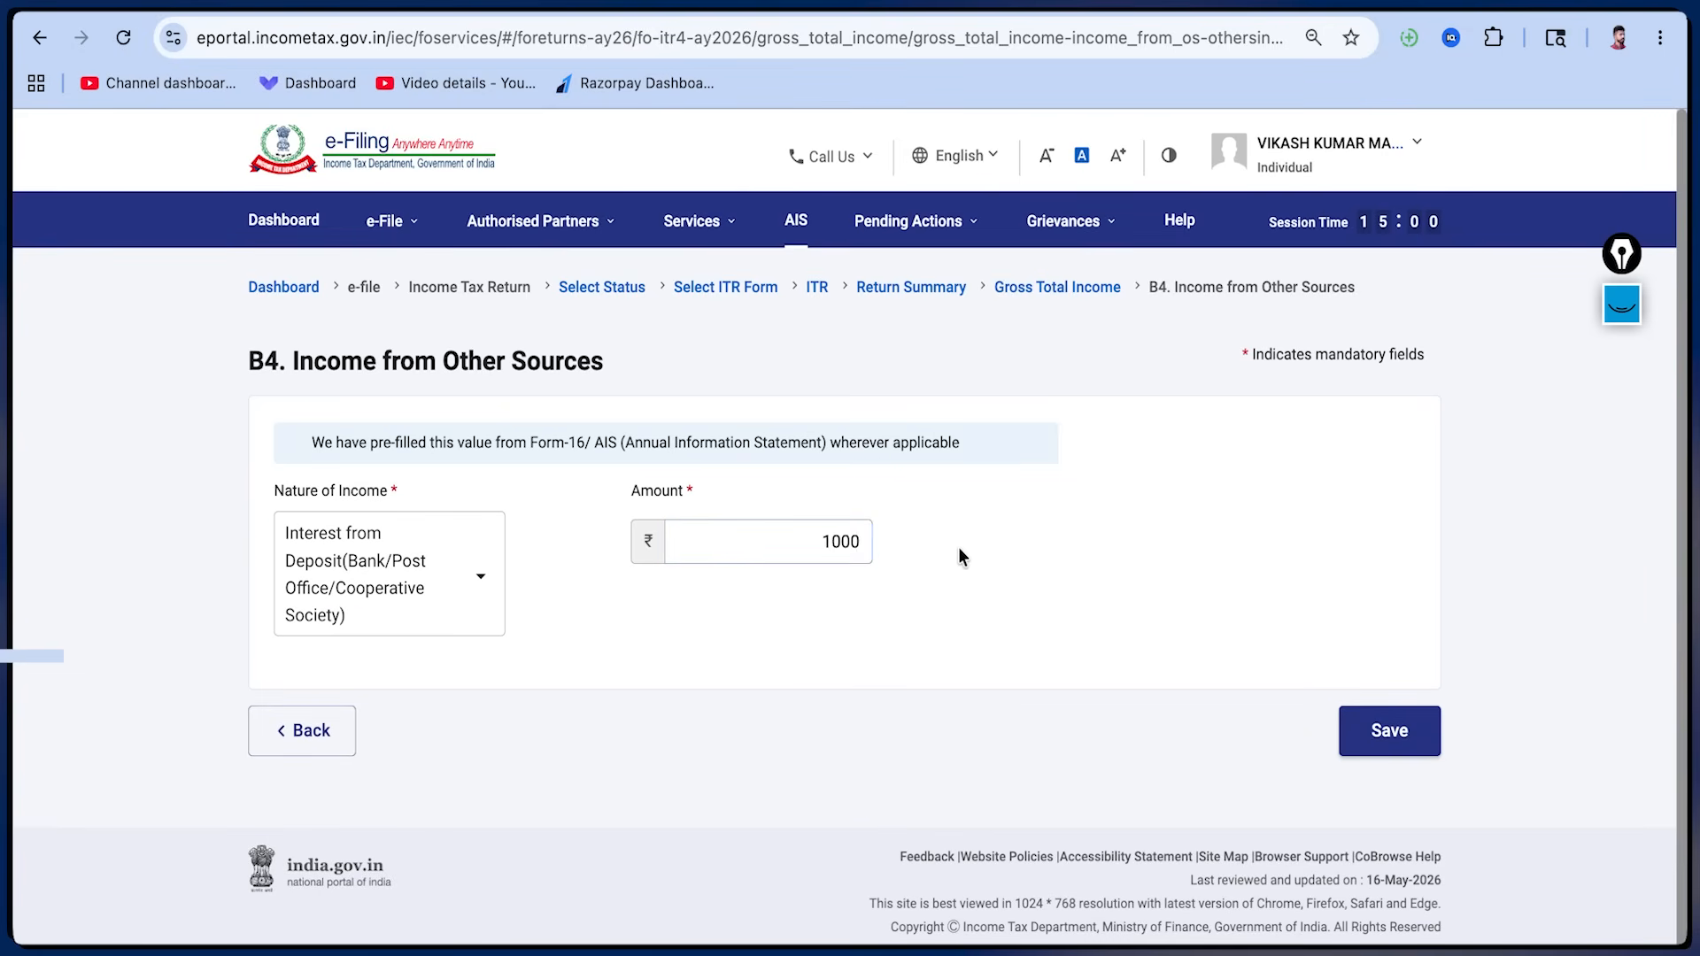
{"action": "left_click", "coordinate": [1379, 721]}
- Confirm the Gross Total Income schedule and open the Disclosure Exempt Income schedule
{"action": "scroll", "coordinate": [1045, 687], "scroll_direction": "down", "scroll_amount": 5}
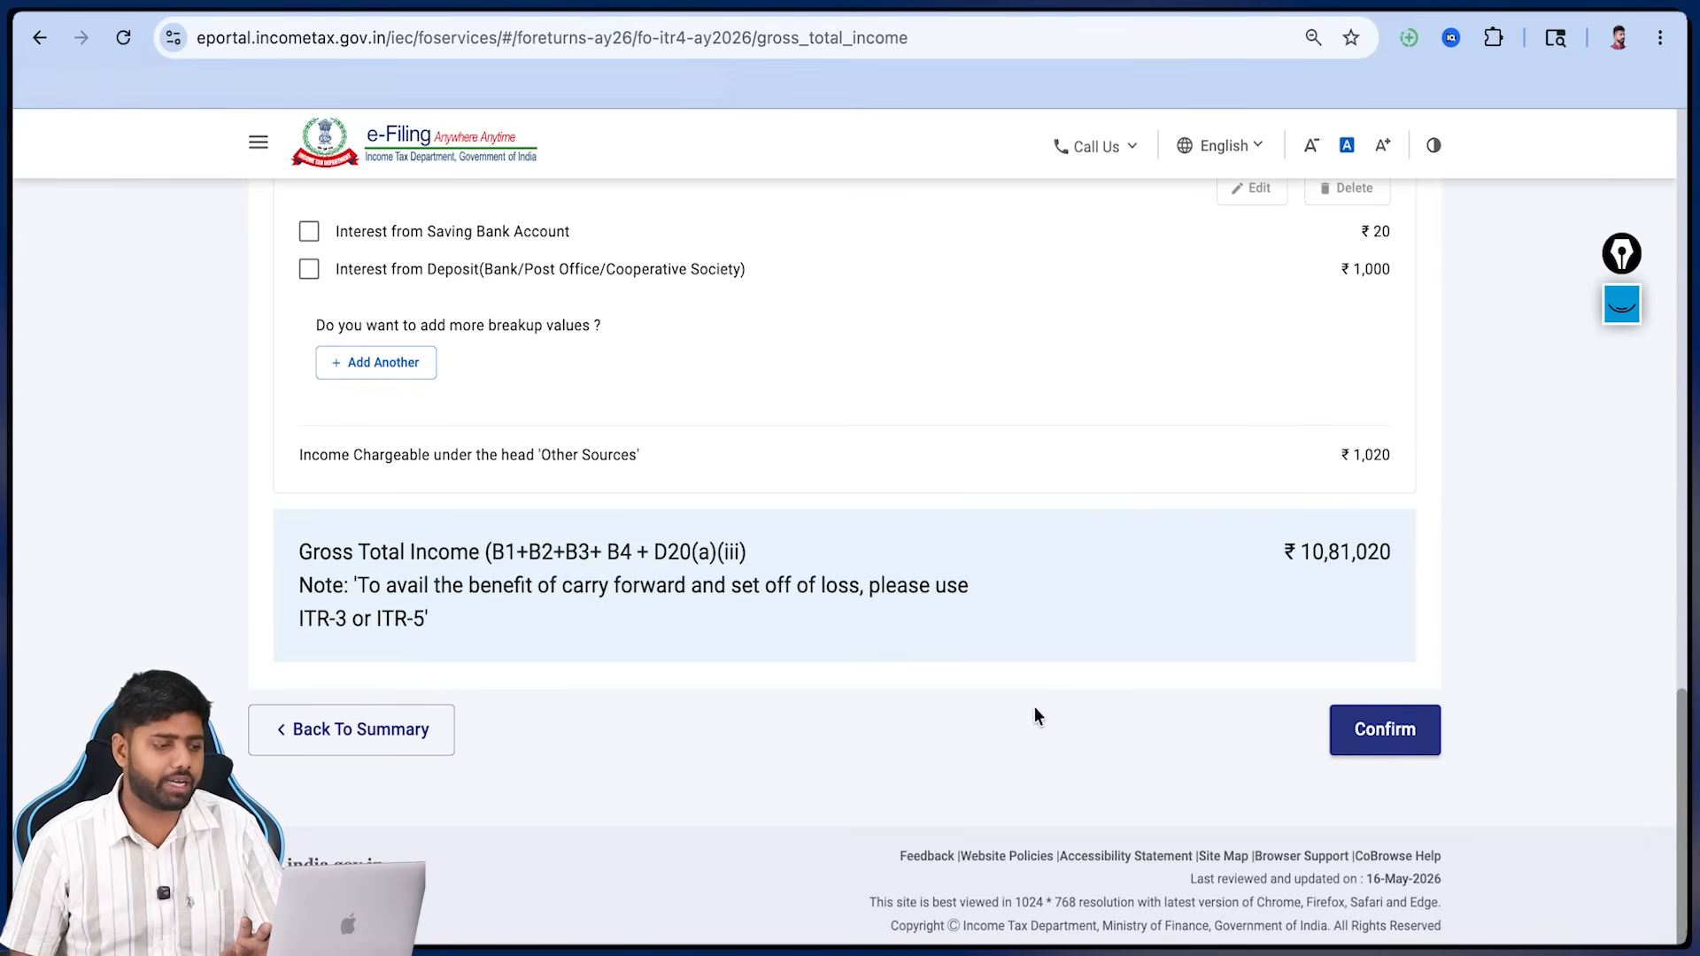
{"action": "left_click", "coordinate": [1350, 722]}
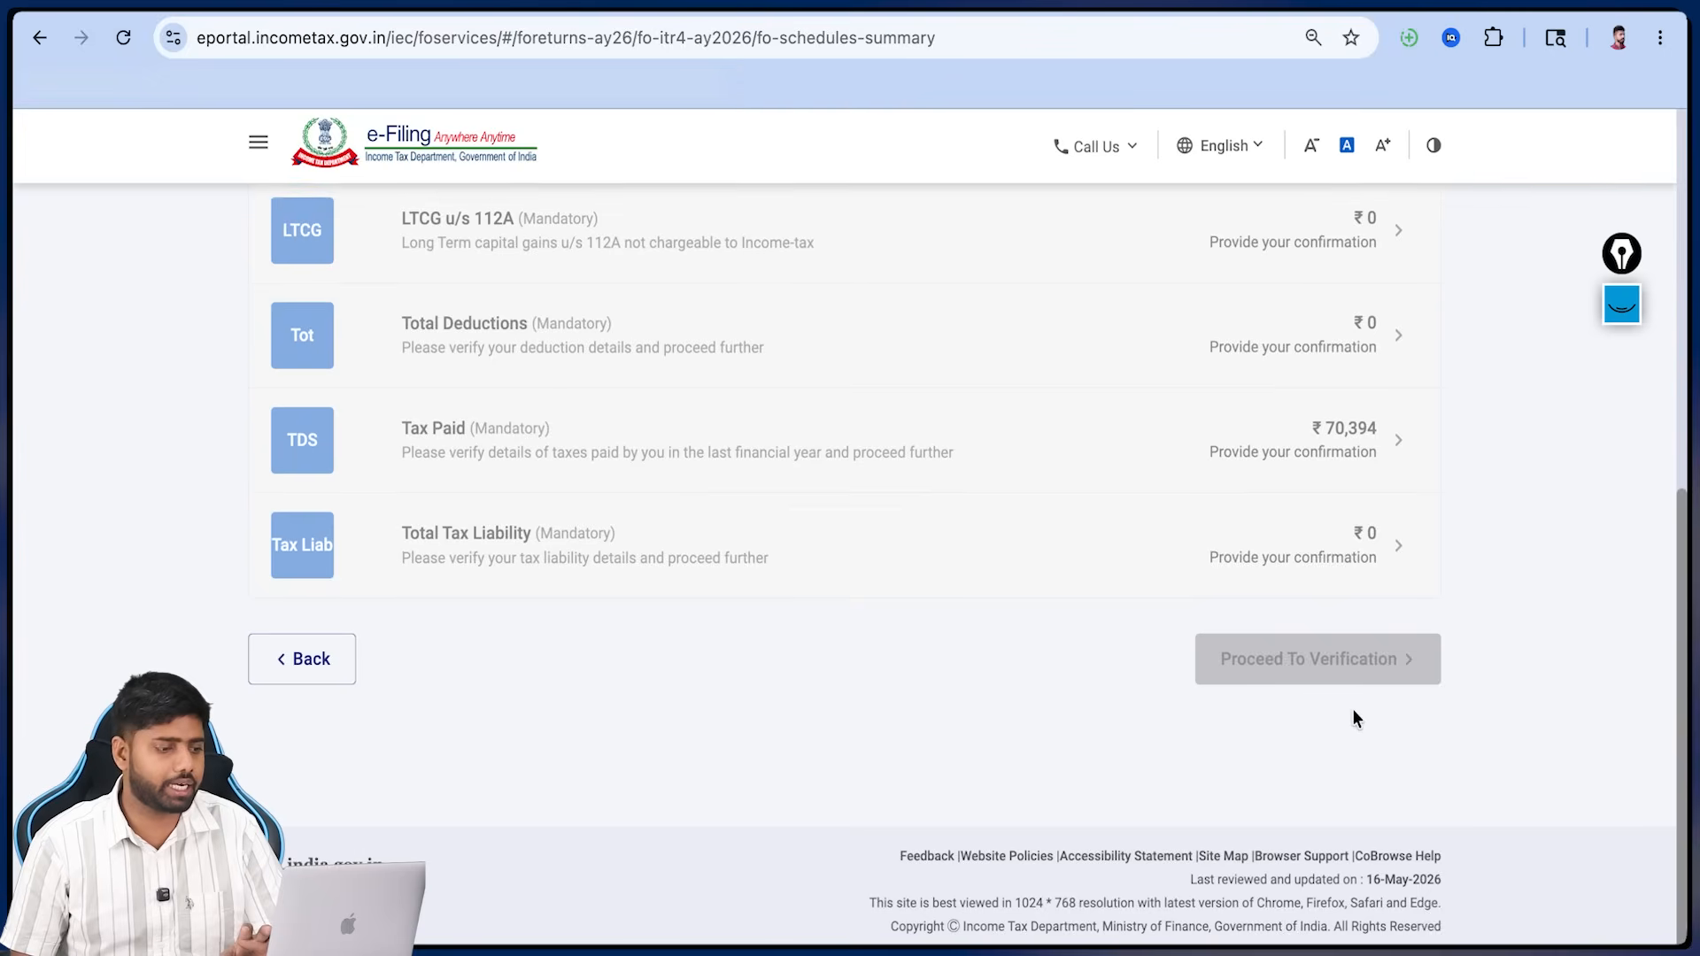
{"action": "scroll", "coordinate": [938, 347], "scroll_direction": "up", "scroll_amount": 3}
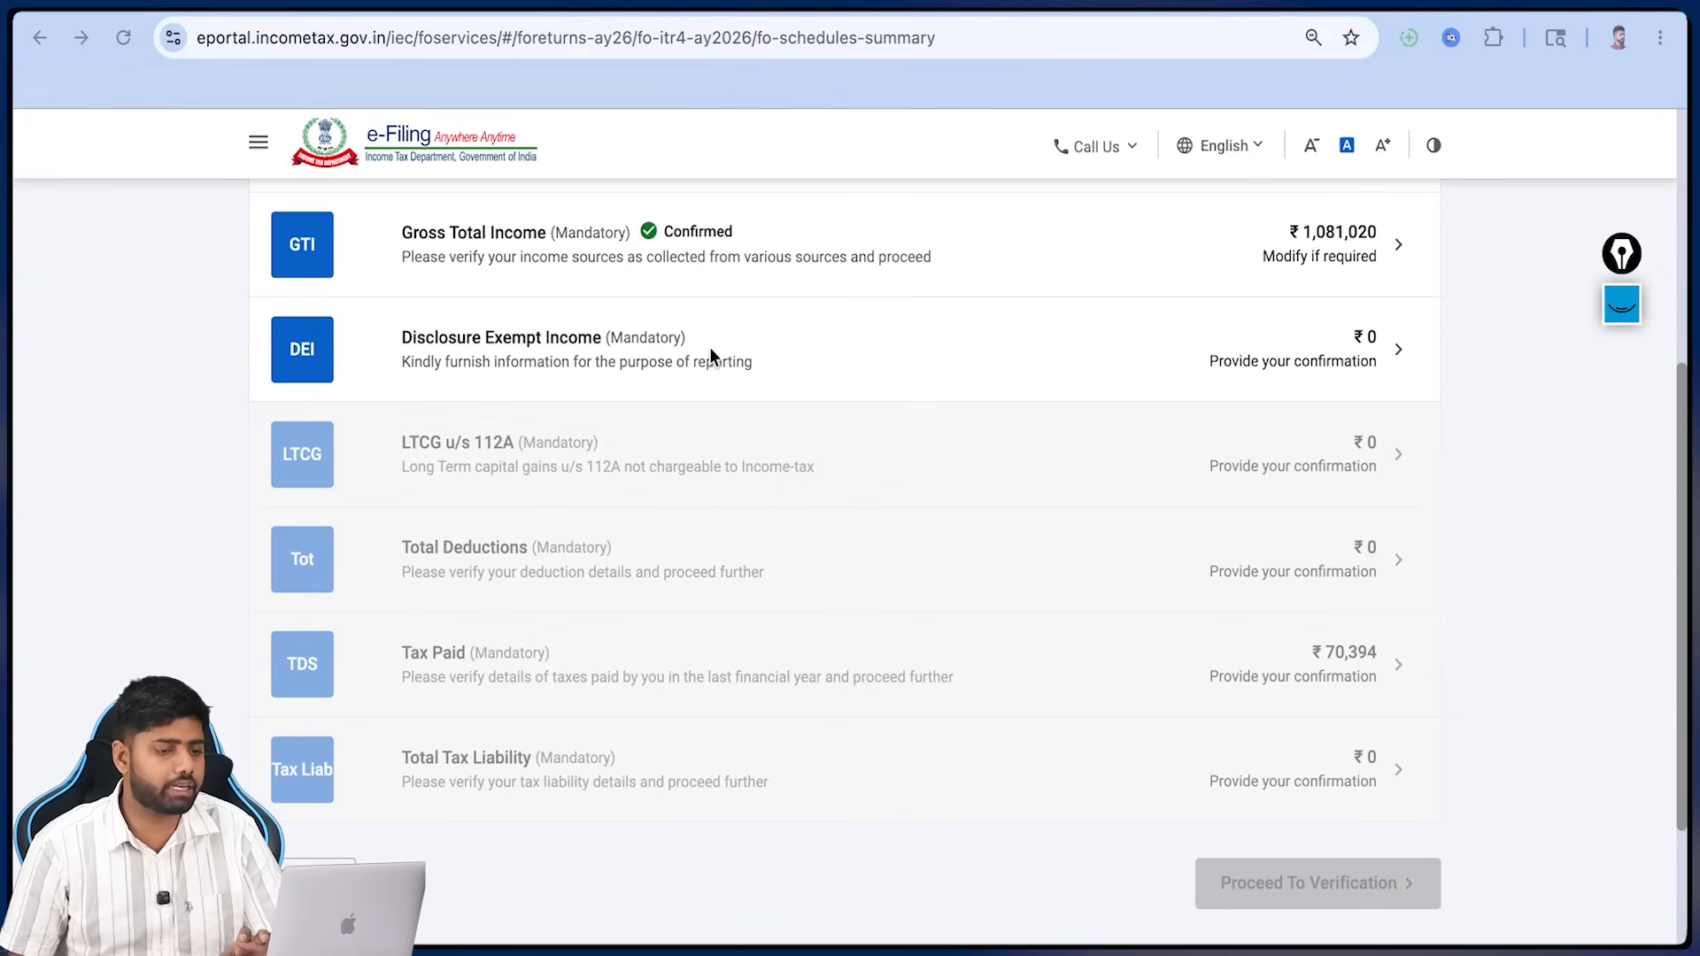
{"action": "left_click", "coordinate": [873, 353]}
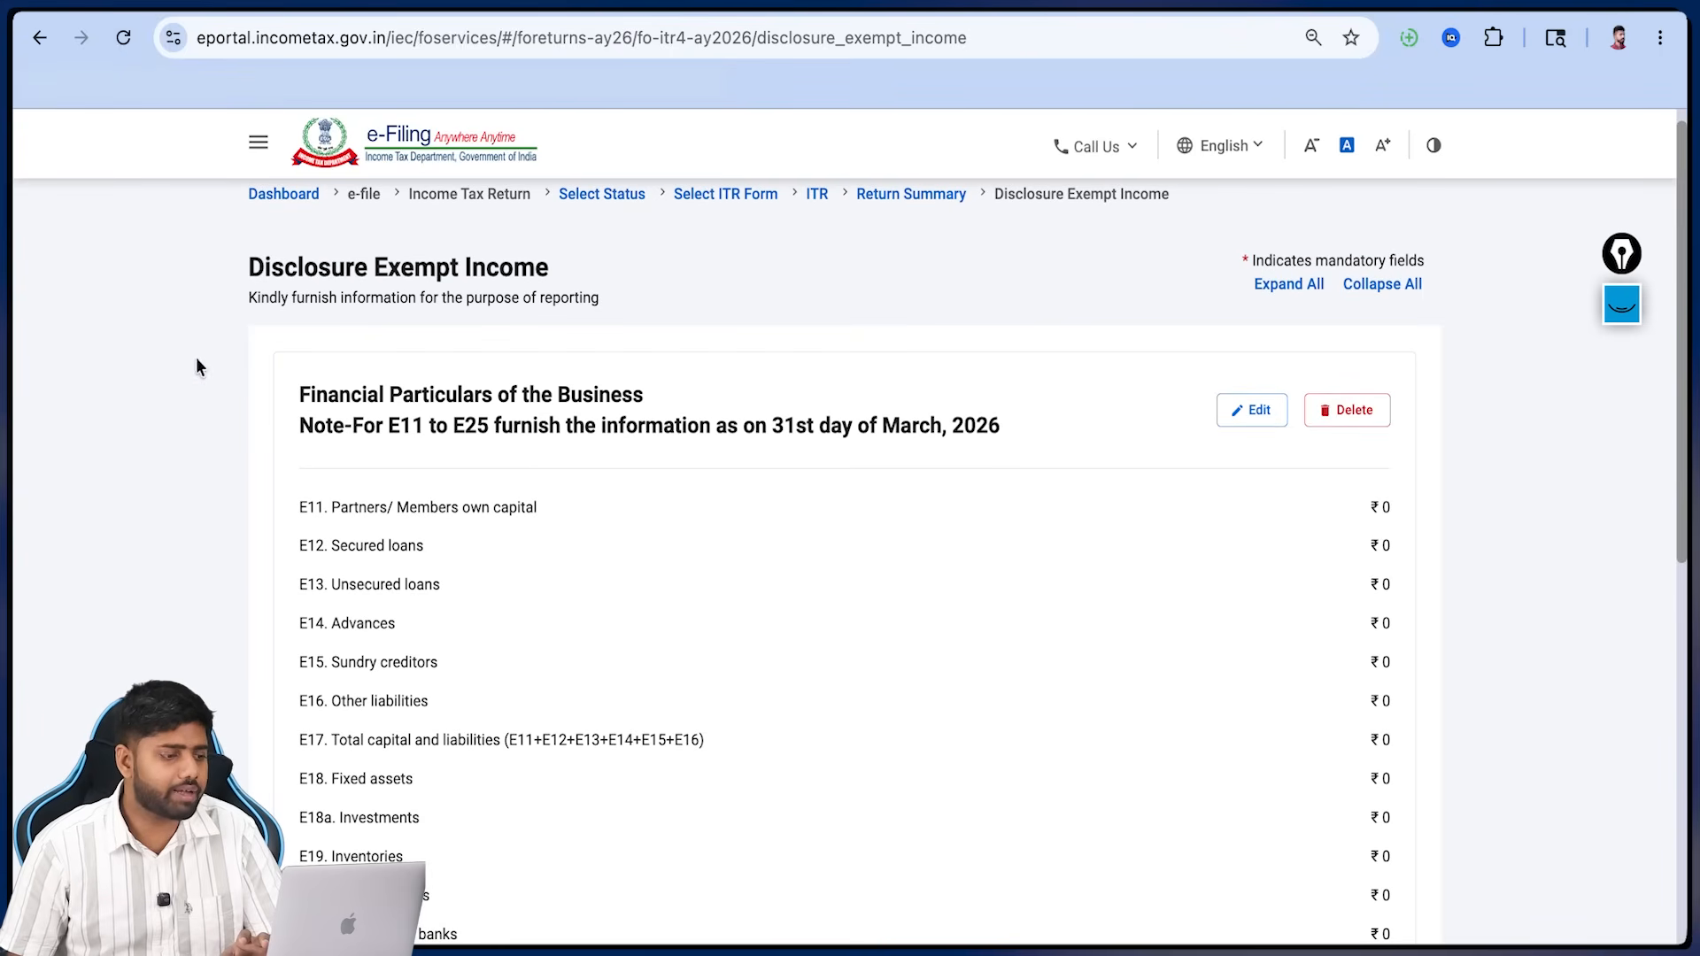
- Review the Financial Particulars of the Business, lines E11 to E25, and the note on which fields are mandatory
{"action": "triple_click", "coordinate": [421, 394]}
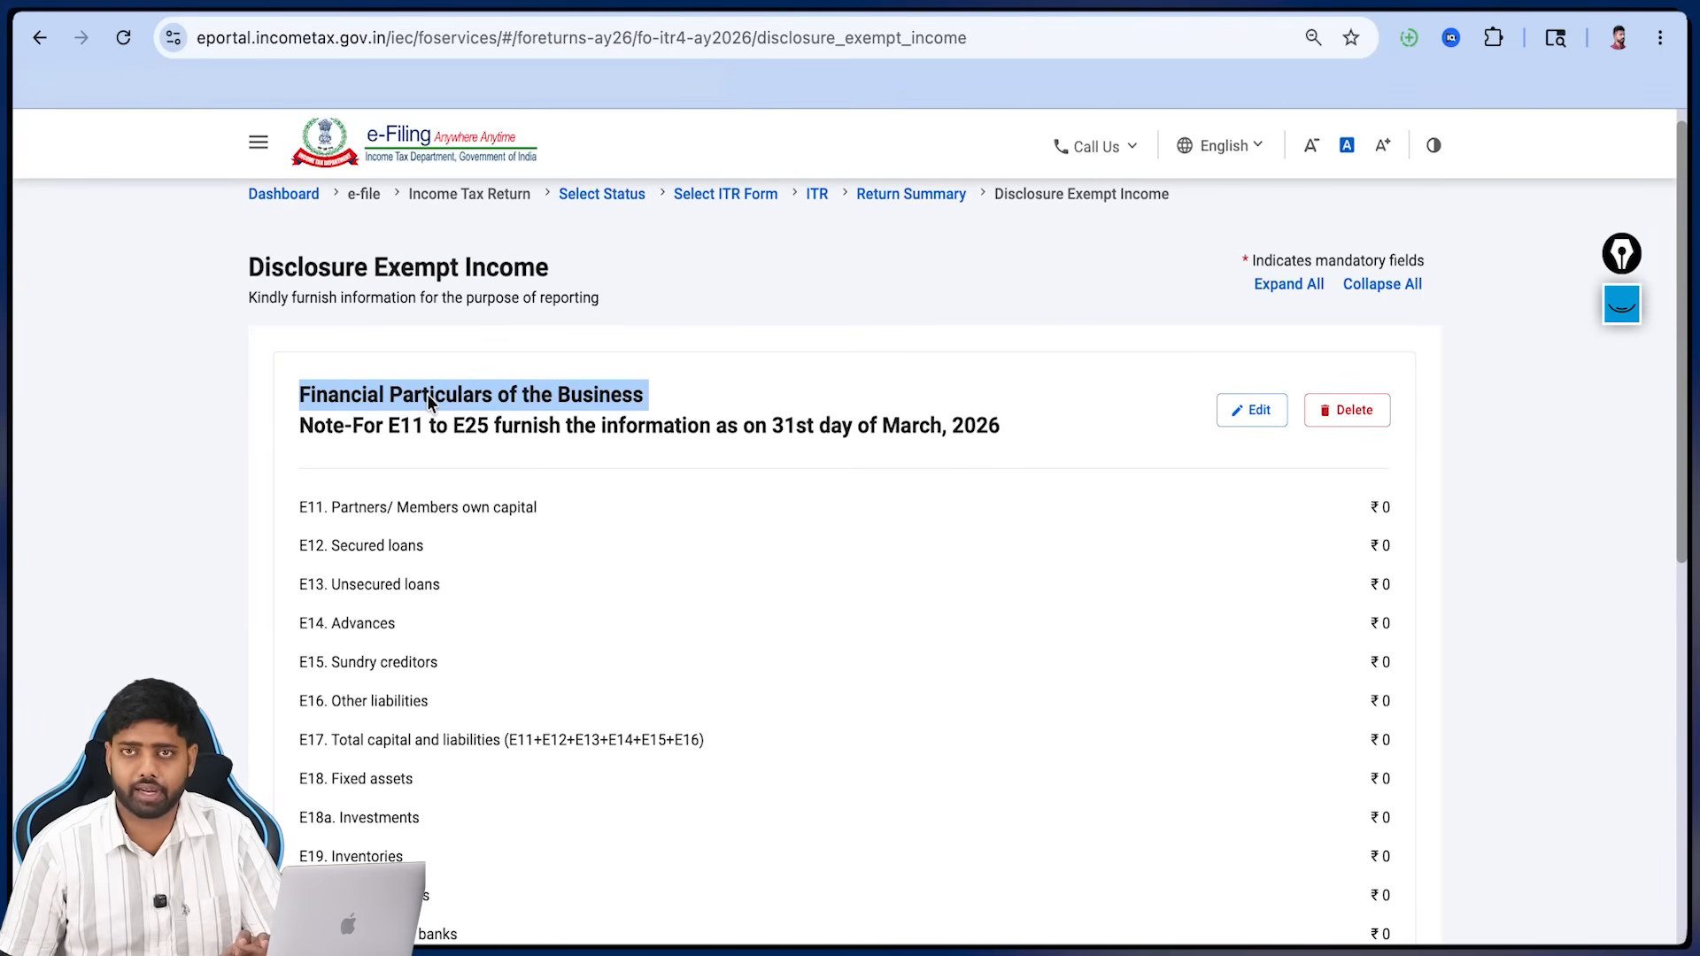
{"action": "left_click", "coordinate": [427, 395]}
{"action": "triple_click", "coordinate": [427, 395]}
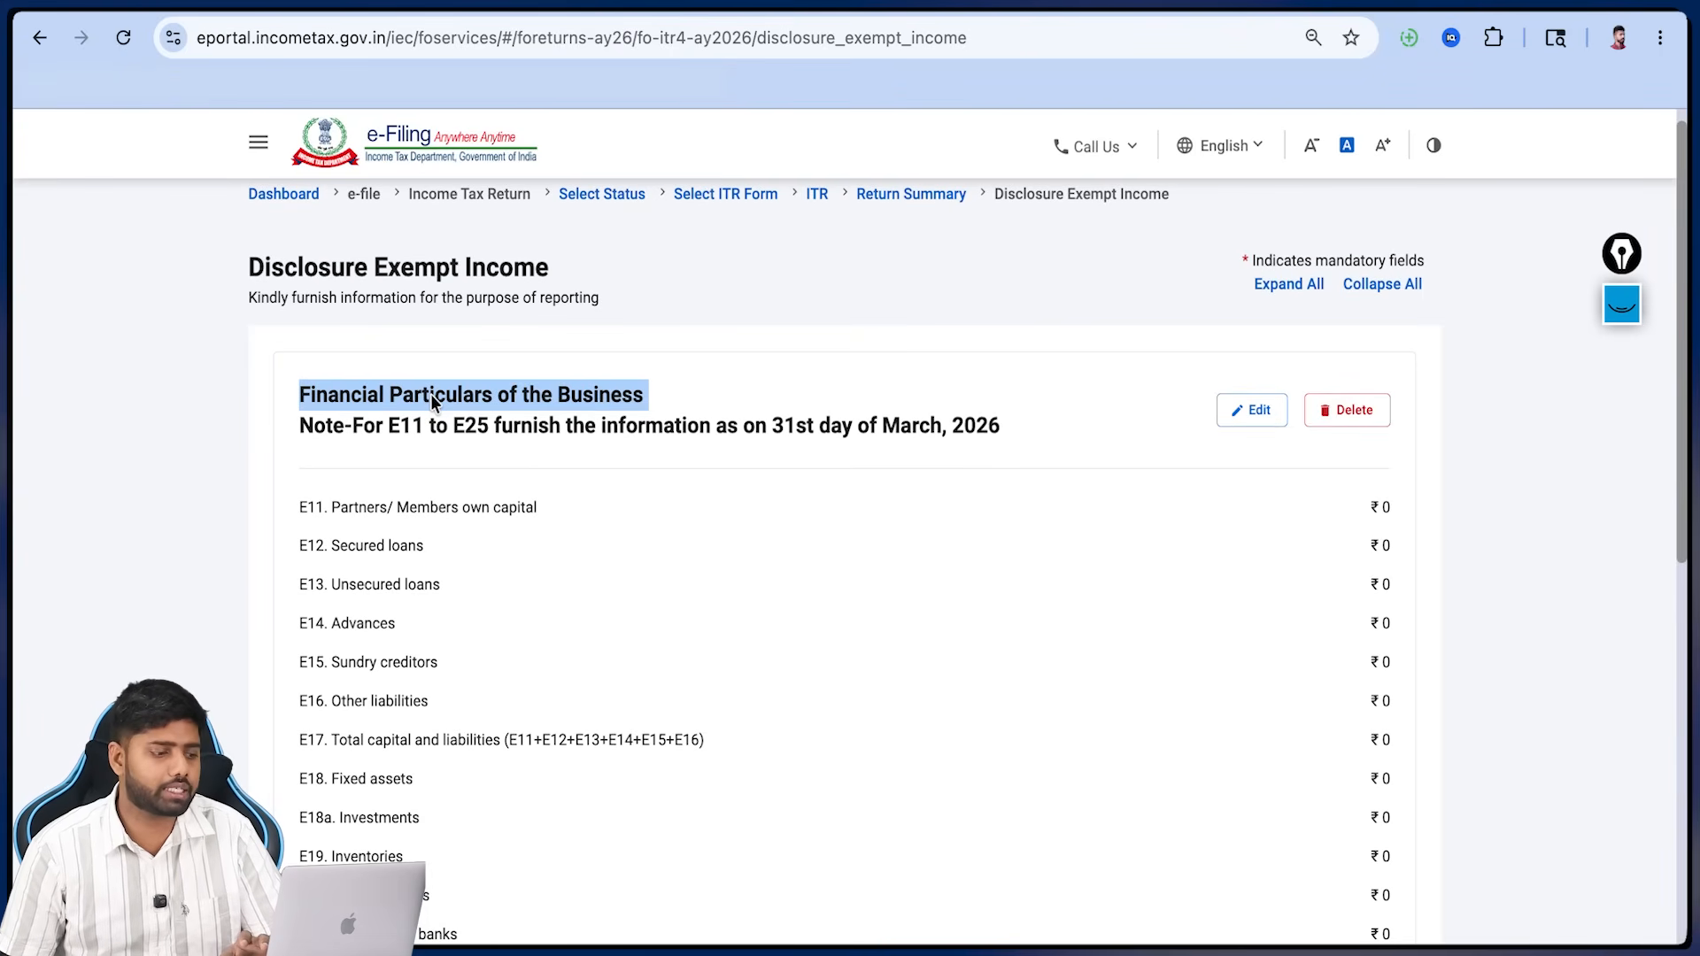
{"action": "left_click", "coordinate": [430, 395]}
{"action": "scroll", "coordinate": [441, 575], "scroll_direction": "down", "scroll_amount": 1}
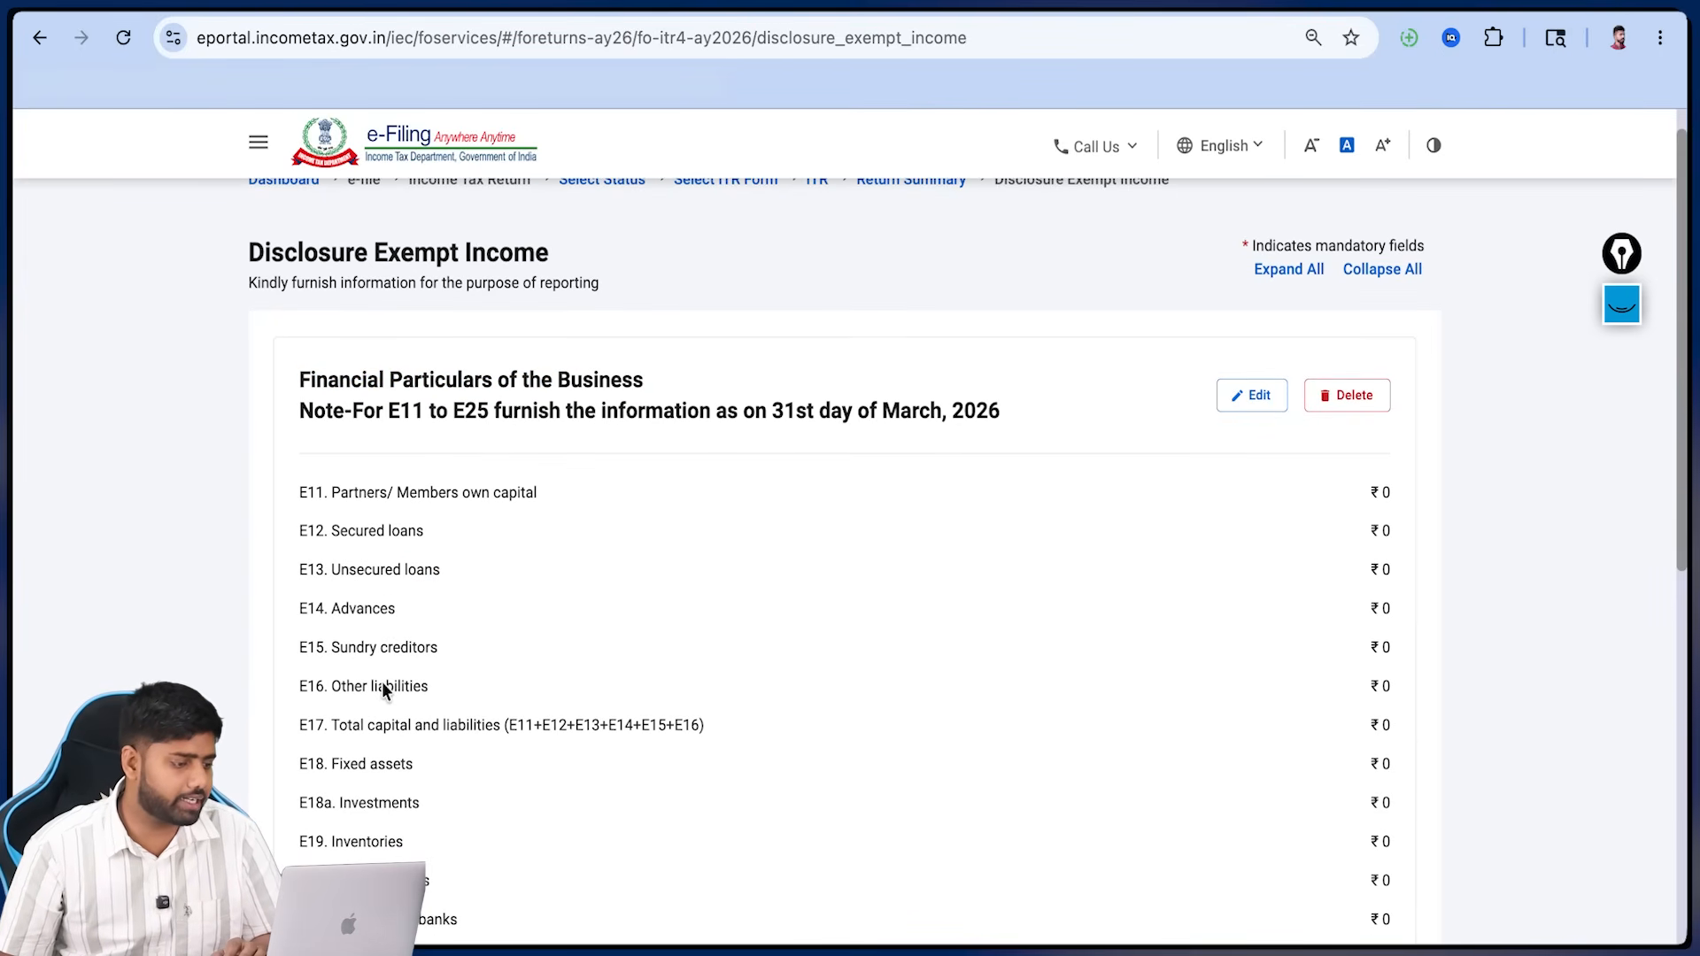
{"action": "scroll", "coordinate": [413, 683], "scroll_direction": "down", "scroll_amount": 2}
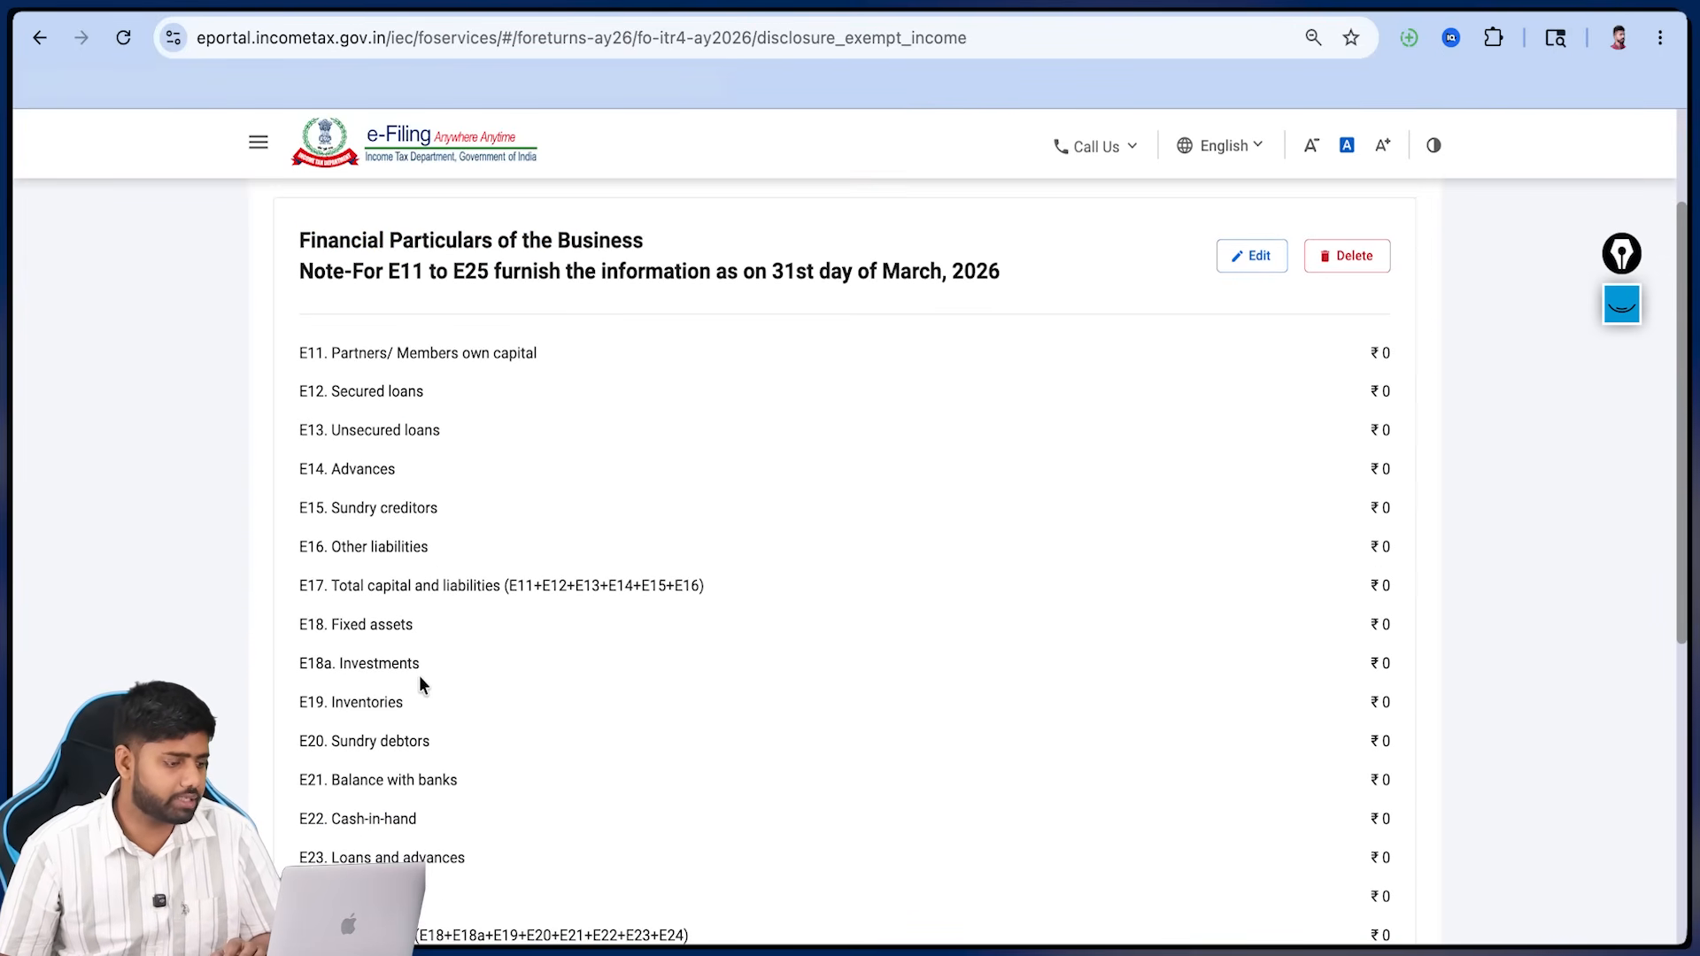
{"action": "scroll", "coordinate": [420, 684], "scroll_direction": "down", "scroll_amount": 1}
{"action": "triple_click", "coordinate": [429, 699]}
{"action": "double_click", "coordinate": [409, 739]}
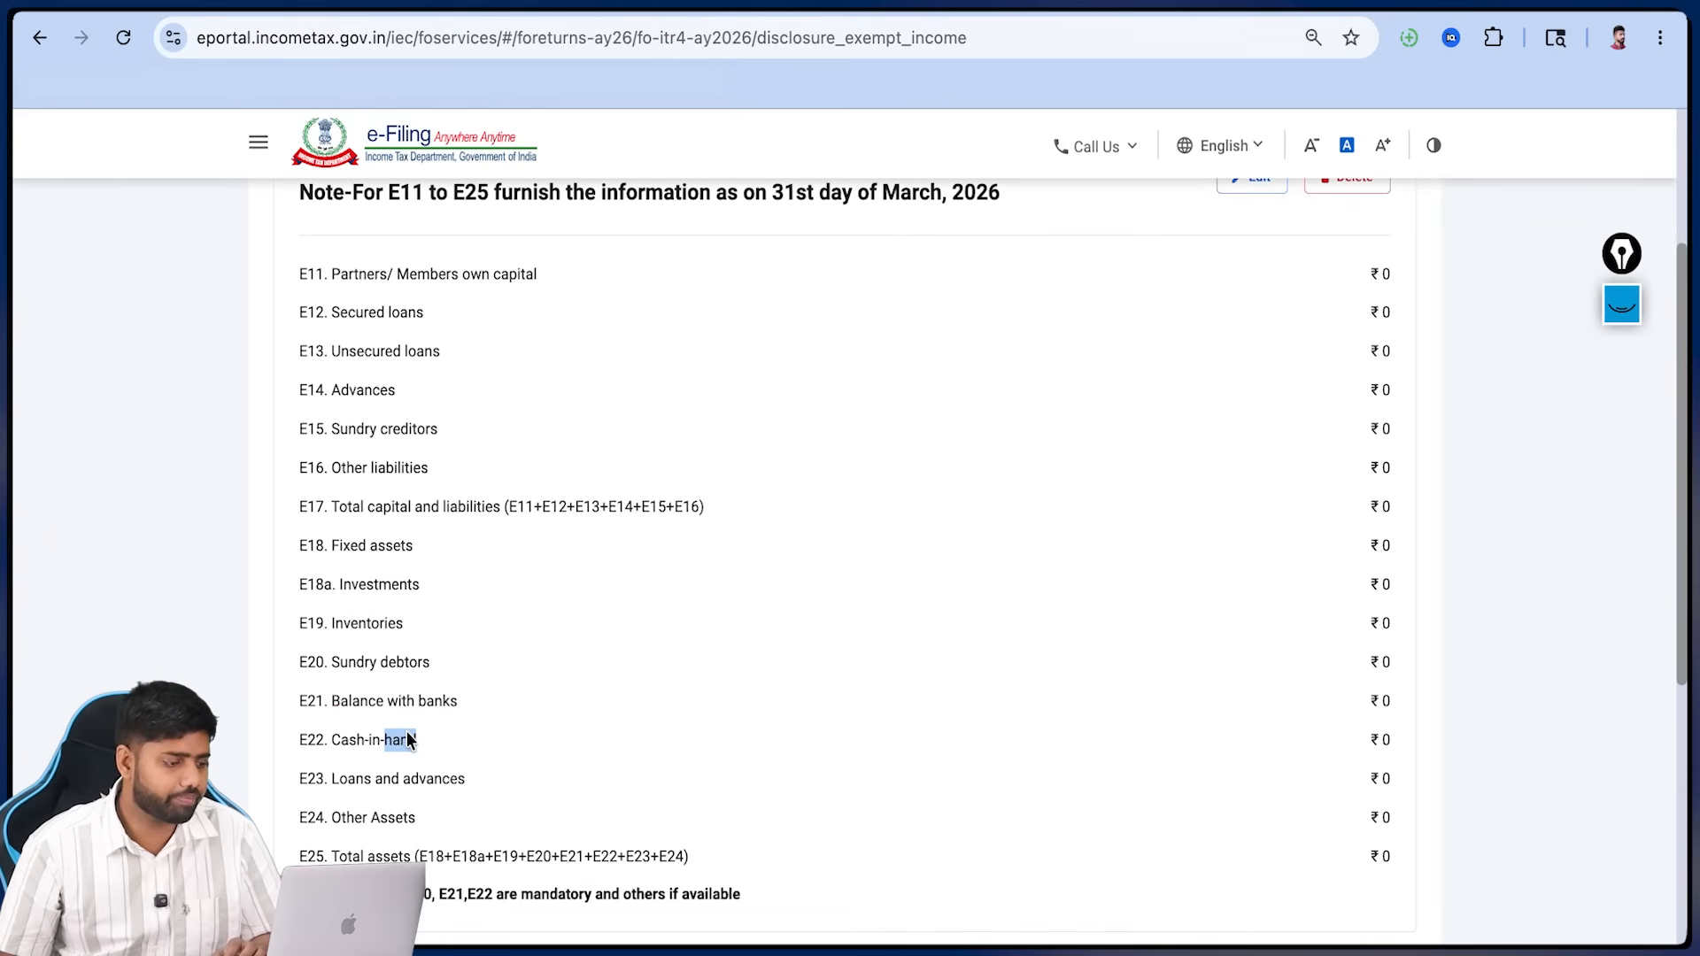
{"action": "left_click", "coordinate": [411, 725]}
{"action": "scroll", "coordinate": [412, 724], "scroll_direction": "down", "scroll_amount": 2}
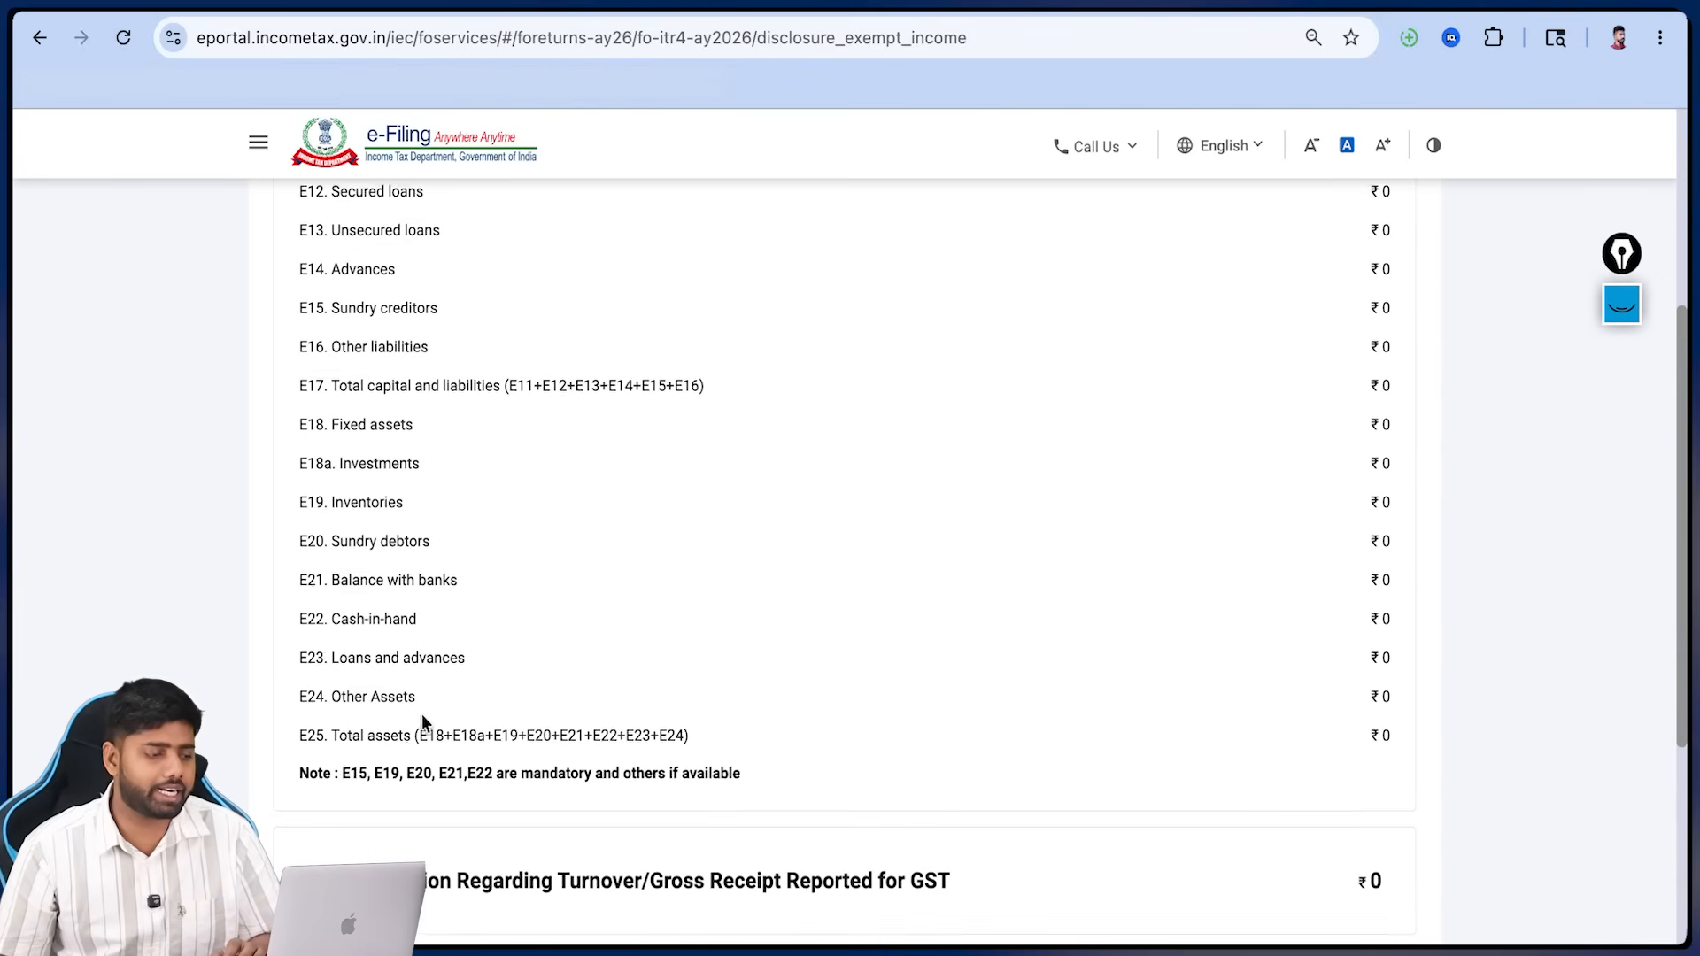
{"action": "scroll", "coordinate": [424, 699], "scroll_direction": "down", "scroll_amount": 1}
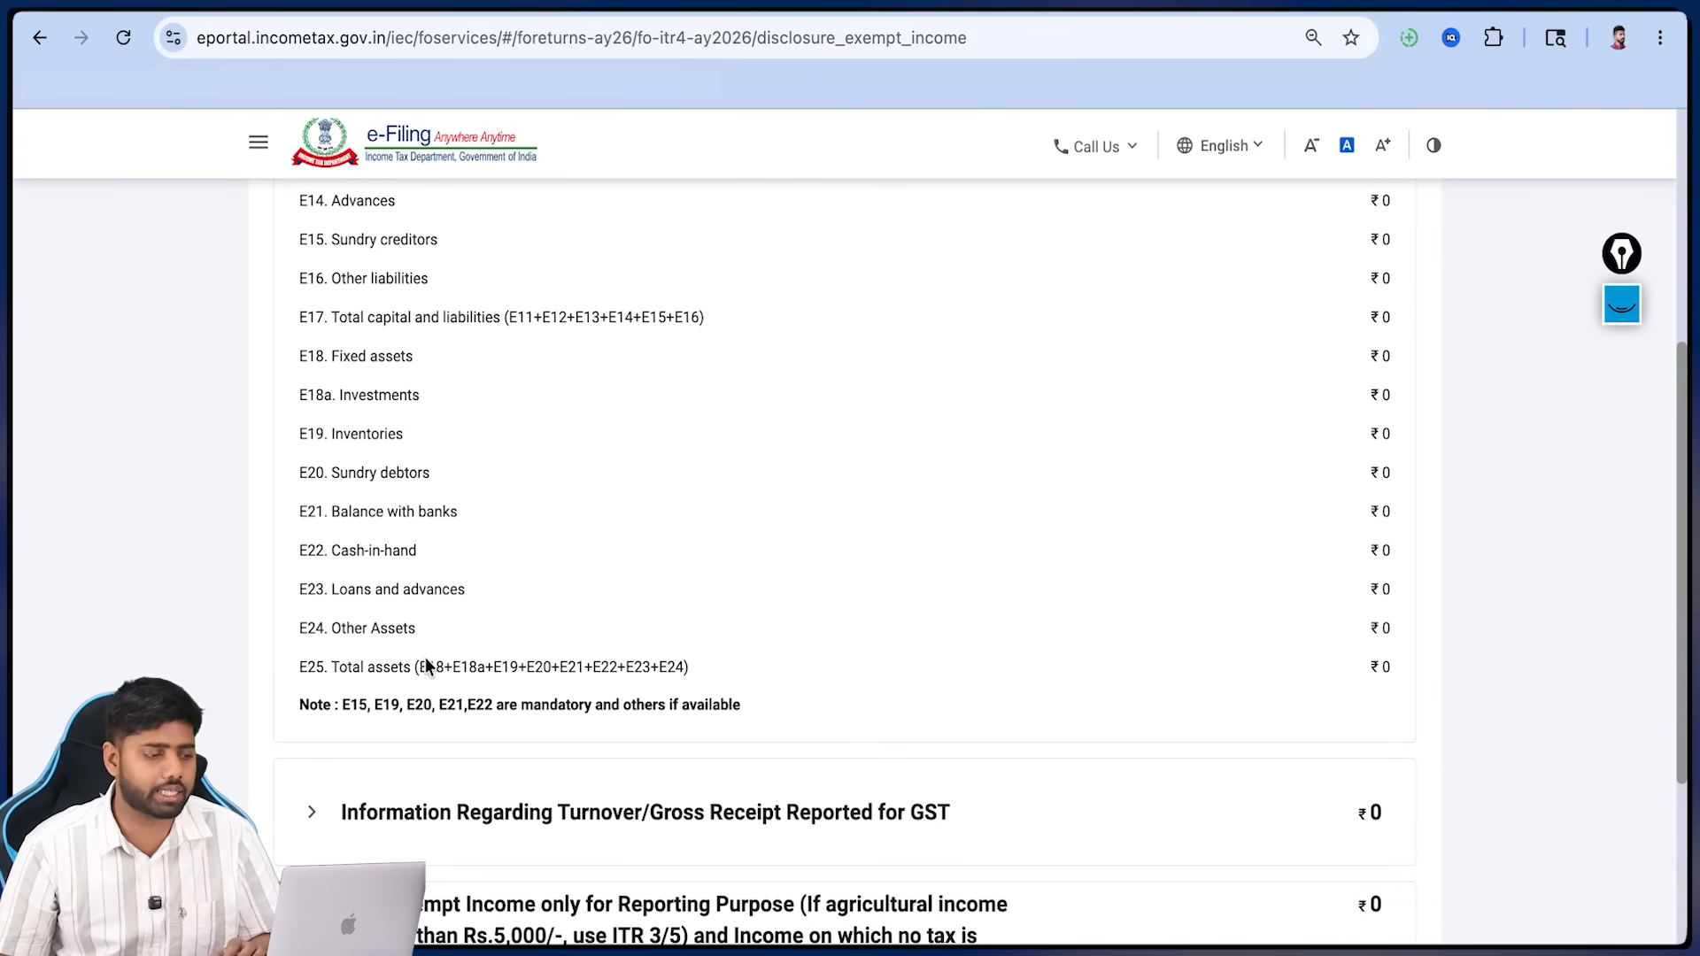
- Expand the sections for turnover/gross receipt reported for GST and D20. Exempt Income
{"action": "scroll", "coordinate": [425, 656], "scroll_direction": "down", "scroll_amount": 3}
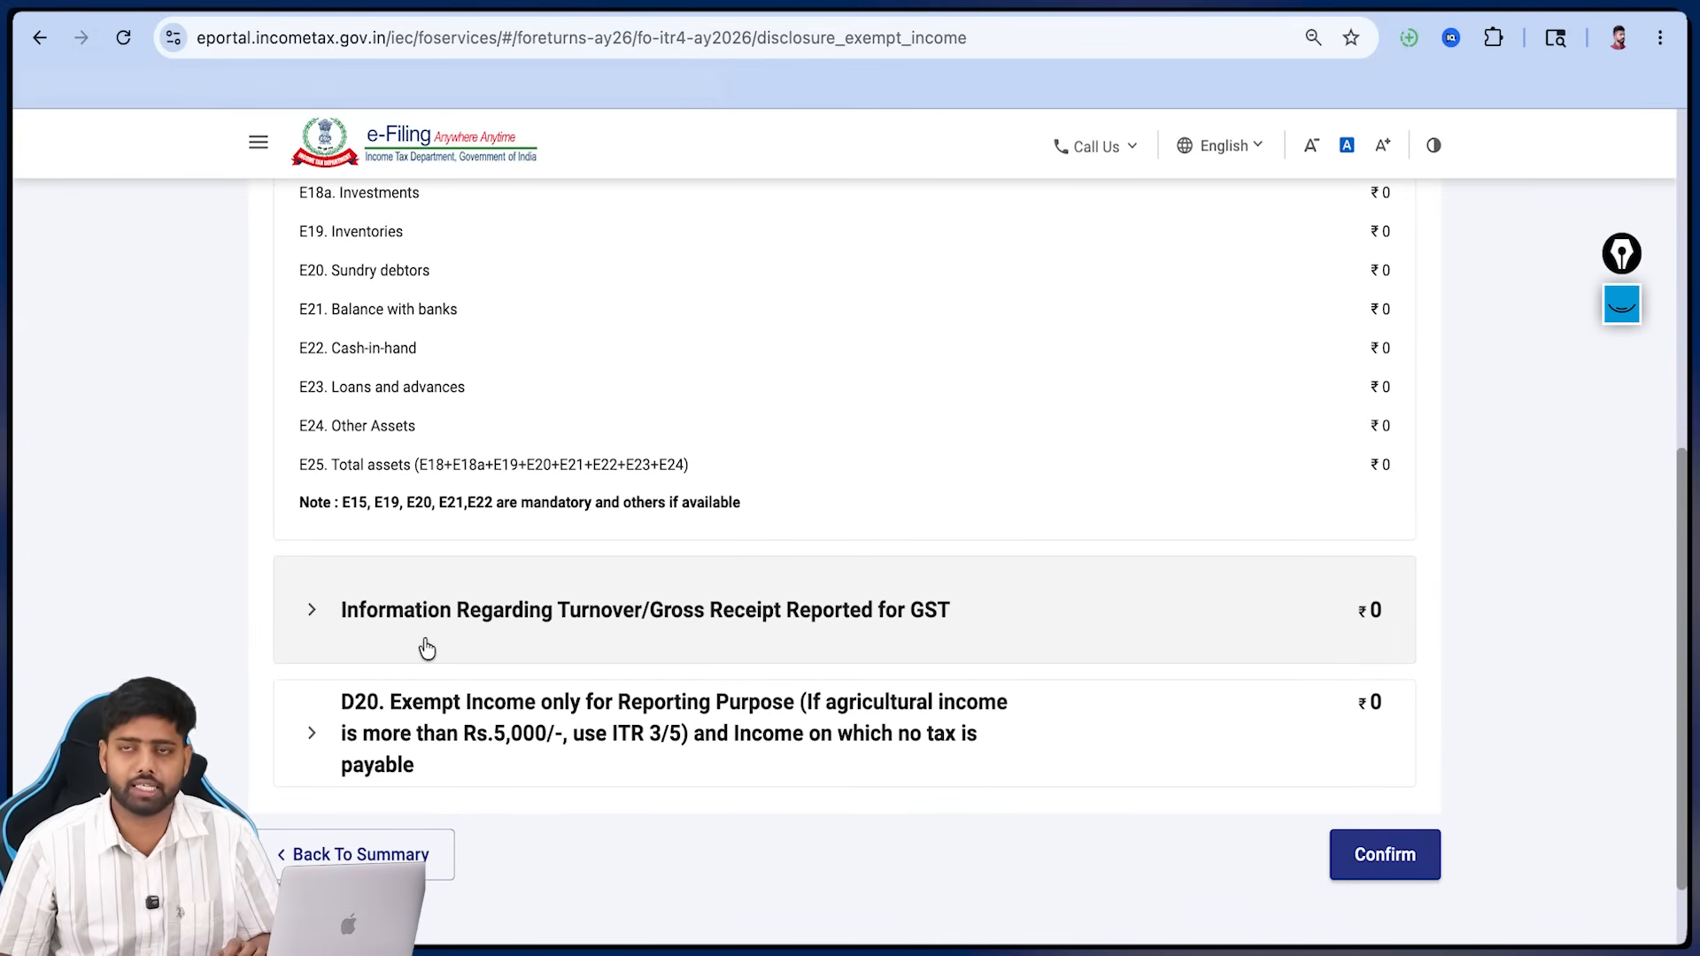
{"action": "left_click", "coordinate": [427, 646]}
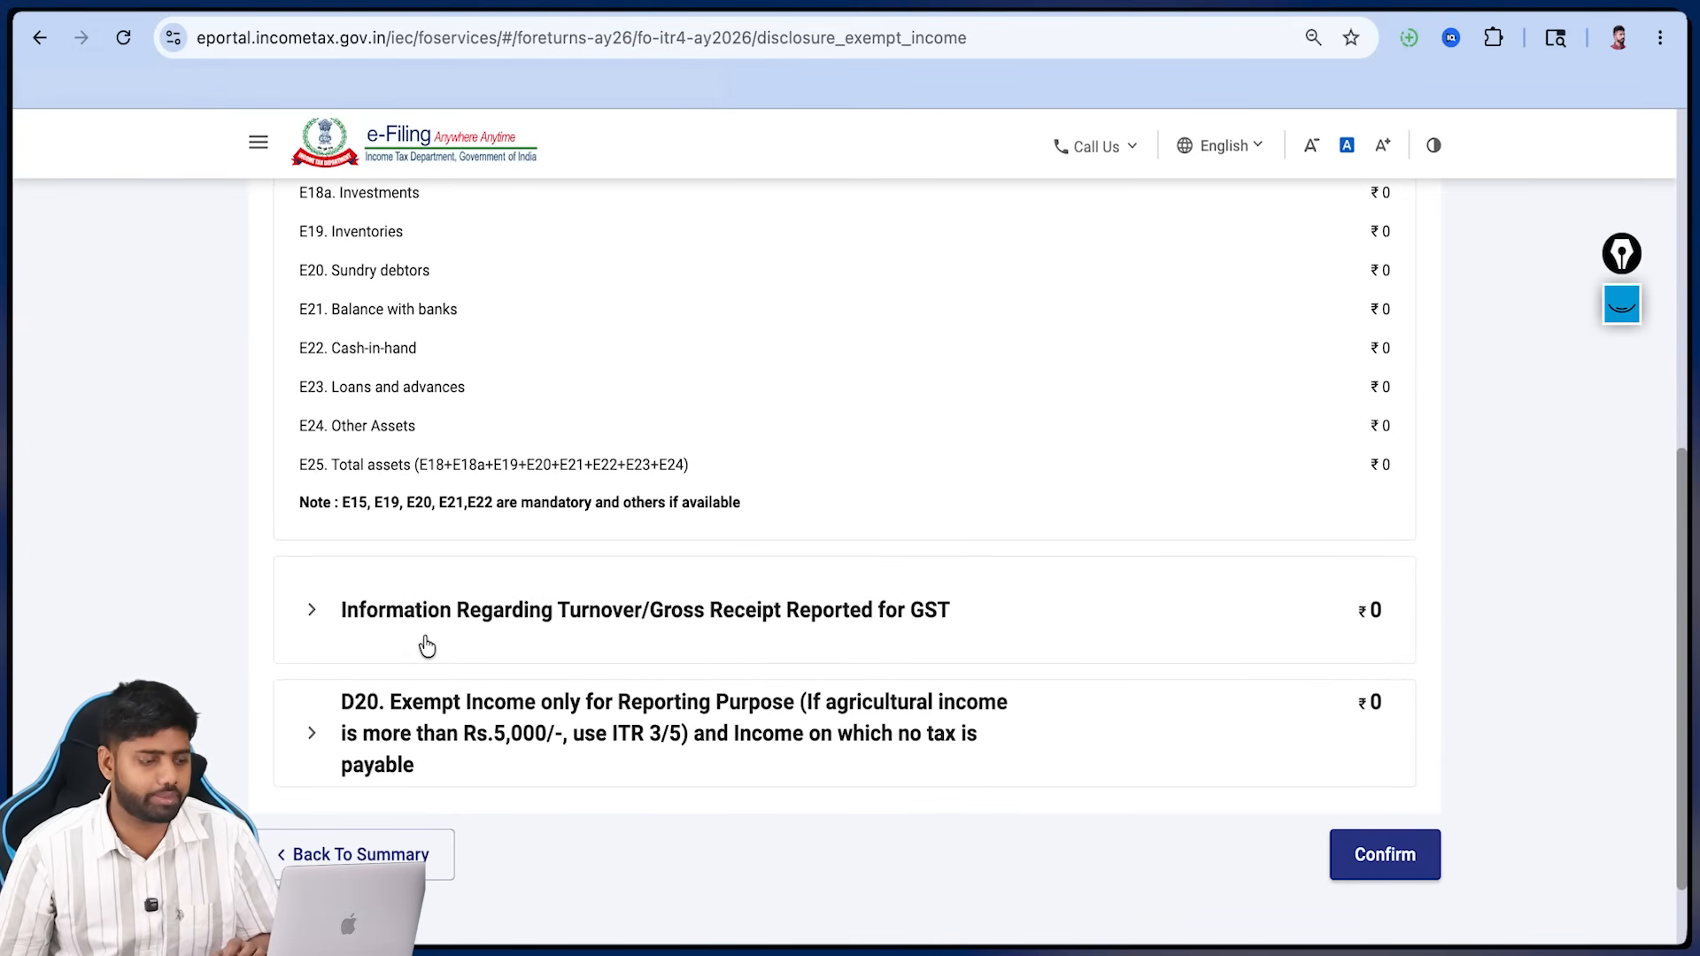
{"action": "scroll", "coordinate": [427, 646], "scroll_direction": "down", "scroll_amount": 4}
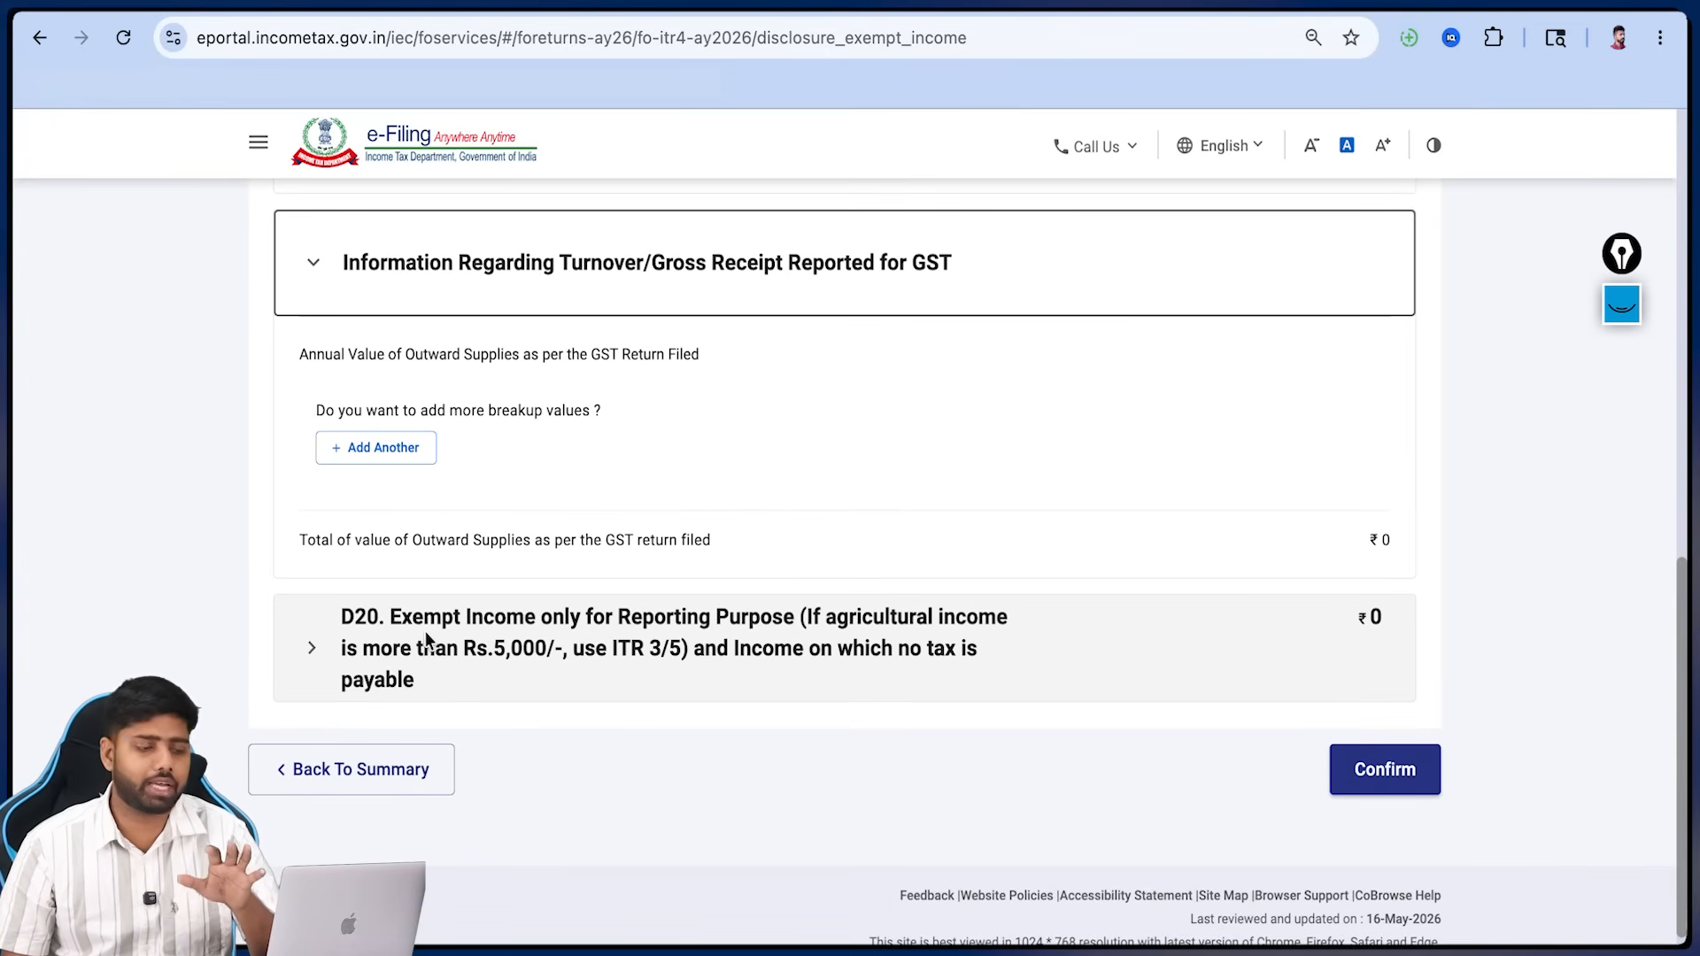
{"action": "left_click", "coordinate": [315, 647]}
{"action": "scroll", "coordinate": [319, 646], "scroll_direction": "down", "scroll_amount": 5}
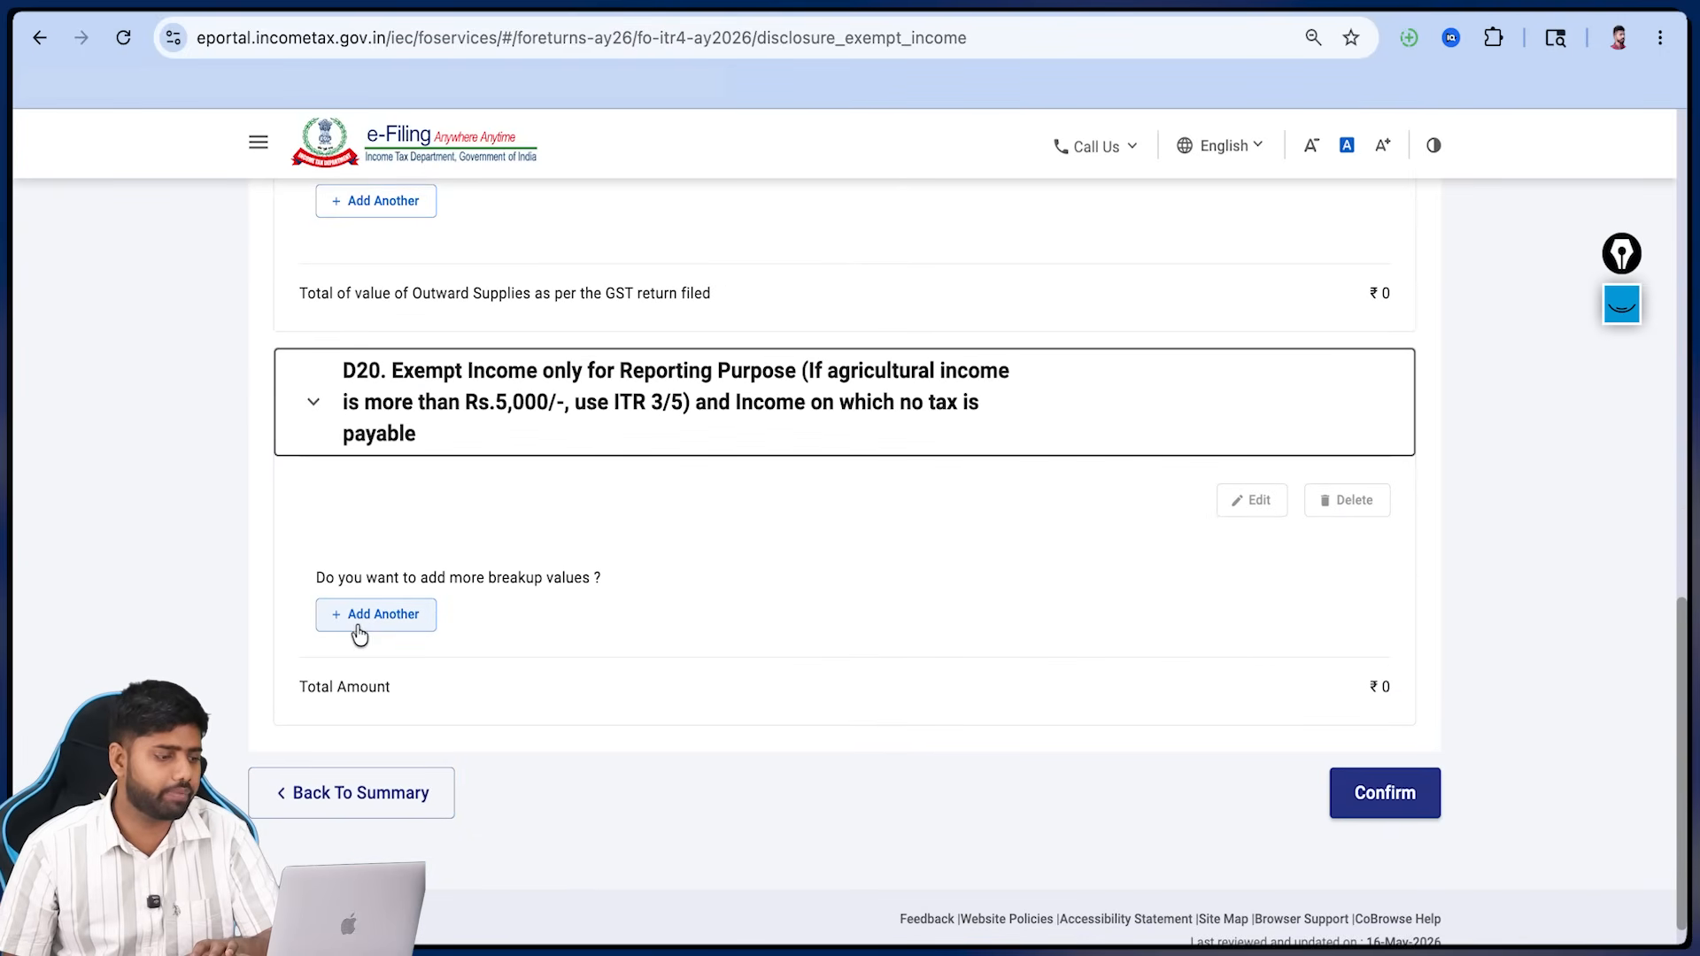
- Add and save a D20 exempt income of 5000 under Agricultural & related incomes, sub-category 10(1)-Agricultural income(Less than or equal to 5000)
{"action": "left_click", "coordinate": [368, 625]}
{"action": "left_click", "coordinate": [388, 489]}
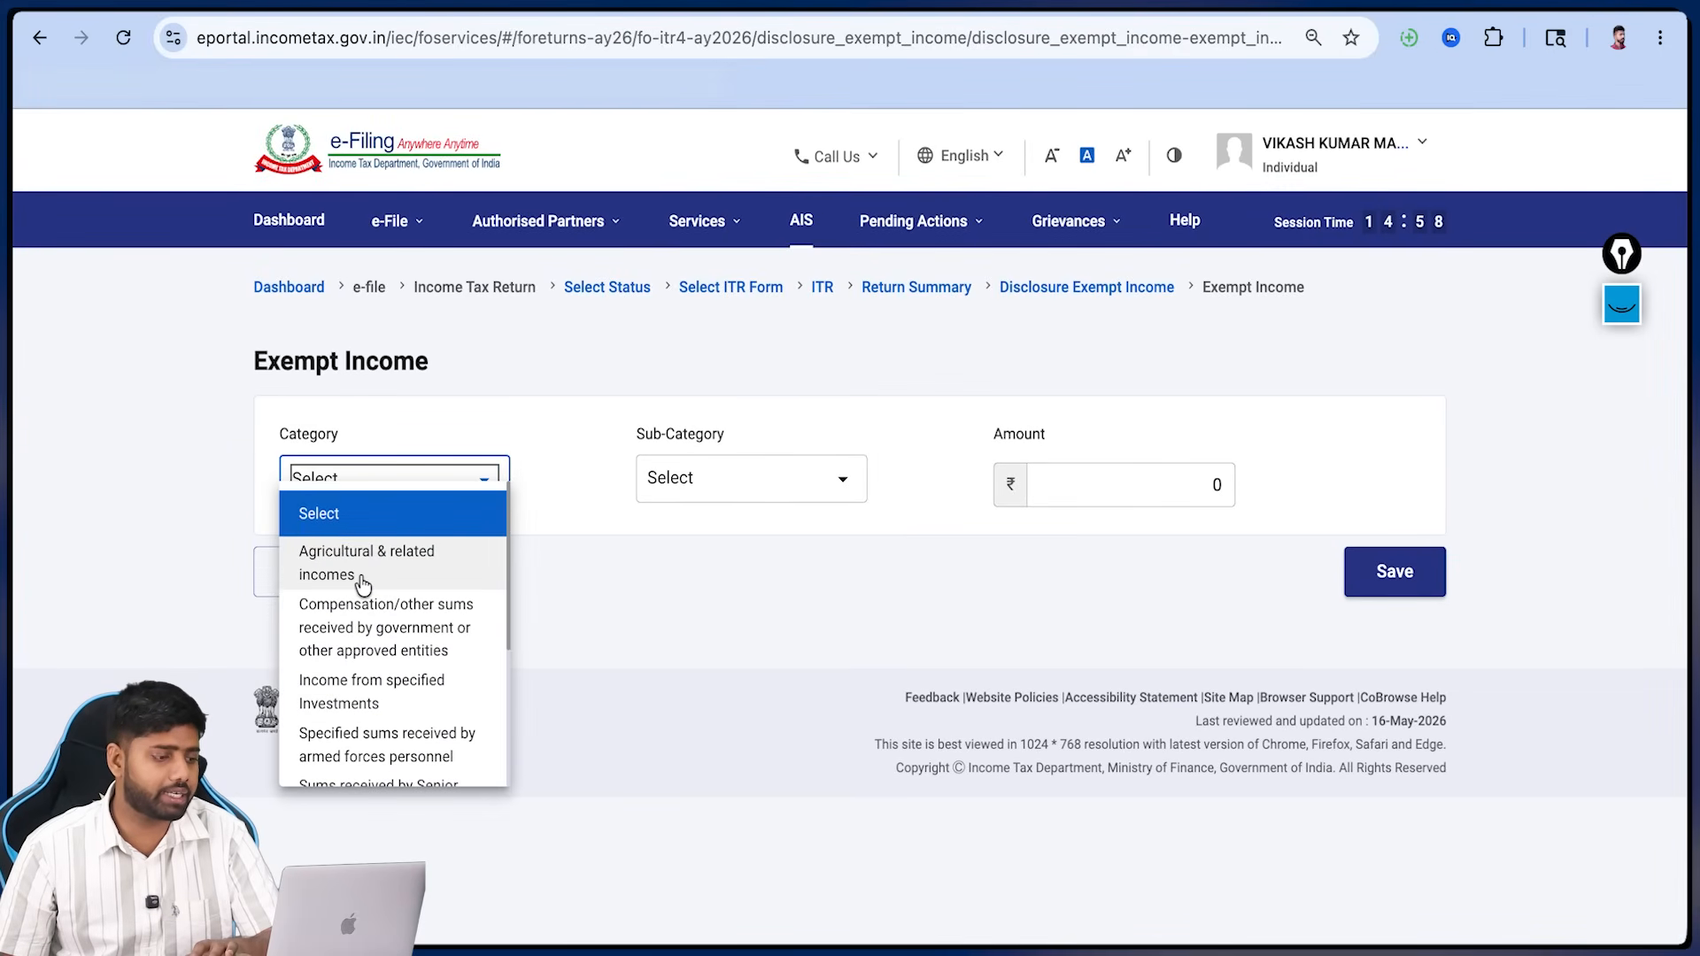
{"action": "left_click", "coordinate": [363, 584]}
{"action": "left_click", "coordinate": [735, 482]}
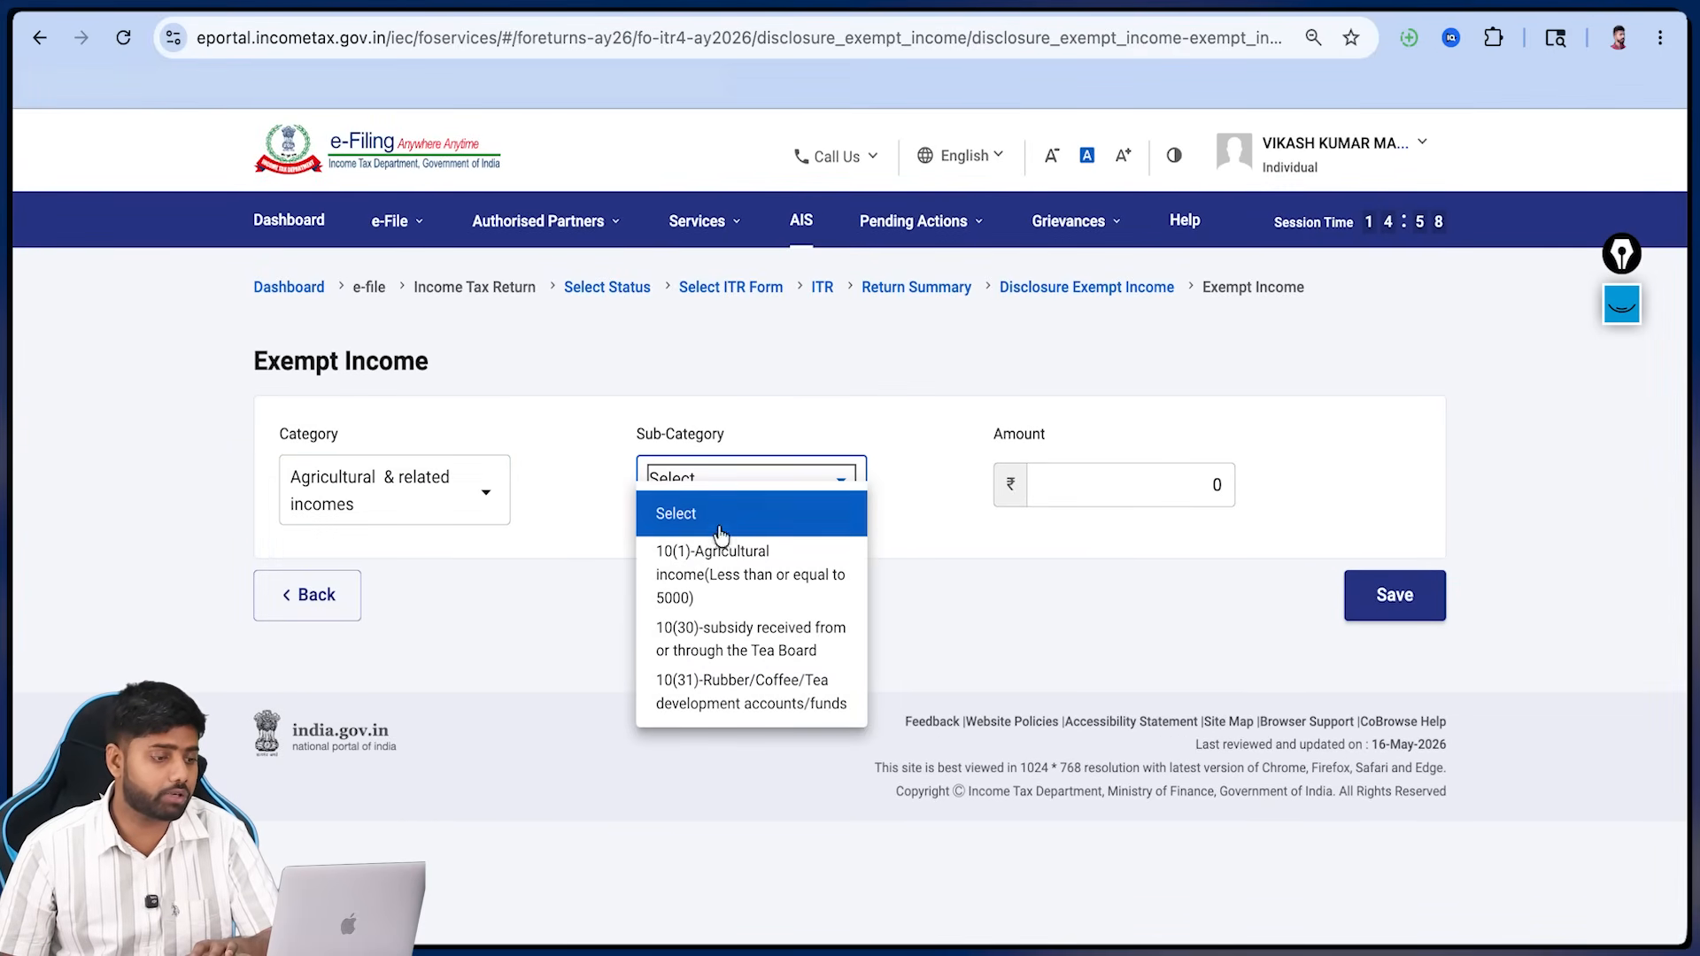
{"action": "left_click", "coordinate": [724, 565]}
{"action": "left_click", "coordinate": [1045, 486]}
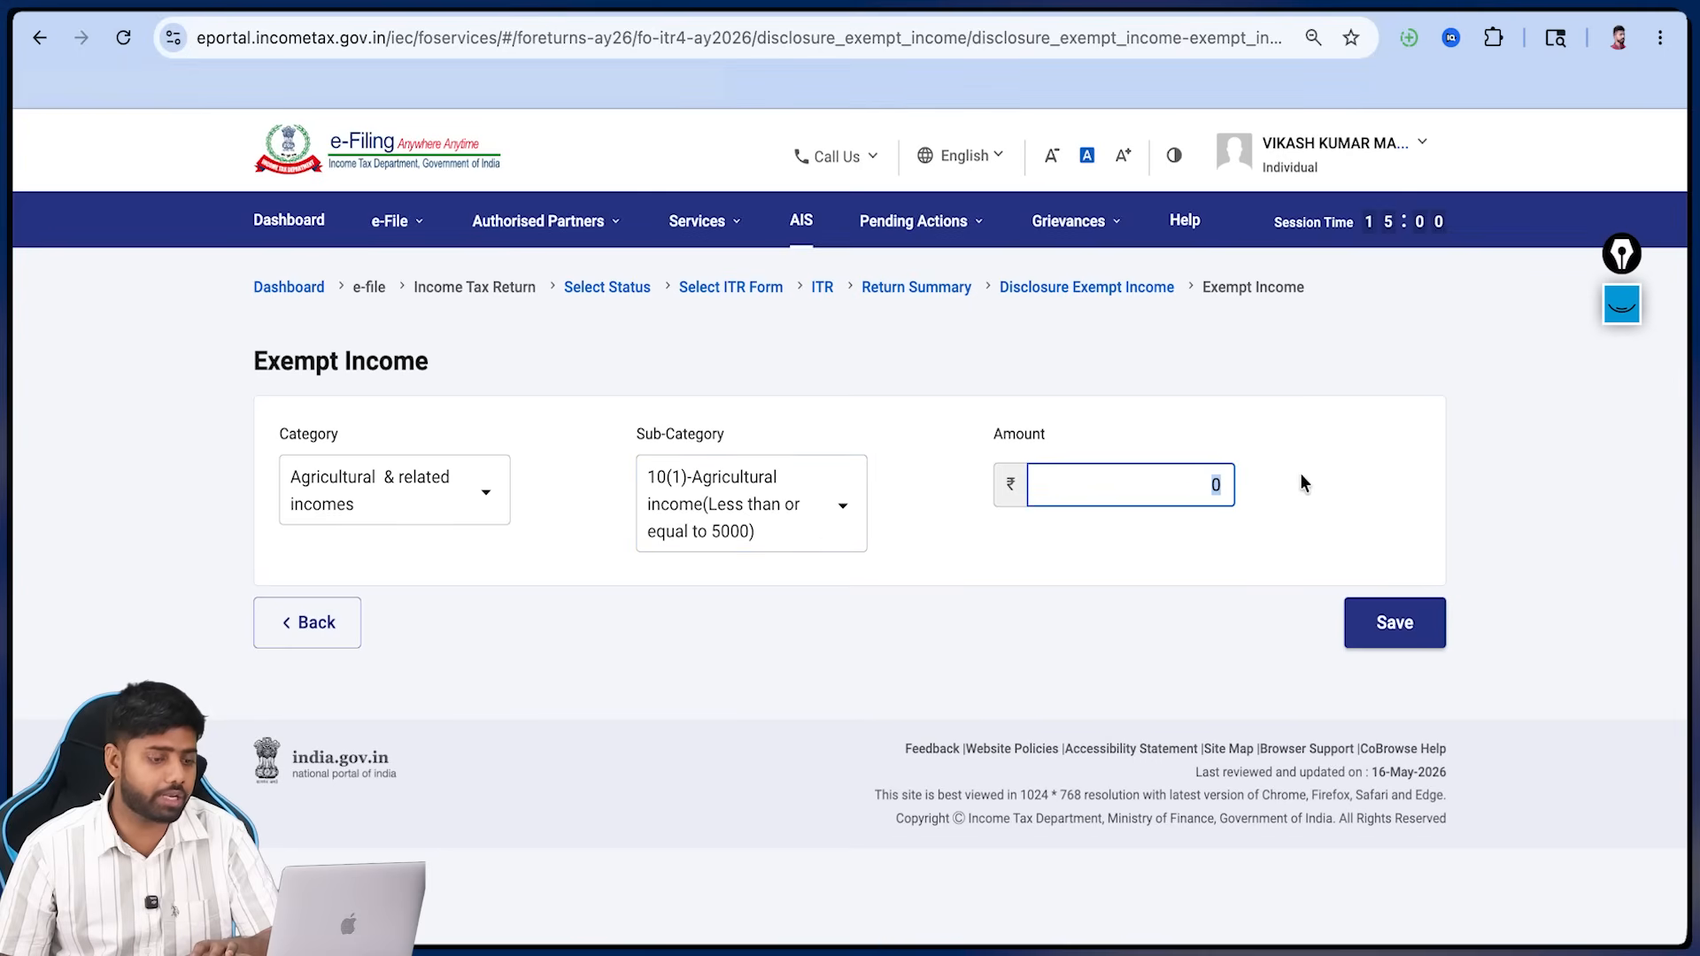
{"action": "left_click", "coordinate": [1386, 473]}
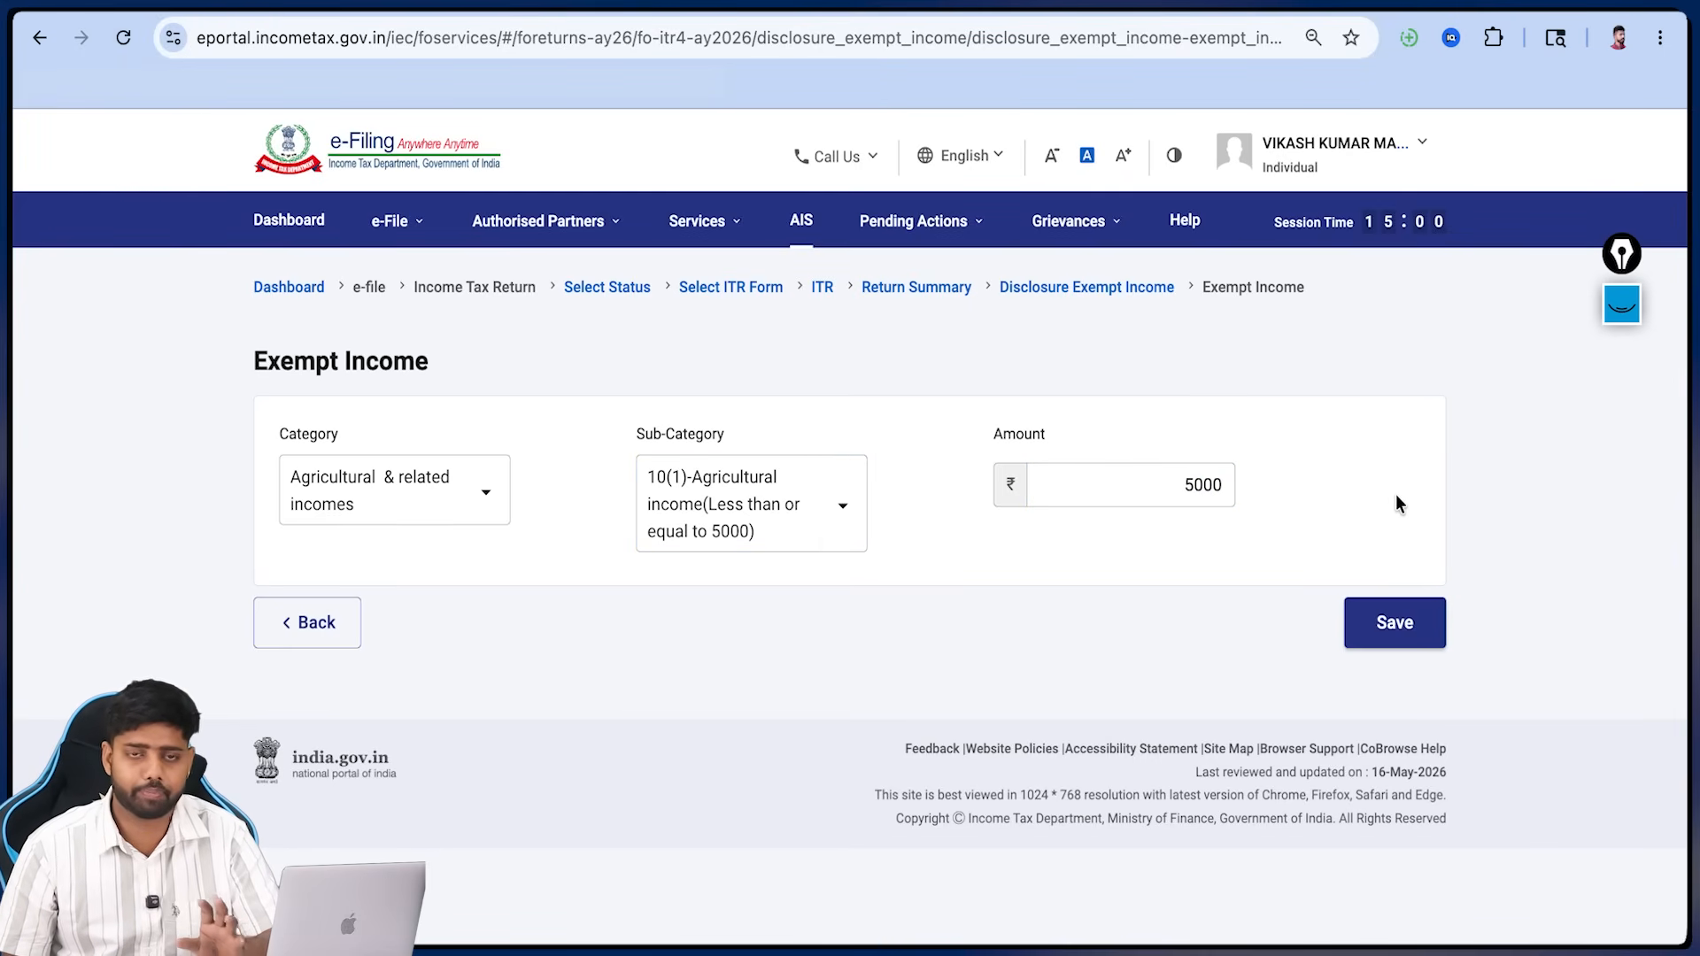
{"action": "left_click", "coordinate": [1397, 624]}
{"action": "scroll", "coordinate": [1392, 588], "scroll_direction": "down", "scroll_amount": 7}
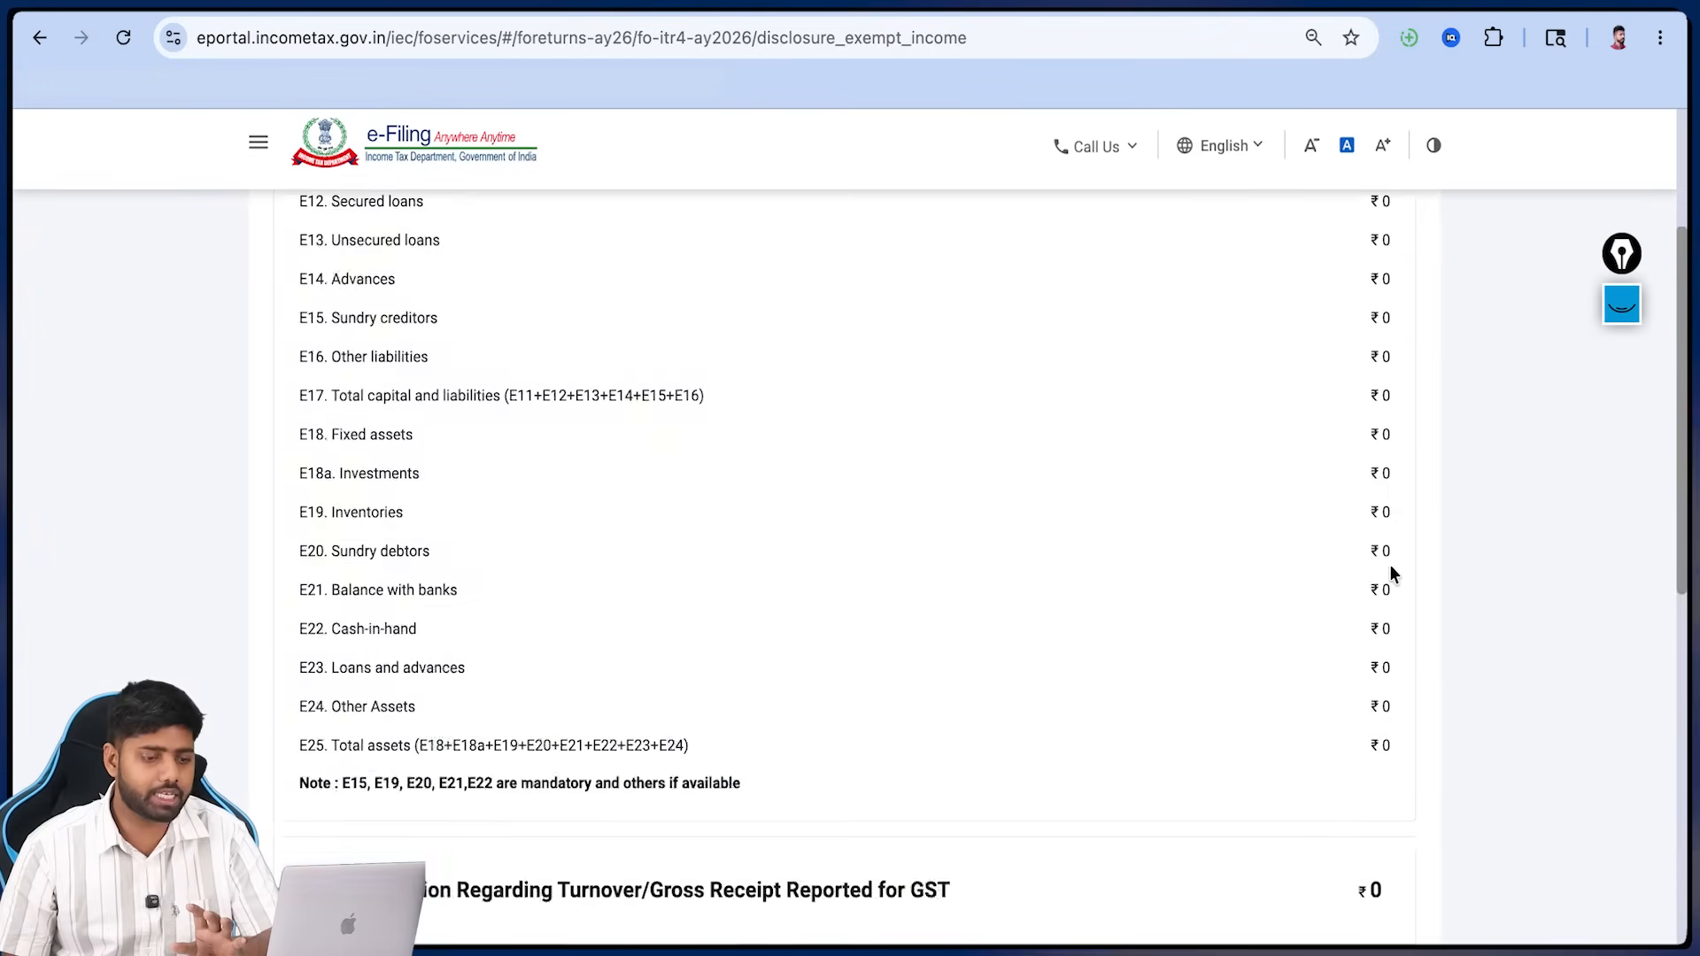
- Review and confirm the Disclosure Exempt Income schedule, then open the LTCG u/s 112A schedule
{"action": "scroll", "coordinate": [1390, 566], "scroll_direction": "down", "scroll_amount": 8}
{"action": "scroll", "coordinate": [1390, 566], "scroll_direction": "up", "scroll_amount": 15}
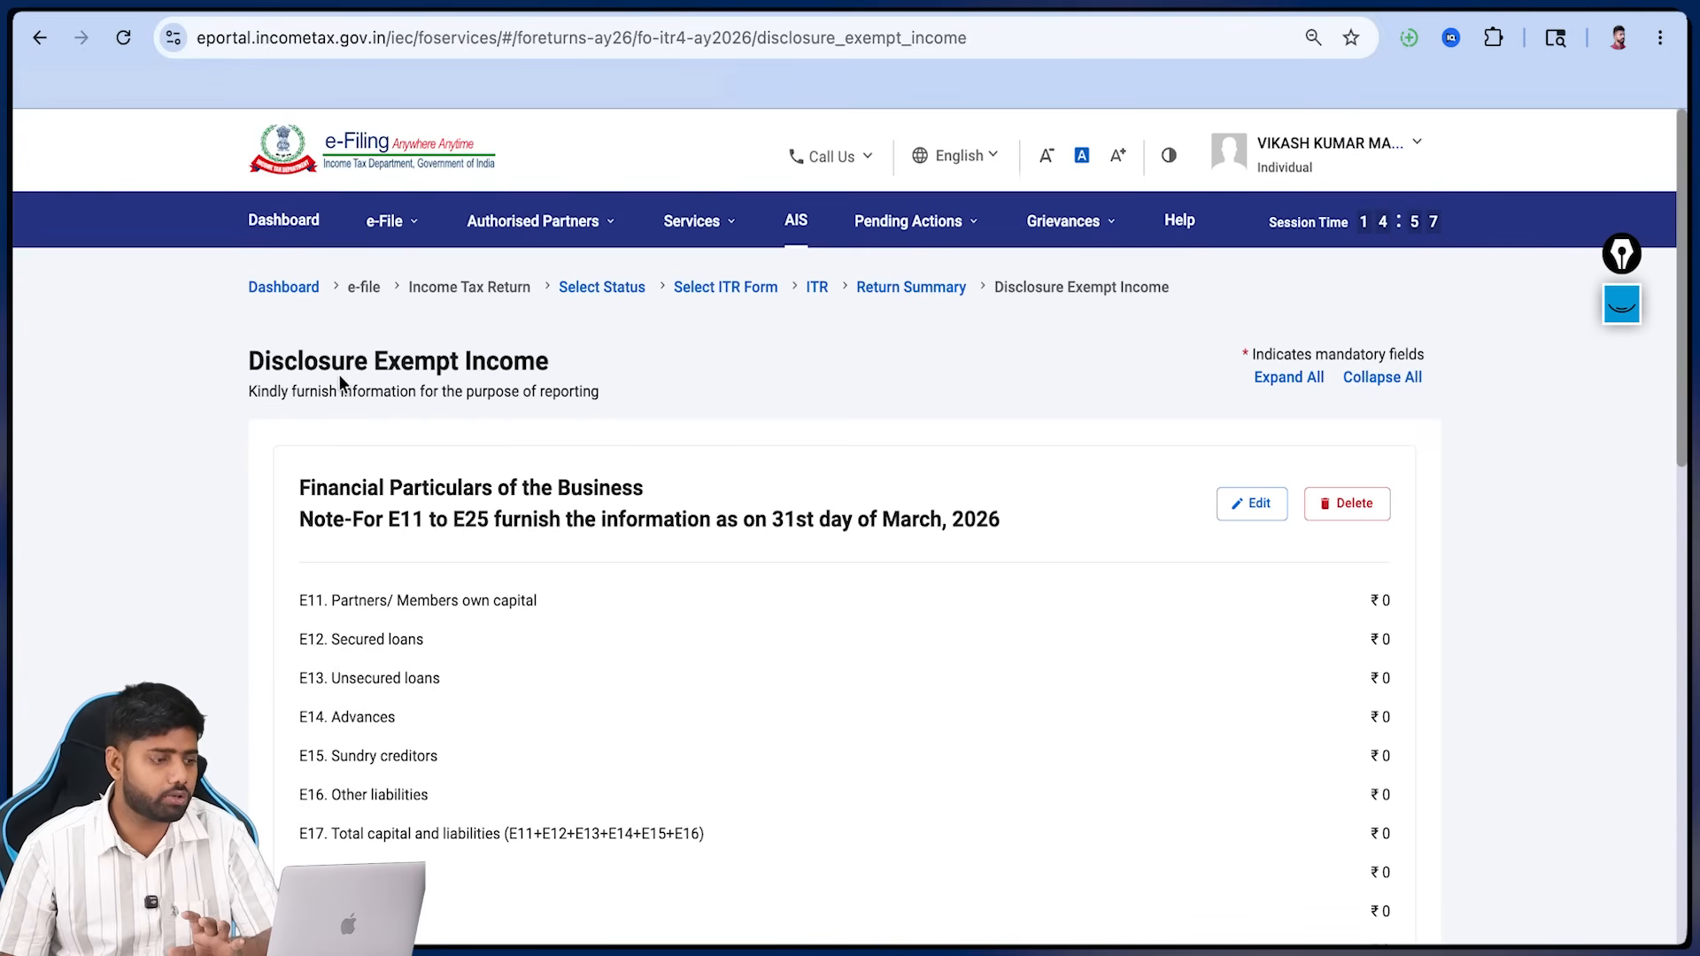
{"action": "scroll", "coordinate": [671, 409], "scroll_direction": "down", "scroll_amount": 15}
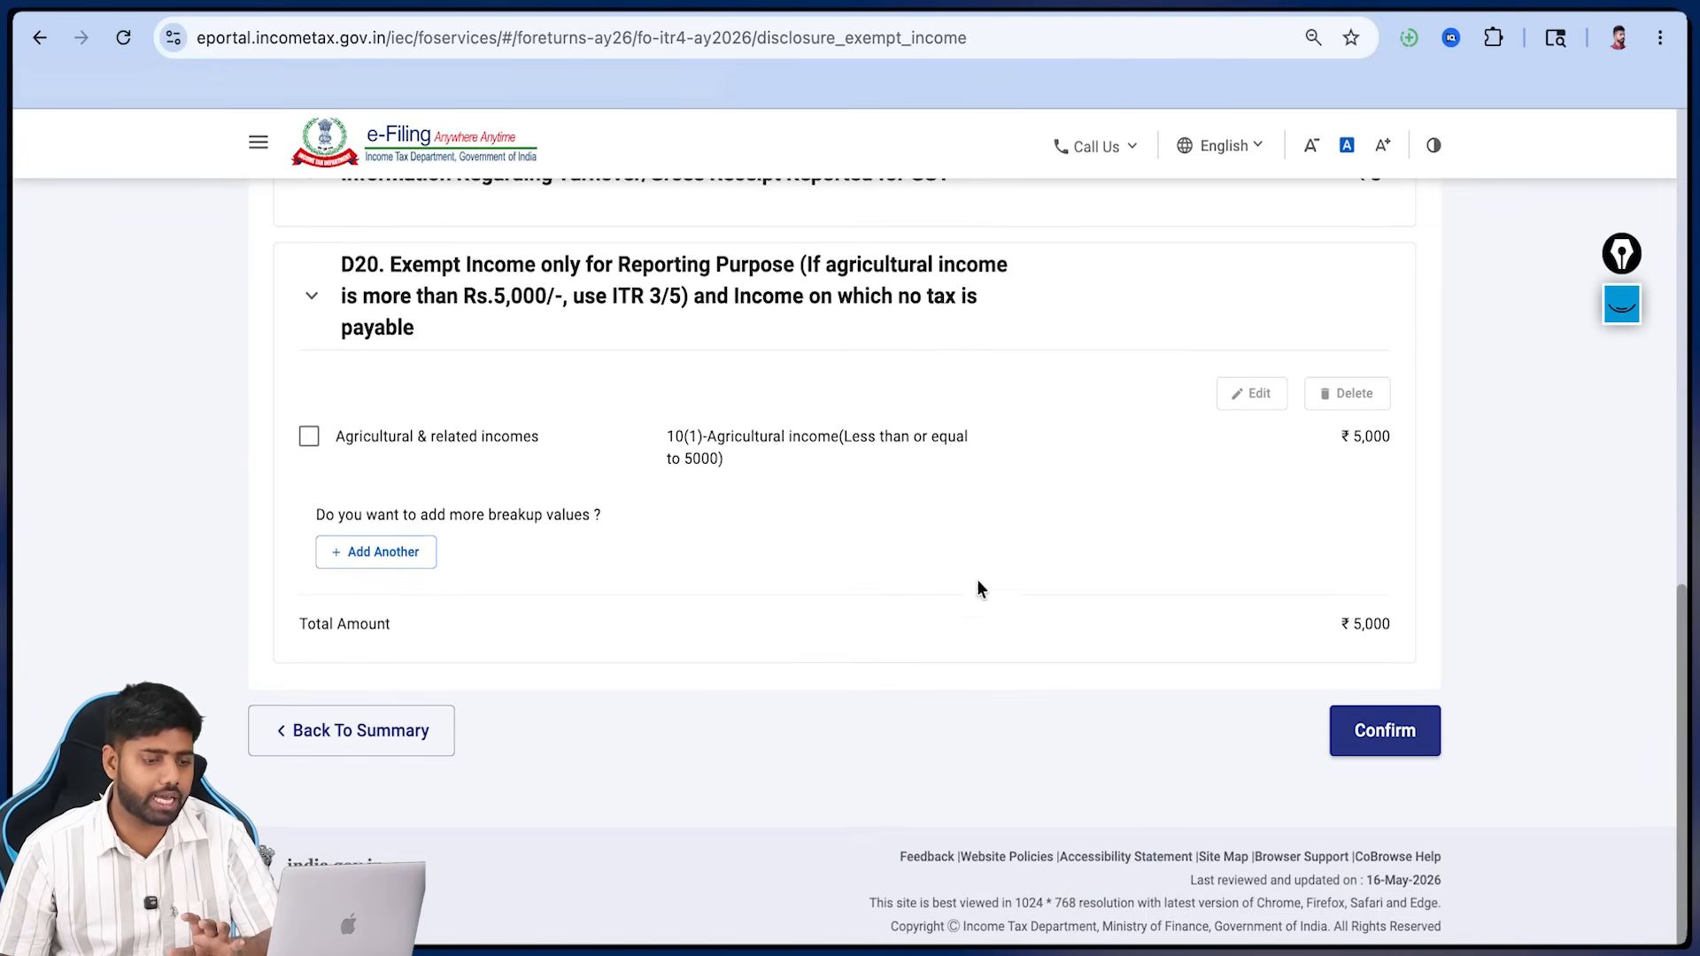
{"action": "left_click", "coordinate": [1348, 718]}
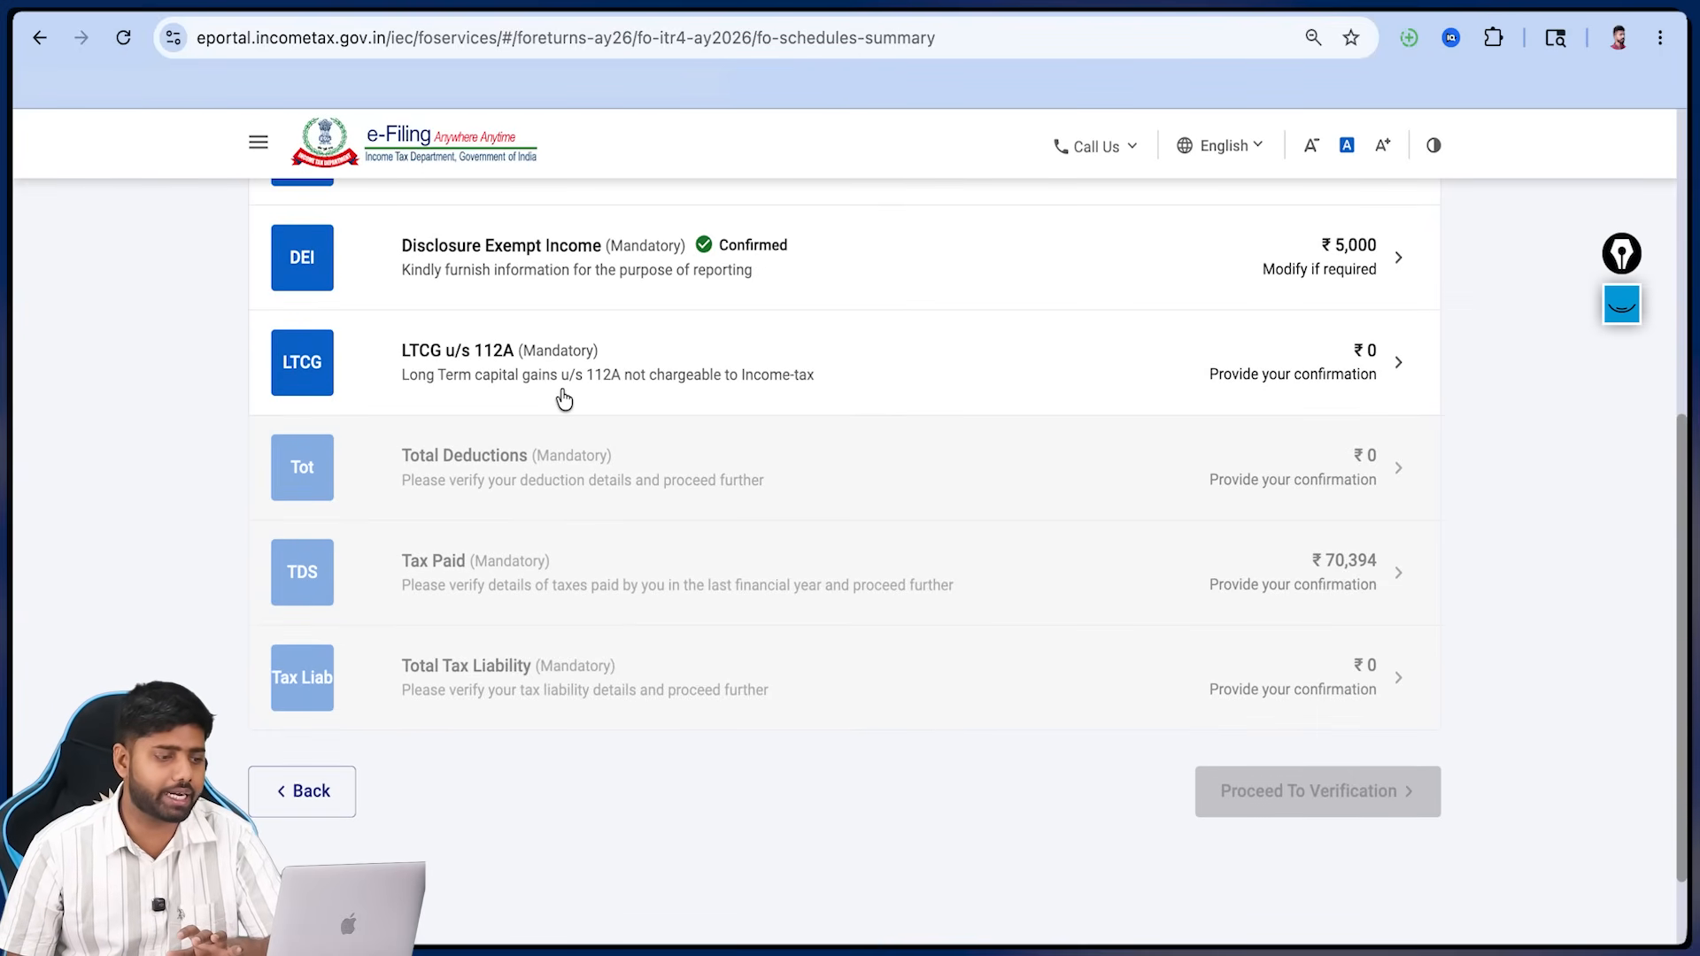
{"action": "left_click", "coordinate": [974, 376]}
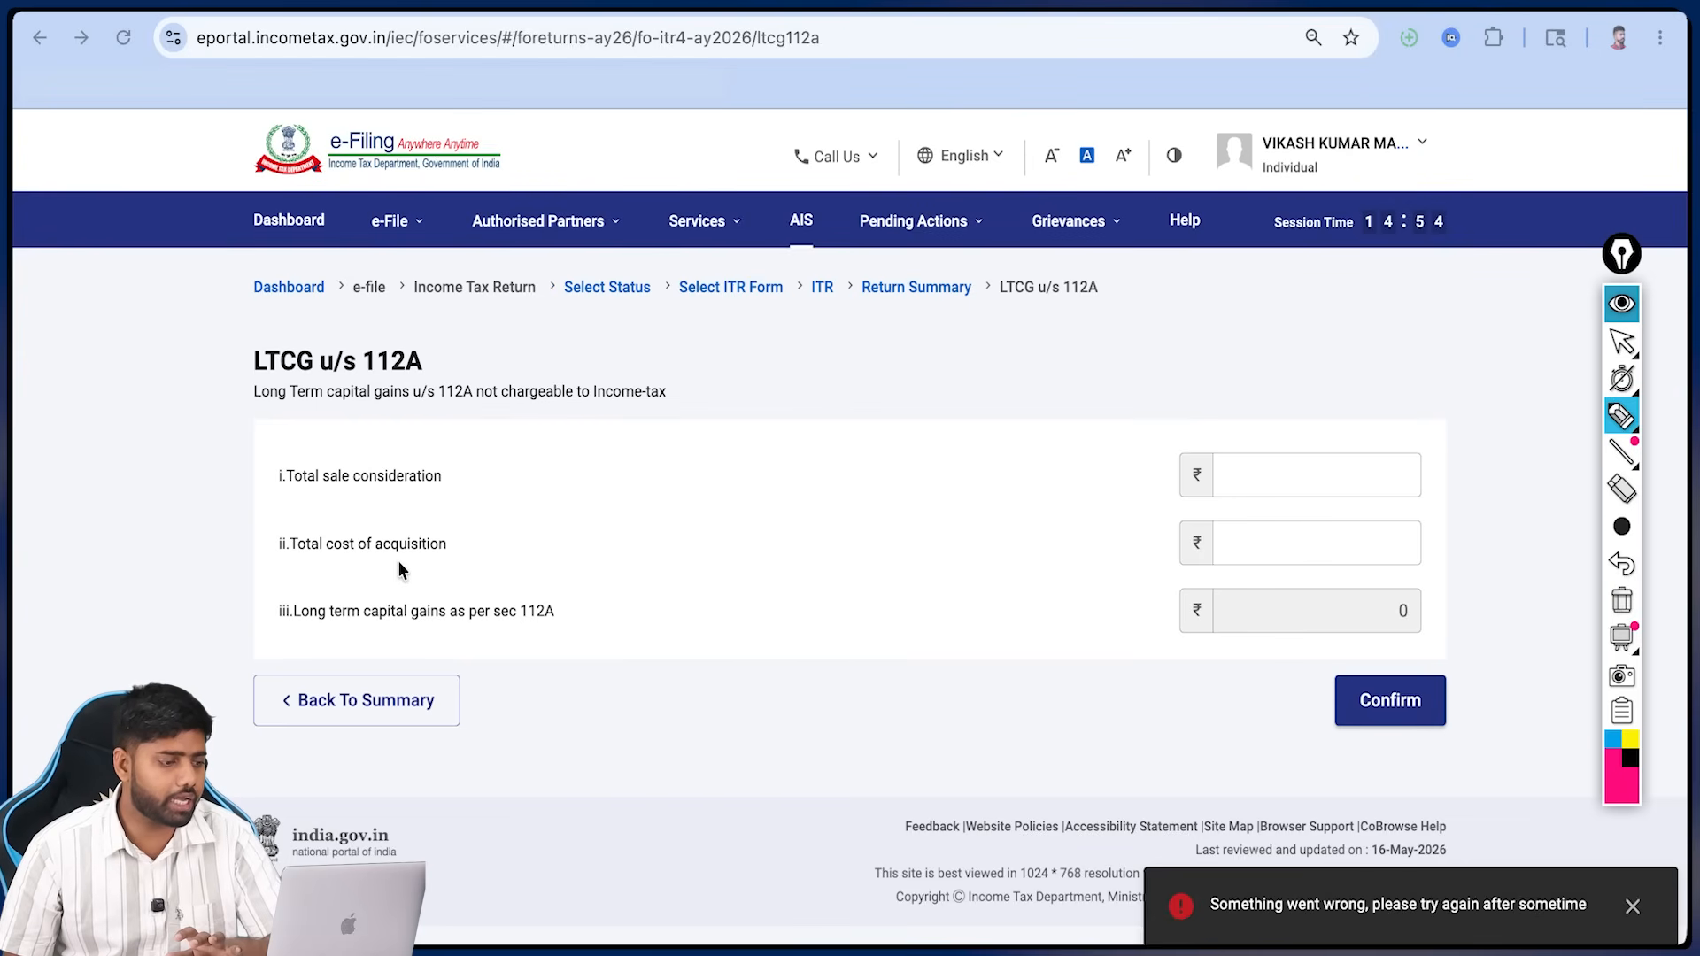
{"action": "mouse_move", "coordinate": [398, 561]}
{"action": "left_mouse_down"}
{"action": "mouse_move", "coordinate": [673, 594]}
{"action": "mouse_move", "coordinate": [1191, 595]}
{"action": "mouse_move", "coordinate": [1201, 563]}
{"action": "mouse_move", "coordinate": [1206, 579]}
{"action": "left_mouse_up"}
{"action": "left_click_drag", "start_coordinate": [434, 474], "coordinate": [1197, 494]}
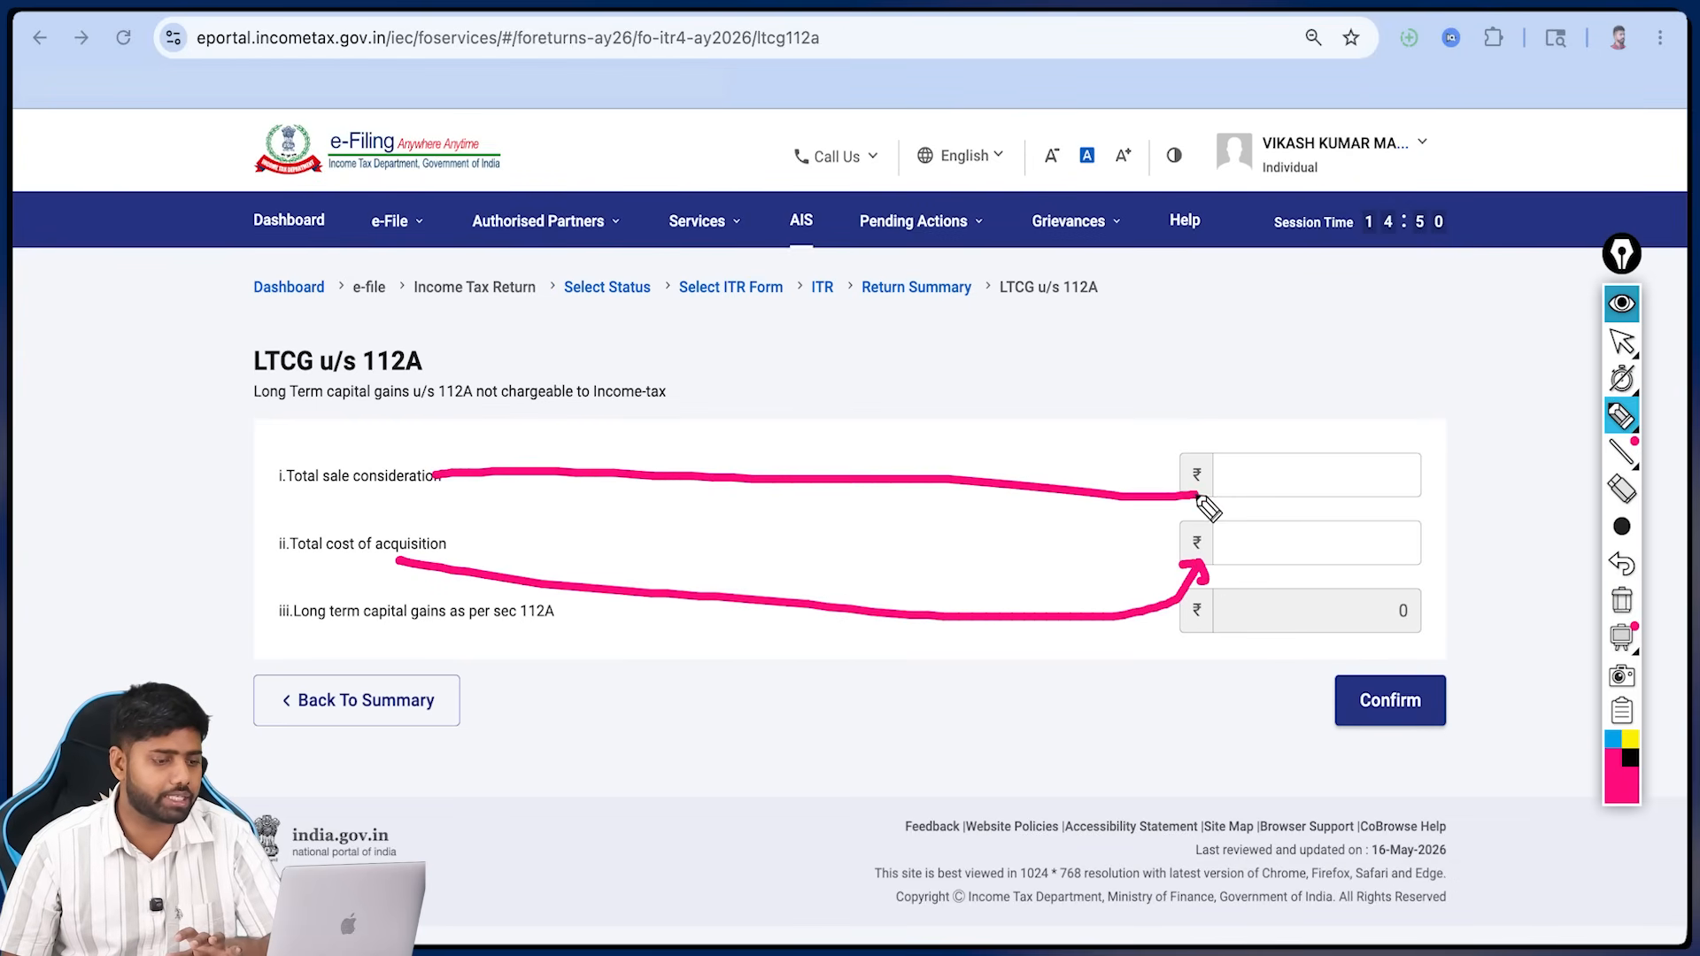
{"action": "left_click", "coordinate": [1621, 306]}
- Enter a total sale consideration of 150000 and total cost of acquisition of 100000, and confirm the LTCG u/s 112A schedule
{"action": "left_click", "coordinate": [1397, 458]}
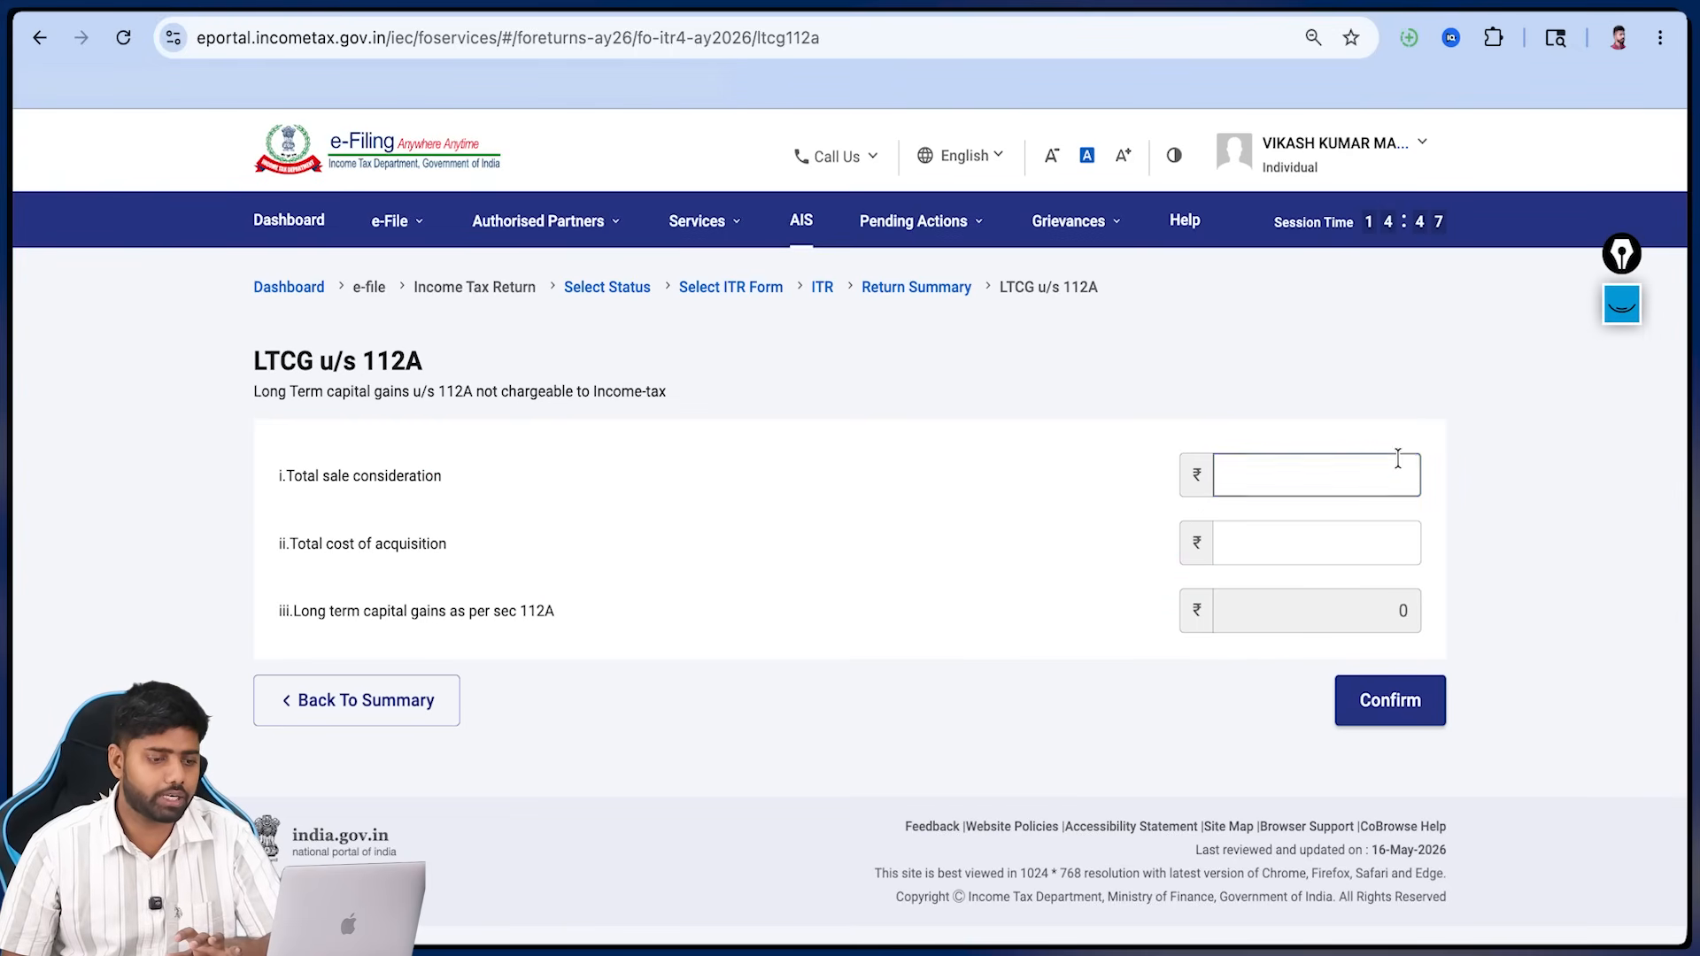
{"action": "left_click", "coordinate": [1330, 549]}
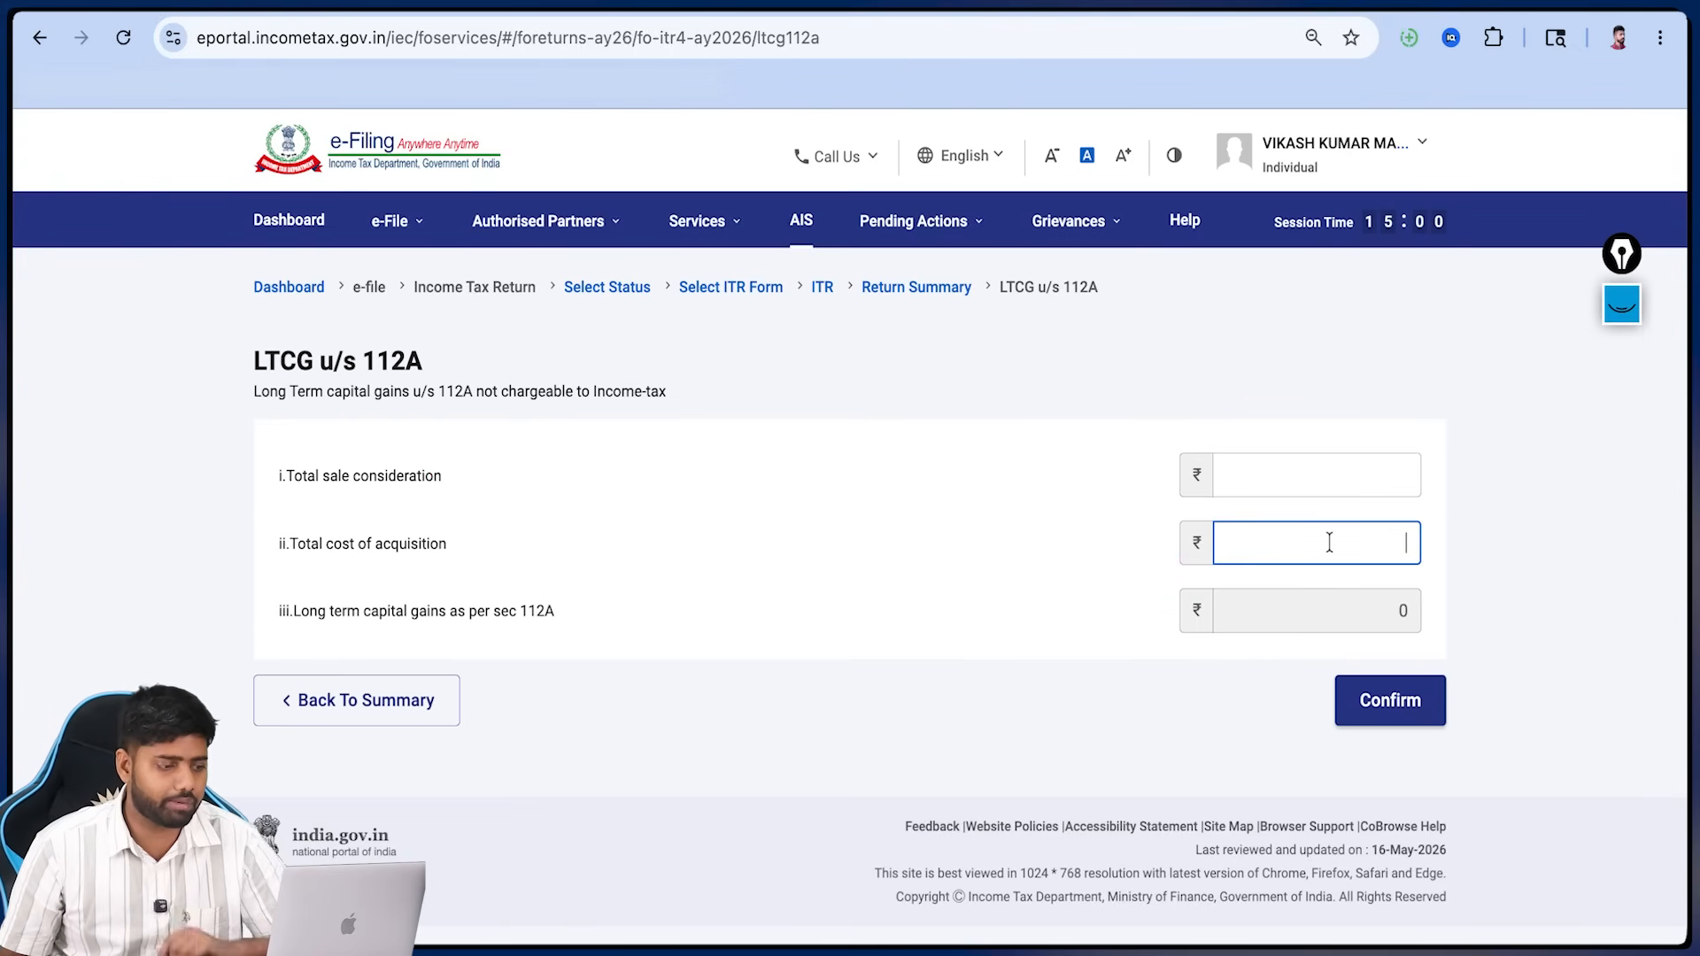
{"action": "type", "text": "100000"}
{"action": "key", "text": "shift+Tab"}
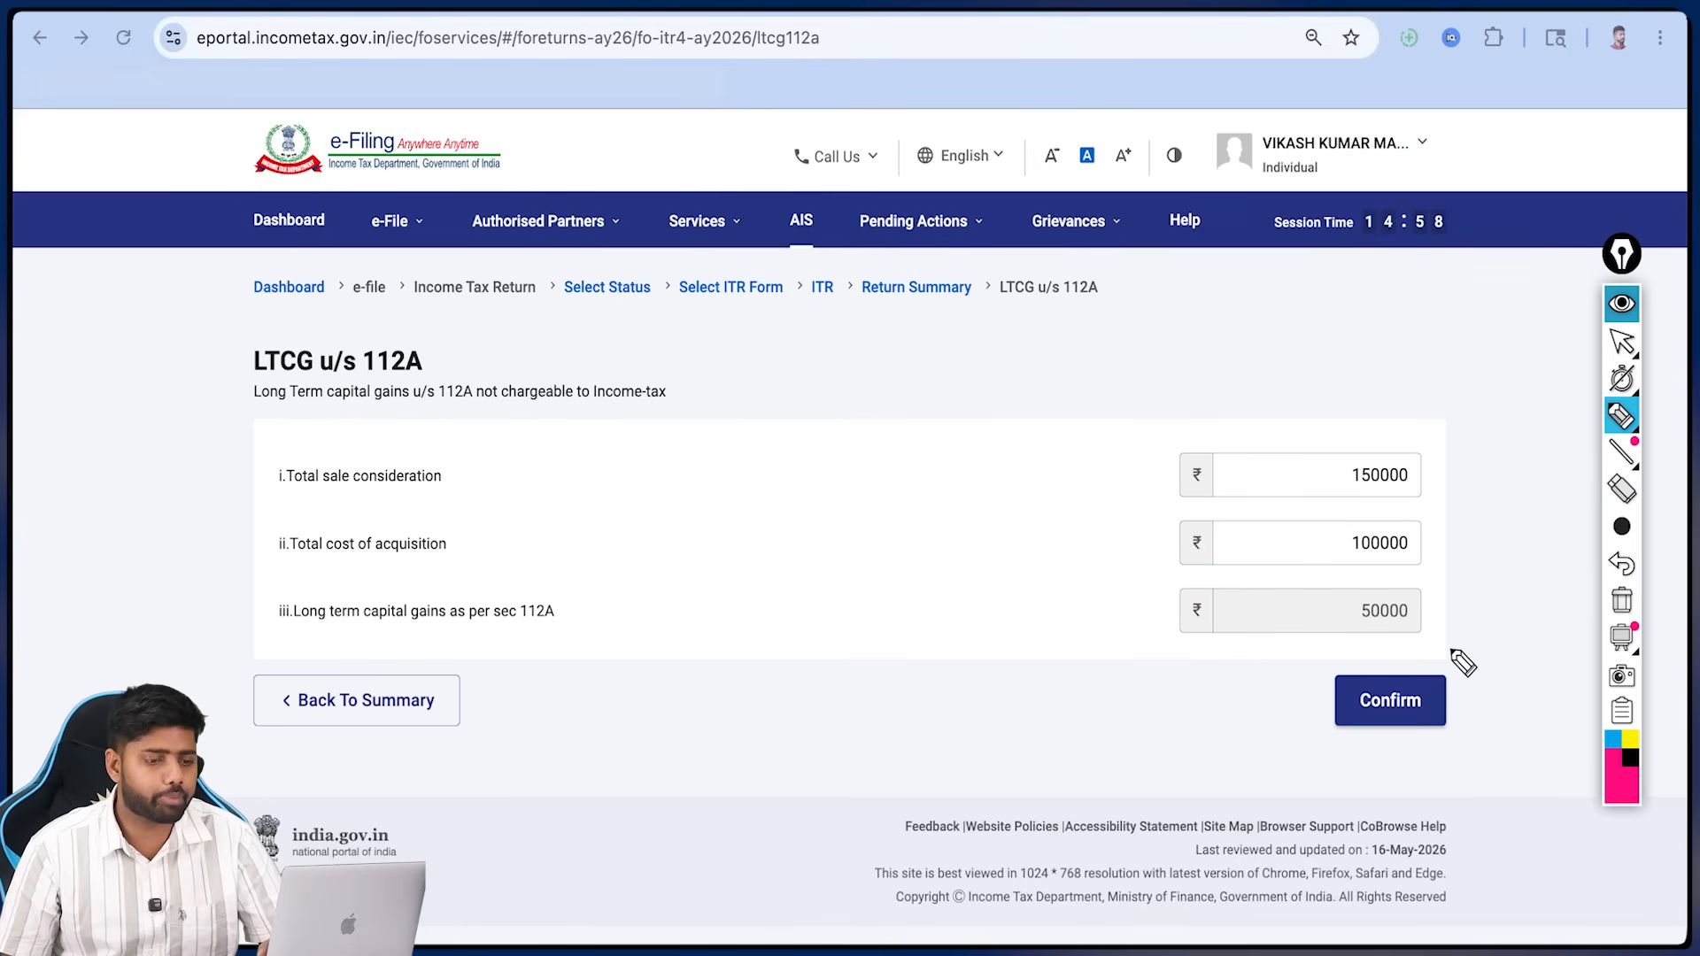
{"action": "mouse_move", "coordinate": [1420, 619]}
{"action": "left_mouse_down"}
{"action": "mouse_move", "coordinate": [1430, 630]}
{"action": "mouse_move", "coordinate": [1462, 592]}
{"action": "mouse_move", "coordinate": [1420, 631]}
{"action": "mouse_move", "coordinate": [1510, 605]}
{"action": "left_mouse_up"}
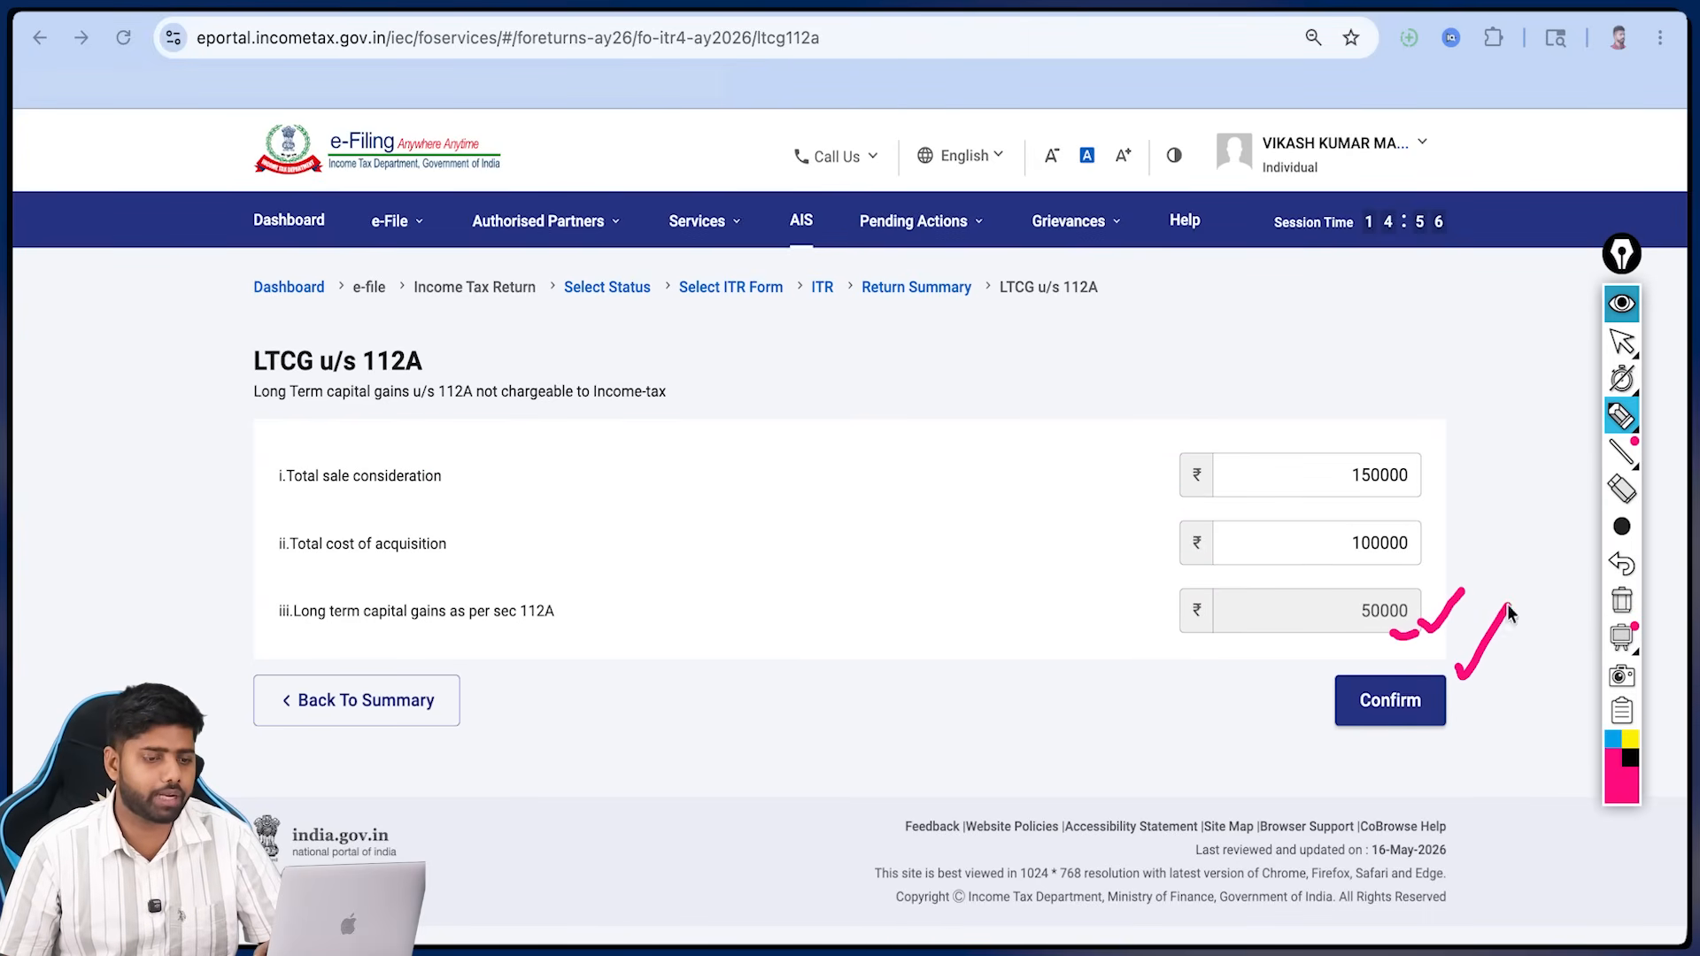
{"action": "left_click", "coordinate": [1622, 306]}
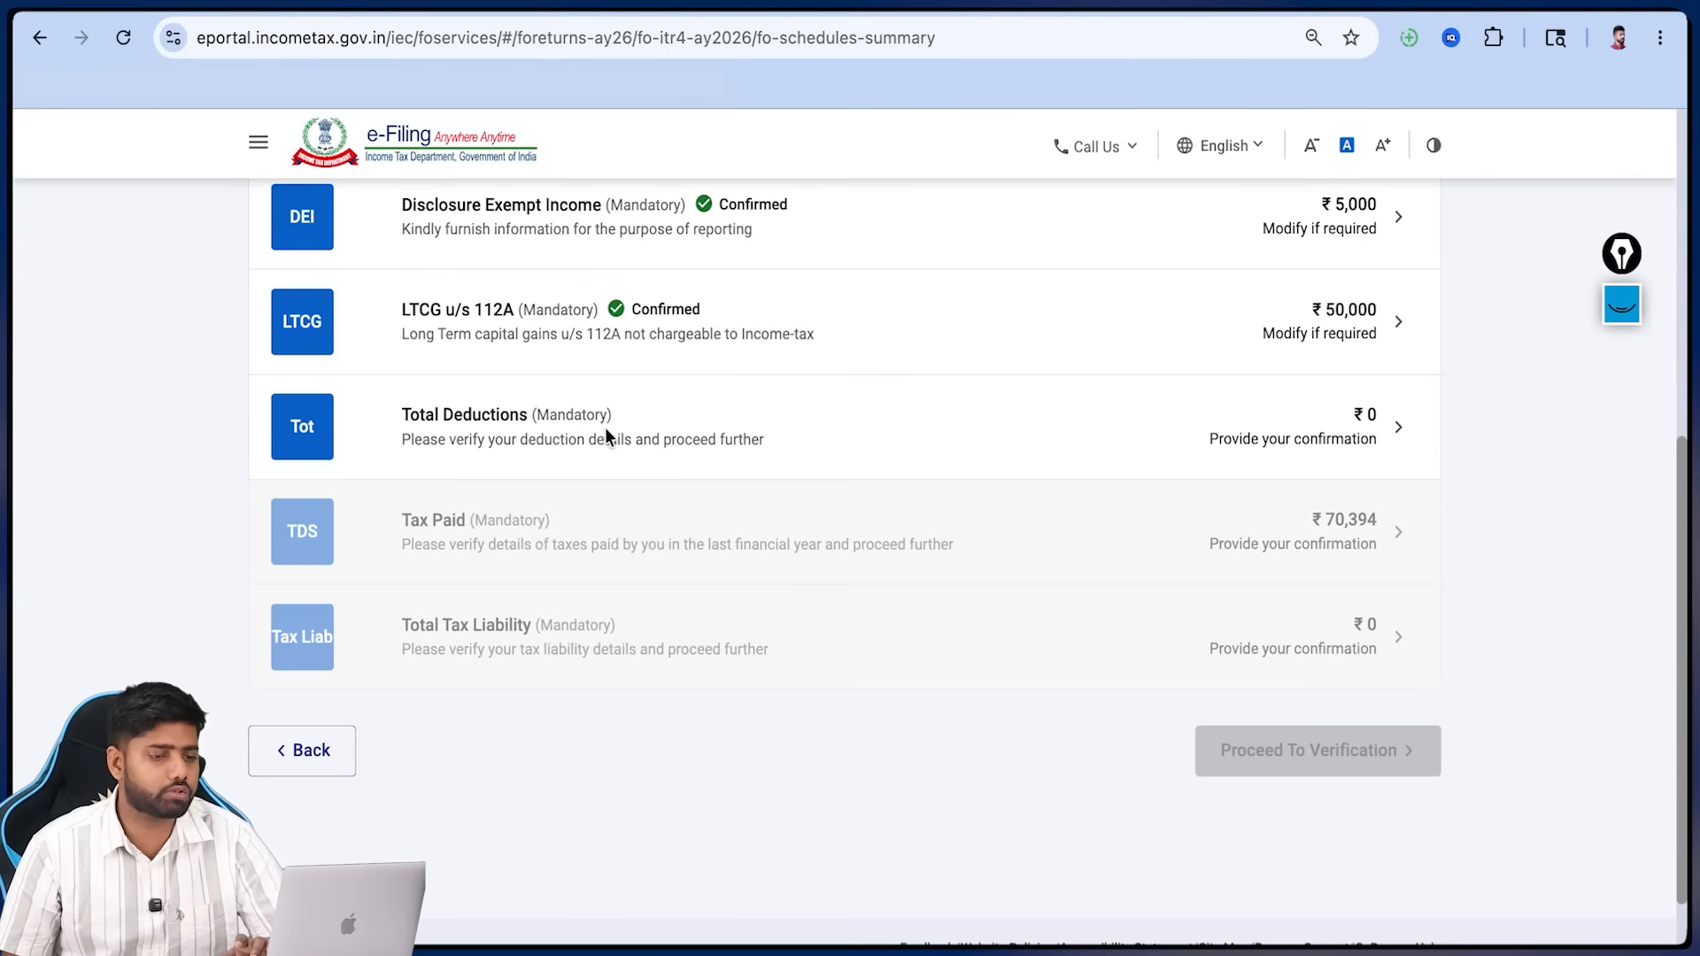
- Open the Total Deductions schedule, review its items from 80CCD(2) to C19, and confirm it
{"action": "left_click", "coordinate": [620, 429]}
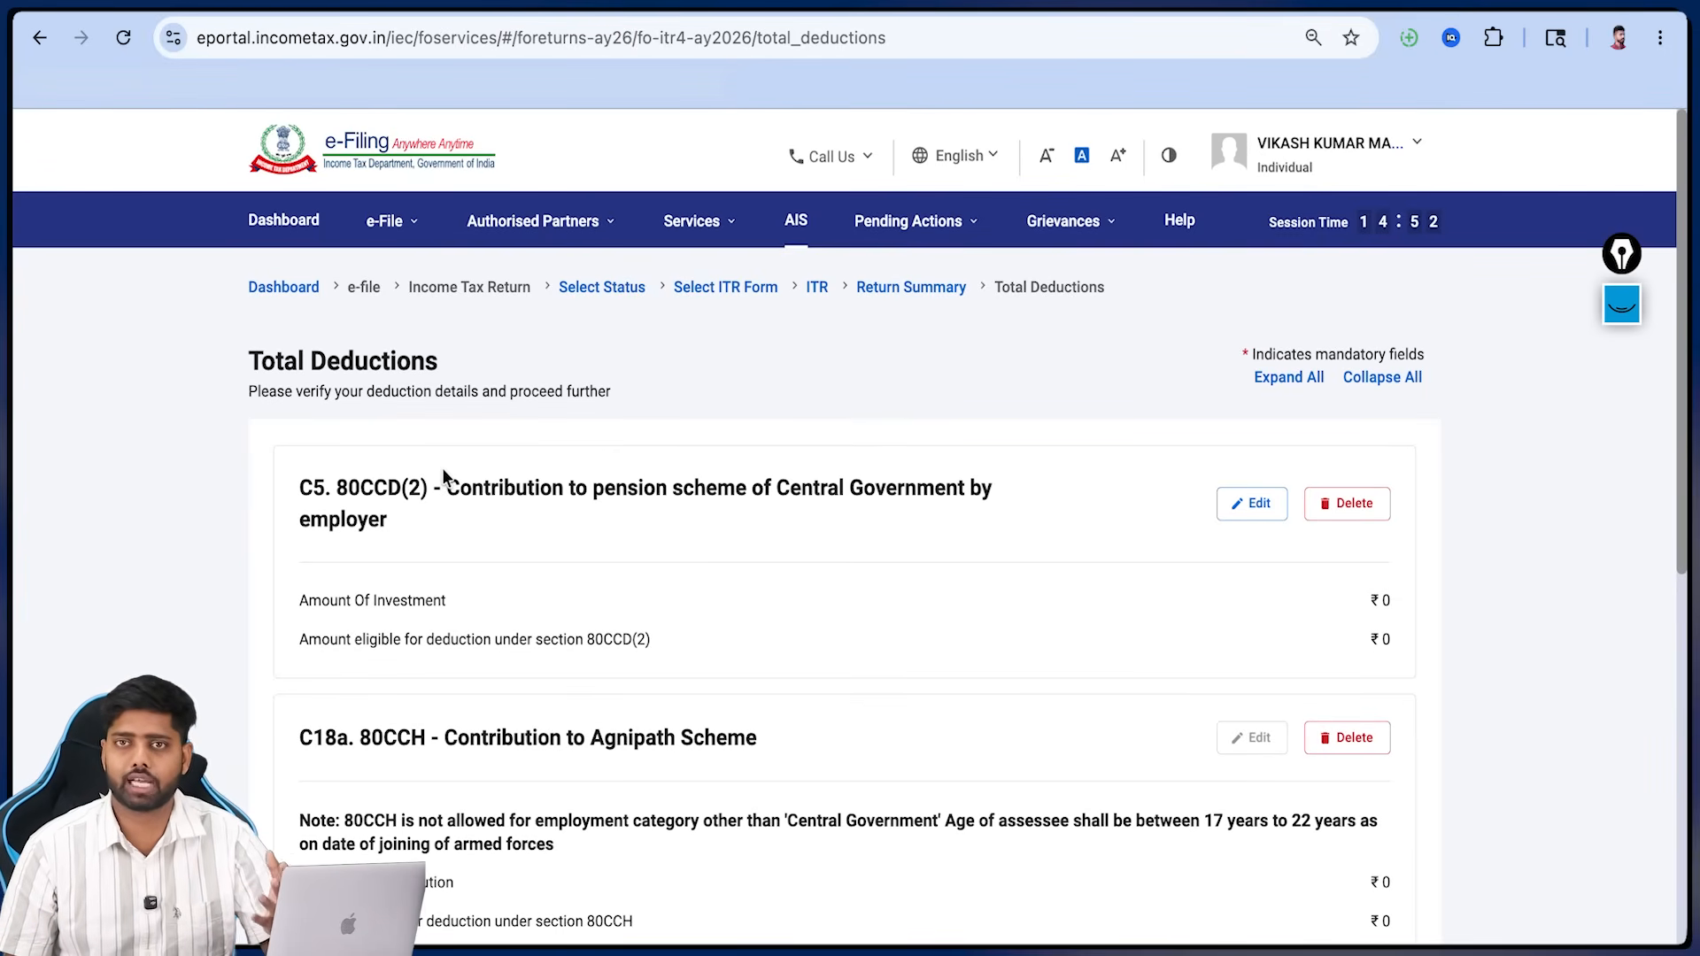
{"action": "scroll", "coordinate": [448, 471], "scroll_direction": "down", "scroll_amount": 1}
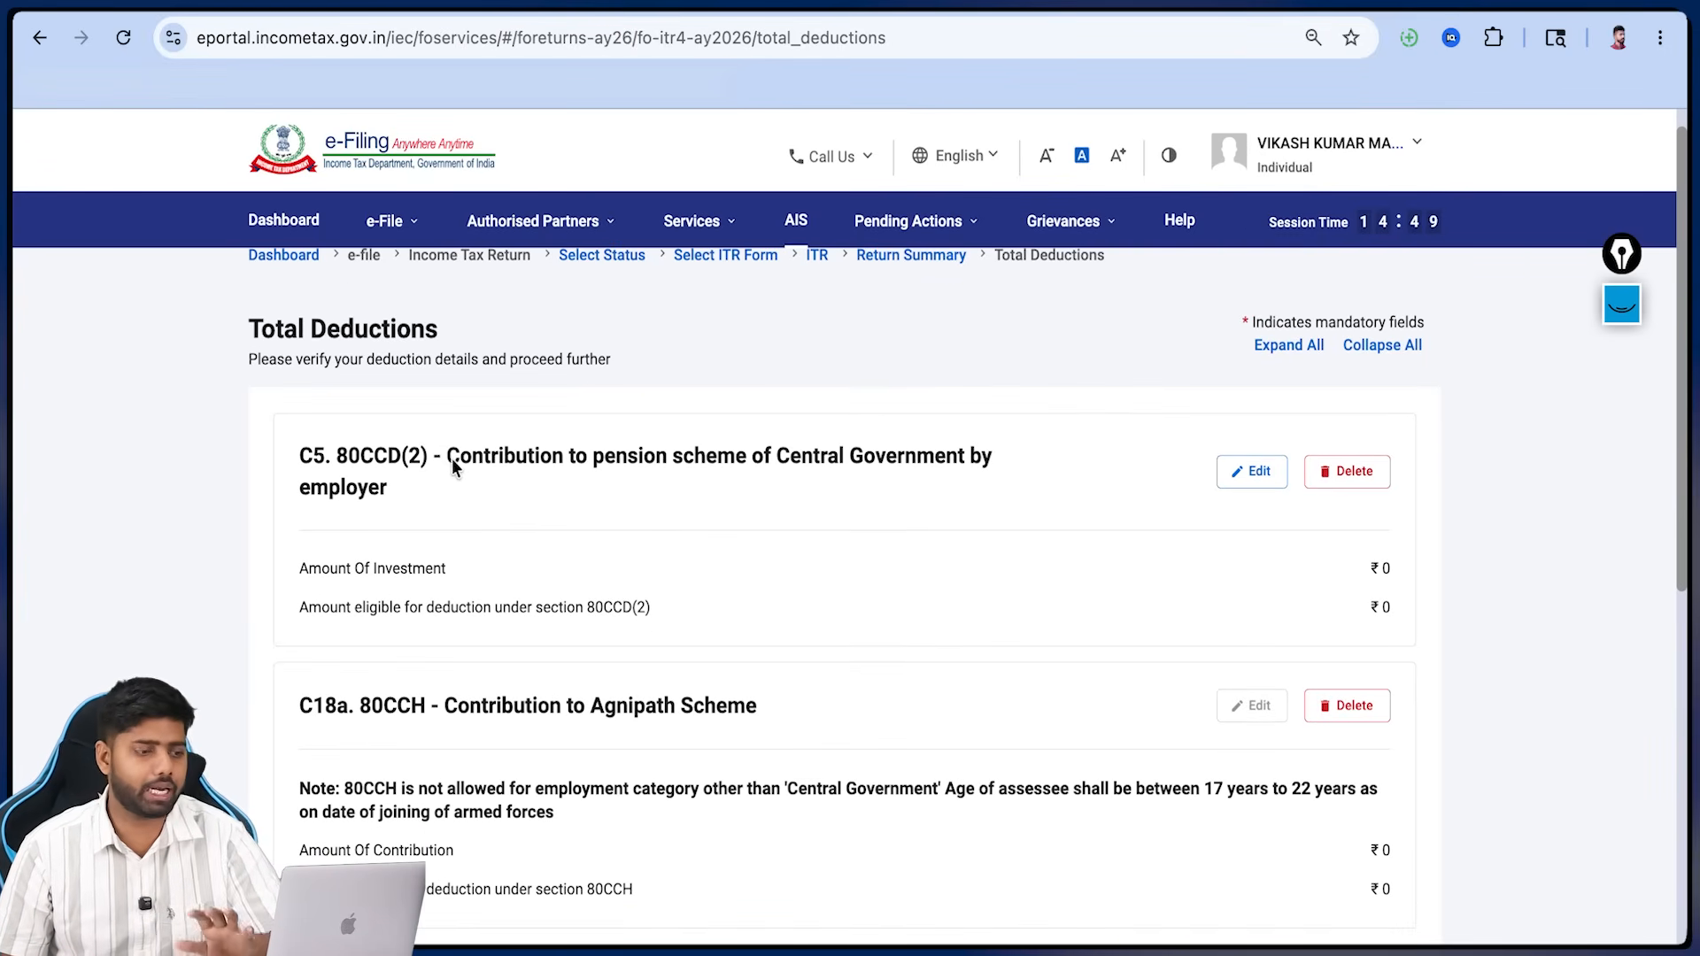
{"action": "scroll", "coordinate": [460, 456], "scroll_direction": "down", "scroll_amount": 8}
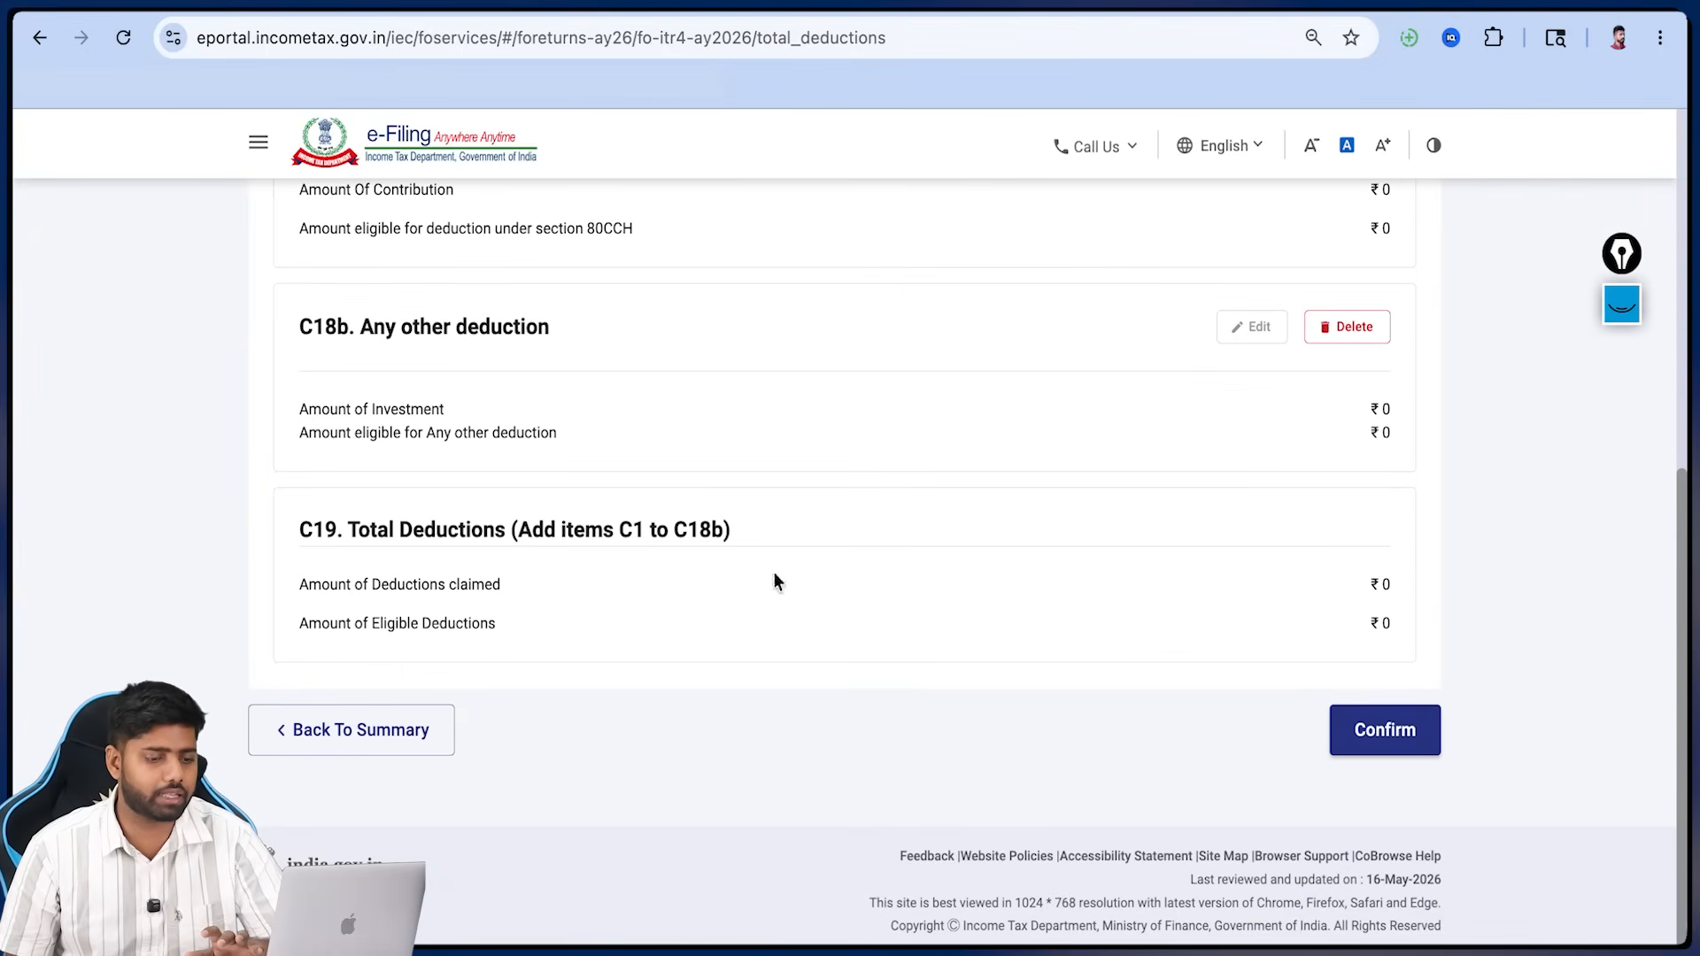
{"action": "left_click", "coordinate": [1408, 730]}
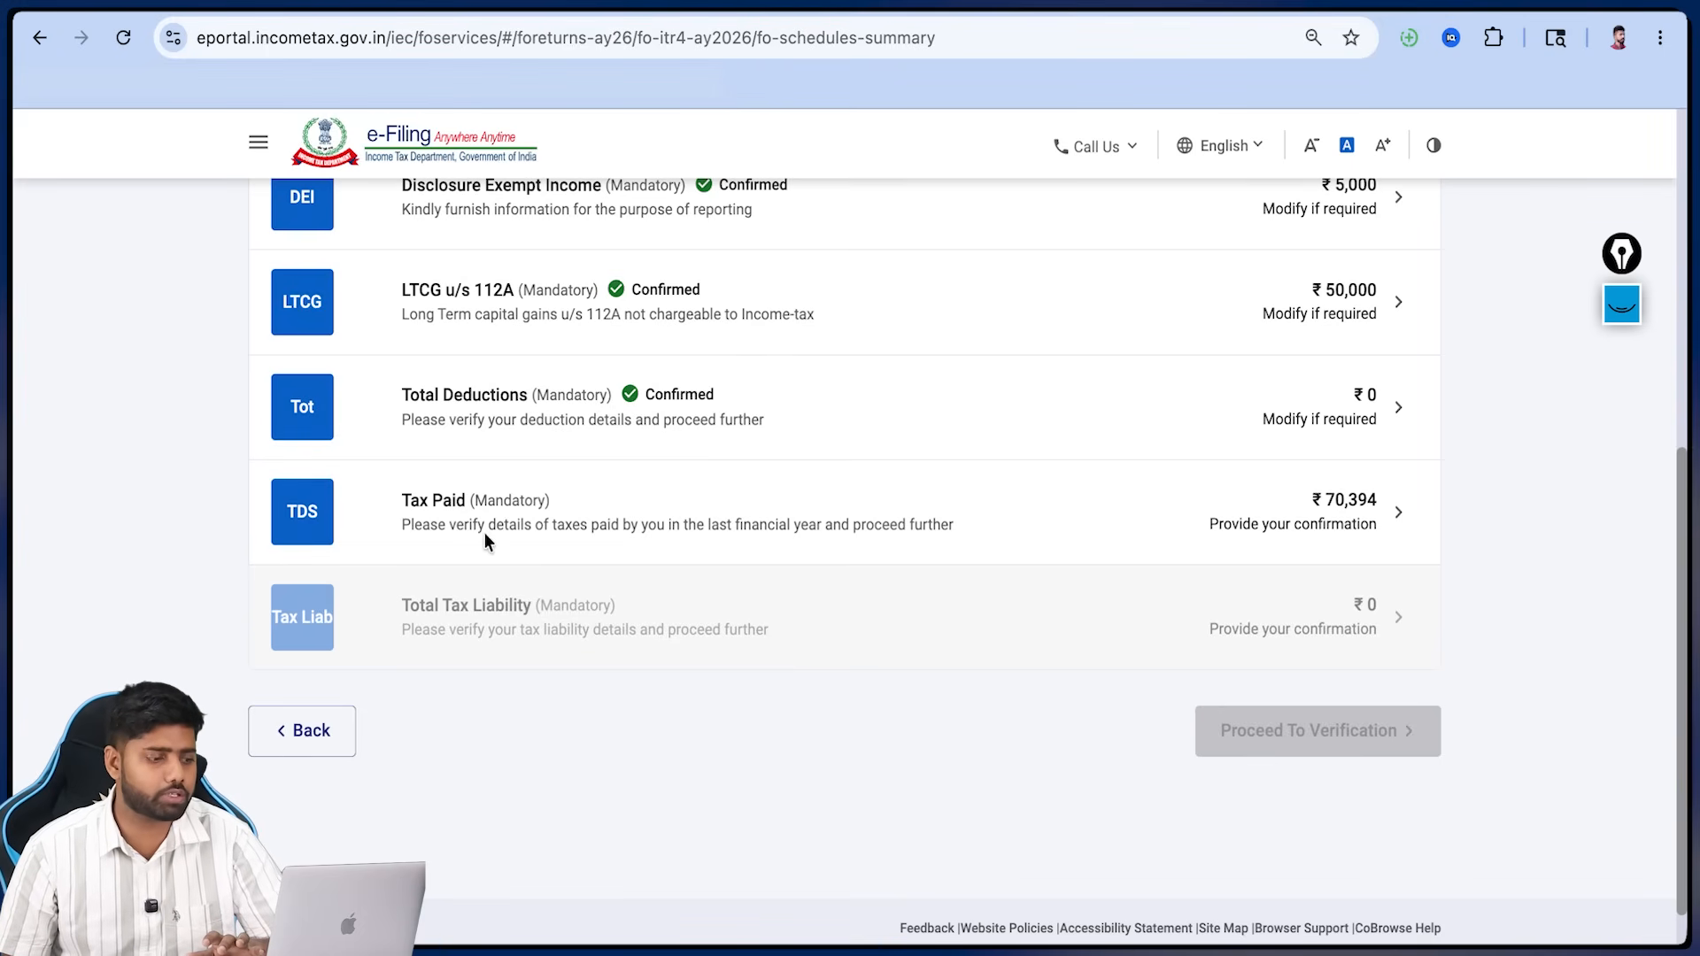
- Open the Tax Paid schedule, review the Sch TDS2(i) entries and the total taxes paid, and confirm the schedule
{"action": "left_click", "coordinate": [1068, 522]}
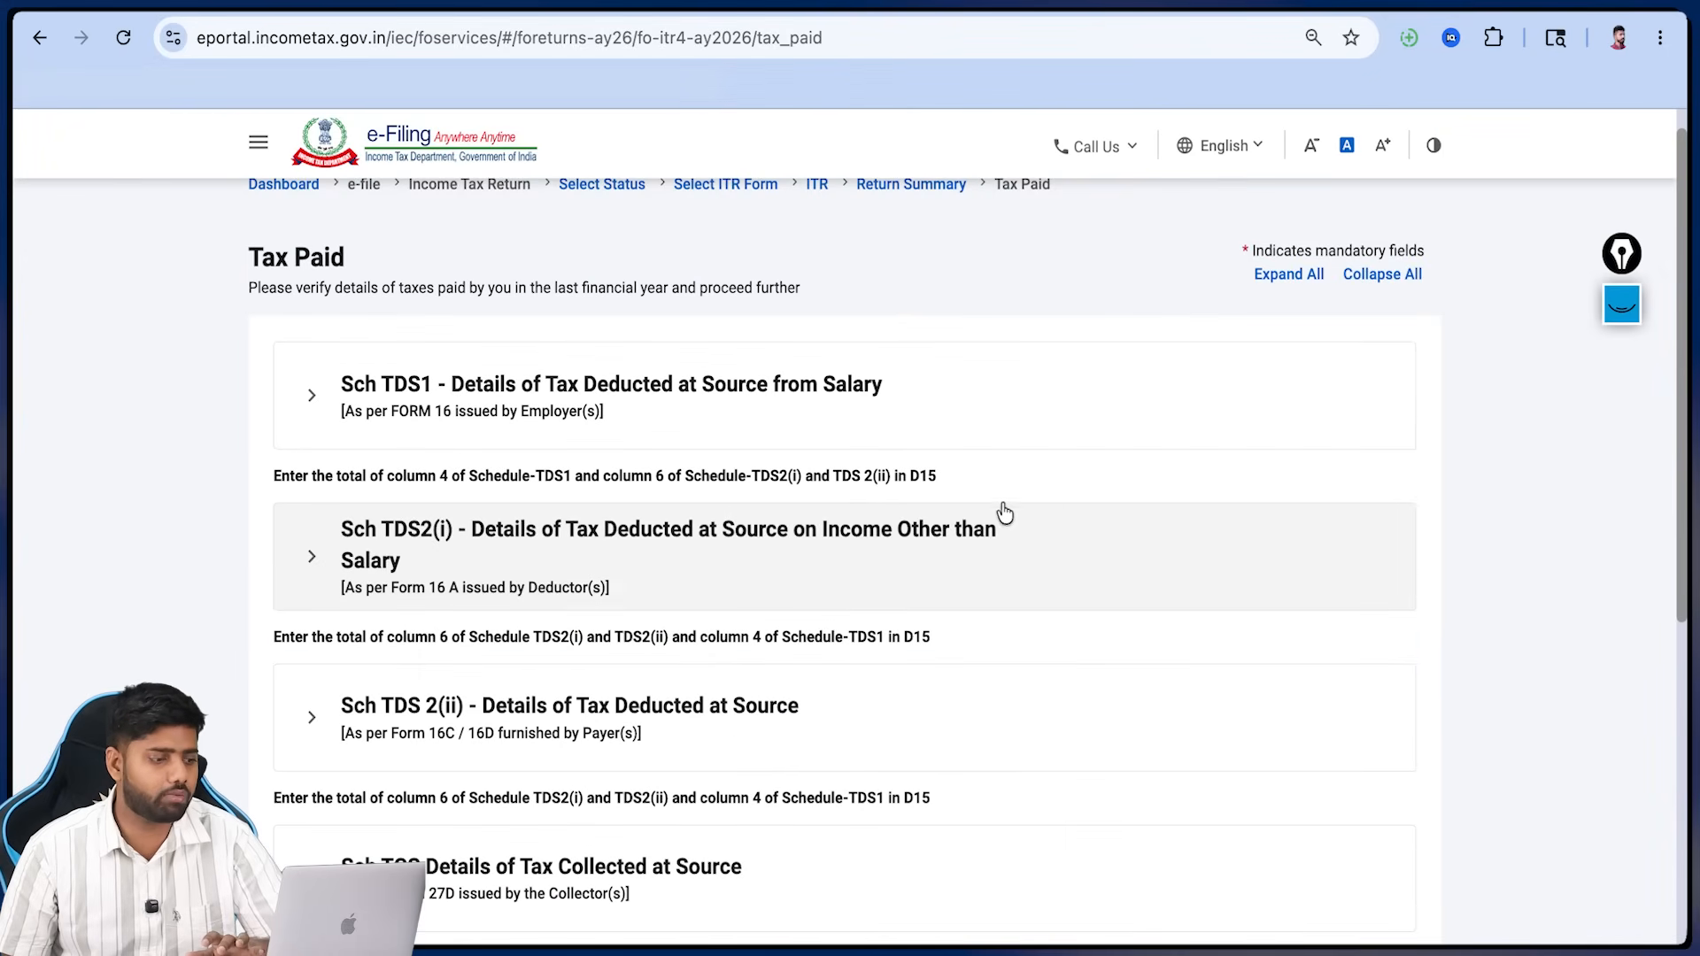
{"action": "left_click", "coordinate": [630, 547]}
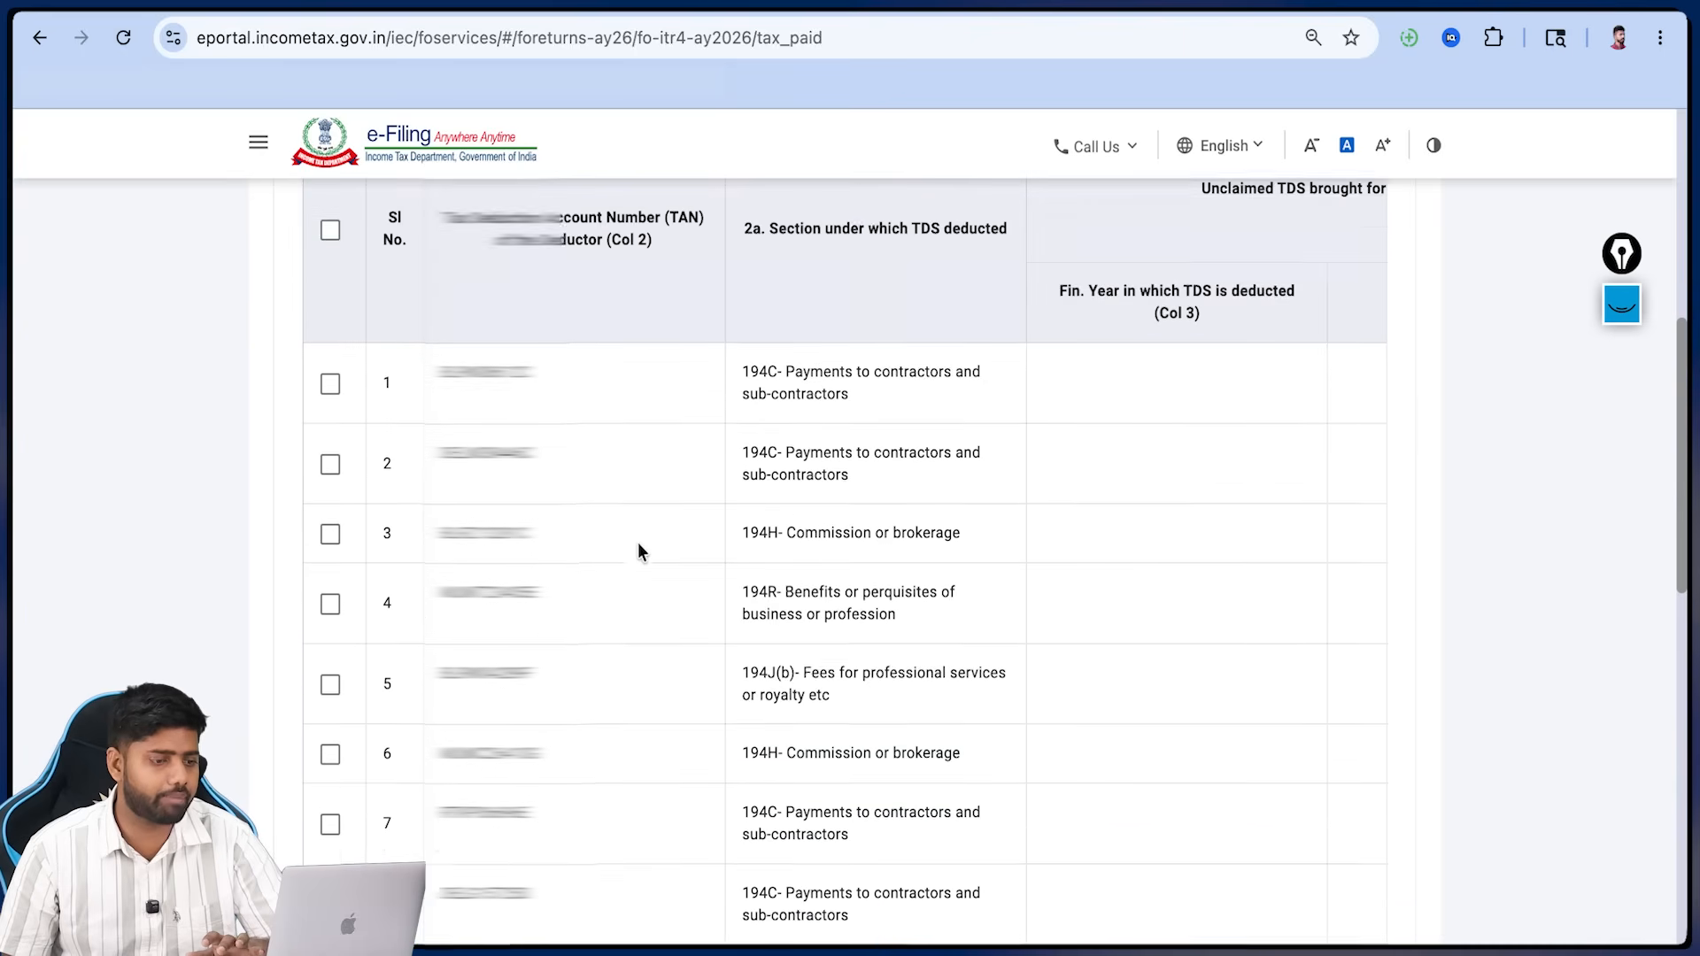
{"action": "scroll", "coordinate": [638, 542], "scroll_direction": "down", "scroll_amount": 2}
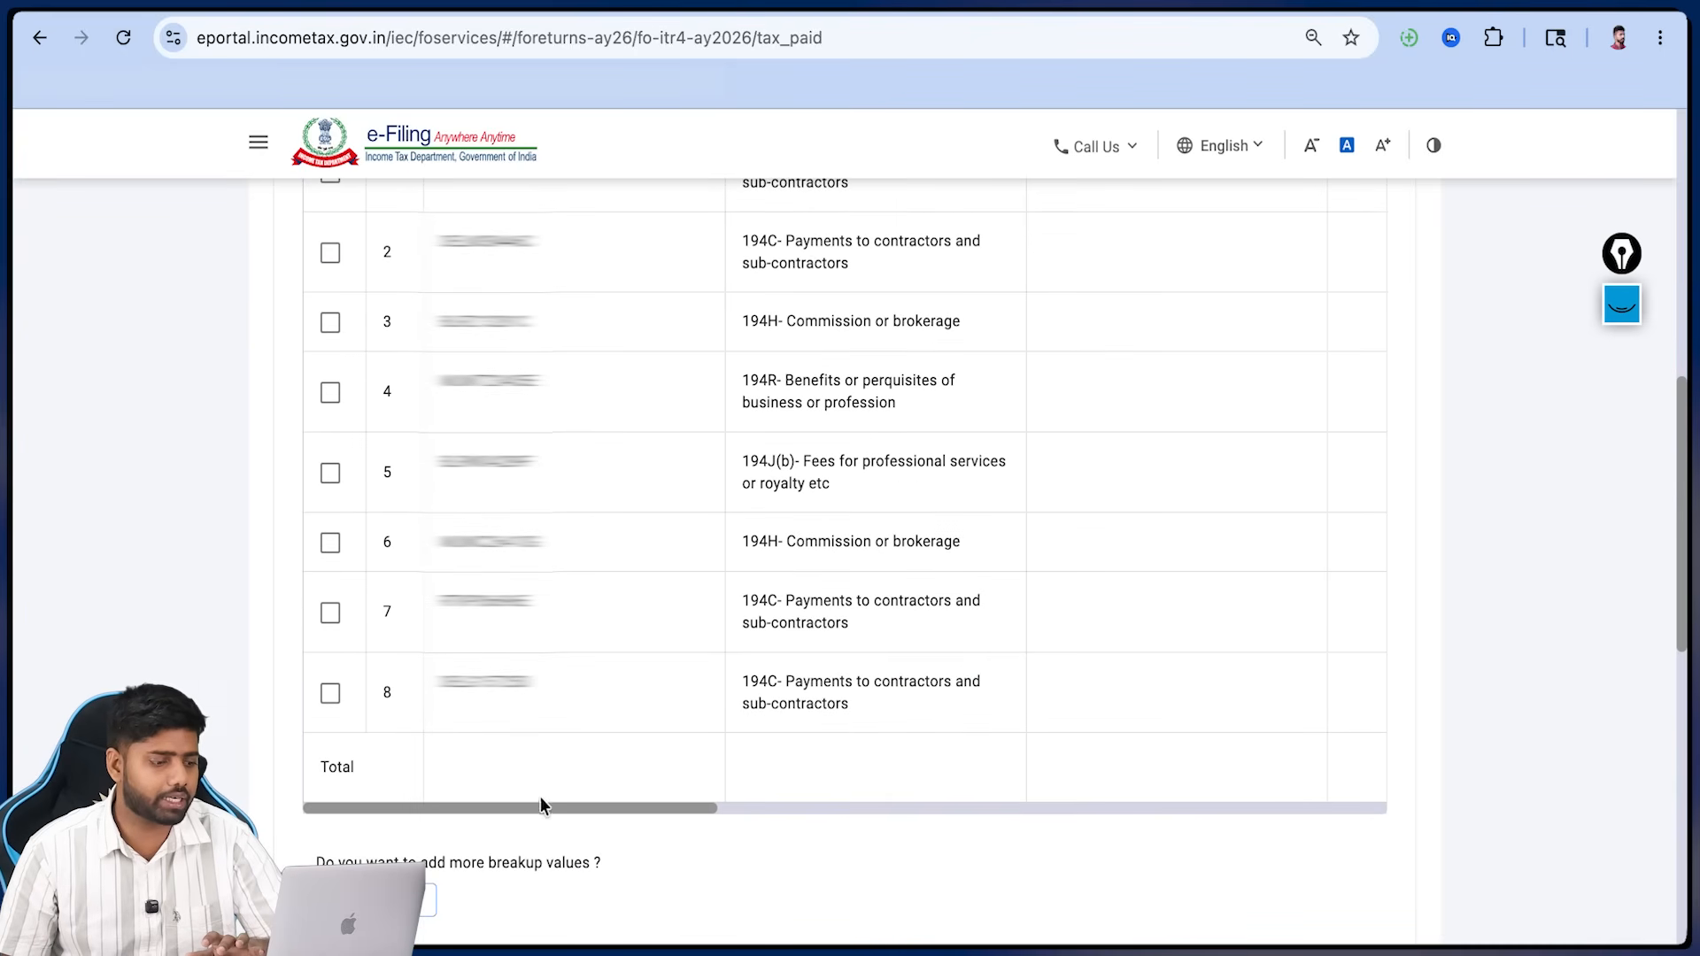
{"action": "left_click_drag", "start_coordinate": [606, 810], "coordinate": [868, 845]}
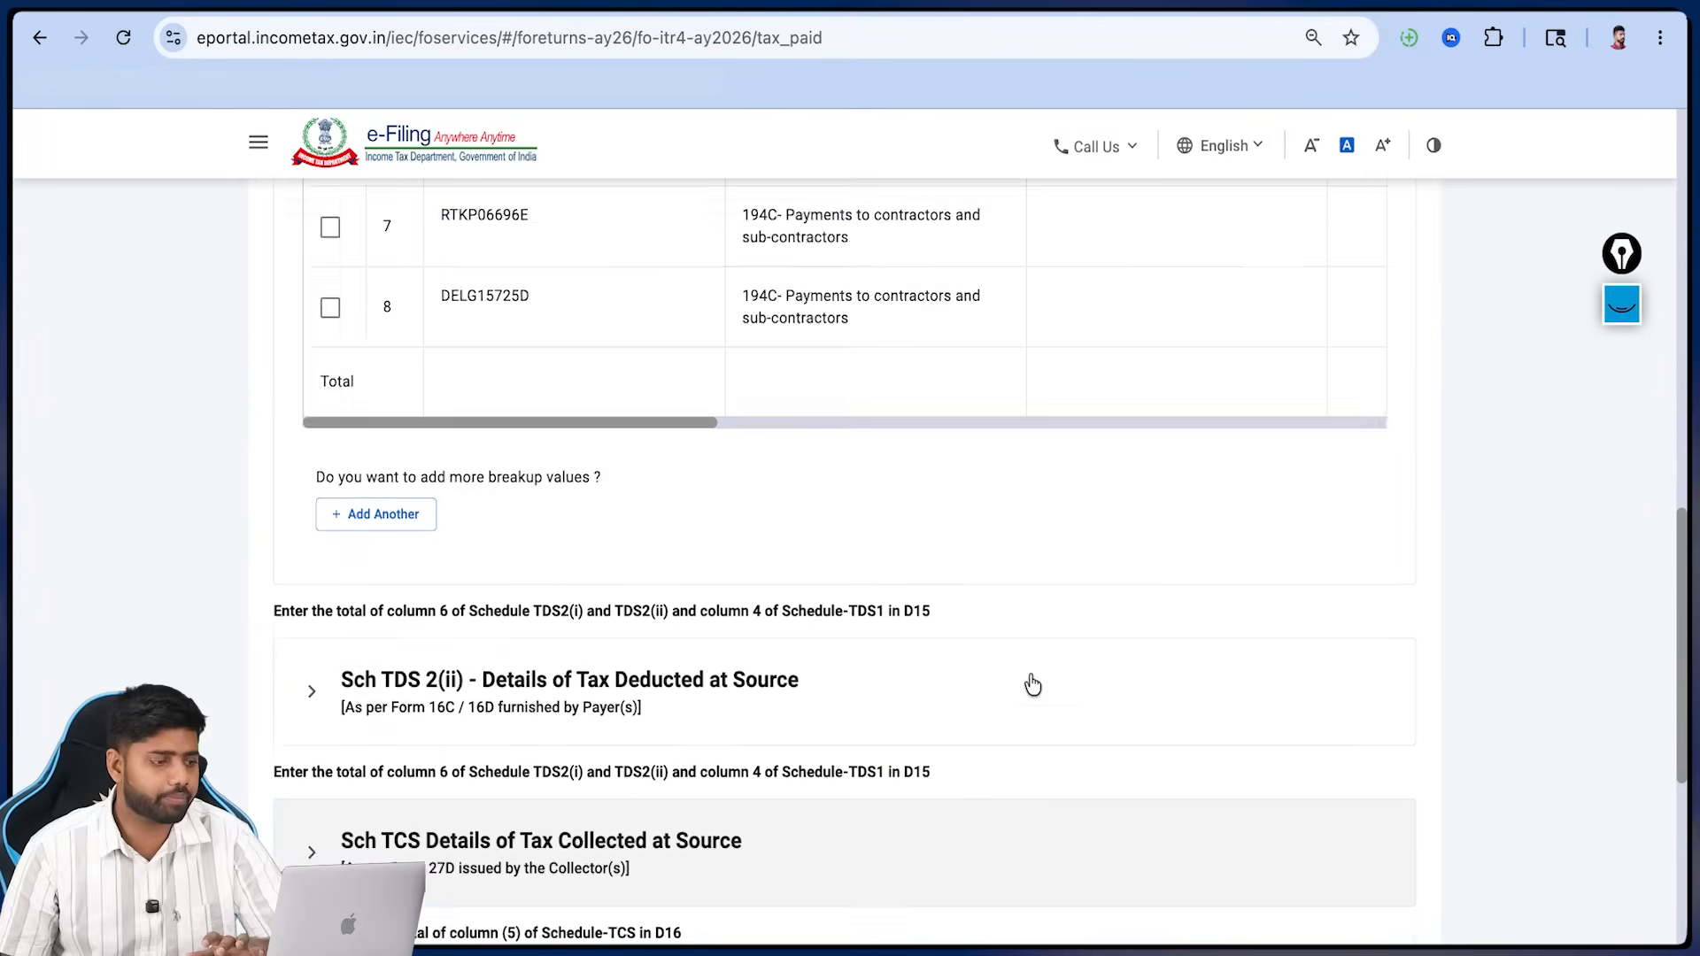
{"action": "scroll", "coordinate": [991, 638], "scroll_direction": "down", "scroll_amount": 2}
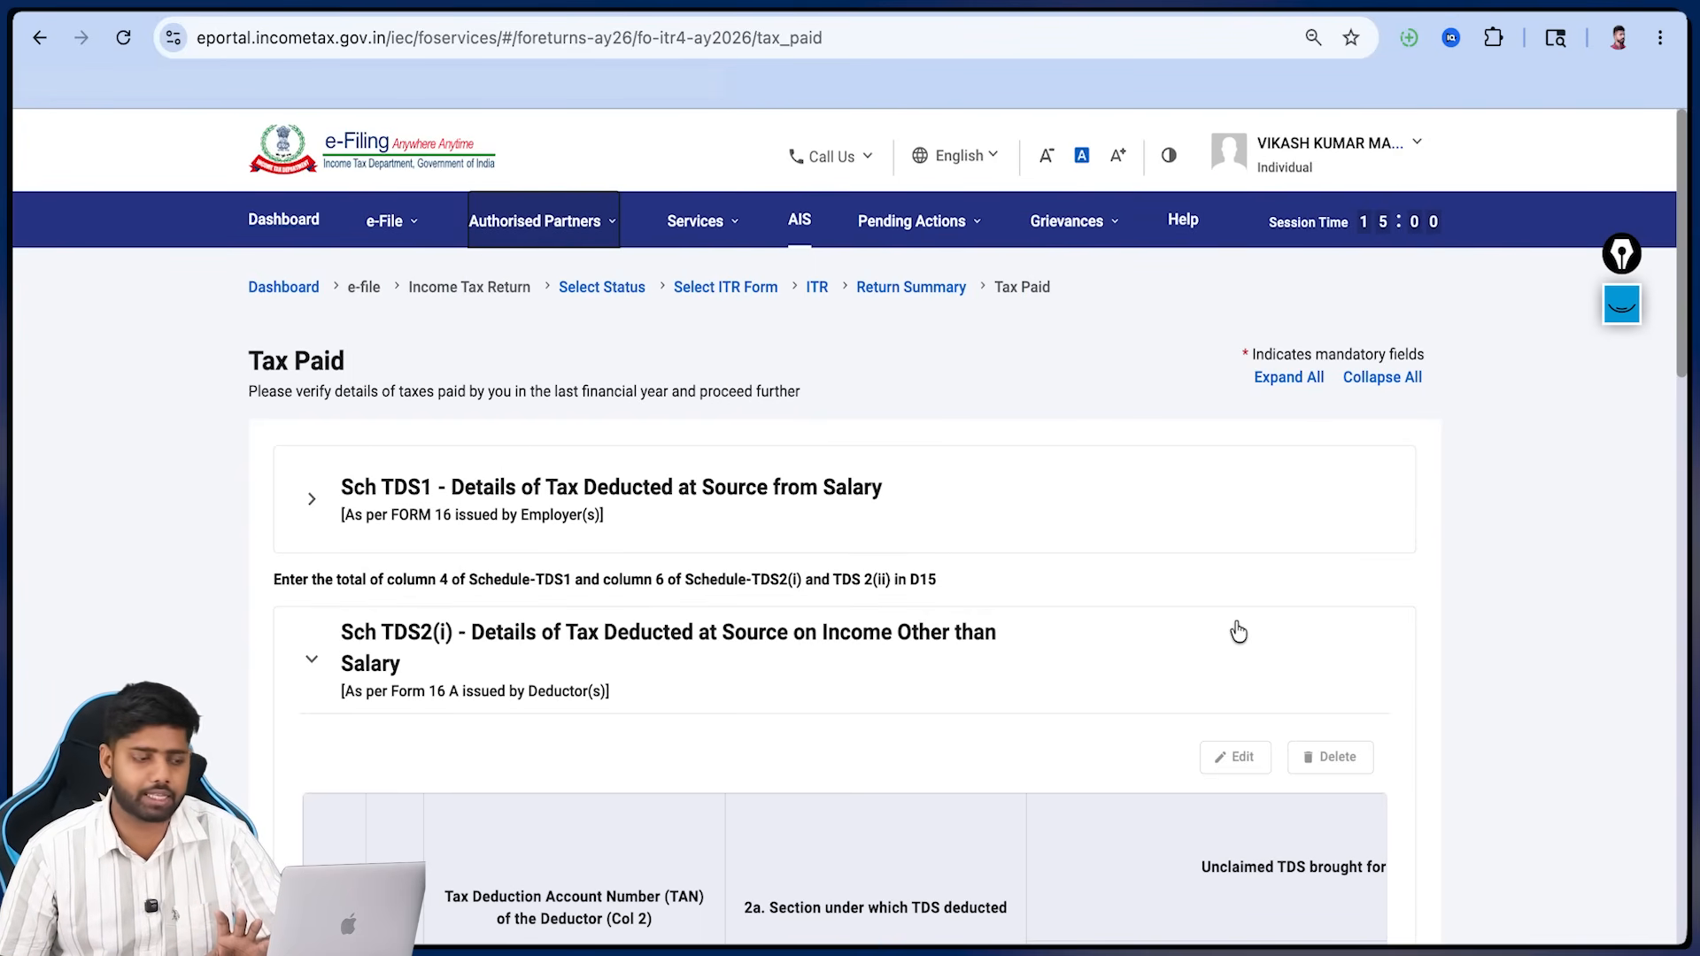
{"action": "scroll", "coordinate": [1235, 630], "scroll_direction": "down", "scroll_amount": 10}
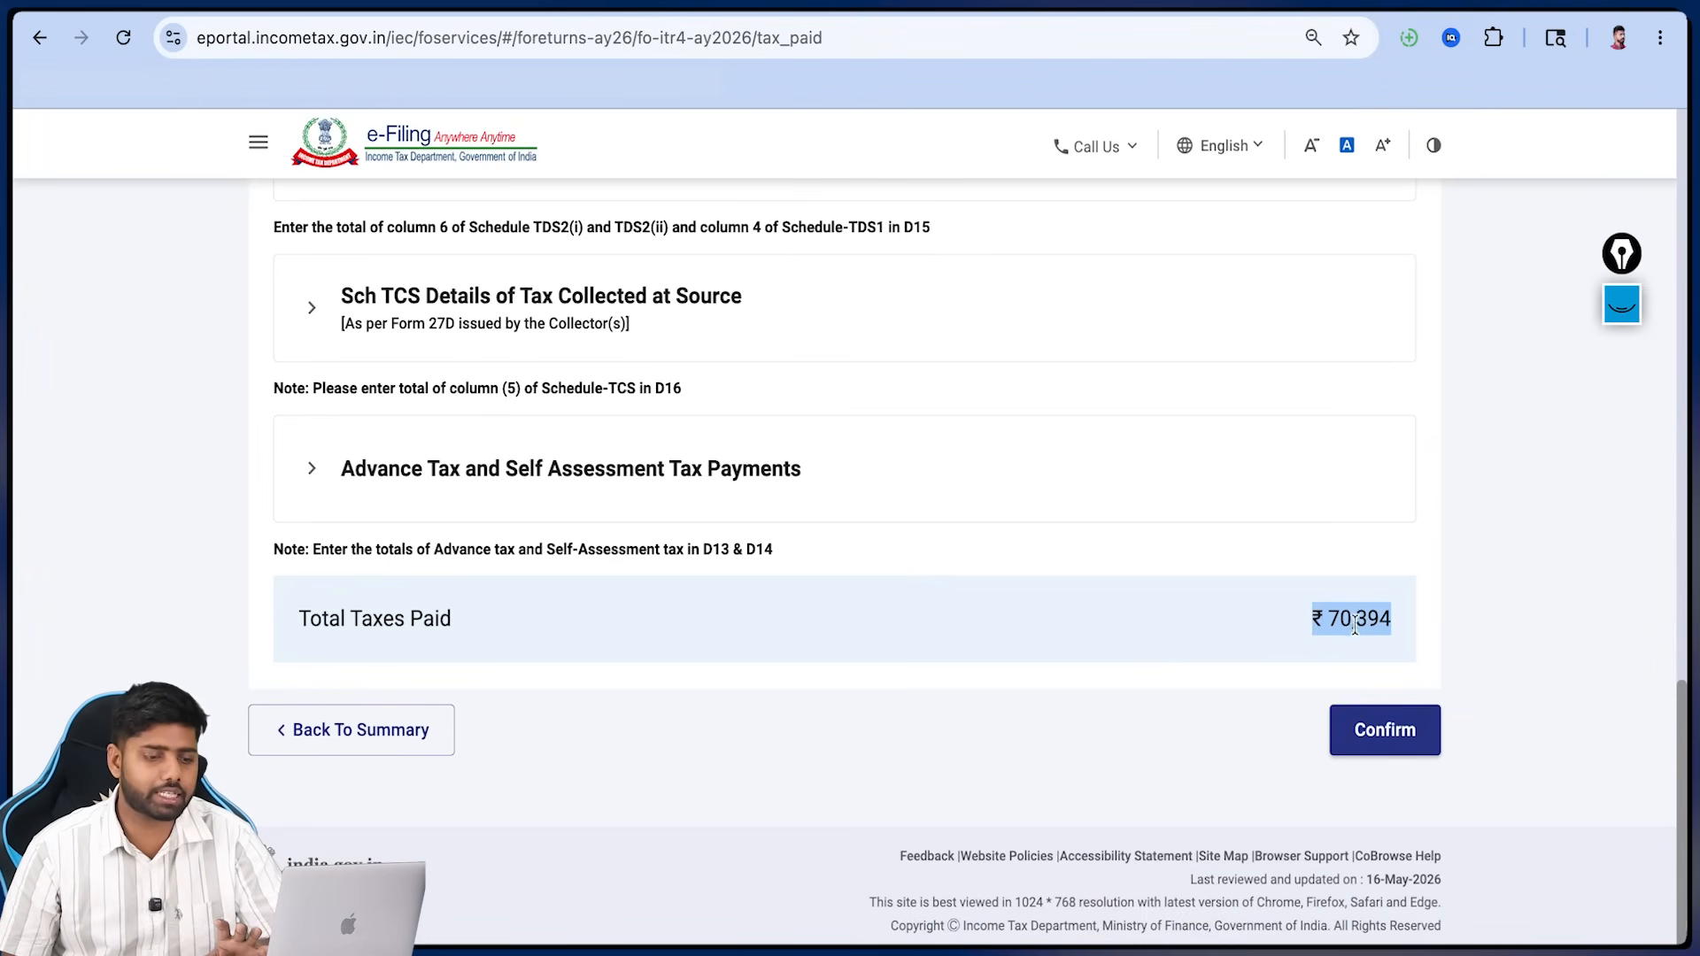
{"action": "left_click", "coordinate": [1378, 737]}
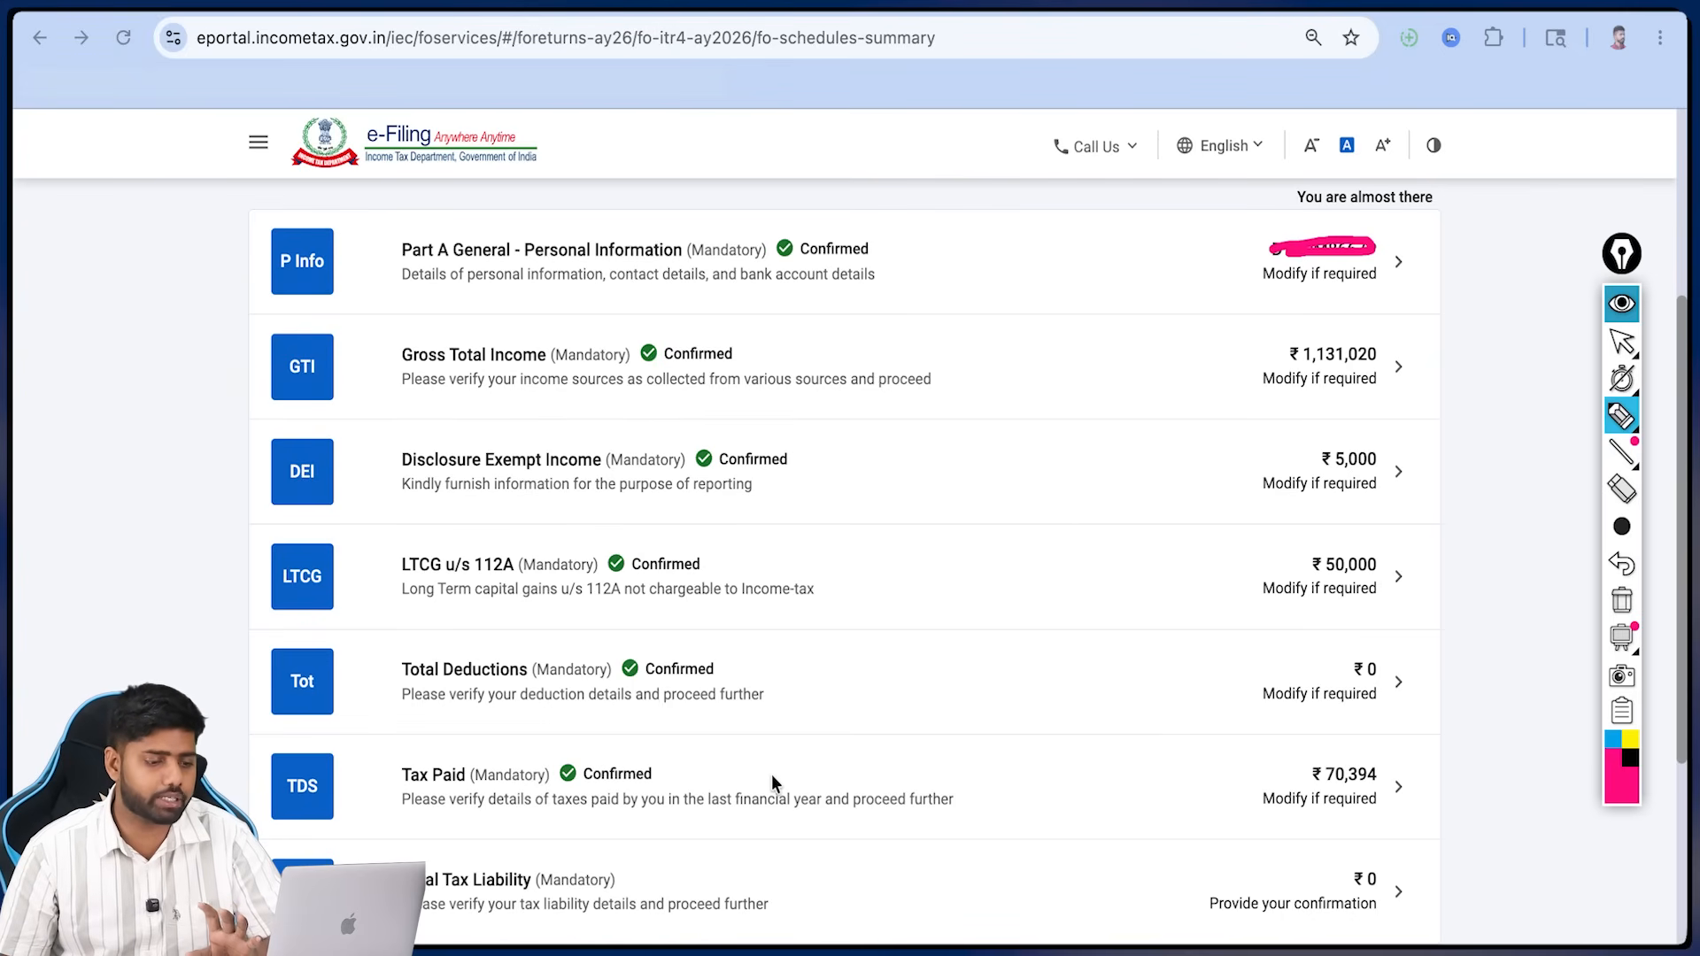
- Open the Total Tax Liability schedule, review the computation of income, tax, interest and fees, and confirm it
{"action": "mouse_move", "coordinate": [687, 870]}
{"action": "left_mouse_down"}
{"action": "mouse_move", "coordinate": [791, 850]}
{"action": "mouse_move", "coordinate": [689, 870]}
{"action": "mouse_move", "coordinate": [751, 881]}
{"action": "left_mouse_up"}
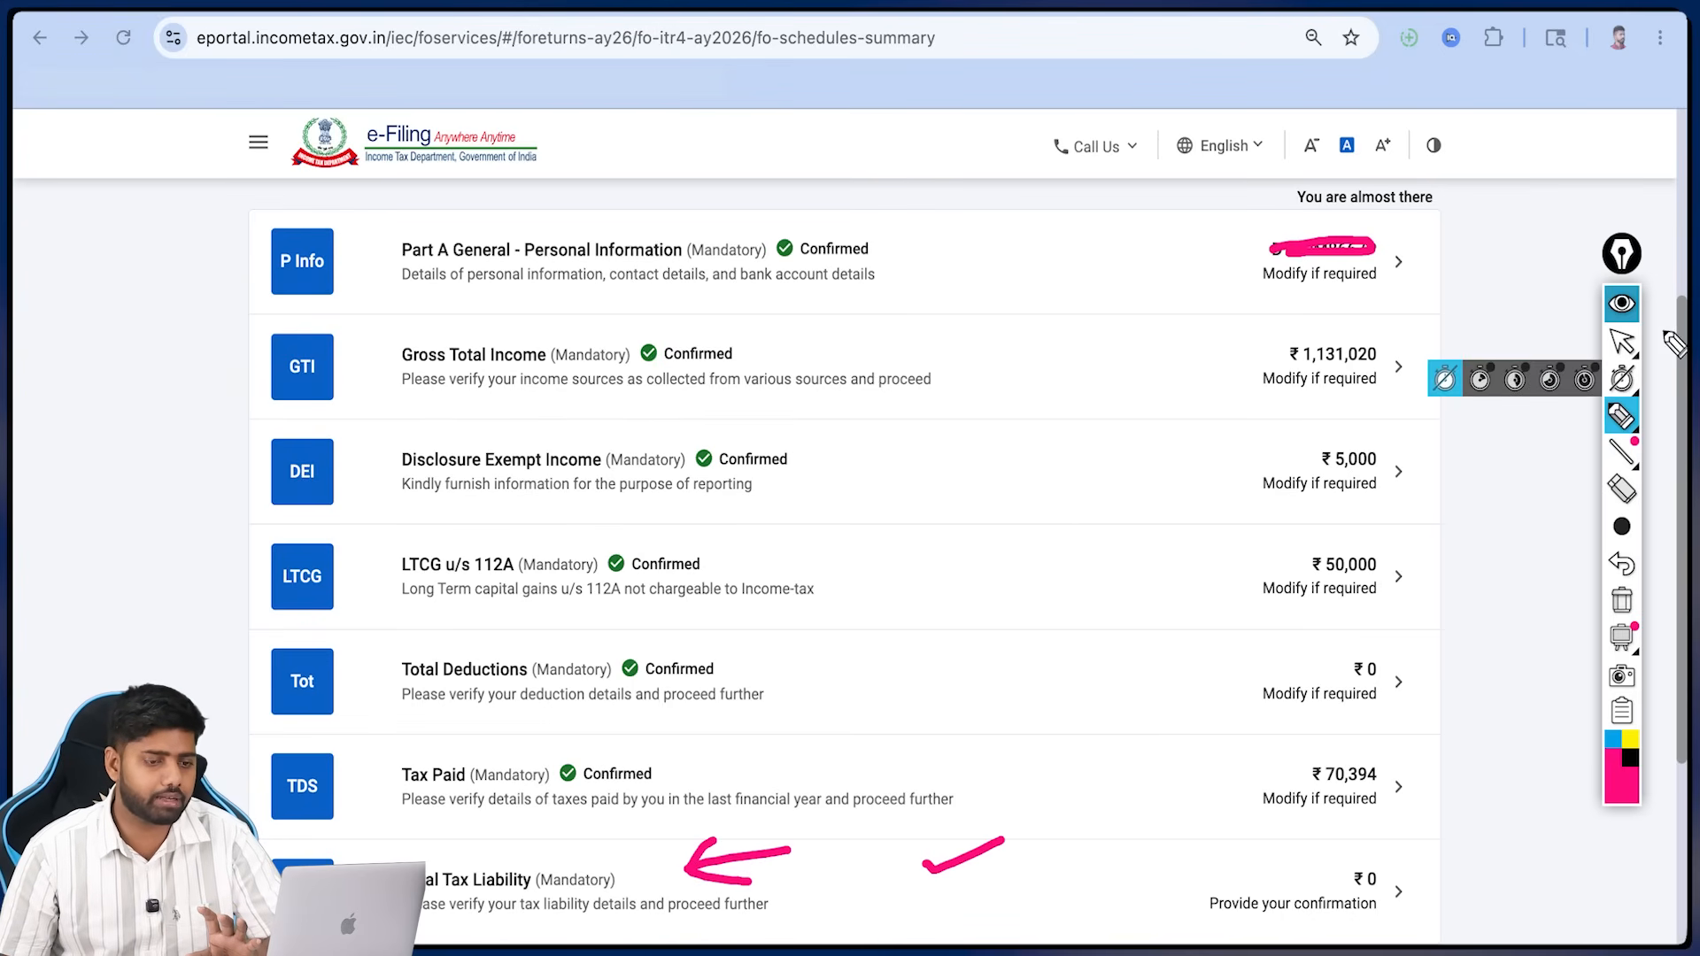
{"action": "left_click", "coordinate": [1622, 305]}
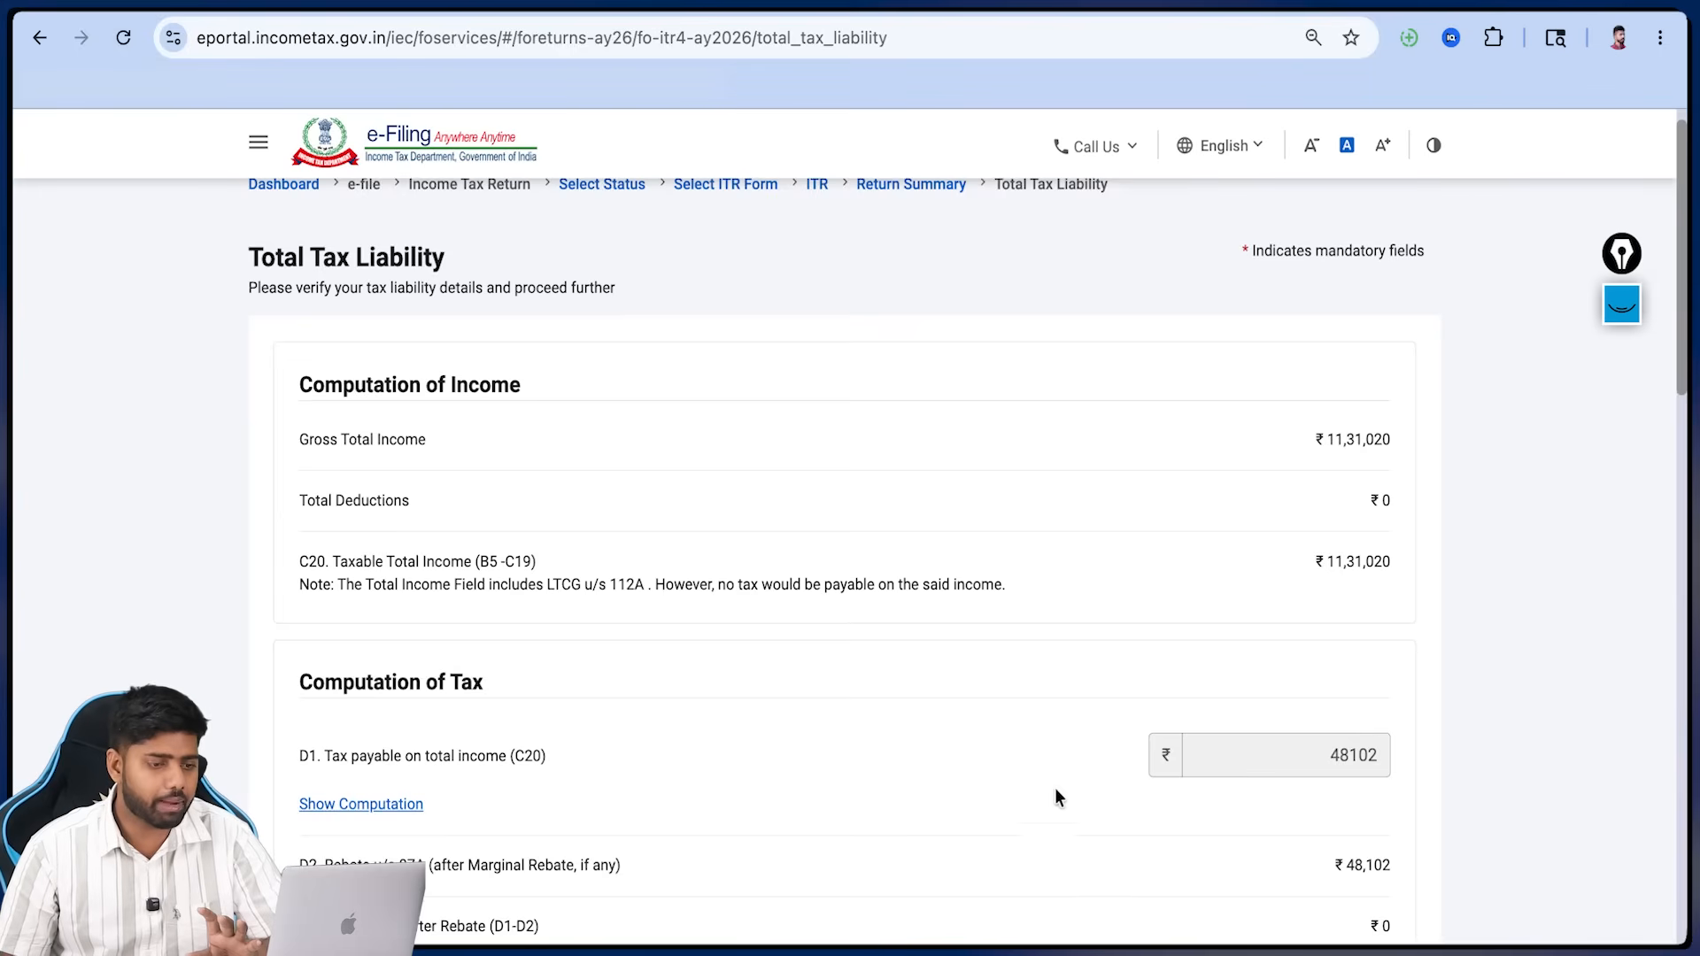
{"action": "scroll", "coordinate": [1050, 719], "scroll_direction": "down", "scroll_amount": 11}
{"action": "scroll", "coordinate": [1047, 719], "scroll_direction": "down", "scroll_amount": 8}
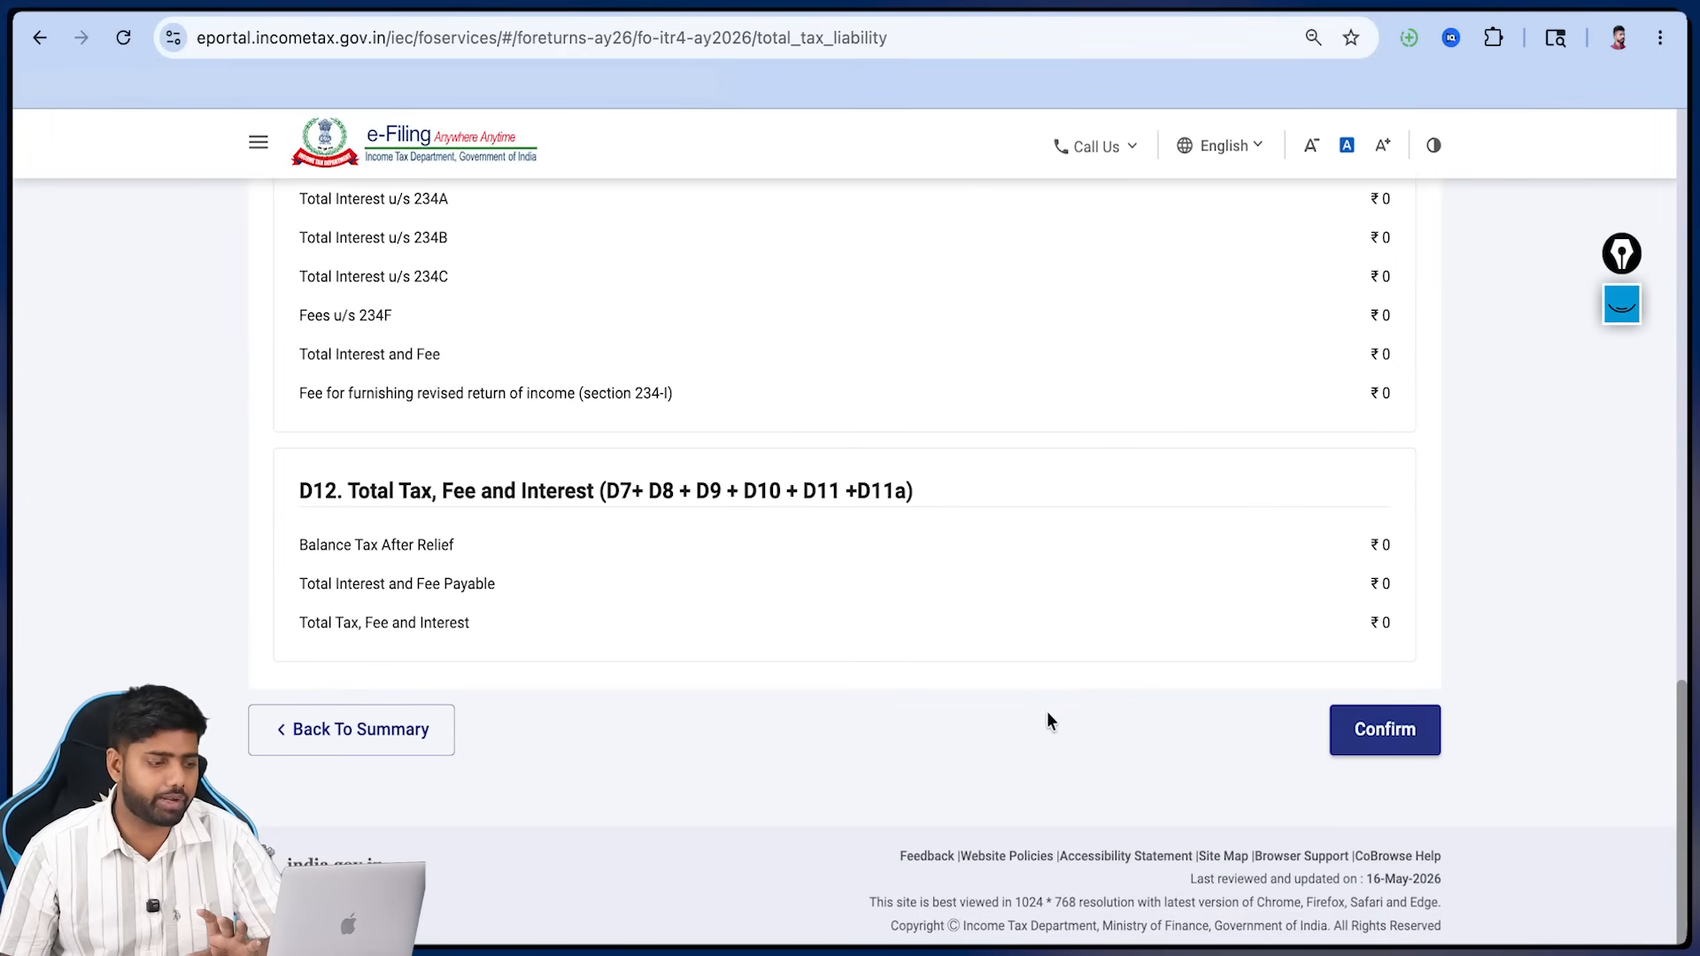
{"action": "left_click", "coordinate": [1408, 730]}
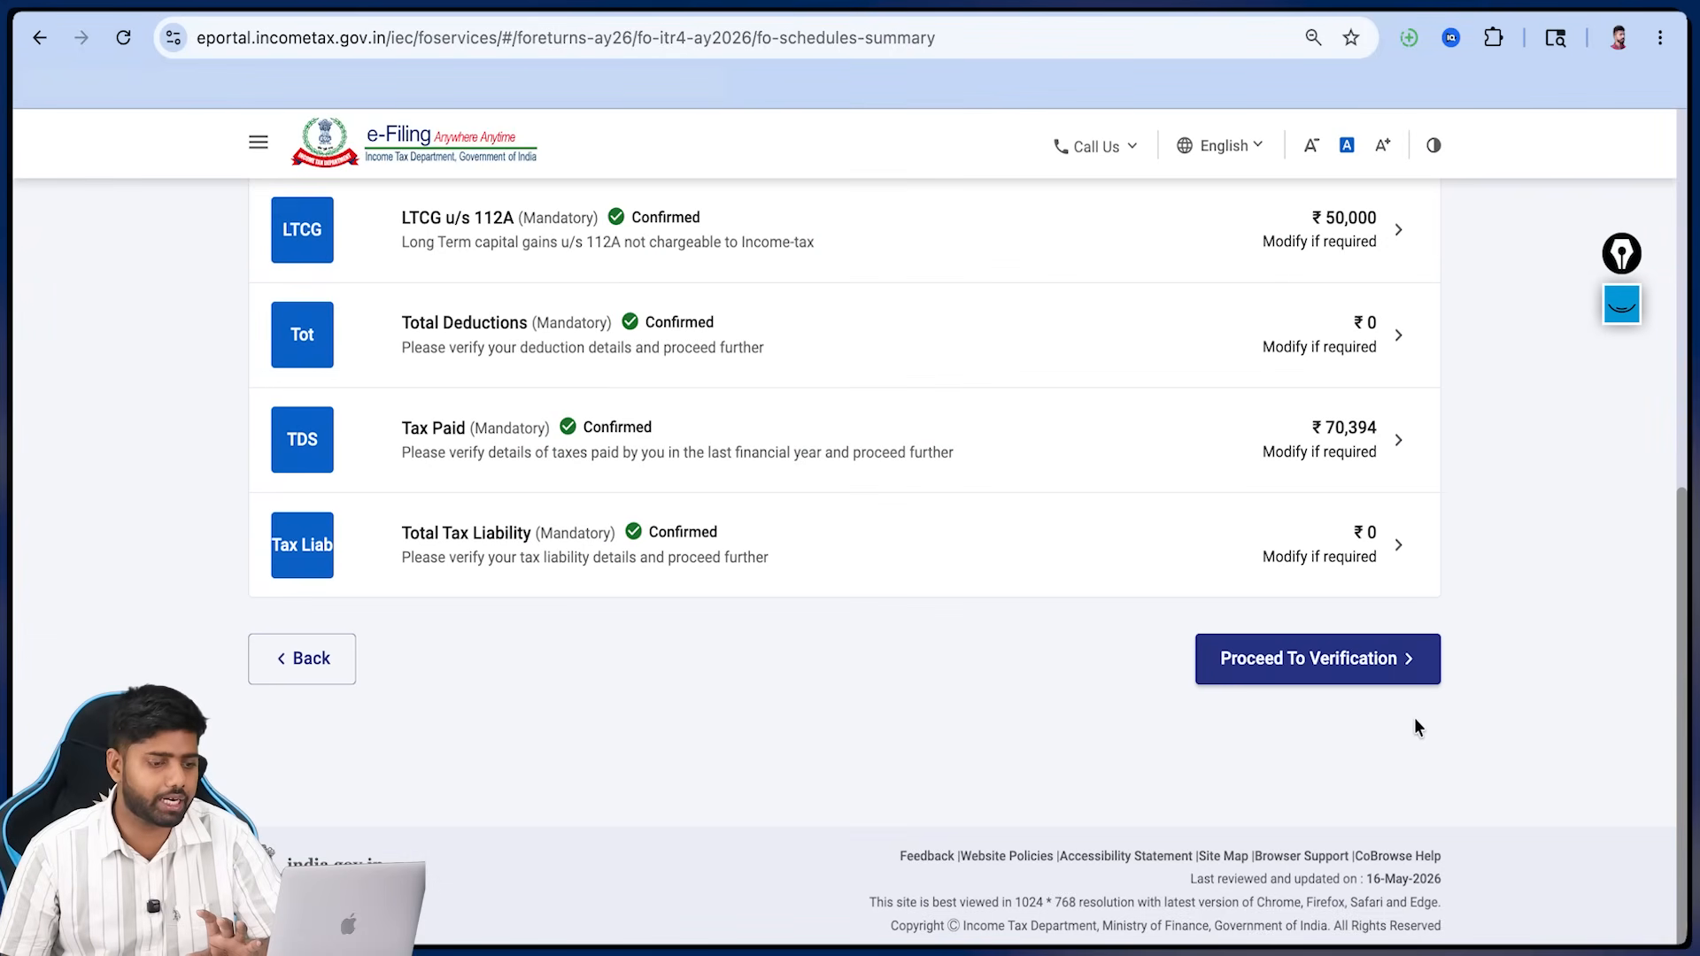
- Proceed to verification, review the tax summary down to Amount Payable/Refund, and open the return's preview and submission form
{"action": "left_click", "coordinate": [1333, 696]}
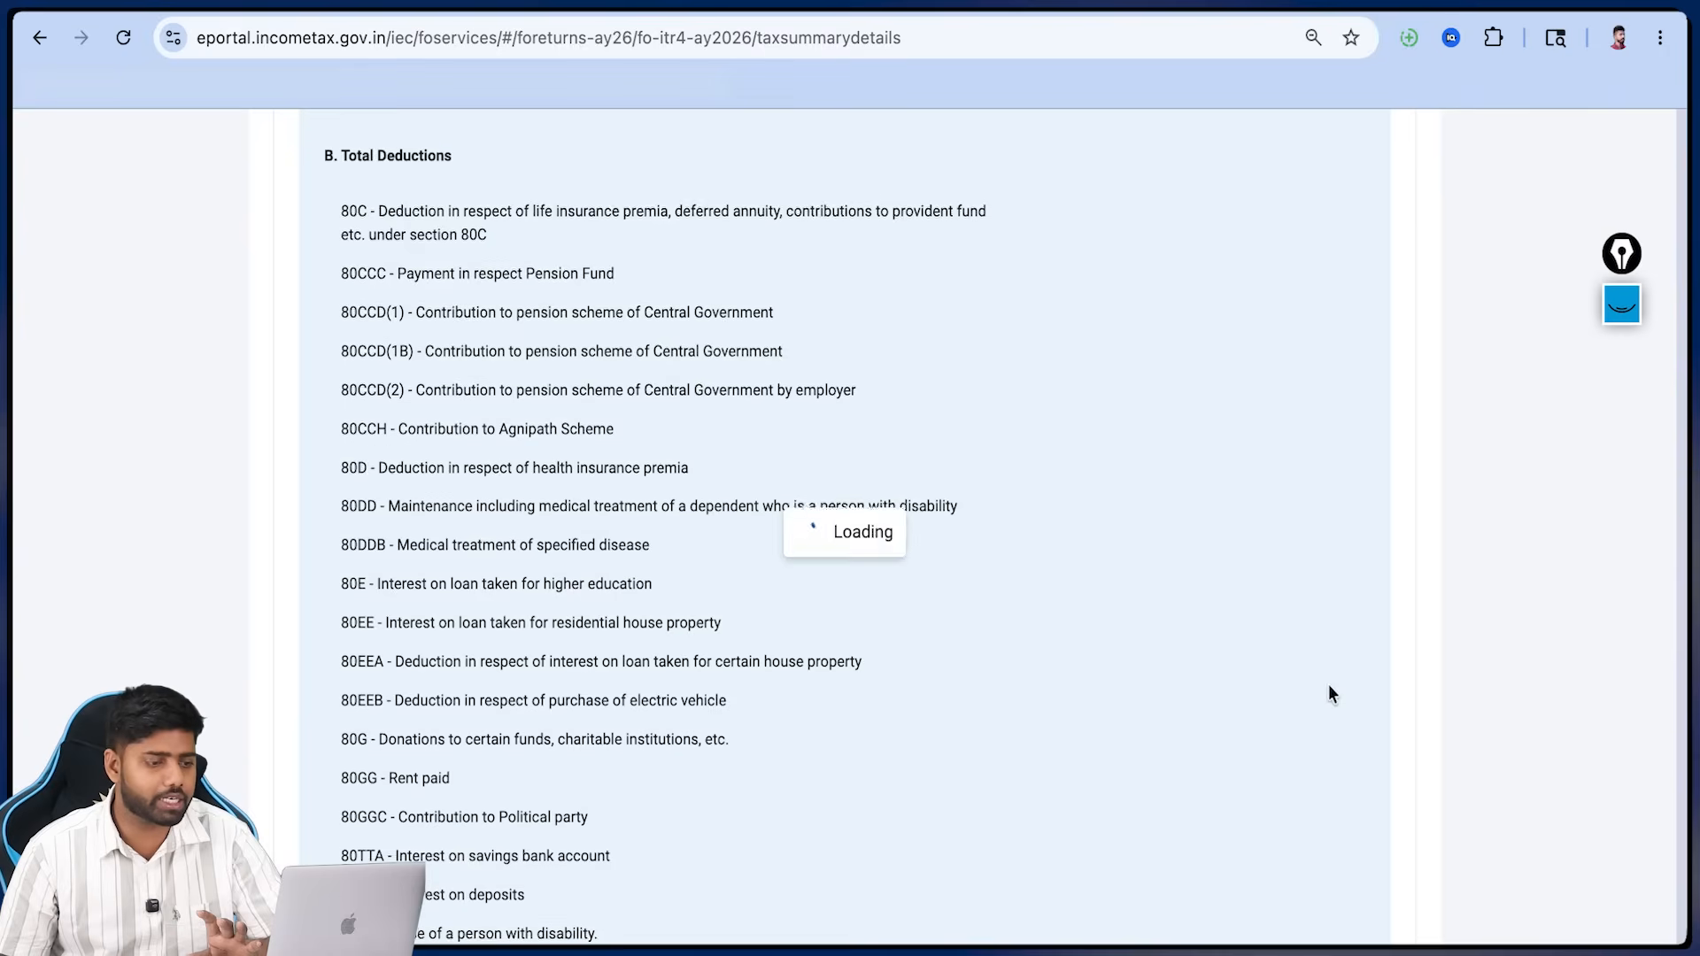
{"action": "scroll", "coordinate": [1332, 611], "scroll_direction": "down", "scroll_amount": 15}
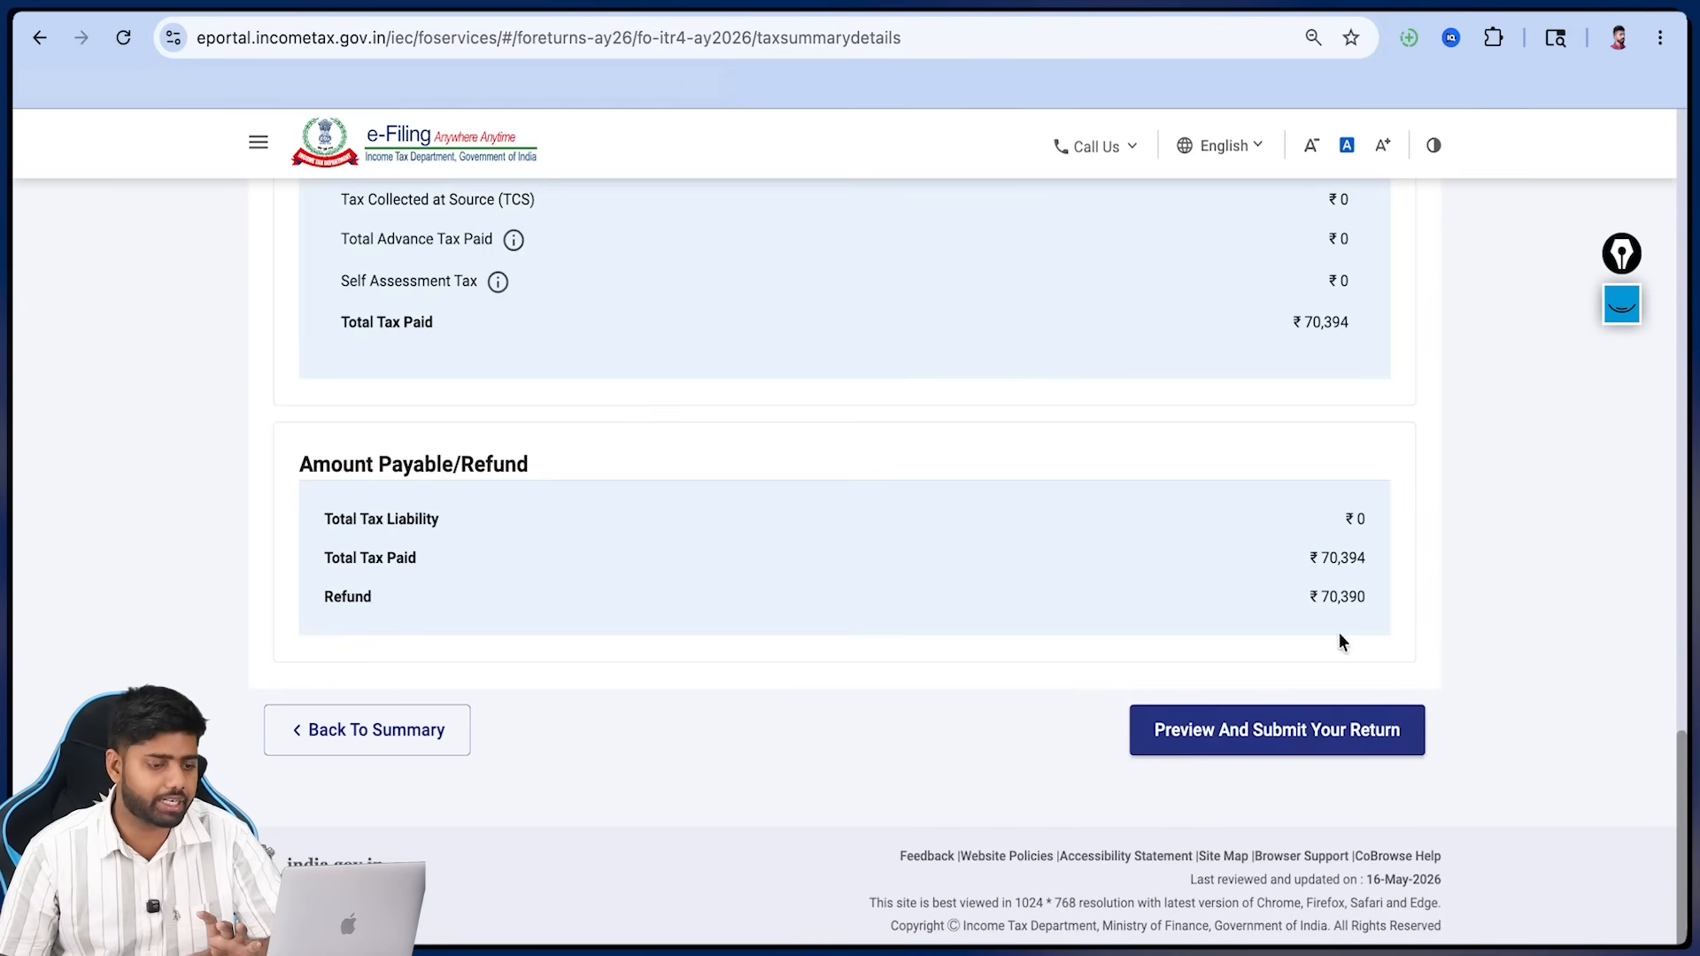
{"action": "left_click", "coordinate": [1193, 738]}
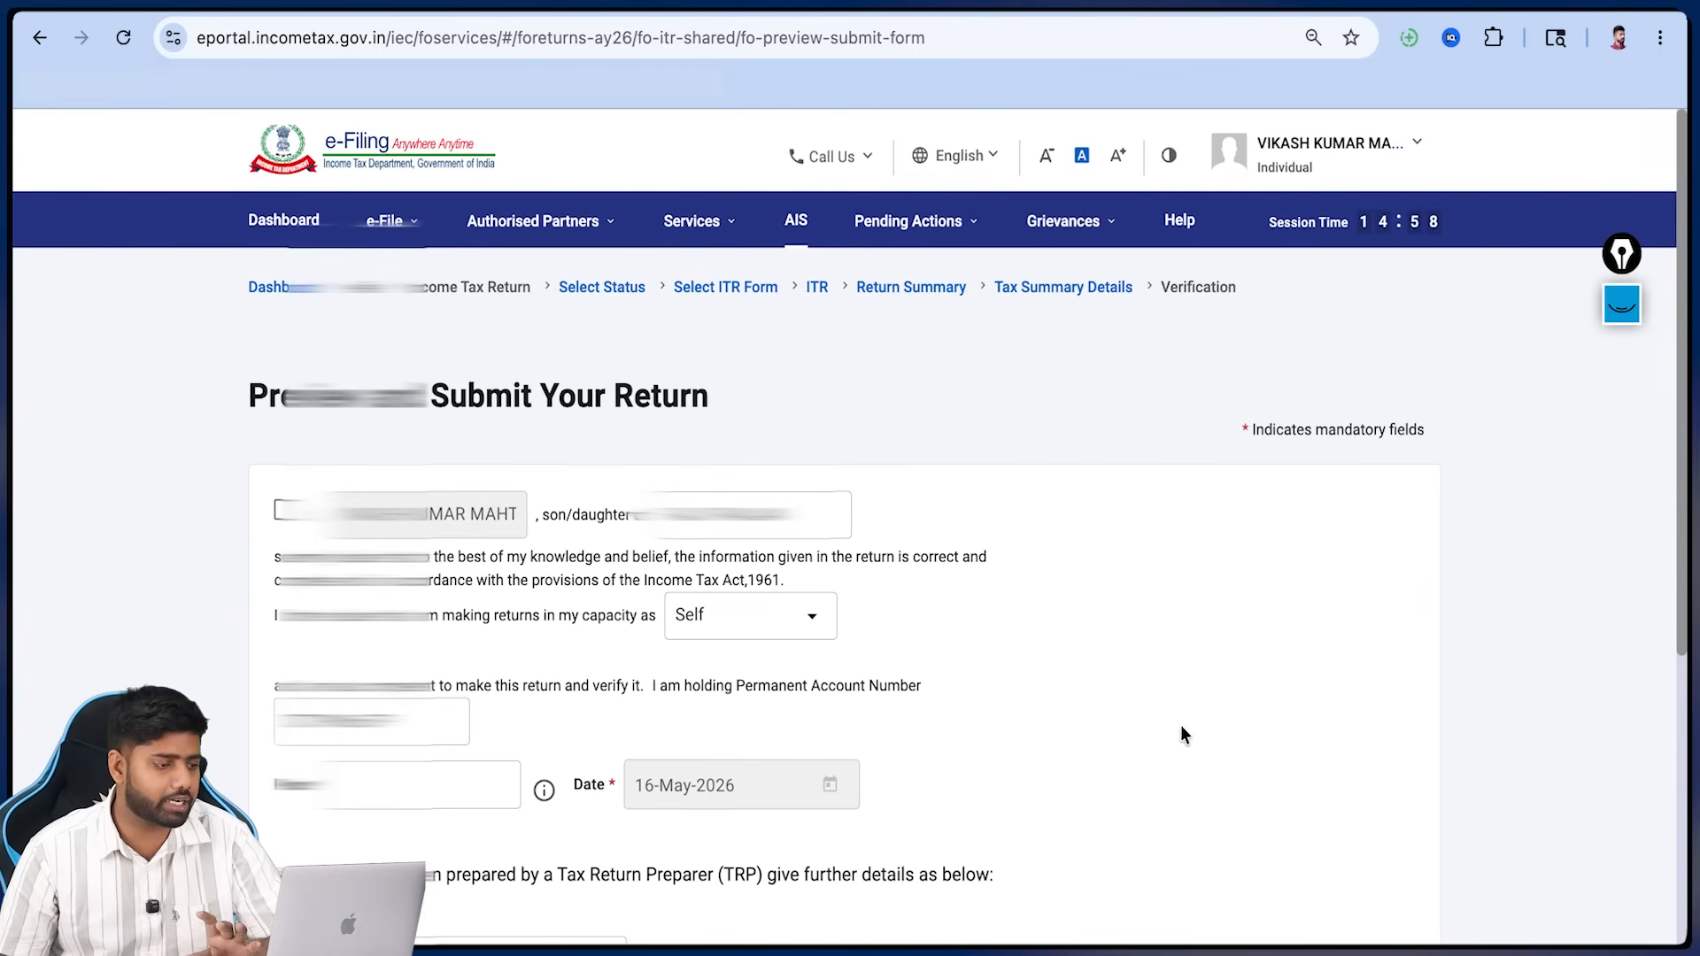
- Accept the declaration on the submission form and proceed through validation to e-verification of the return
{"action": "scroll", "coordinate": [399, 568], "scroll_direction": "down", "scroll_amount": 2}
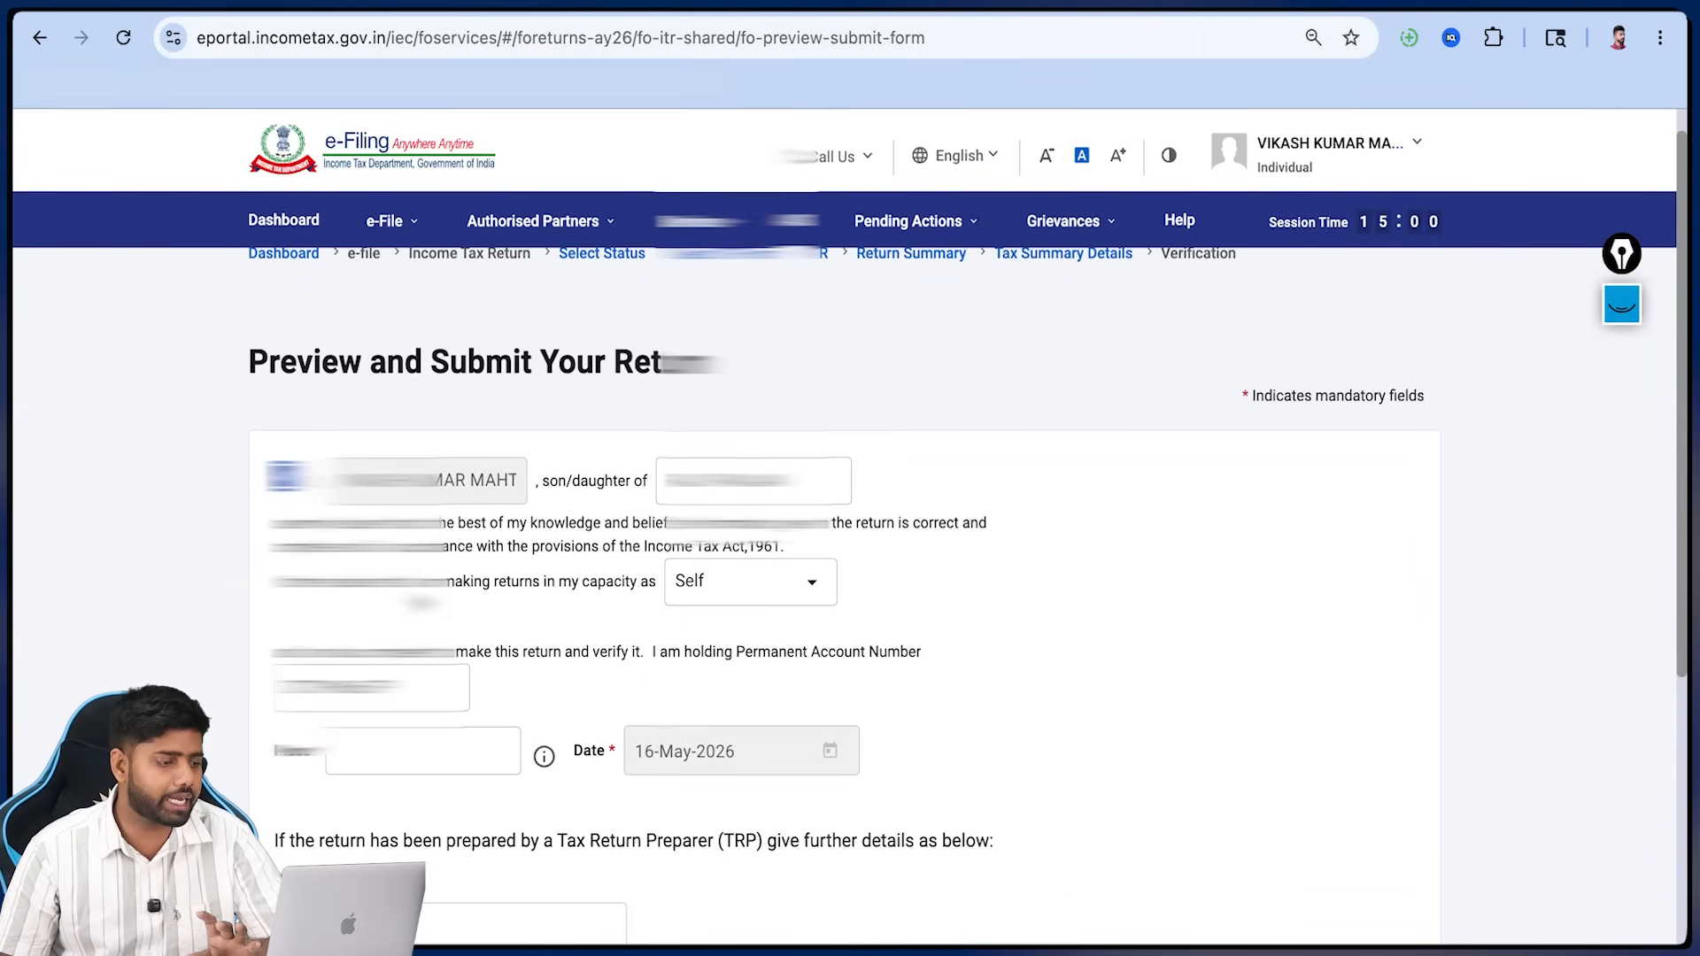
{"action": "left_click", "coordinate": [396, 656]}
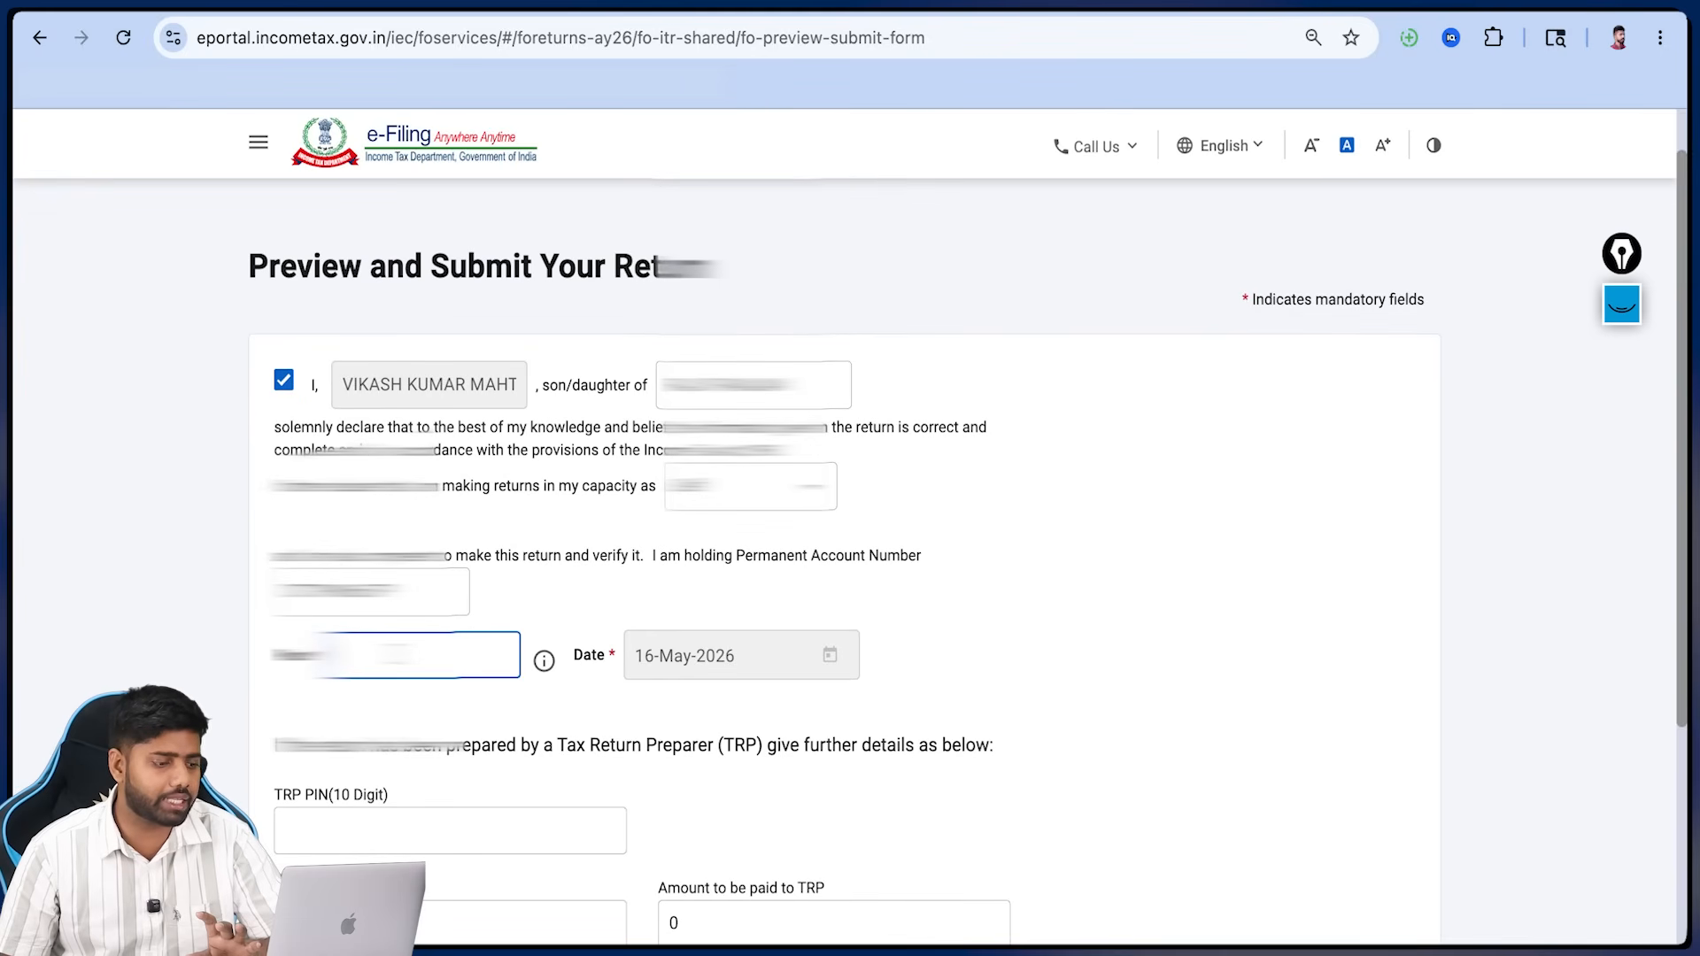
{"action": "scroll", "coordinate": [660, 657], "scroll_direction": "down", "scroll_amount": 4}
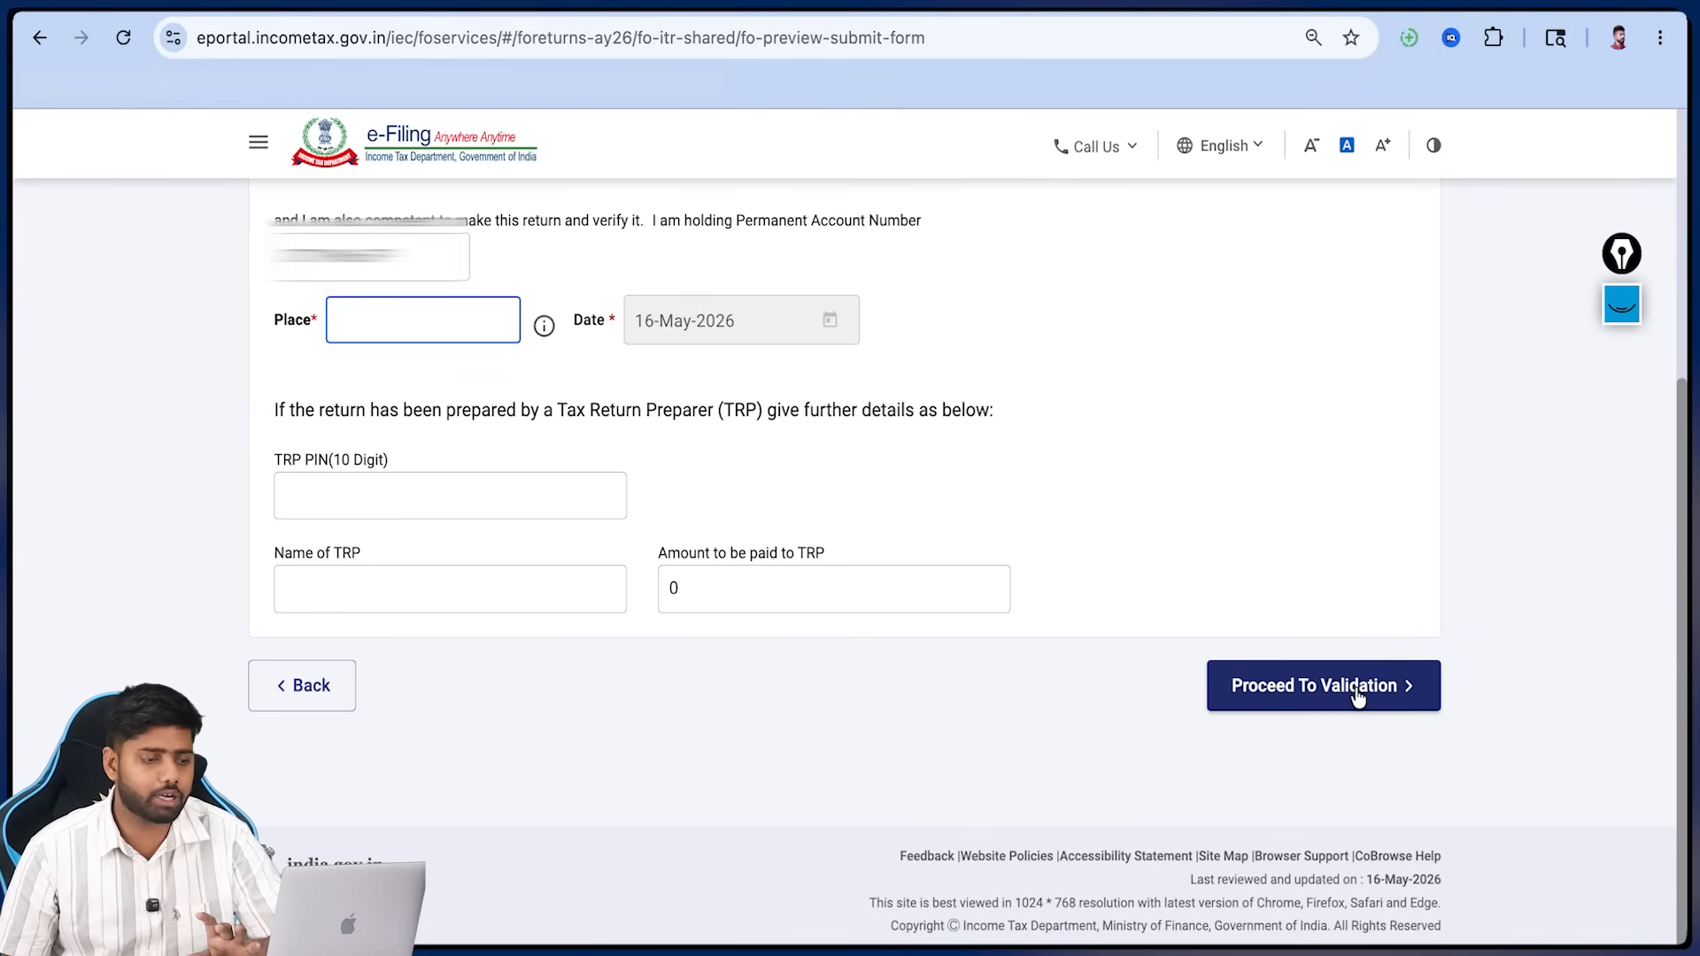
{"action": "left_click", "coordinate": [1358, 686]}
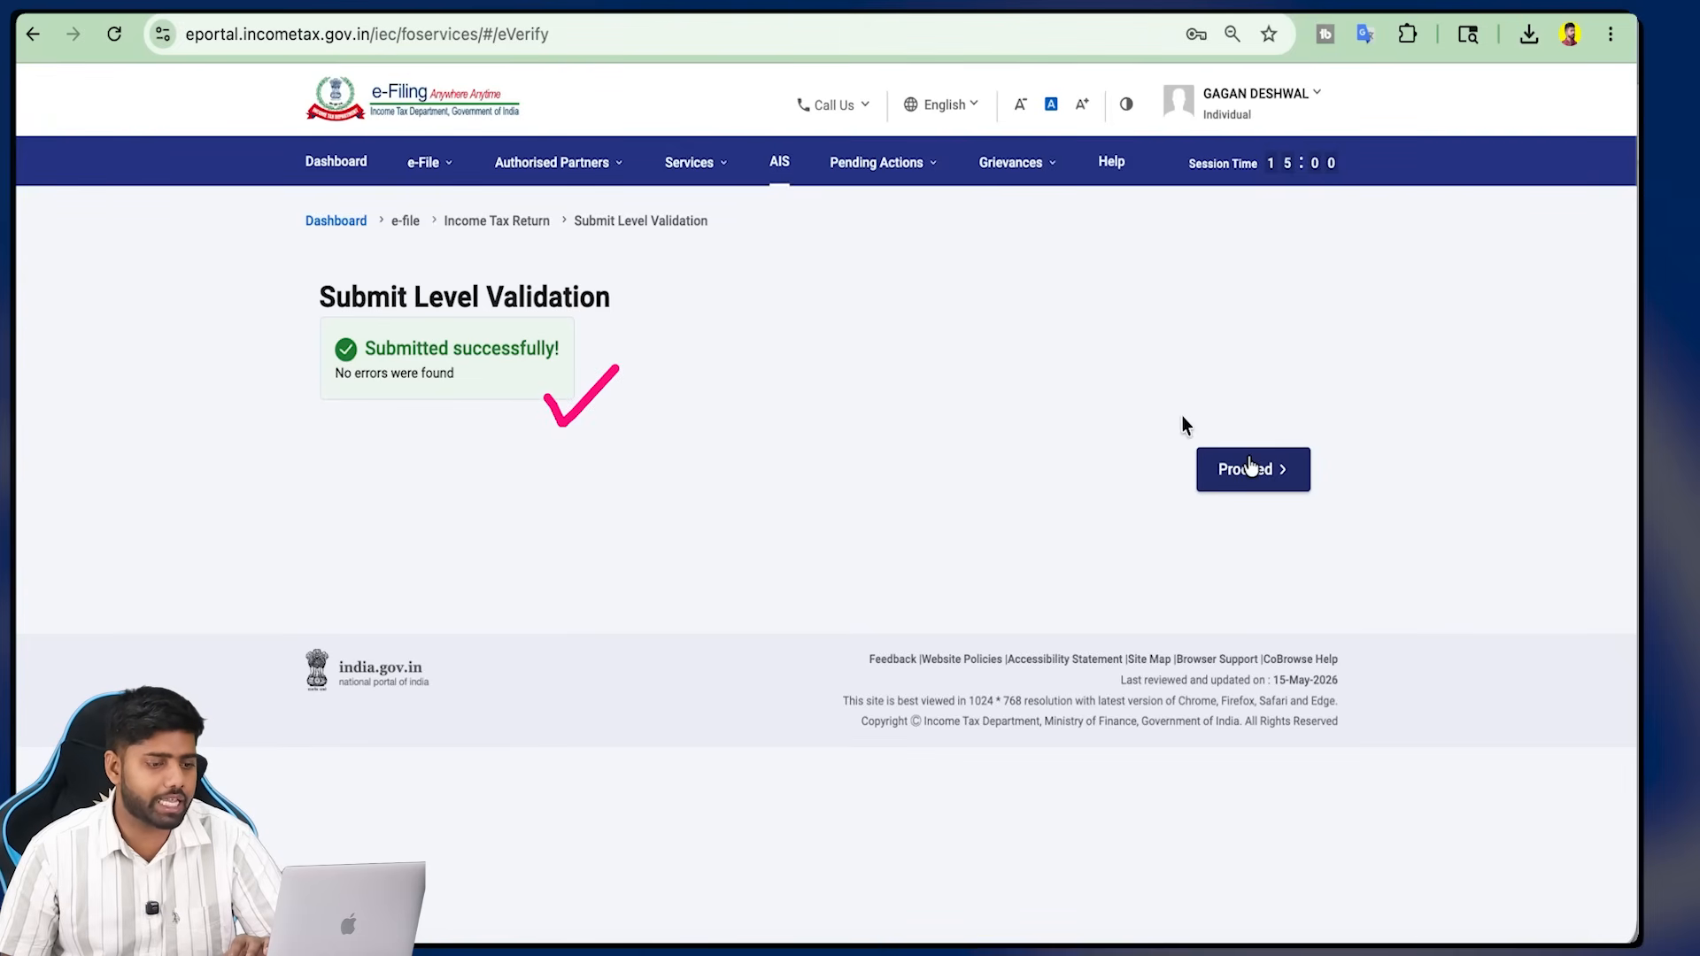
{"action": "left_click", "coordinate": [1250, 467]}
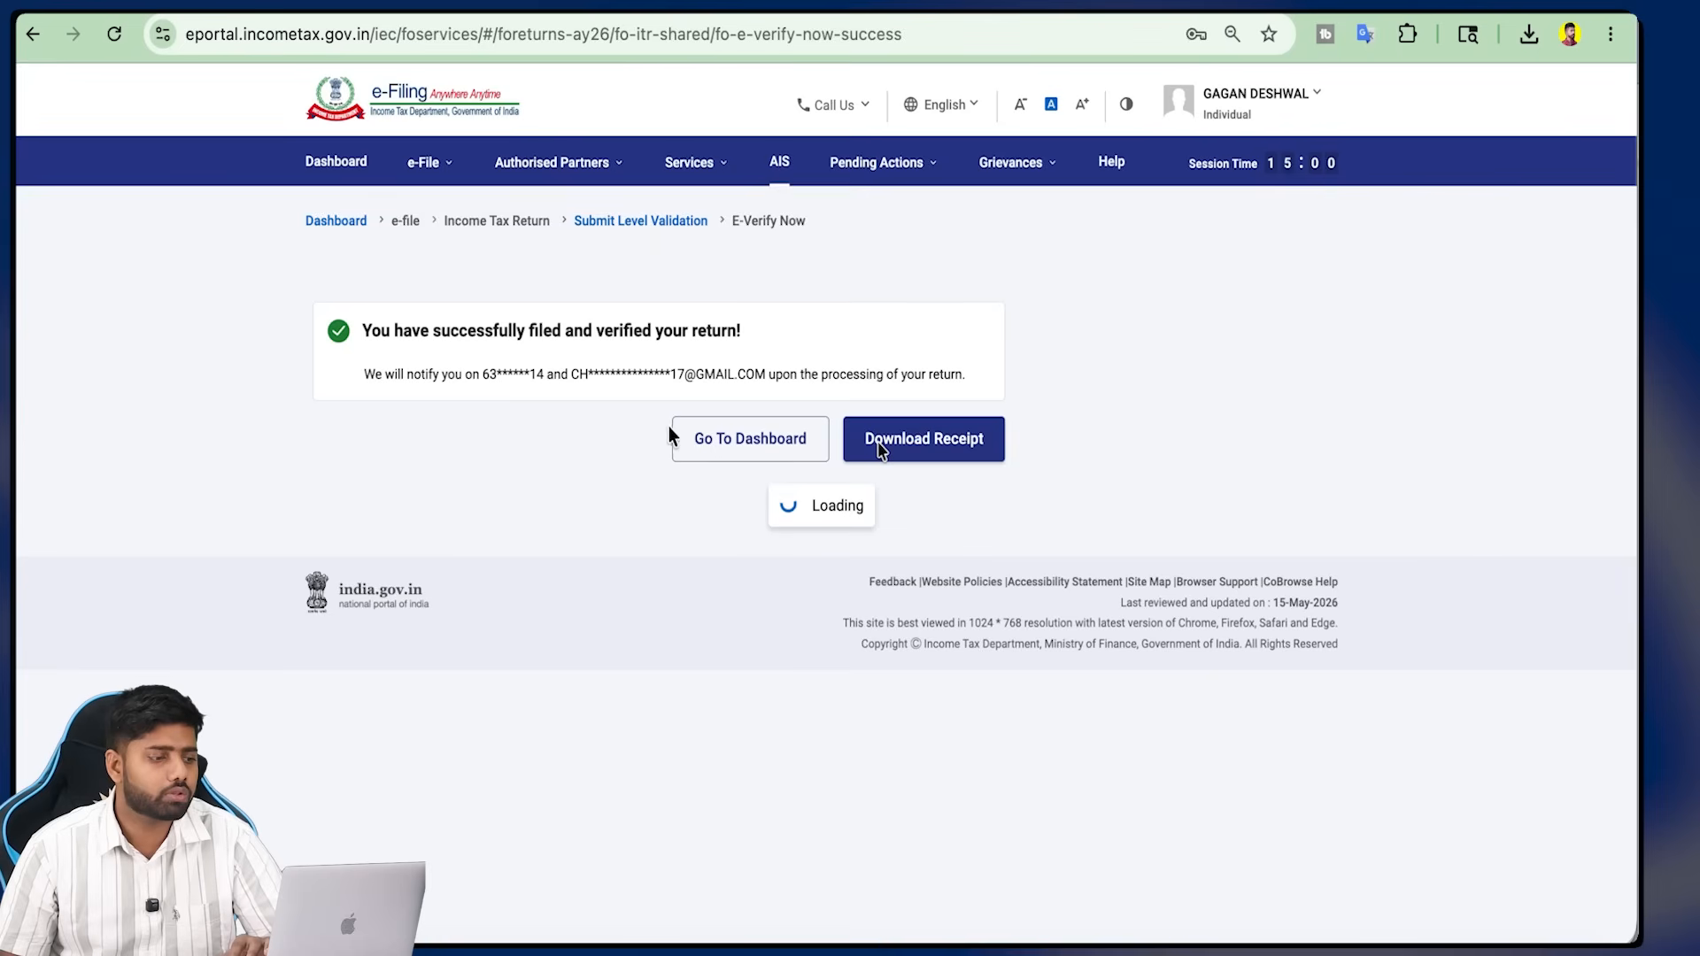